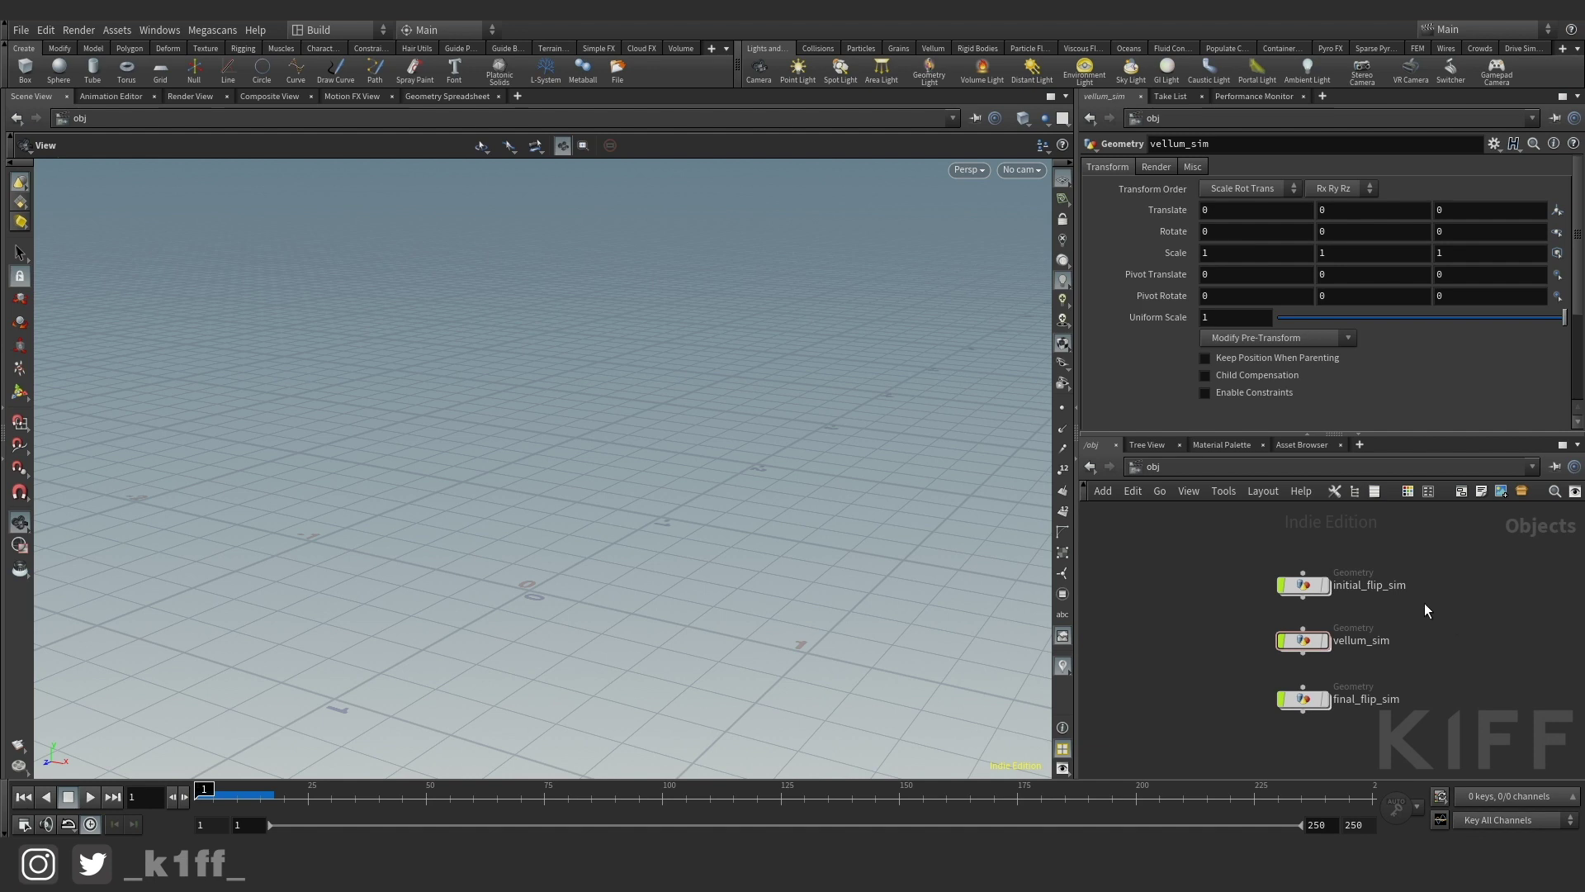
Step: Open the initial_flip_sim geometry network, then select the emitter sphere node and display it in the scene
{"action": "mouse_move", "coordinate": [1276, 562]}
{"action": "double_click", "coordinate": [1306, 587]}
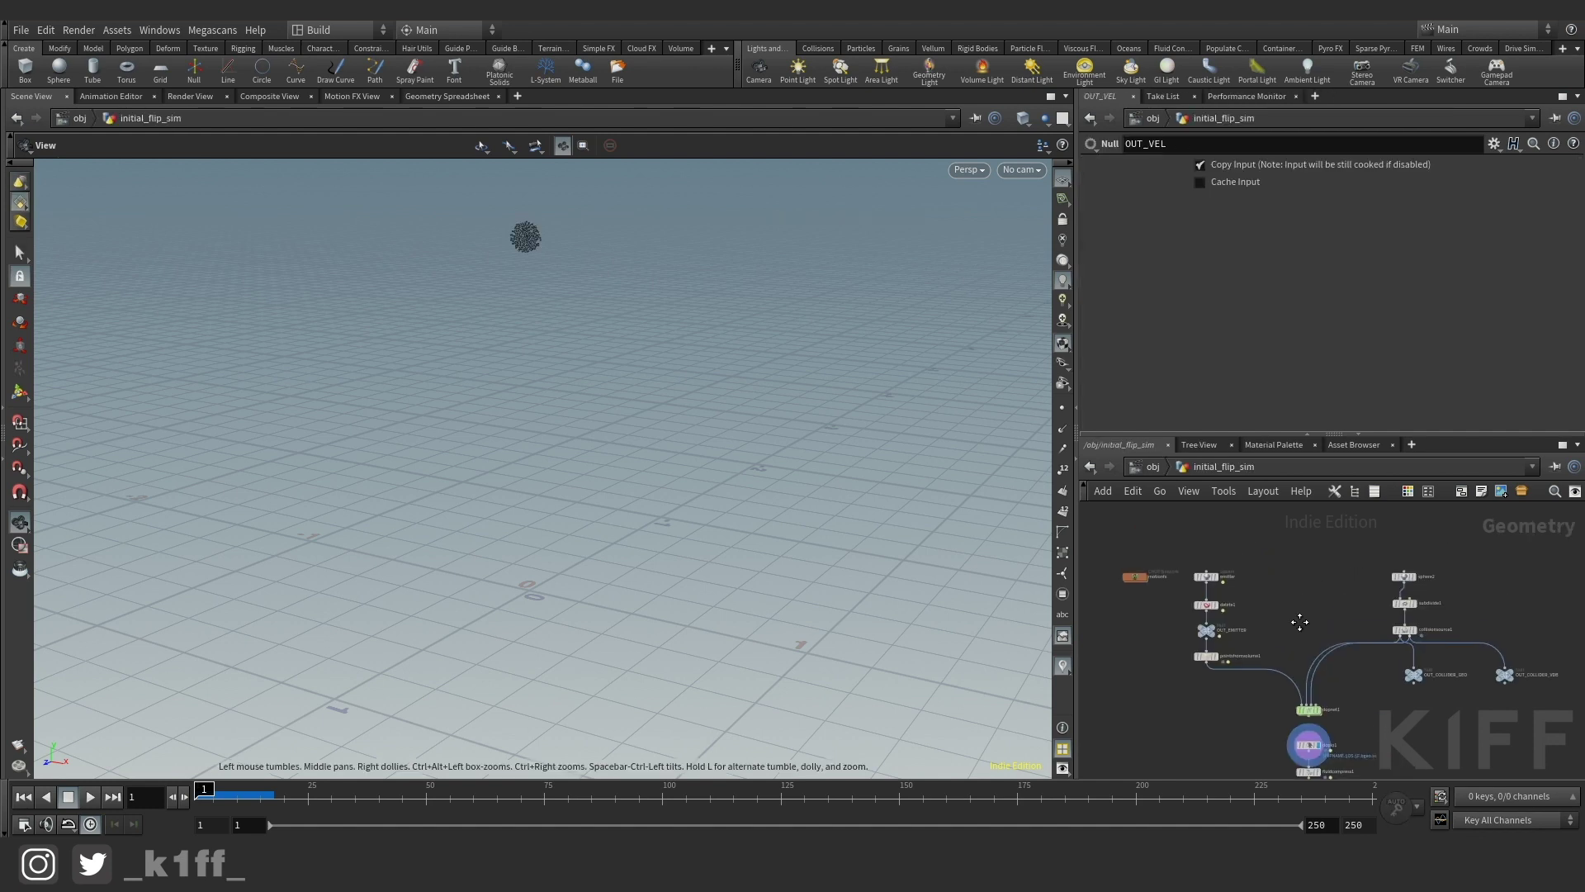
{"action": "key", "text": "h"}
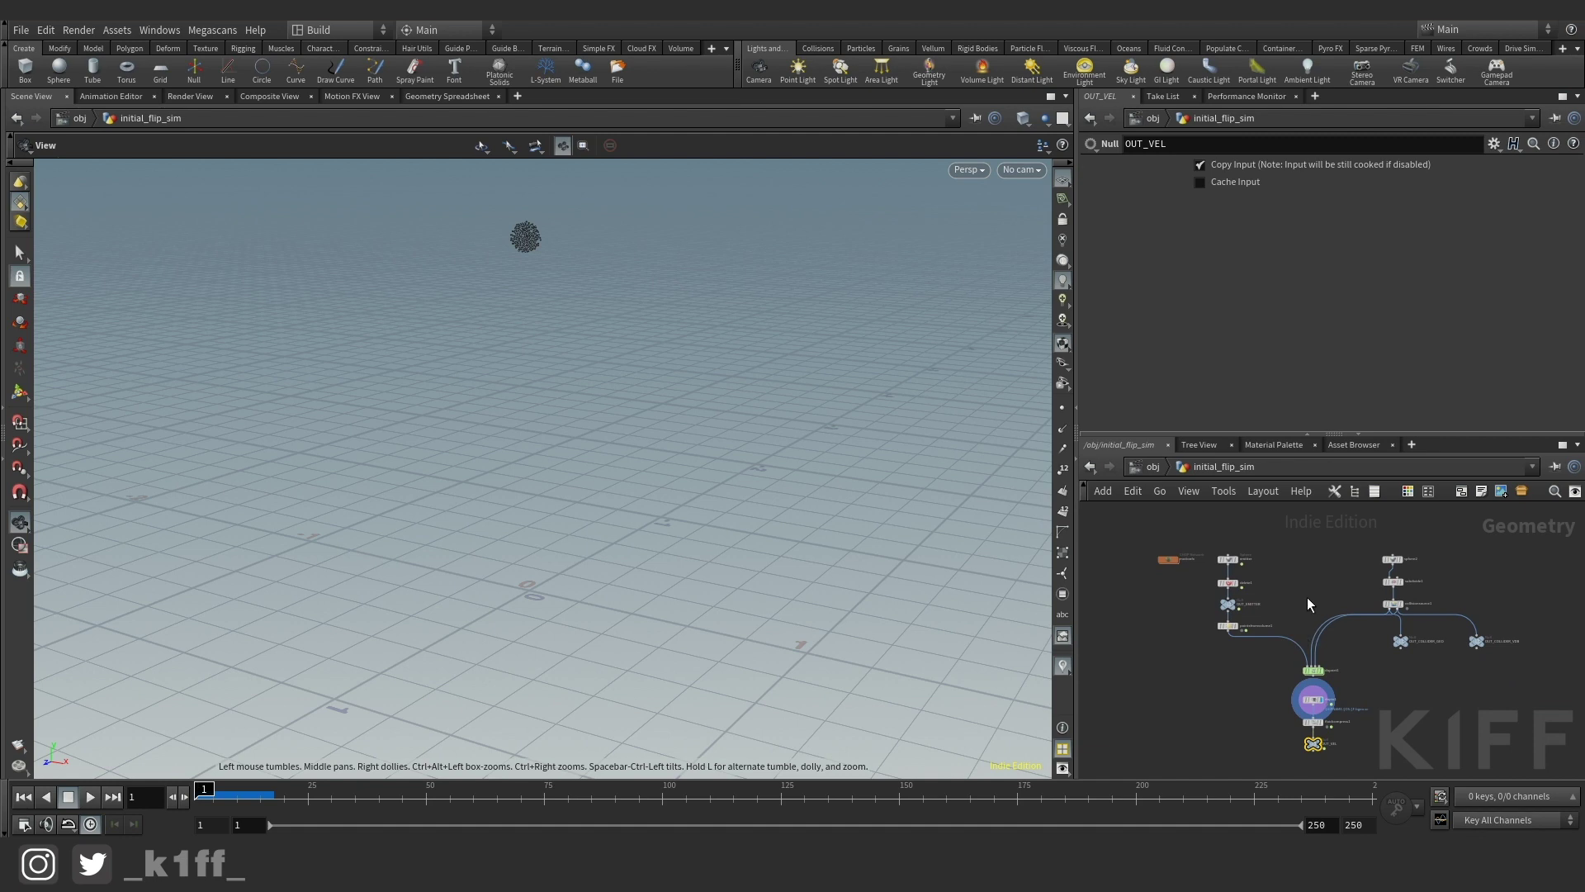
{"action": "scroll", "coordinate": [1306, 596], "scroll_direction": "up", "scroll_amount": 4}
{"action": "middle_click_drag", "start_coordinate": [1270, 560], "coordinate": [1507, 655]}
{"action": "scroll", "coordinate": [1340, 587], "scroll_direction": "up", "scroll_amount": 3}
{"action": "left_click", "coordinate": [1406, 605]}
{"action": "left_click", "coordinate": [1377, 606]}
{"action": "left_click_drag", "start_coordinate": [578, 271], "coordinate": [839, 332]}
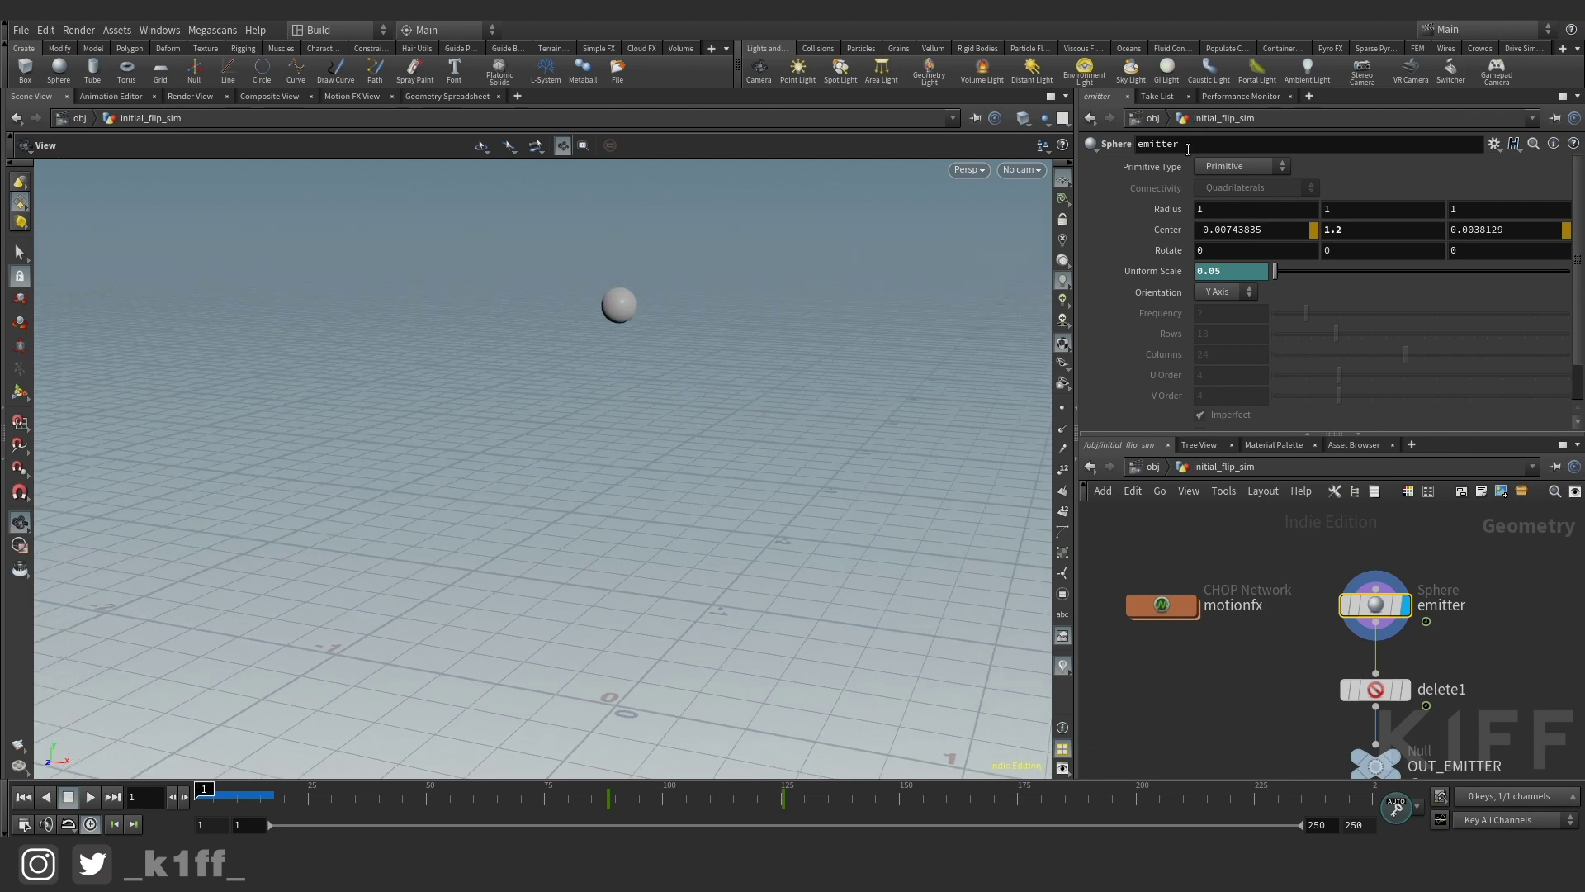
{"action": "middle_click_drag", "start_coordinate": [728, 411], "coordinate": [670, 365]}
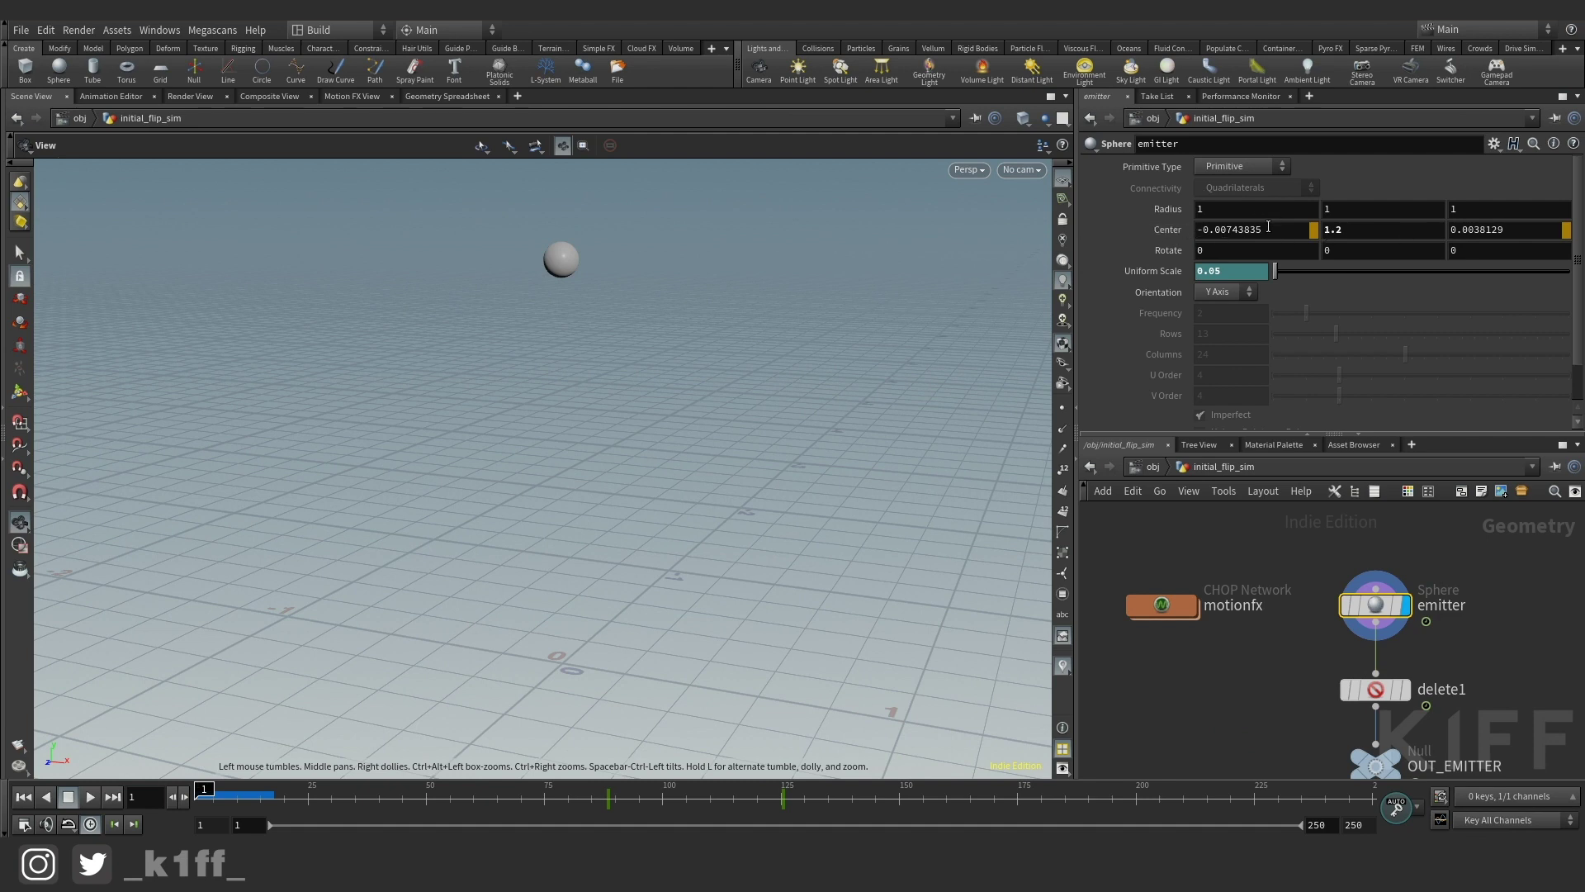
Step: Play the timeline to examine the emitter sphere's animated motion and size, and return to the first frame
{"action": "key", "text": "Up"}
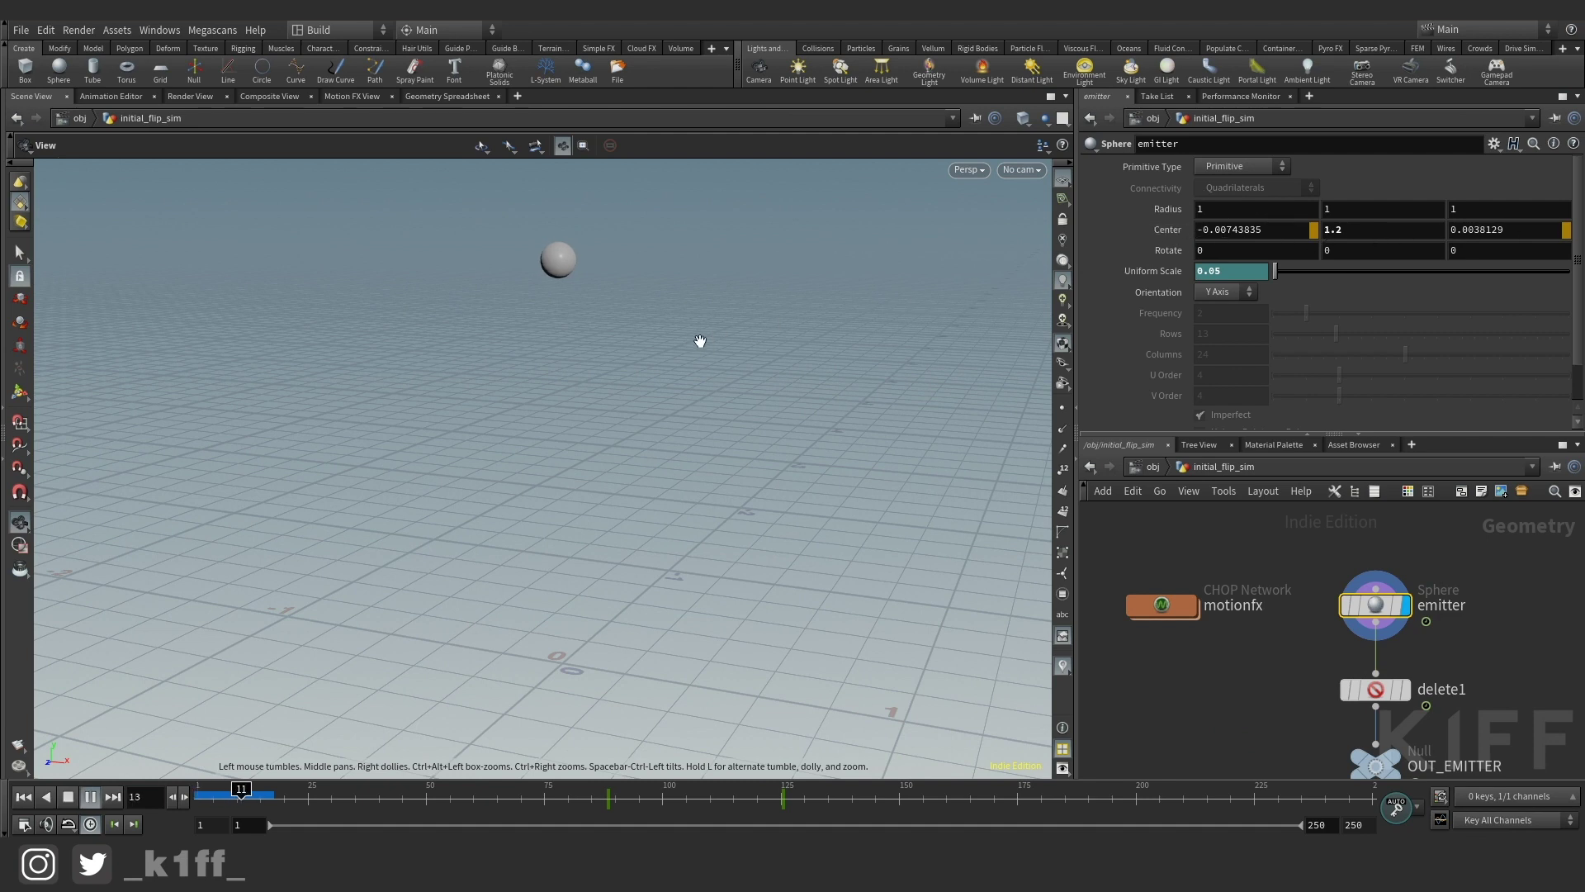
{"action": "scroll", "coordinate": [555, 266], "scroll_direction": "up", "scroll_amount": 4}
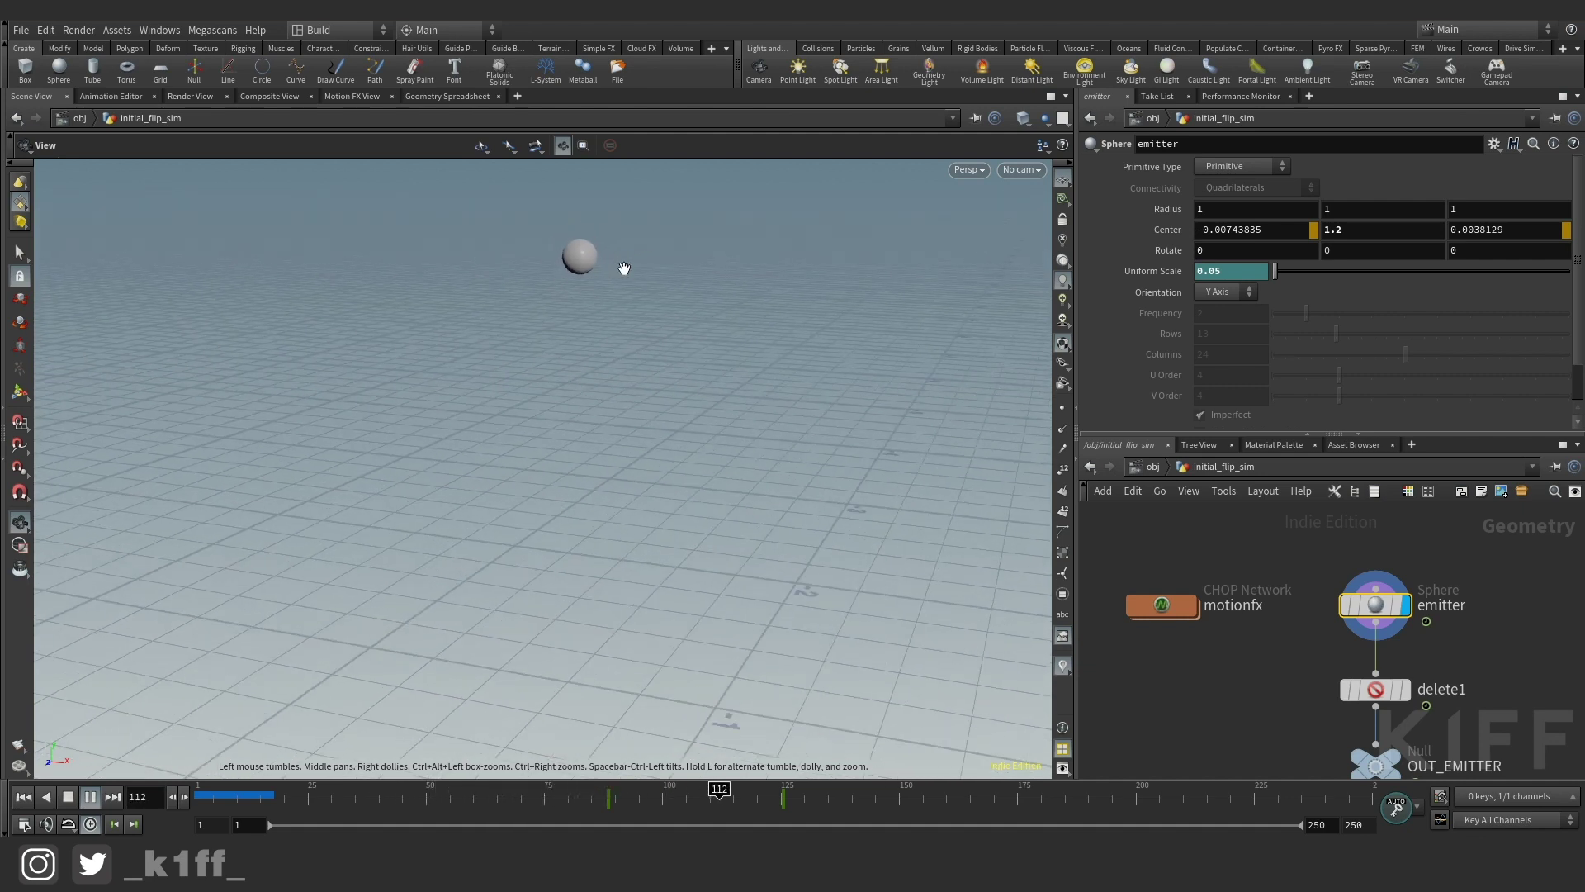
{"action": "key", "text": "ctrl+Up"}
{"action": "mouse_move", "coordinate": [651, 294]}
{"action": "middle_mouse_down"}
{"action": "mouse_move", "coordinate": [690, 396]}
{"action": "mouse_move", "coordinate": [601, 309]}
{"action": "mouse_move", "coordinate": [644, 322]}
{"action": "middle_mouse_up"}
{"action": "scroll", "coordinate": [634, 333], "scroll_direction": "down", "scroll_amount": 1}
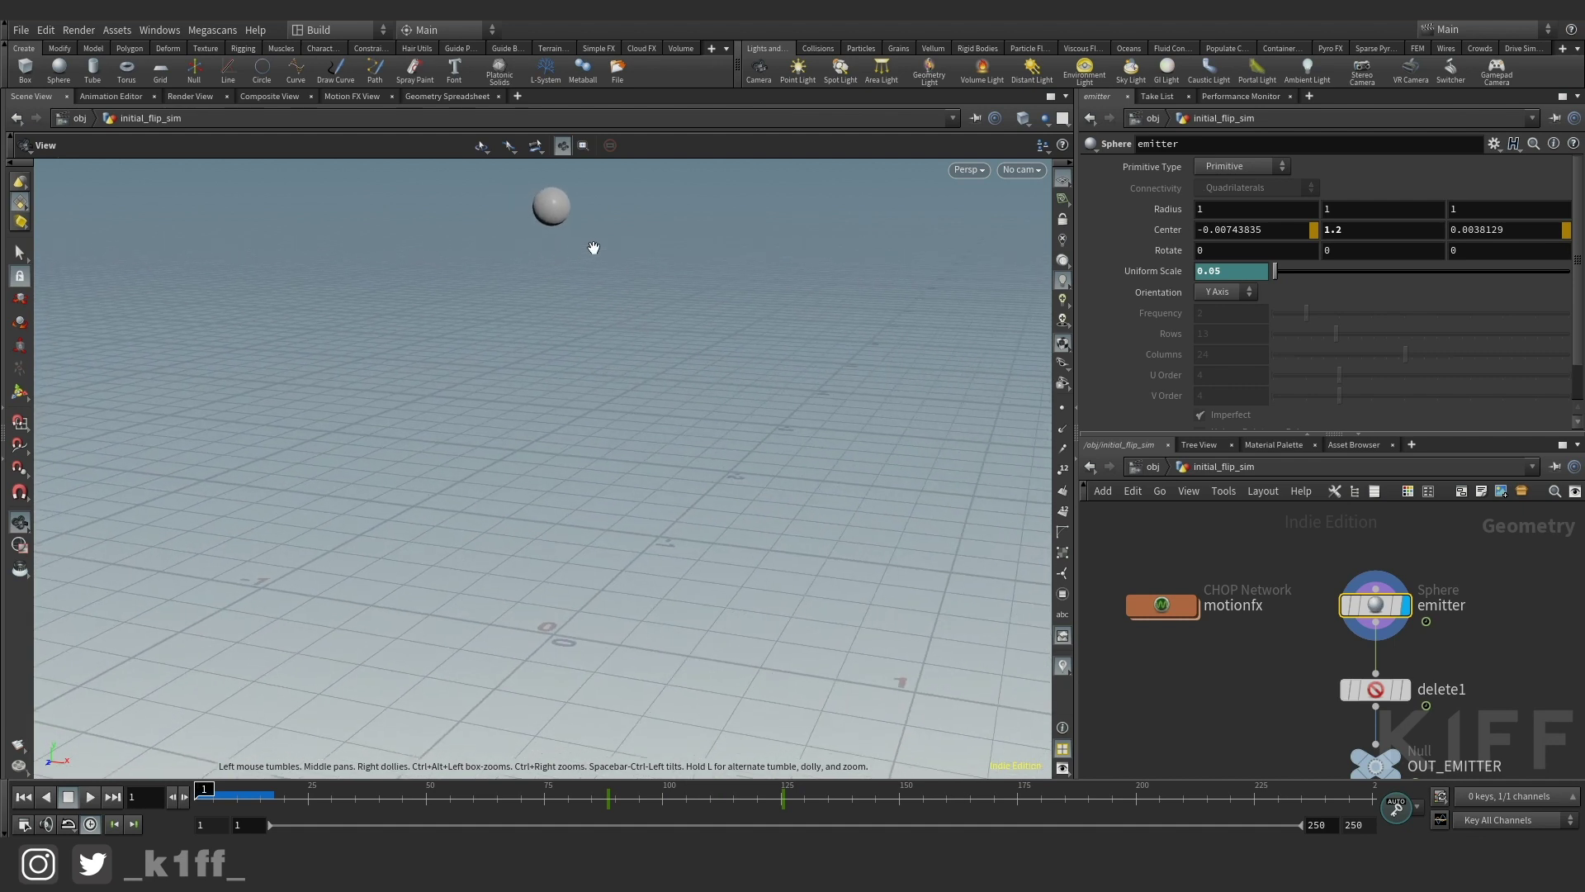
{"action": "middle_click_drag", "start_coordinate": [584, 251], "coordinate": [578, 279]}
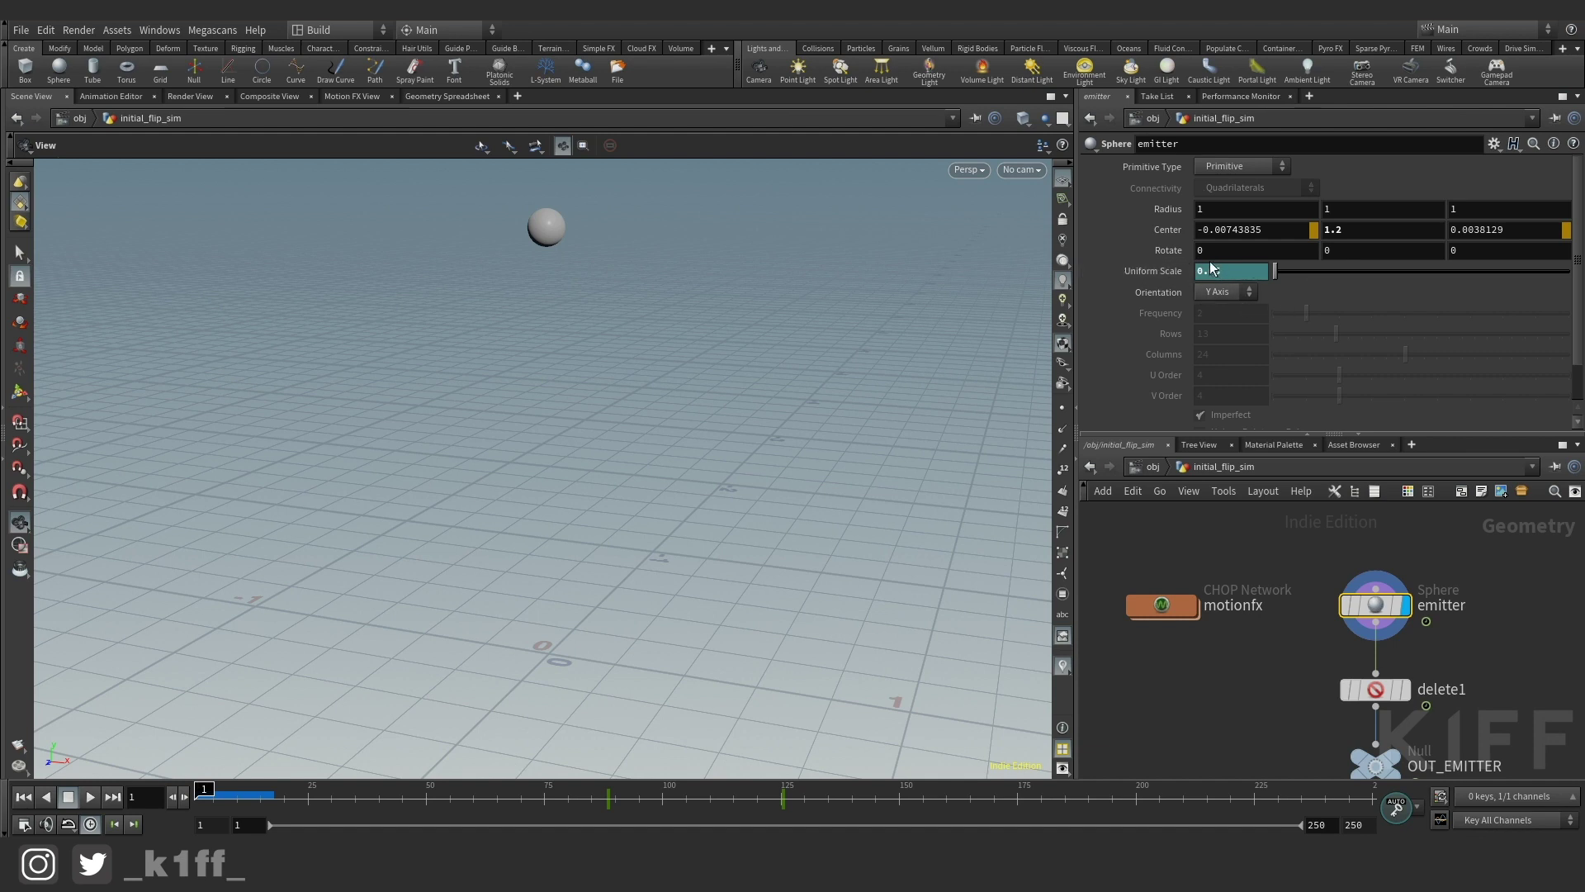
{"action": "key", "text": "Up"}
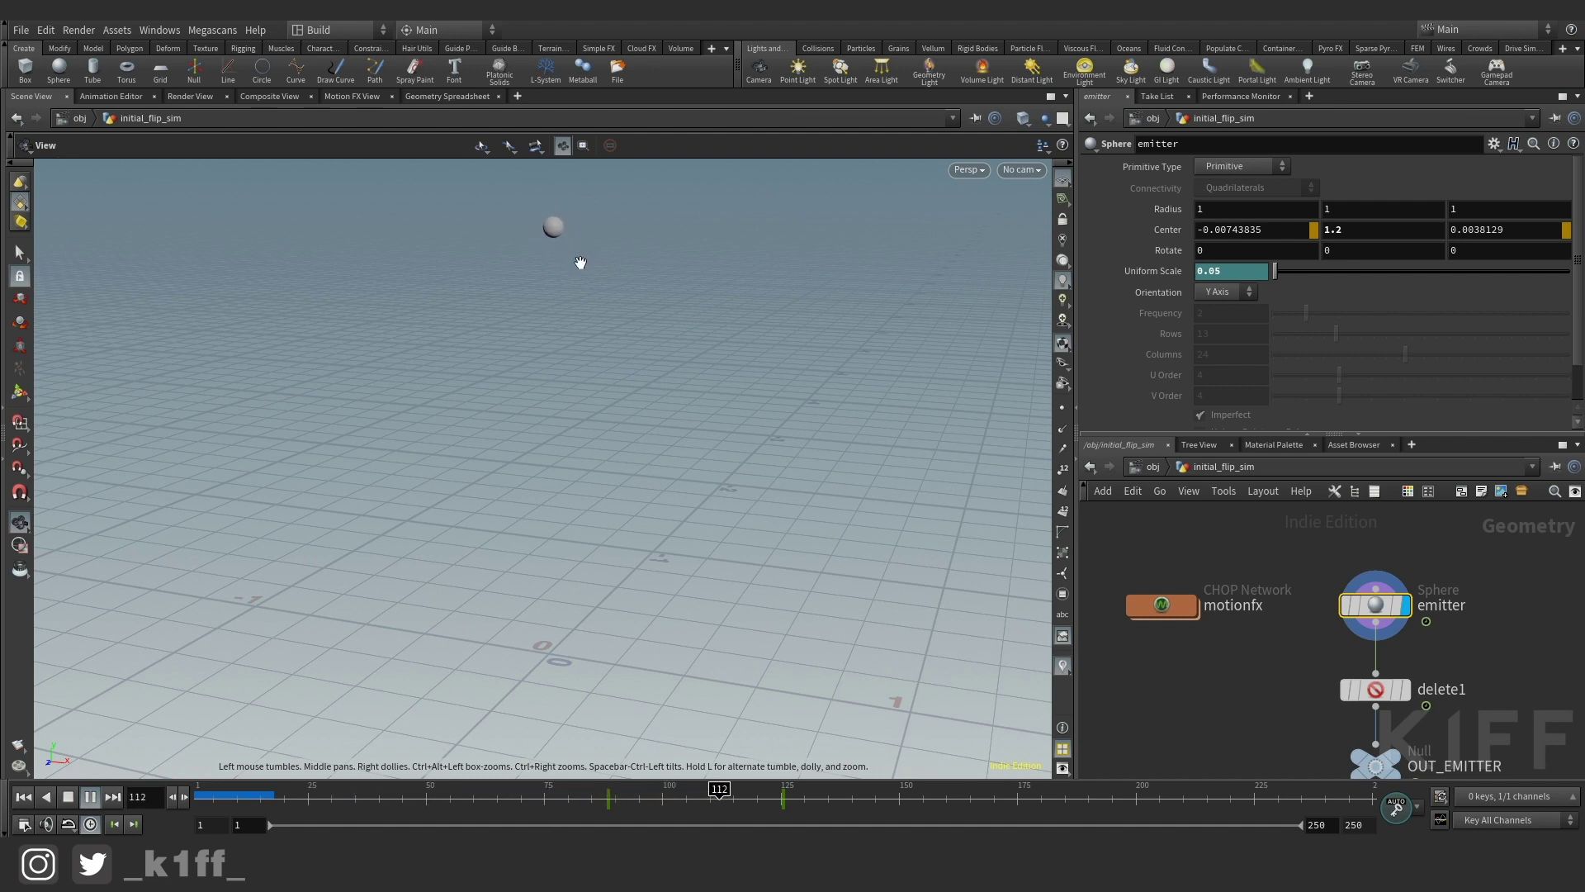
{"action": "key", "text": "Up"}
{"action": "key", "text": "ctrl+Up"}
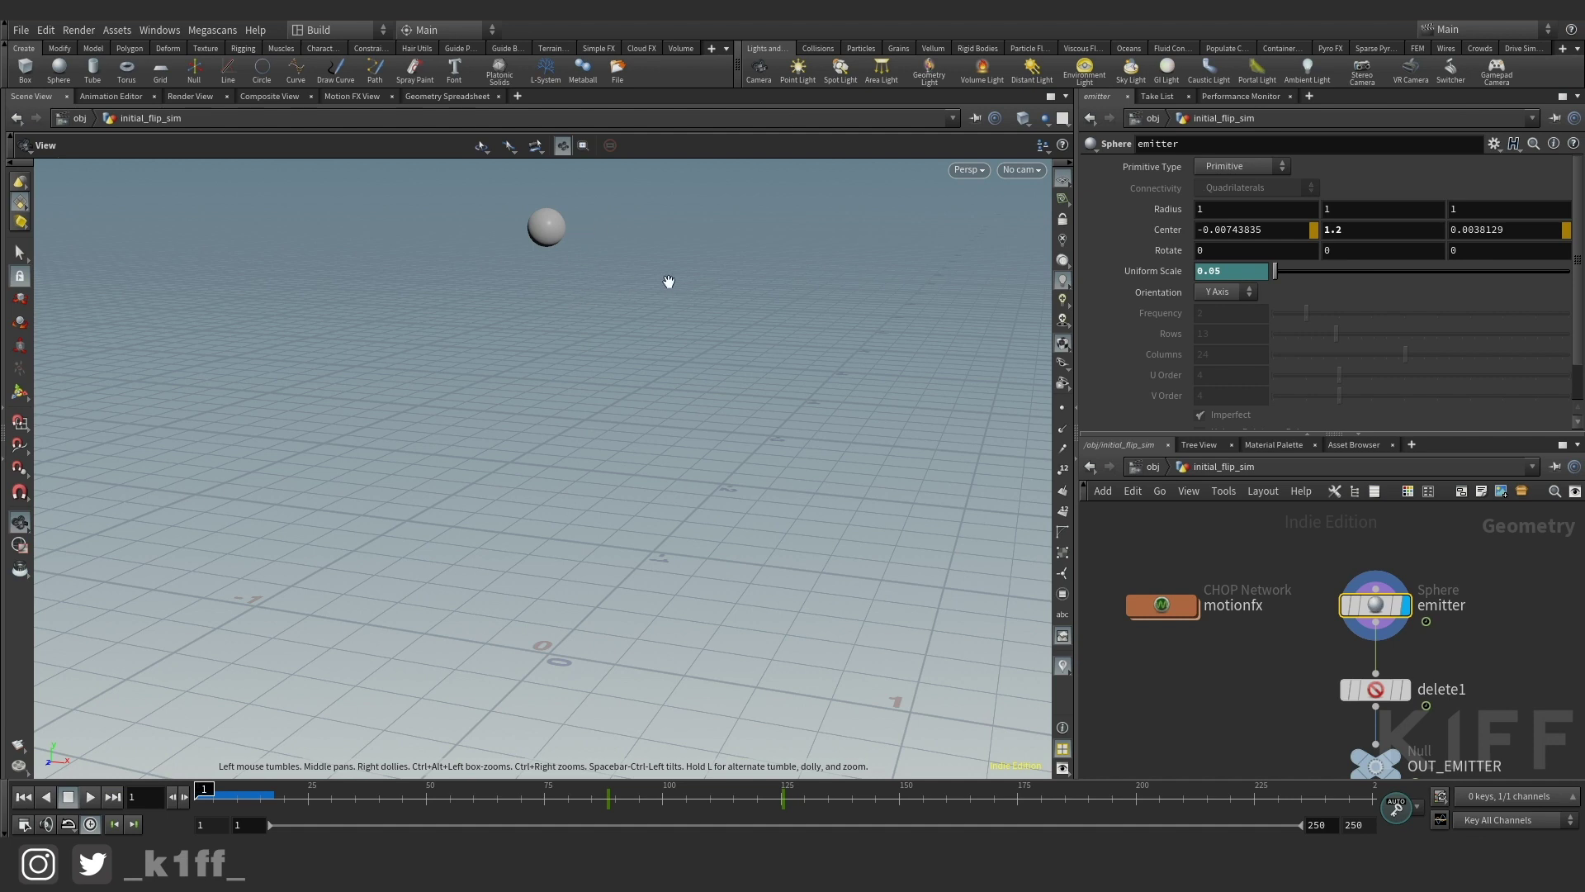
Step: Display the delete1 node and play the timeline past frame 125 to check when the emitter is removed
{"action": "middle_click_drag", "start_coordinate": [1329, 710], "coordinate": [1246, 645]}
{"action": "left_click", "coordinate": [1300, 631]}
{"action": "mouse_move", "coordinate": [1293, 627]}
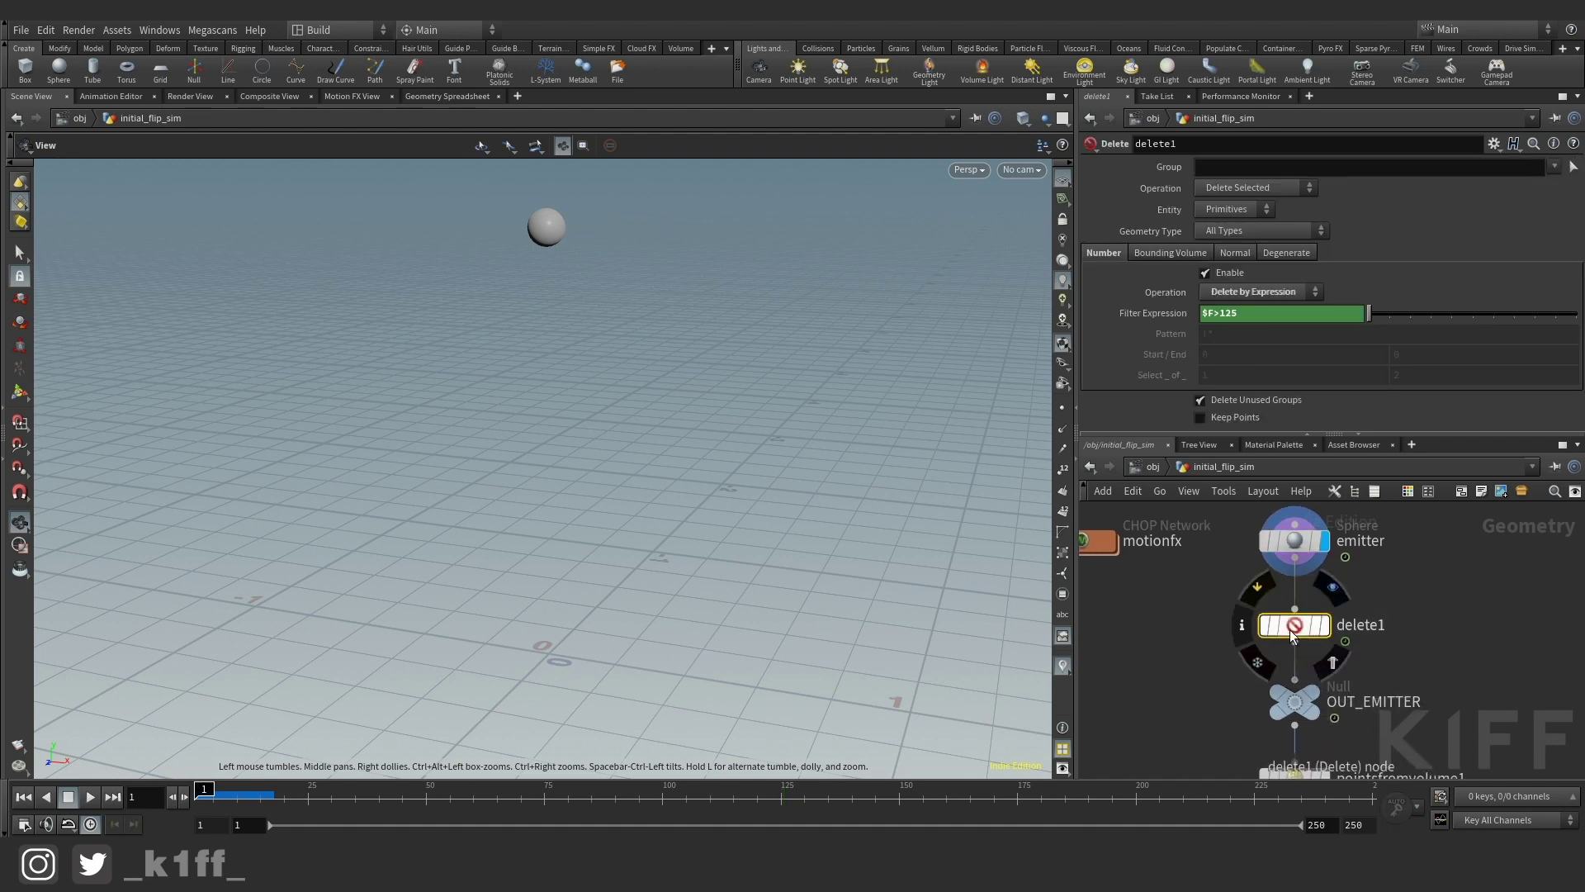
{"action": "left_click", "coordinate": [1338, 594]}
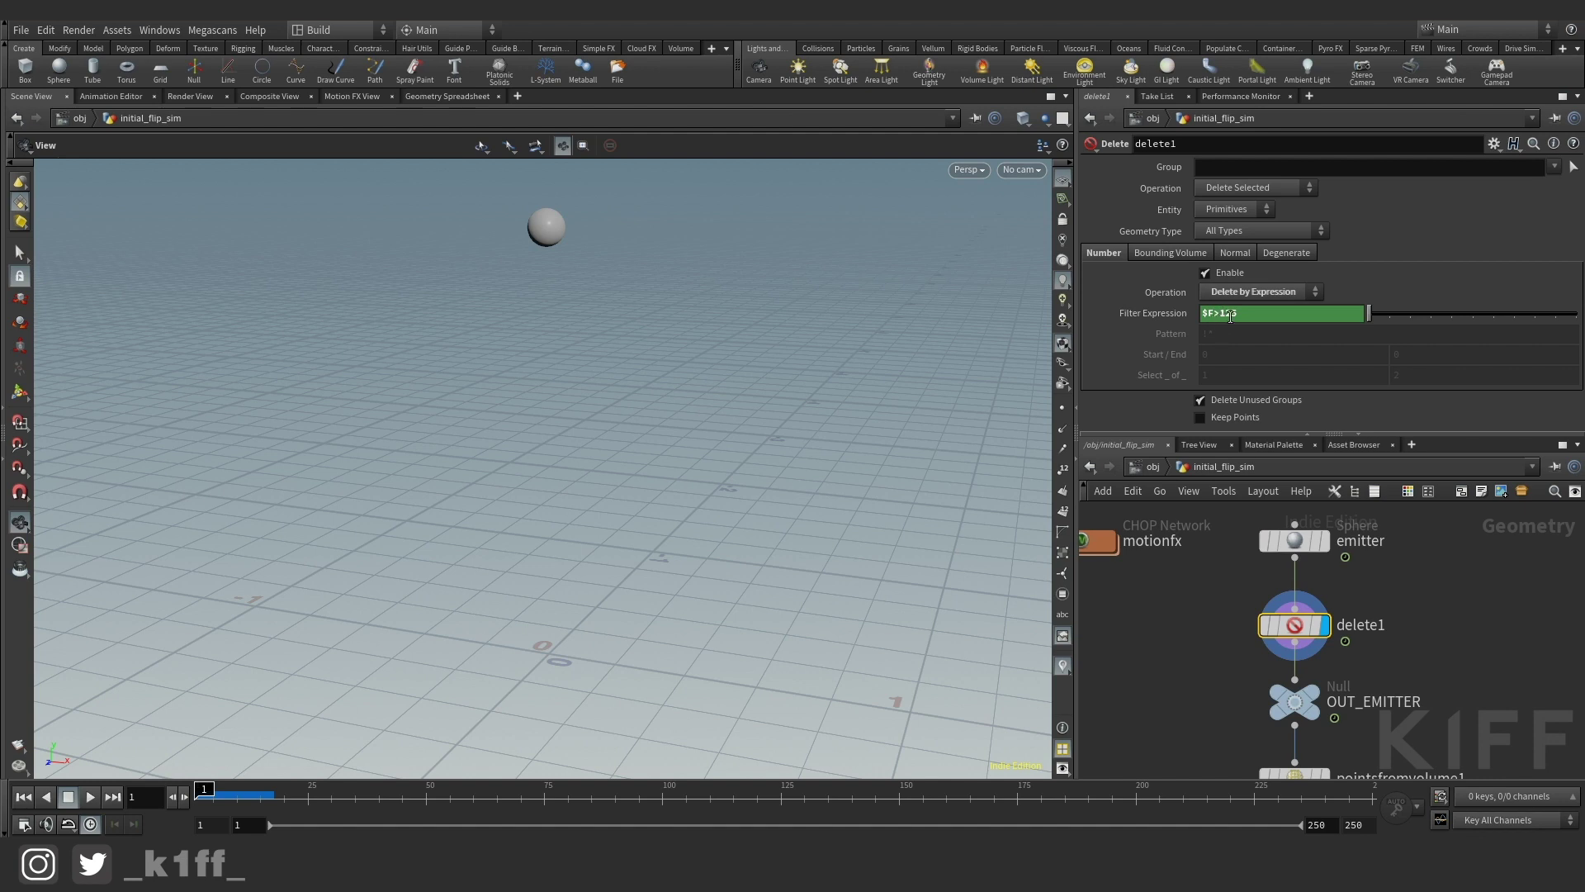
{"action": "key", "text": "Up"}
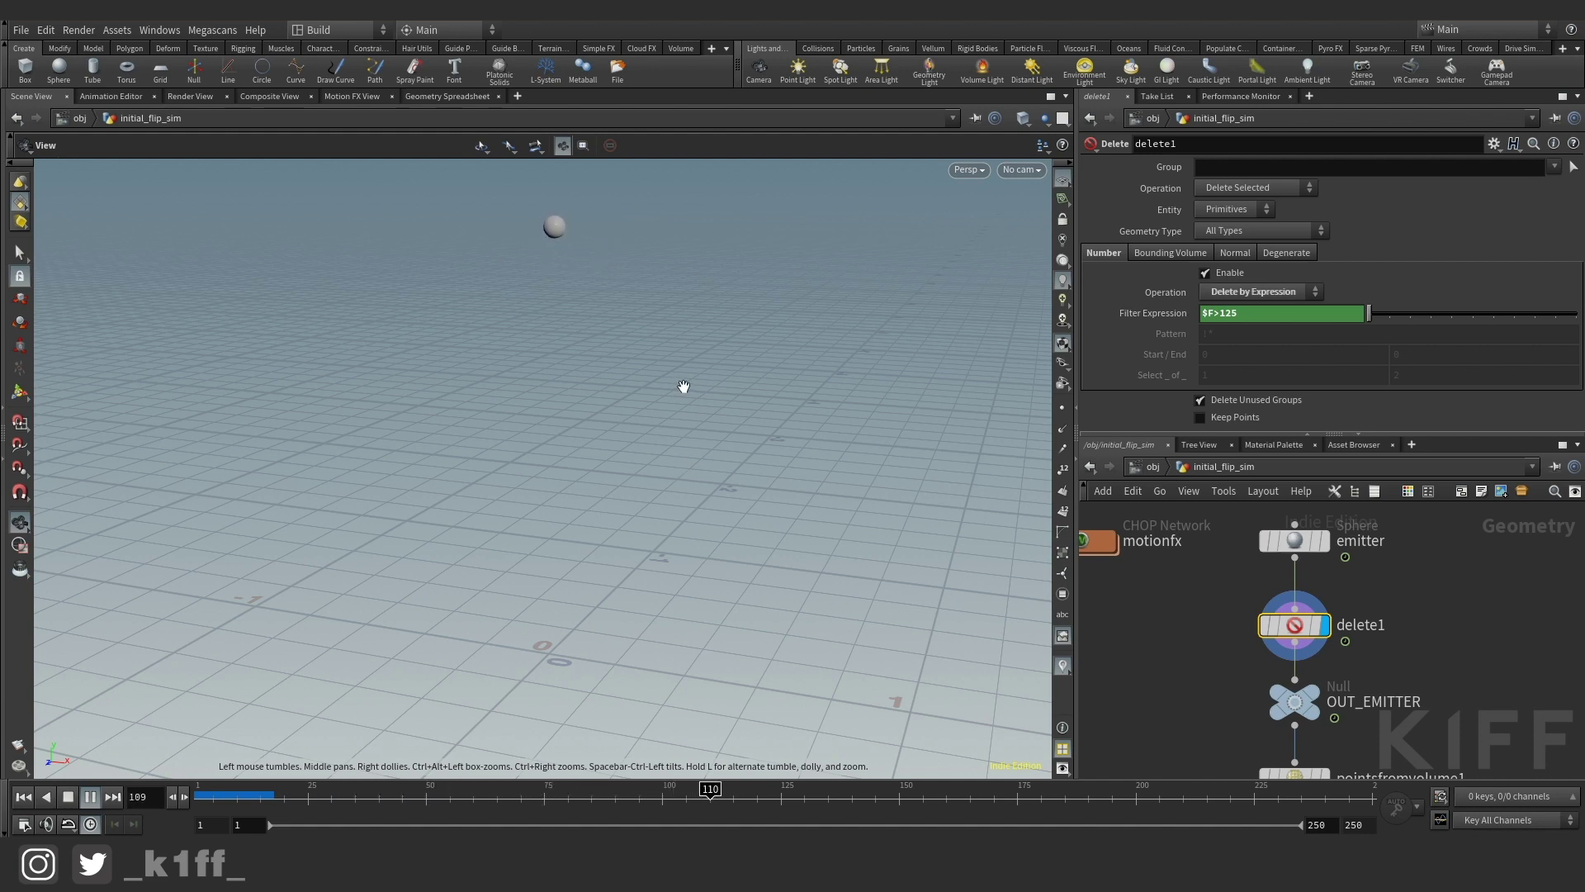
{"action": "key", "text": "Up"}
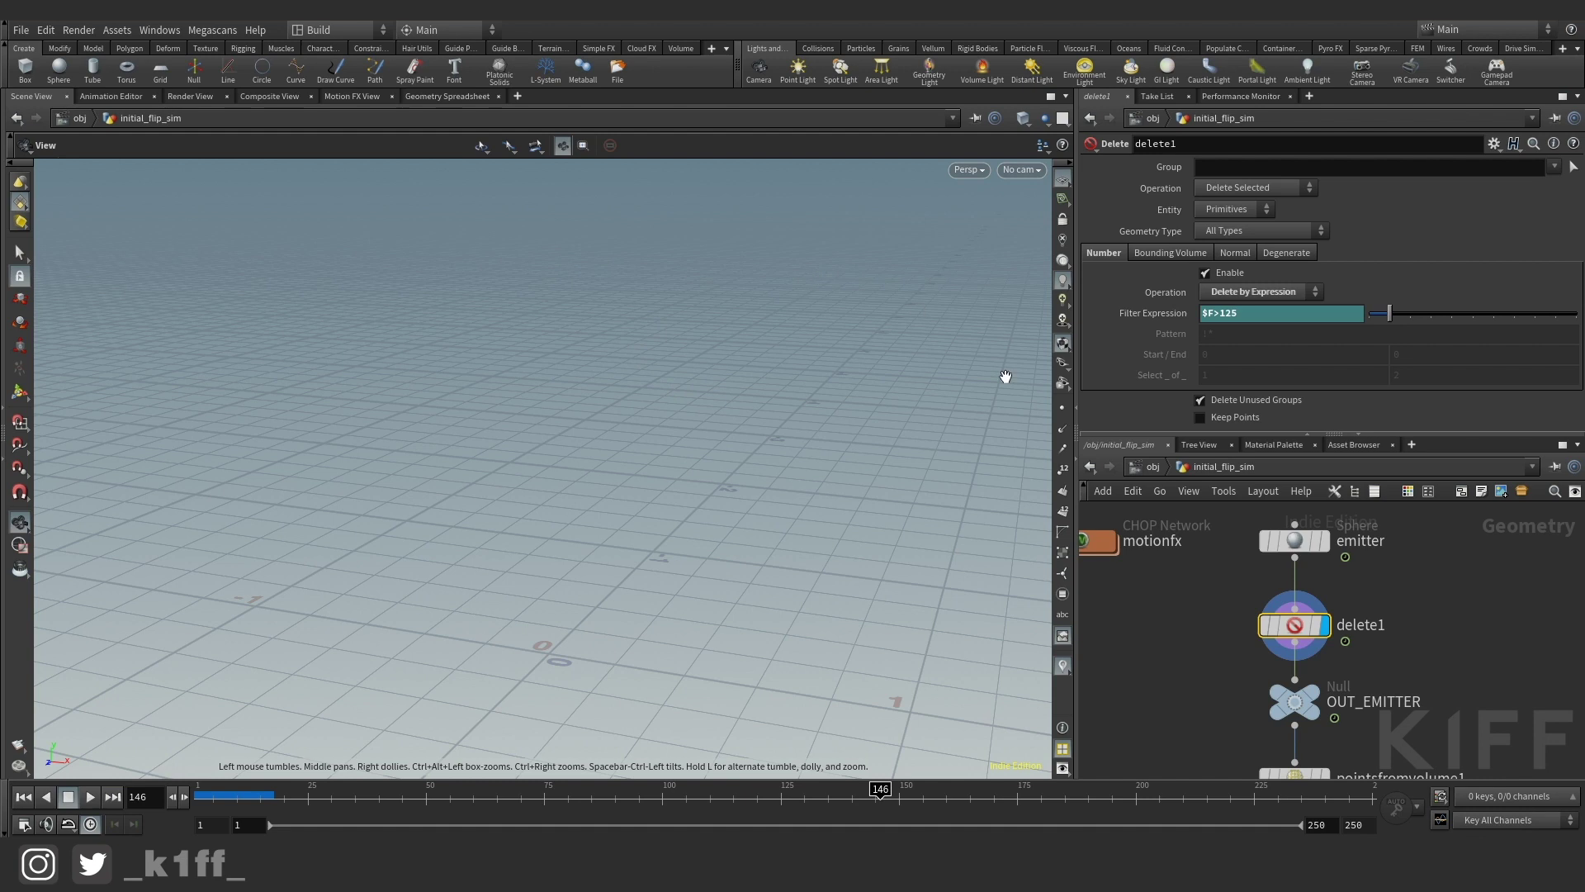
Step: Check the evaluated value of delete1's filter expression at frames 146 and 78, returning to the expression view
{"action": "left_click", "coordinate": [1167, 315]}
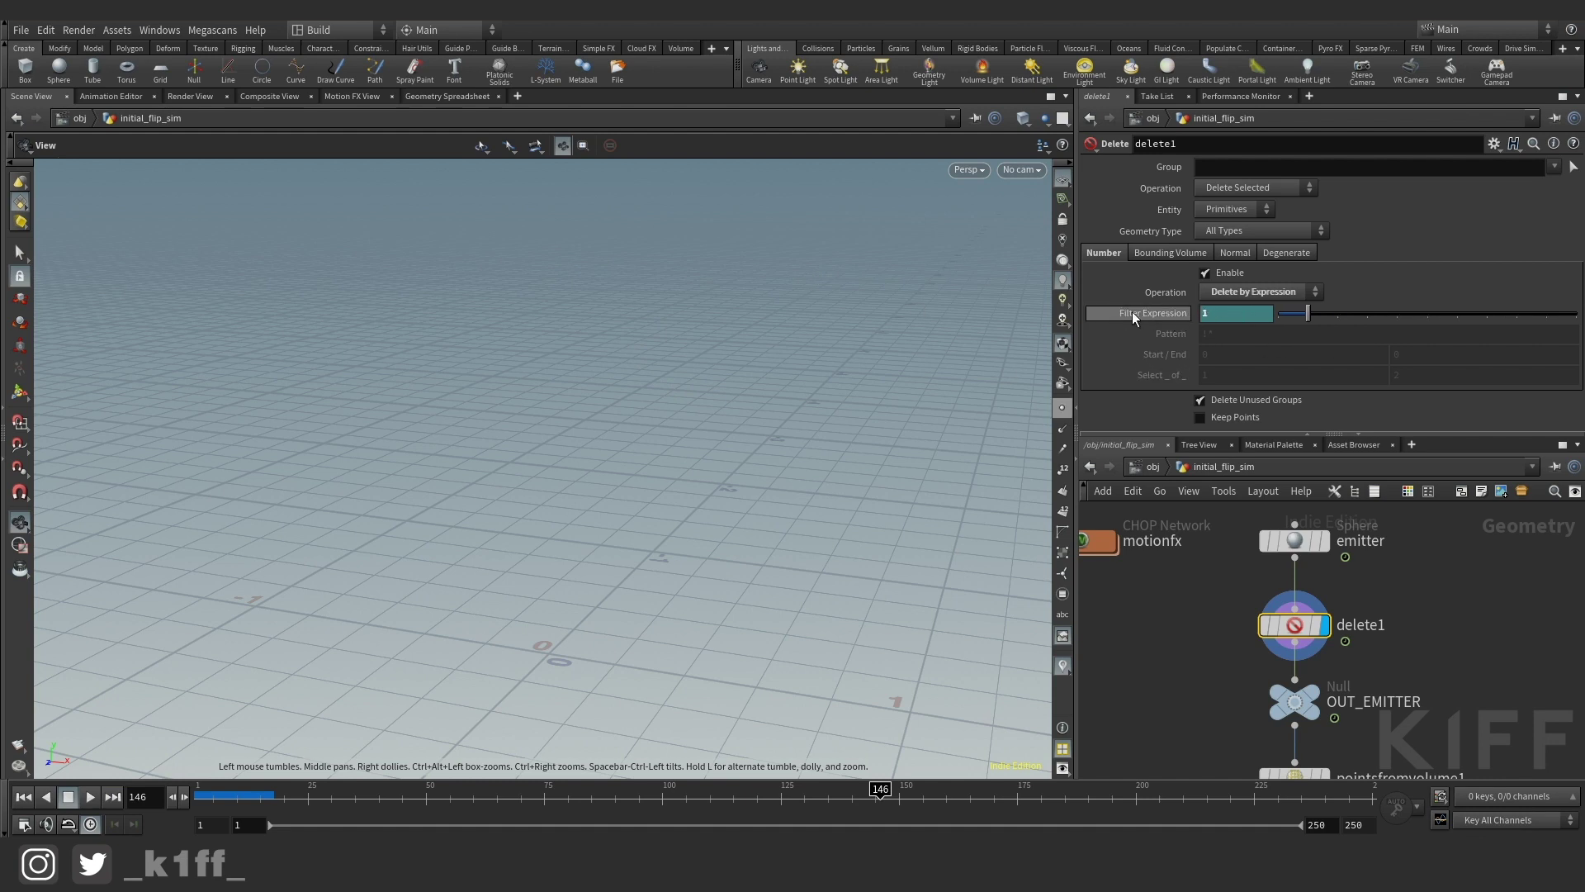
{"action": "left_click", "coordinate": [1177, 313]}
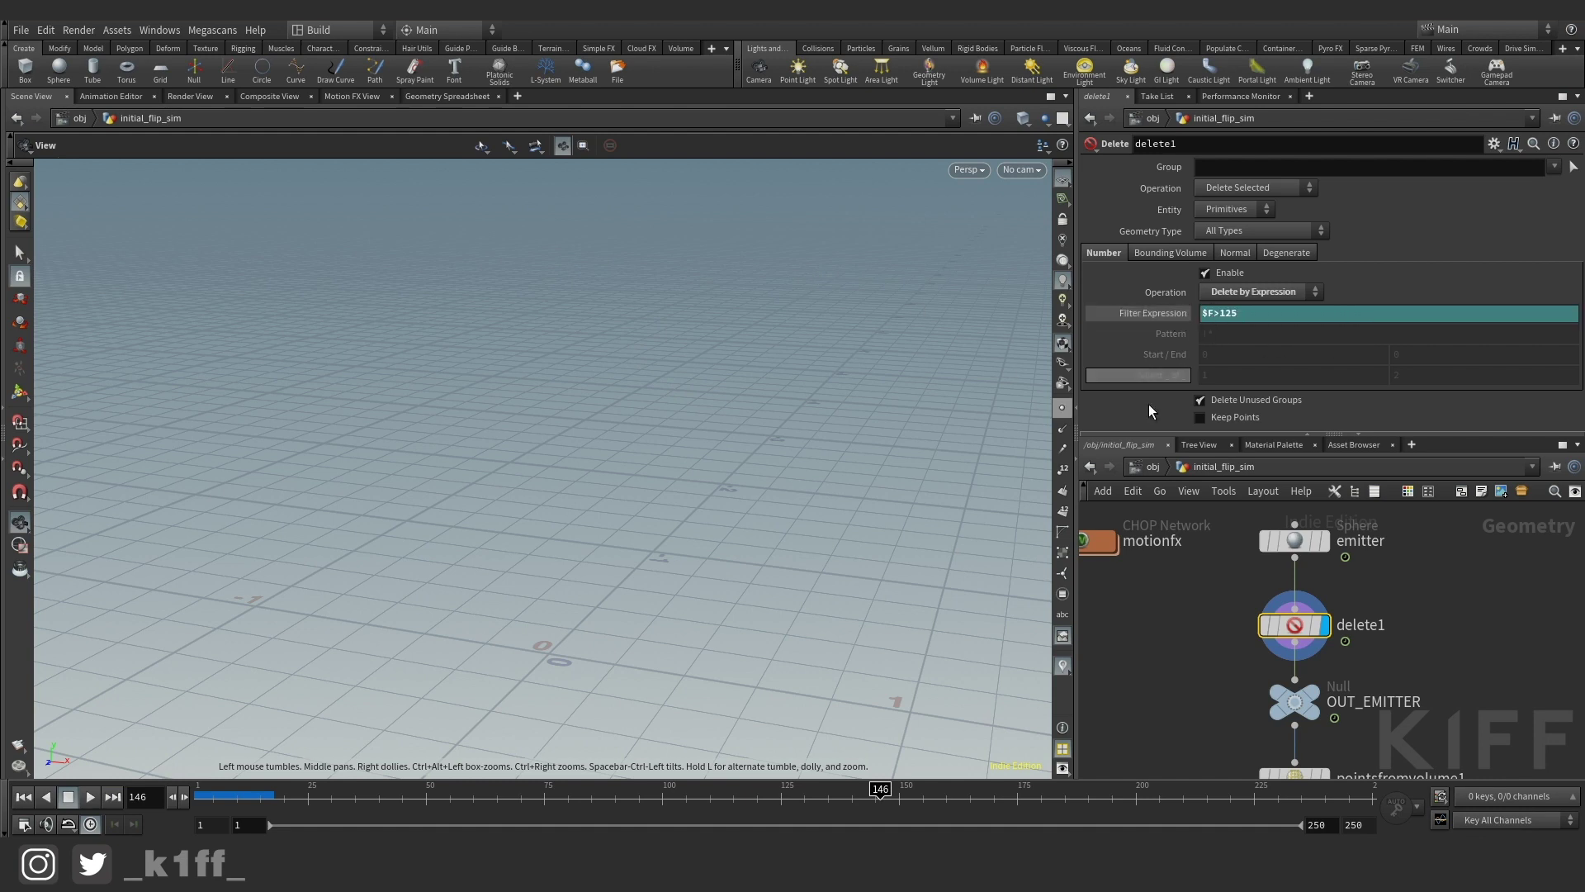
{"action": "left_click", "coordinate": [558, 793]}
{"action": "left_click", "coordinate": [1165, 315]}
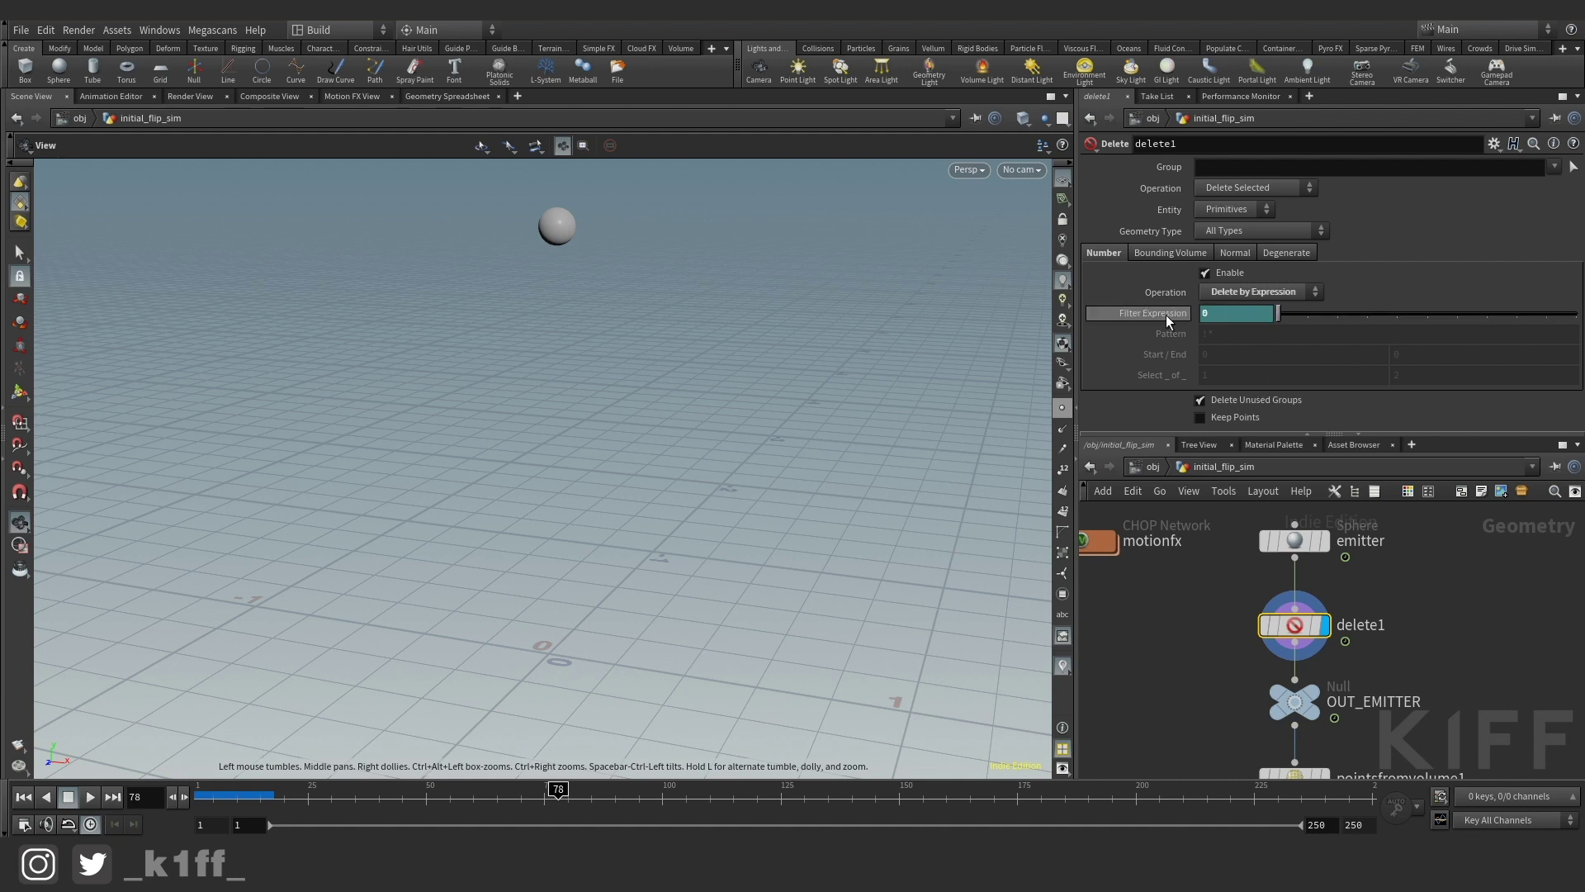
{"action": "left_click", "coordinate": [1160, 314]}
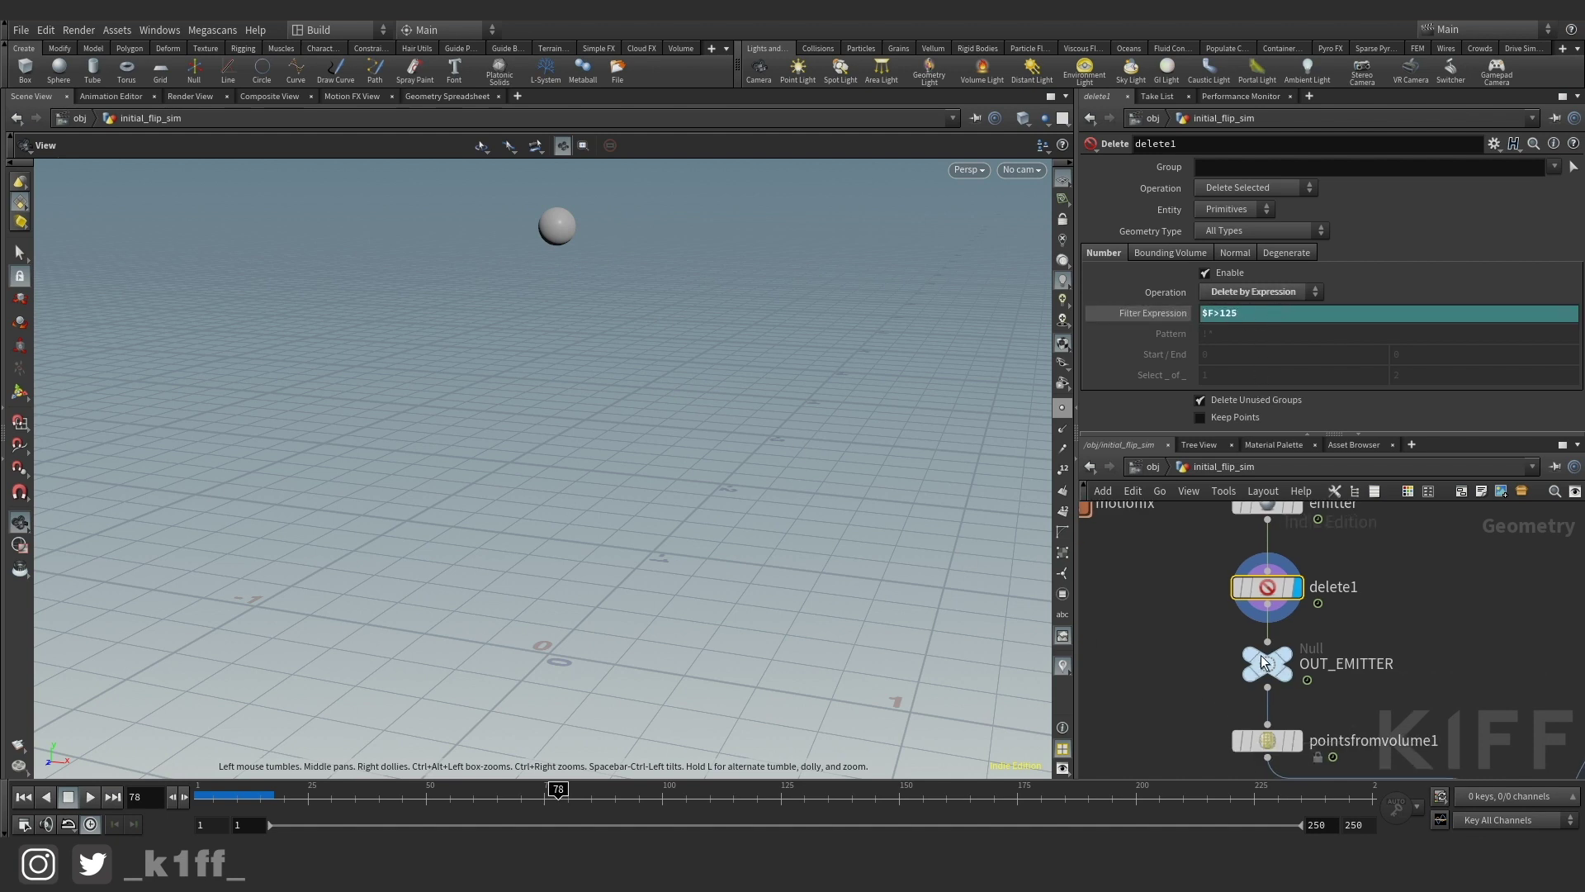
Step: Display the OUT_EMITTER null and examine its connection to the pointsfromvolume1 node
{"action": "left_click", "coordinate": [1265, 660]}
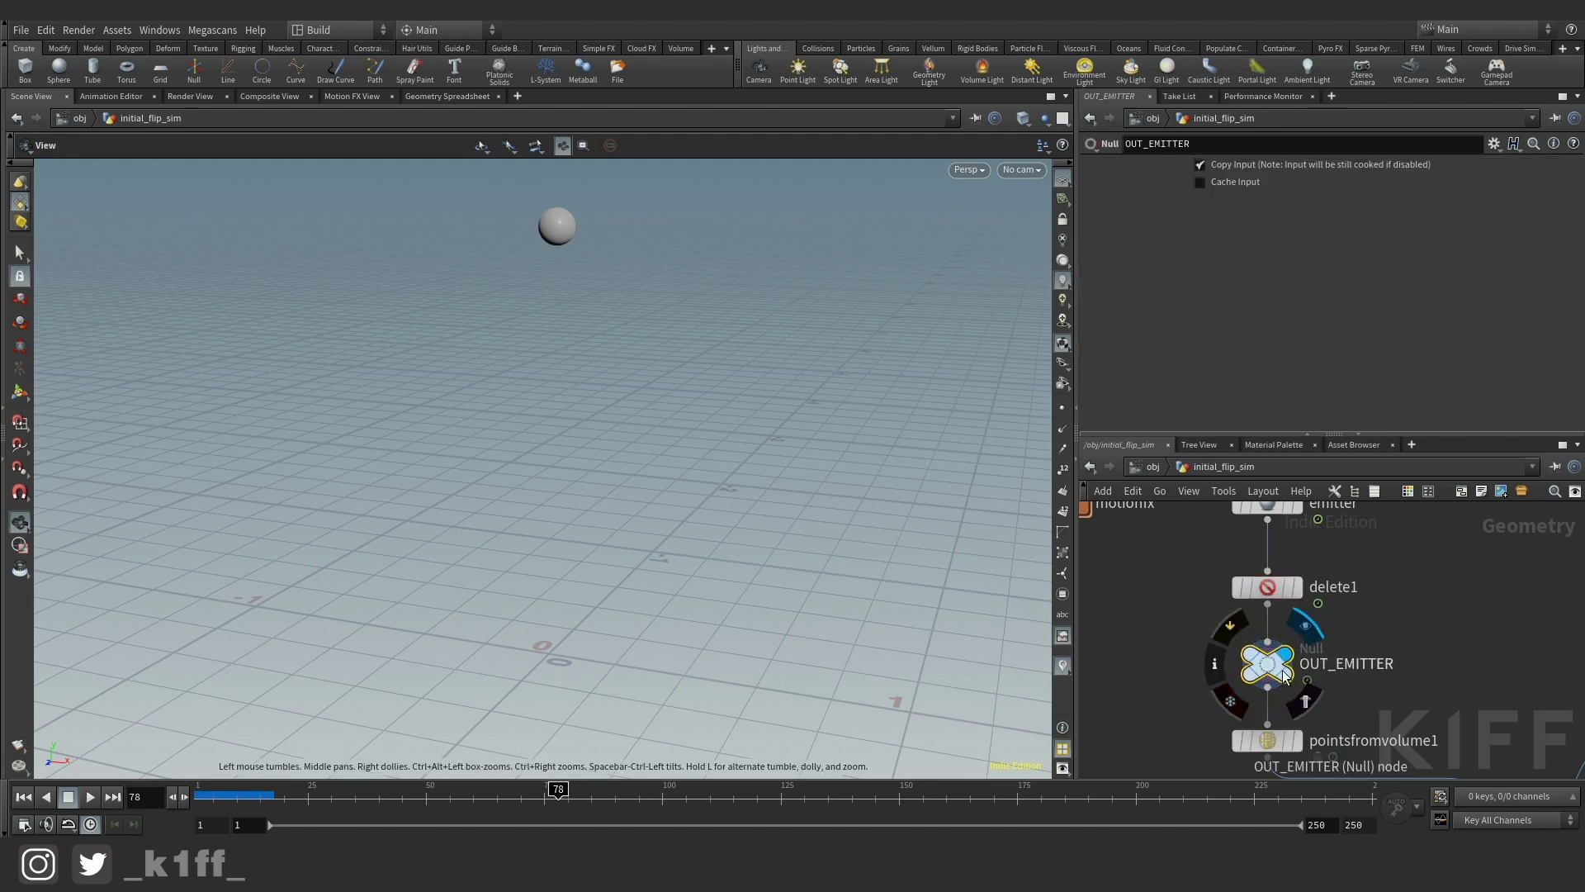
{"action": "scroll", "coordinate": [1351, 636], "scroll_direction": "down", "scroll_amount": 4}
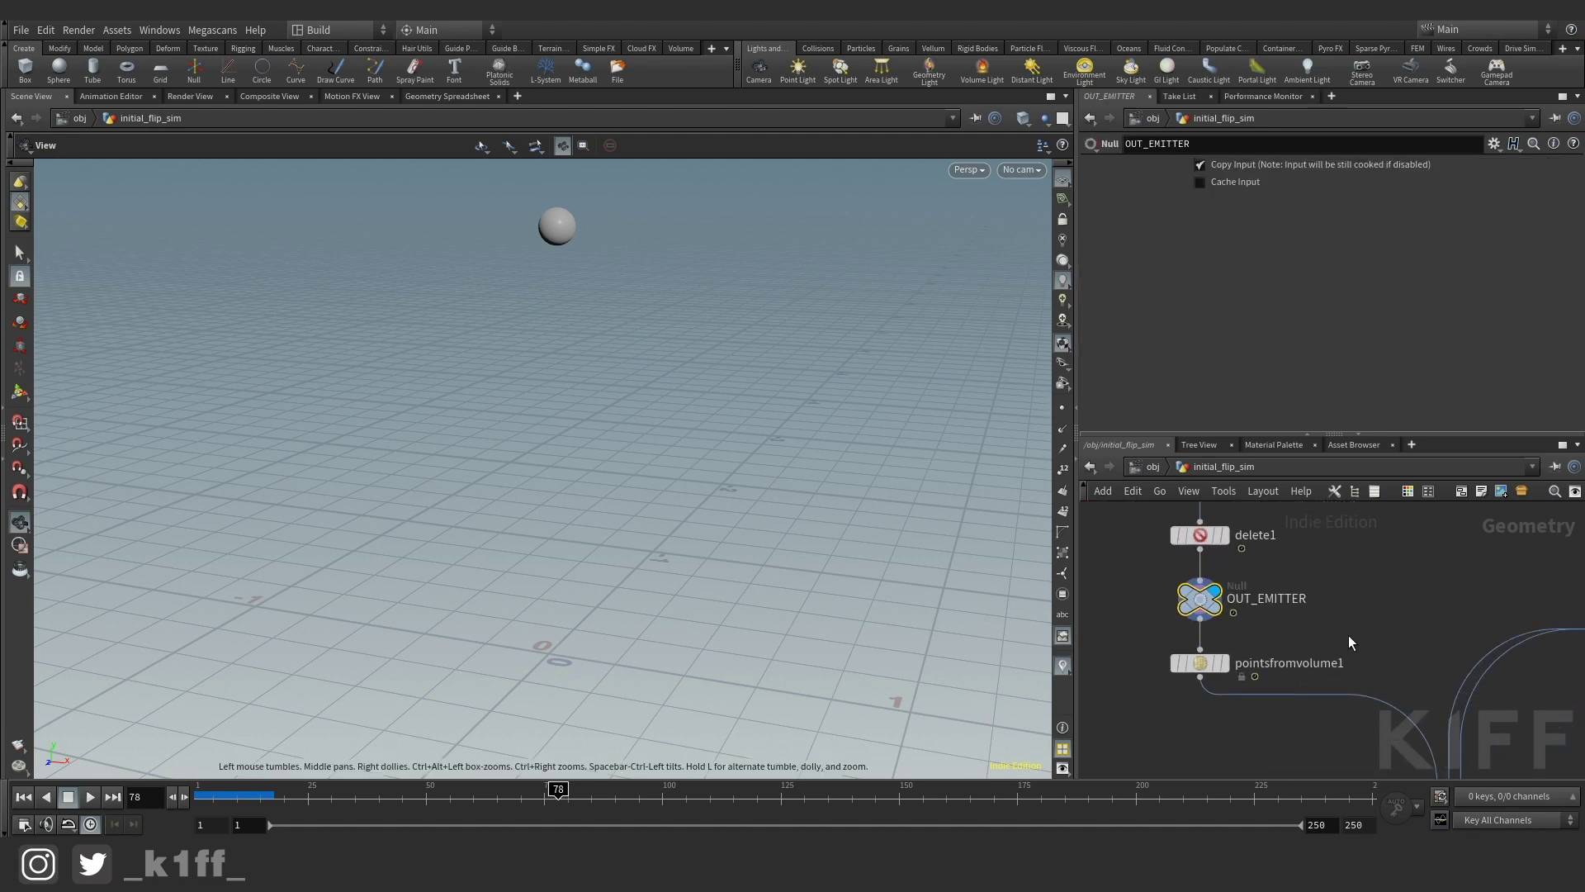
{"action": "scroll", "coordinate": [1354, 609], "scroll_direction": "up", "scroll_amount": 1}
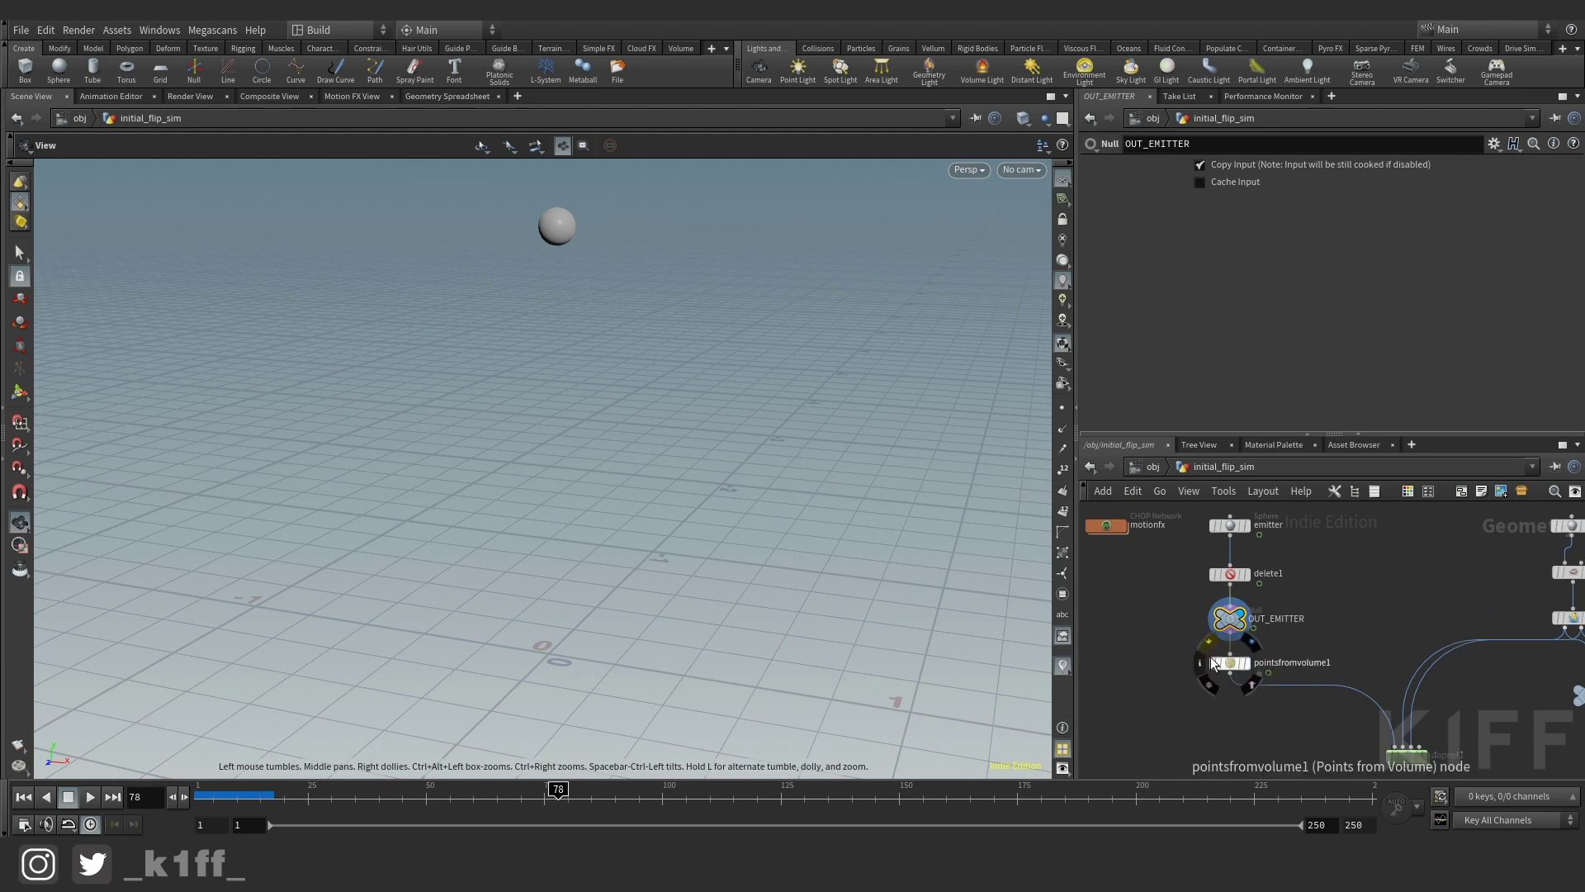
{"action": "middle_click_drag", "start_coordinate": [1336, 646], "coordinate": [1329, 639]}
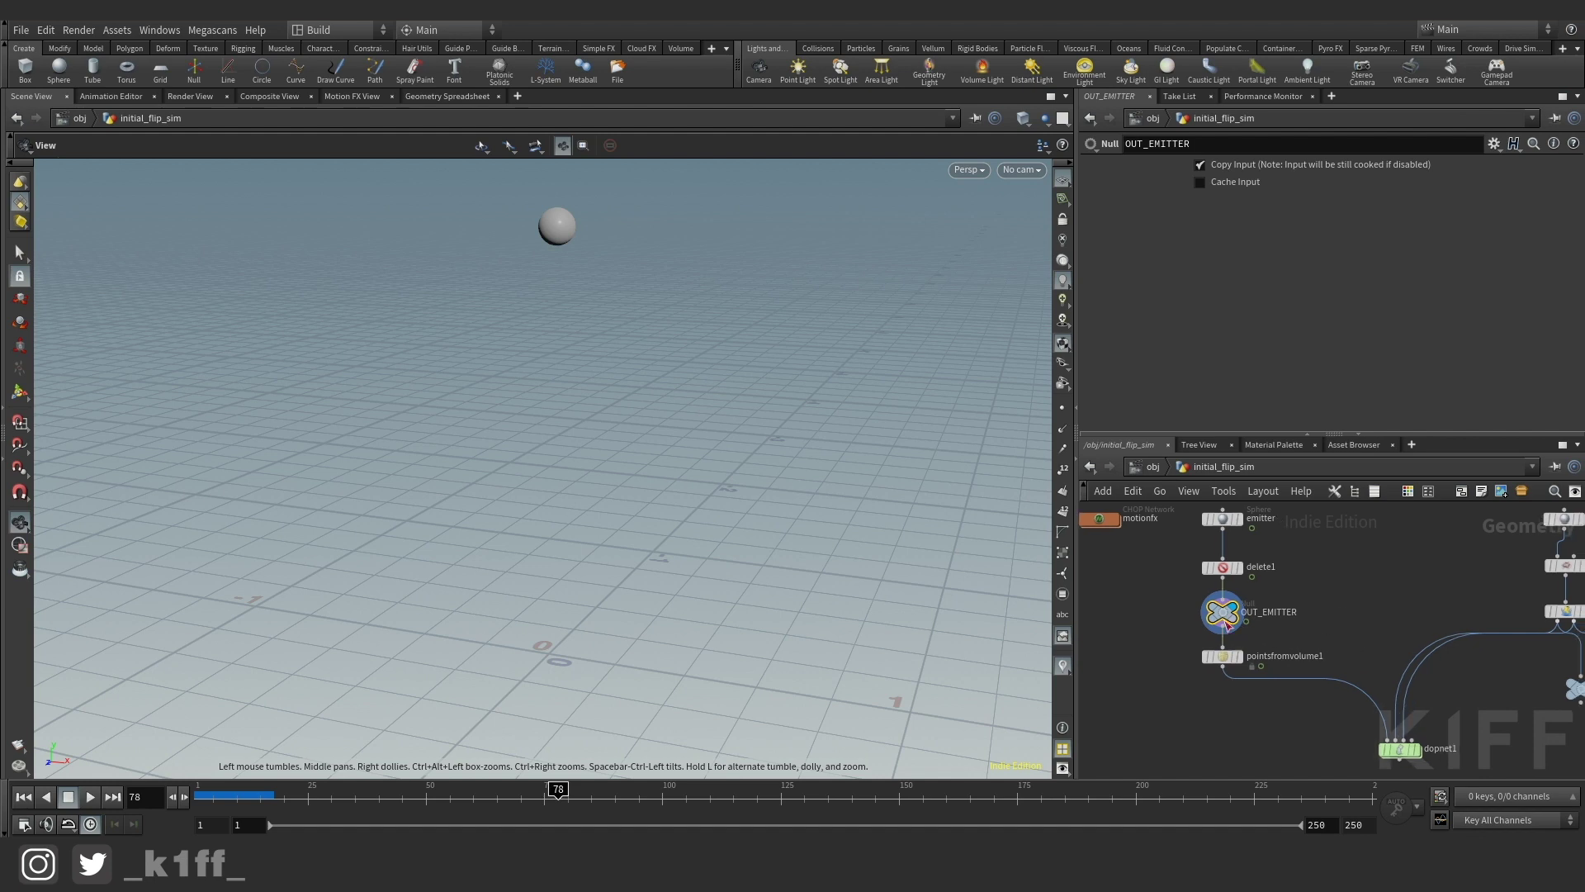
{"action": "mouse_move", "coordinate": [1221, 612]}
{"action": "mouse_move", "coordinate": [1230, 657]}
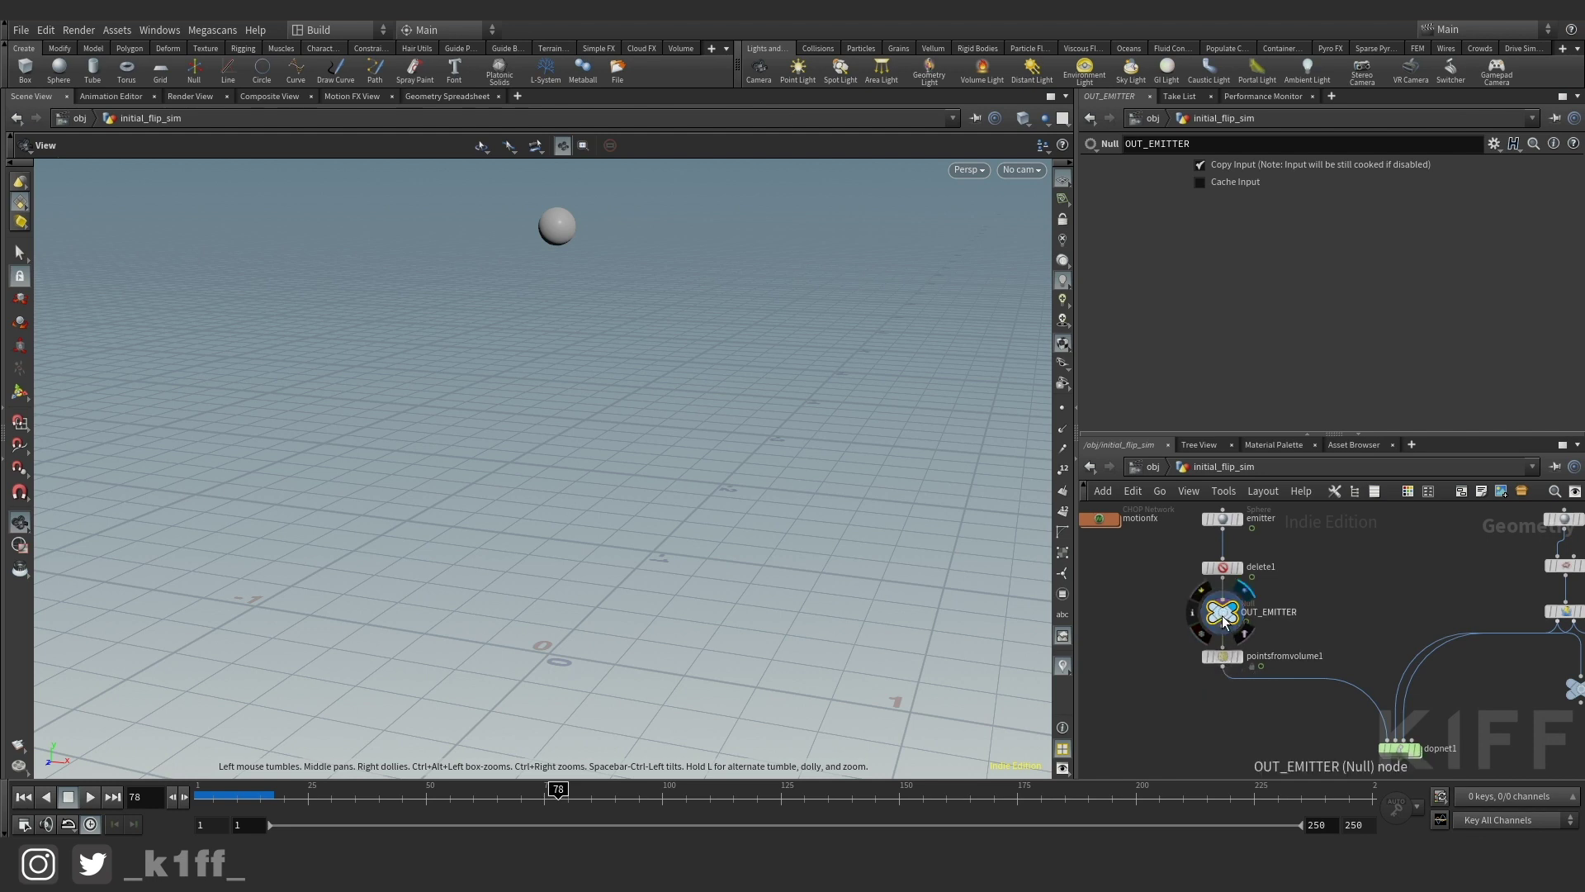
{"action": "mouse_move", "coordinate": [1224, 611]}
{"action": "left_mouse_down"}
{"action": "mouse_move", "coordinate": [1234, 690]}
{"action": "mouse_move", "coordinate": [1228, 611]}
{"action": "left_mouse_up"}
Step: Display and select the pointsfromvolume1 node, inspect its jitter seed expression, and return to the first frame
{"action": "scroll", "coordinate": [1220, 659], "scroll_direction": "up", "scroll_amount": 4}
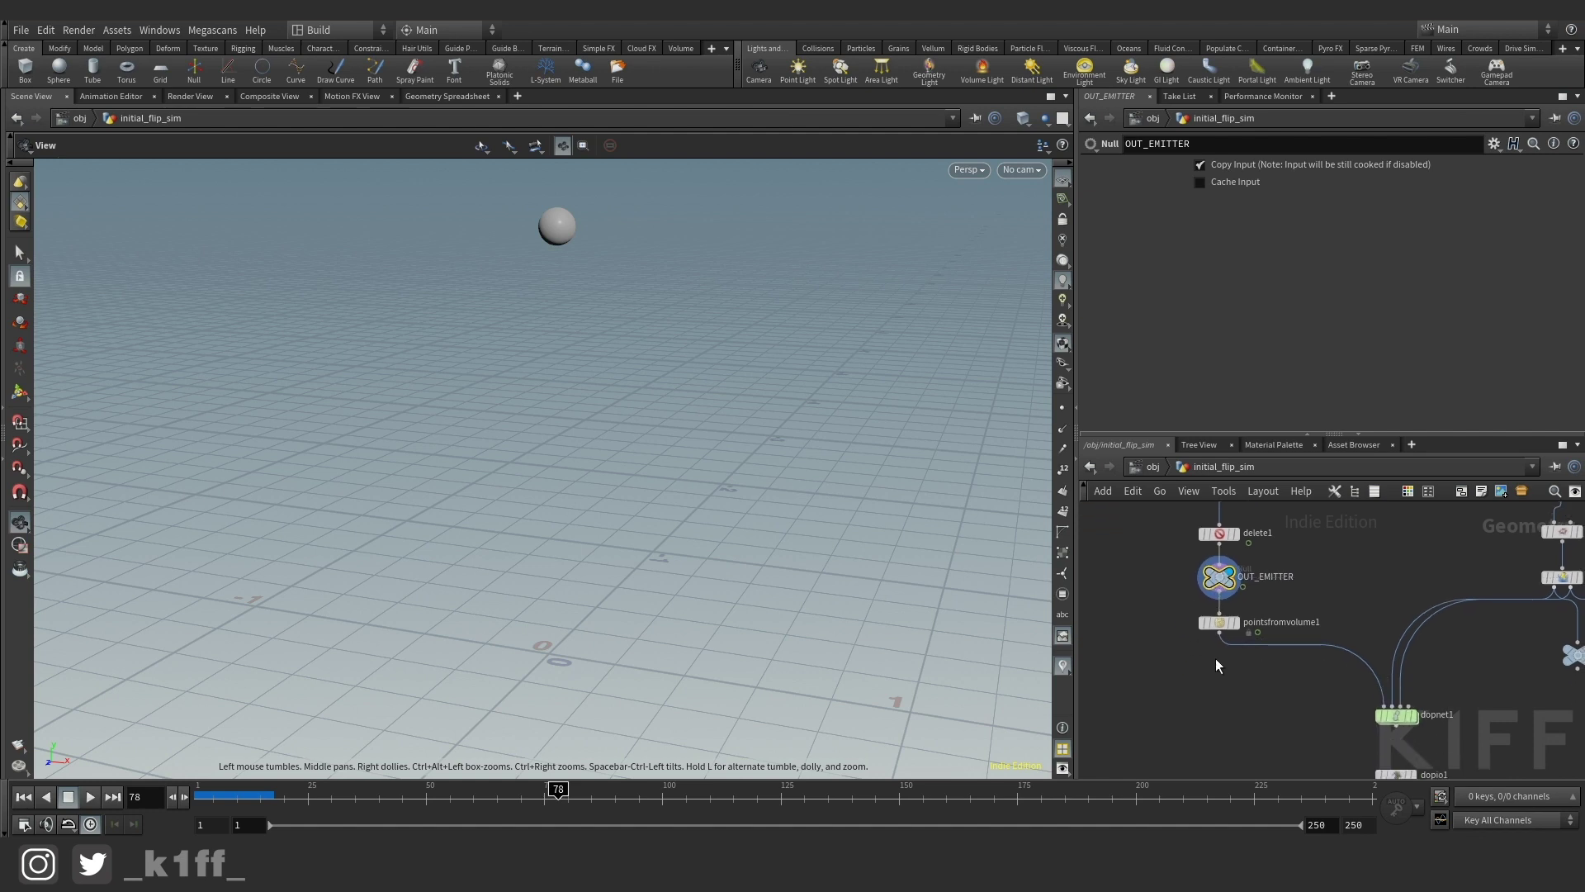
{"action": "left_click", "coordinate": [1217, 628]}
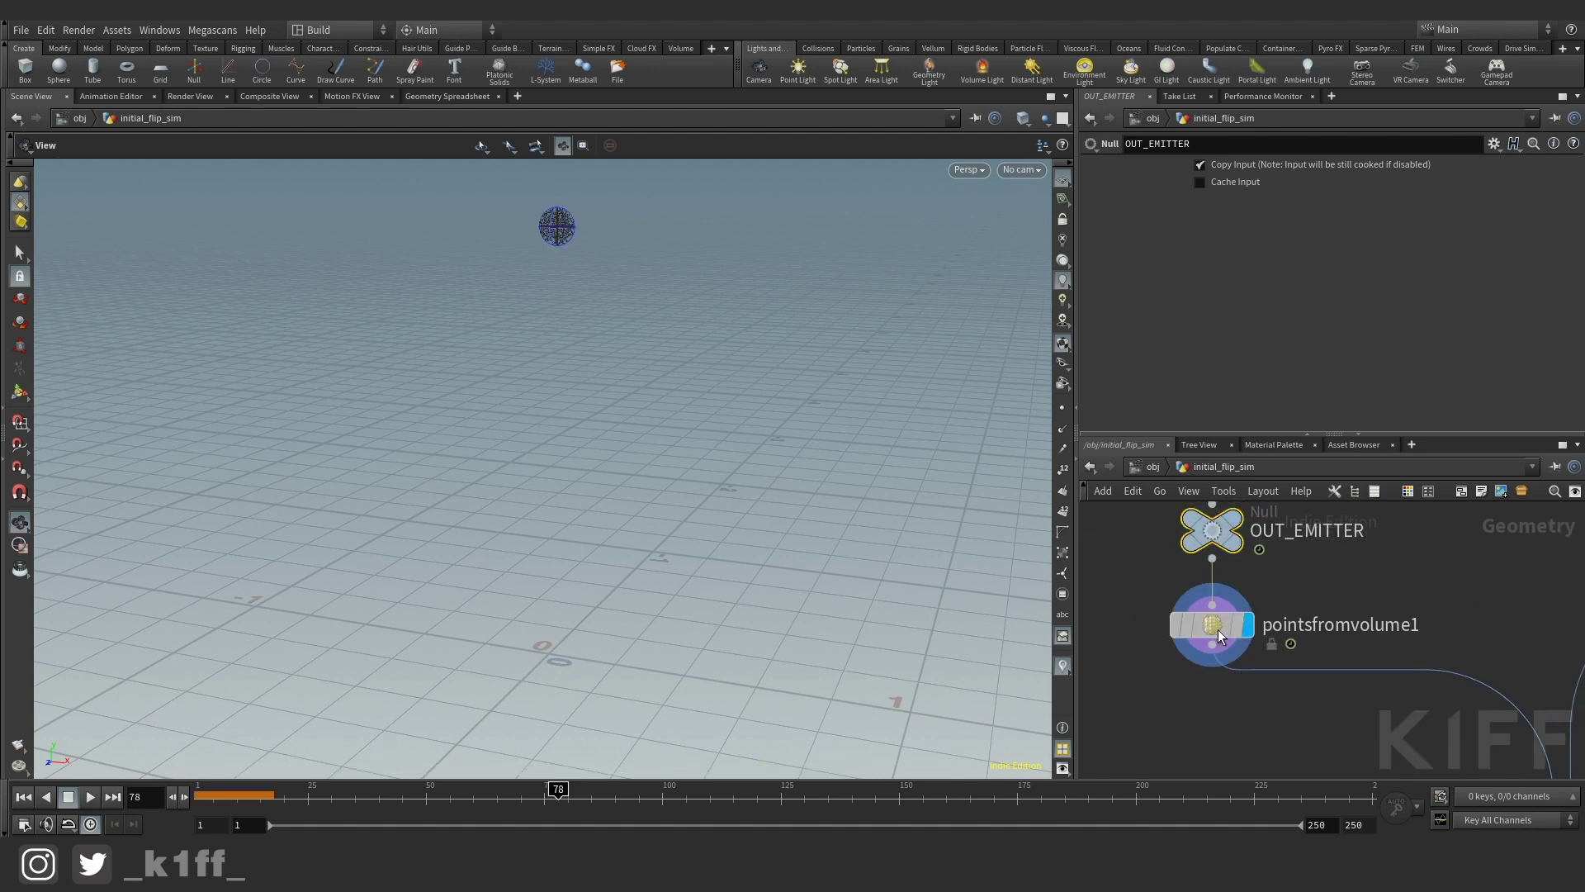
{"action": "scroll", "coordinate": [644, 330], "scroll_direction": "up", "scroll_amount": 6}
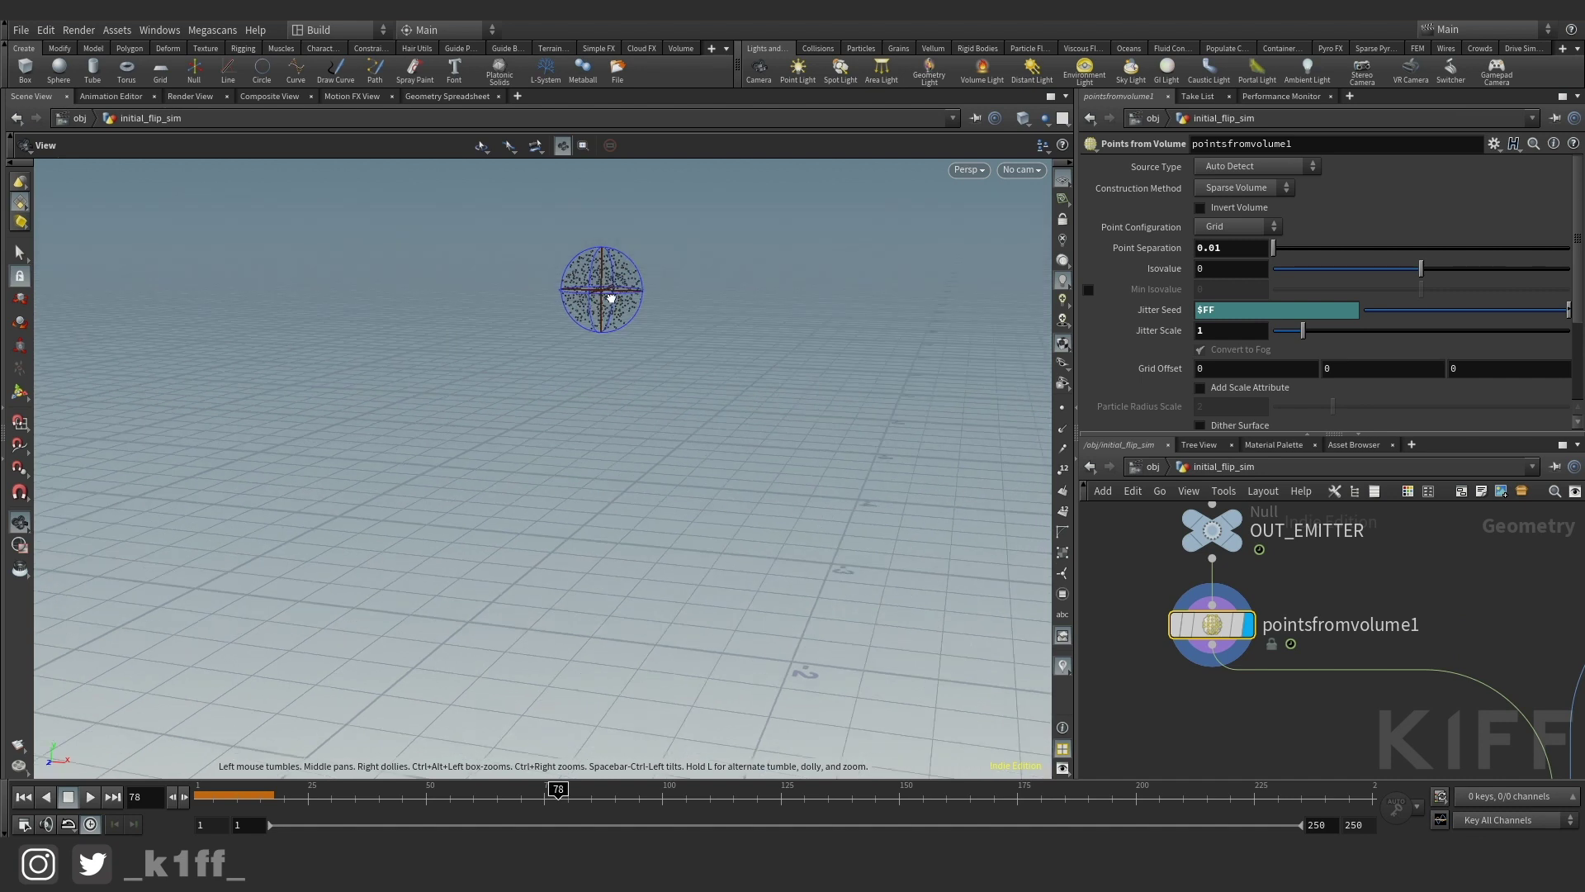
{"action": "middle_click_drag", "start_coordinate": [622, 305], "coordinate": [602, 303]}
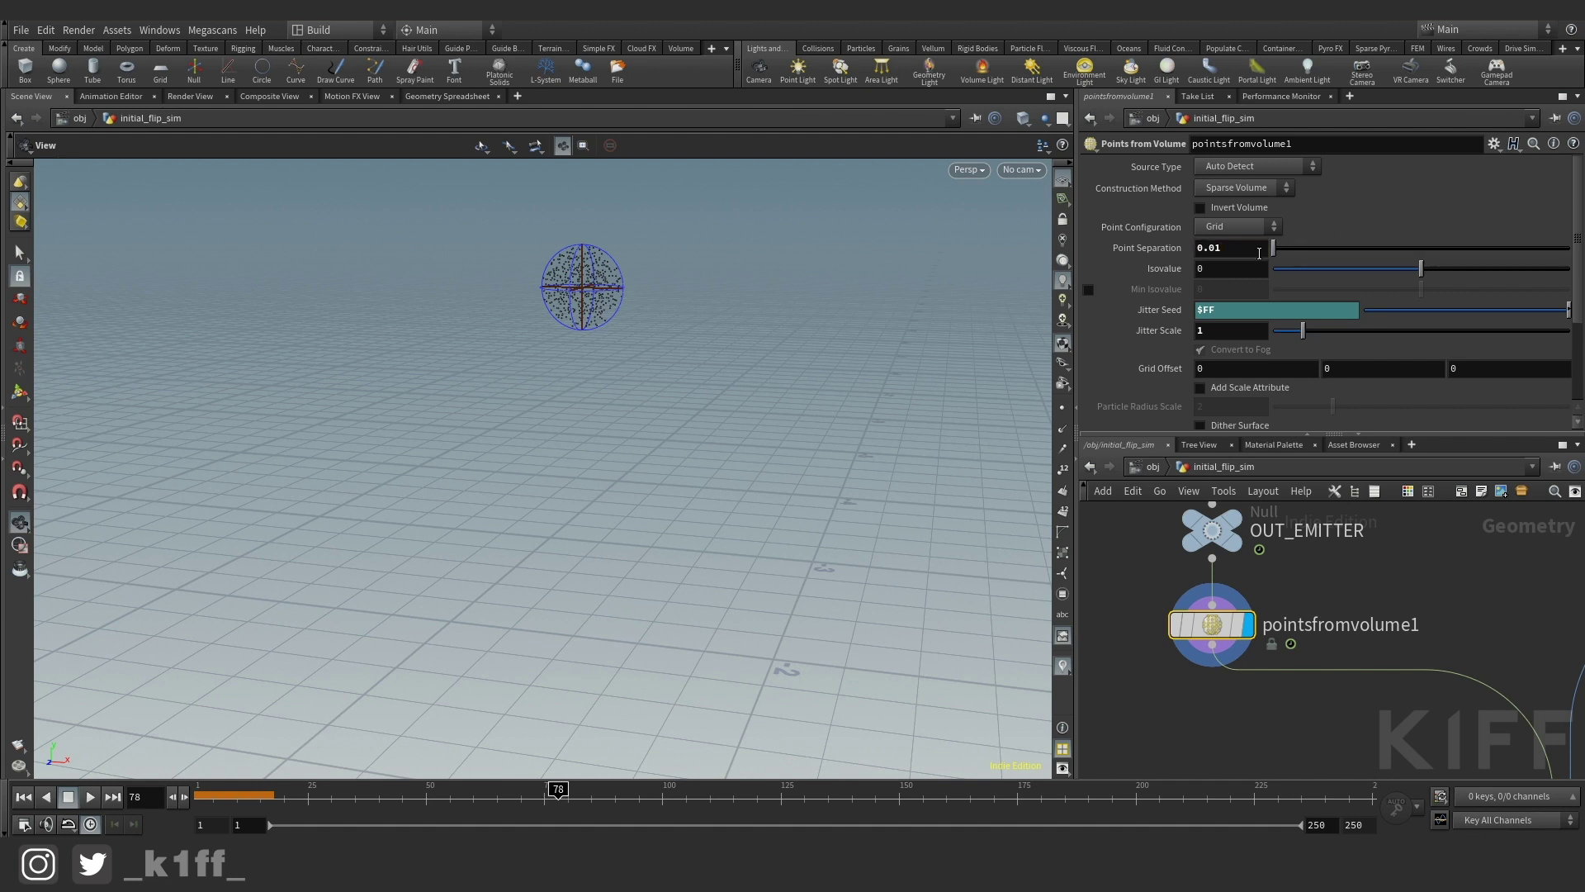
{"action": "left_click", "coordinate": [1165, 308]}
{"action": "left_click", "coordinate": [1156, 308]}
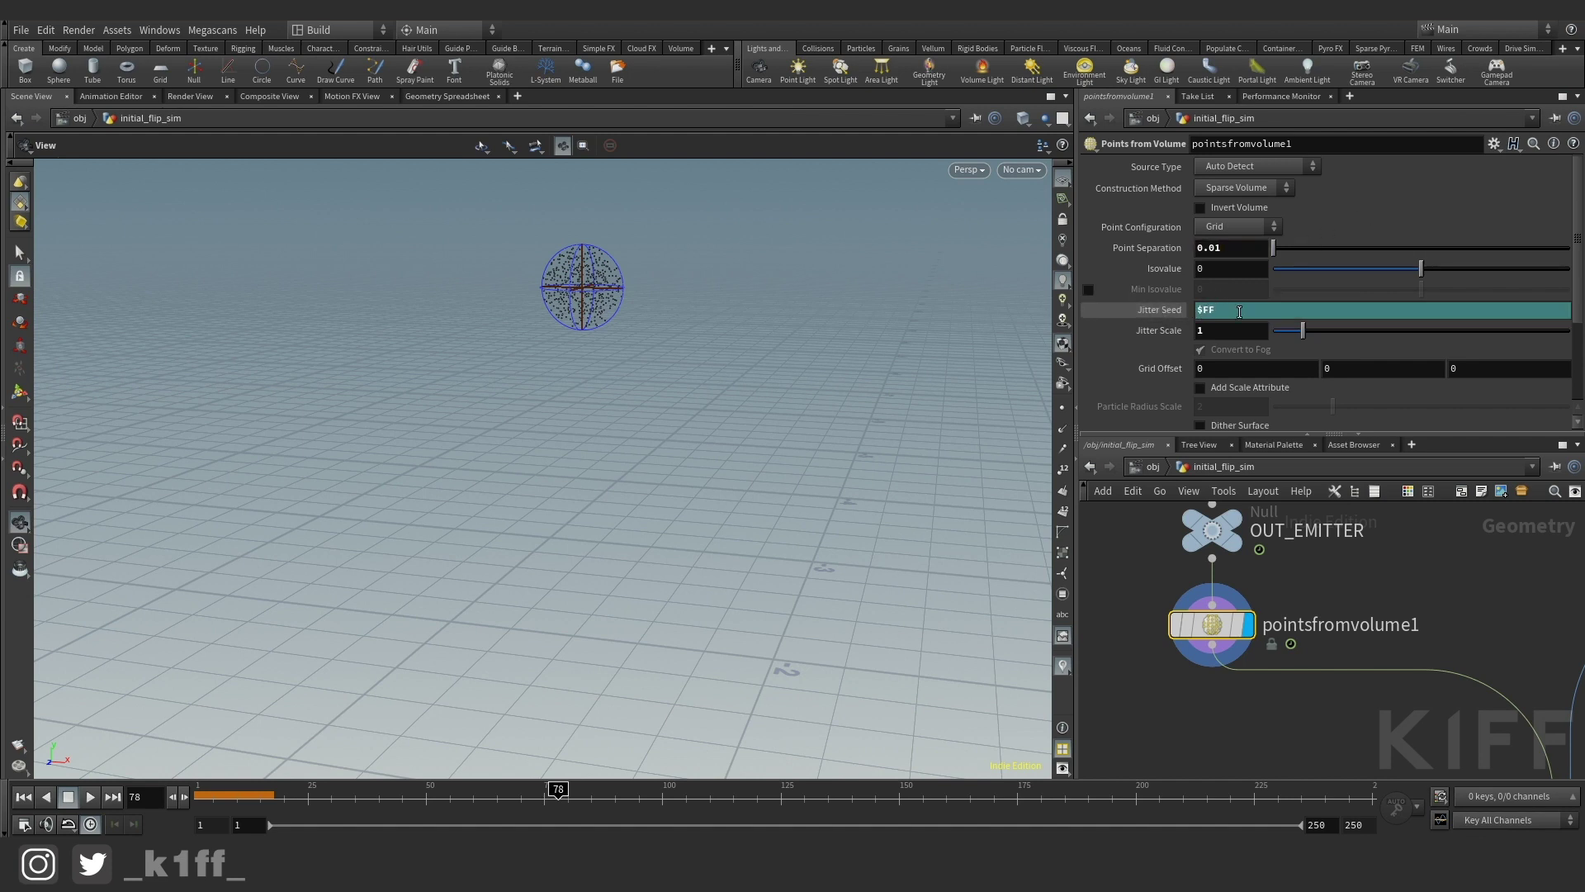
{"action": "key", "text": "ctrl+Up"}
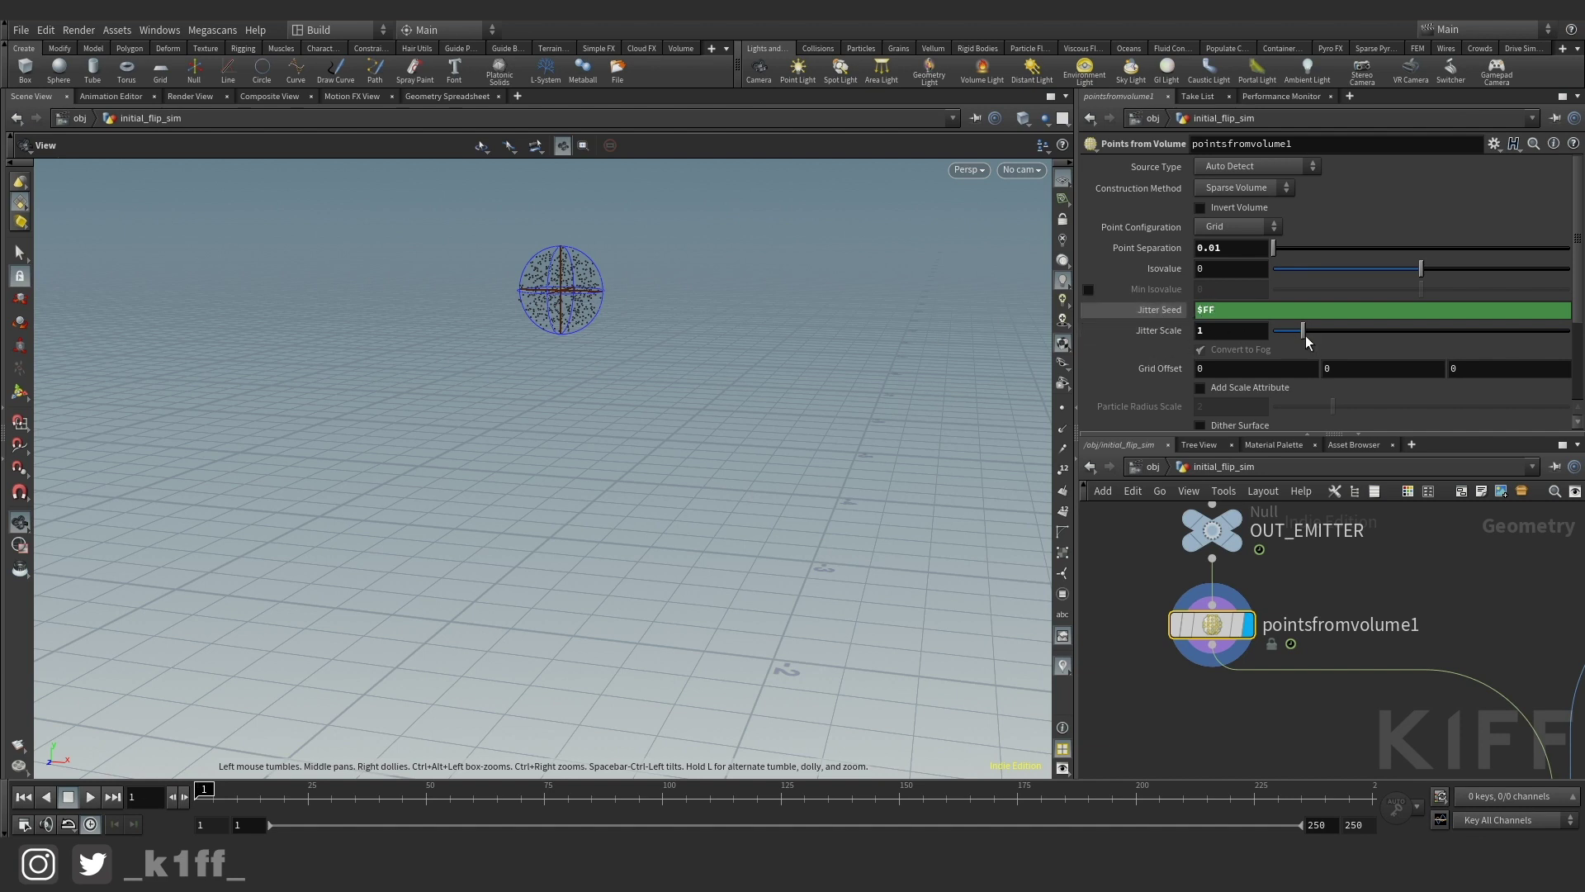
Step: Lower the jitter scale of pointsfromvolume1 to 0 to compare the point distribution, and restore it to 1
{"action": "left_click_drag", "start_coordinate": [1302, 332], "coordinate": [1097, 344]}
{"action": "mouse_move", "coordinate": [725, 294]}
{"action": "left_mouse_down"}
{"action": "mouse_move", "coordinate": [743, 280]}
{"action": "mouse_move", "coordinate": [731, 290]}
{"action": "left_mouse_up"}
{"action": "left_click_drag", "start_coordinate": [1210, 329], "coordinate": [1142, 330]}
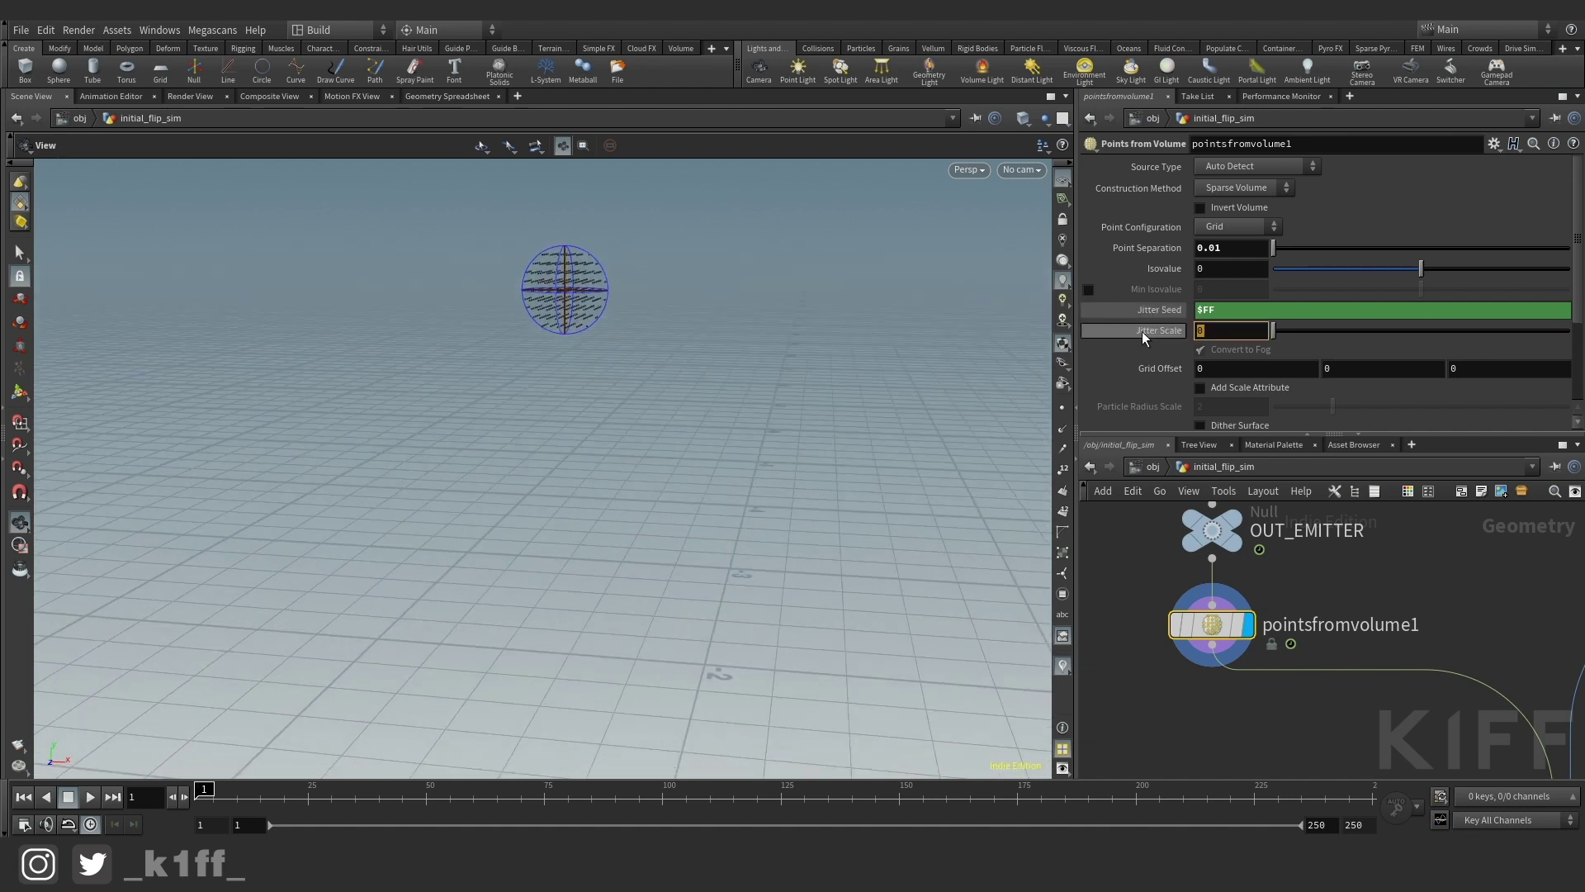
{"action": "type", "text": "1"}
{"action": "key", "text": "Return"}
{"action": "left_click_drag", "start_coordinate": [888, 330], "coordinate": [810, 340]}
Step: Examine the pointsfromvolume1 jitter and output group settings, toggling Create Output Group off and back on
{"action": "scroll", "coordinate": [1150, 333], "scroll_direction": "down", "scroll_amount": 3}
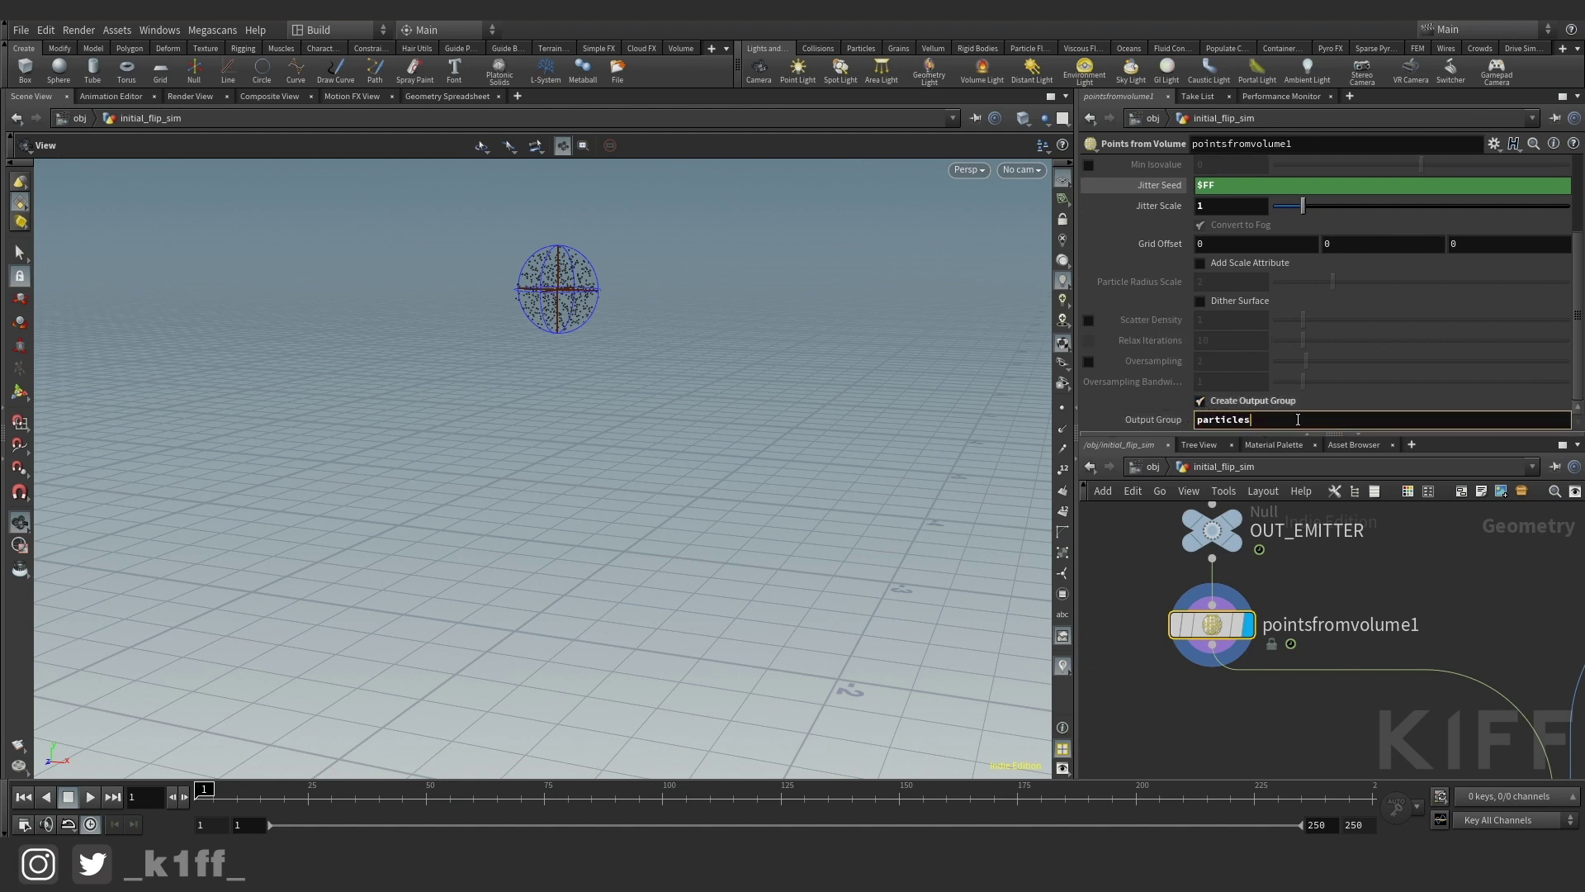
{"action": "left_click", "coordinate": [1201, 405]}
{"action": "left_click", "coordinate": [1201, 405]}
{"action": "left_click_drag", "start_coordinate": [1250, 424], "coordinate": [1063, 417]}
{"action": "key", "text": "Return"}
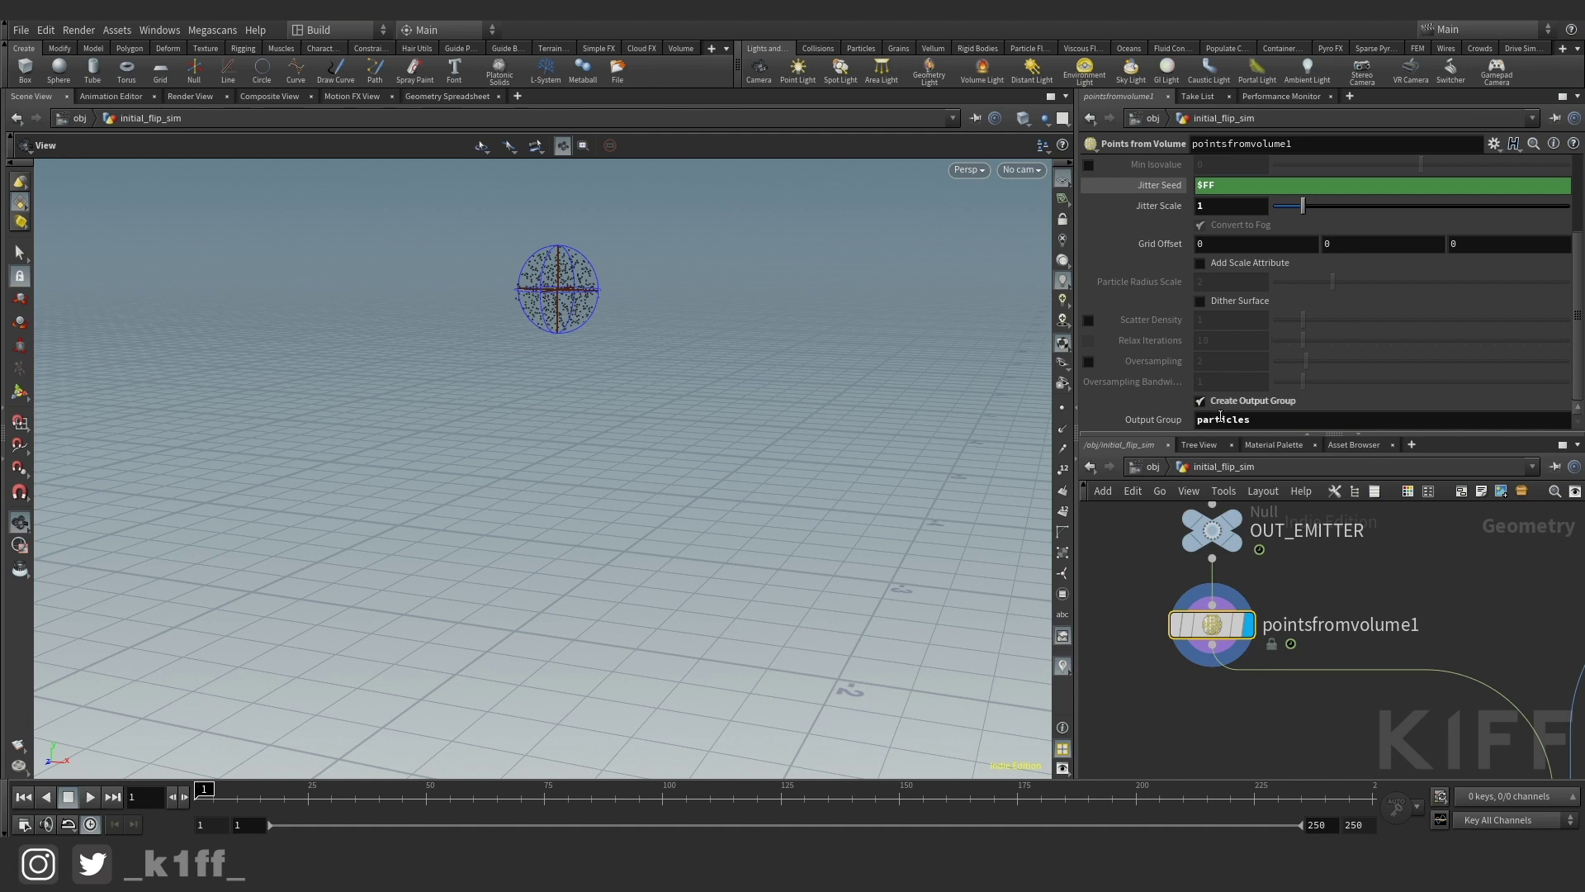
{"action": "scroll", "coordinate": [809, 412], "scroll_direction": "down", "scroll_amount": 1}
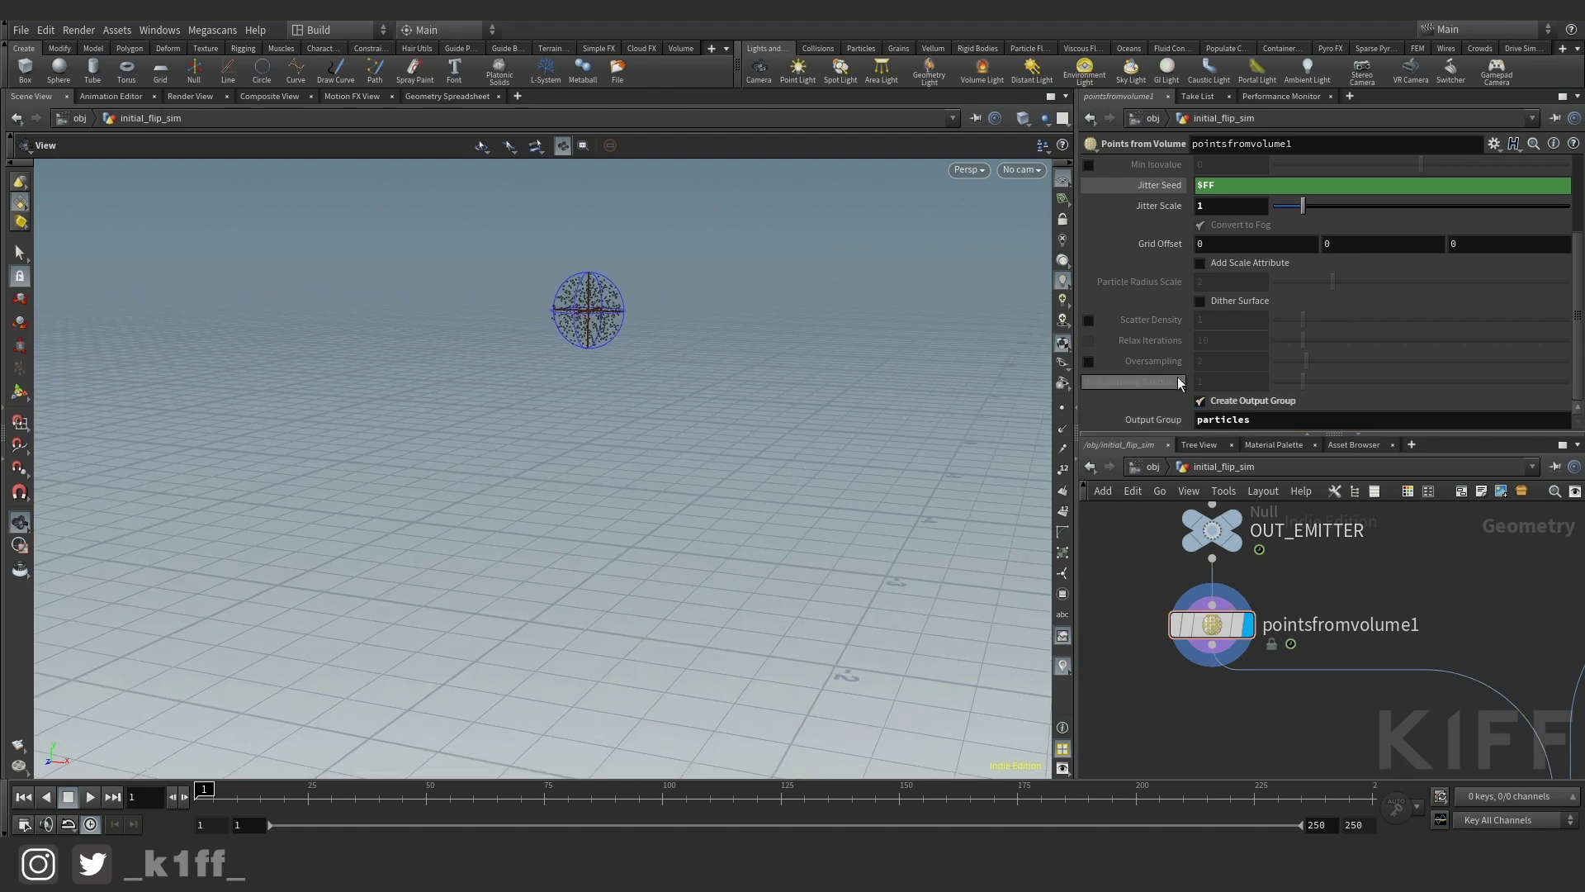
{"action": "scroll", "coordinate": [1159, 311], "scroll_direction": "up", "scroll_amount": 3}
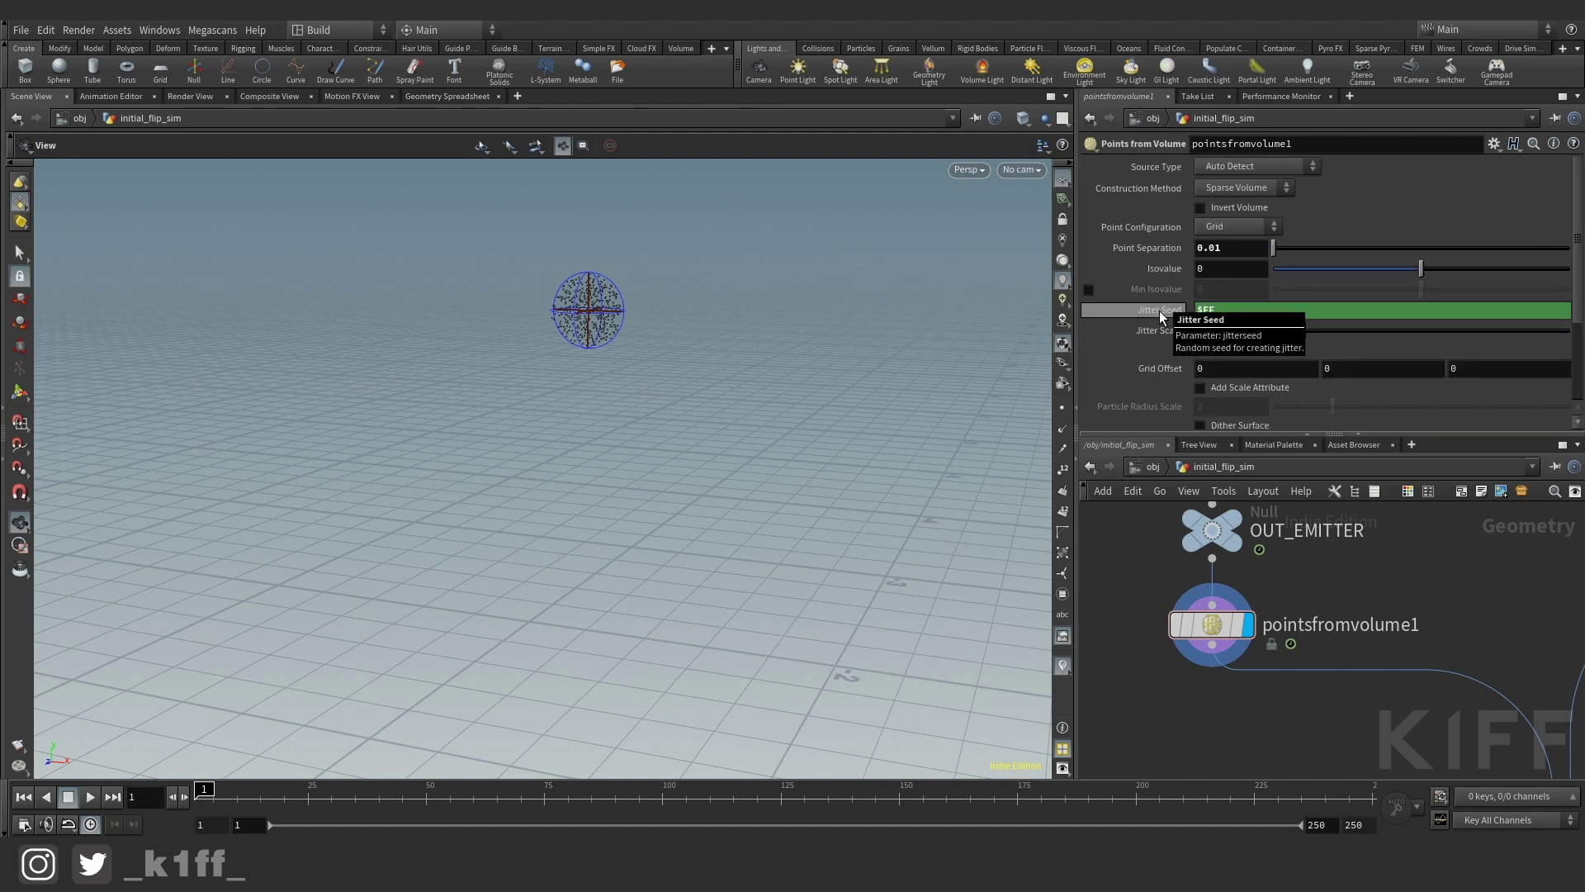
{"action": "scroll", "coordinate": [1160, 311], "scroll_direction": "down", "scroll_amount": 3}
{"action": "scroll", "coordinate": [1228, 380], "scroll_direction": "up", "scroll_amount": 3}
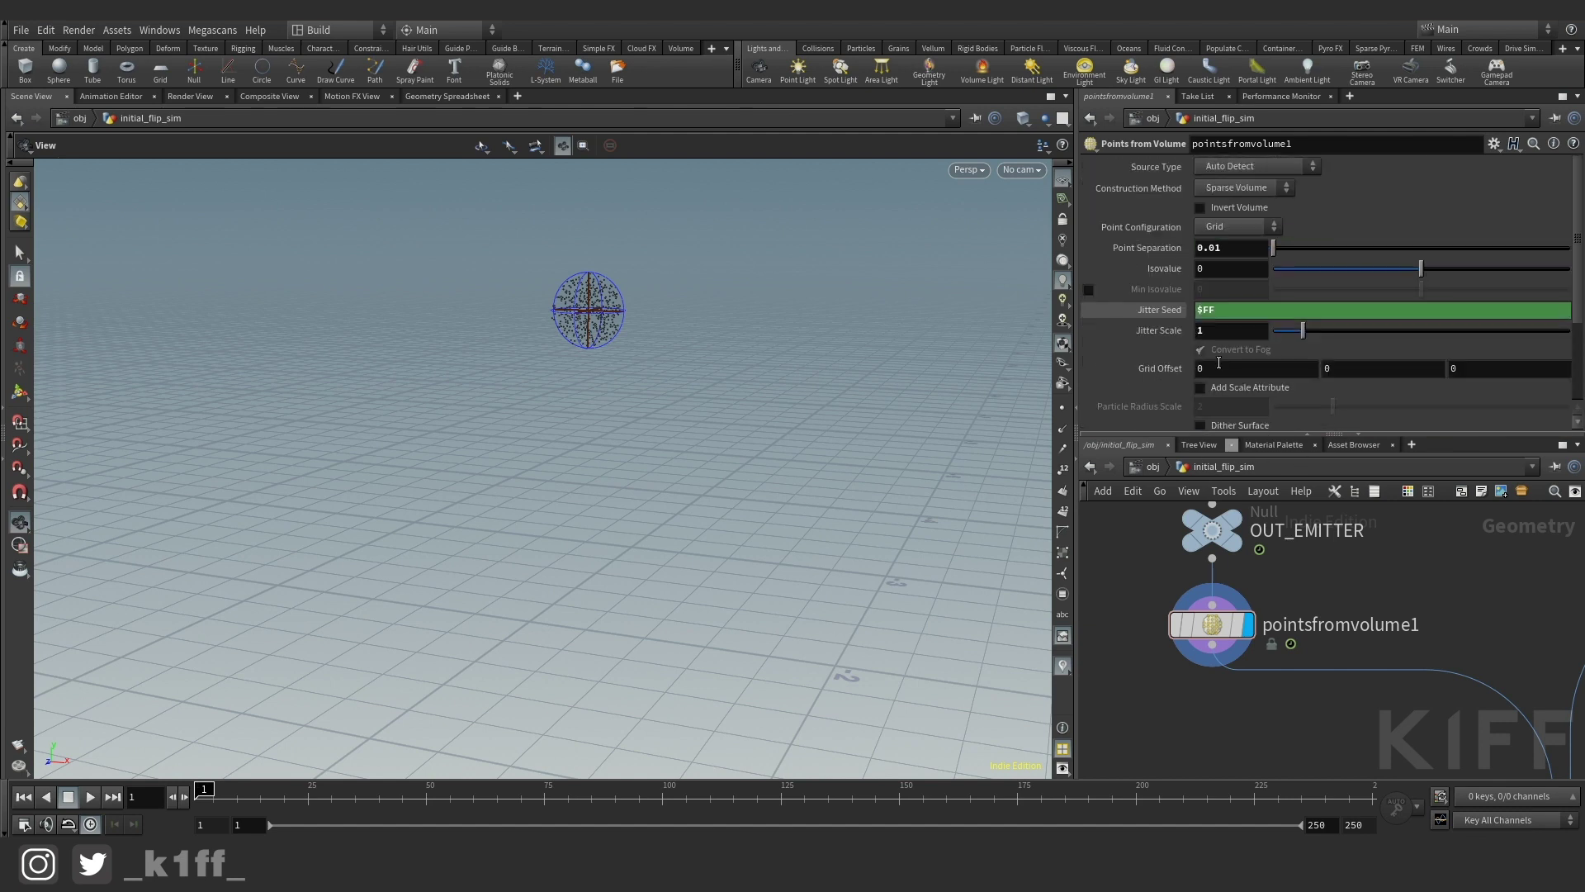
Step: Check the node info of pointsfromvolume1 for its point groups, play the emitter animation, and return to the first frame
{"action": "mouse_move", "coordinate": [1216, 629]}
{"action": "left_click", "coordinate": [1147, 625]}
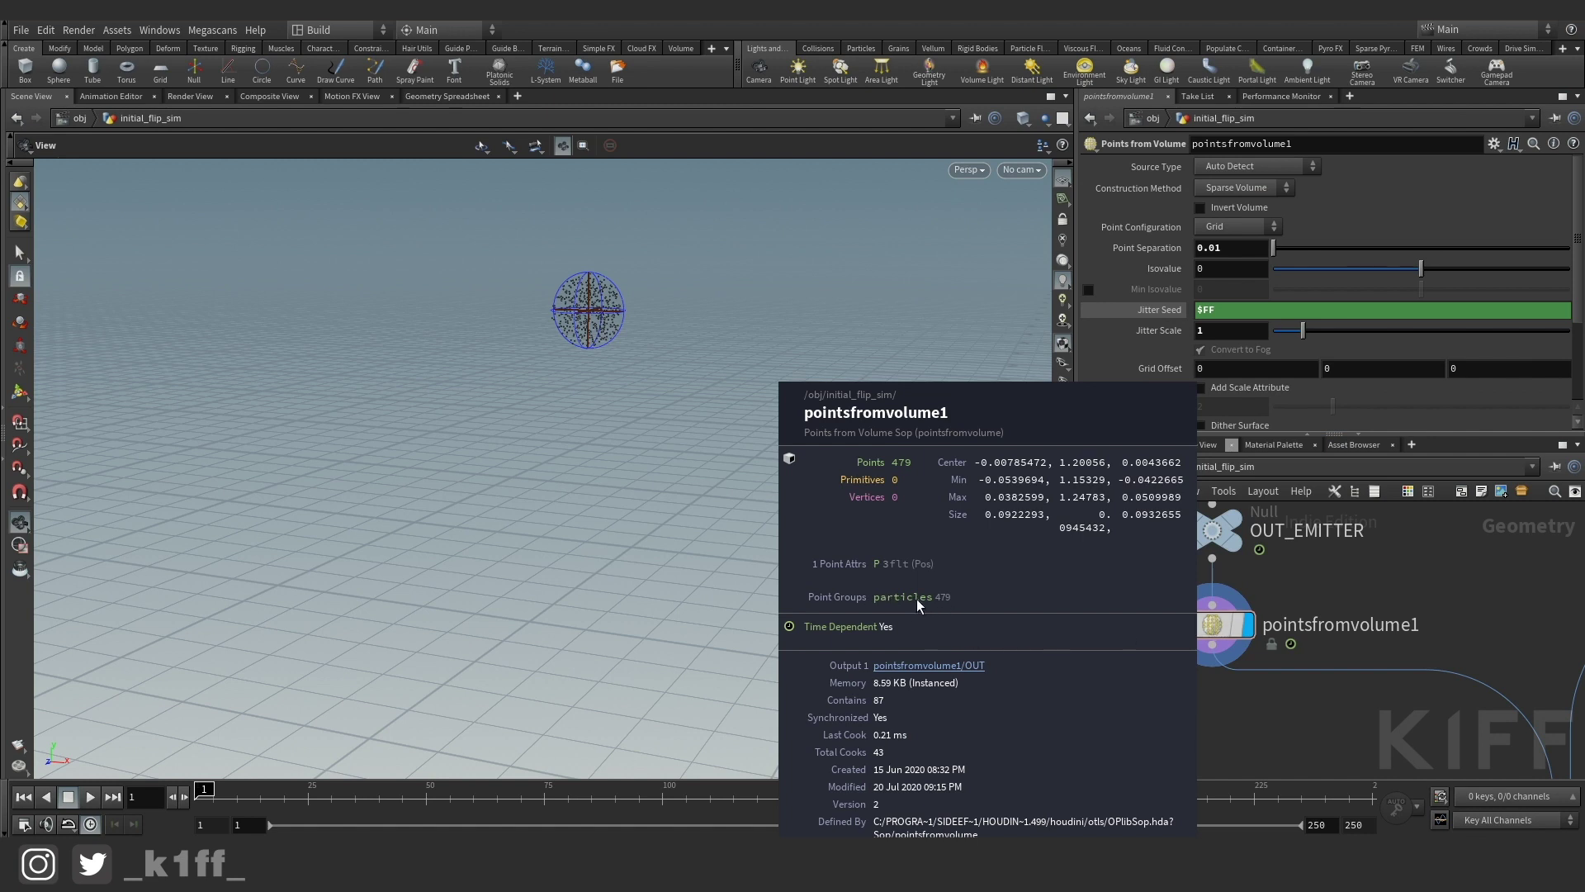
{"action": "scroll", "coordinate": [1394, 642], "scroll_direction": "down", "scroll_amount": 3}
{"action": "key", "text": "Up"}
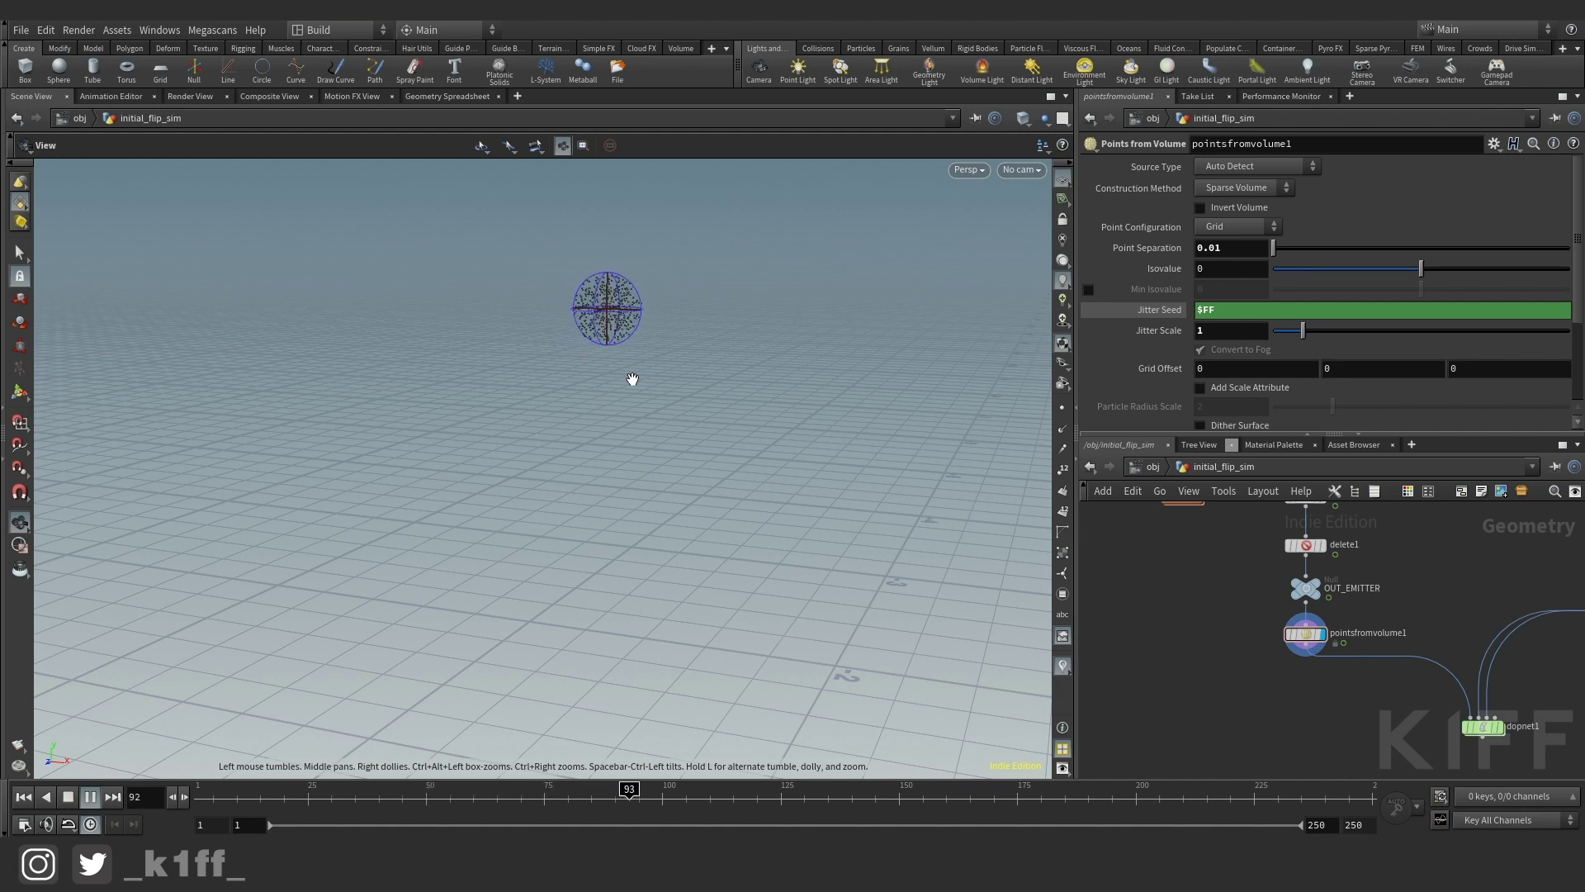
{"action": "key", "text": "Up"}
{"action": "key", "text": "ctrl+Up"}
Step: Display the sphere2 collider geometry, bring it fully into view and inspect its sphere parameters
{"action": "scroll", "coordinate": [1272, 645], "scroll_direction": "down", "scroll_amount": 3}
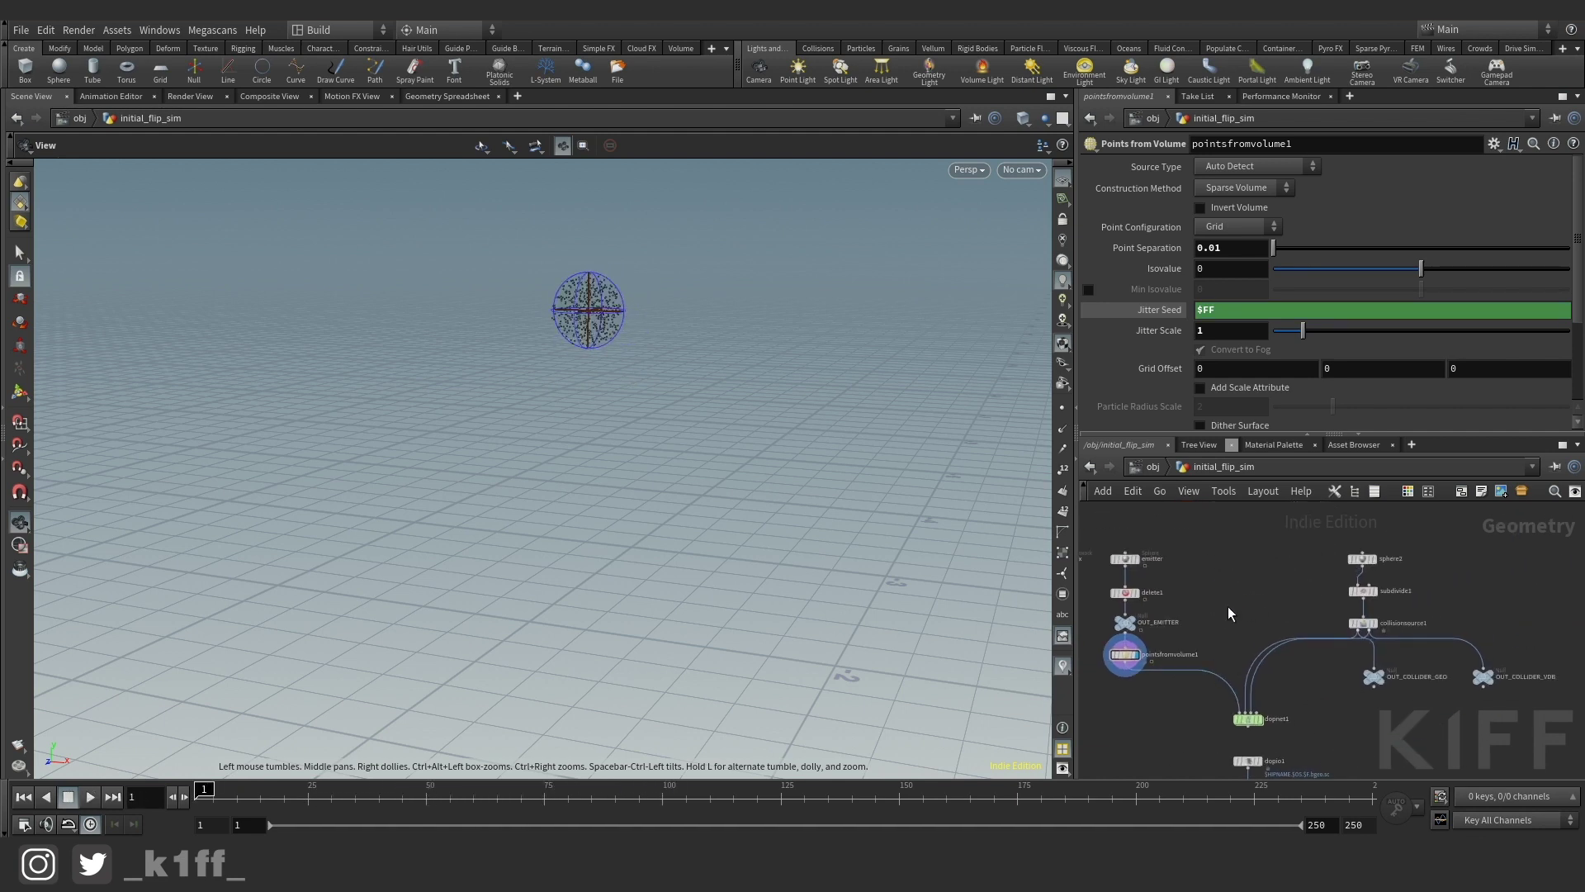
{"action": "scroll", "coordinate": [1118, 639], "scroll_direction": "up", "scroll_amount": 3}
{"action": "left_click", "coordinate": [1329, 573]}
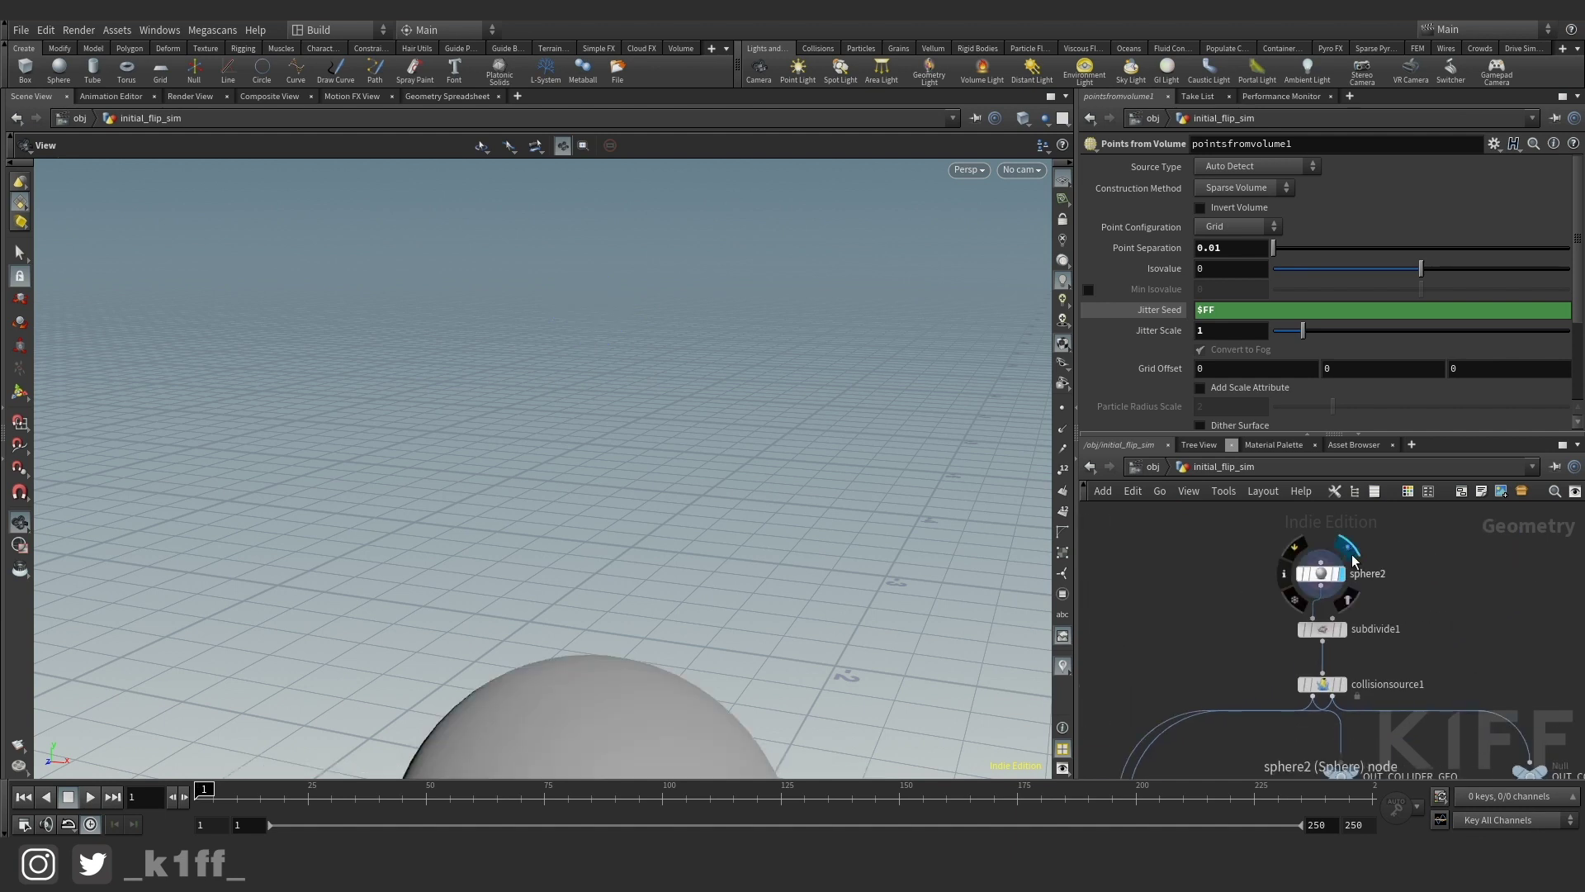
{"action": "left_click_drag", "start_coordinate": [722, 566], "coordinate": [701, 478]}
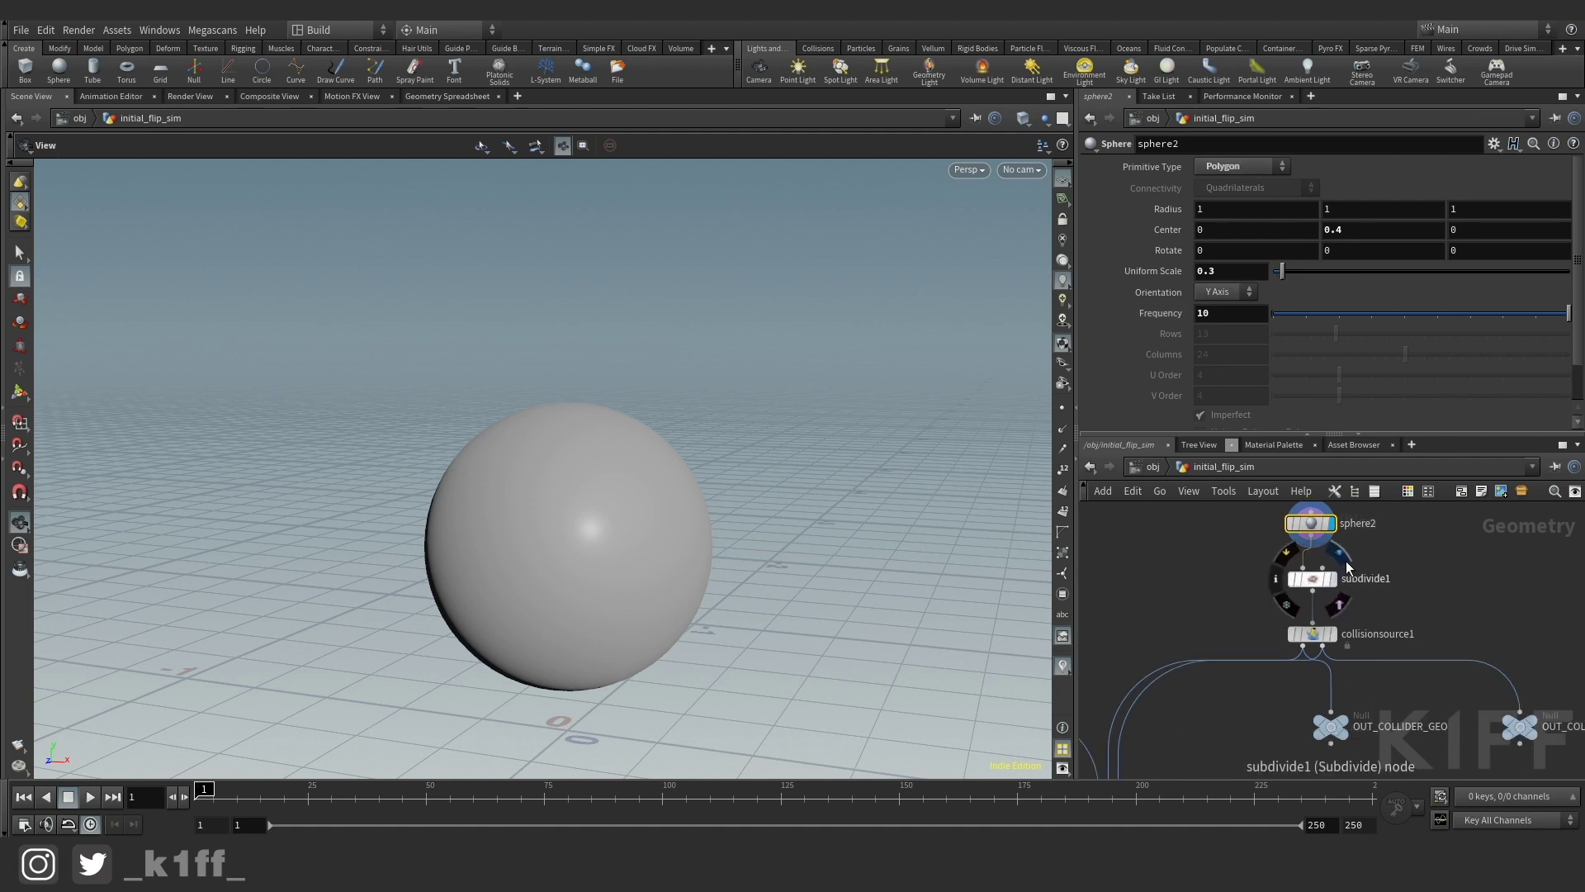
Step: Display the subdivide1 node and compare its subdivision settings with the sphere2 parameters
{"action": "left_click", "coordinate": [1314, 577]}
{"action": "middle_click_drag", "start_coordinate": [1269, 609], "coordinate": [1280, 604]}
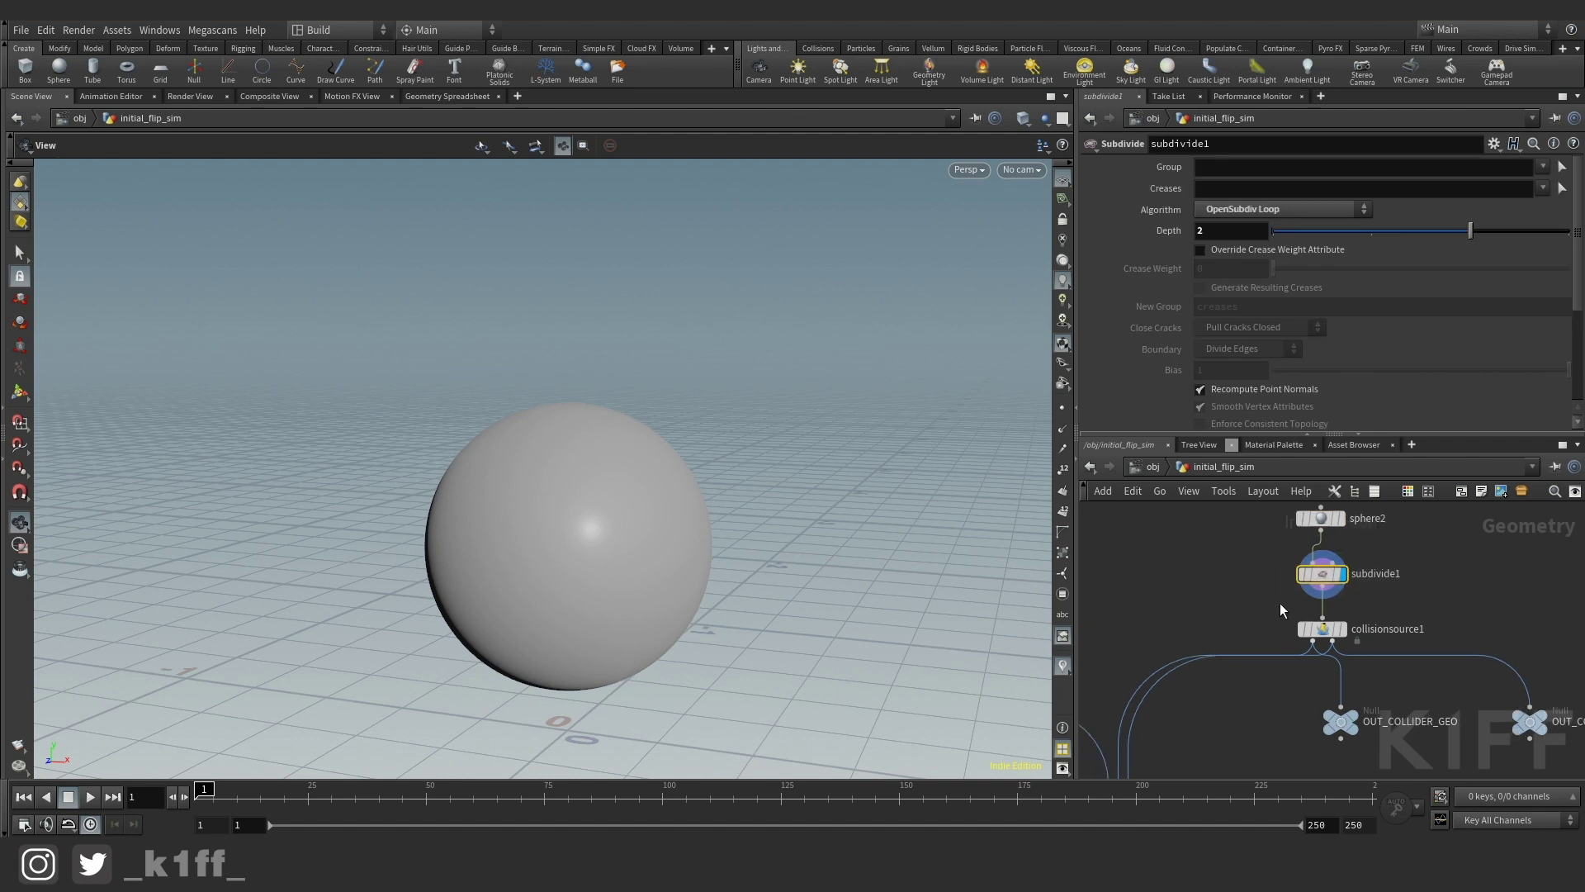
{"action": "left_click_drag", "start_coordinate": [1308, 519], "coordinate": [1313, 524]}
{"action": "middle_click_drag", "start_coordinate": [1232, 527], "coordinate": [1241, 566]}
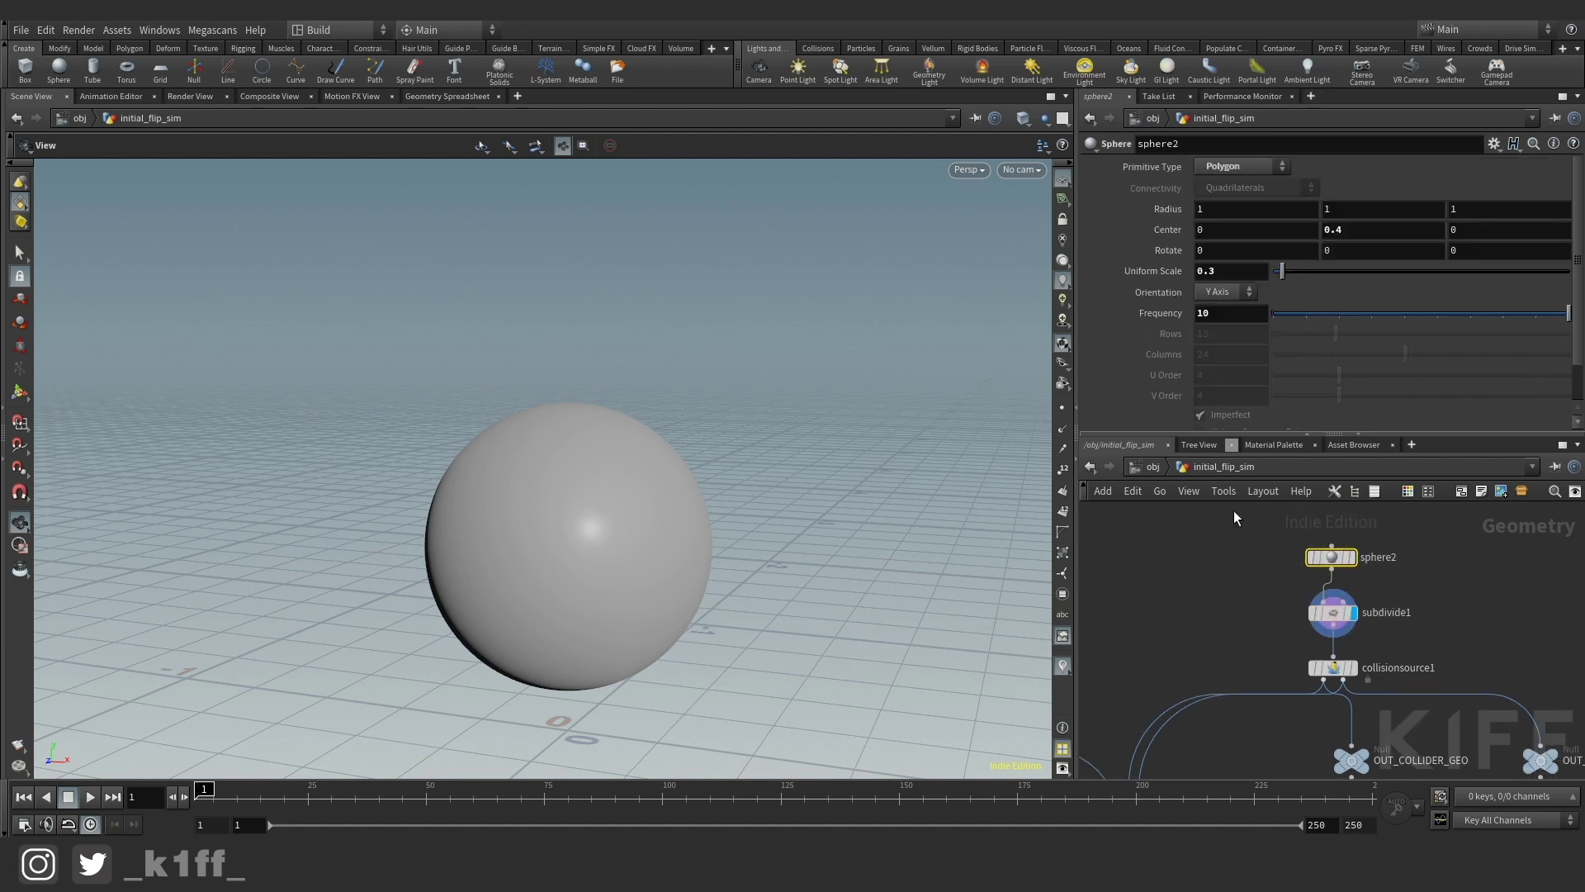
{"action": "left_click_drag", "start_coordinate": [1278, 605], "coordinate": [1346, 623]}
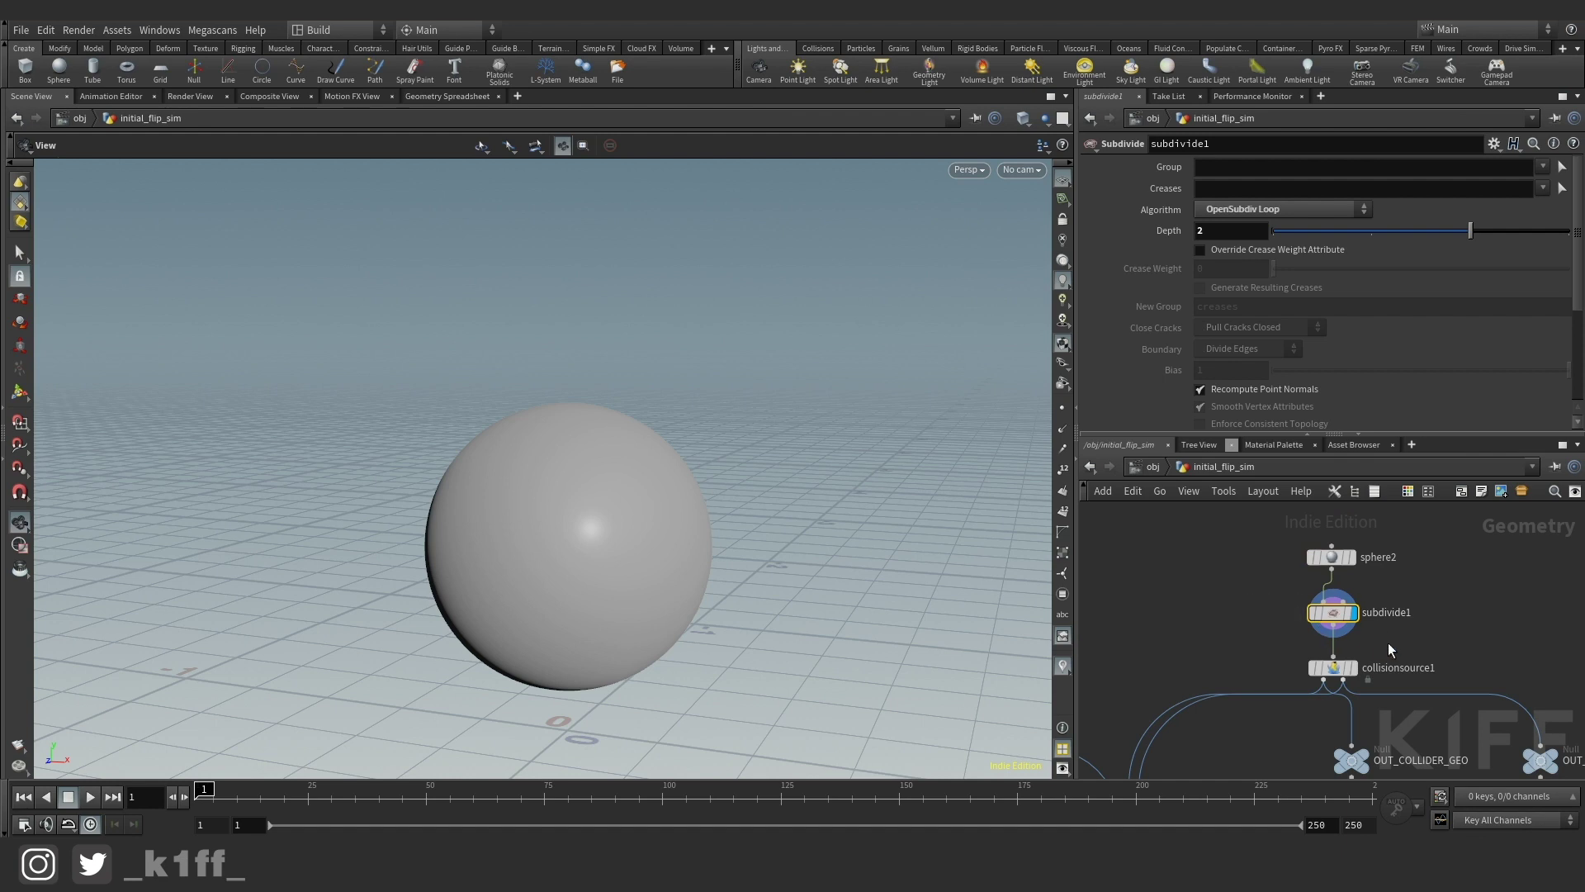
{"action": "middle_click_drag", "start_coordinate": [1267, 617], "coordinate": [1259, 591]}
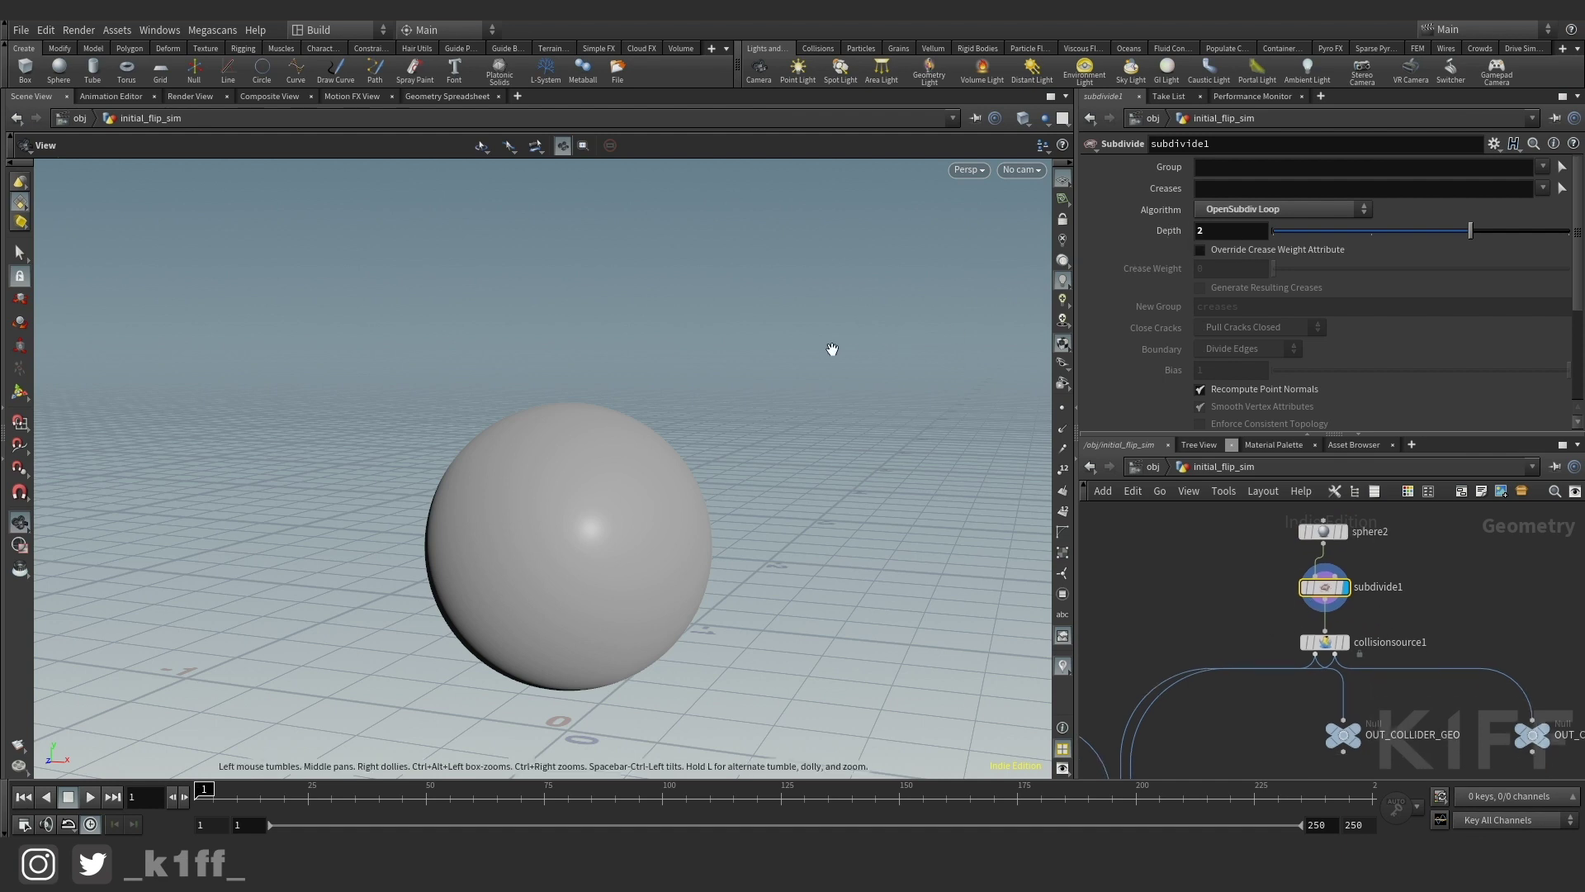
Step: Examine the subdivided sphere's mesh density with wire-over-shaded shading and restore plain shading
{"action": "key", "text": "shift+w"}
{"action": "scroll", "coordinate": [571, 532], "scroll_direction": "up", "scroll_amount": 6}
{"action": "scroll", "coordinate": [578, 532], "scroll_direction": "down", "scroll_amount": 5}
{"action": "key", "text": "shift+w"}
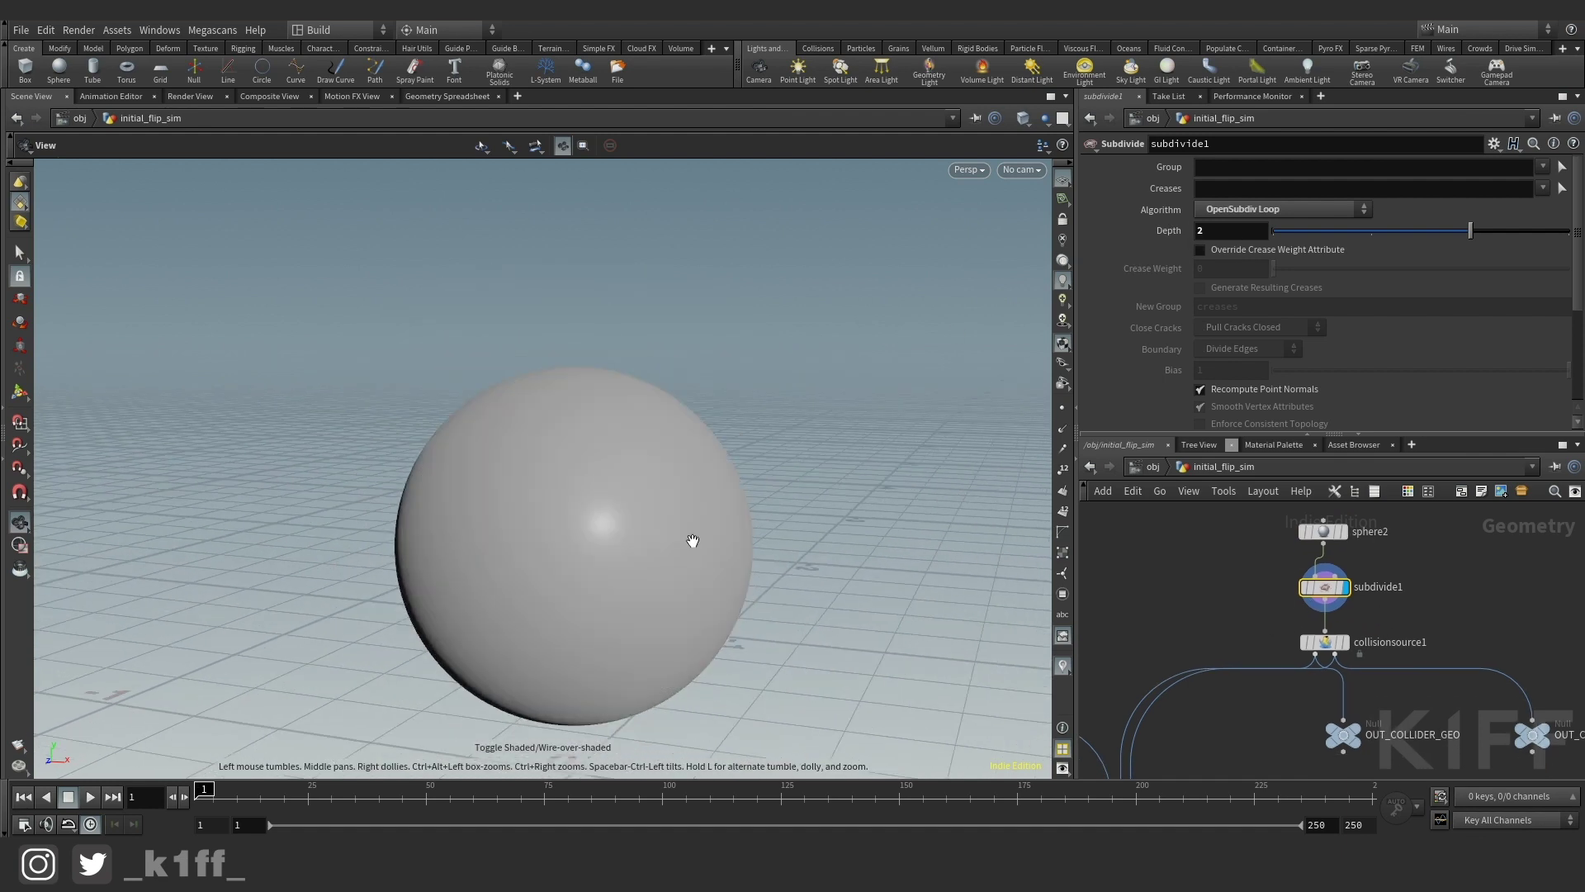
{"action": "scroll", "coordinate": [925, 554], "scroll_direction": "down", "scroll_amount": 1}
{"action": "middle_click_drag", "start_coordinate": [950, 563], "coordinate": [937, 539]}
Step: Display and select the collisionsource1 node below subdivide1 to inspect its settings
{"action": "middle_click_drag", "start_coordinate": [1301, 626], "coordinate": [1293, 611]}
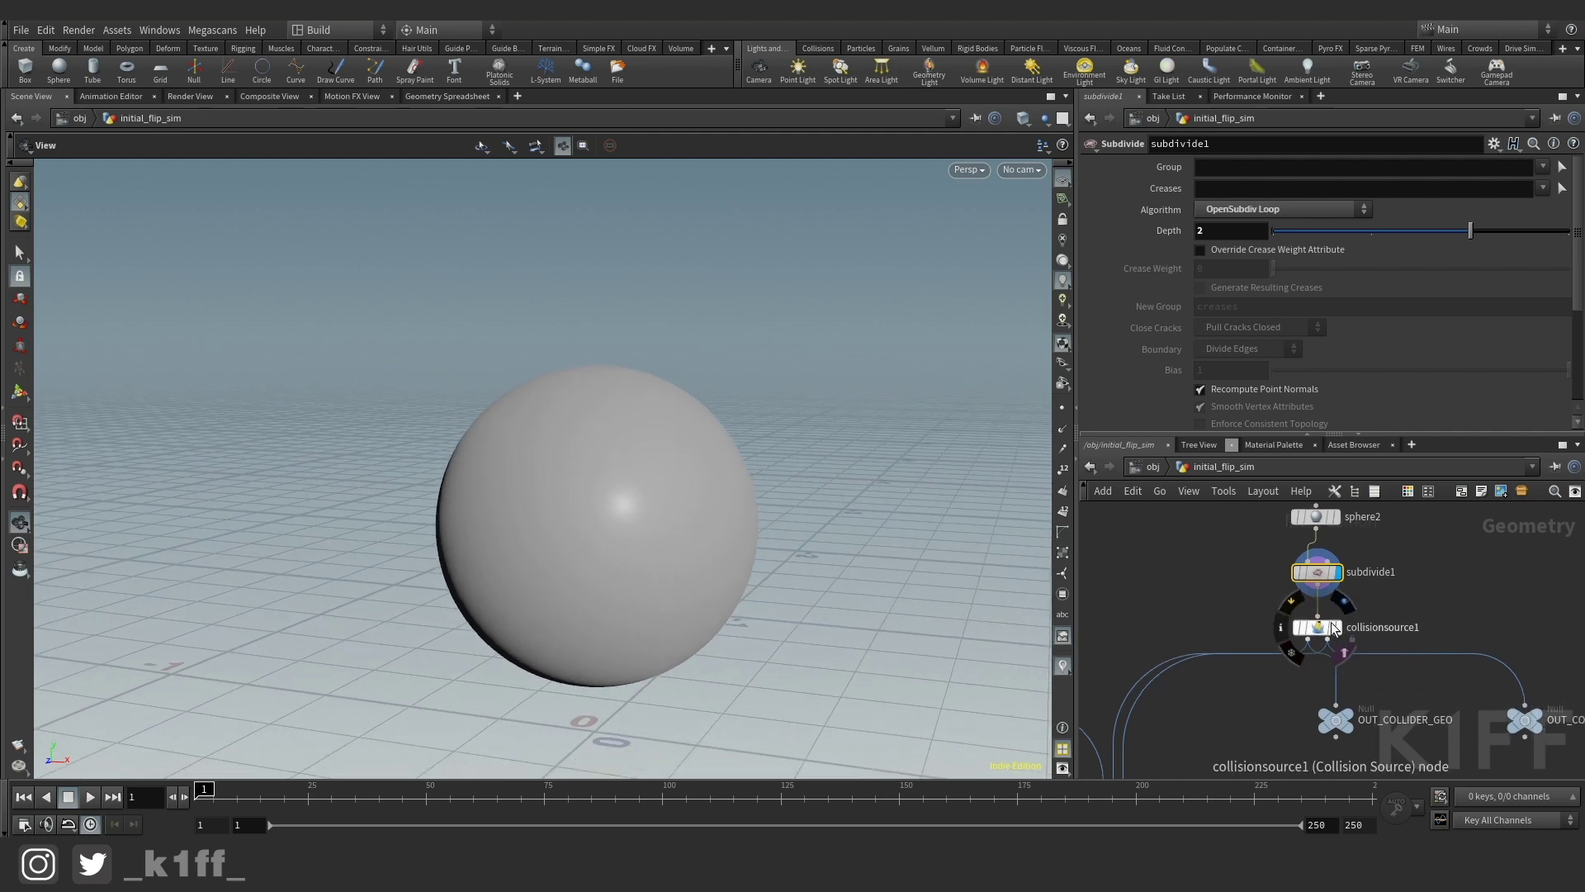
{"action": "left_click", "coordinate": [1331, 627]}
{"action": "left_click", "coordinate": [1317, 627]}
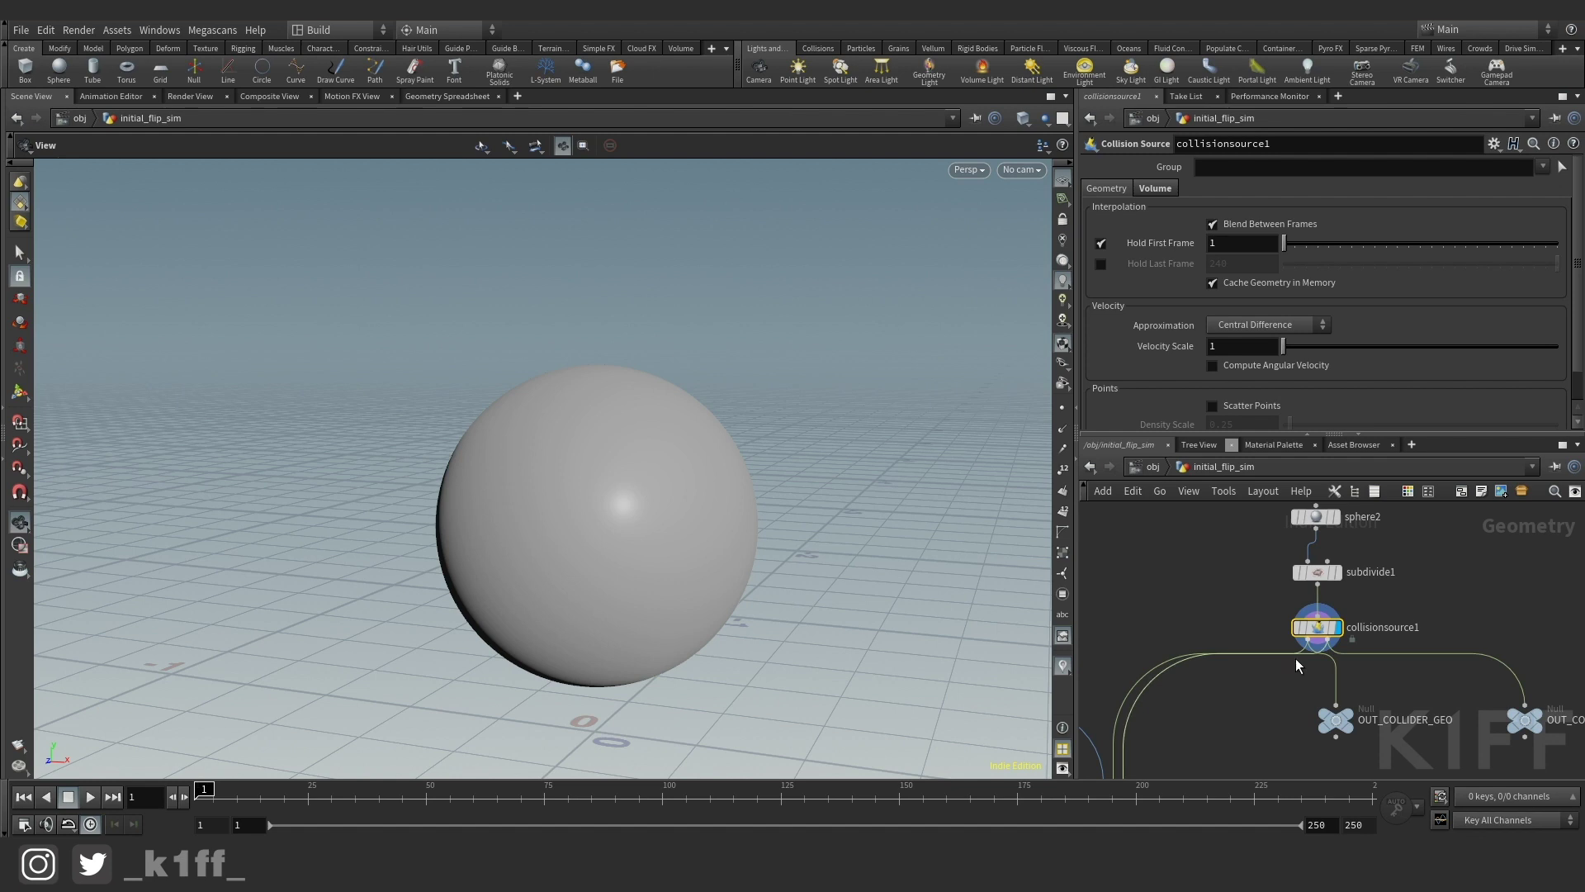
Step: Reposition the OUT_COLLIDER_GEO and OUT_COLLIDER_VDB nulls so they sit on either side beneath collisionsource1
{"action": "left_click_drag", "start_coordinate": [1335, 719], "coordinate": [1249, 719]}
{"action": "middle_click_drag", "start_coordinate": [1293, 642], "coordinate": [1260, 635]}
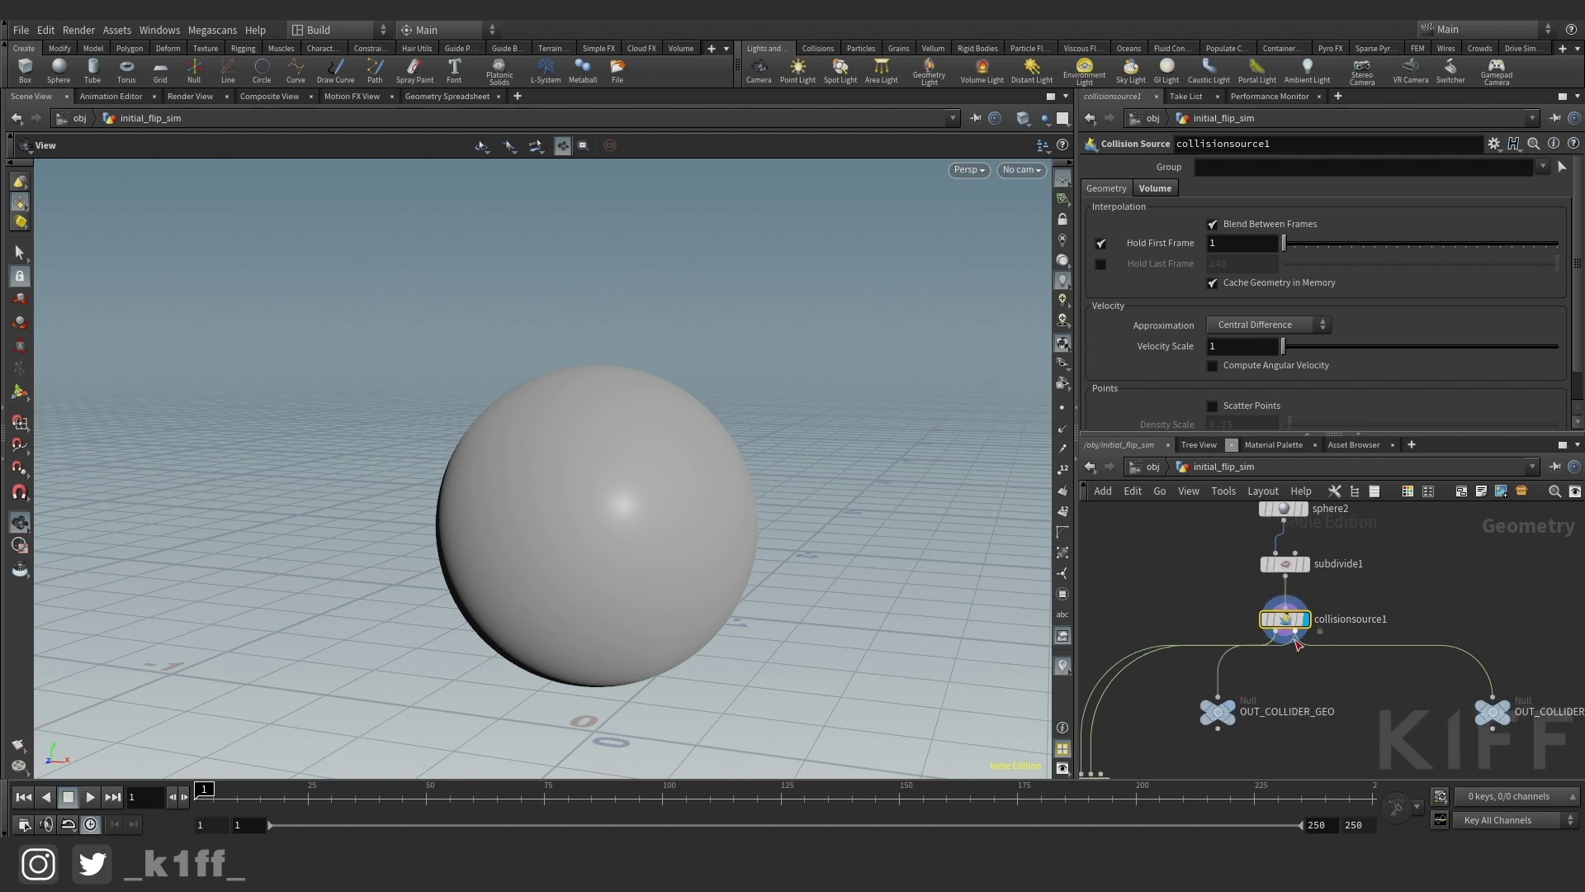
{"action": "left_click_drag", "start_coordinate": [1507, 718], "coordinate": [1415, 719]}
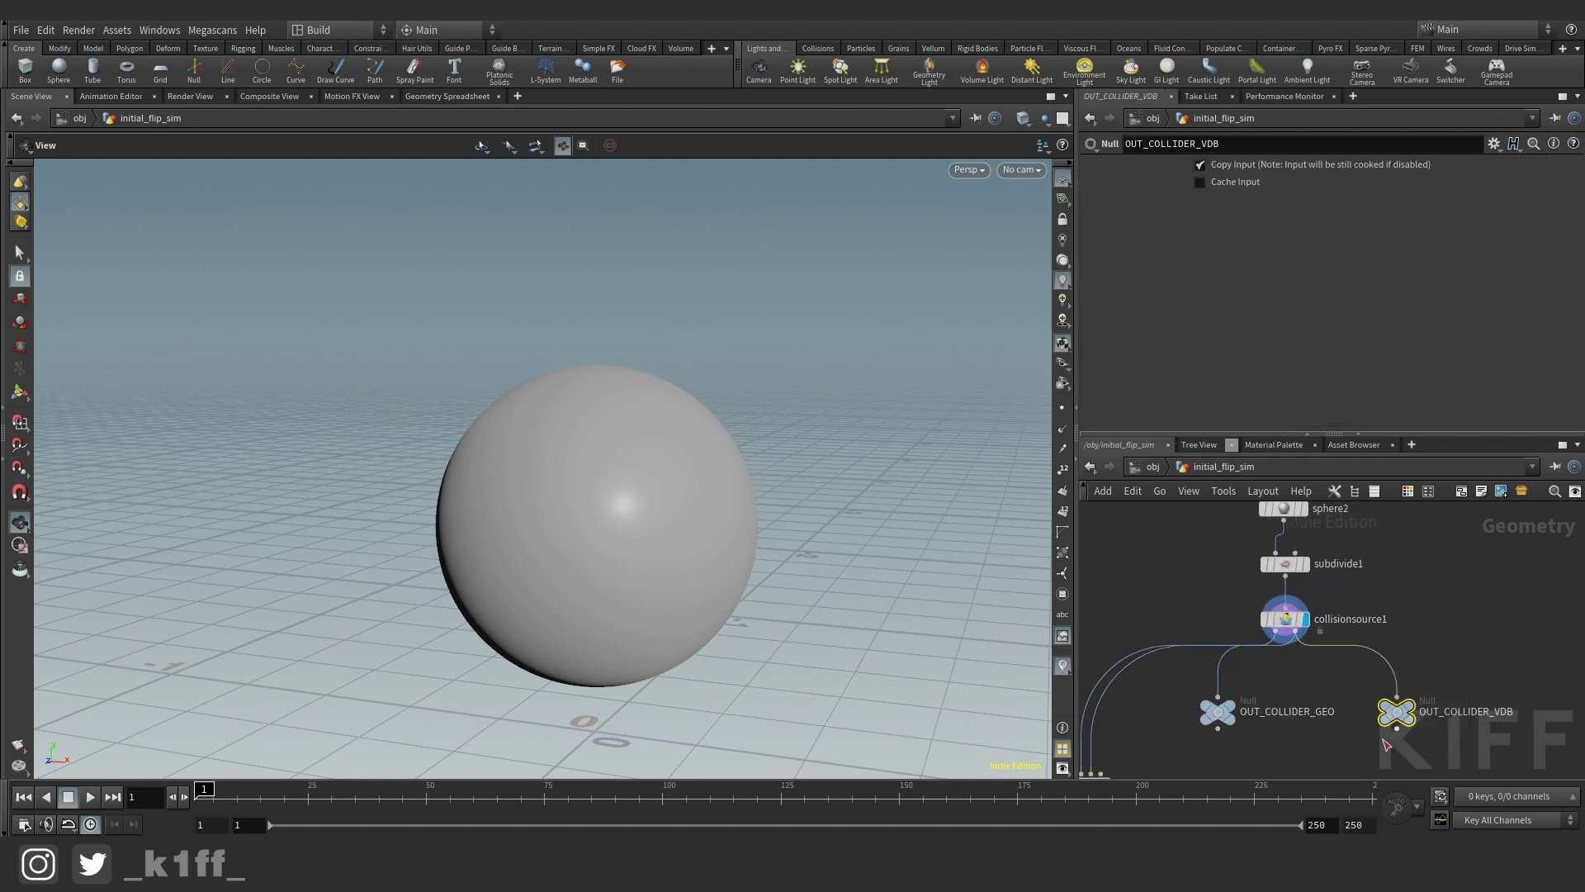
{"action": "middle_click_drag", "start_coordinate": [1333, 691], "coordinate": [1357, 685]}
{"action": "middle_click_drag", "start_coordinate": [1161, 713], "coordinate": [1213, 711]}
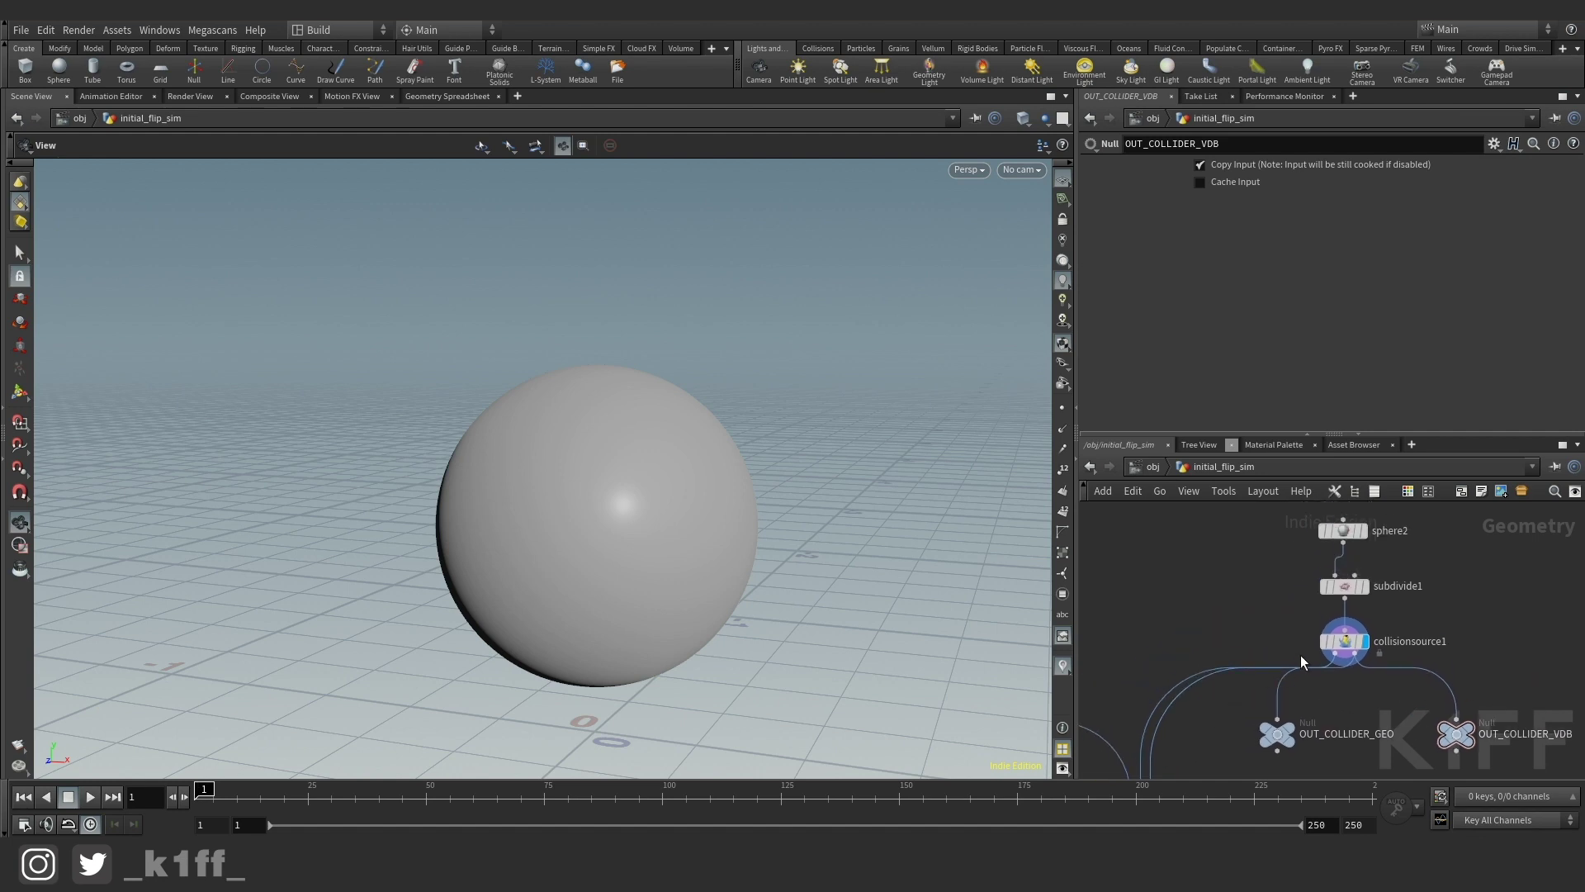
Step: Inspect the volume settings of collisionsource1, revealing the Voxel Size expression and returning to its evaluated value
{"action": "left_click", "coordinate": [1344, 640]}
{"action": "left_click", "coordinate": [1154, 188]}
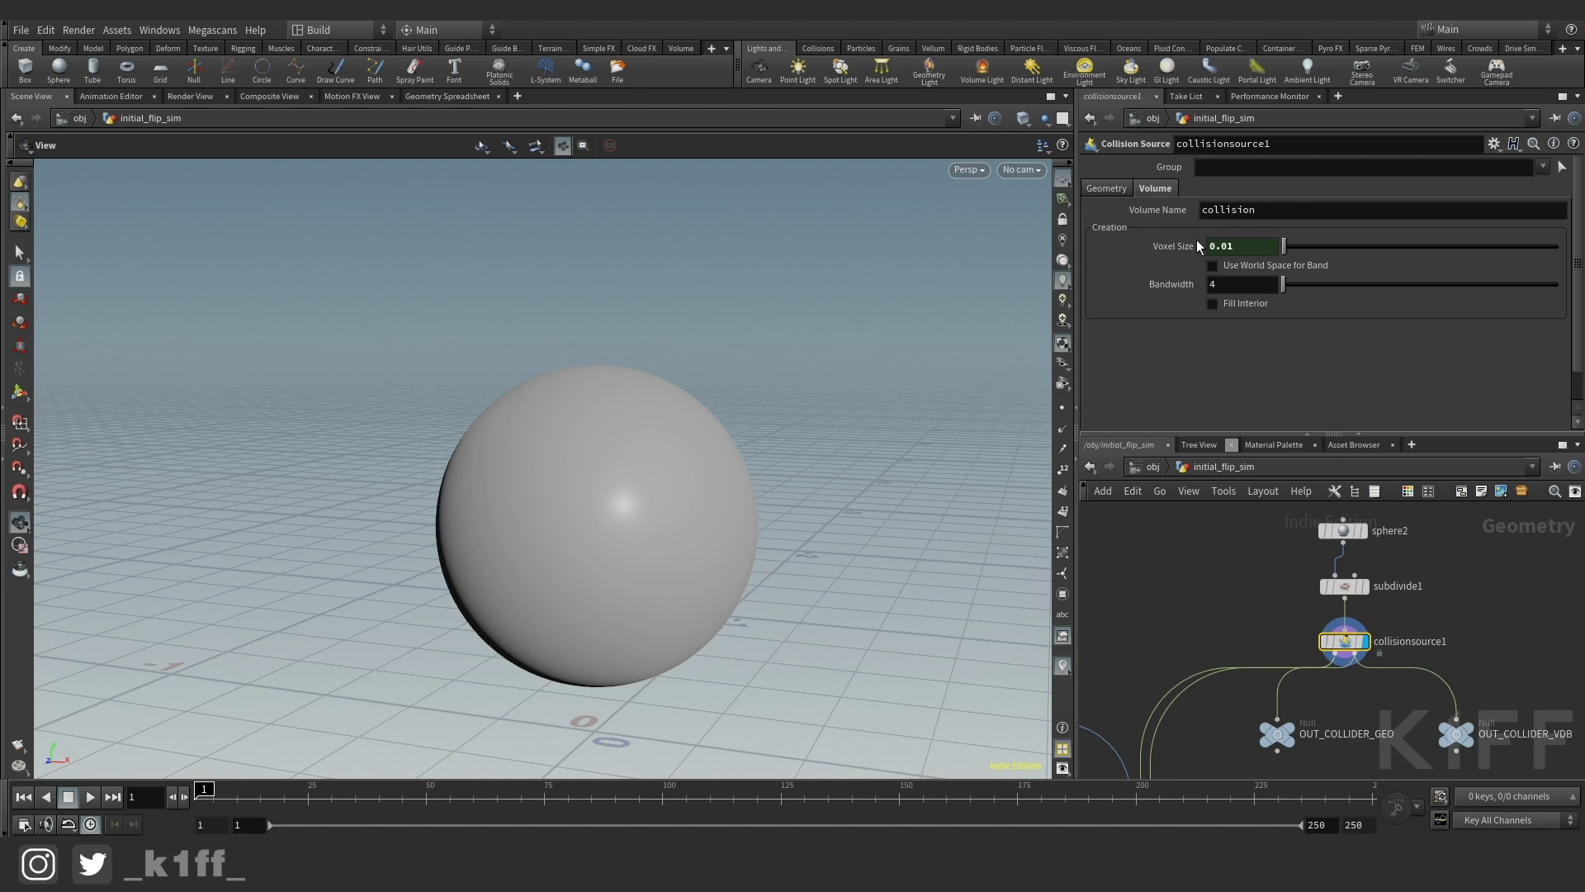
{"action": "left_click", "coordinate": [1174, 247]}
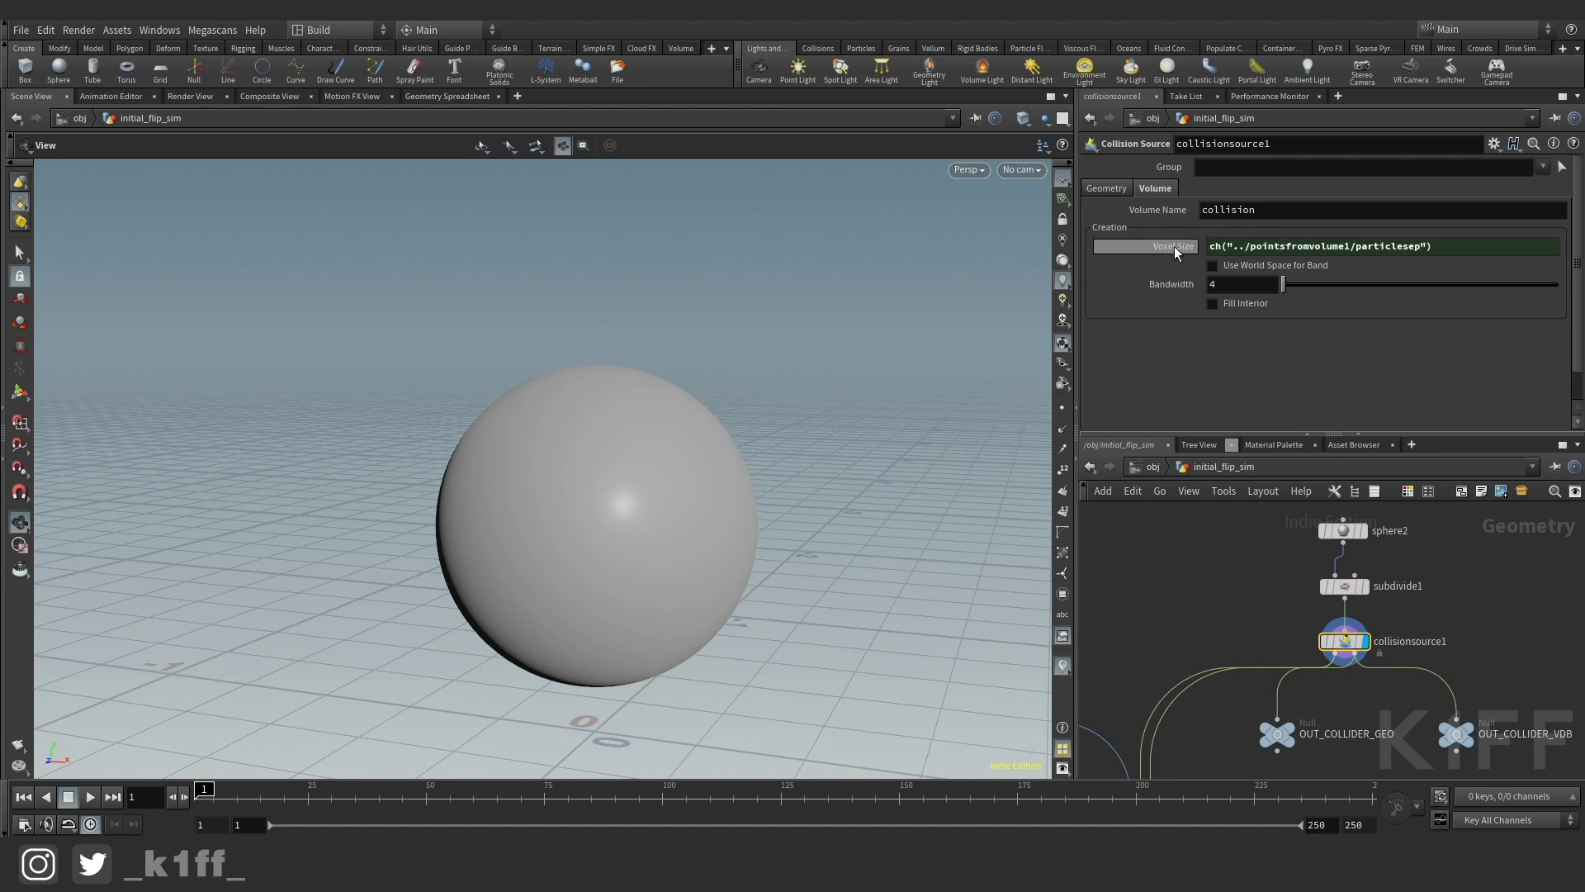
{"action": "left_click", "coordinate": [1174, 246]}
Step: Select pointsfromvolume1 and copy its Point Separation parameter
{"action": "scroll", "coordinate": [1182, 530], "scroll_direction": "down", "scroll_amount": 2}
{"action": "middle_click_drag", "start_coordinate": [1091, 566], "coordinate": [1263, 605]}
{"action": "left_click", "coordinate": [1188, 680]}
{"action": "middle_click_drag", "start_coordinate": [1187, 680], "coordinate": [1163, 634]}
{"action": "right_click", "coordinate": [1161, 250]}
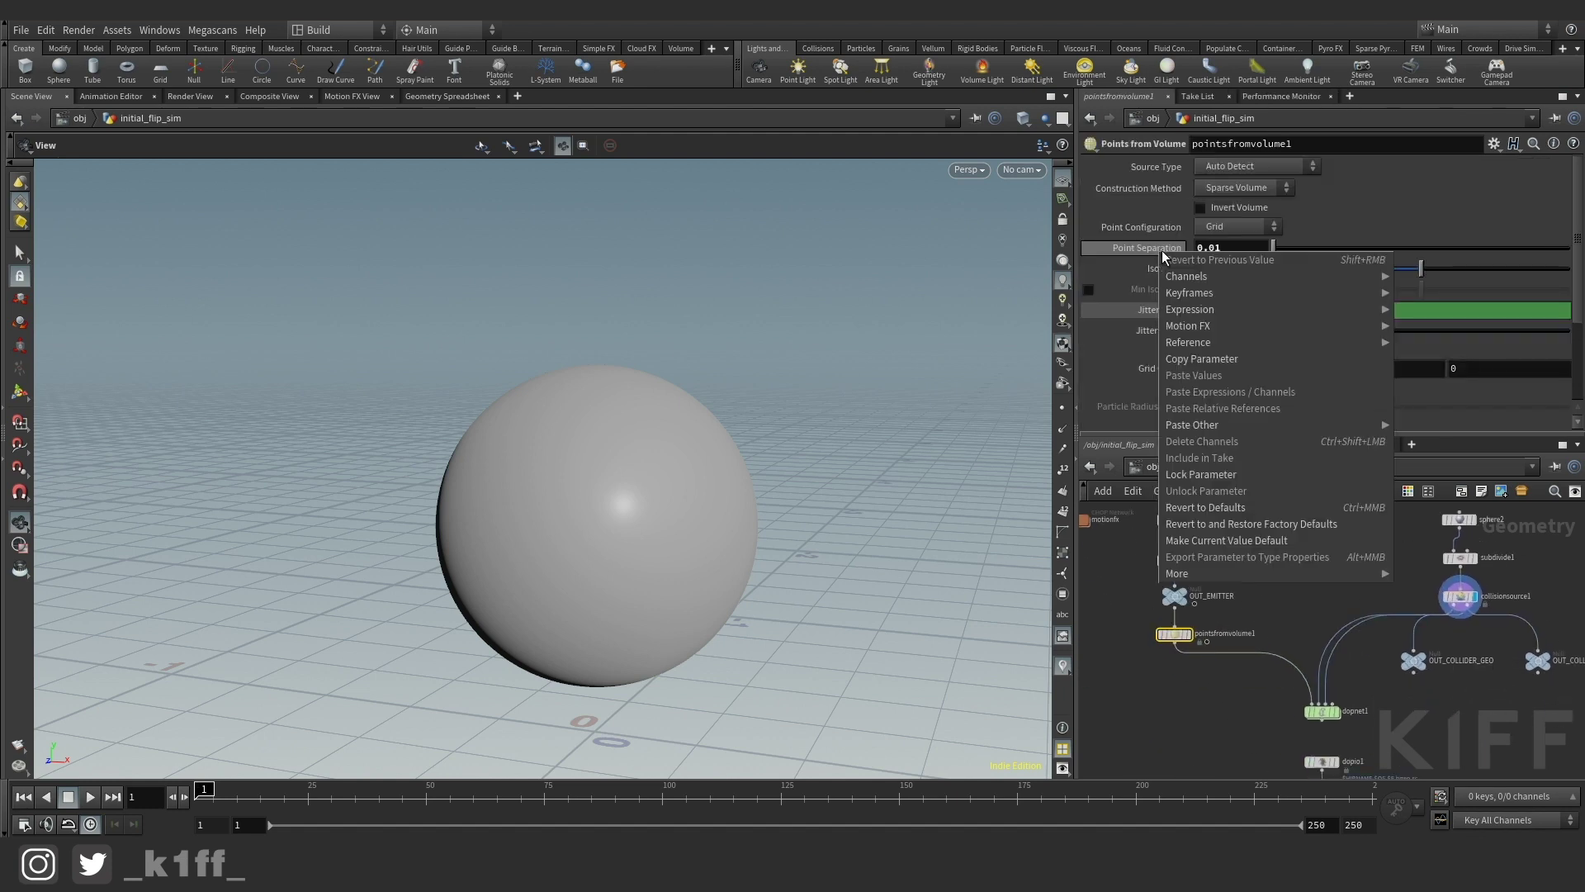
{"action": "left_click", "coordinate": [1183, 359]}
Step: Reselect collisionsource1 and examine how its Voxel Size expression references the particle separation of pointsfromvolume1
{"action": "middle_click_drag", "start_coordinate": [1461, 596], "coordinate": [1399, 586]}
{"action": "left_click", "coordinate": [1397, 586]}
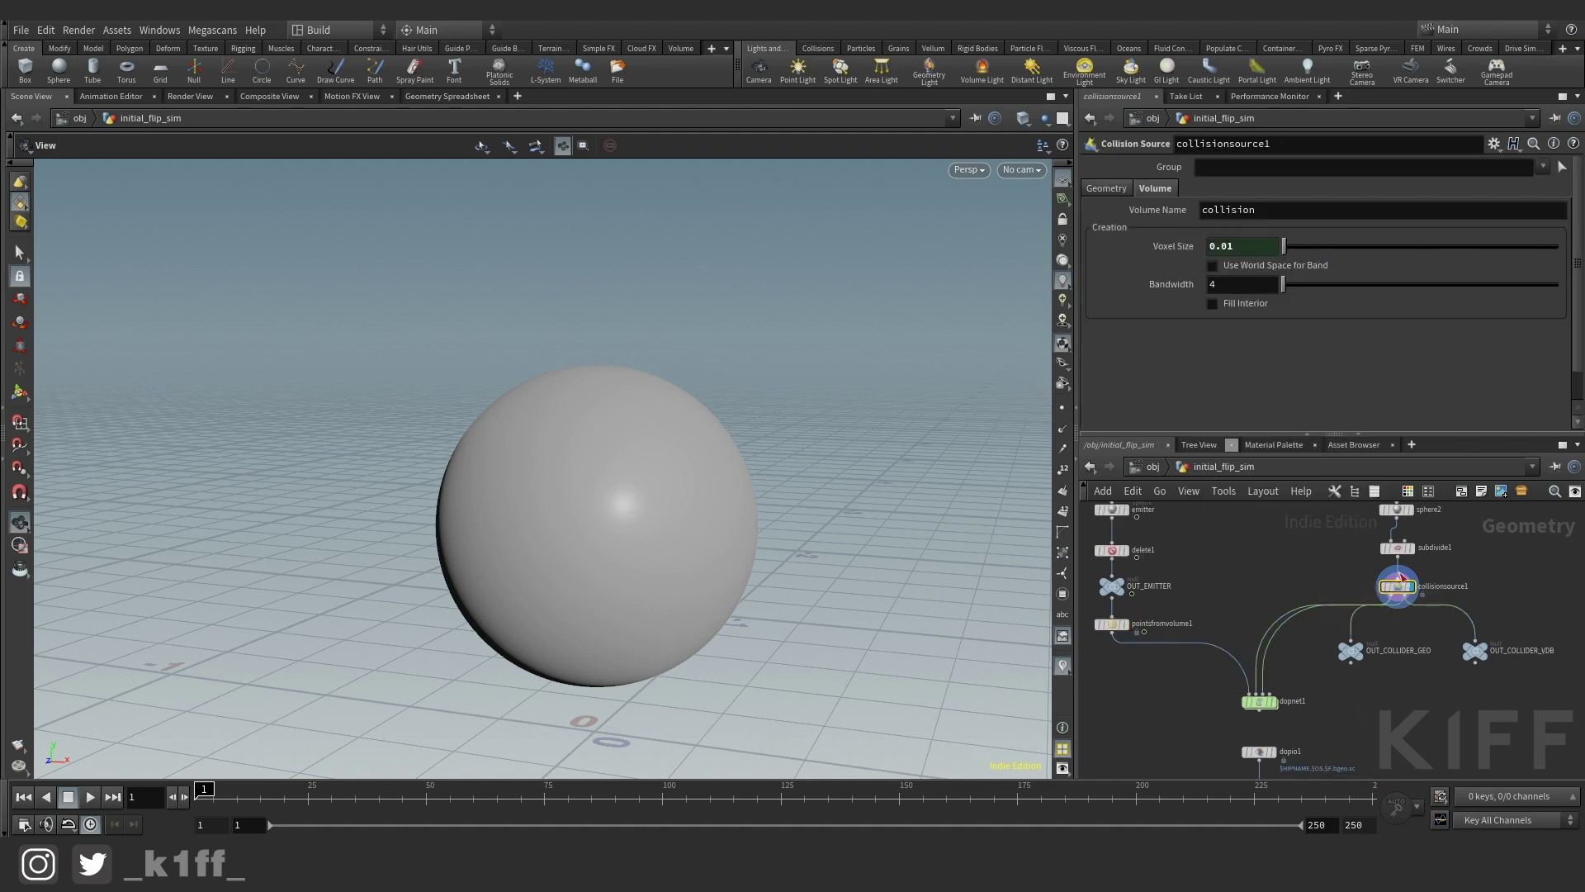
{"action": "left_click", "coordinate": [1180, 251]}
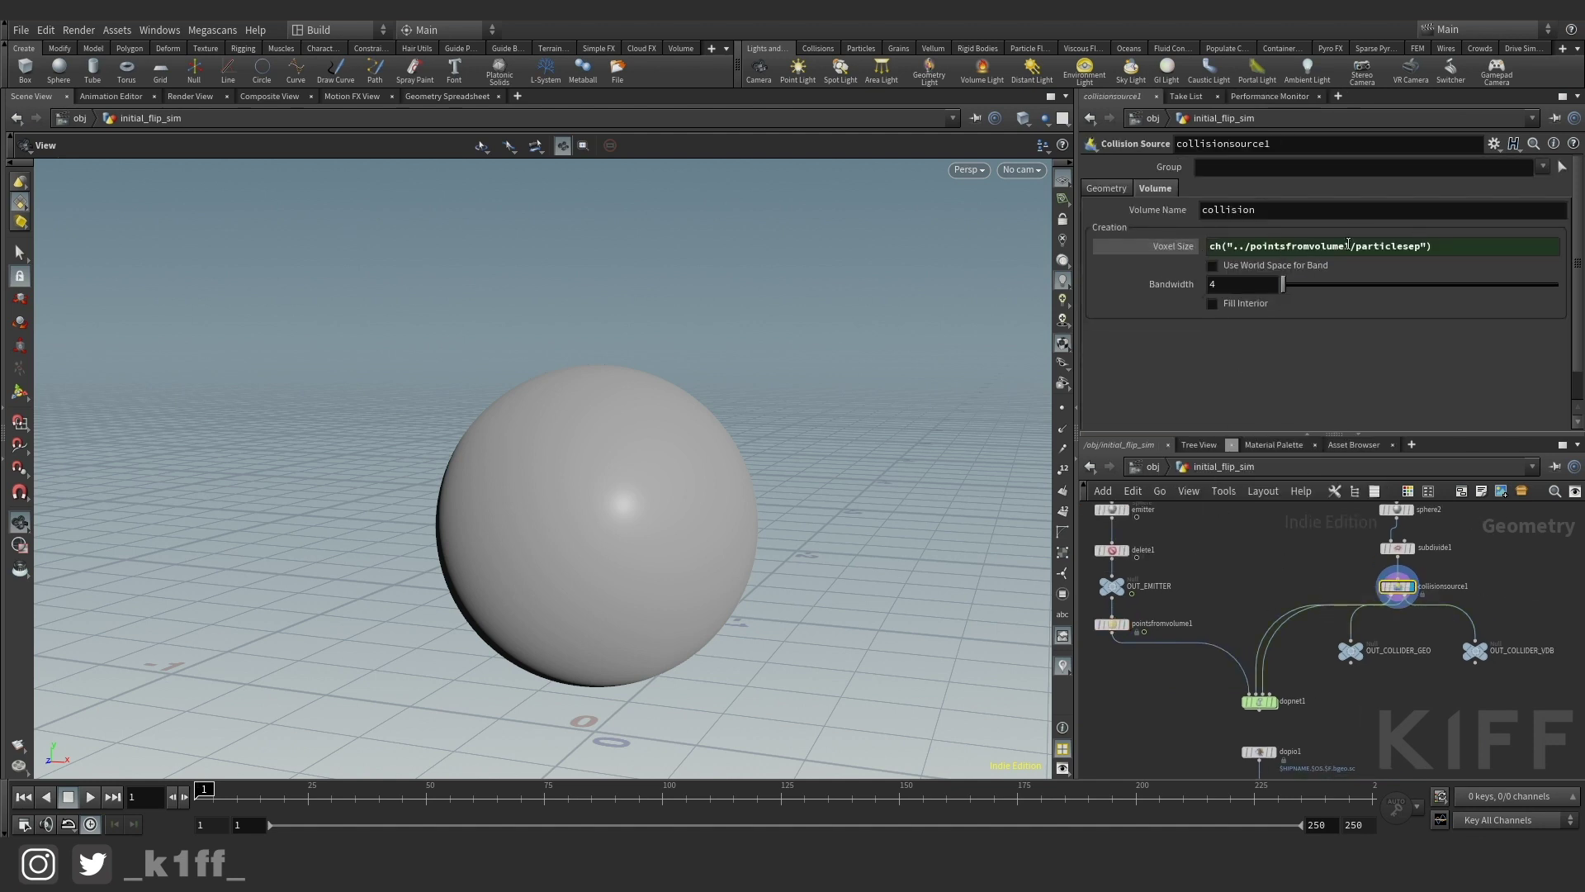
{"action": "left_click", "coordinate": [1175, 247]}
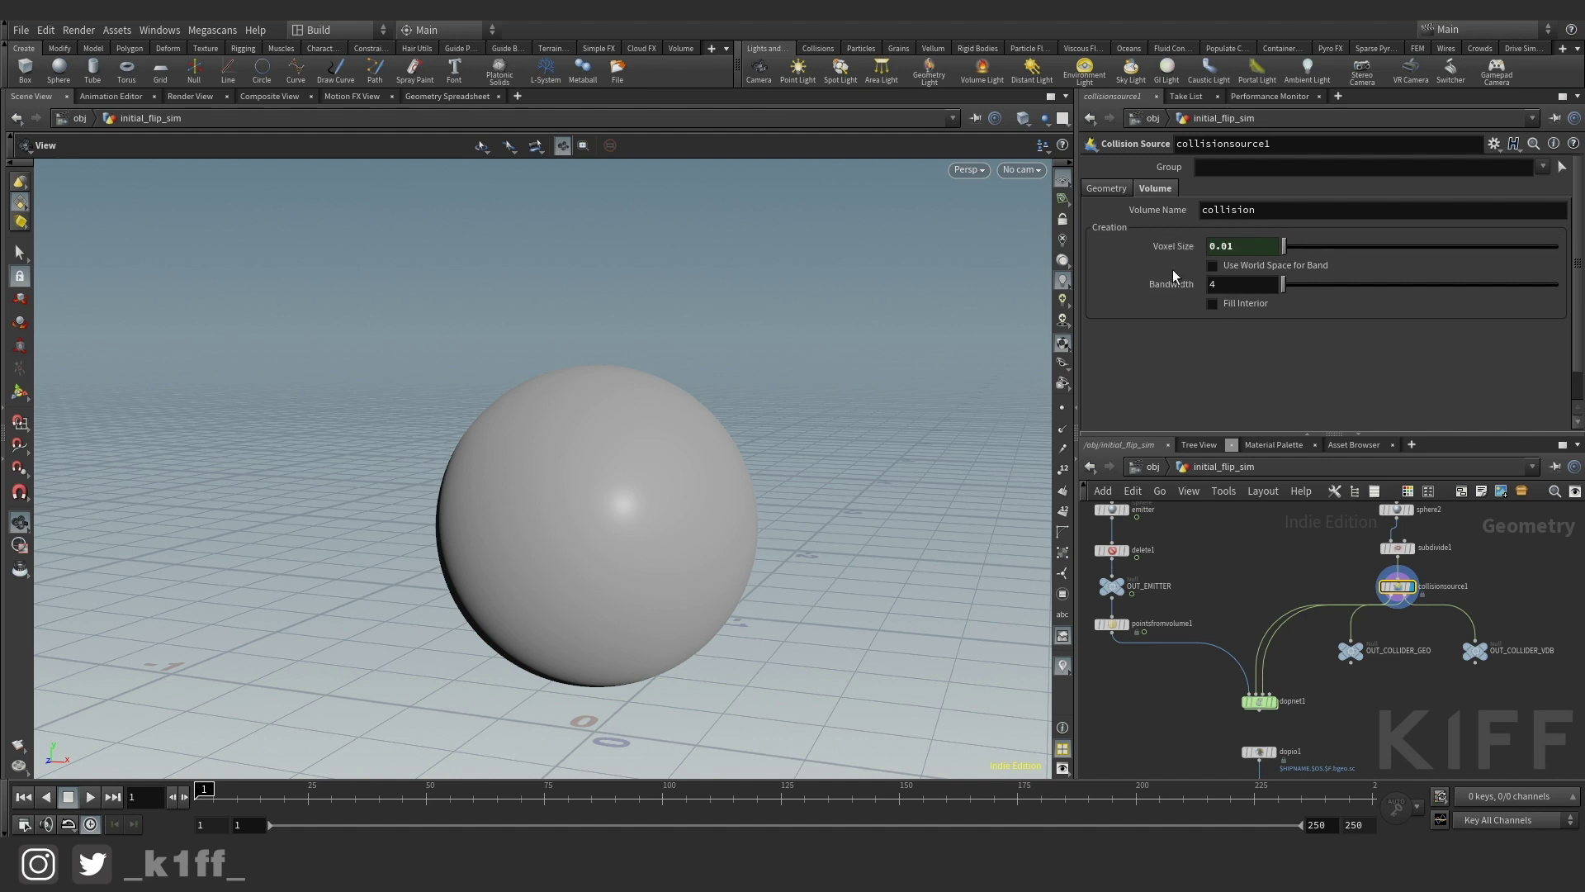
{"action": "left_click", "coordinate": [1169, 248]}
Step: Review the geometry settings of collisionsource1, including interpolation, velocity and point scattering
{"action": "left_click", "coordinate": [1117, 188]}
{"action": "scroll", "coordinate": [1175, 355], "scroll_direction": "down", "scroll_amount": 2}
{"action": "scroll", "coordinate": [1167, 360], "scroll_direction": "up", "scroll_amount": 2}
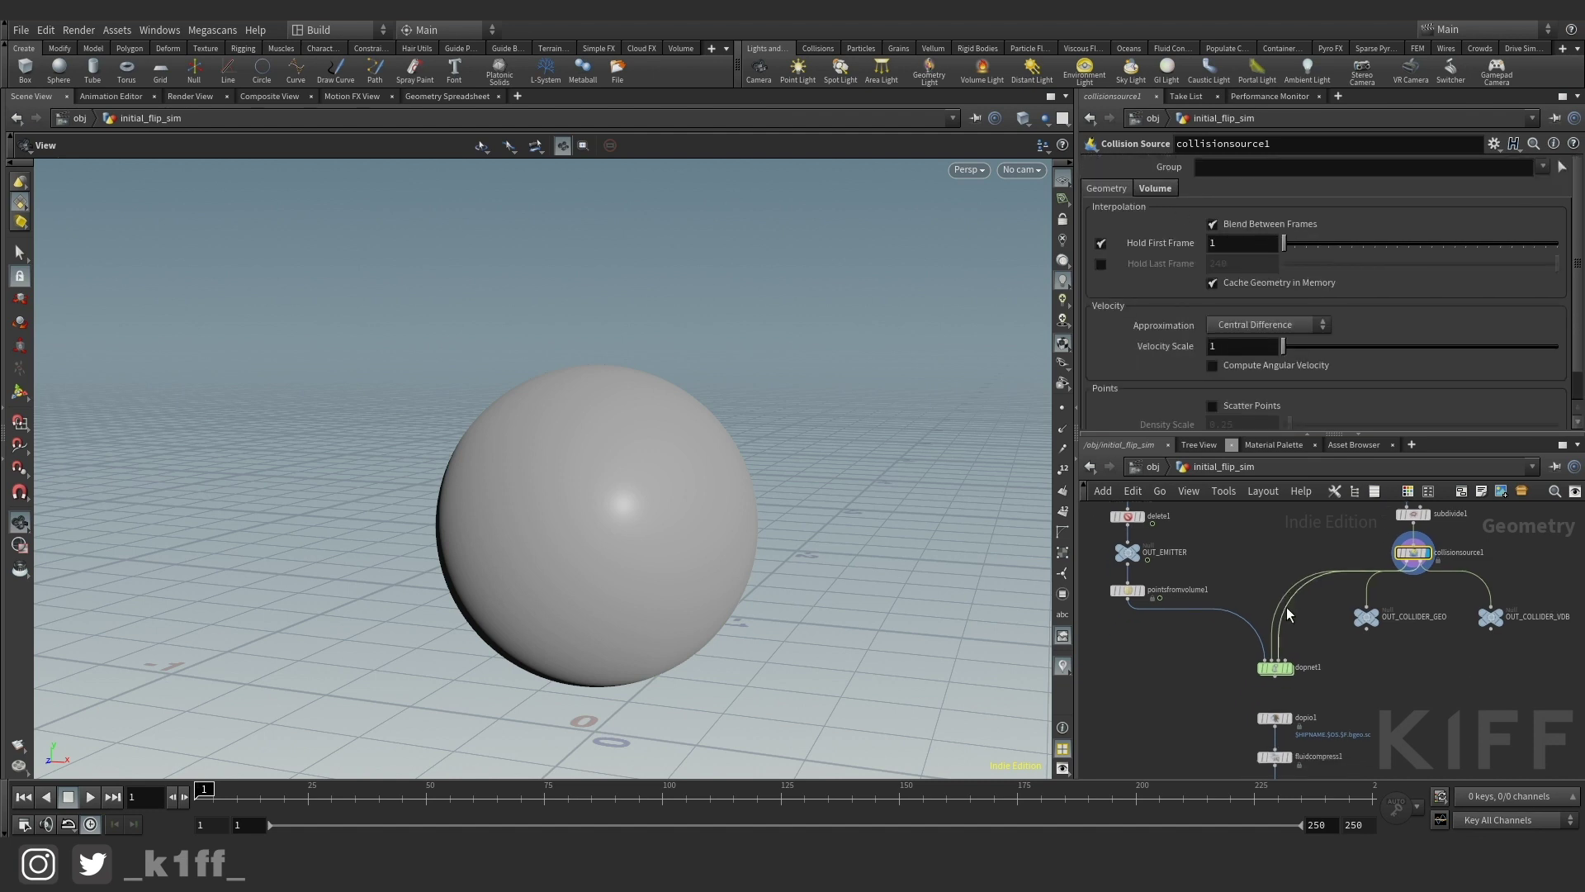
Step: Select dopnet1 and trace its input wires back to pointsfromvolume1 and both collisionsource1 outputs
{"action": "scroll", "coordinate": [1265, 679], "scroll_direction": "up", "scroll_amount": 4}
{"action": "scroll", "coordinate": [1266, 679], "scroll_direction": "down", "scroll_amount": 1}
{"action": "left_click", "coordinate": [1255, 664]}
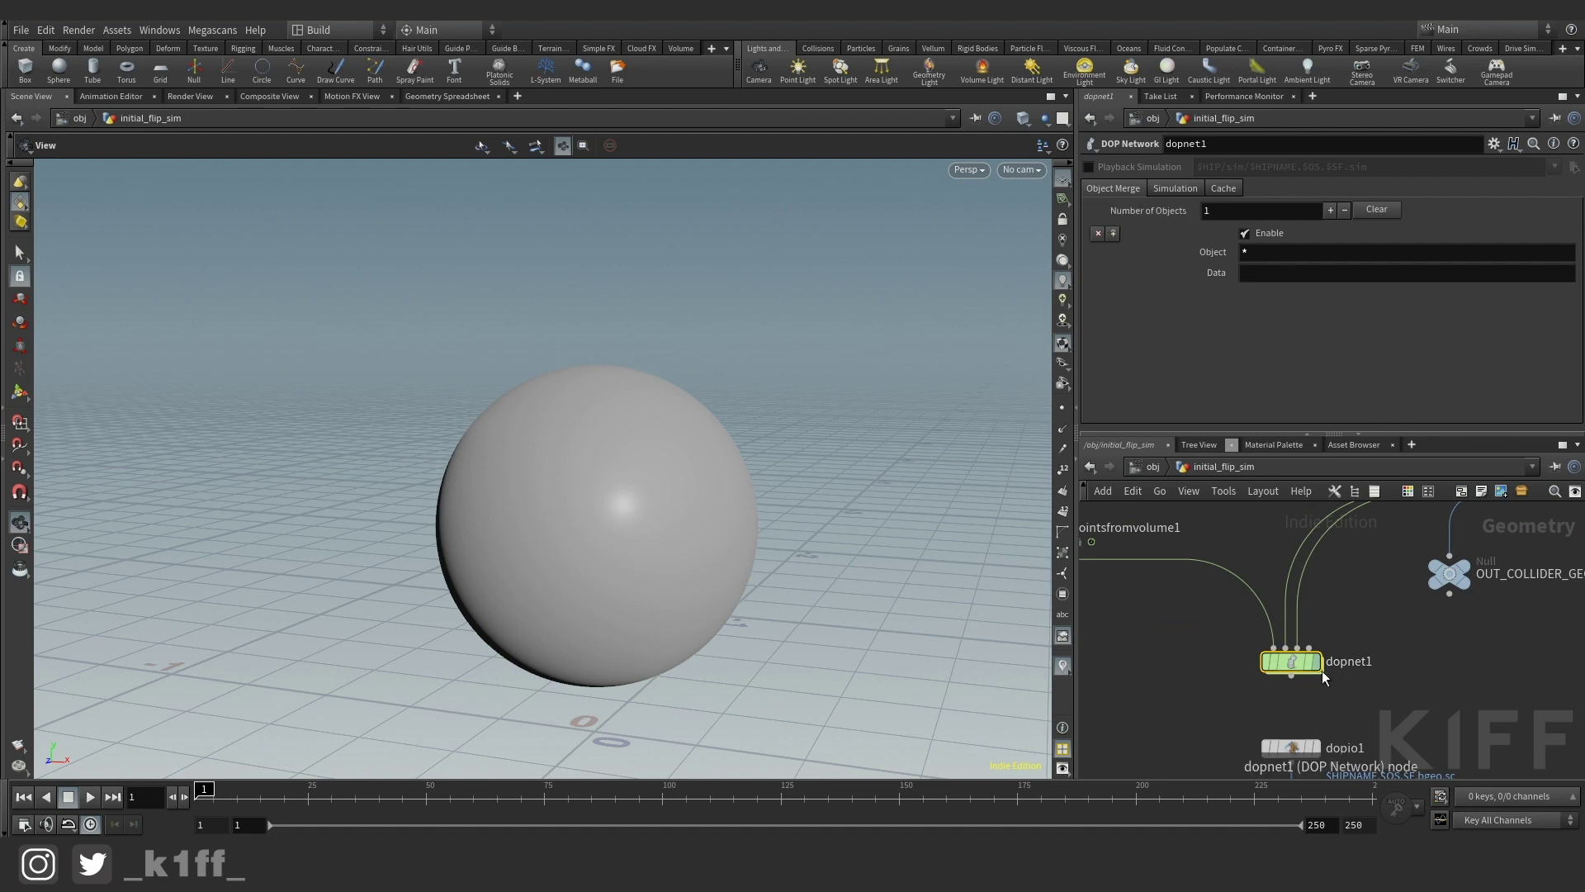
{"action": "scroll", "coordinate": [1321, 671], "scroll_direction": "down", "scroll_amount": 2}
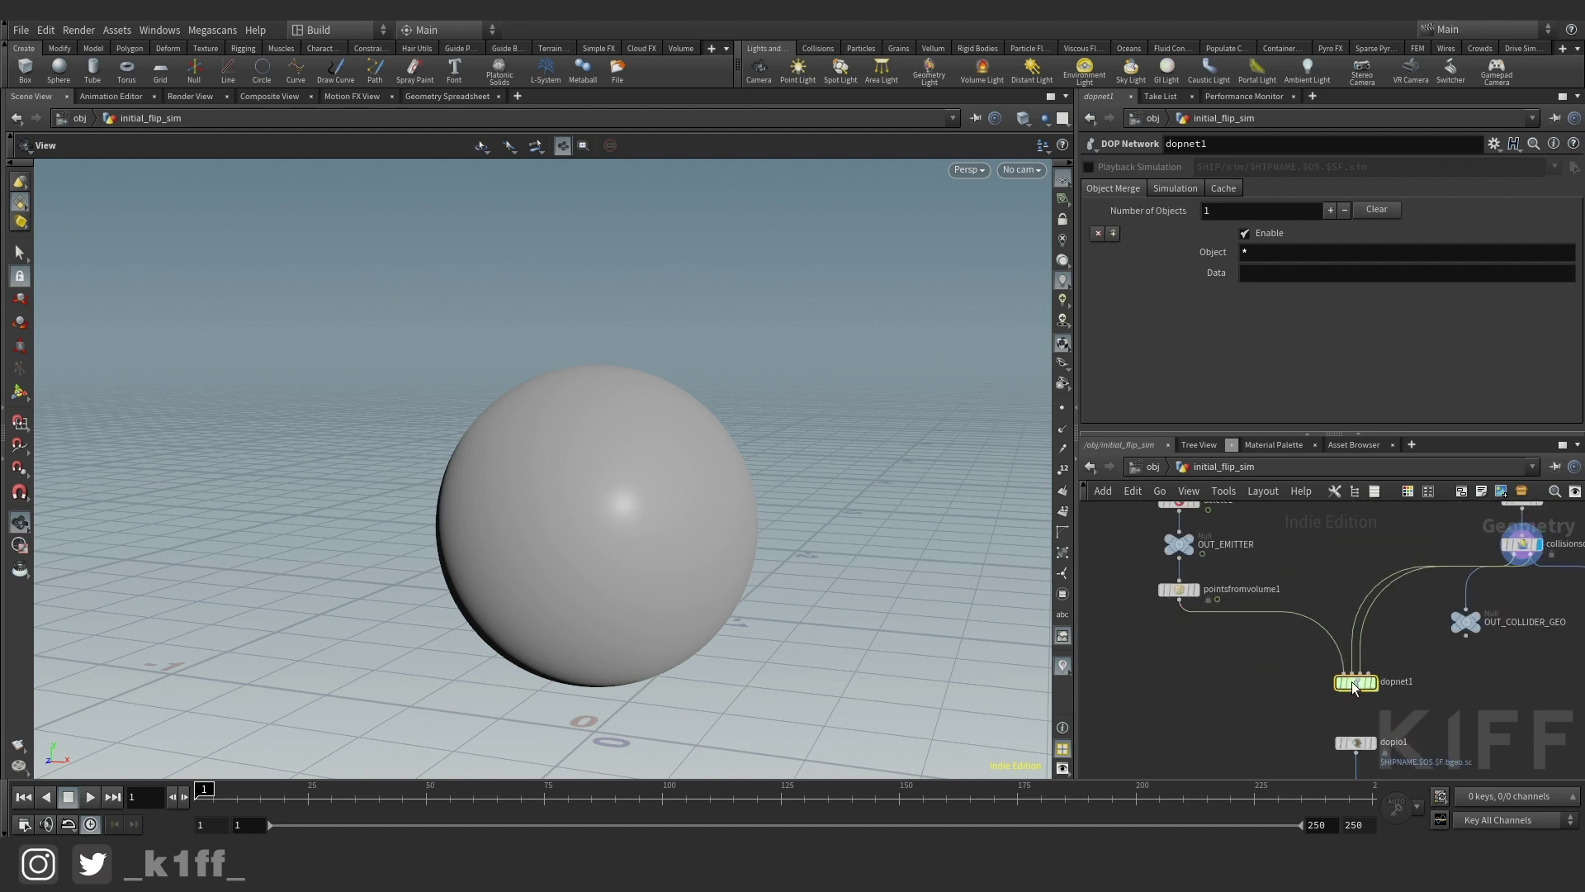
{"action": "middle_click_drag", "start_coordinate": [1354, 670], "coordinate": [1303, 682]}
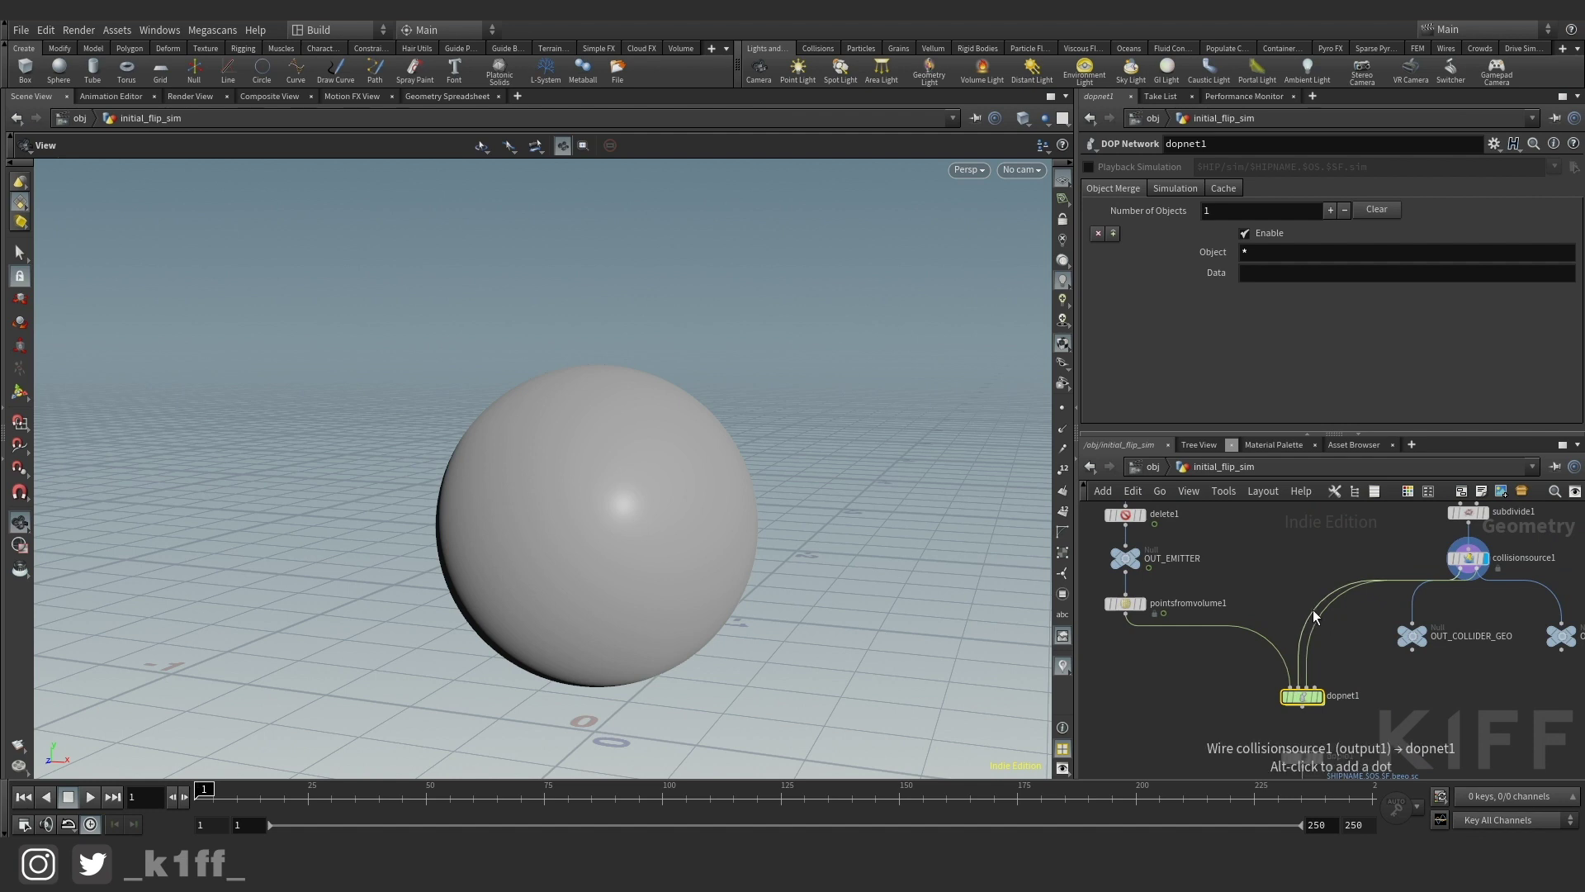
{"action": "scroll", "coordinate": [1369, 618], "scroll_direction": "up", "scroll_amount": 3}
{"action": "mouse_move", "coordinate": [1371, 620]}
{"action": "middle_mouse_down"}
{"action": "mouse_move", "coordinate": [1303, 622]}
{"action": "mouse_move", "coordinate": [1355, 608]}
{"action": "middle_mouse_up"}
{"action": "middle_click_drag", "start_coordinate": [1464, 543], "coordinate": [1431, 604]}
{"action": "scroll", "coordinate": [1458, 588], "scroll_direction": "down", "scroll_amount": 2}
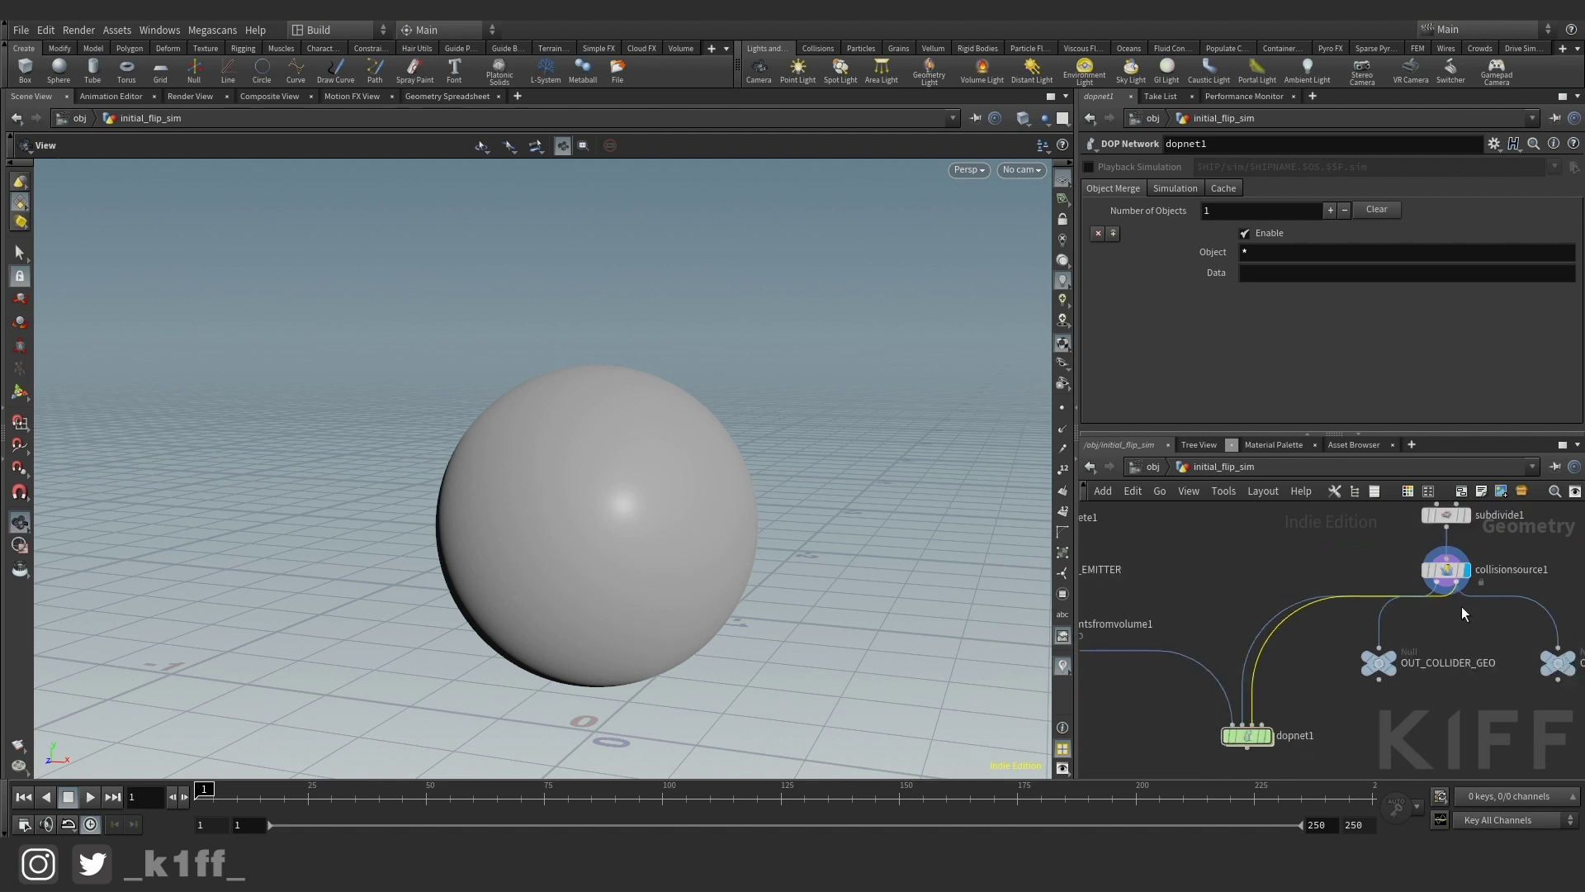
Step: Display OUT_COLLIDER_VDB and switch the display to OUT_COLLIDER_GEO to compare both collider outputs
{"action": "middle_click_drag", "start_coordinate": [1575, 643], "coordinate": [1428, 605]}
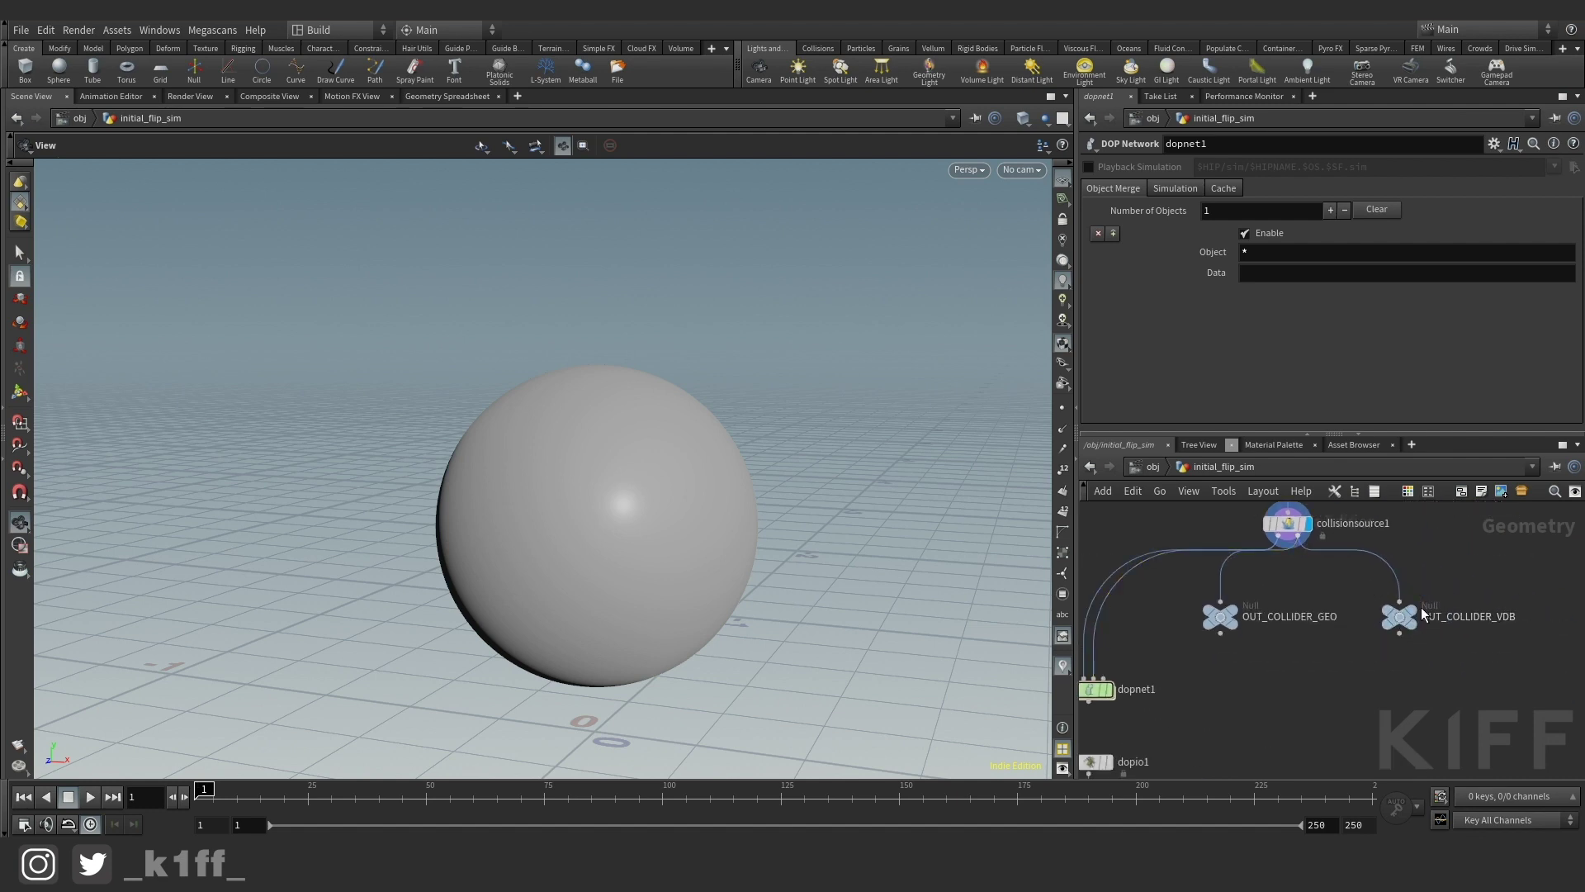
{"action": "left_click", "coordinate": [1426, 595]}
{"action": "left_click", "coordinate": [1248, 594]}
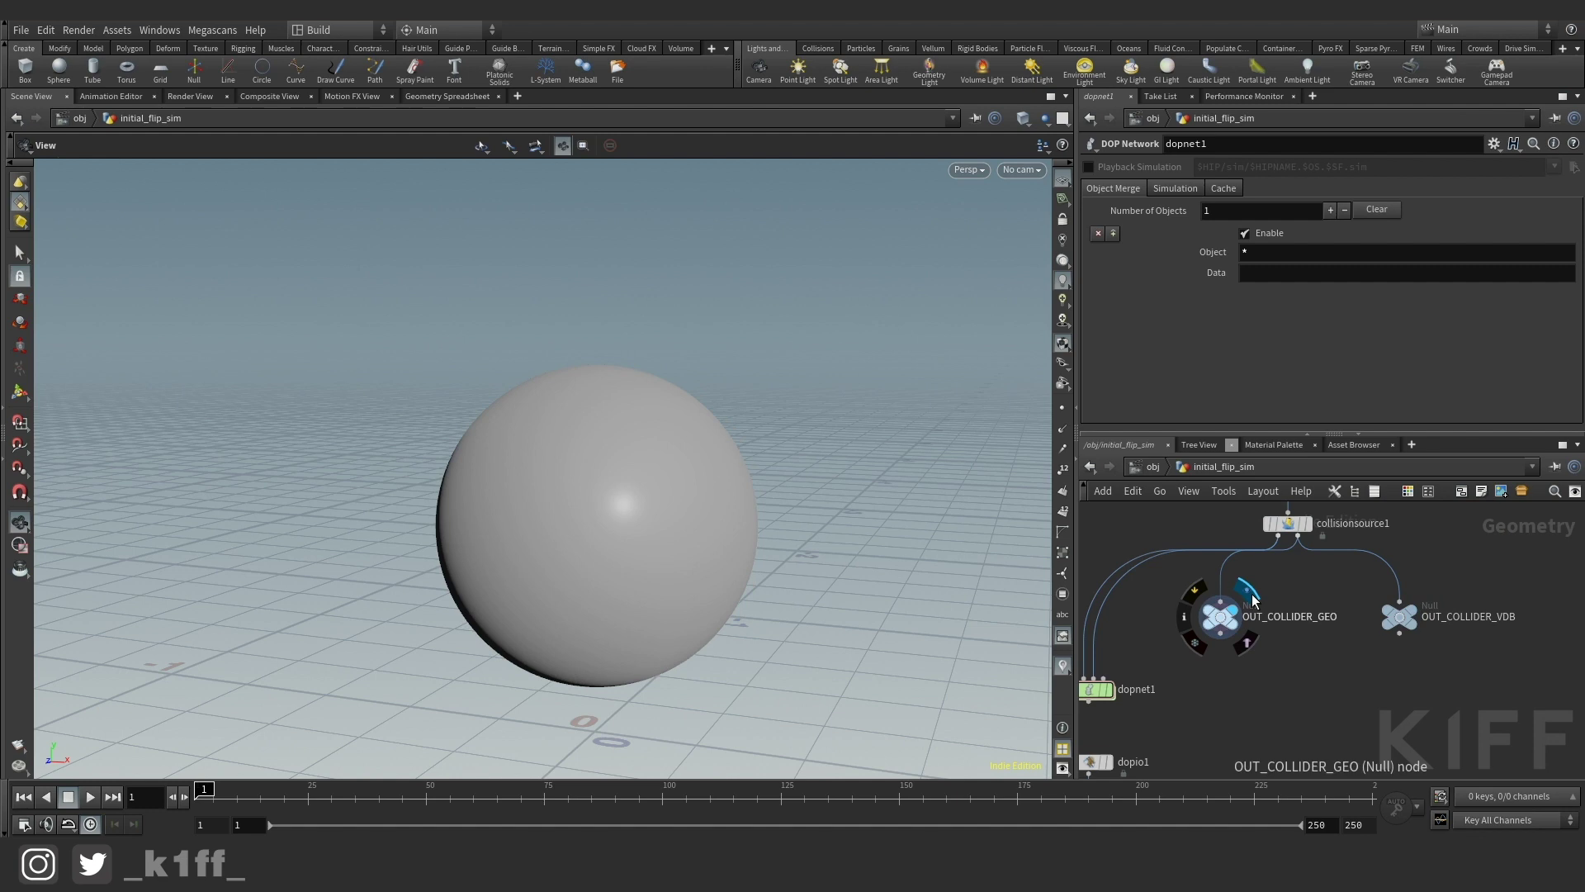
Step: Enter the dopnet1 DOP network
{"action": "middle_click_drag", "start_coordinate": [1289, 687], "coordinate": [1413, 632]}
{"action": "scroll", "coordinate": [1337, 659], "scroll_direction": "up", "scroll_amount": 2}
{"action": "middle_click_drag", "start_coordinate": [1307, 642], "coordinate": [1389, 651]}
{"action": "left_click", "coordinate": [1270, 614]}
{"action": "double_click", "coordinate": [1270, 627]}
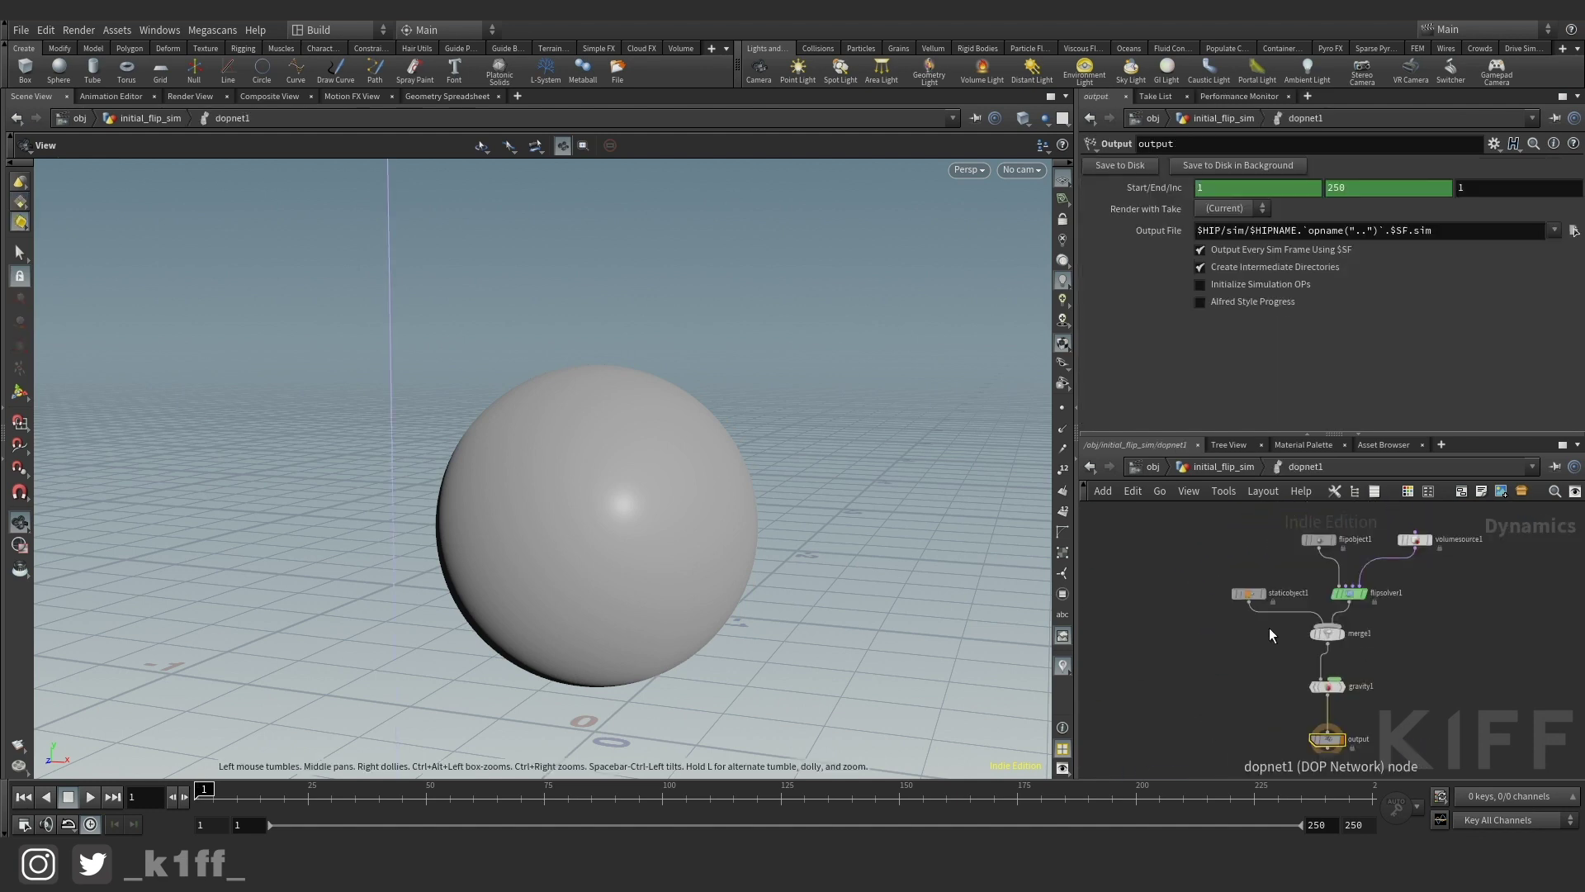
Step: Inspect the flipobject1, flipsolver1, merge1 and staticobject1 nodes in the DOP network
{"action": "scroll", "coordinate": [1281, 625], "scroll_direction": "up", "scroll_amount": 5}
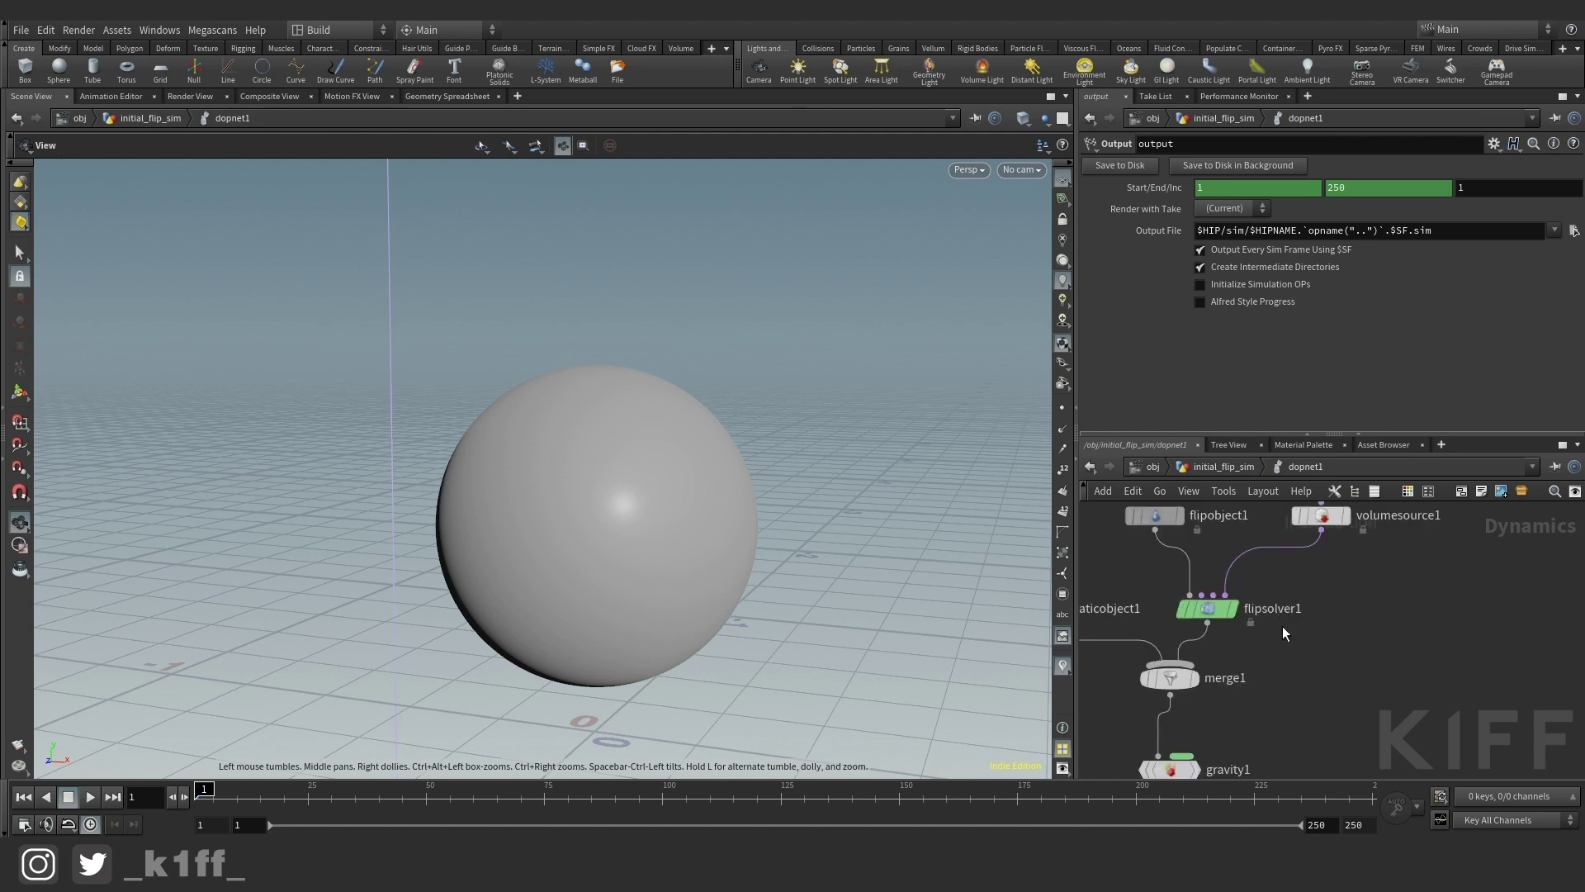
{"action": "left_click", "coordinate": [1266, 529]}
{"action": "middle_click_drag", "start_coordinate": [1339, 596], "coordinate": [1356, 568]}
{"action": "scroll", "coordinate": [1459, 568], "scroll_direction": "down", "scroll_amount": 1}
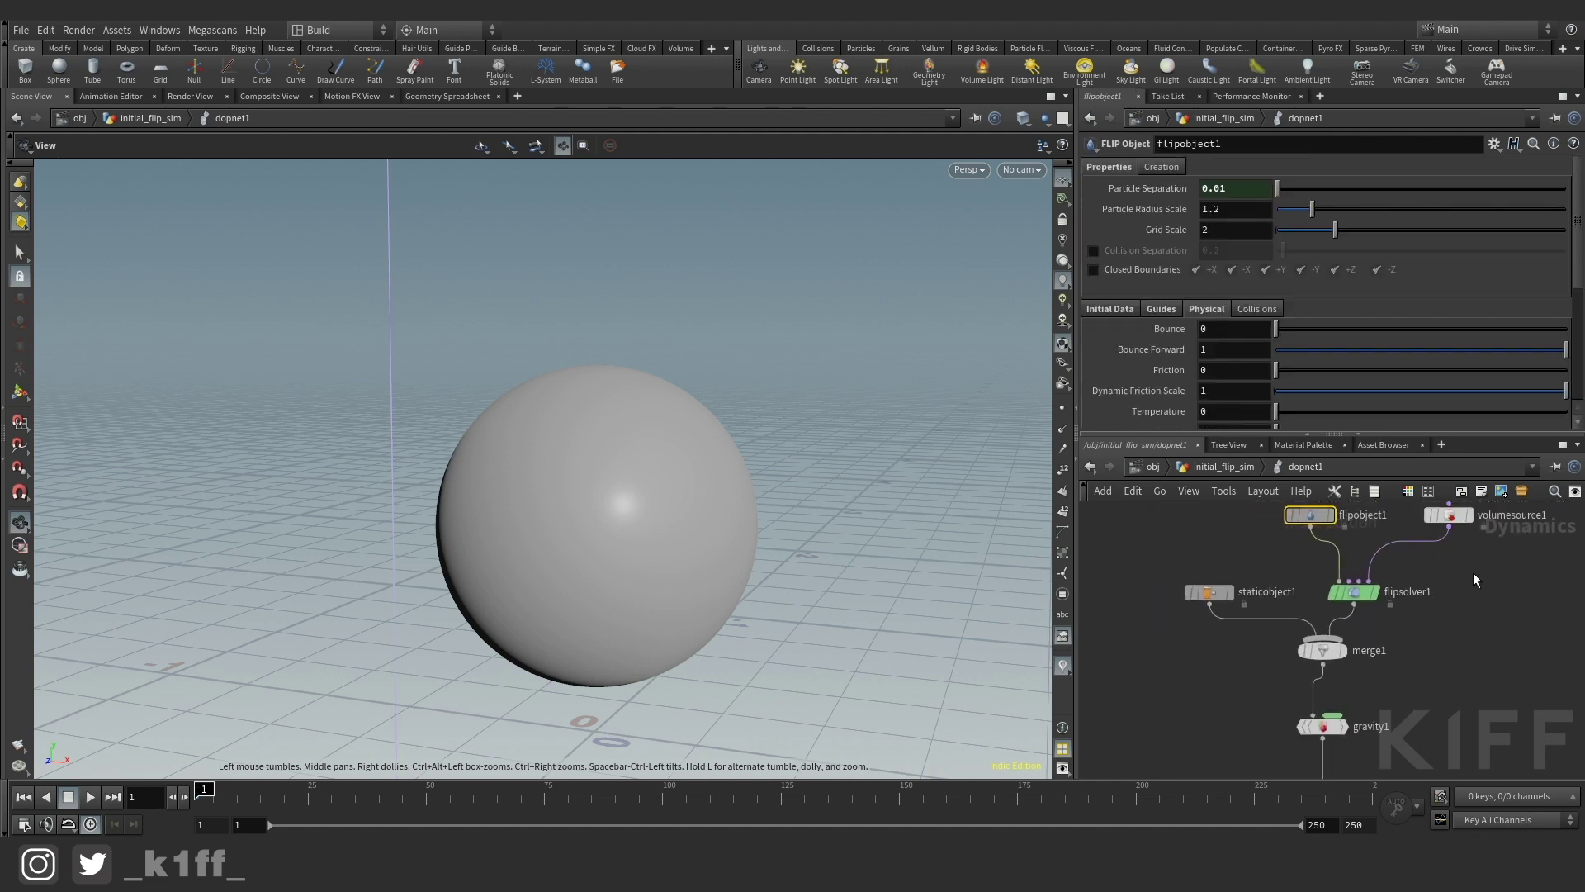
{"action": "left_click", "coordinate": [1354, 592]}
{"action": "left_click", "coordinate": [1301, 649]}
{"action": "left_click", "coordinate": [1209, 592]}
Step: Examine the gravity1 and output nodes at the end of the DOP chain, finishing on gravity1's settings
{"action": "middle_click_drag", "start_coordinate": [1202, 675], "coordinate": [1191, 594]}
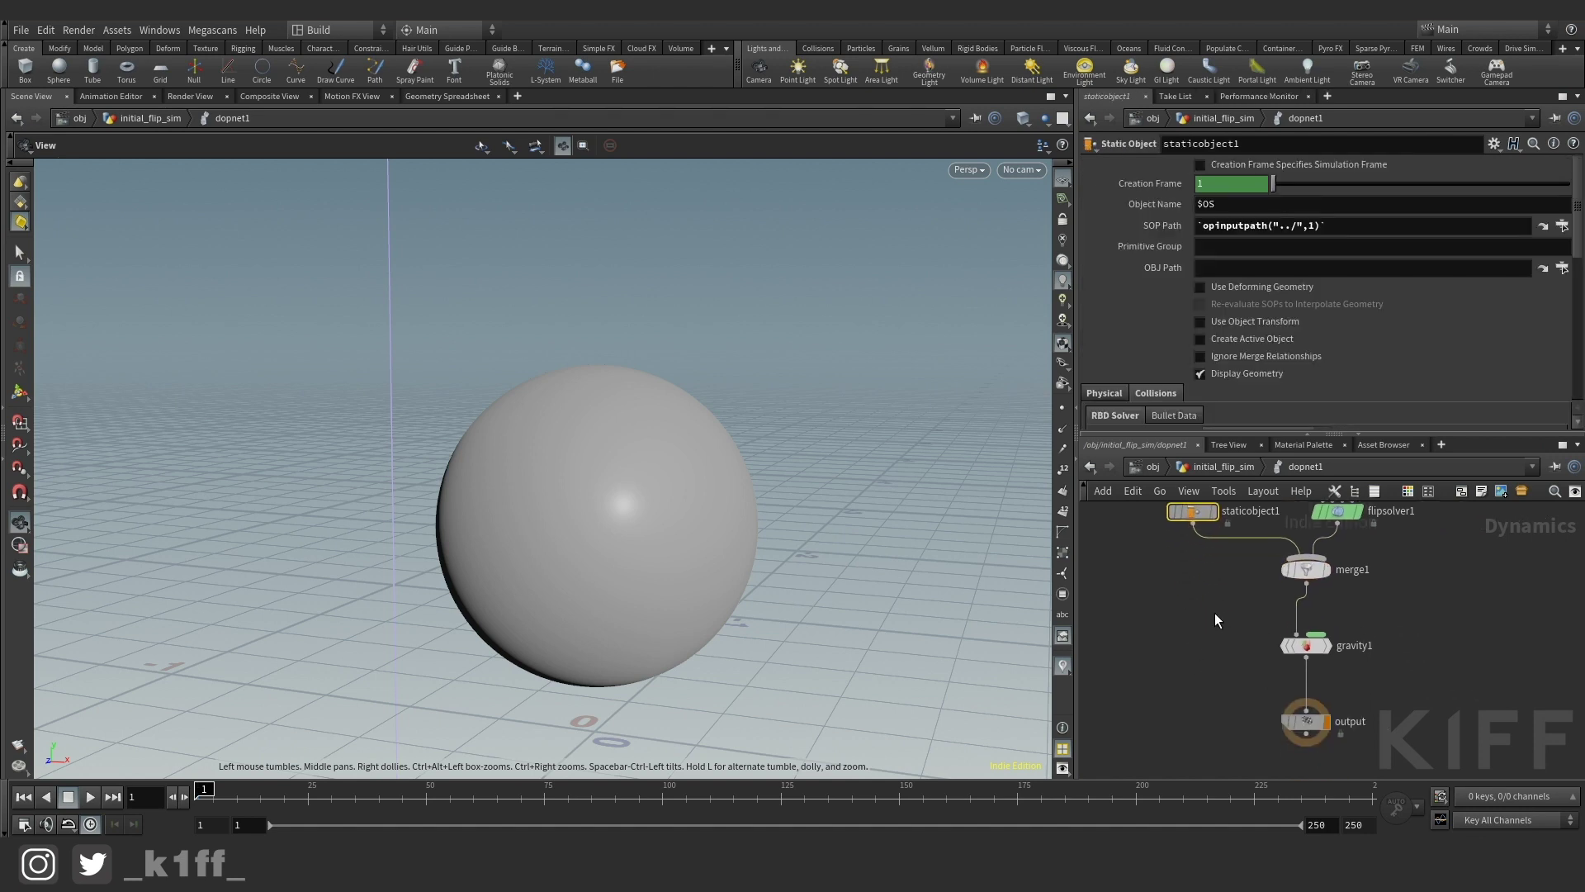
{"action": "left_click", "coordinate": [1301, 646]}
{"action": "left_click", "coordinate": [1305, 721]}
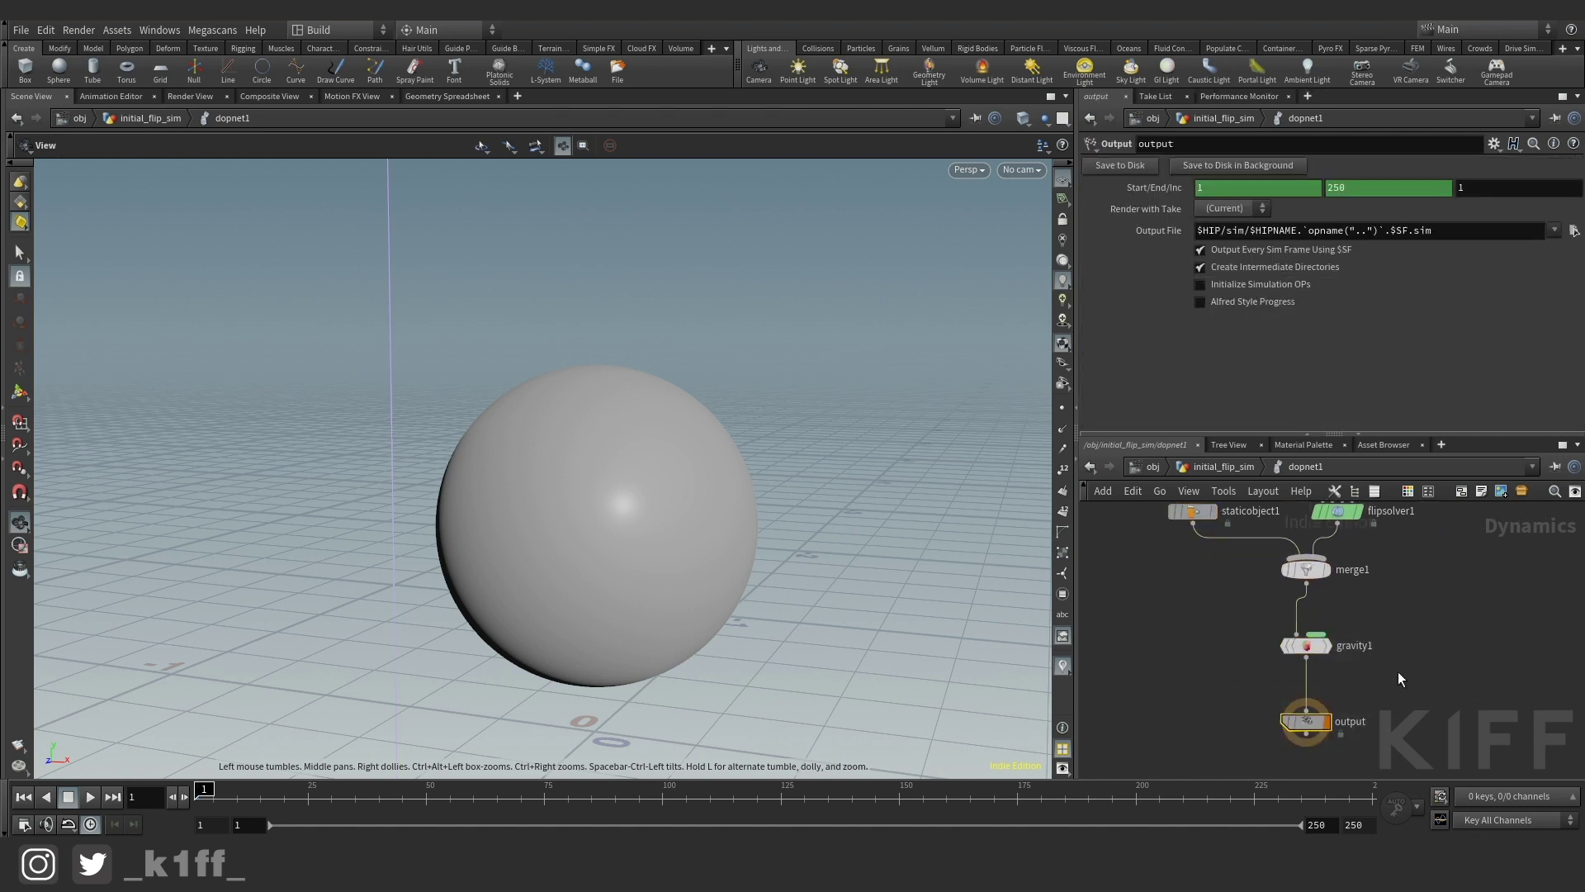
{"action": "scroll", "coordinate": [1395, 675], "scroll_direction": "down", "scroll_amount": 3}
{"action": "scroll", "coordinate": [1415, 692], "scroll_direction": "up", "scroll_amount": 3}
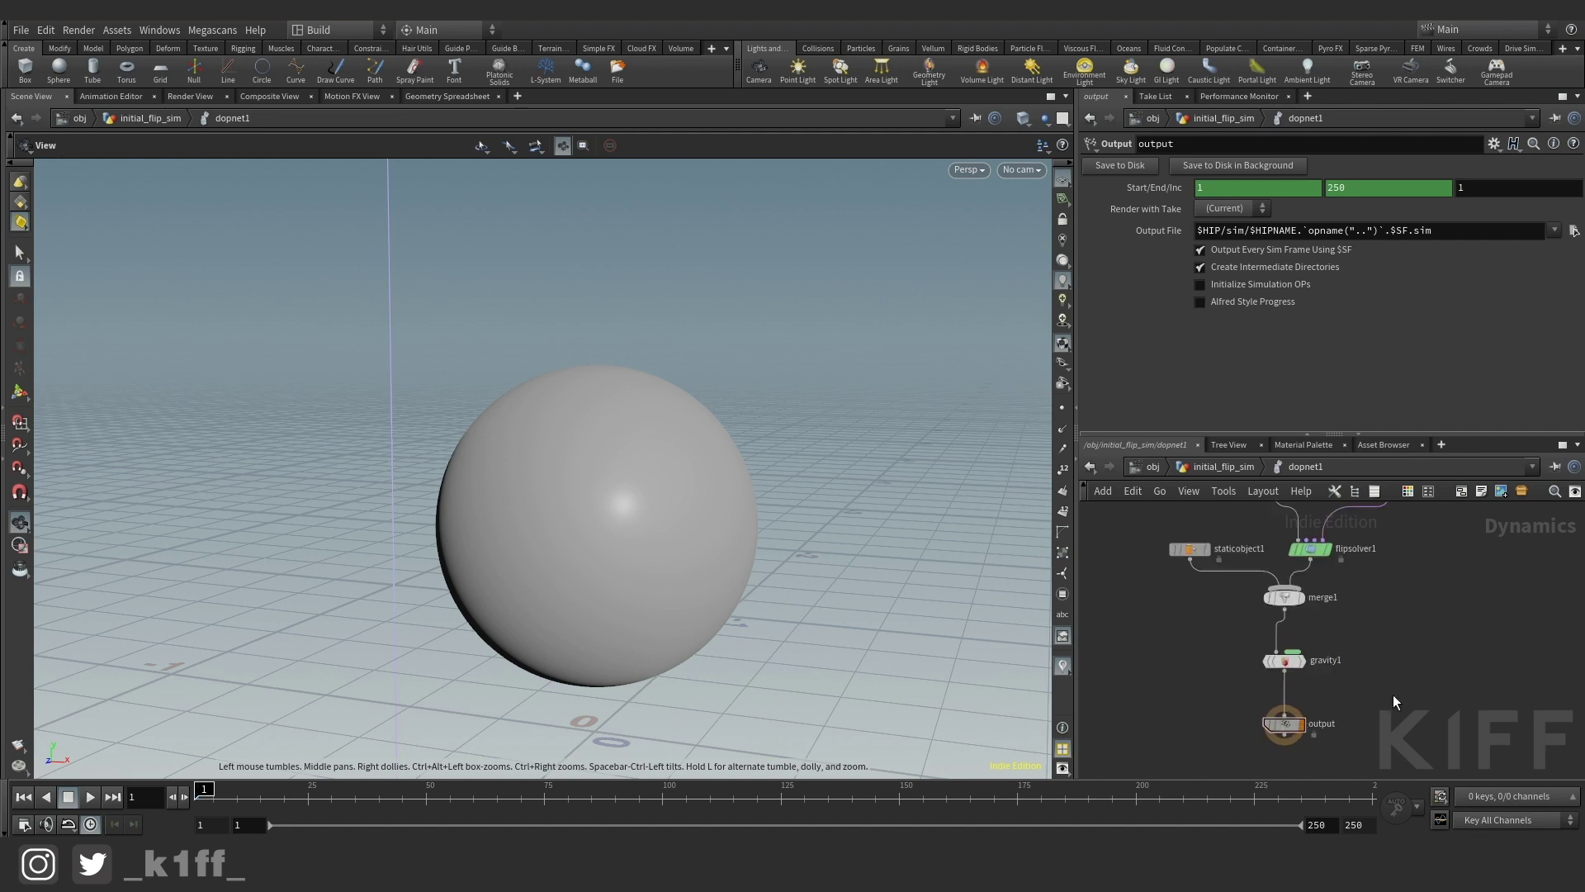
{"action": "left_click", "coordinate": [1261, 654]}
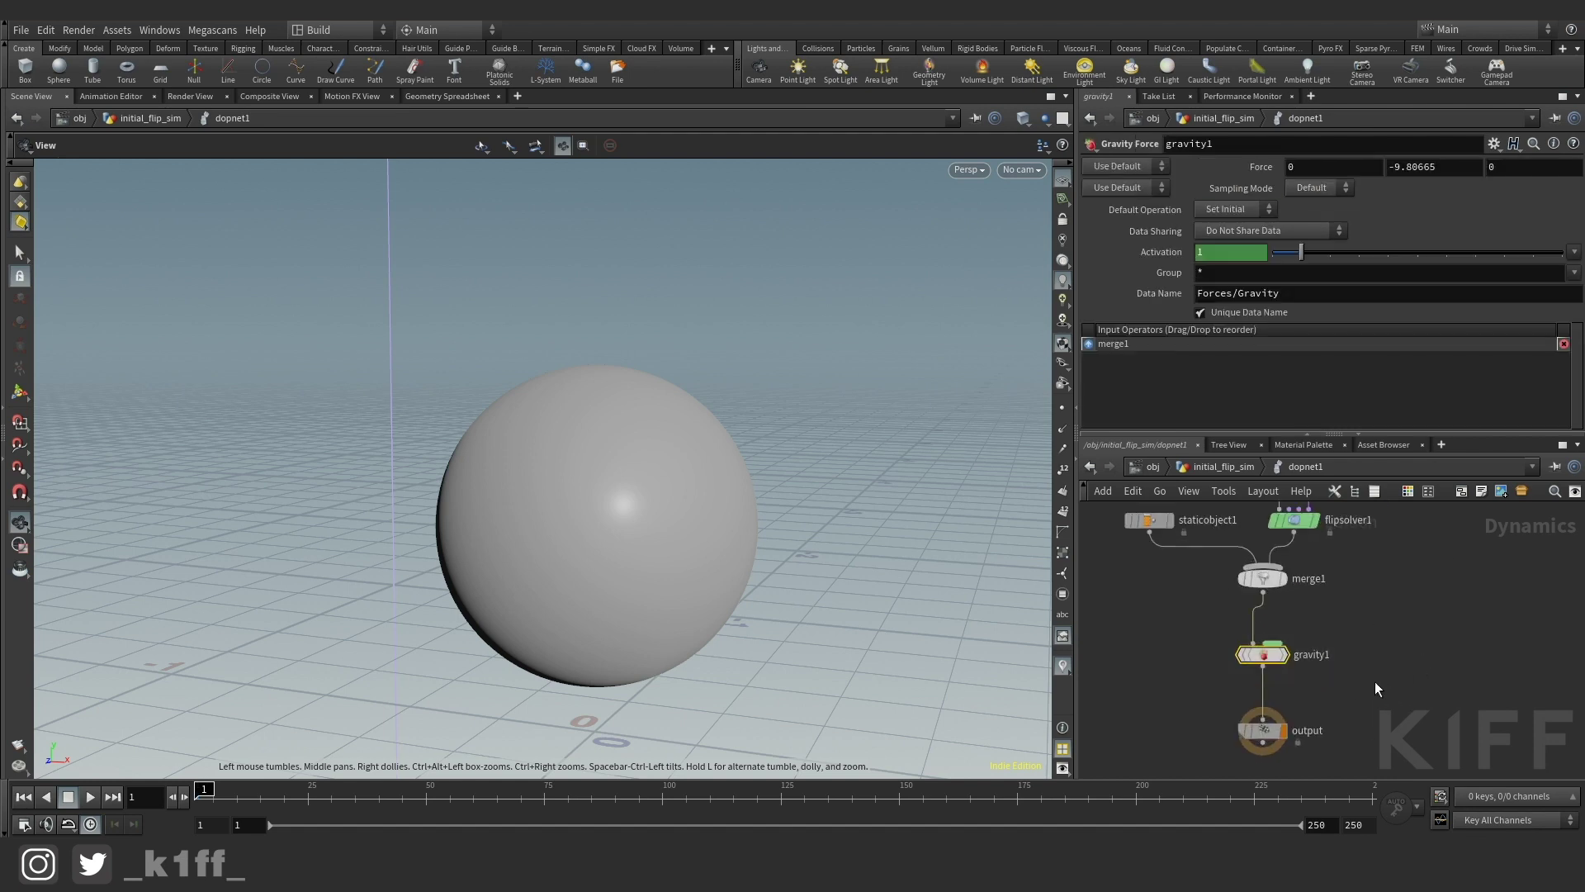
Step: Review gravity1's force settings and select merge1 to inspect its merge relationship
{"action": "mouse_move", "coordinate": [918, 564]}
{"action": "left_mouse_down"}
{"action": "mouse_move", "coordinate": [873, 573]}
{"action": "mouse_move", "coordinate": [908, 563]}
{"action": "left_mouse_up"}
{"action": "left_click", "coordinate": [1435, 168]}
{"action": "left_click", "coordinate": [1399, 660]}
{"action": "middle_click_drag", "start_coordinate": [1402, 610], "coordinate": [1423, 662]}
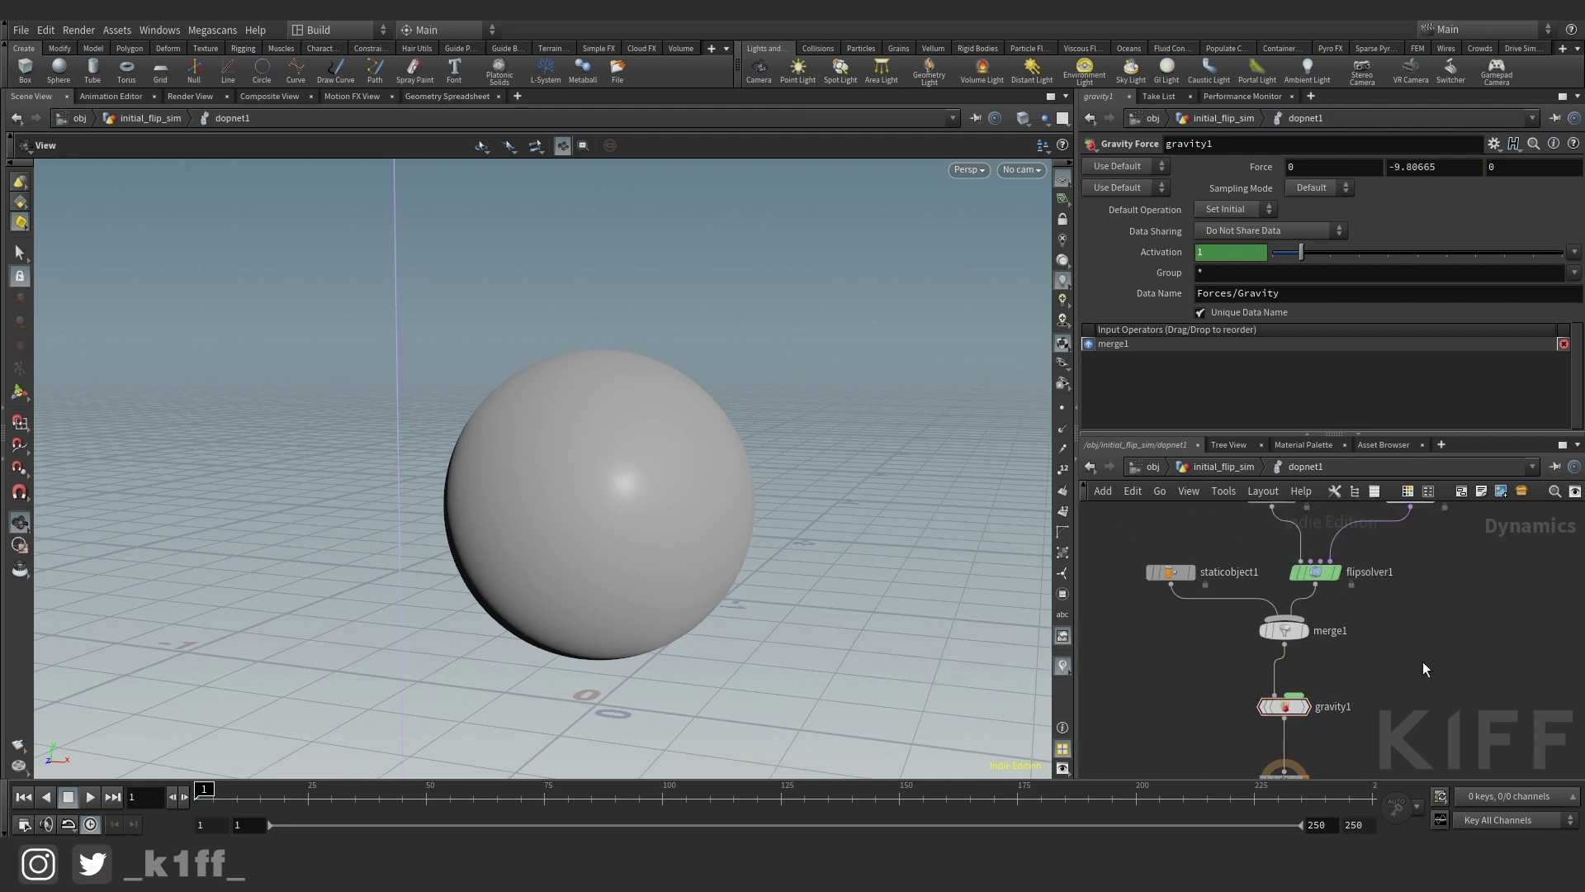
{"action": "left_click_drag", "start_coordinate": [1277, 640], "coordinate": [1277, 652]}
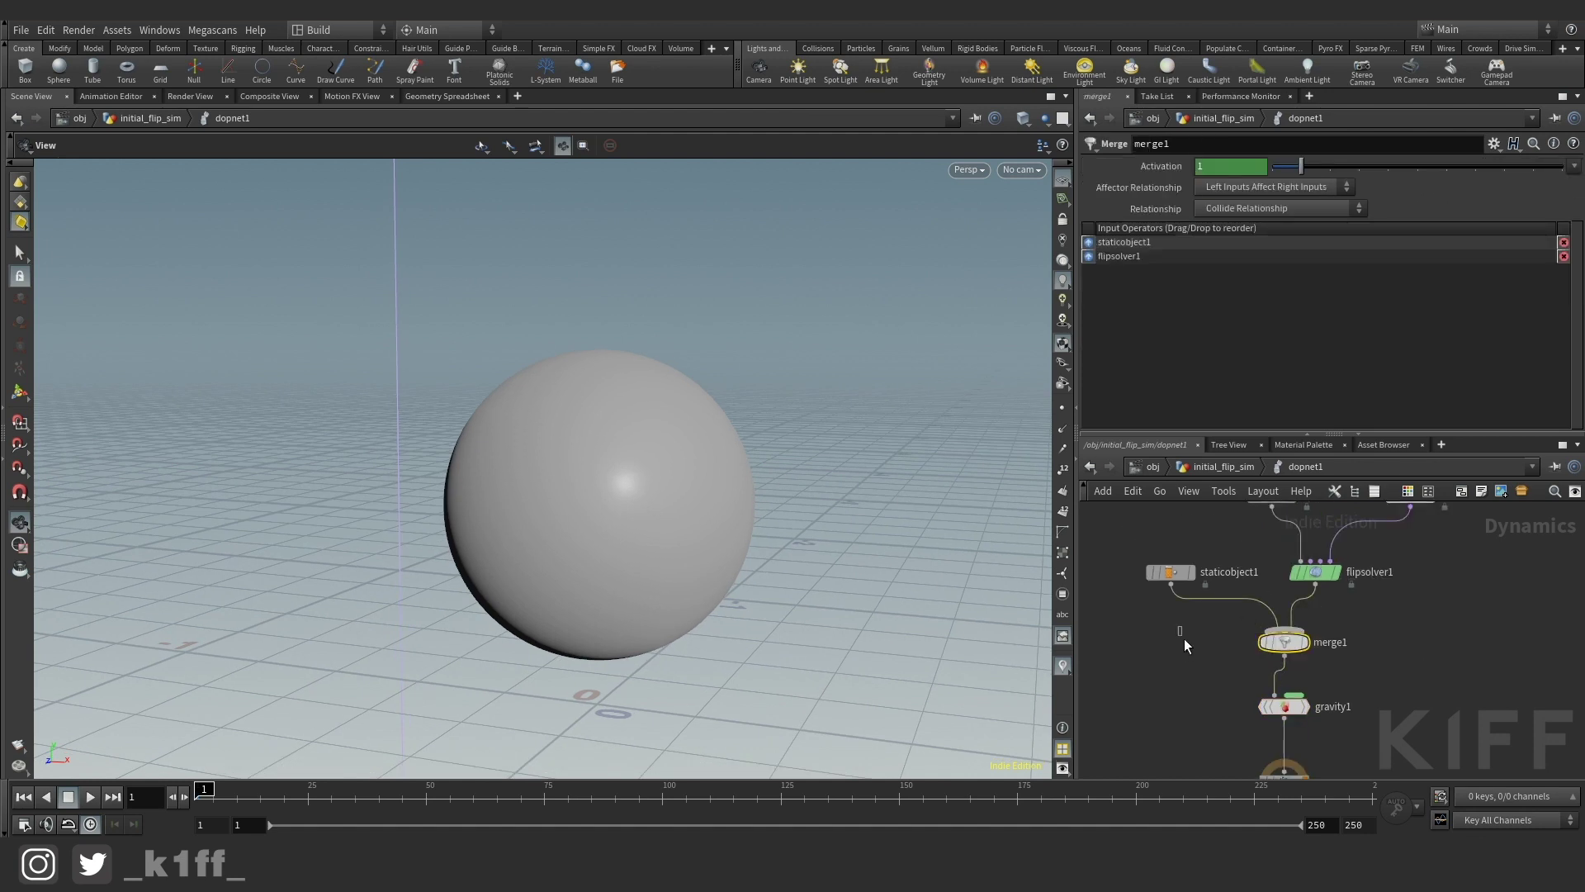
Step: Inspect the SOP Path expression on staticobject1 and check the inputs of dopnet1 in the parent network
{"action": "left_click", "coordinate": [1170, 571]}
{"action": "middle_click_drag", "start_coordinate": [1160, 623], "coordinate": [1165, 645]}
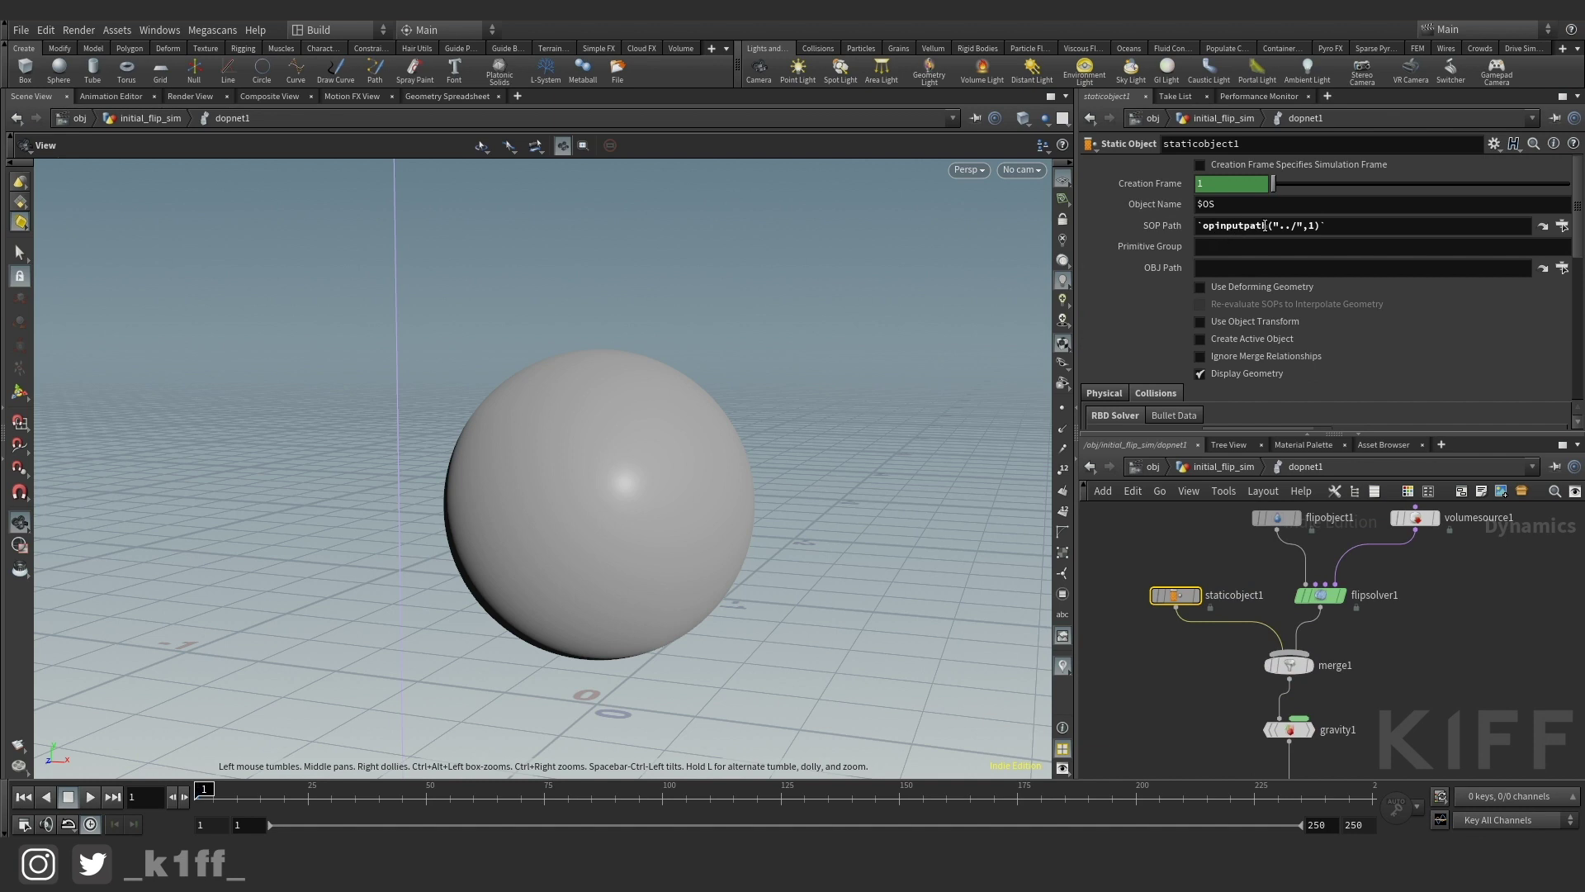
{"action": "left_click_drag", "start_coordinate": [1301, 225], "coordinate": [1268, 226]}
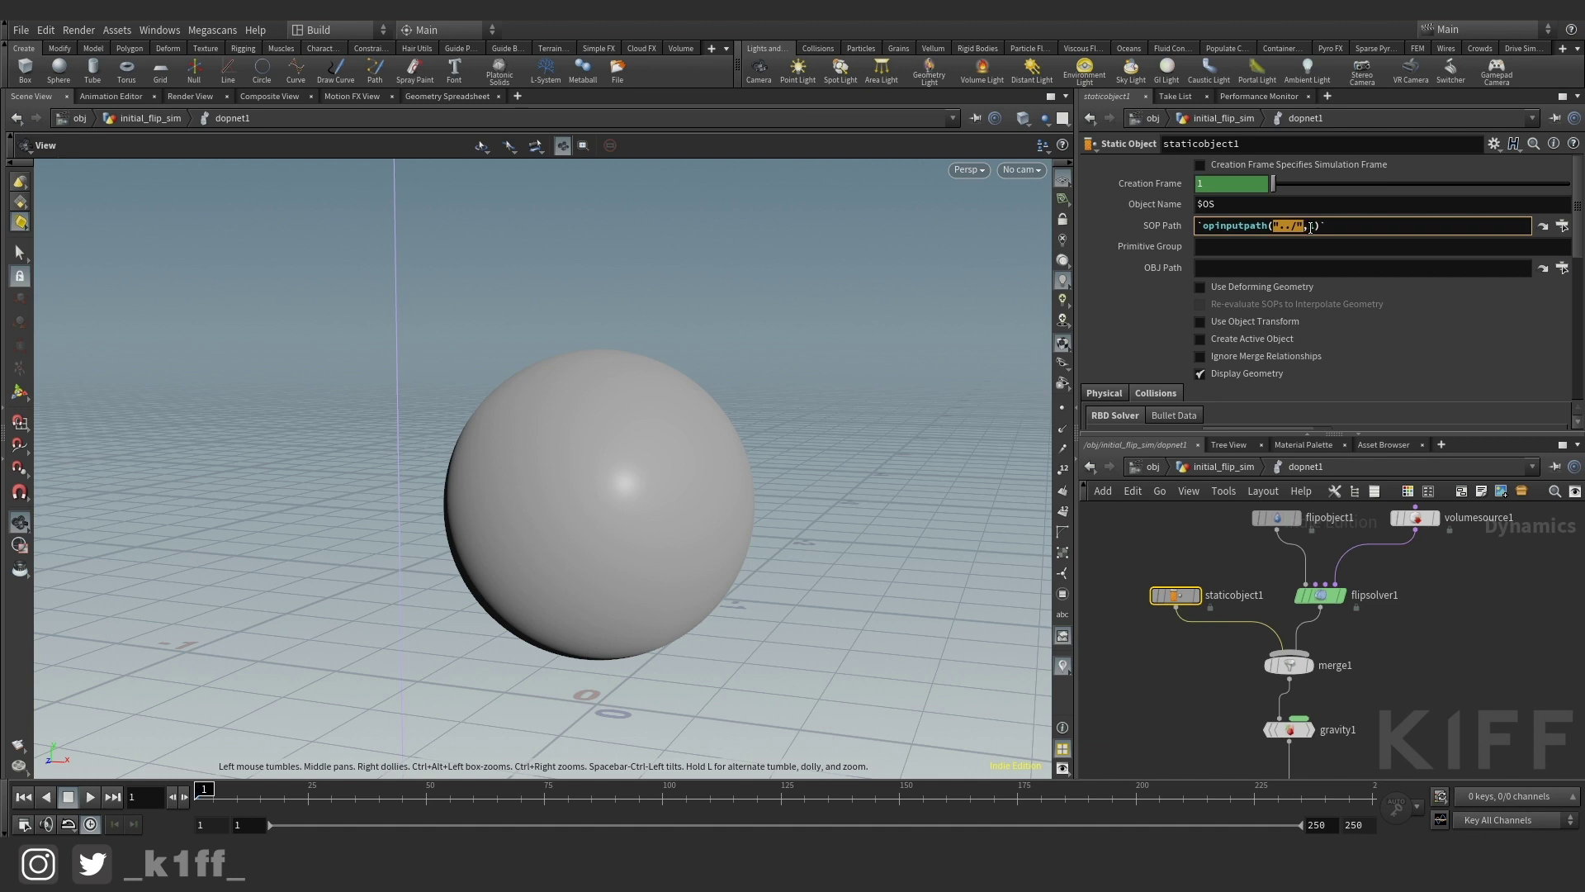
{"action": "key", "text": "u"}
{"action": "left_click_drag", "start_coordinate": [1288, 629], "coordinate": [1259, 632]}
{"action": "double_click", "coordinate": [1261, 628]}
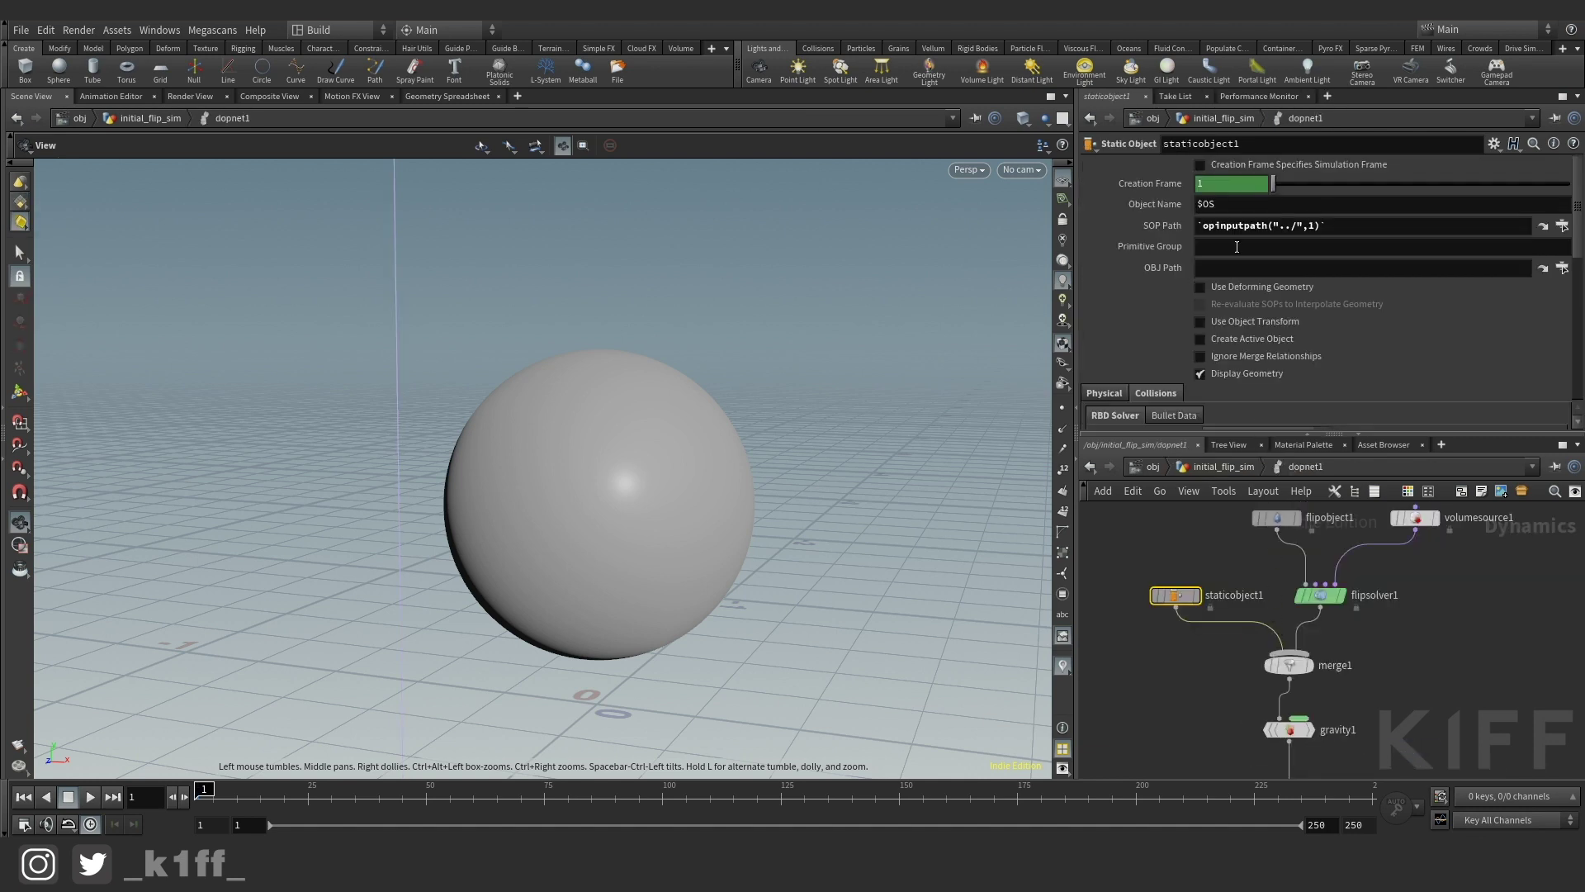
Step: Evaluate staticobject1's SOP Path expression to see its resolved path, and switch it back to the expression
{"action": "double_click", "coordinate": [1310, 227]}
{"action": "left_click", "coordinate": [1322, 235]}
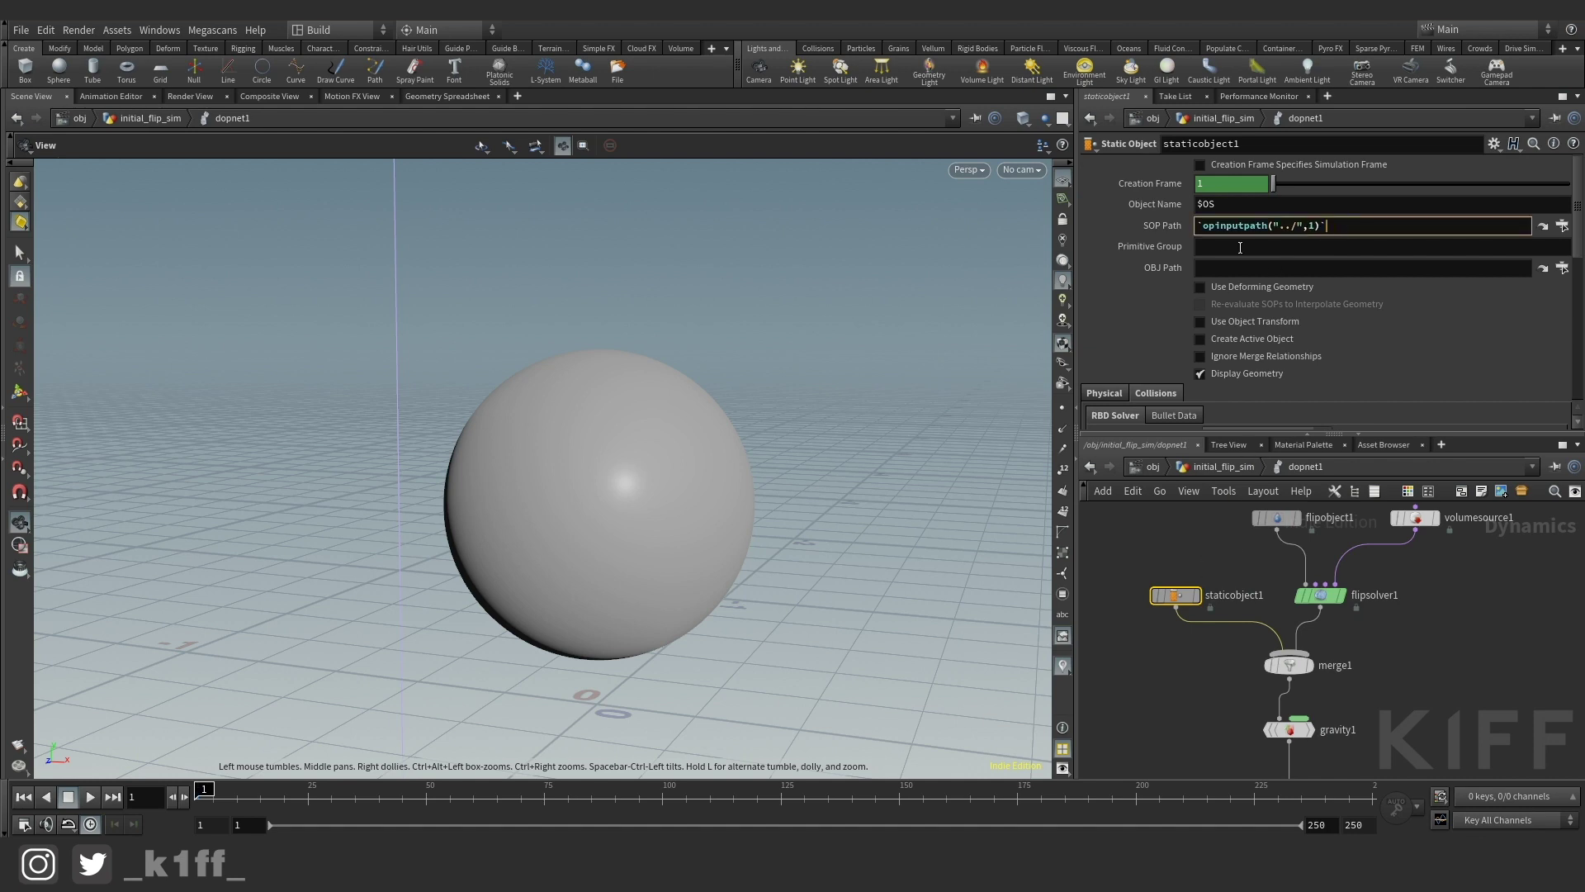
{"action": "left_click", "coordinate": [1212, 532]}
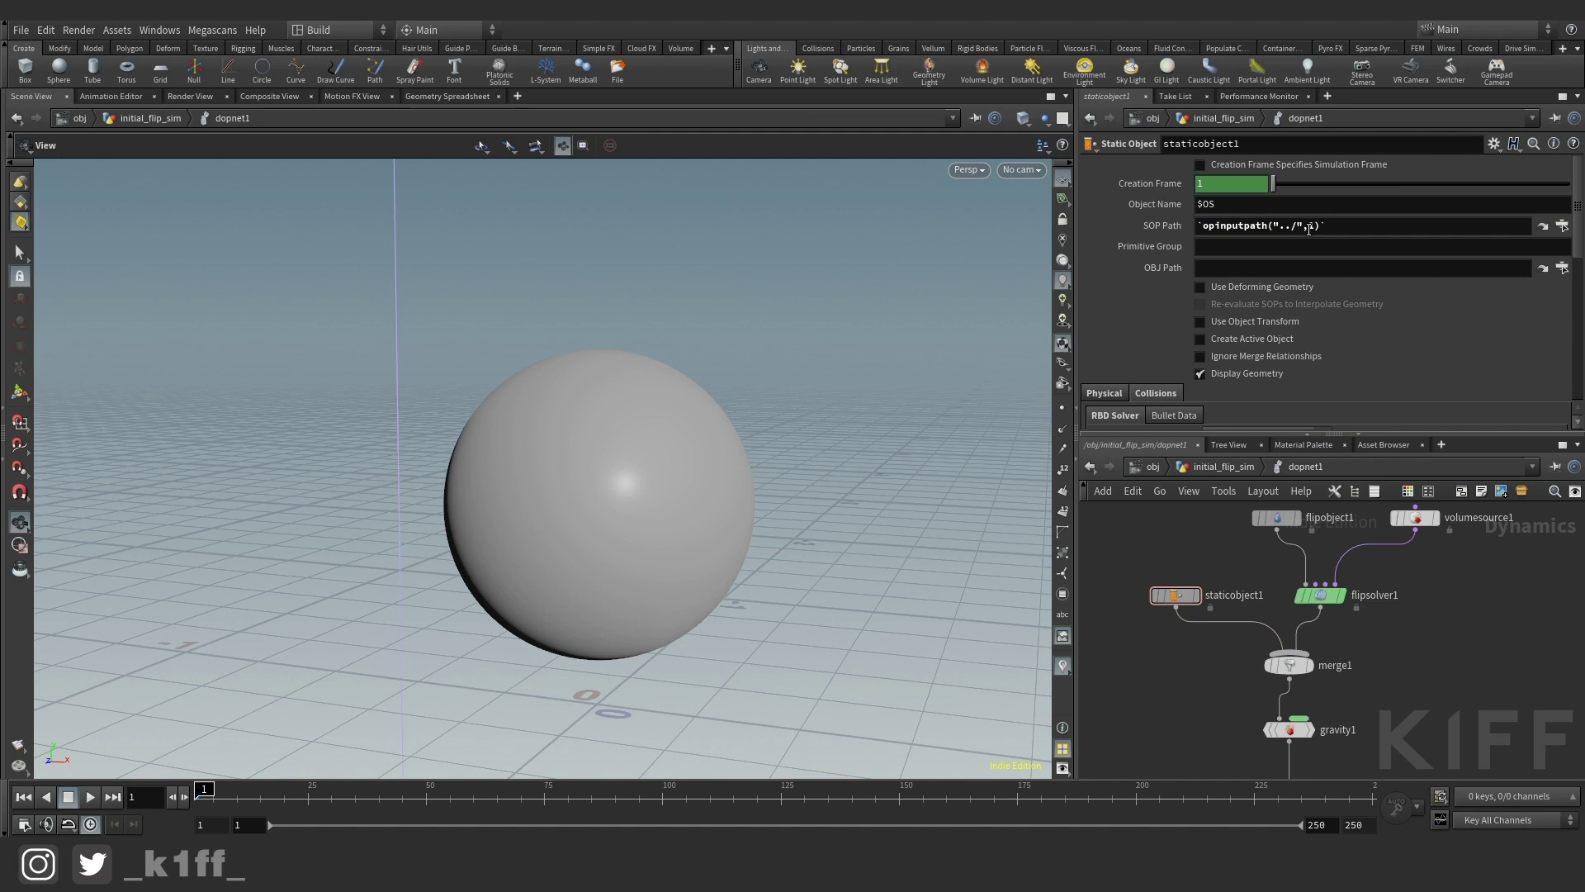
{"action": "left_click", "coordinate": [1291, 224]}
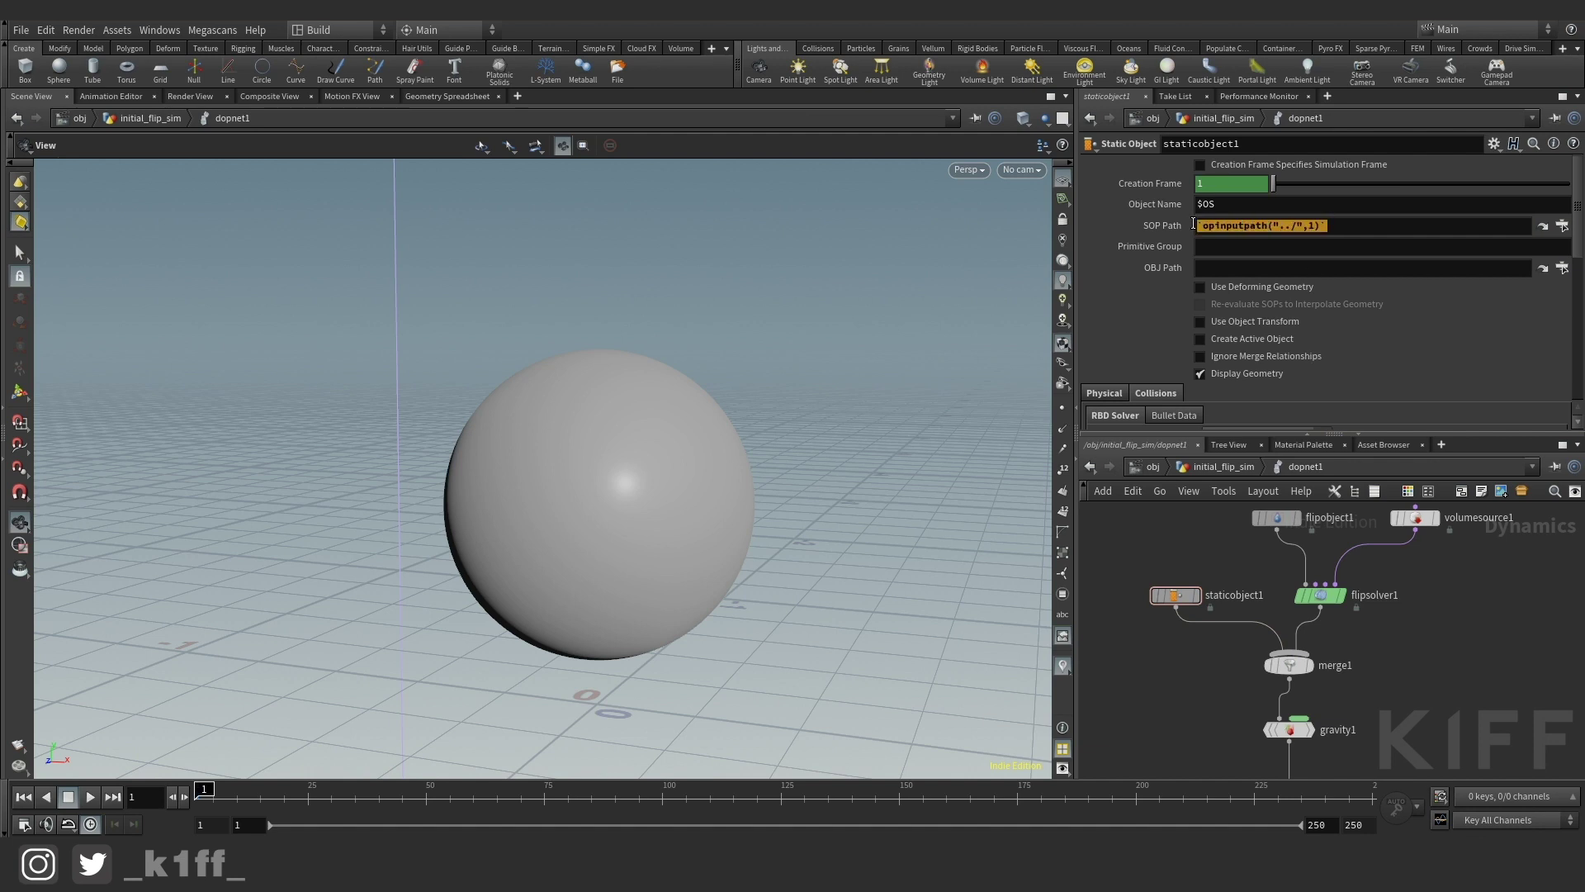
{"action": "left_click", "coordinate": [1165, 227]}
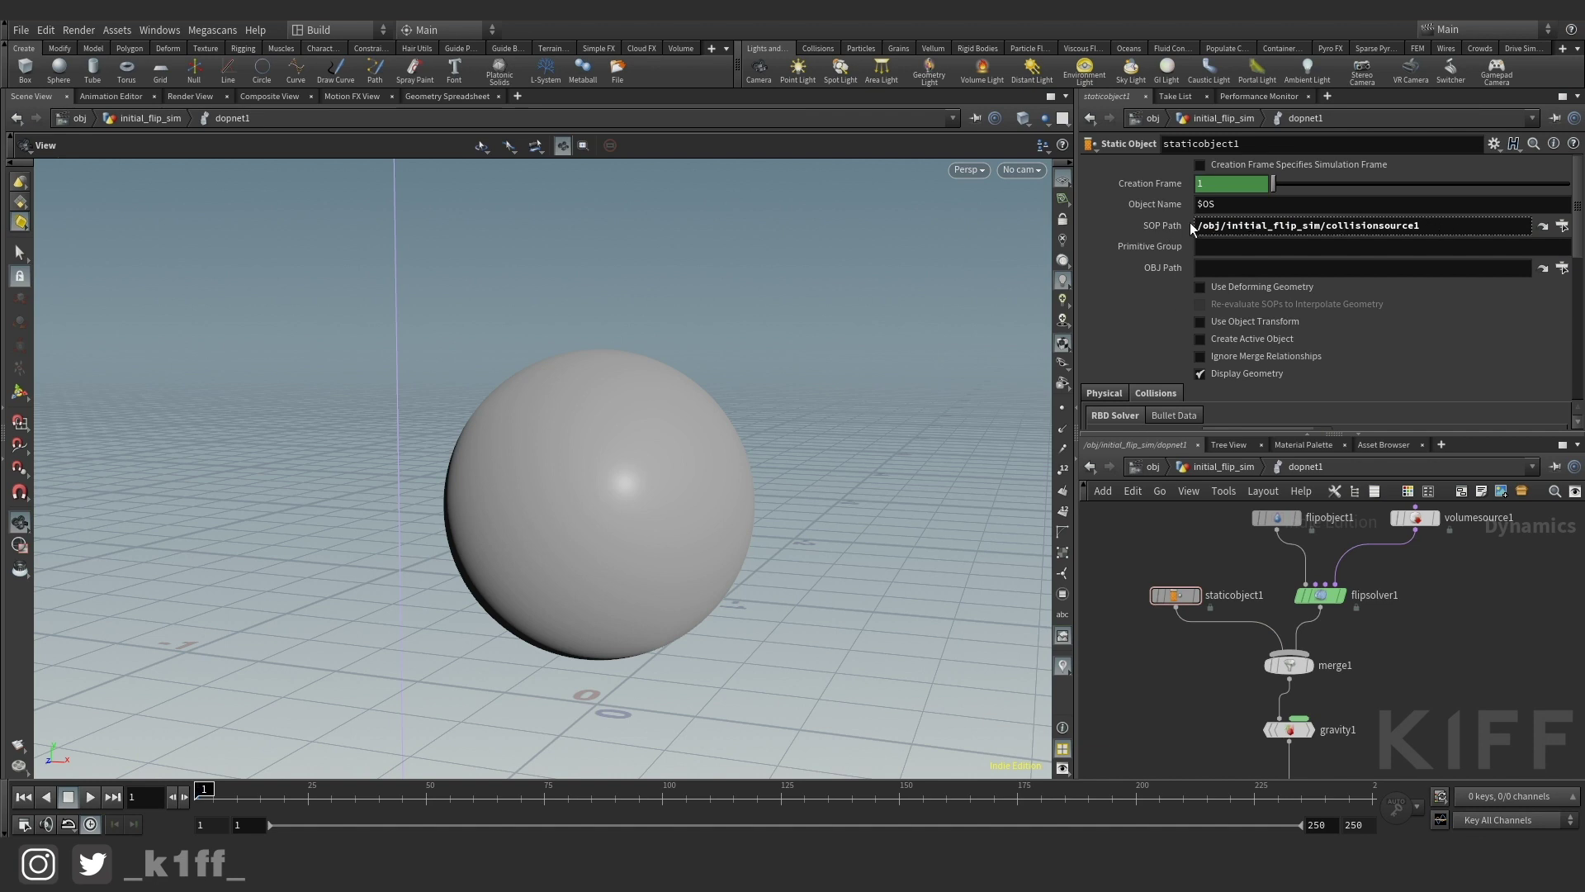
{"action": "left_click", "coordinate": [1169, 223]}
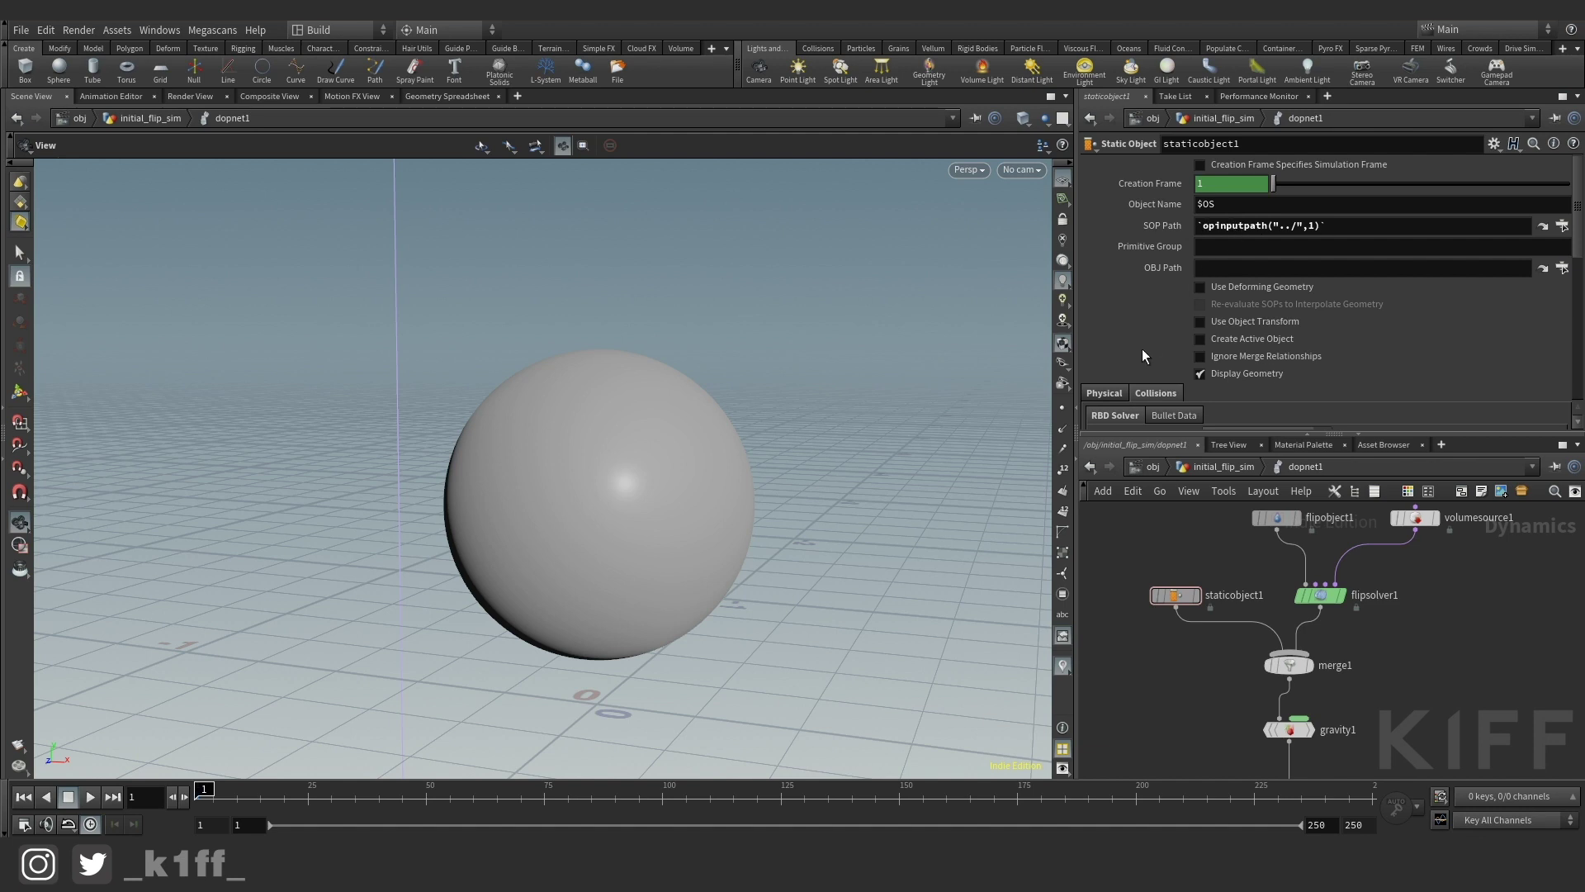
Step: Examine staticobject1's RBD Solver collision volume settings, choosing Volume Sample as the mode
{"action": "scroll", "coordinate": [1161, 307], "scroll_direction": "down", "scroll_amount": 3}
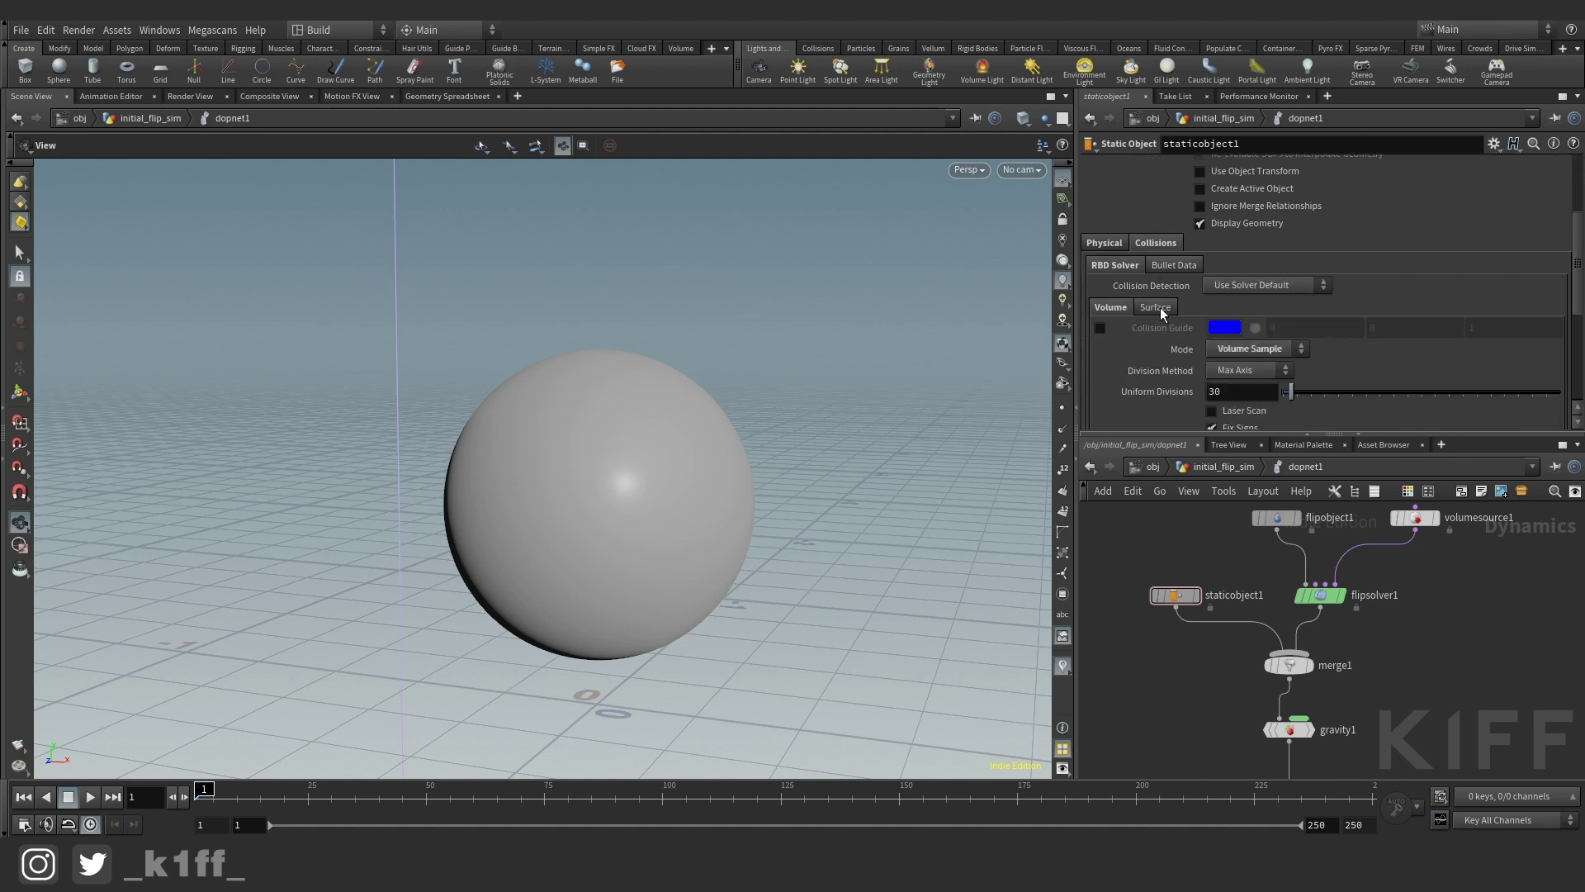
{"action": "left_click", "coordinate": [1106, 244]}
{"action": "left_click", "coordinate": [1156, 243]}
{"action": "scroll", "coordinate": [1128, 247], "scroll_direction": "down", "scroll_amount": 1}
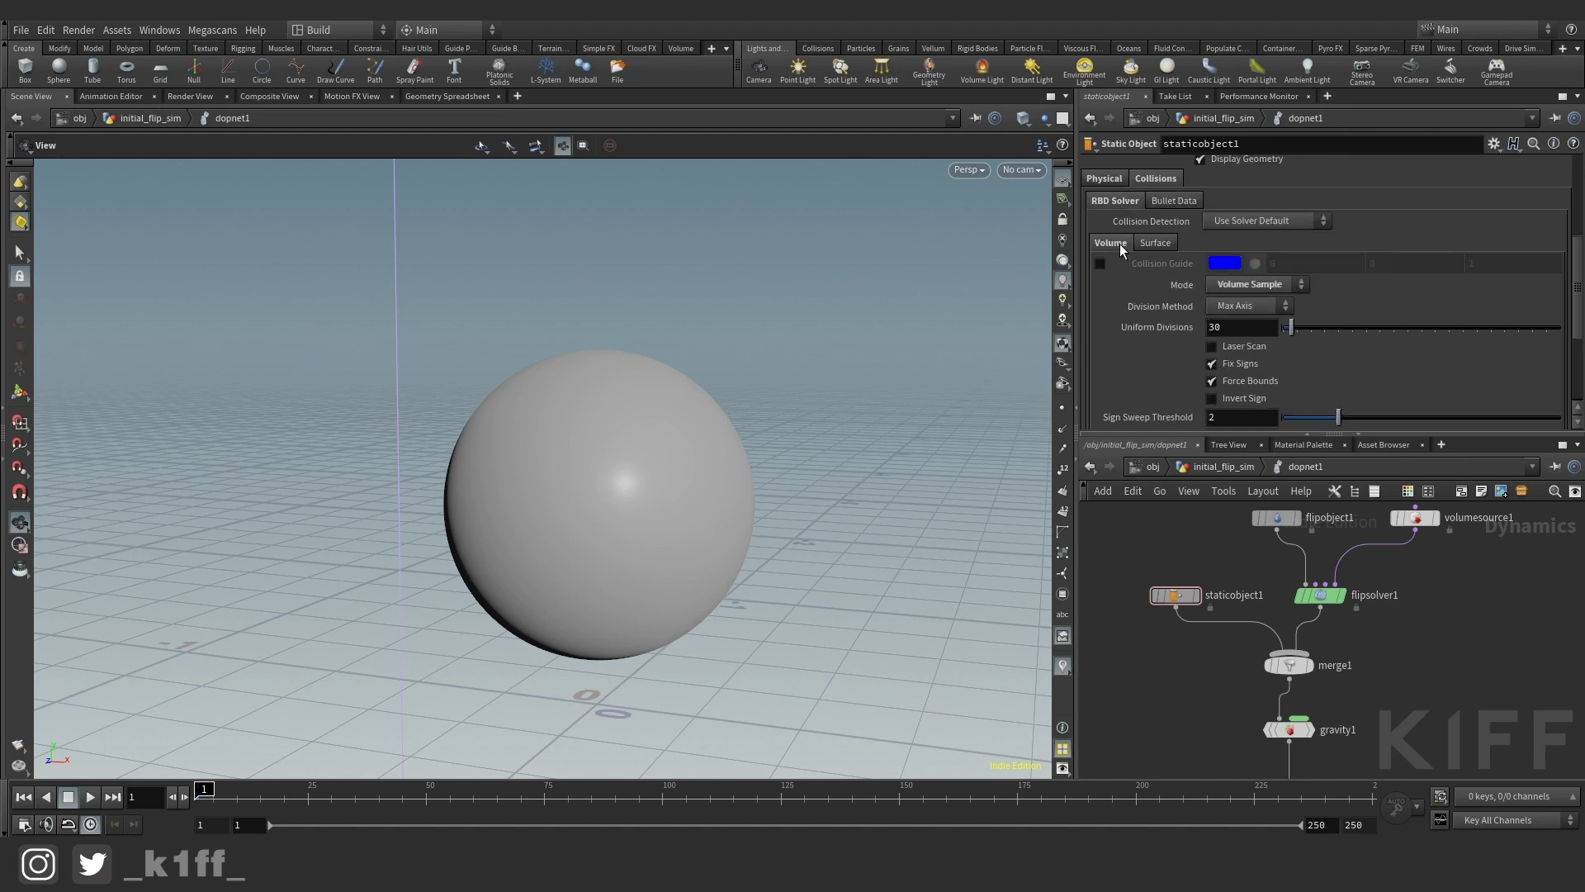
{"action": "scroll", "coordinate": [1119, 245], "scroll_direction": "down", "scroll_amount": 2}
{"action": "scroll", "coordinate": [1121, 244], "scroll_direction": "up", "scroll_amount": 1}
{"action": "left_click", "coordinate": [1257, 220]}
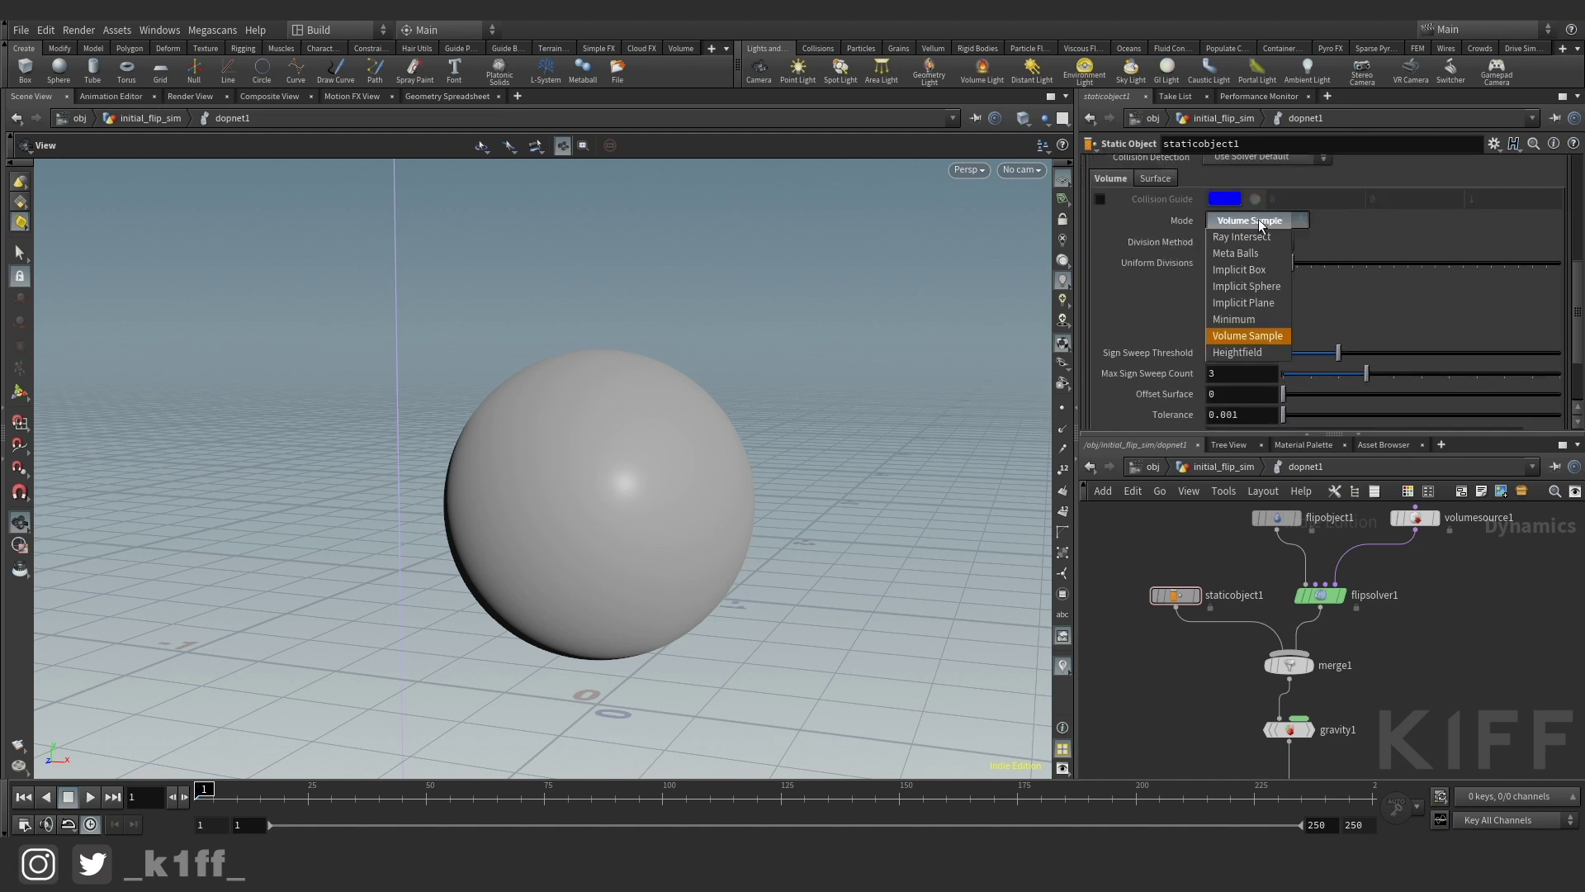
{"action": "left_click", "coordinate": [1250, 331]}
{"action": "scroll", "coordinate": [1179, 310], "scroll_direction": "down", "scroll_amount": 2}
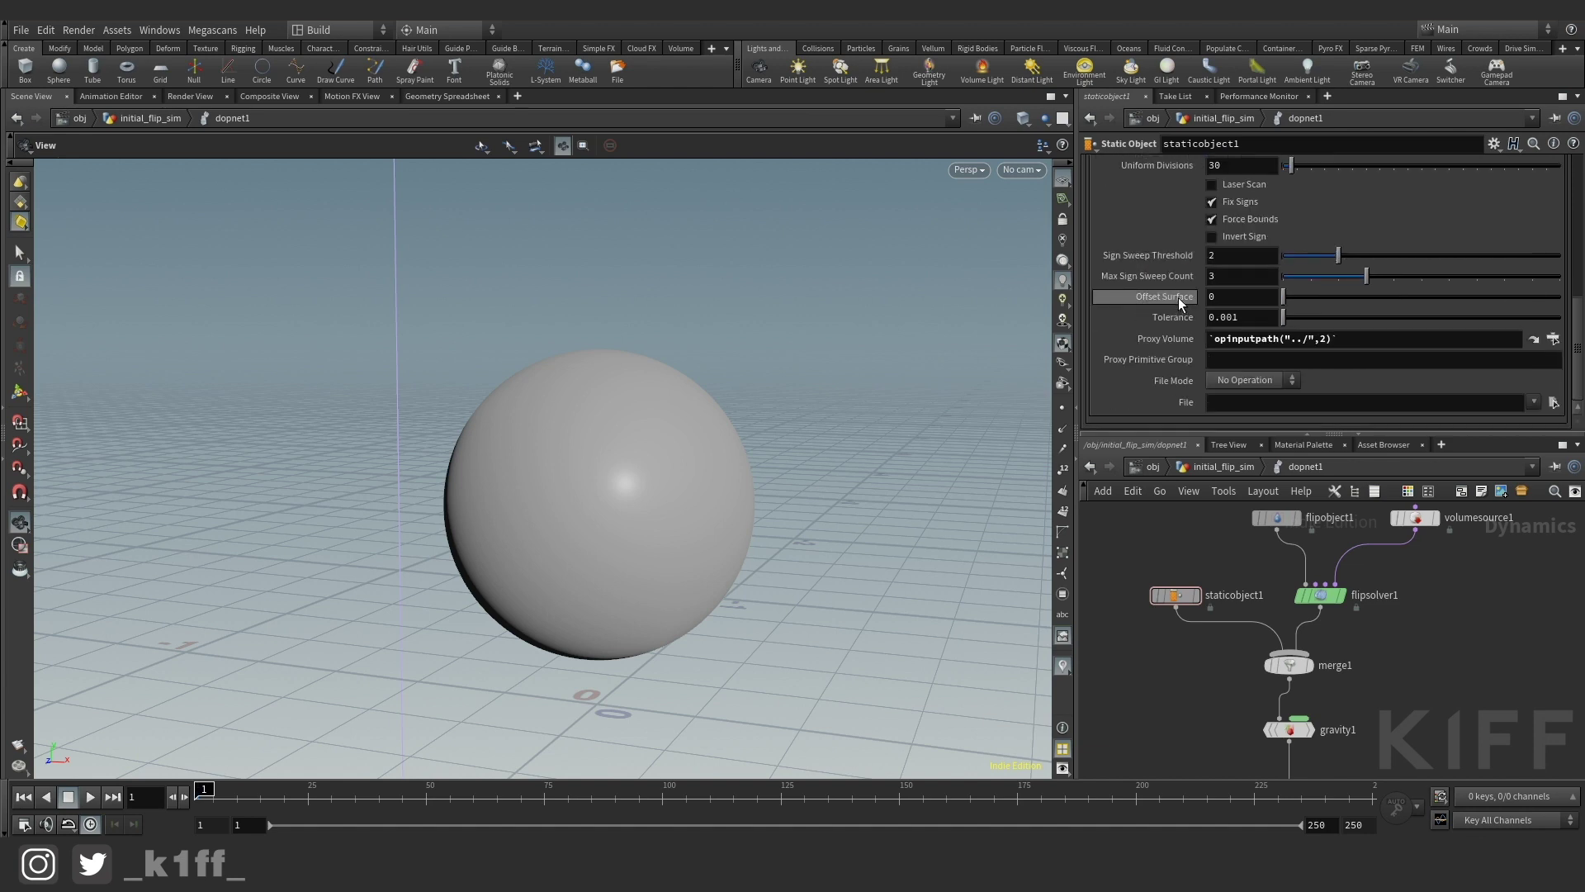
Step: Inspect staticobject1's Proxy Volume expression, confirming input index 2 in opinputpath
{"action": "left_click", "coordinate": [1164, 340]}
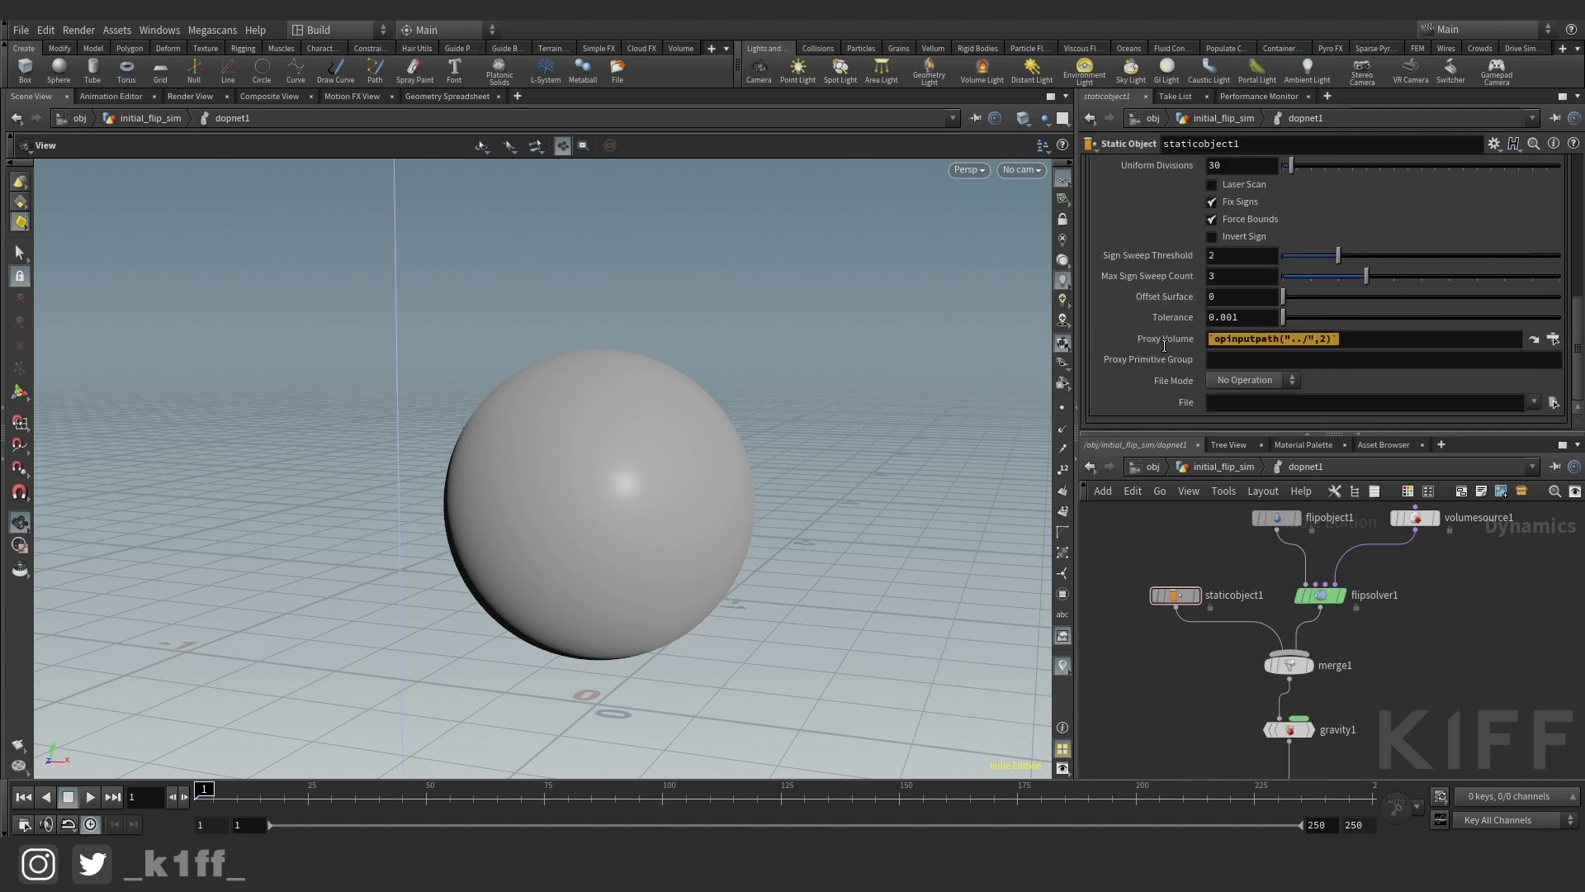
{"action": "left_click", "coordinate": [1232, 344]}
{"action": "left_click", "coordinate": [1324, 338]}
{"action": "type", "text": "2"}
{"action": "key", "text": "Return"}
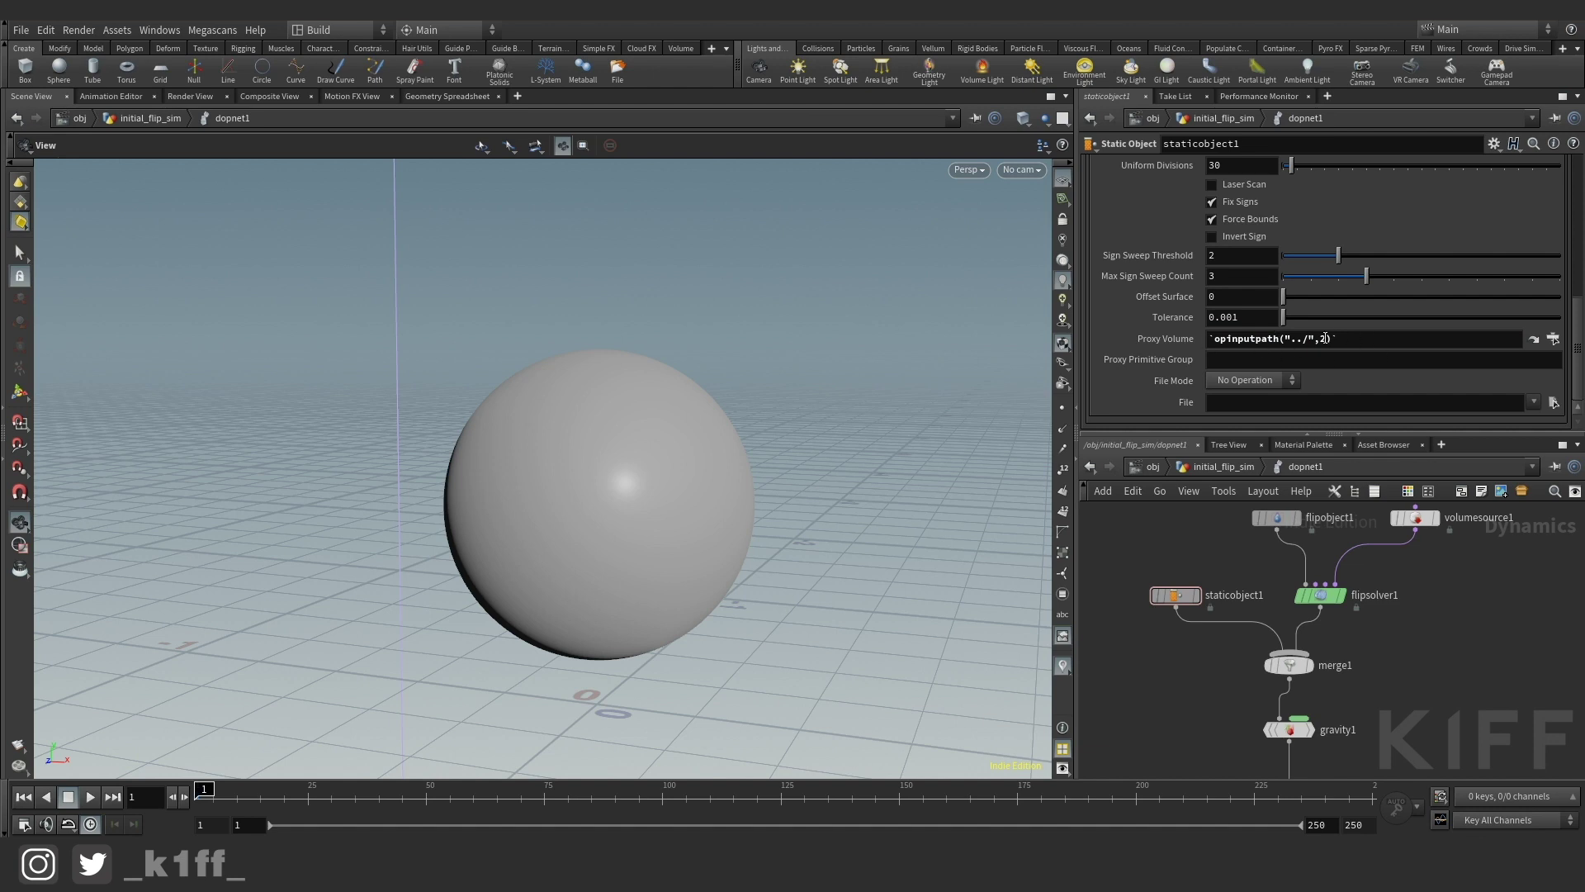
{"action": "scroll", "coordinate": [1247, 340], "scroll_direction": "up", "scroll_amount": 10}
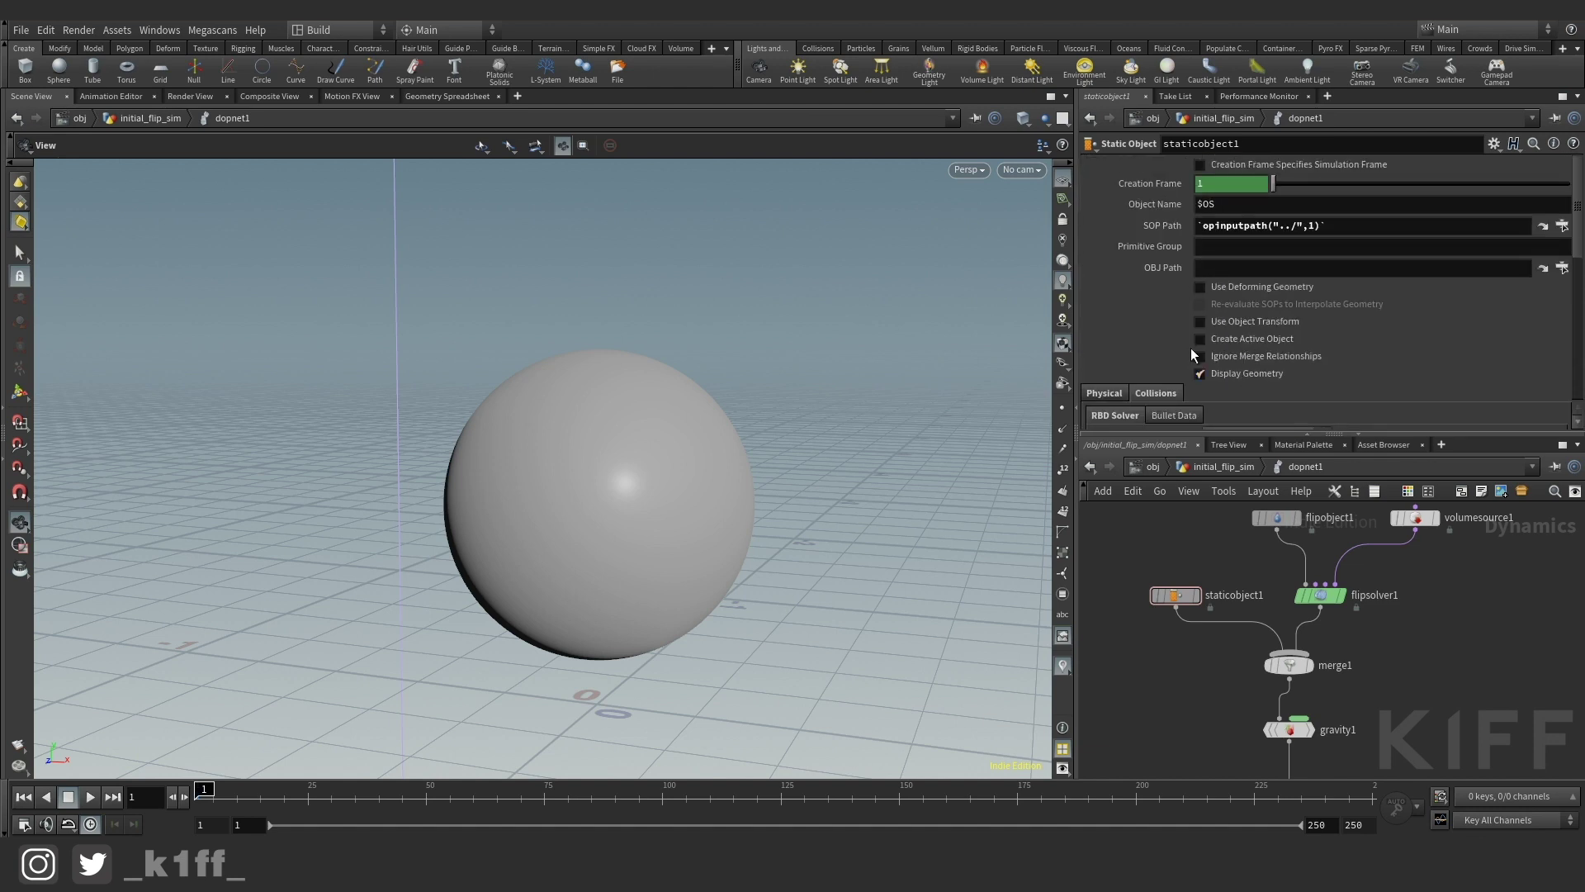
{"action": "left_click_drag", "start_coordinate": [792, 425], "coordinate": [765, 439]}
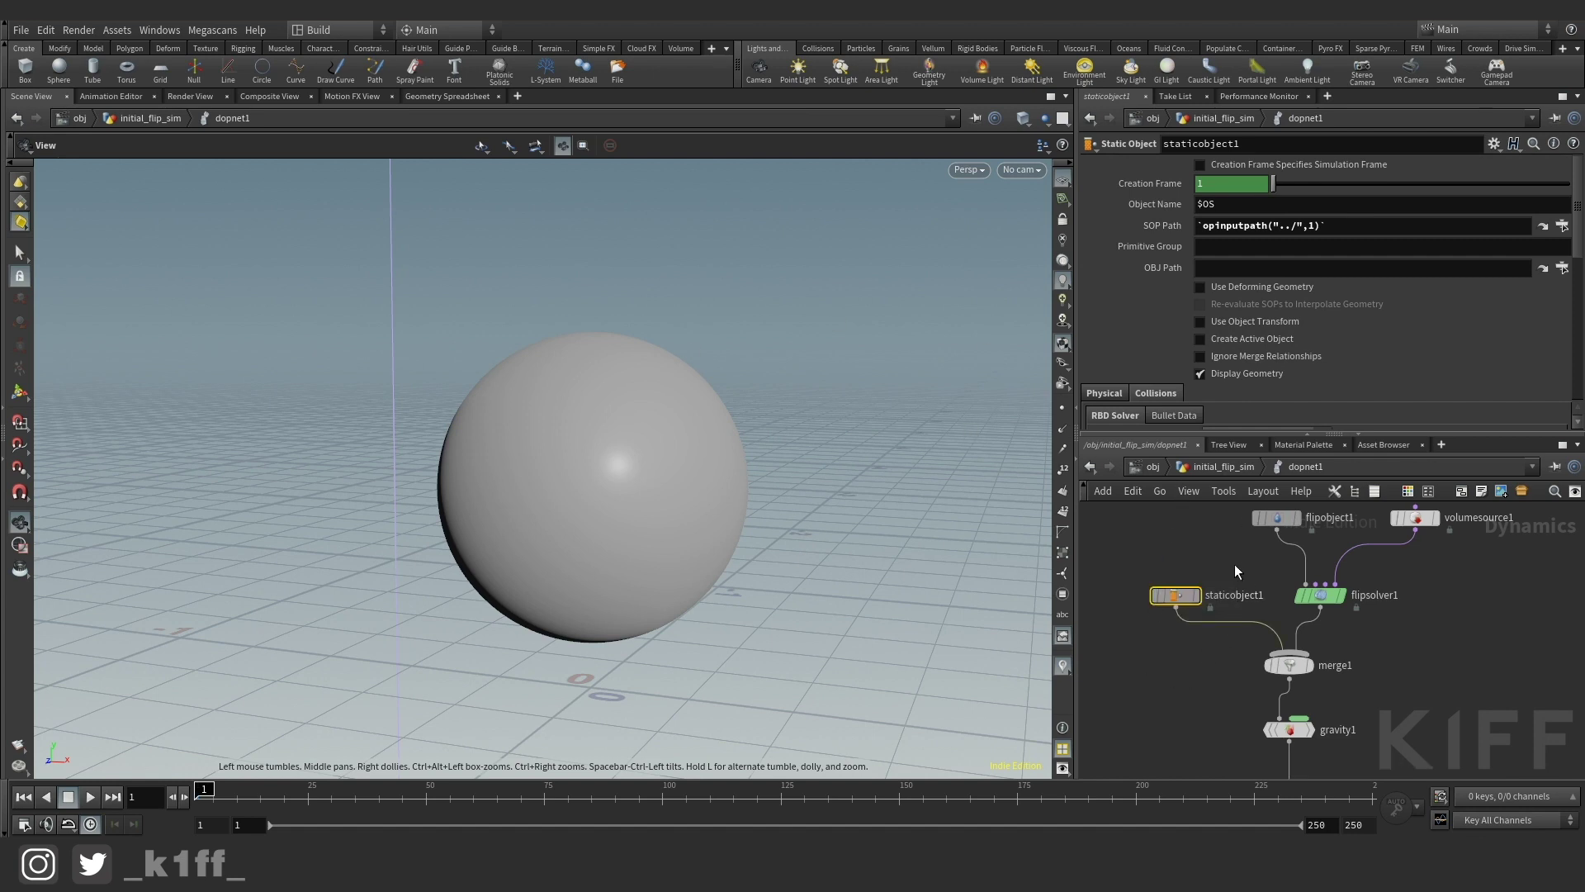
Step: Review flipsolver1's Particle Motion settings for Behavior, Reseeding and Separation
{"action": "left_click", "coordinate": [1302, 623]}
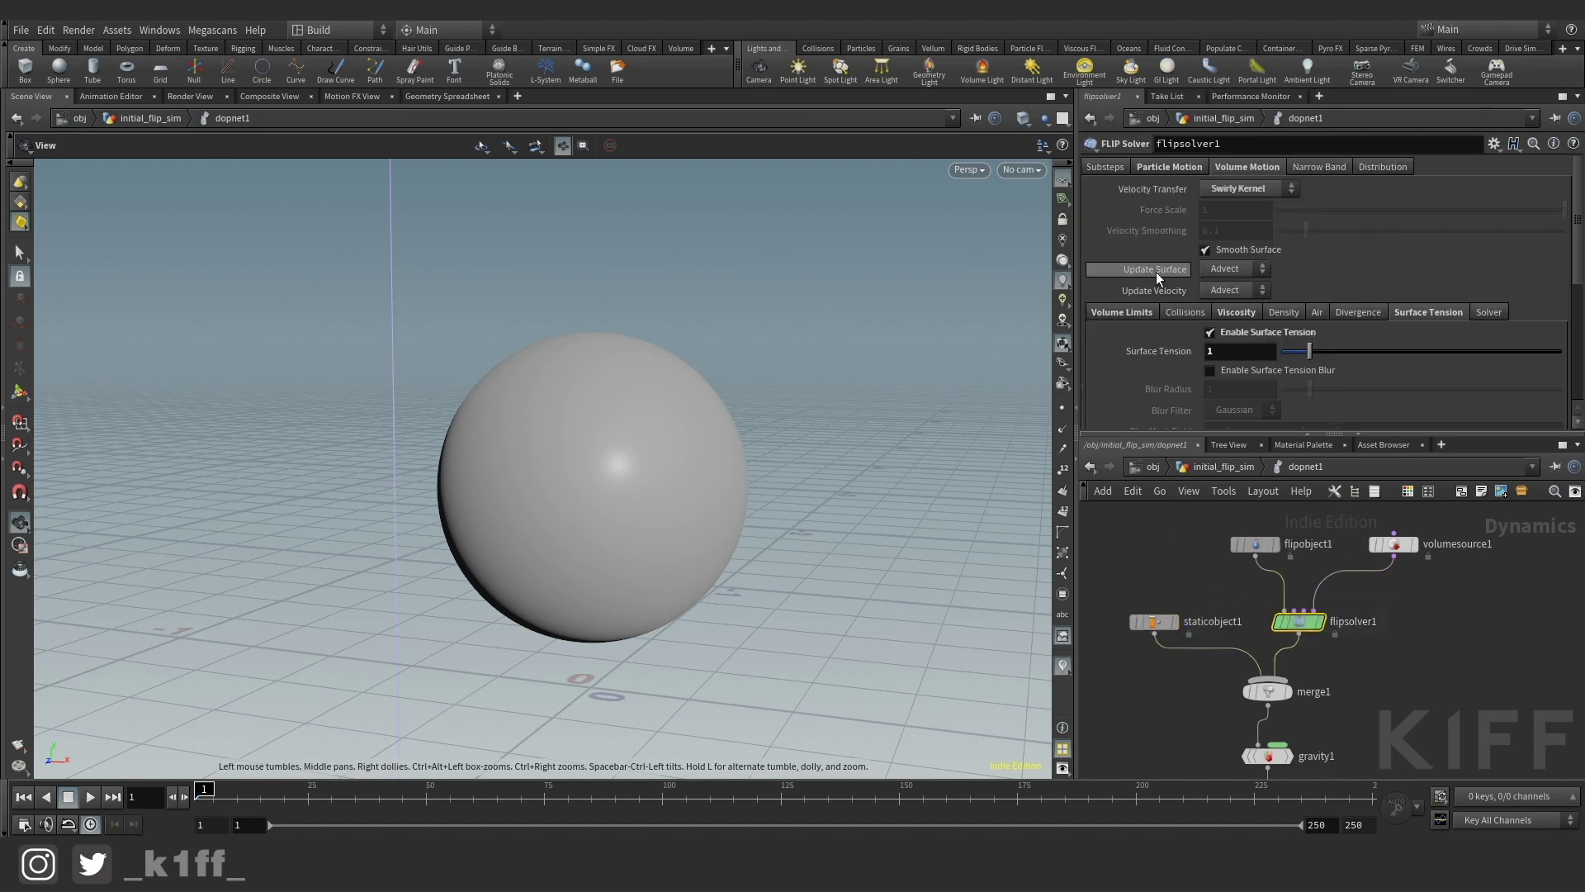
{"action": "left_click", "coordinate": [1115, 168]}
{"action": "left_click", "coordinate": [1149, 173]}
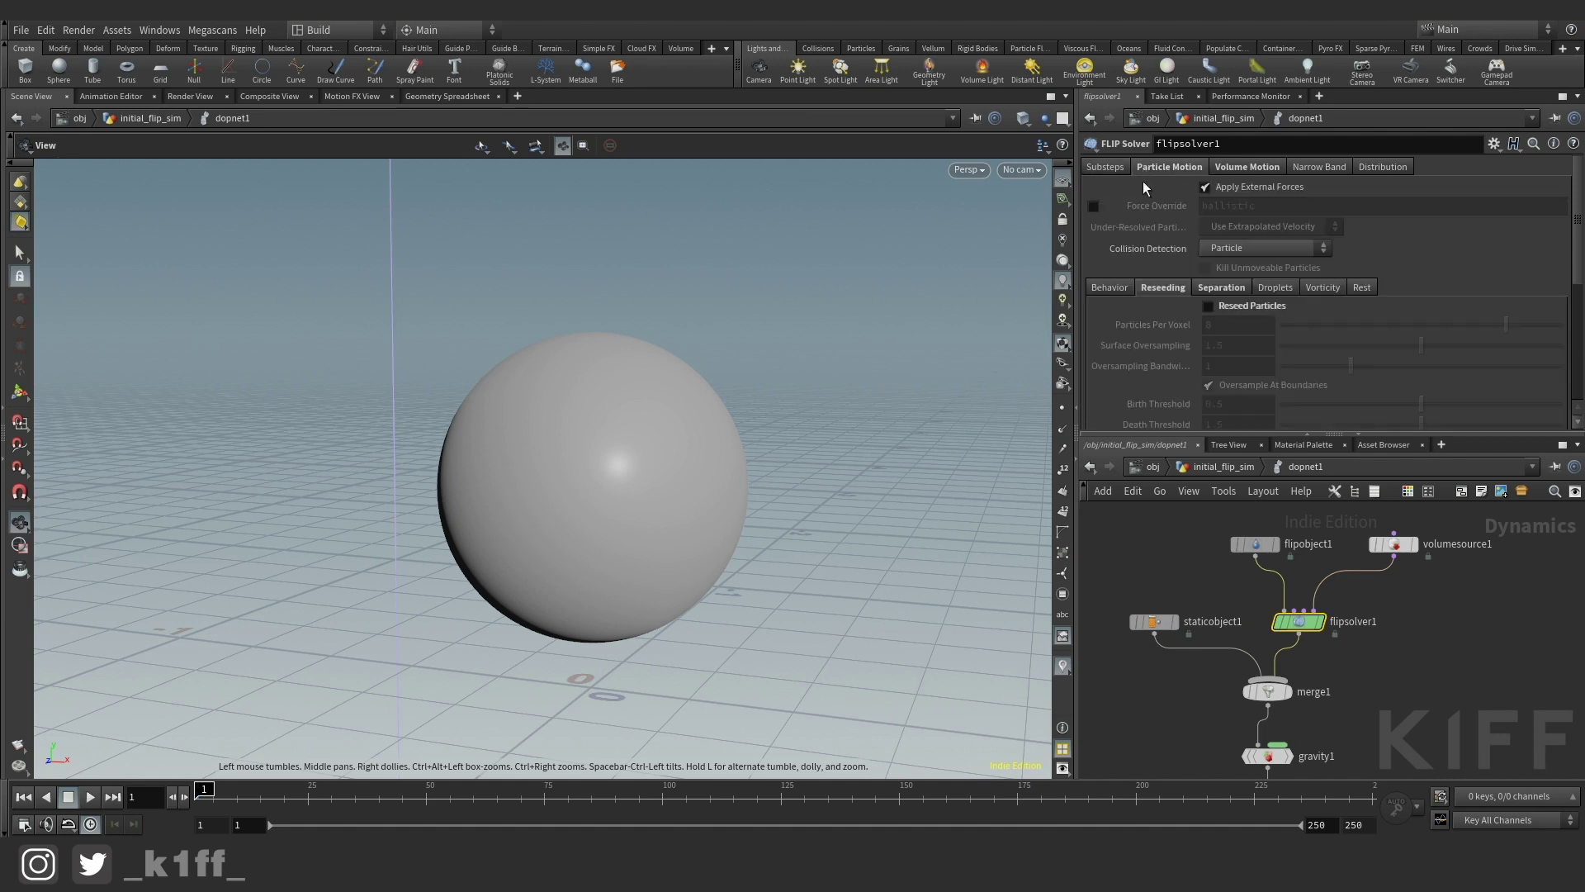
{"action": "left_click", "coordinate": [1109, 286]}
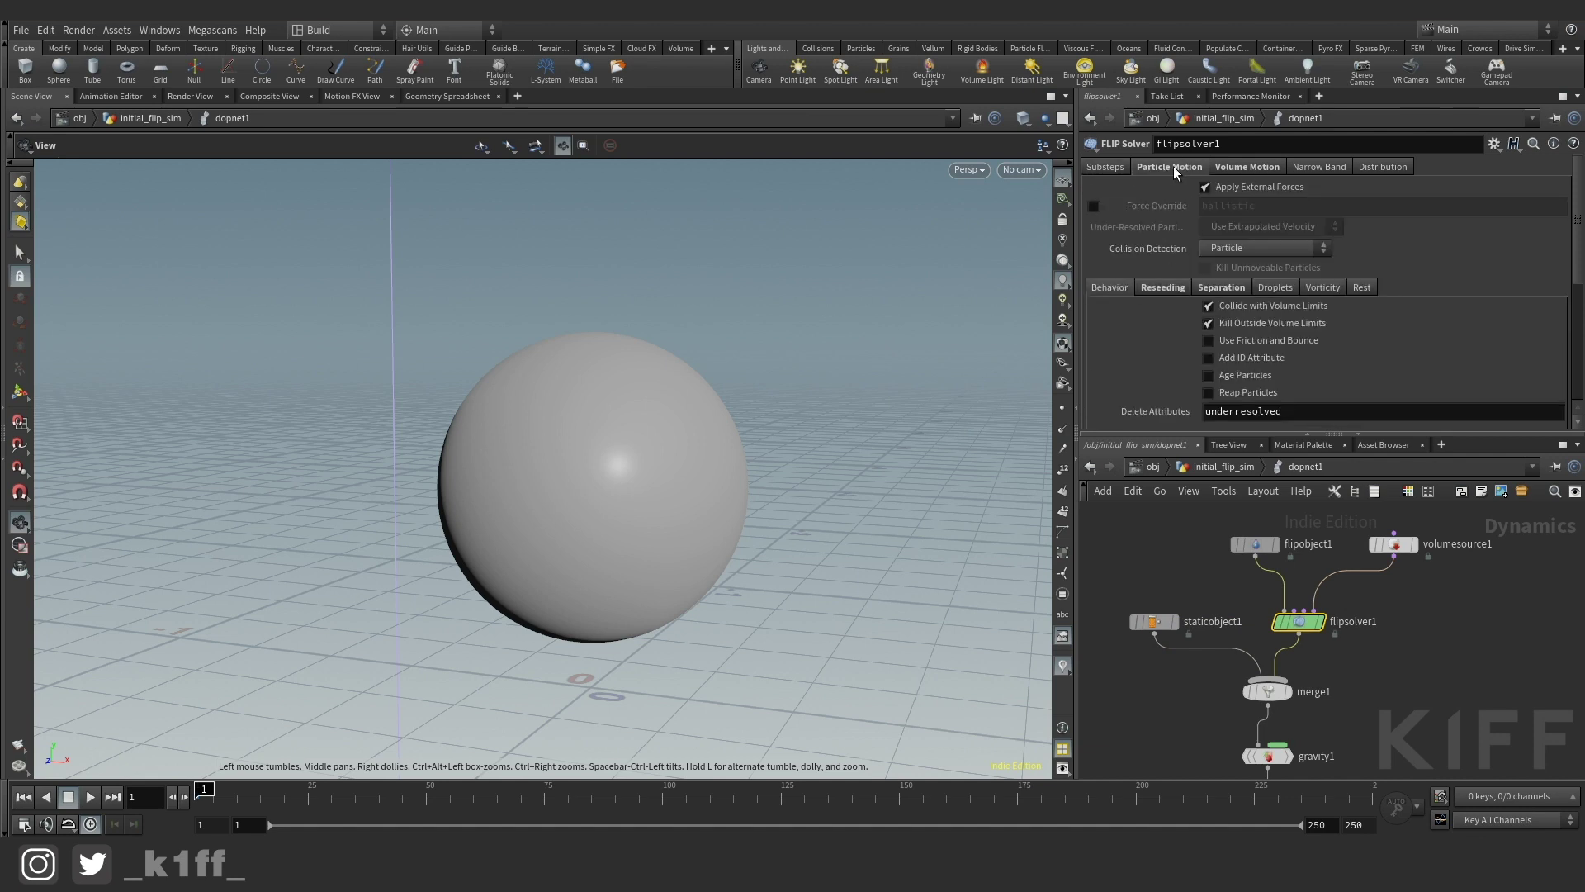
{"action": "left_click", "coordinate": [1165, 289]}
{"action": "left_click", "coordinate": [1221, 289]}
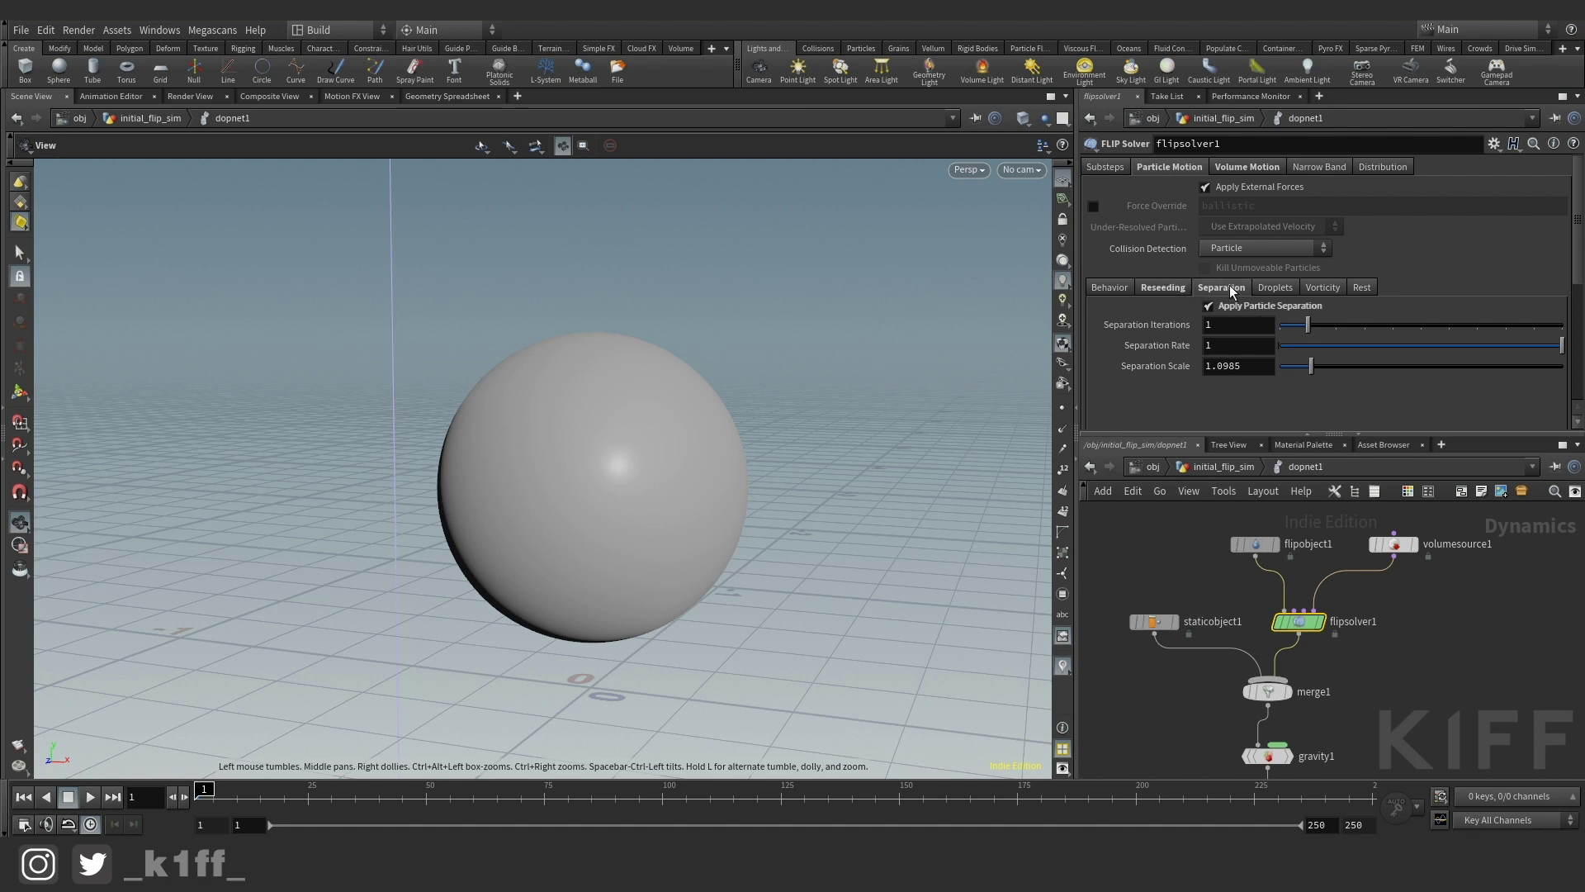
{"action": "mouse_move", "coordinate": [1207, 308]}
Step: Check the Velocity Transfer kernels in flipsolver1's Volume Motion settings, choosing Swirly Kernel
{"action": "left_click", "coordinate": [1244, 169]}
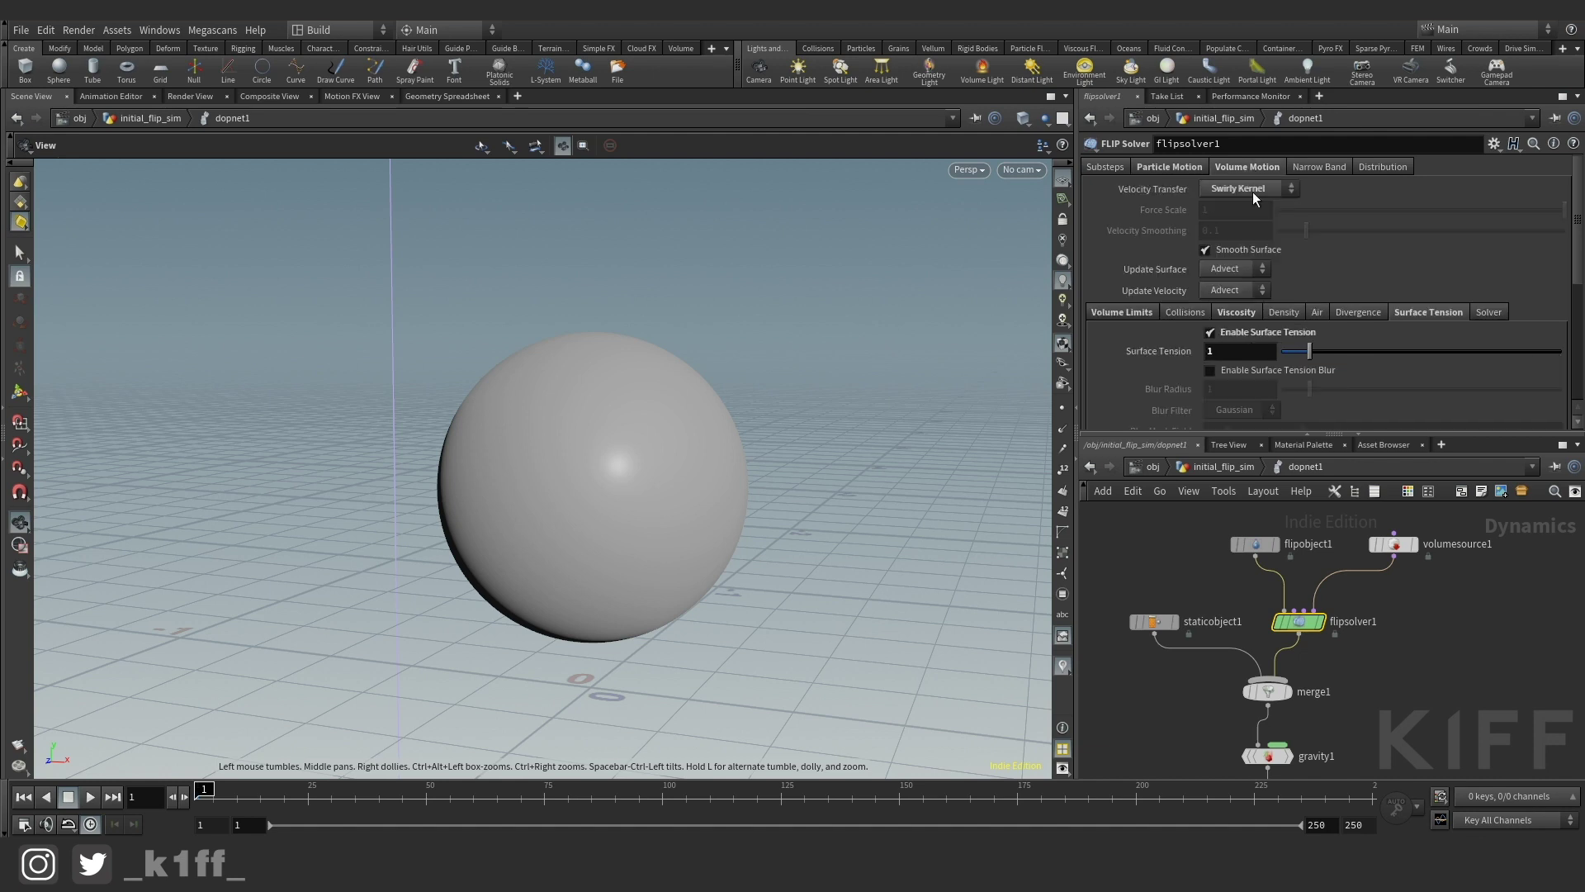
{"action": "left_click", "coordinate": [1258, 190]}
{"action": "left_click", "coordinate": [1245, 187]}
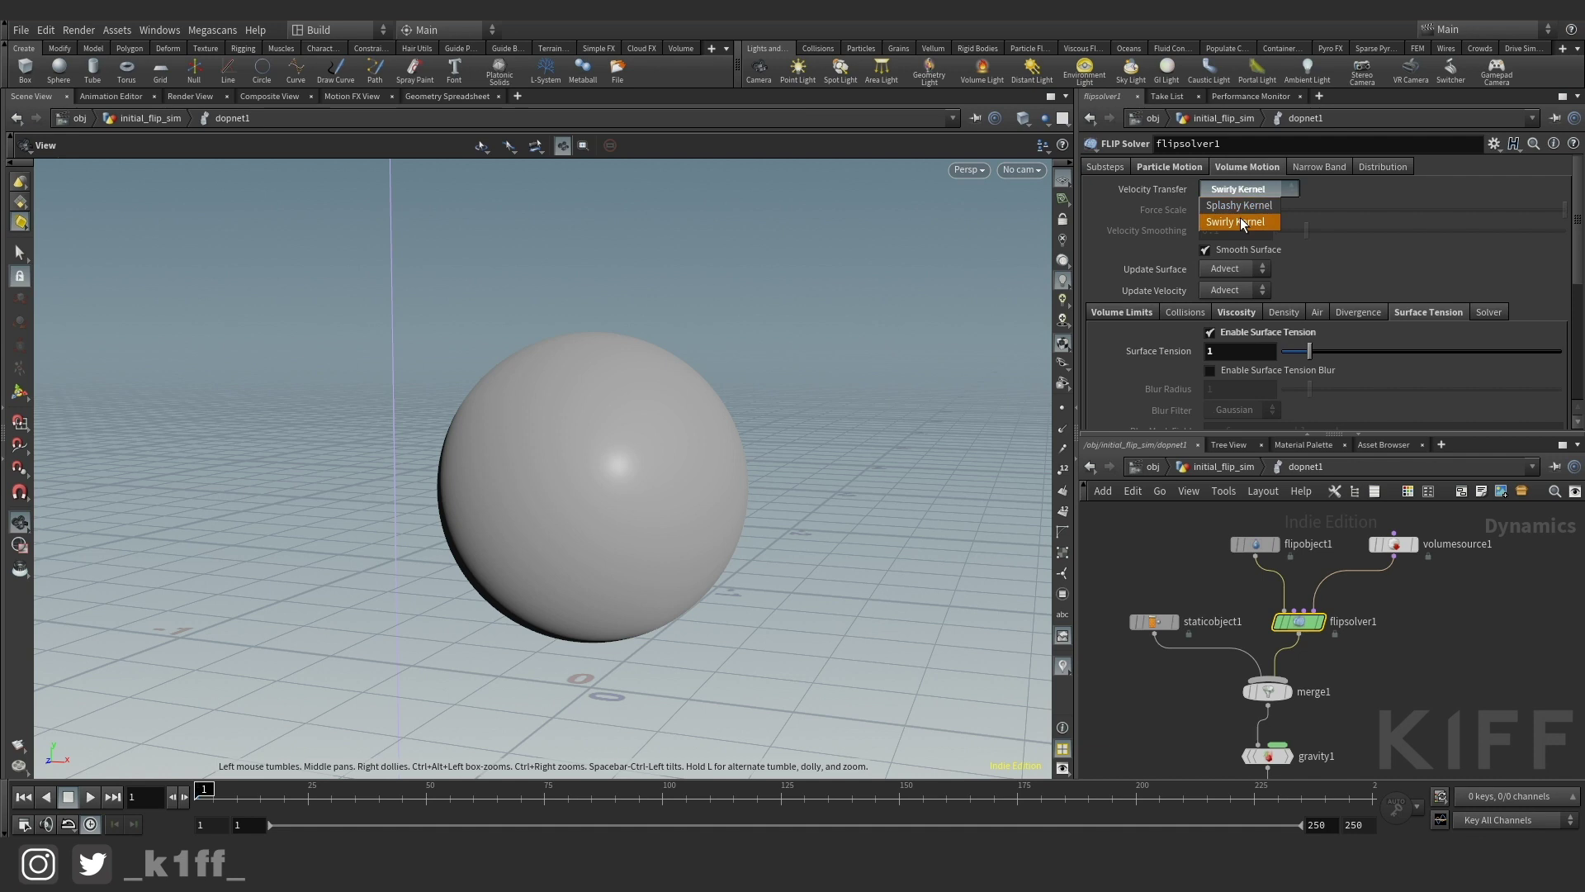
{"action": "left_click", "coordinate": [1240, 216]}
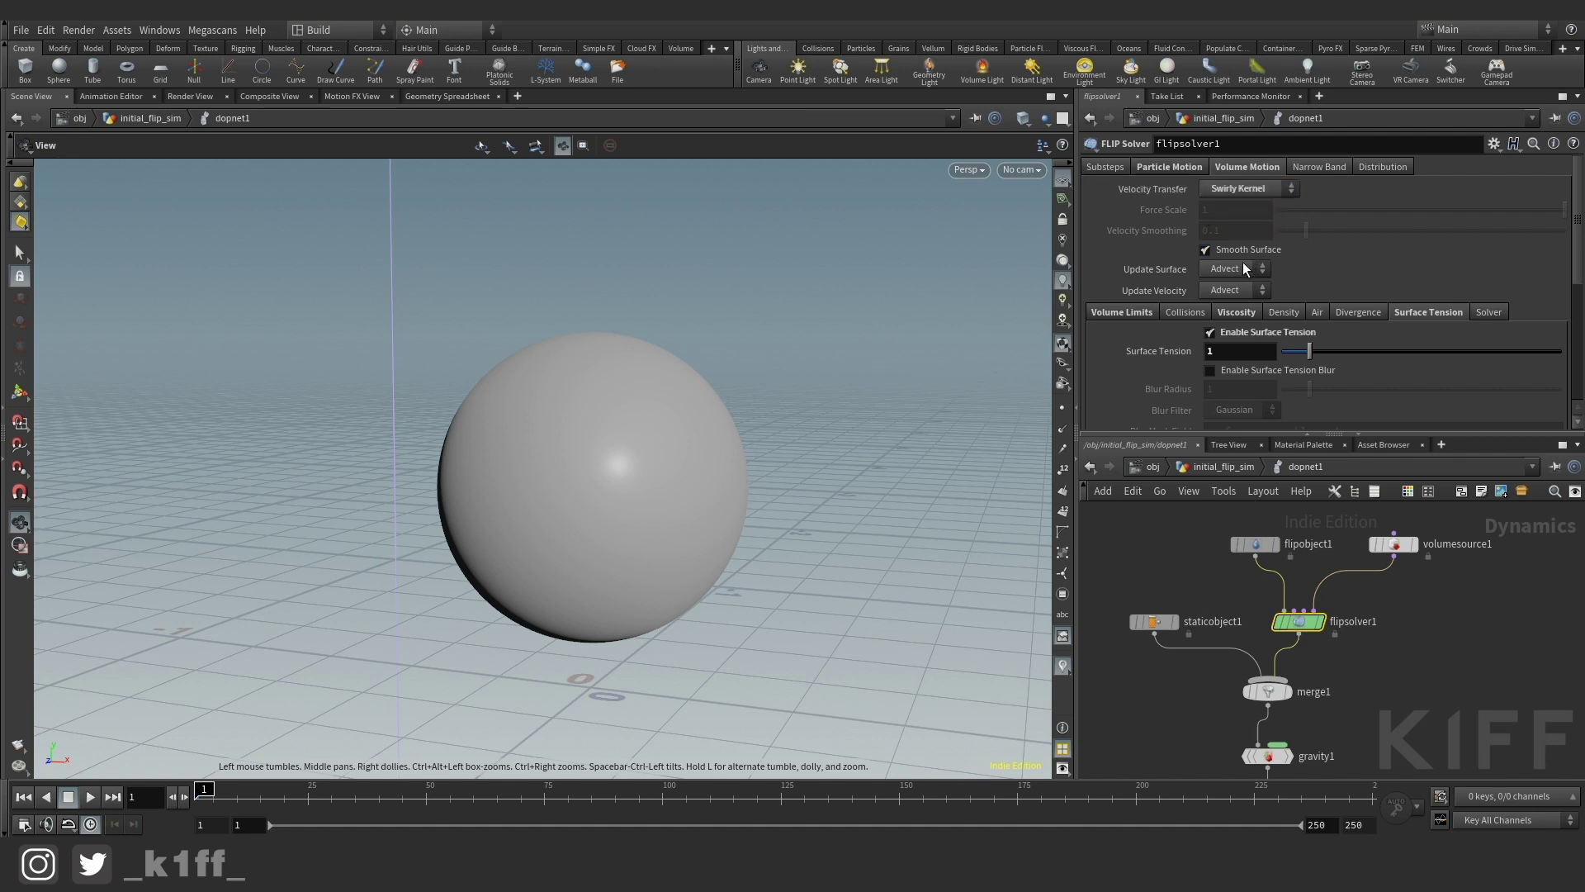
{"action": "scroll", "coordinate": [1241, 261], "scroll_direction": "down", "scroll_amount": 1}
Step: Inspect flipsolver1's Volume Limits and view the bounding box around the sphere and particles in the viewport
{"action": "left_click", "coordinate": [1135, 270]}
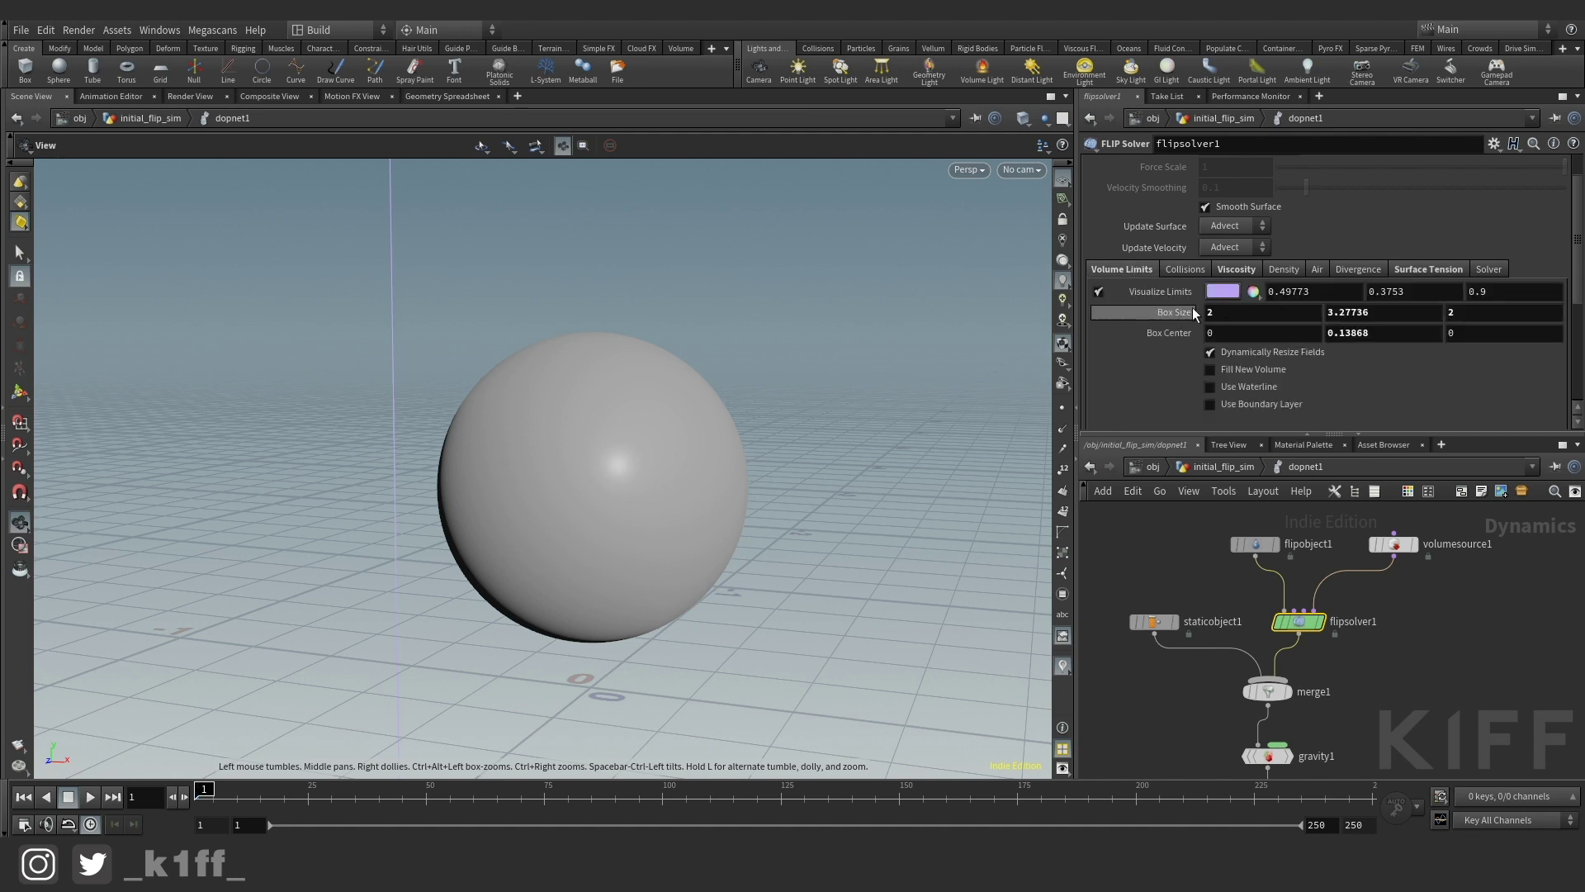
{"action": "key", "text": "Return"}
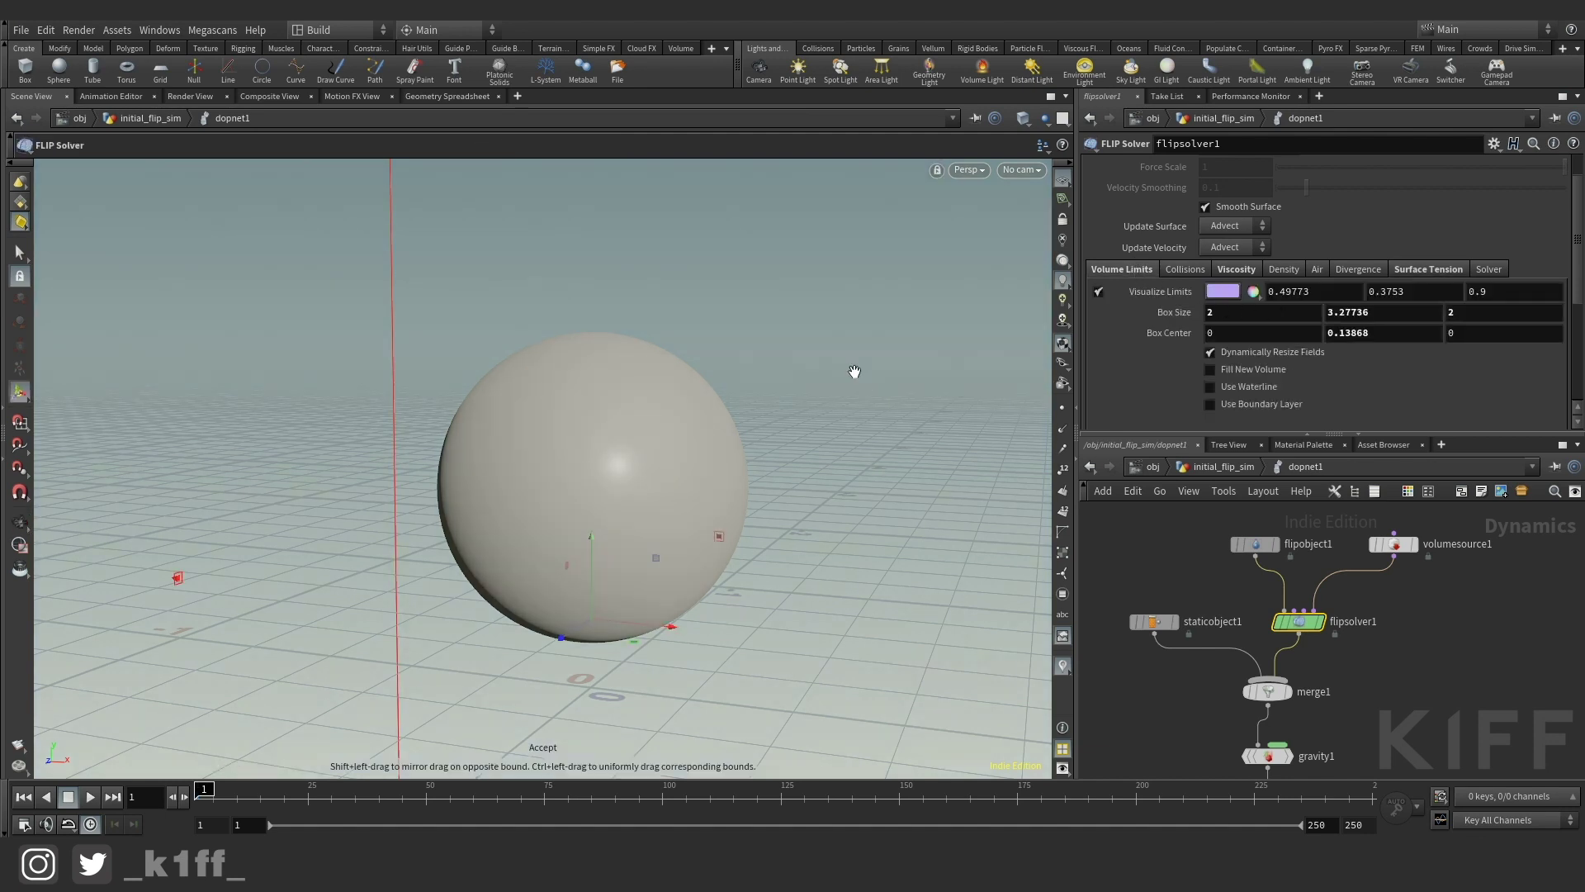
{"action": "scroll", "coordinate": [850, 379], "scroll_direction": "down", "scroll_amount": 3}
{"action": "left_click_drag", "start_coordinate": [838, 389], "coordinate": [449, 355], "text": "alt"}
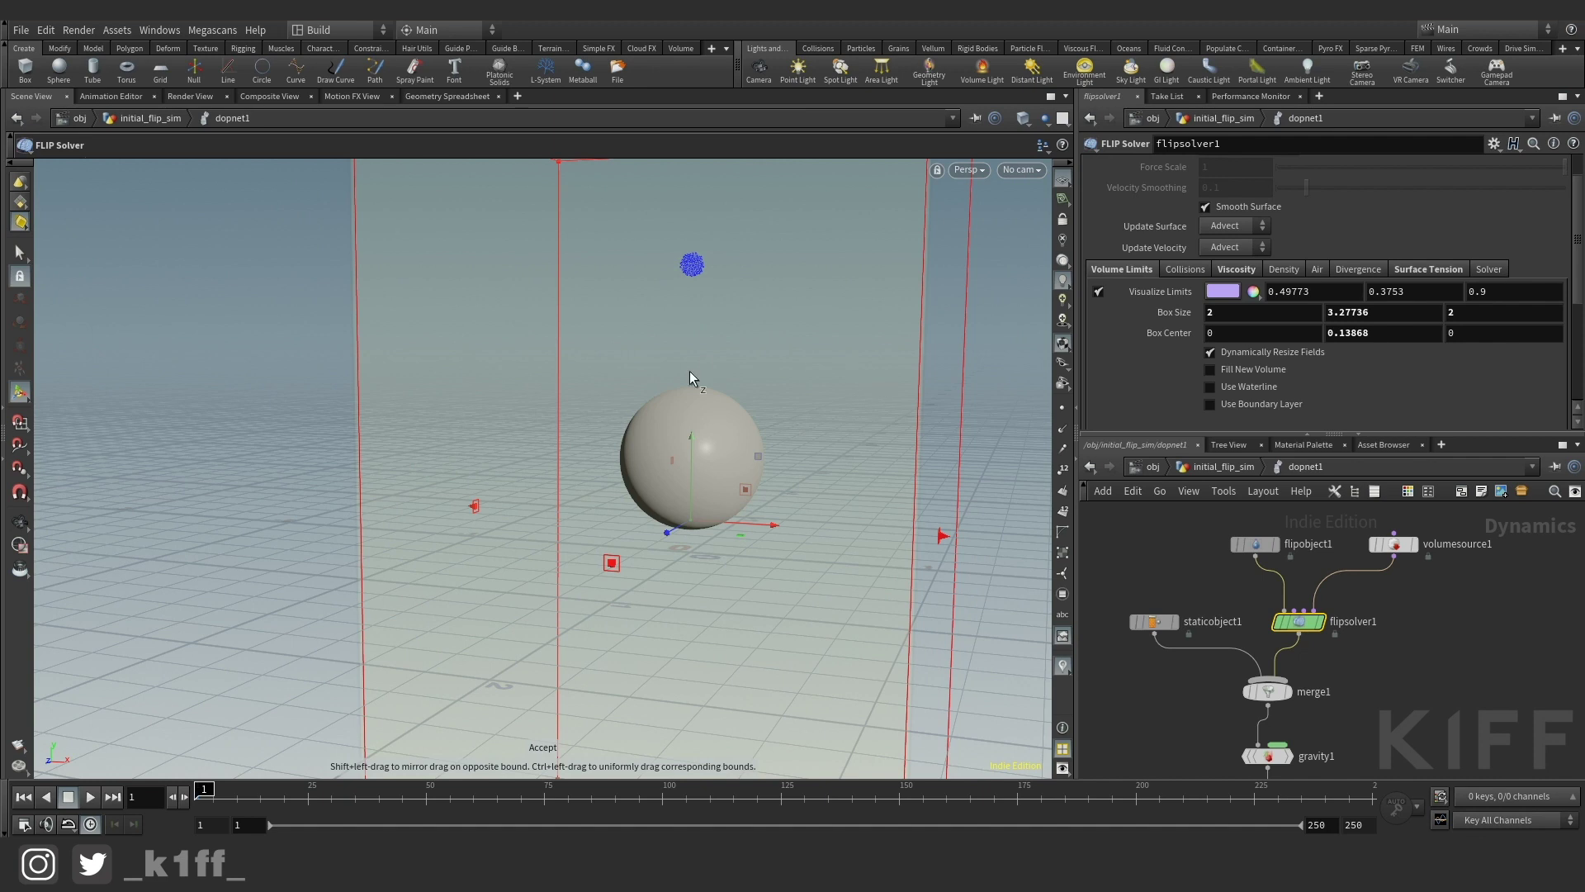
{"action": "key", "text": "Escape"}
{"action": "left_click_drag", "start_coordinate": [824, 425], "coordinate": [764, 363]}
{"action": "left_click_drag", "start_coordinate": [751, 421], "coordinate": [717, 442]}
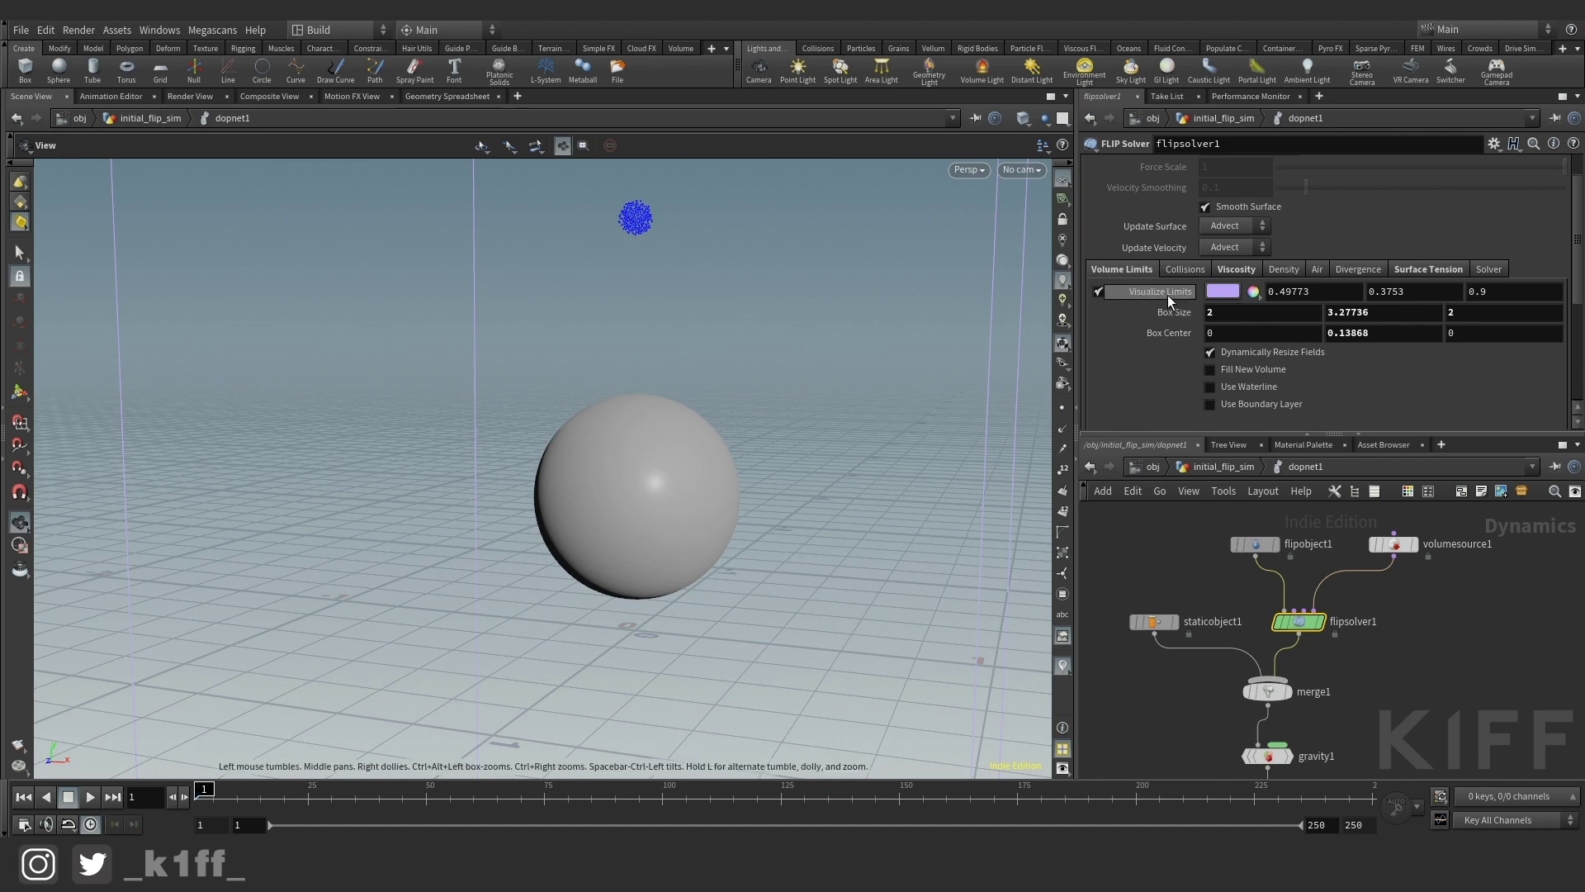
Step: Examine flipsolver1's Viscosity and Surface Tension settings, and revisit its Volume Limits and Particle Motion
{"action": "left_click", "coordinate": [1236, 270]}
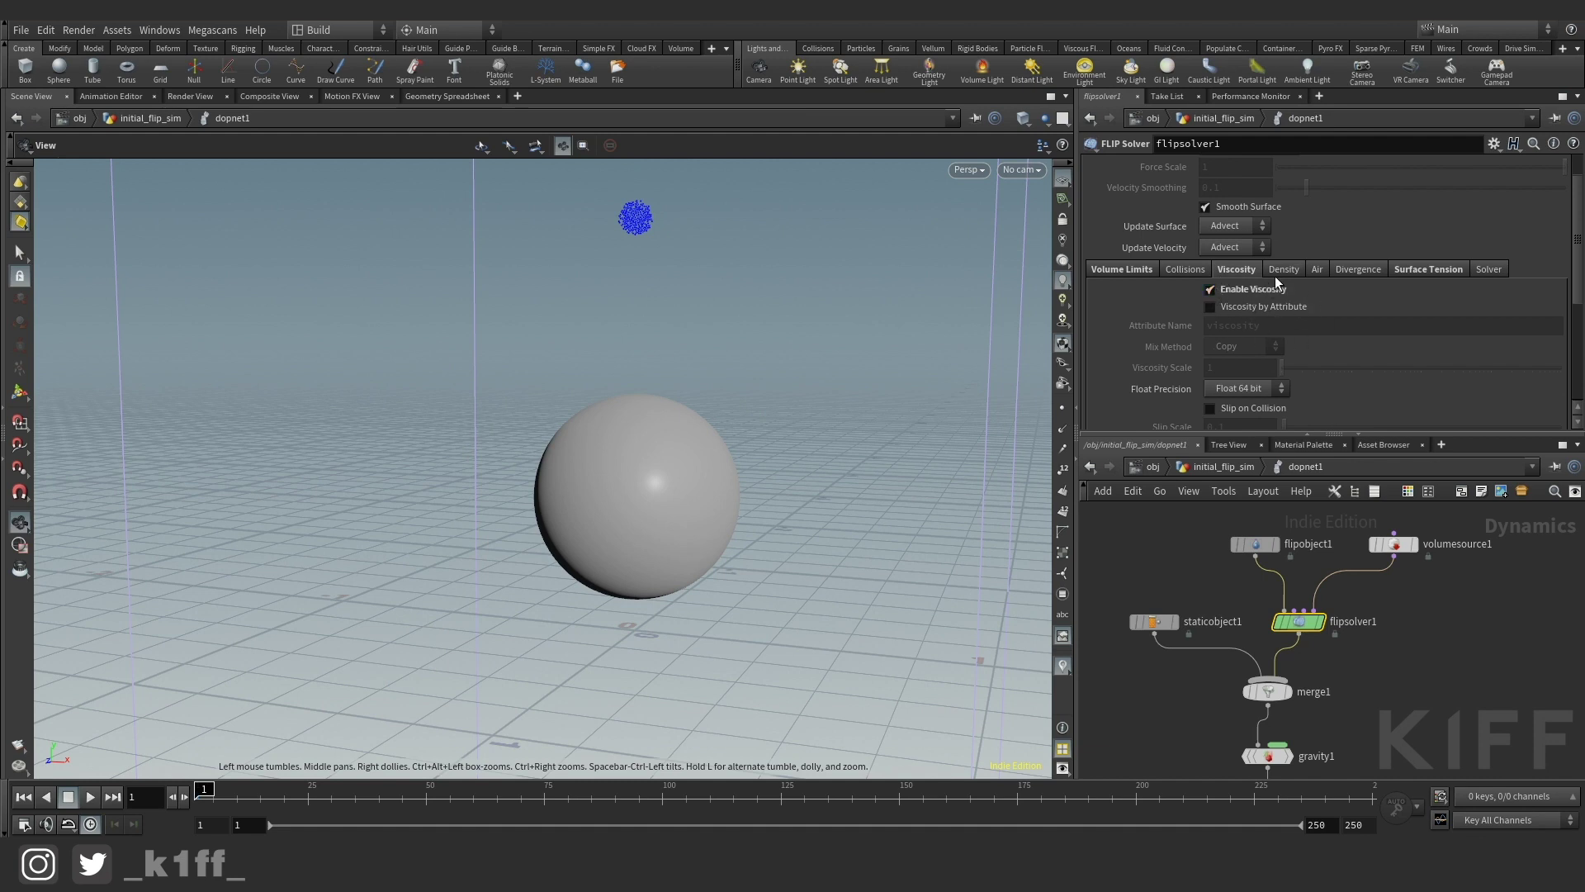
{"action": "scroll", "coordinate": [1289, 290], "scroll_direction": "up", "scroll_amount": 1}
{"action": "left_click", "coordinate": [1428, 312]}
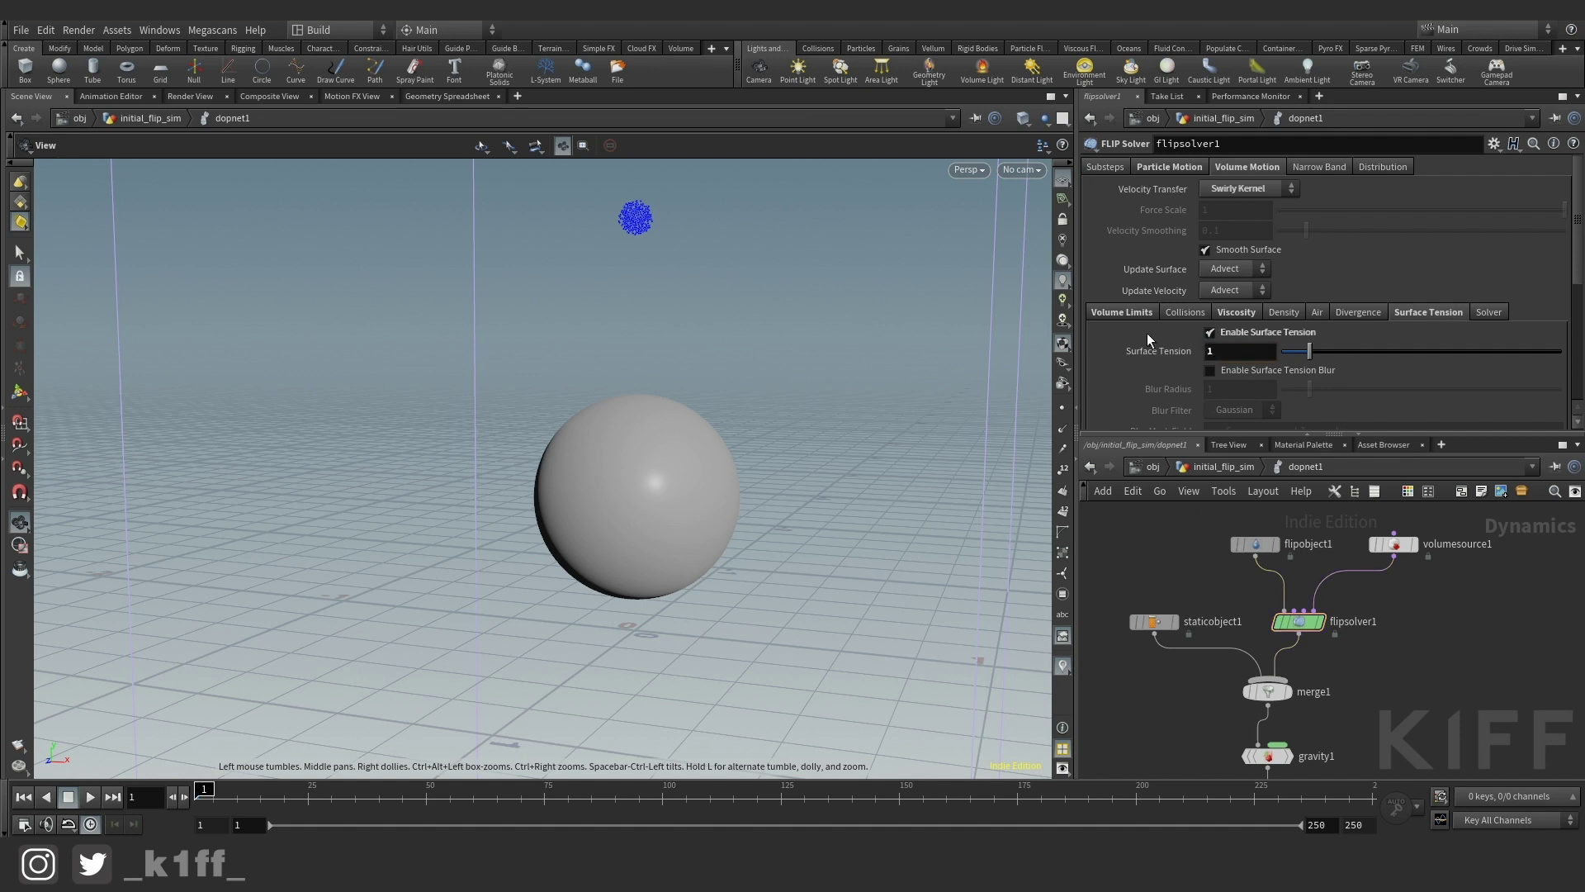
{"action": "left_click", "coordinate": [1123, 311]}
{"action": "left_click", "coordinate": [1199, 166]}
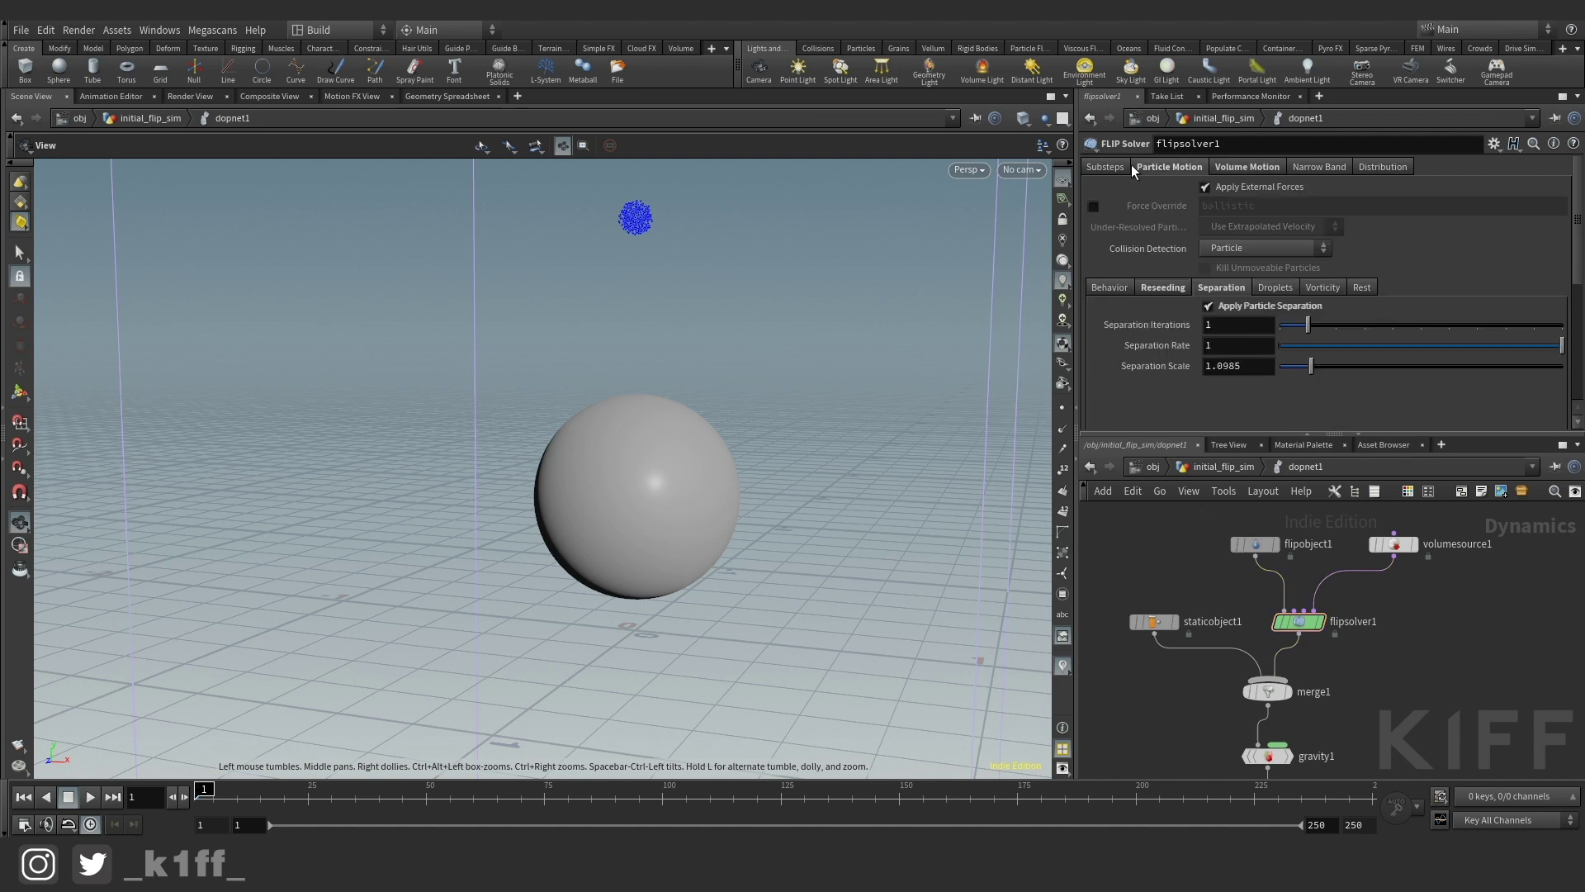
Step: Check the Particle Separation value and expression on flipobject1, and return to the initial_flip_sim network
{"action": "left_click_drag", "start_coordinate": [1301, 636], "coordinate": [1292, 634]}
{"action": "middle_click_drag", "start_coordinate": [1265, 598], "coordinate": [1271, 624]}
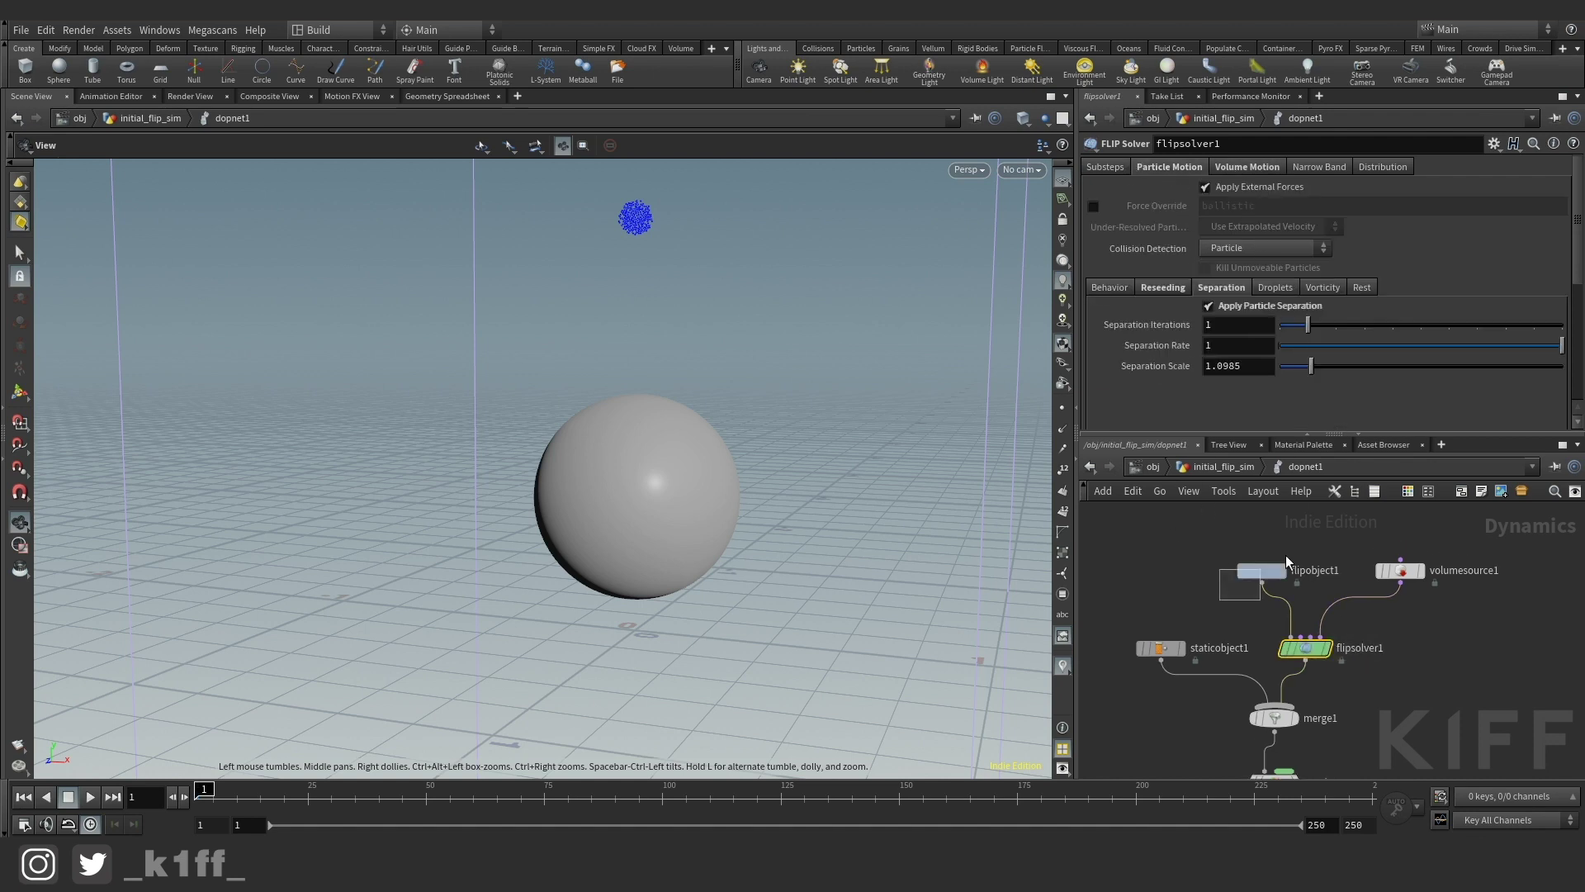
{"action": "left_click_drag", "start_coordinate": [1285, 555], "coordinate": [1288, 553]}
{"action": "left_click", "coordinate": [1106, 310]}
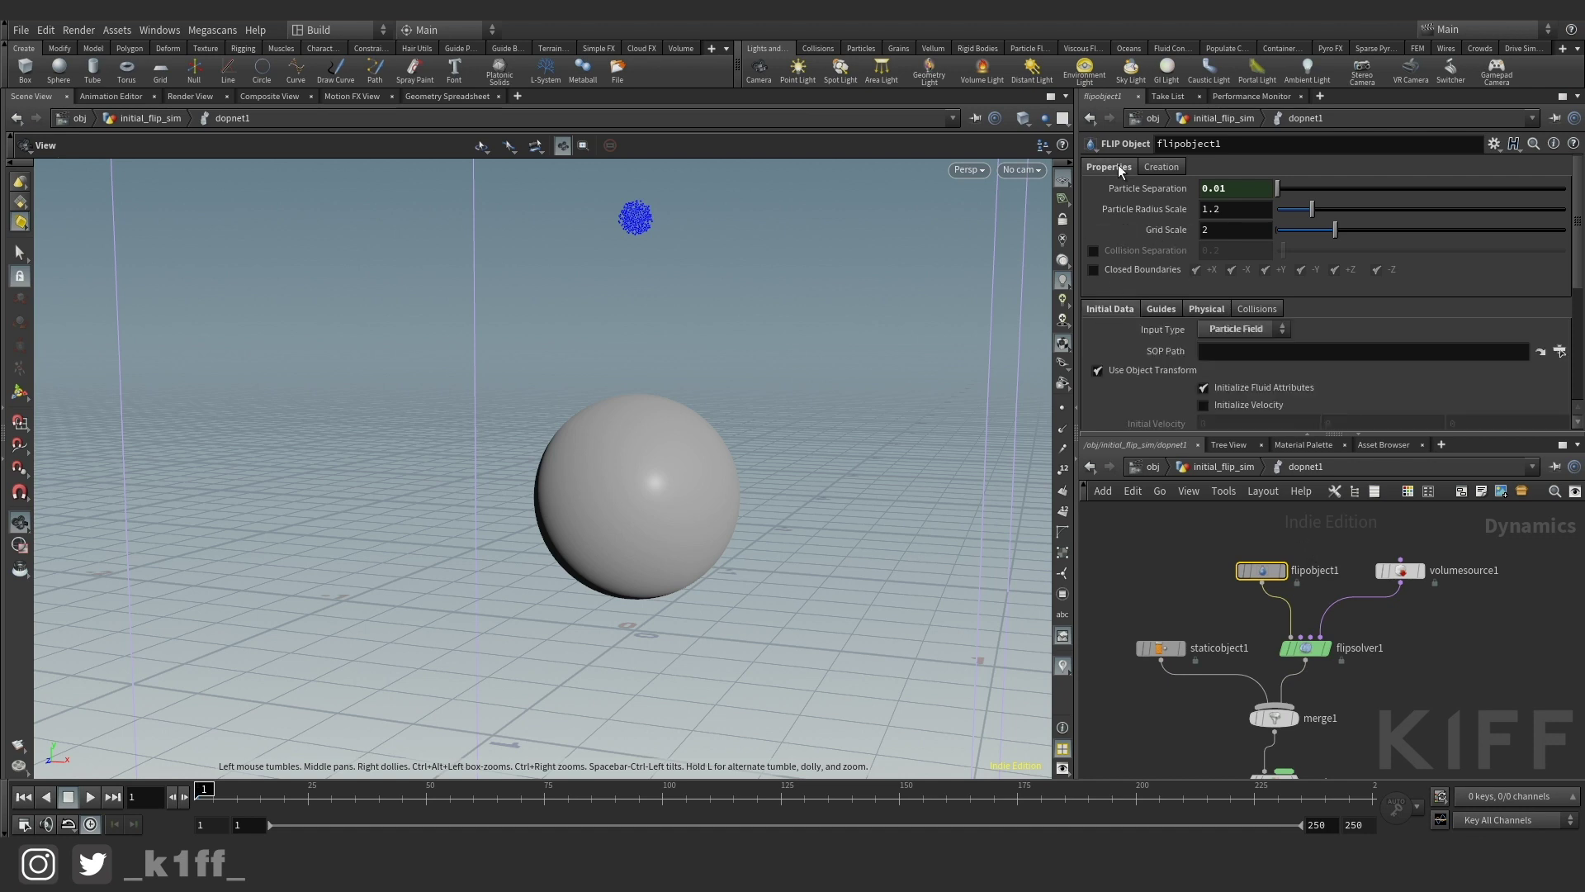
{"action": "left_click", "coordinate": [1156, 191]}
{"action": "left_click", "coordinate": [1157, 191]}
{"action": "left_click", "coordinate": [1221, 467]}
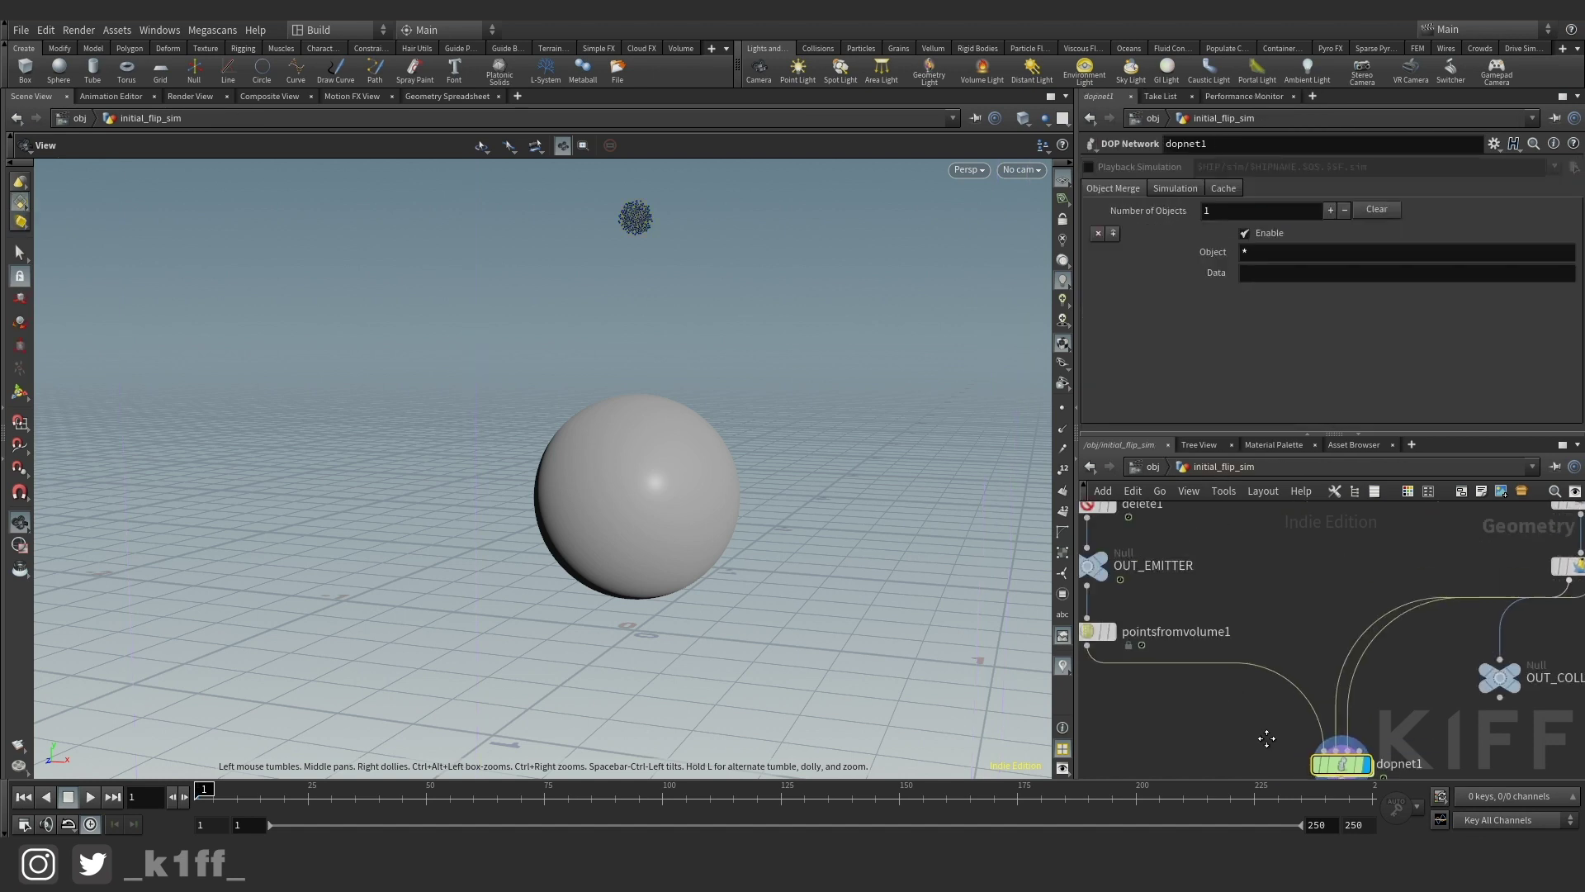
Step: Go back inside dopnet1 and check the Particle Separation value and expression on flipobject1
{"action": "left_click", "coordinate": [1168, 624]}
{"action": "left_click", "coordinate": [1486, 733]}
{"action": "key", "text": "Return"}
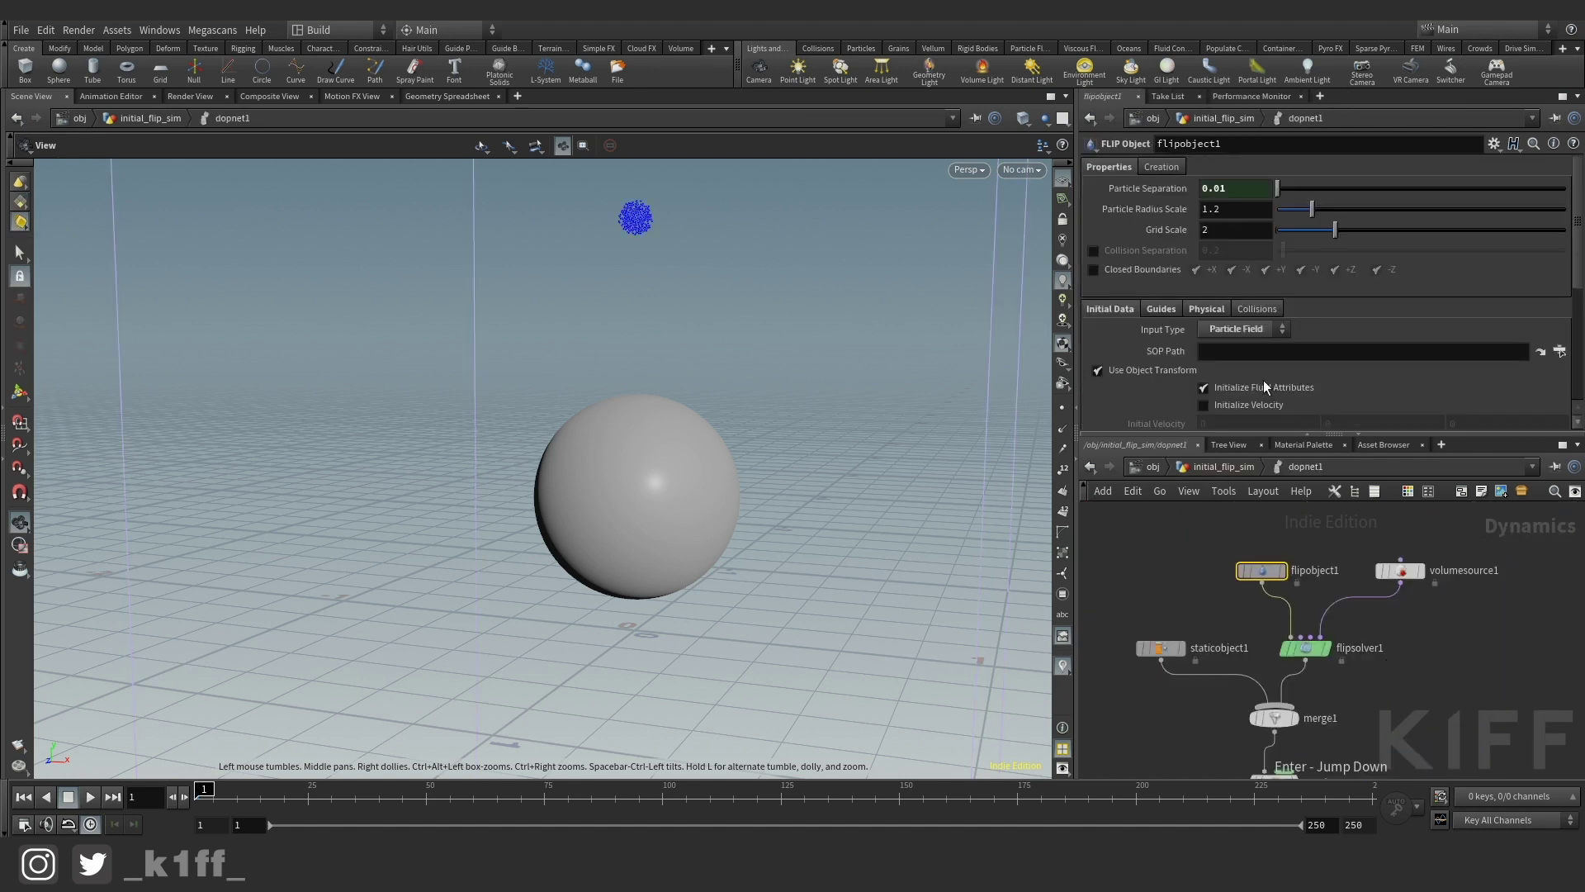
{"action": "left_click", "coordinate": [1166, 192]}
{"action": "left_click", "coordinate": [1173, 193]}
Step: Browse flipobject1's guide settings and bring up the visualization options for its particles
{"action": "scroll", "coordinate": [1121, 313], "scroll_direction": "down", "scroll_amount": 2}
{"action": "left_click", "coordinate": [1212, 246]}
{"action": "left_click", "coordinate": [1238, 246]}
{"action": "left_click", "coordinate": [1340, 266]}
{"action": "left_click", "coordinate": [1163, 518]}
{"action": "left_click", "coordinate": [1159, 223]}
{"action": "left_click", "coordinate": [1150, 243]}
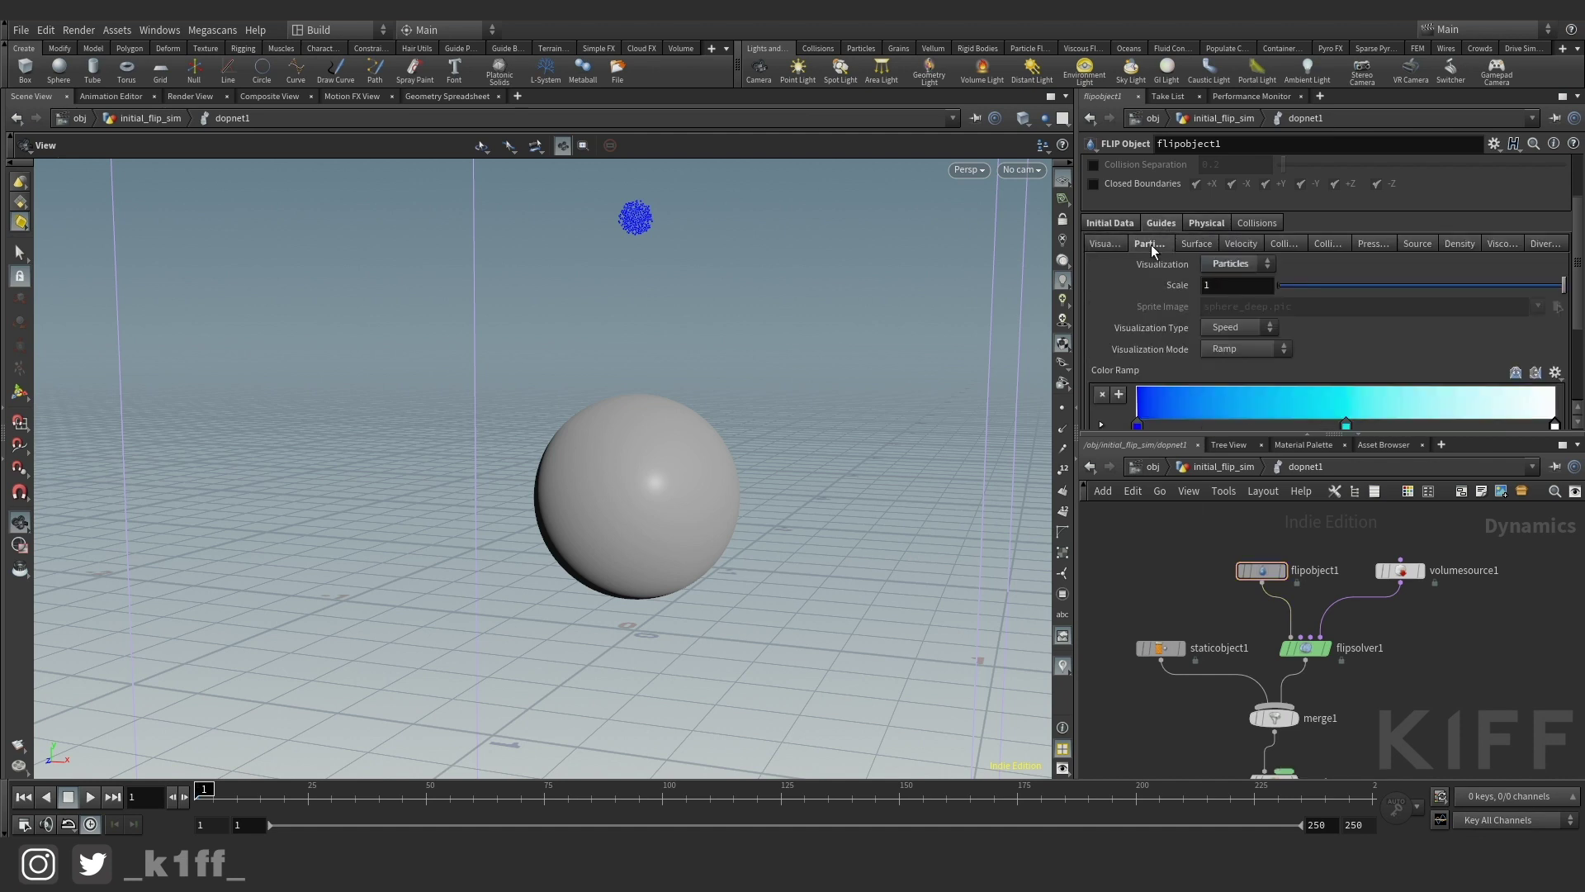
Step: Preview flipobject1's particles with the Sprites visualization in the viewport and restore it to Particles
{"action": "left_click", "coordinate": [1215, 263]}
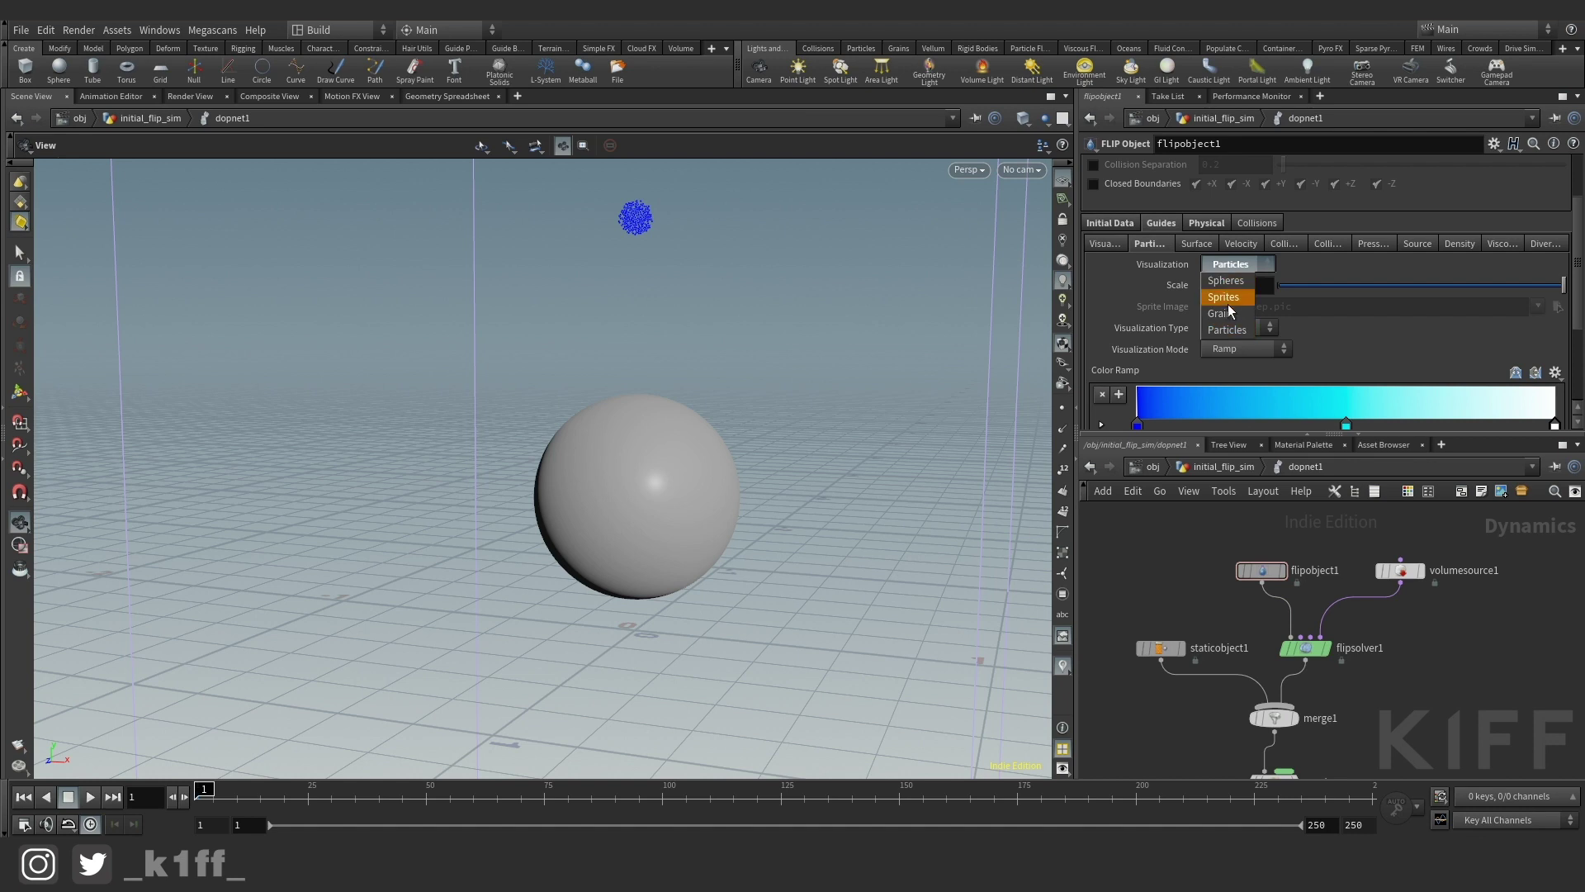
{"action": "left_click", "coordinate": [1236, 302]}
{"action": "left_click_drag", "start_coordinate": [630, 230], "coordinate": [668, 347]}
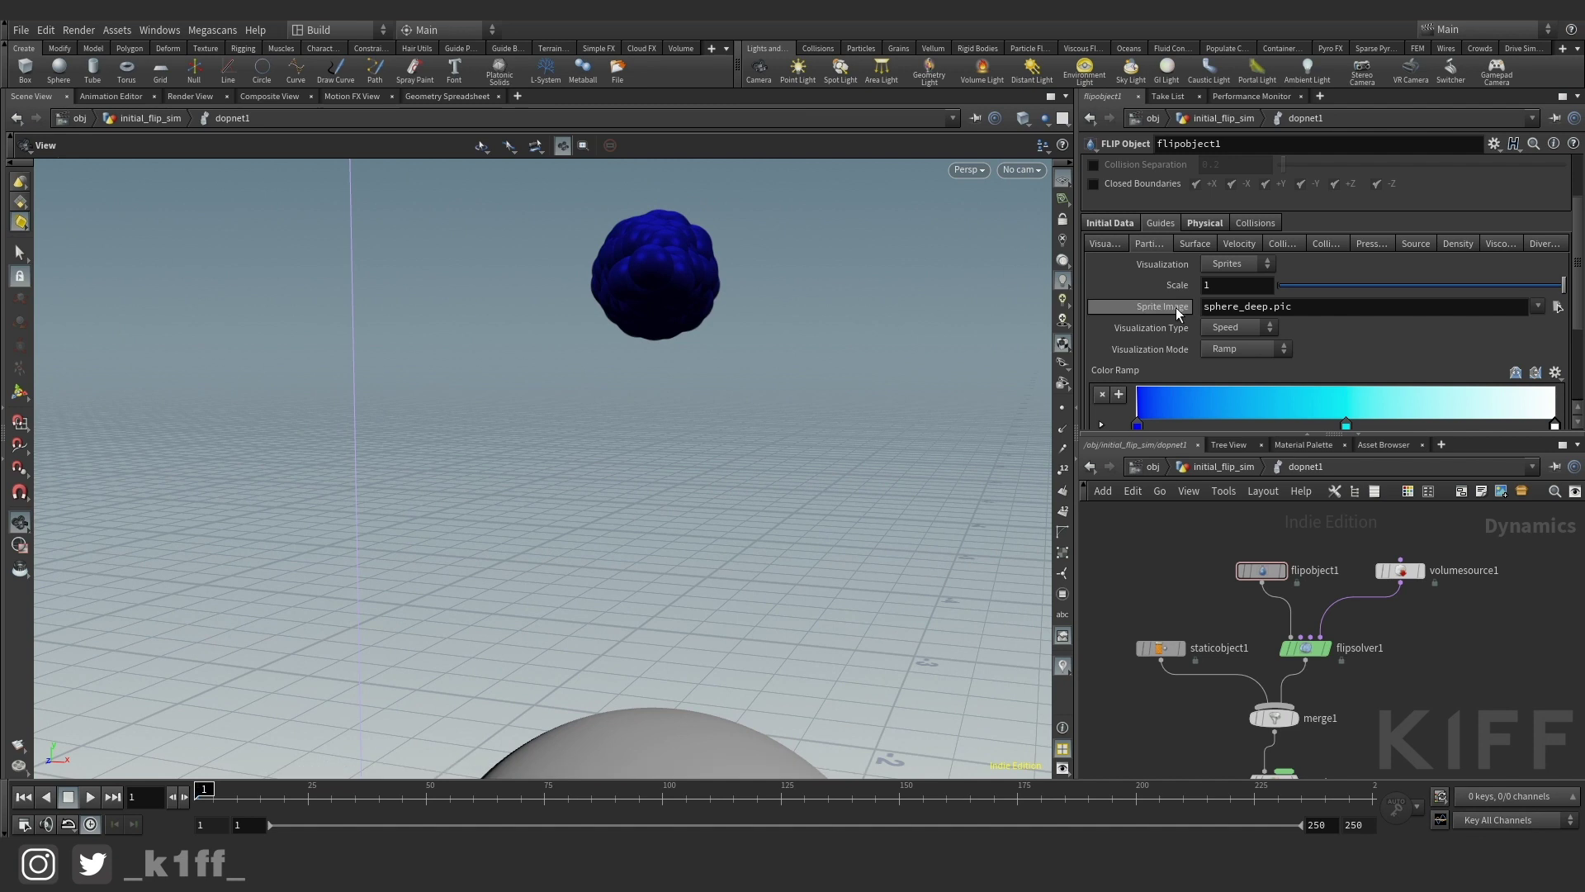
{"action": "left_click", "coordinate": [1234, 268]}
{"action": "left_click", "coordinate": [1226, 330]}
{"action": "left_click_drag", "start_coordinate": [826, 314], "coordinate": [744, 336]}
Step: Examine flipobject1's Physical settings, including Density and Viscosity
{"action": "left_click", "coordinate": [1160, 223]}
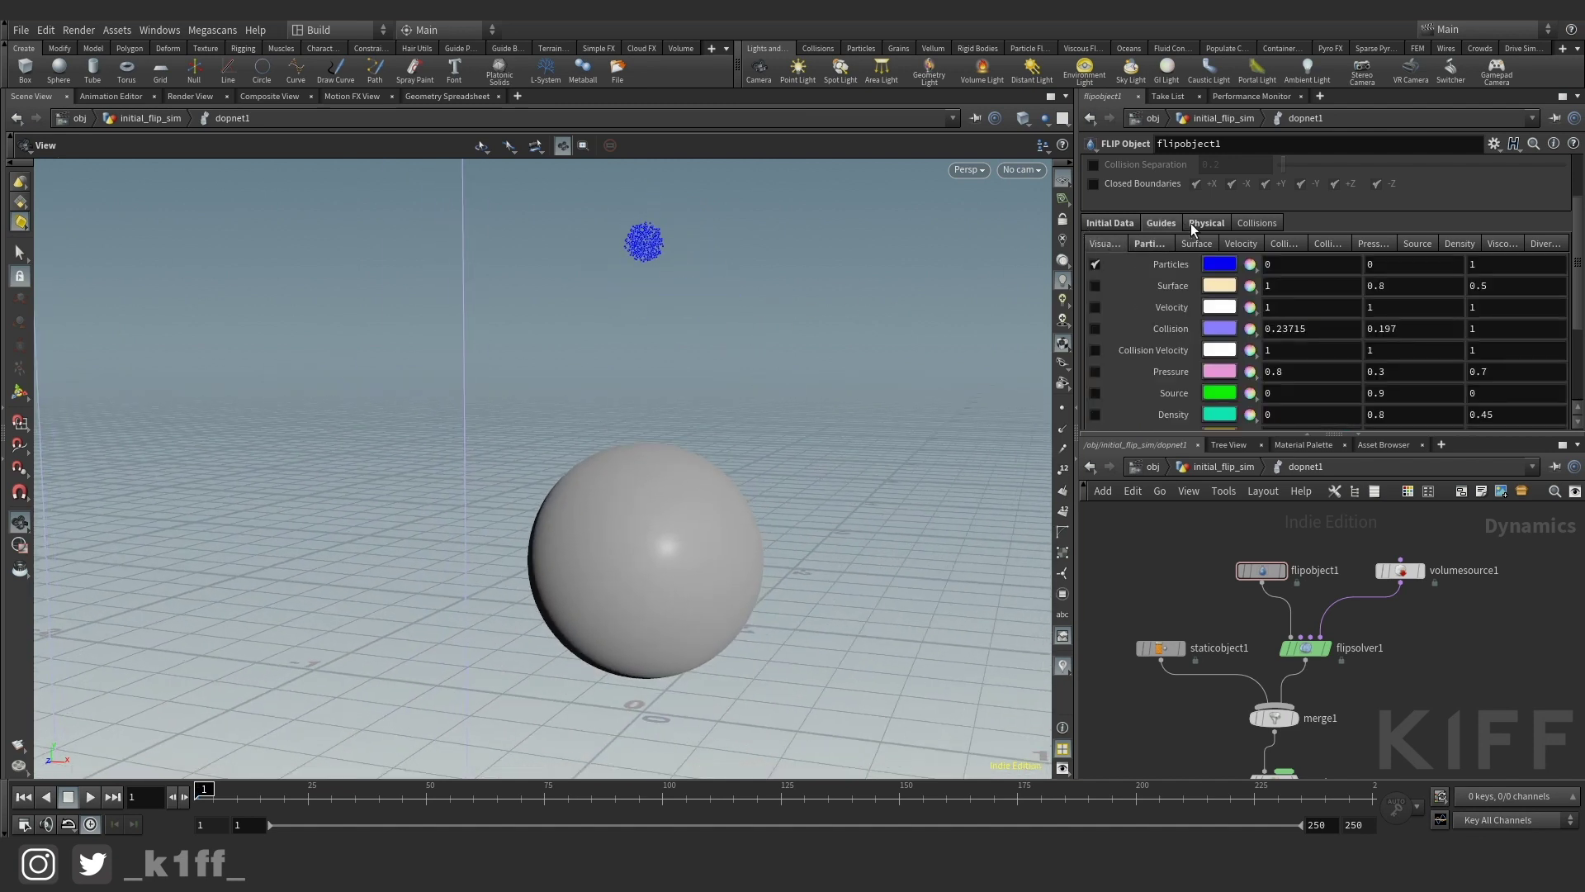
{"action": "left_click", "coordinate": [1203, 223]}
{"action": "key", "text": "Return"}
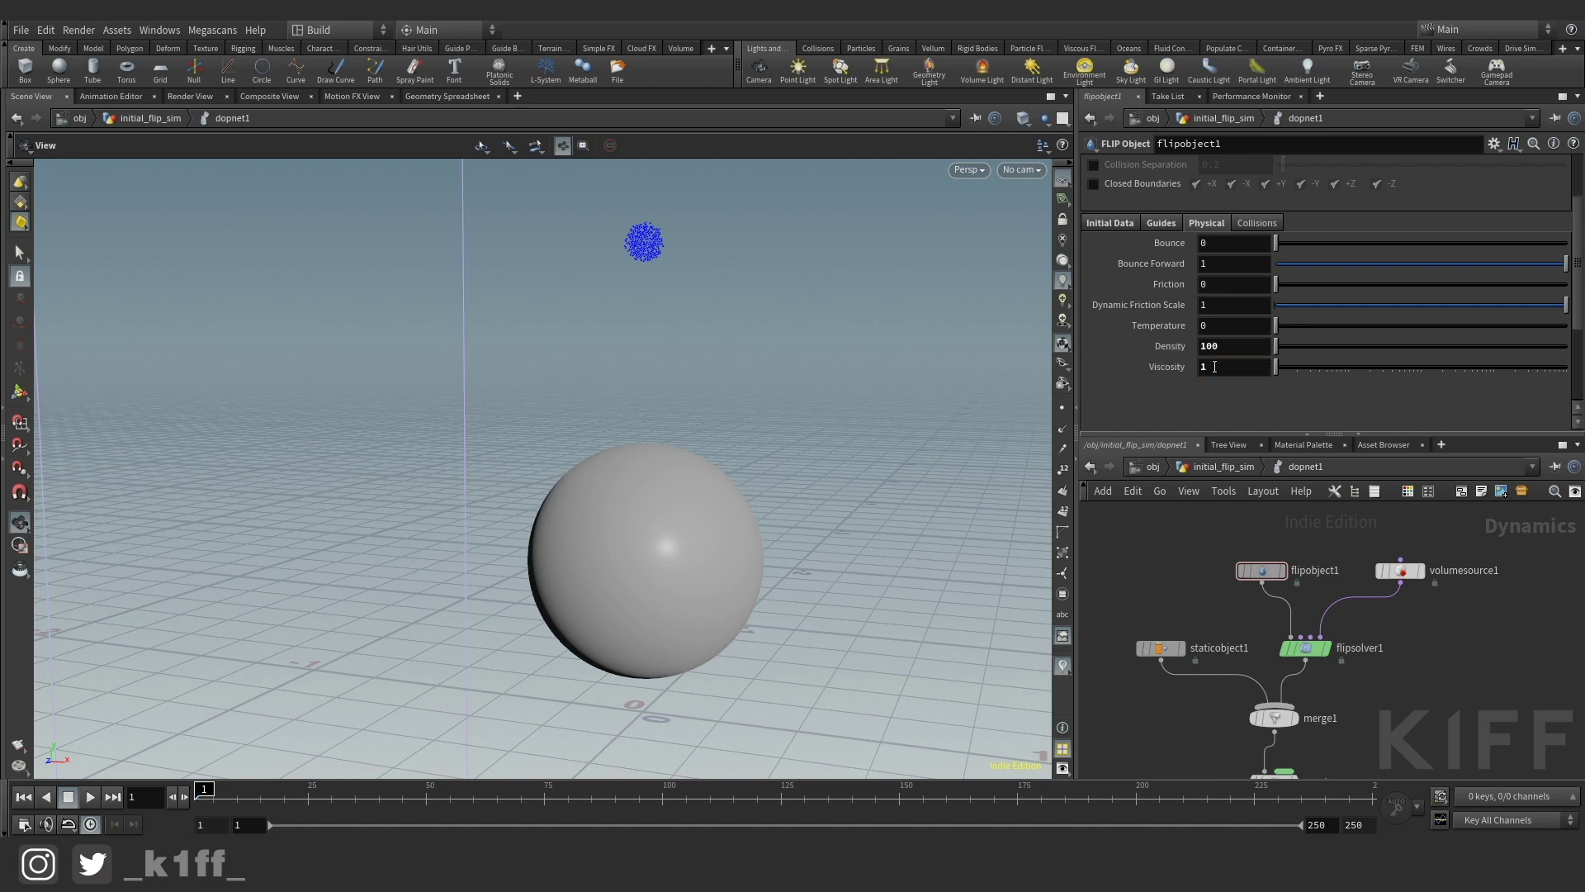
{"action": "scroll", "coordinate": [1189, 359], "scroll_direction": "up", "scroll_amount": 4}
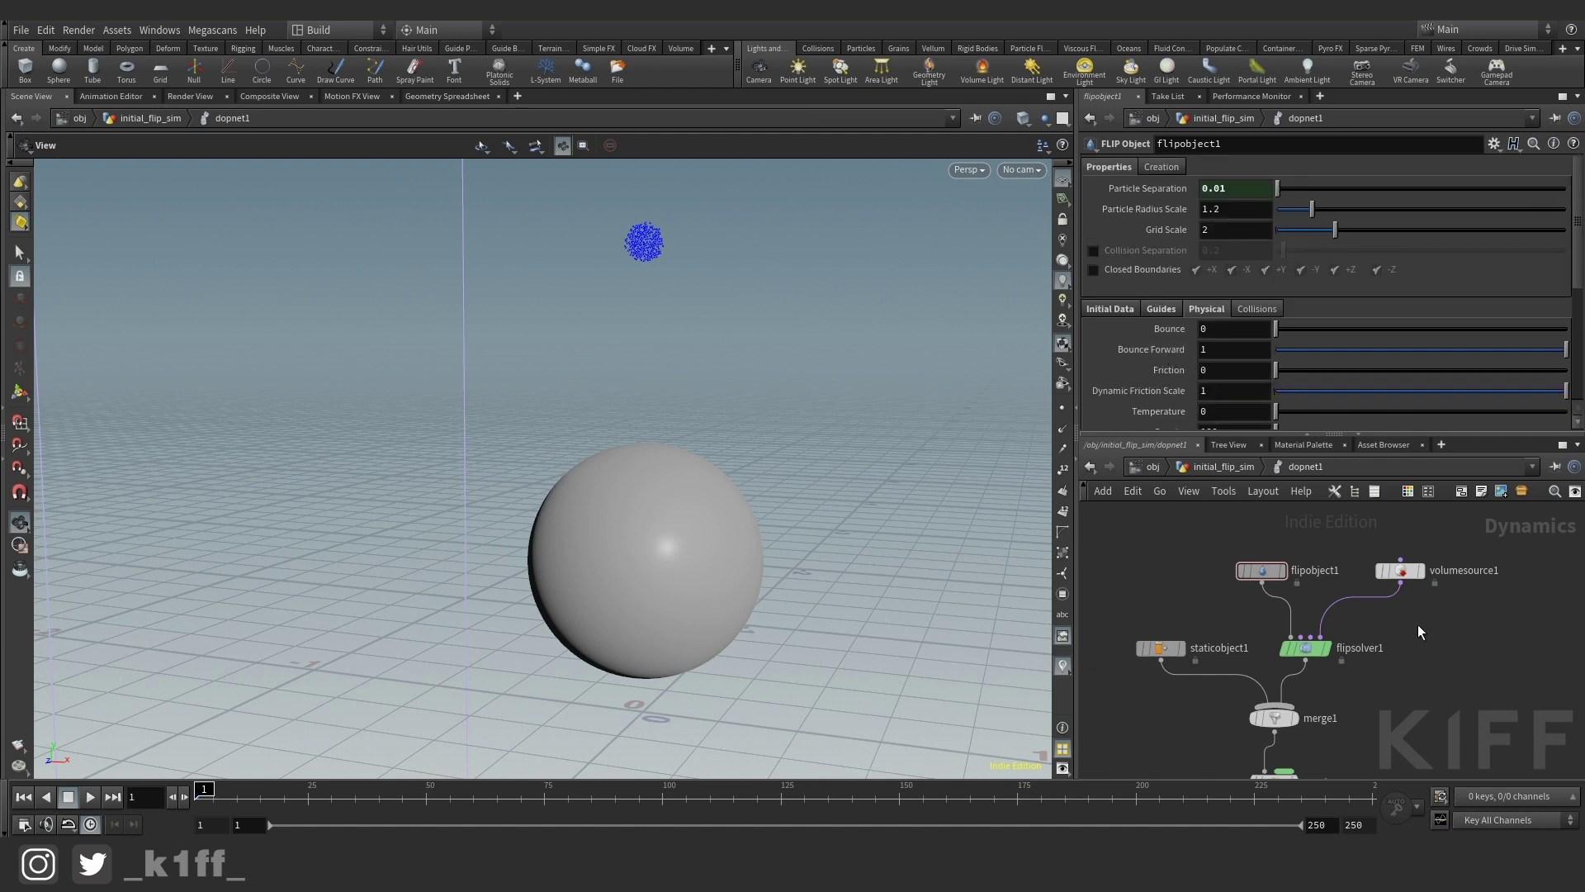
Step: Inspect volumesource1's Initialize and Input settings and the source and target fields of its volume operation
{"action": "middle_click_drag", "start_coordinate": [1418, 624], "coordinate": [1421, 619]}
{"action": "left_click_drag", "start_coordinate": [1457, 638], "coordinate": [1379, 522]}
{"action": "middle_click_drag", "start_coordinate": [1417, 597], "coordinate": [1418, 631]}
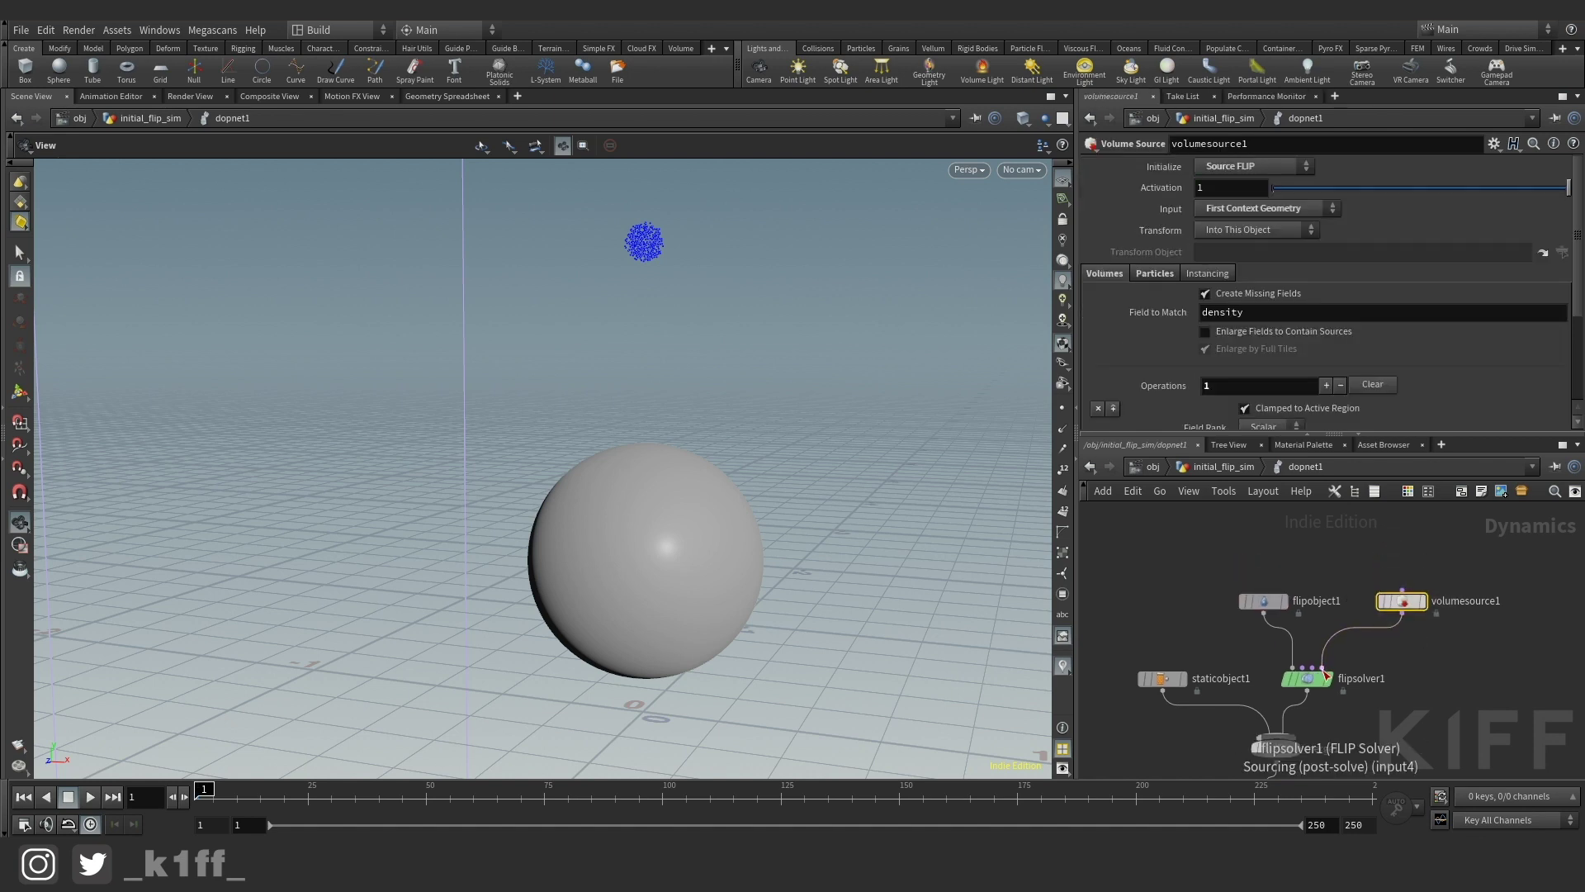
{"action": "left_click", "coordinate": [1245, 166]}
{"action": "left_click", "coordinate": [1245, 166]}
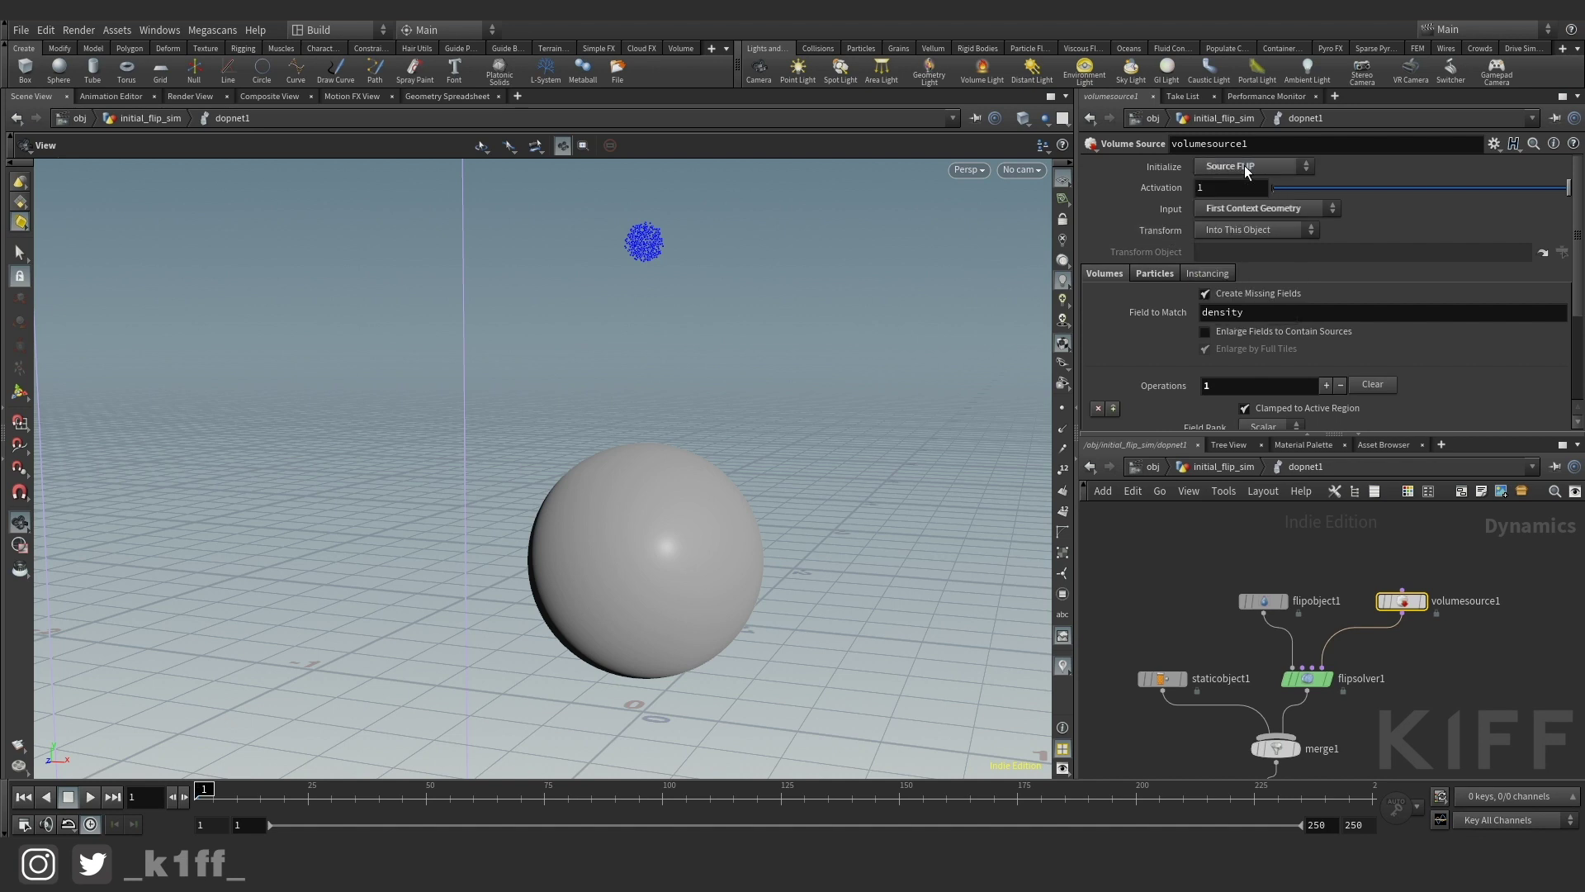
{"action": "left_click", "coordinate": [1204, 209]}
{"action": "left_click", "coordinate": [1237, 211]}
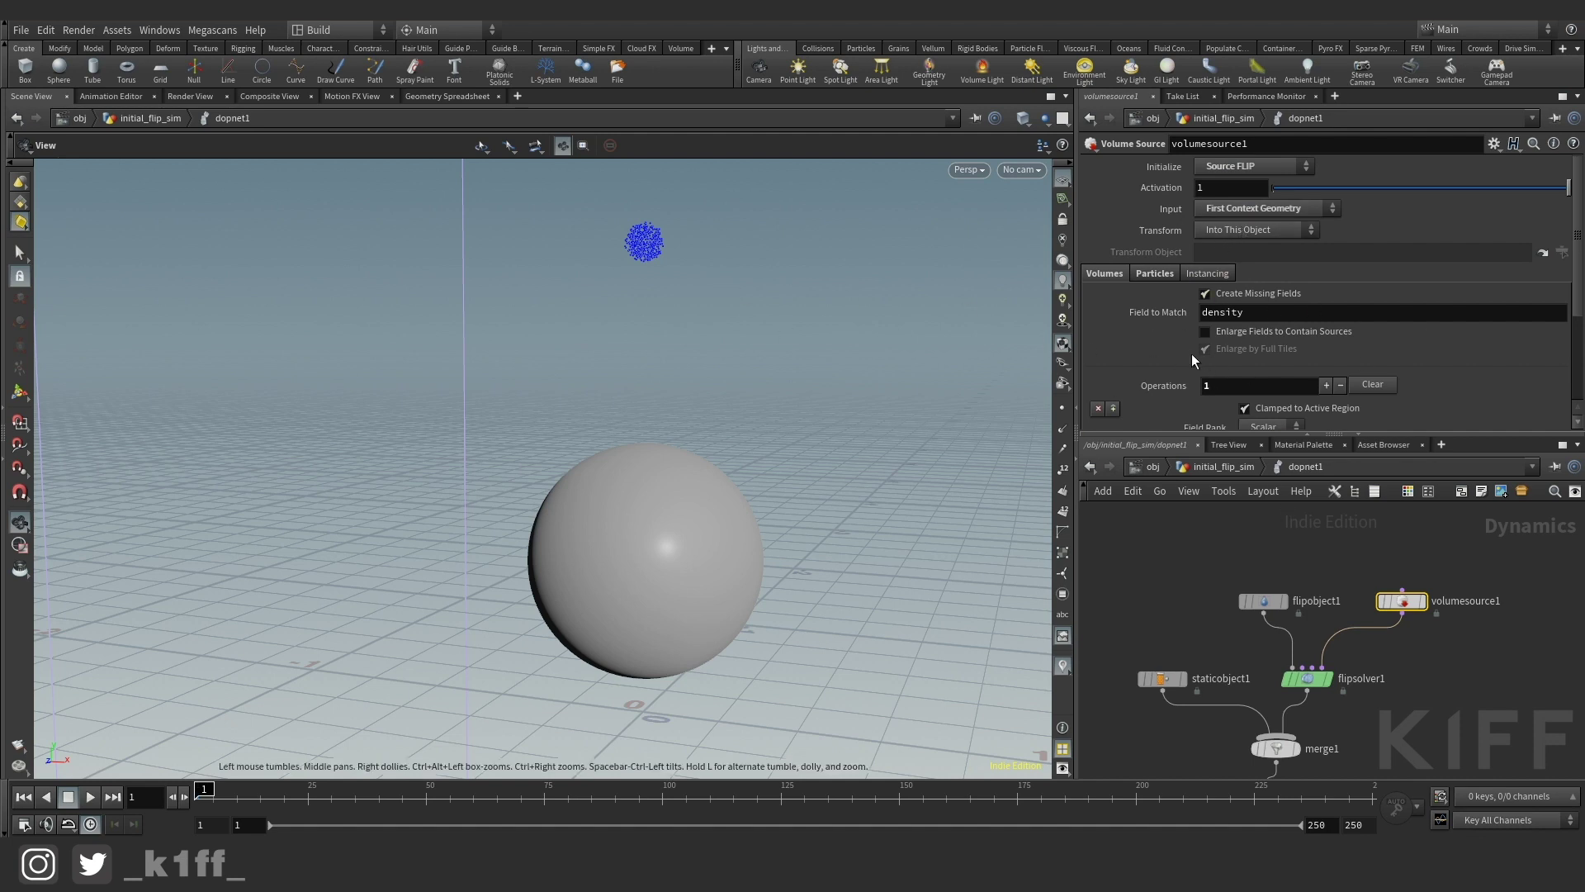
{"action": "scroll", "coordinate": [1181, 333], "scroll_direction": "down", "scroll_amount": 4}
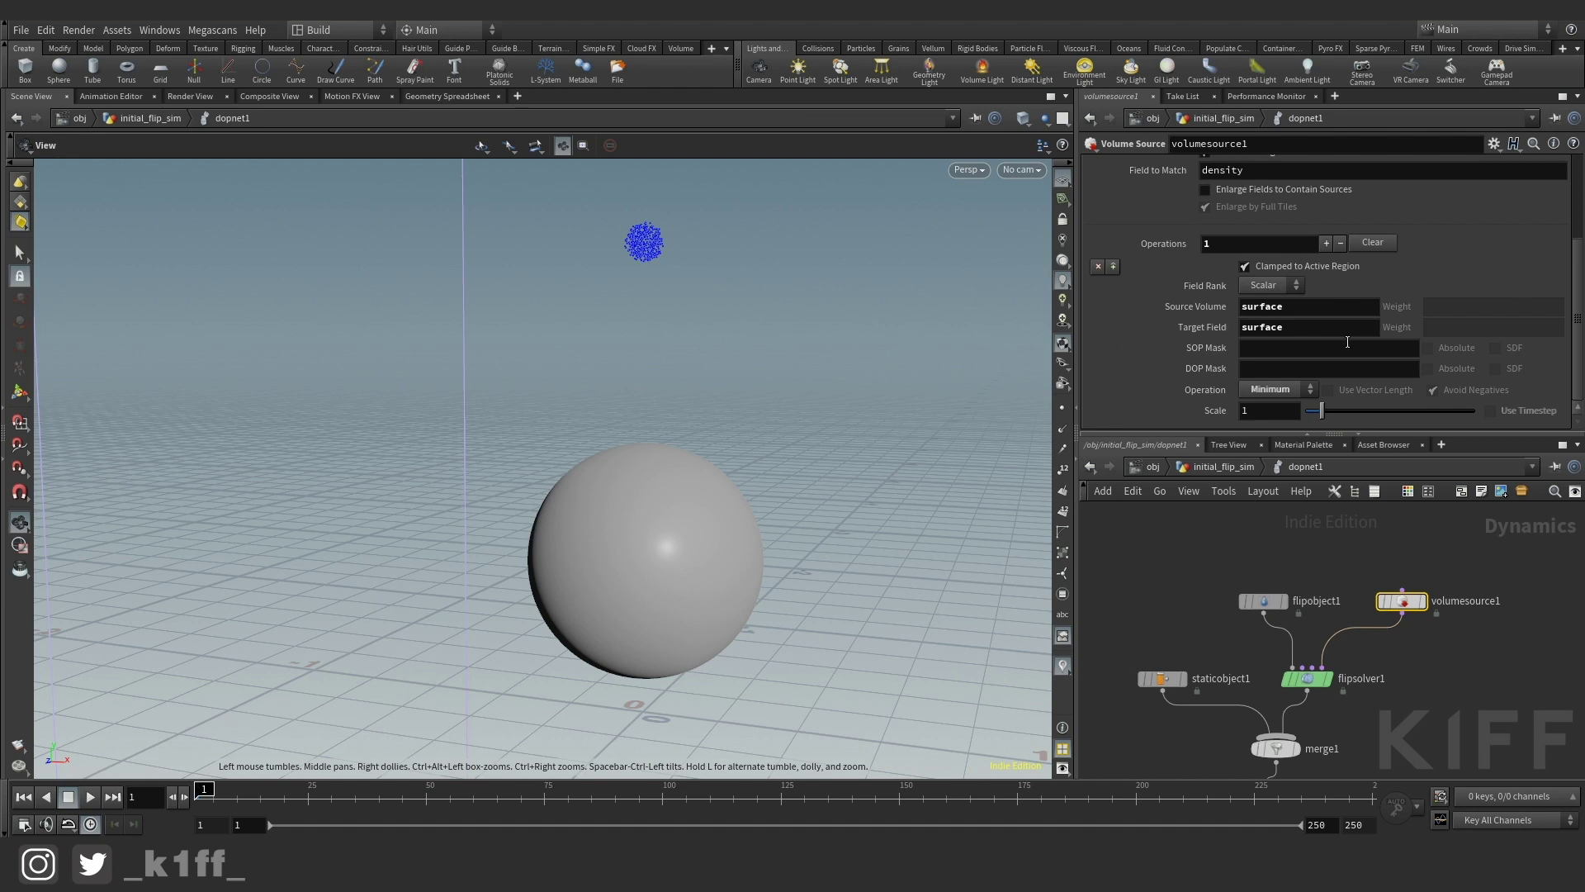
{"action": "scroll", "coordinate": [1186, 299], "scroll_direction": "up", "scroll_amount": 3}
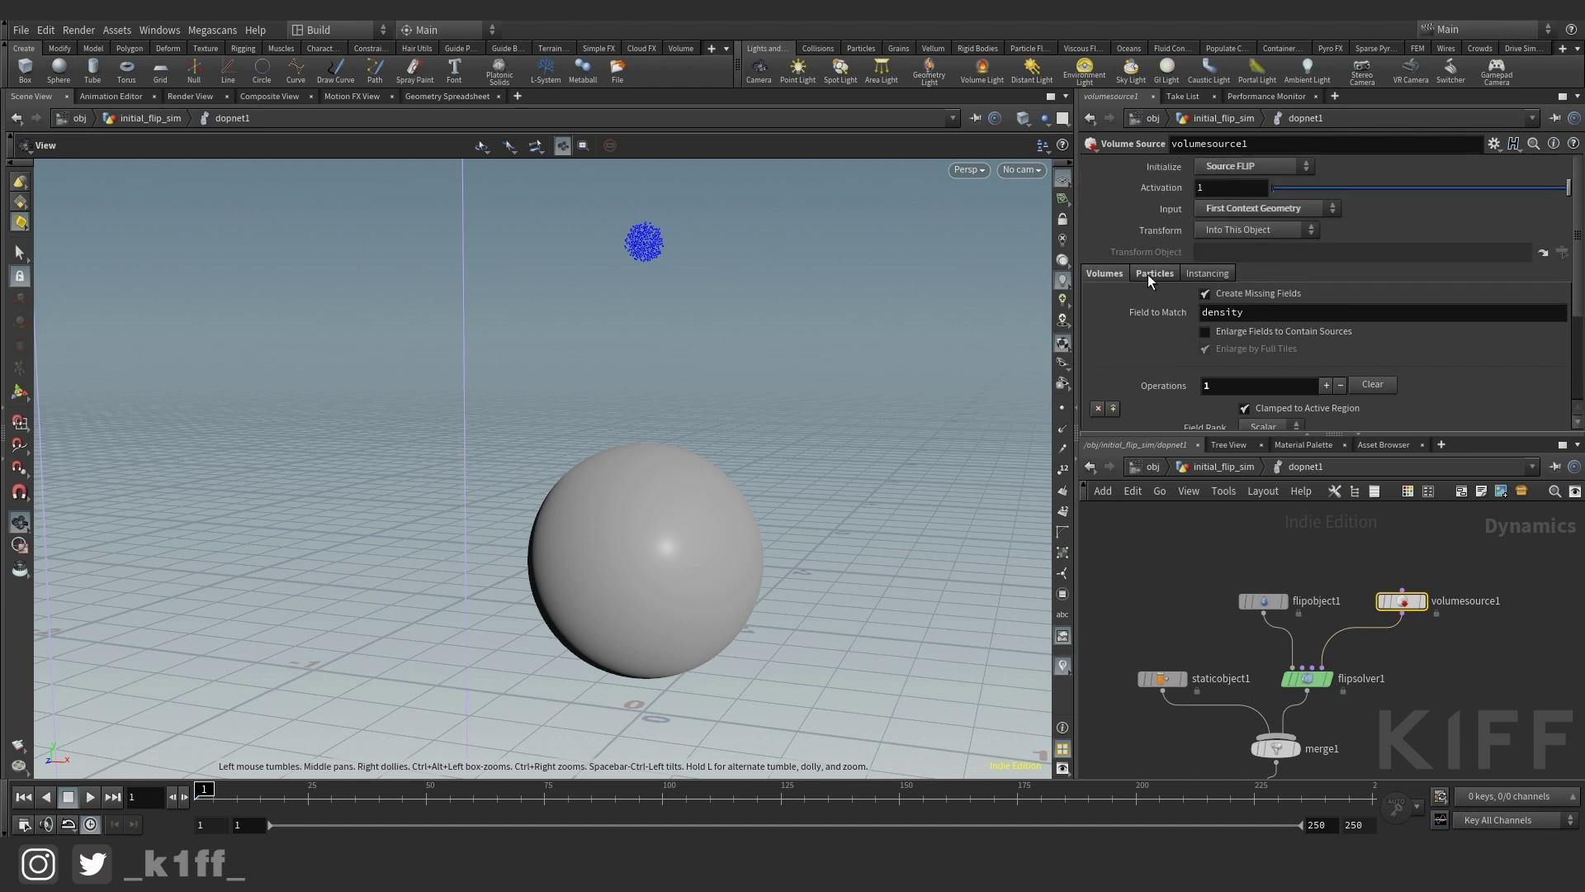
Step: Compare the particle Group on volumesource1 with the Output Group on pointsfromvolume1
{"action": "left_click", "coordinate": [1147, 274]}
{"action": "scroll", "coordinate": [1246, 330], "scroll_direction": "up", "scroll_amount": 1}
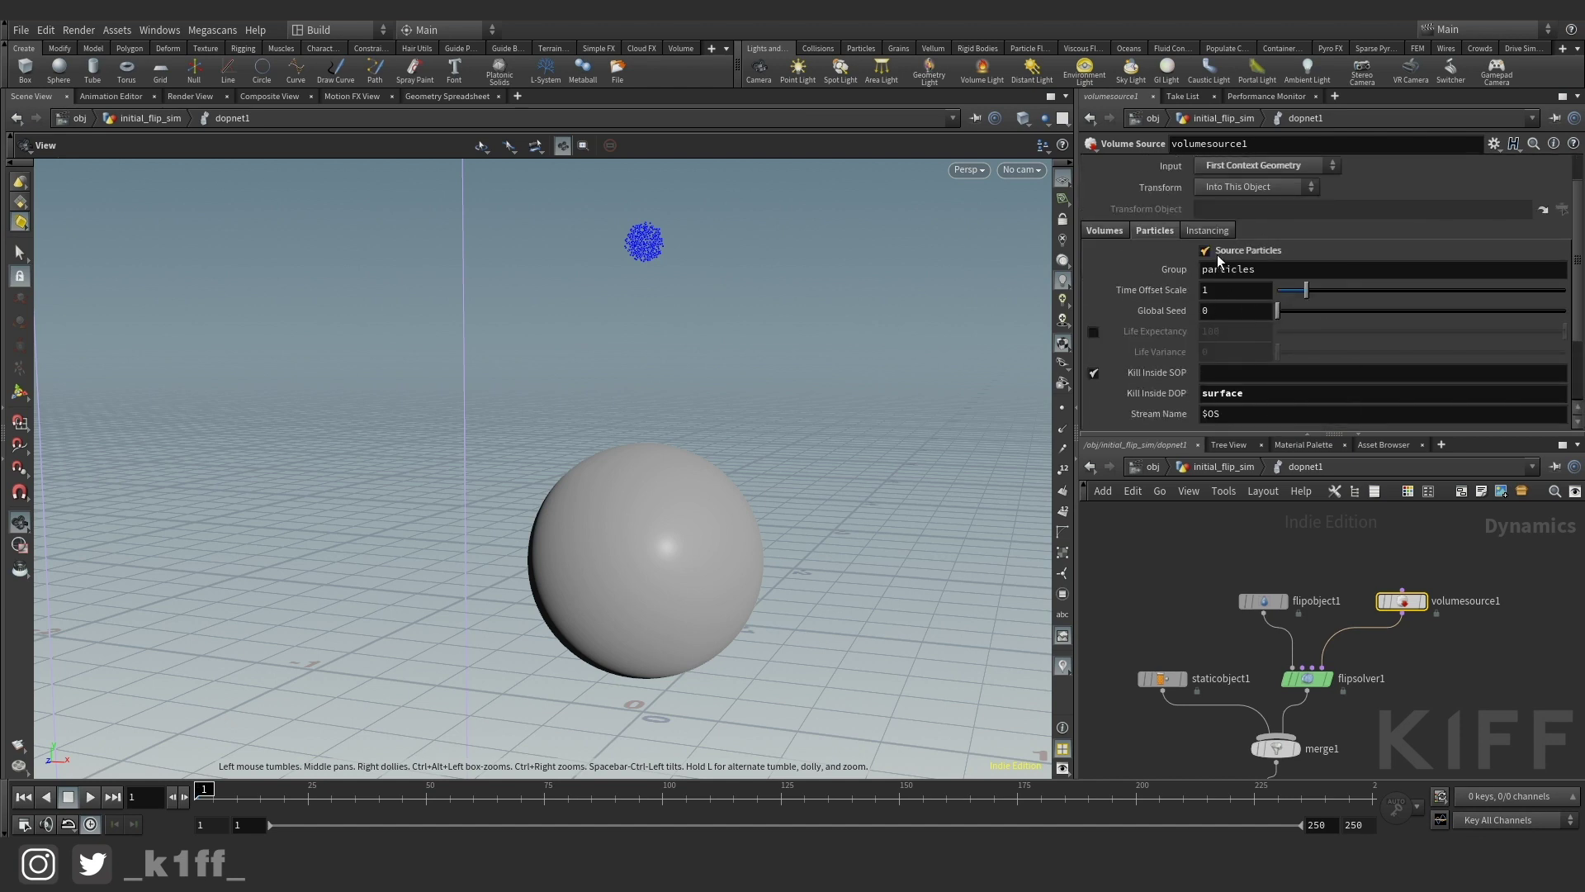
{"action": "left_click_drag", "start_coordinate": [1272, 269], "coordinate": [1155, 273]}
{"action": "left_click", "coordinate": [1156, 273]}
{"action": "key", "text": "u"}
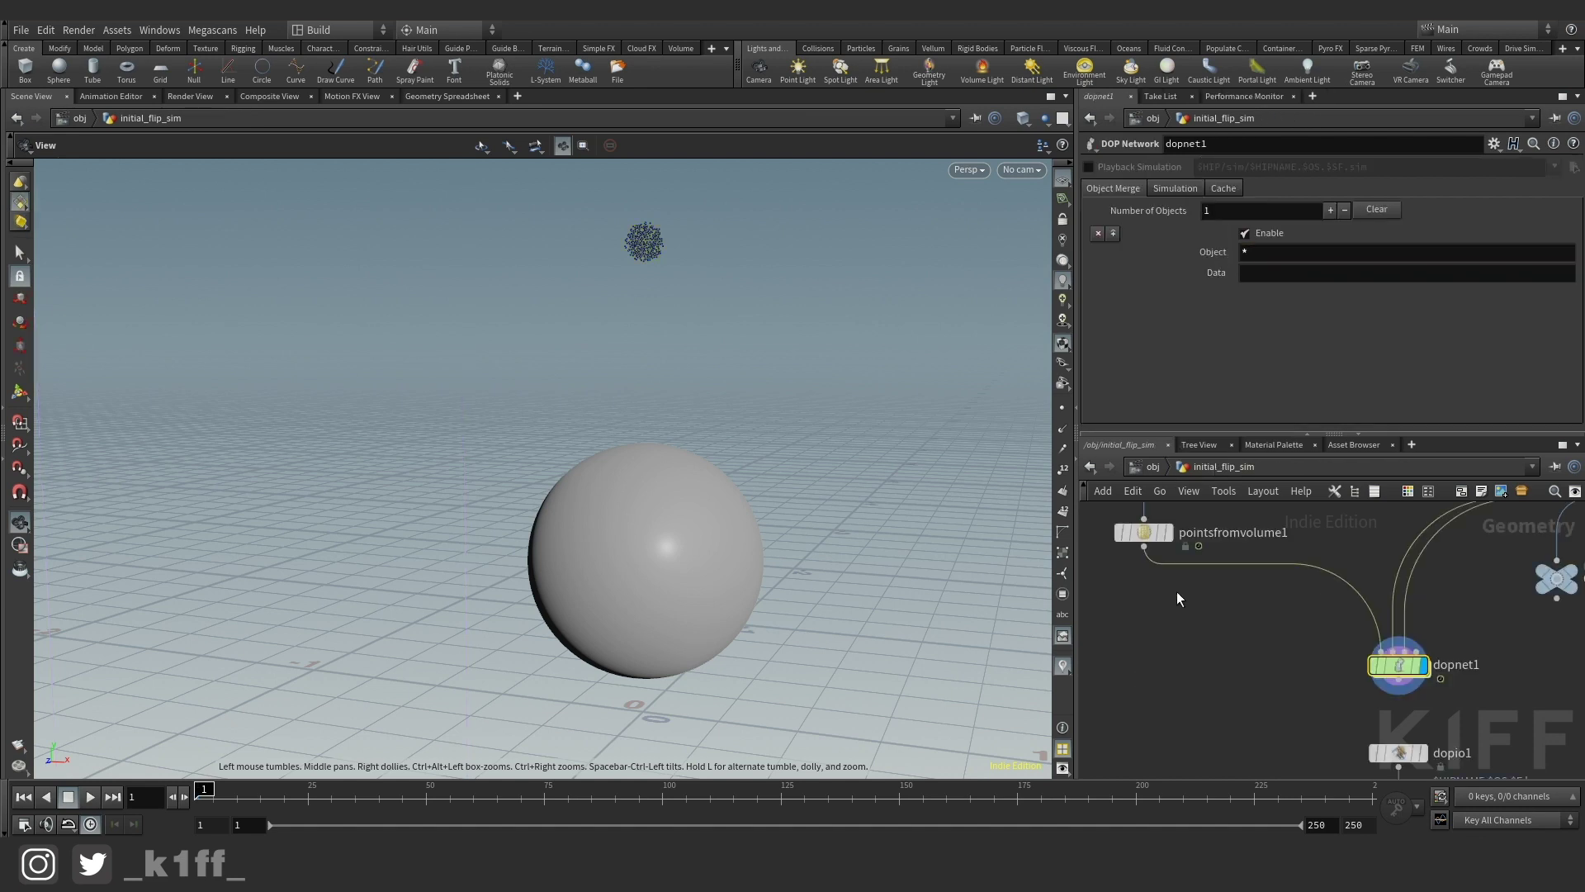
{"action": "left_click_drag", "start_coordinate": [1175, 625], "coordinate": [1176, 625]}
{"action": "scroll", "coordinate": [1167, 314], "scroll_direction": "down", "scroll_amount": 3}
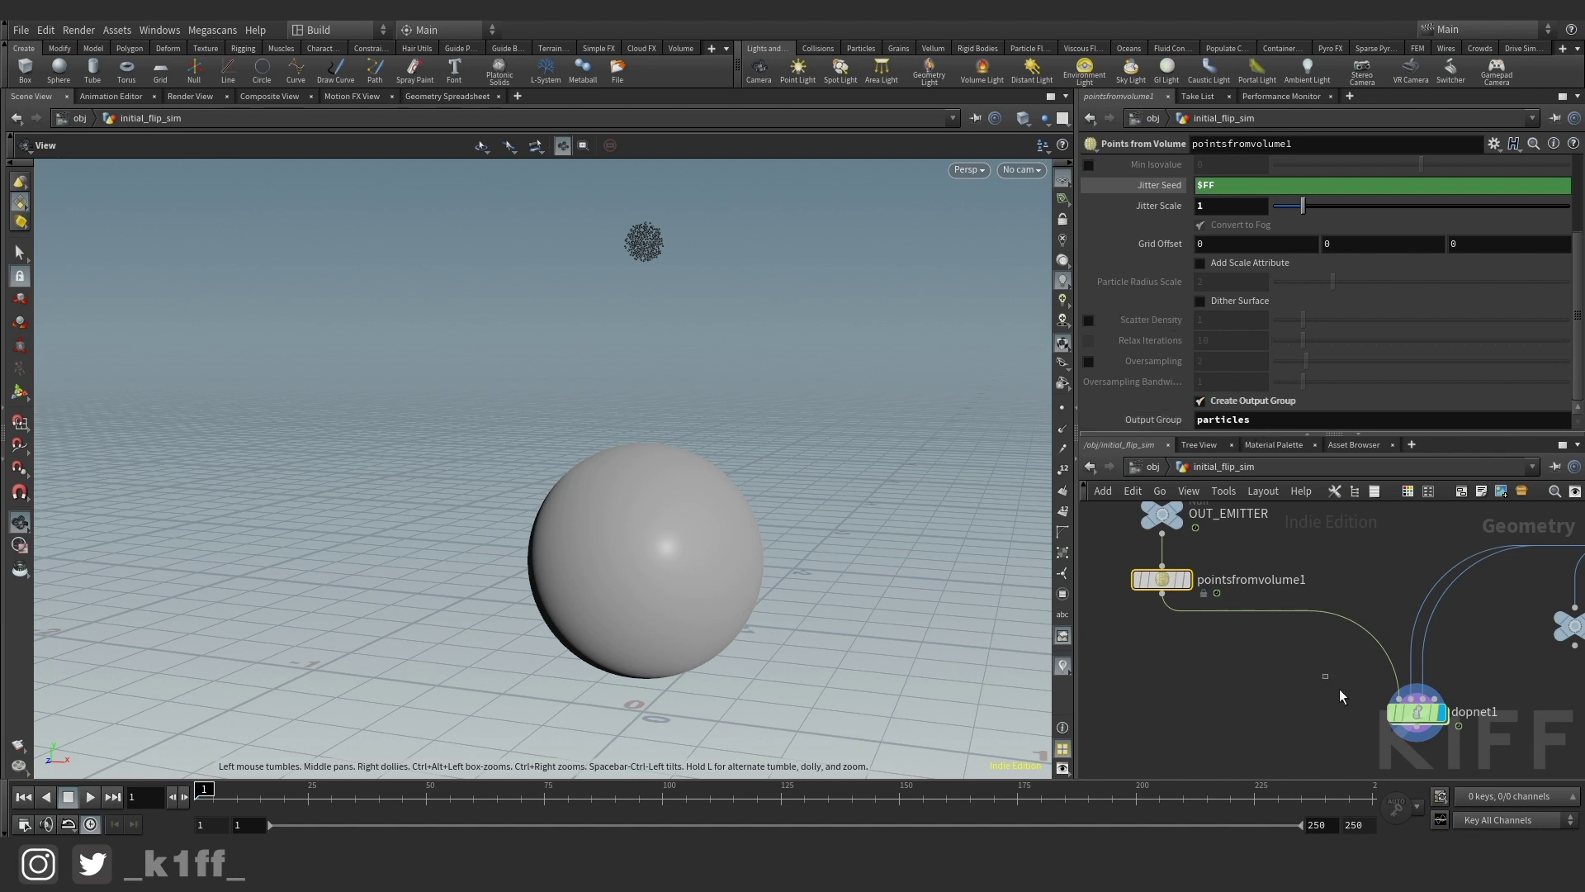
Step: Return to volumesource1 in dopnet1 and review its Source Particles option and volume settings
{"action": "key", "text": "Return"}
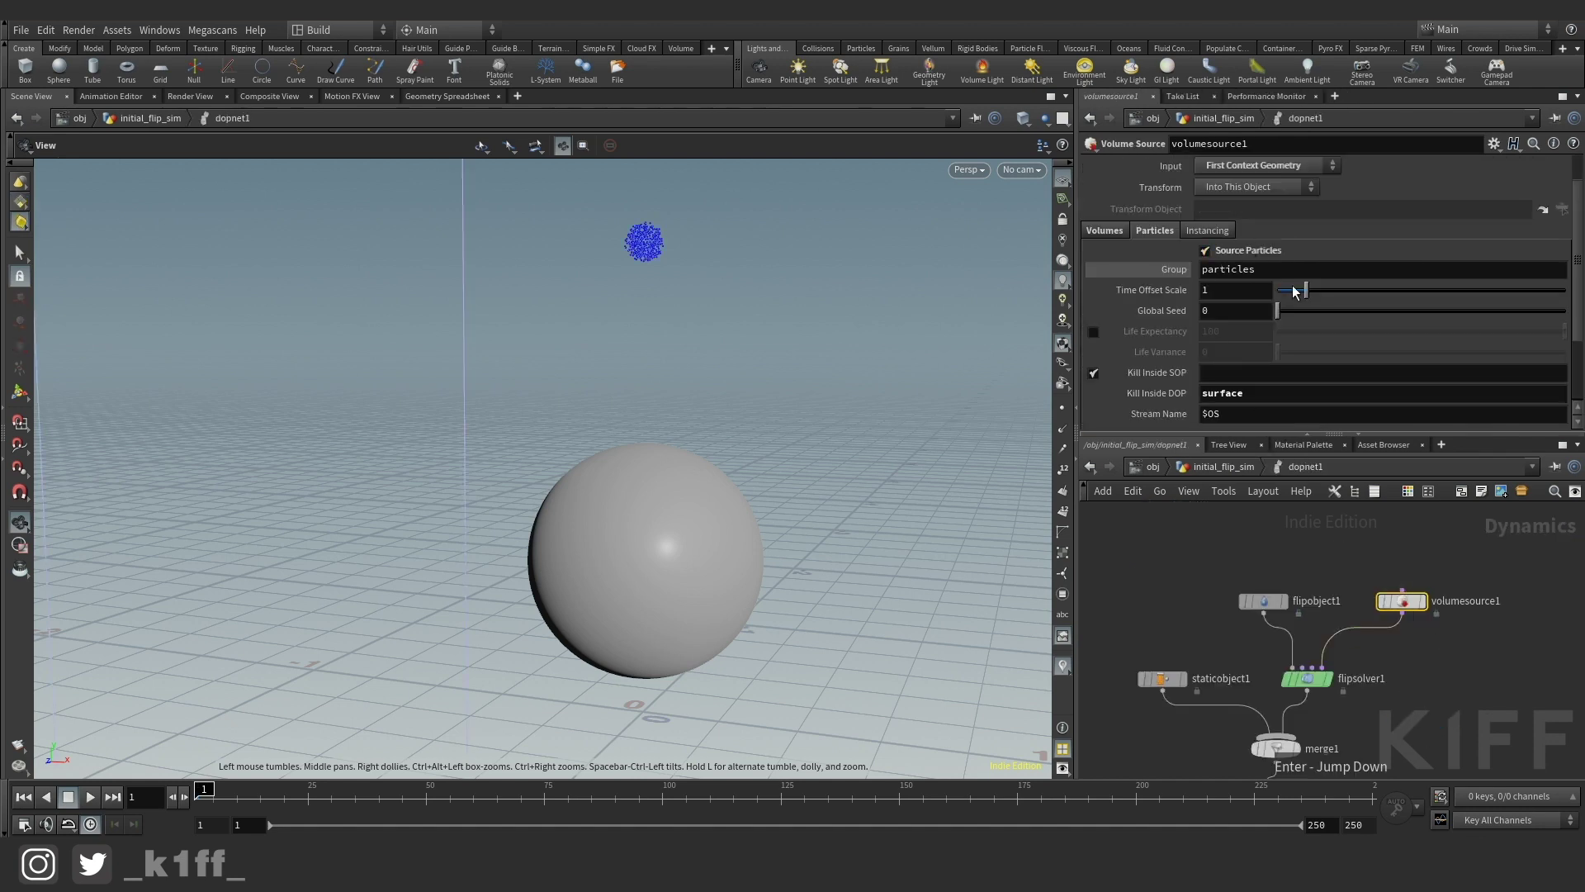
{"action": "left_click", "coordinate": [1205, 250]}
{"action": "left_click", "coordinate": [1204, 251]}
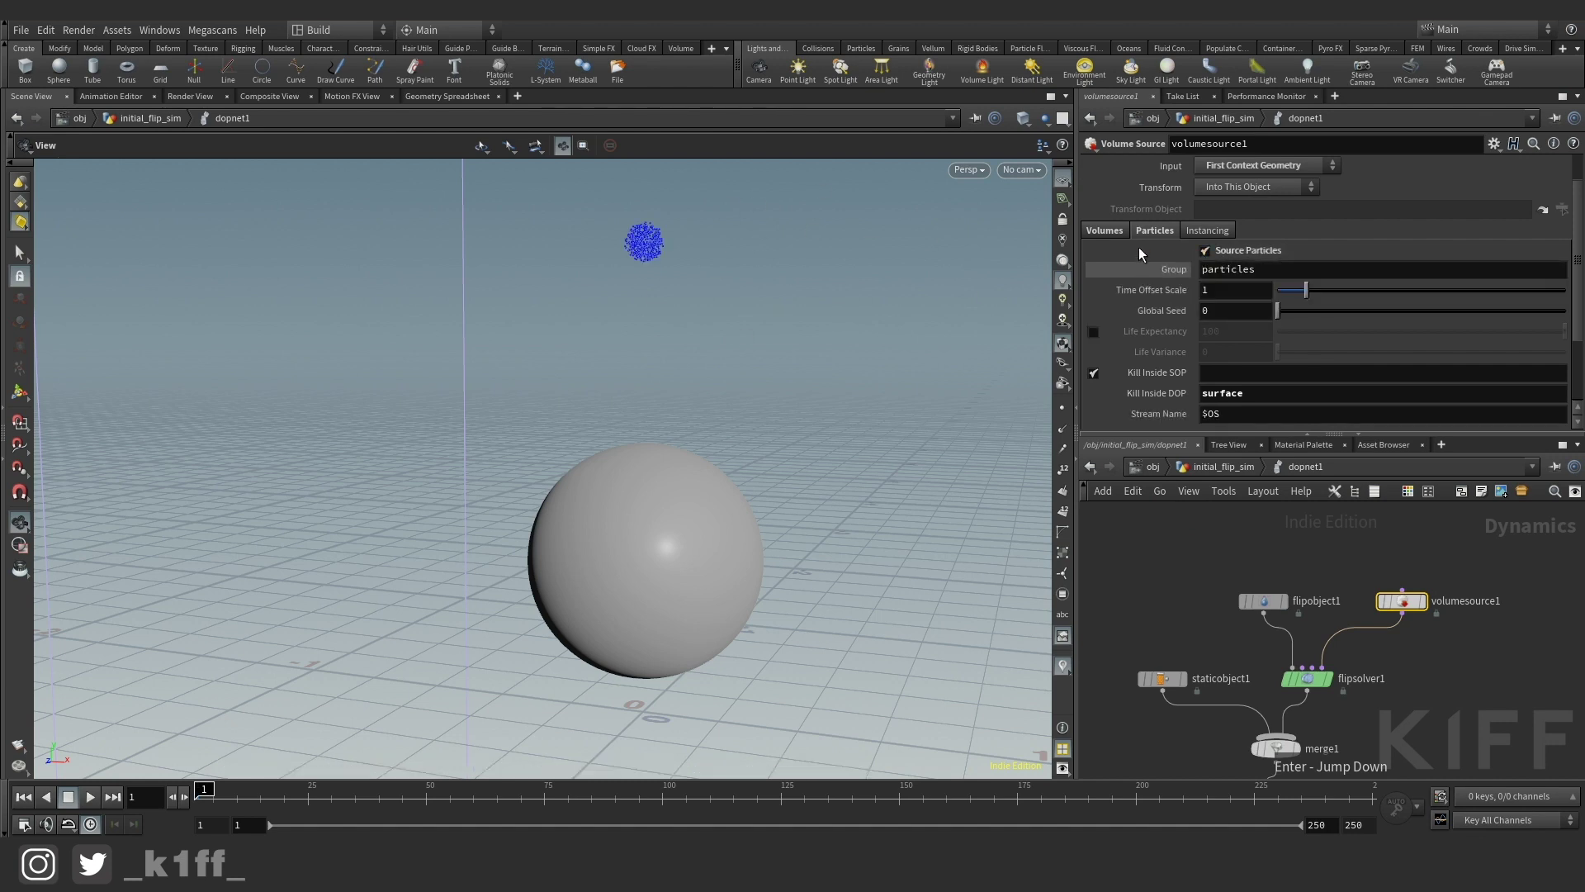
{"action": "left_click", "coordinate": [1104, 230]}
{"action": "scroll", "coordinate": [1188, 297], "scroll_direction": "up", "scroll_amount": 2}
{"action": "scroll", "coordinate": [1465, 728], "scroll_direction": "down", "scroll_amount": 4}
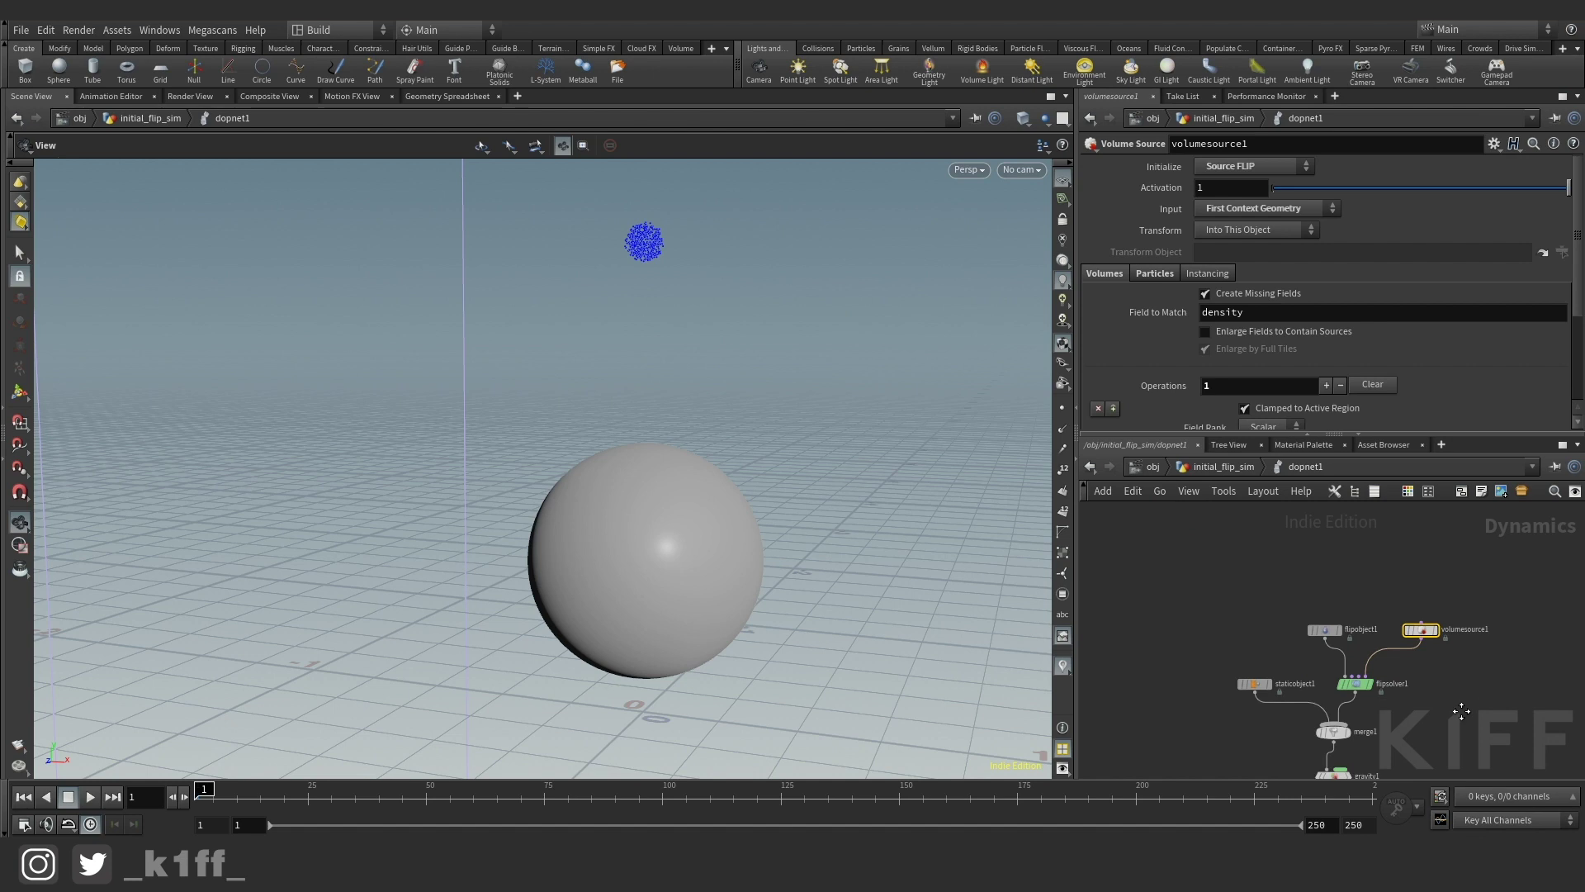
Step: Play the FLIP simulation inside dopnet1, inspect the fluid flowing over the sphere, and rewind to frame 1
{"action": "left_click", "coordinate": [1225, 466]}
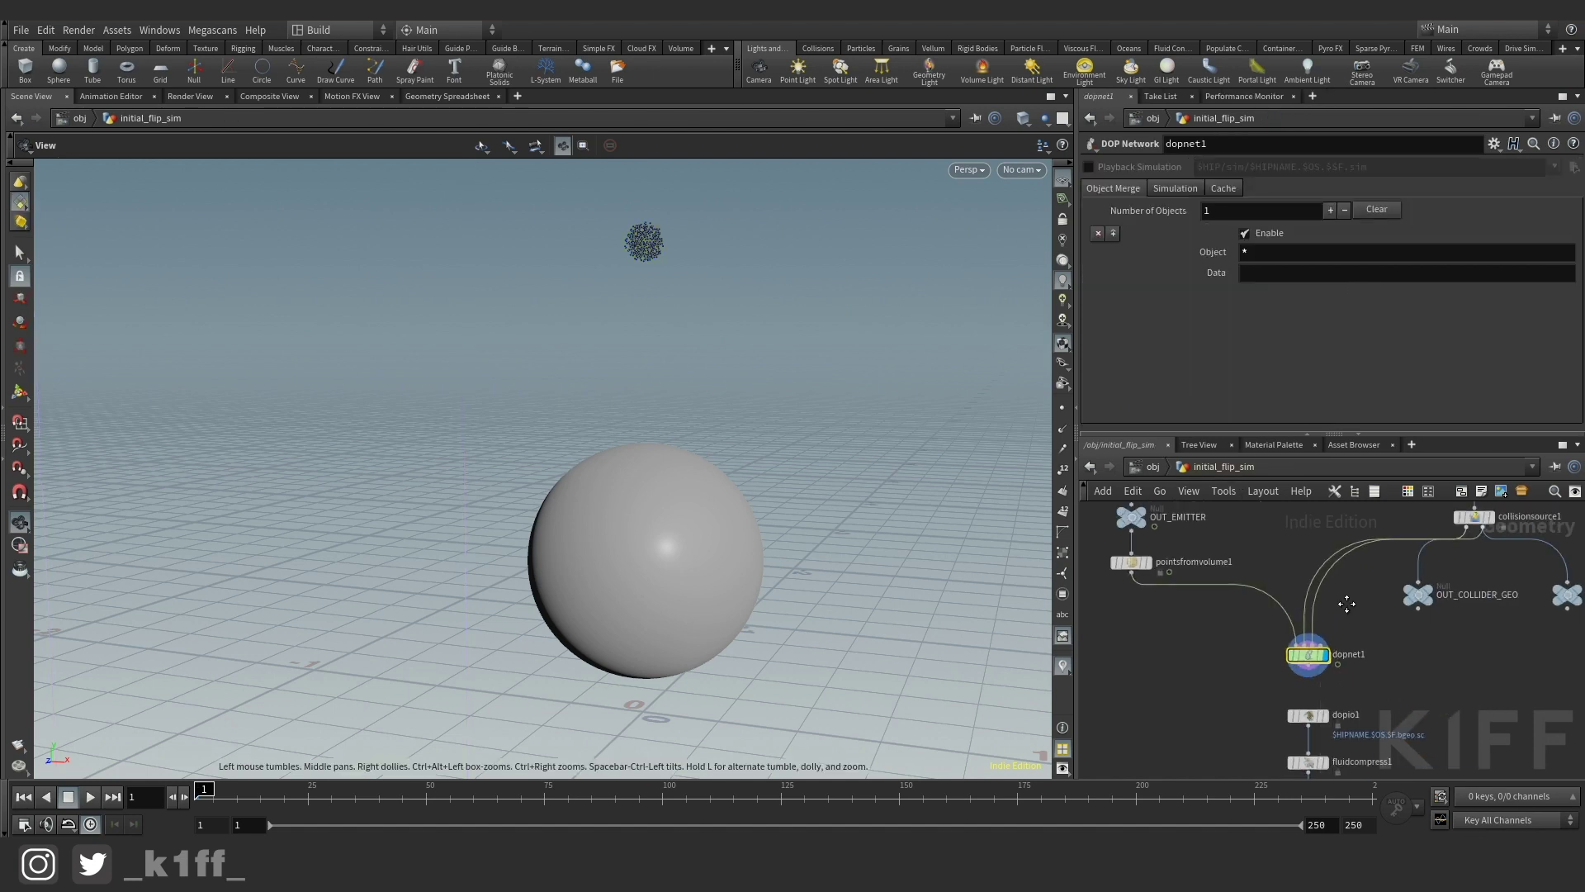
{"action": "double_click", "coordinate": [1294, 611]}
{"action": "scroll", "coordinate": [788, 454], "scroll_direction": "down", "scroll_amount": 1}
{"action": "middle_click_drag", "start_coordinate": [784, 449], "coordinate": [744, 403]}
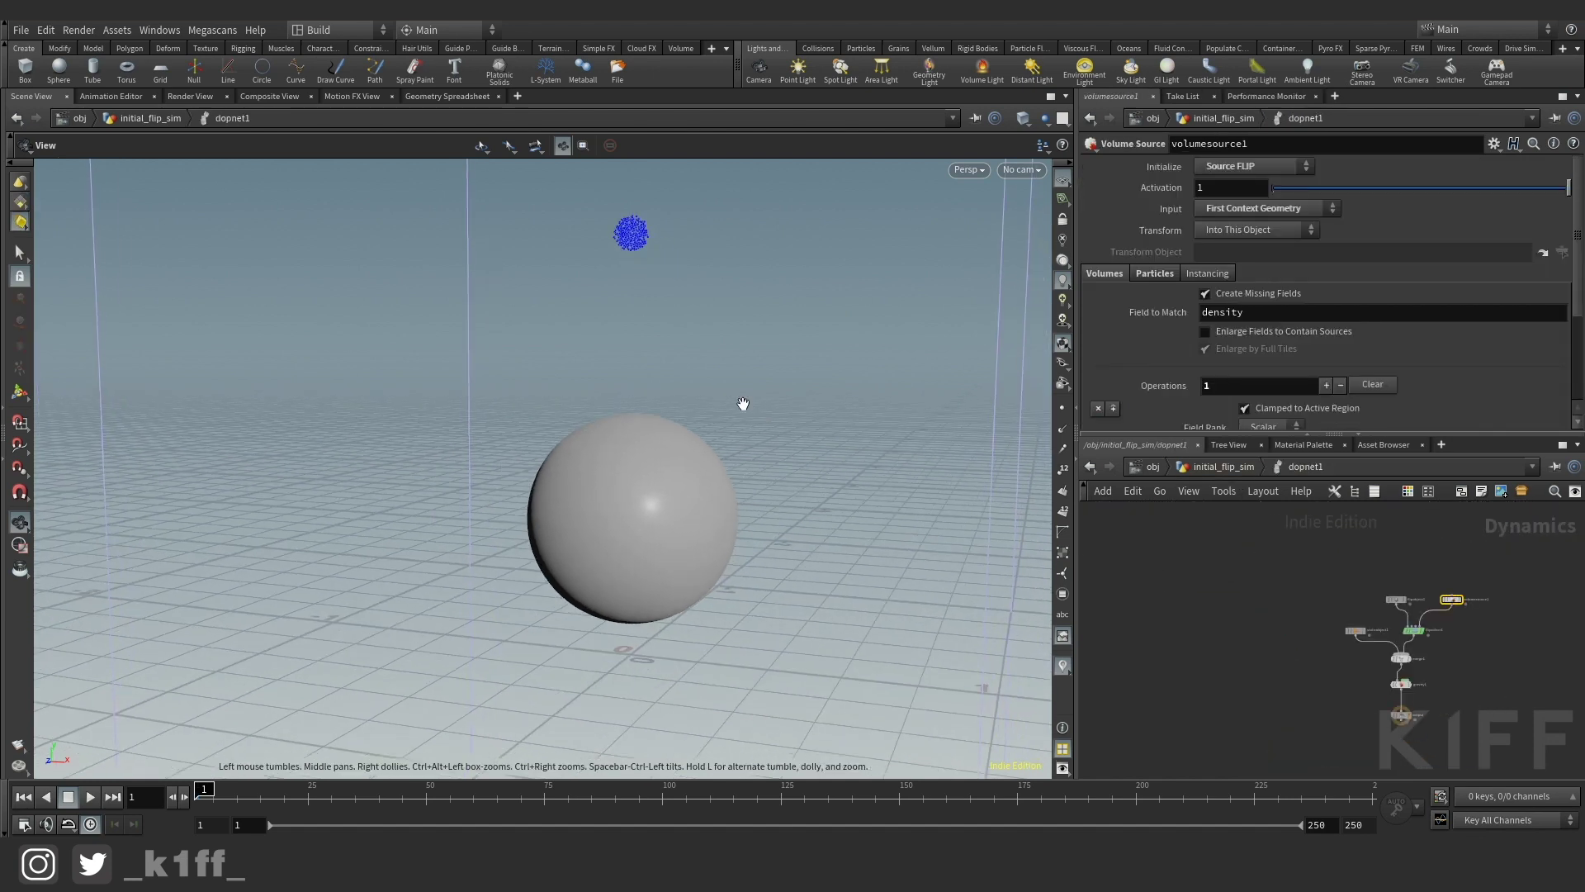
{"action": "key", "text": "Up"}
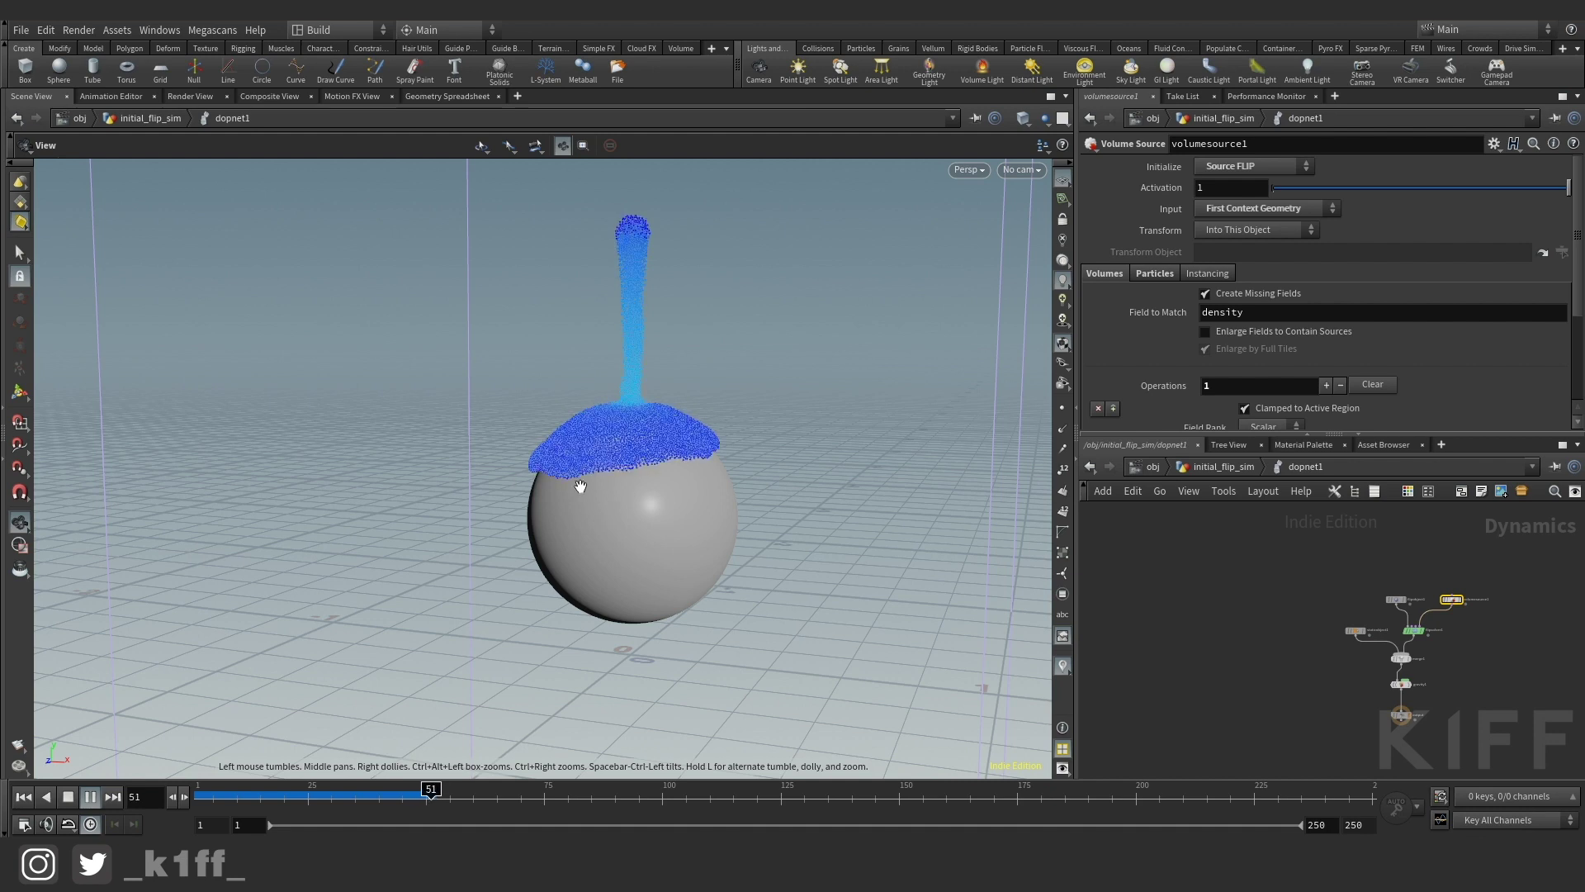
{"action": "left_click_drag", "start_coordinate": [581, 486], "coordinate": [535, 471]}
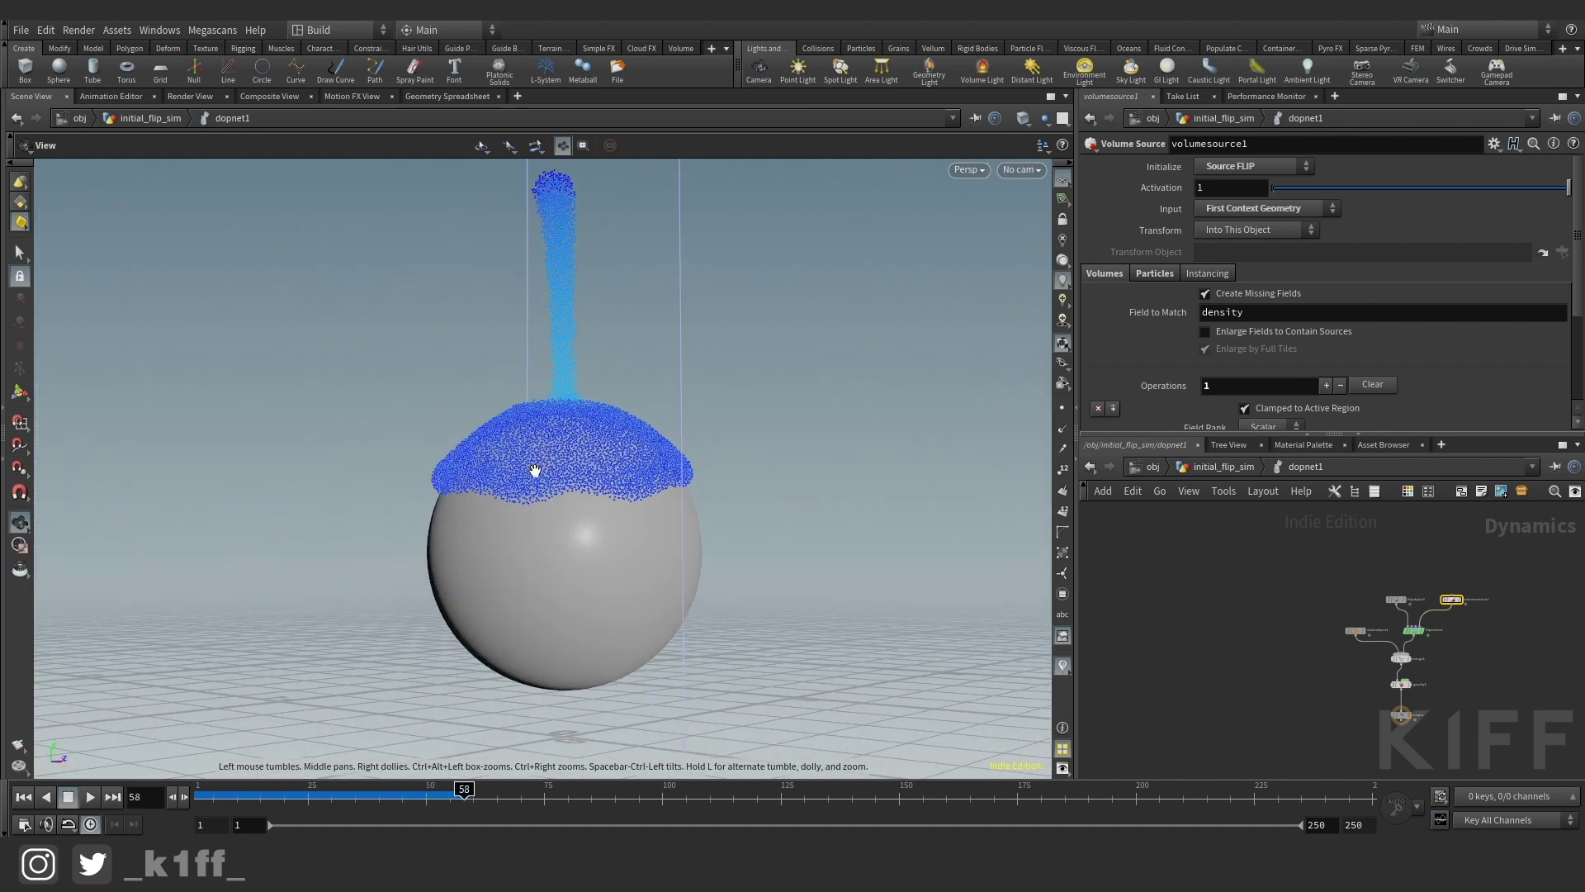
{"action": "left_click_drag", "start_coordinate": [699, 511], "coordinate": [538, 448]}
{"action": "key", "text": "ctrl+Up"}
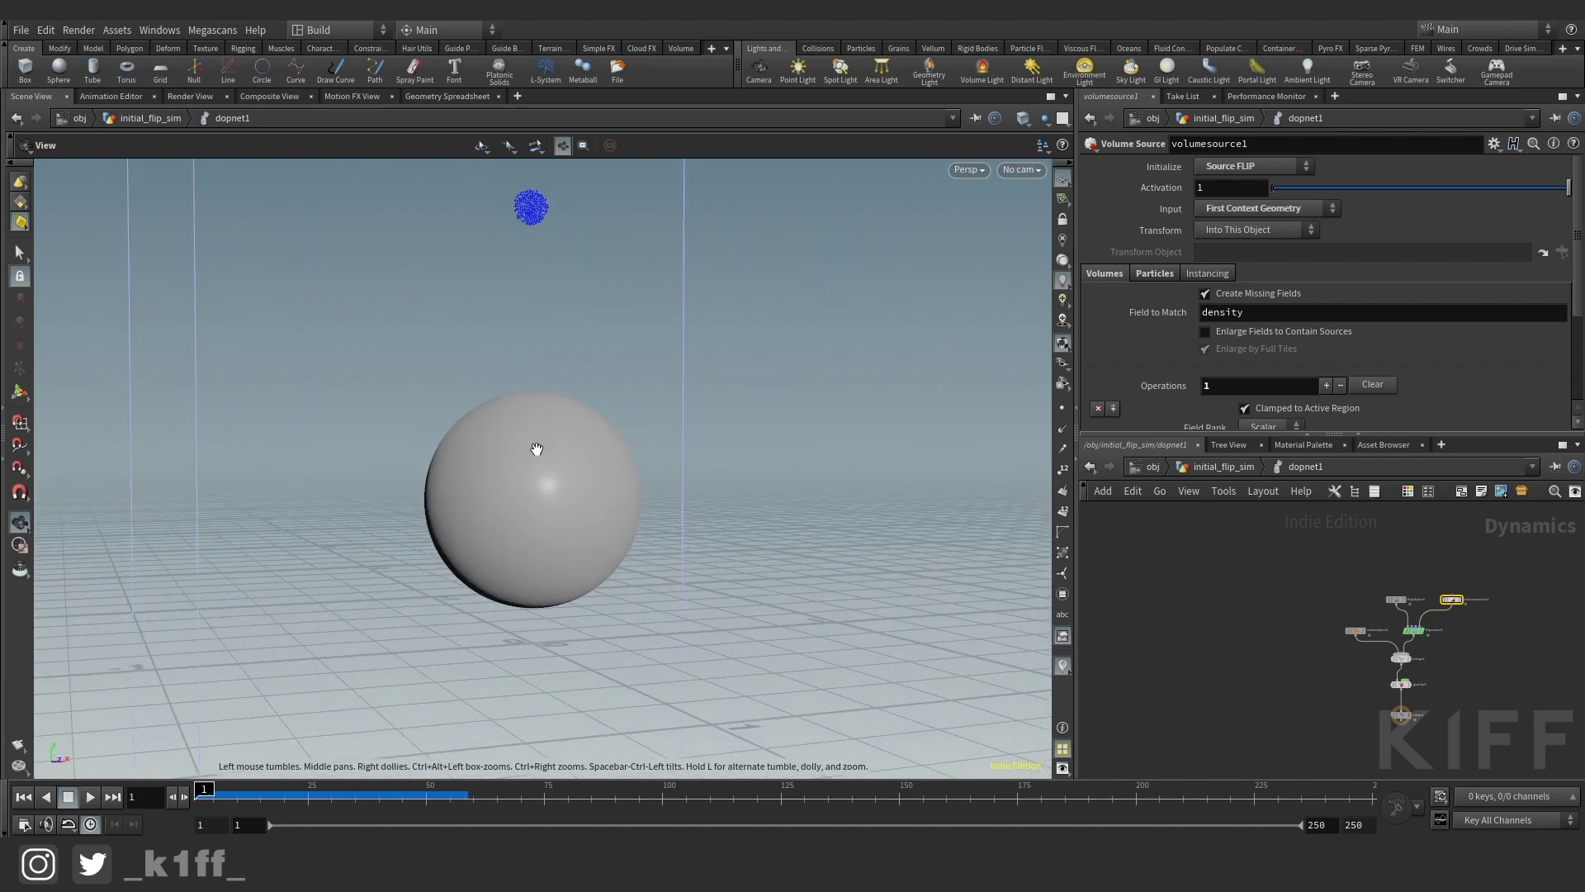
Step: Return to the initial_flip_sim network and open dopio1's settings
{"action": "left_click", "coordinate": [1181, 464]}
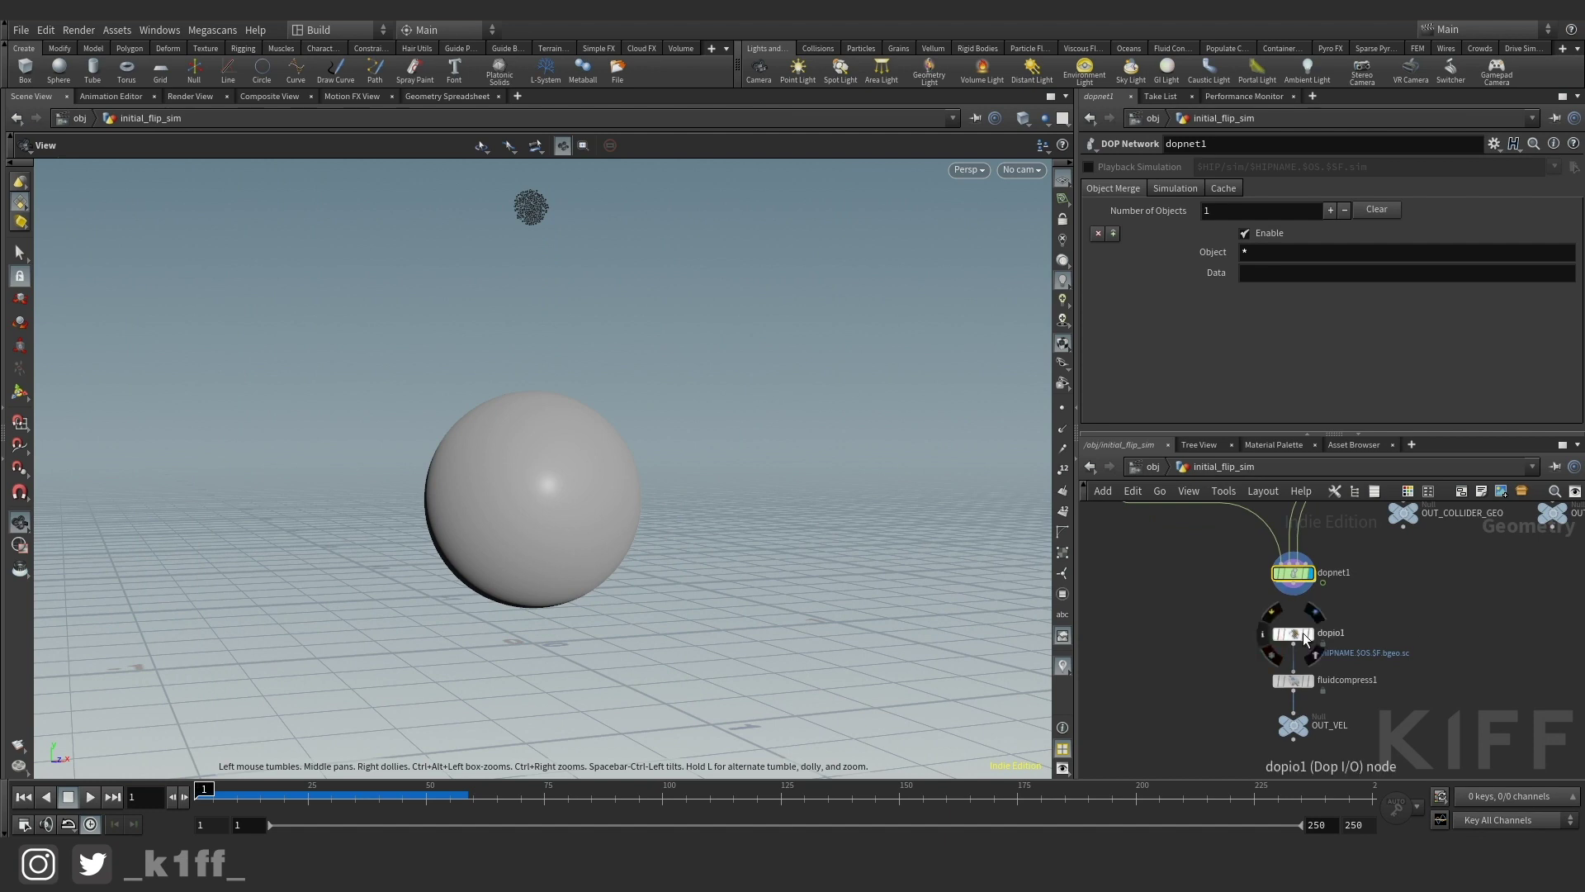
{"action": "left_click", "coordinate": [1311, 636]}
{"action": "scroll", "coordinate": [1315, 642], "scroll_direction": "up", "scroll_amount": 4}
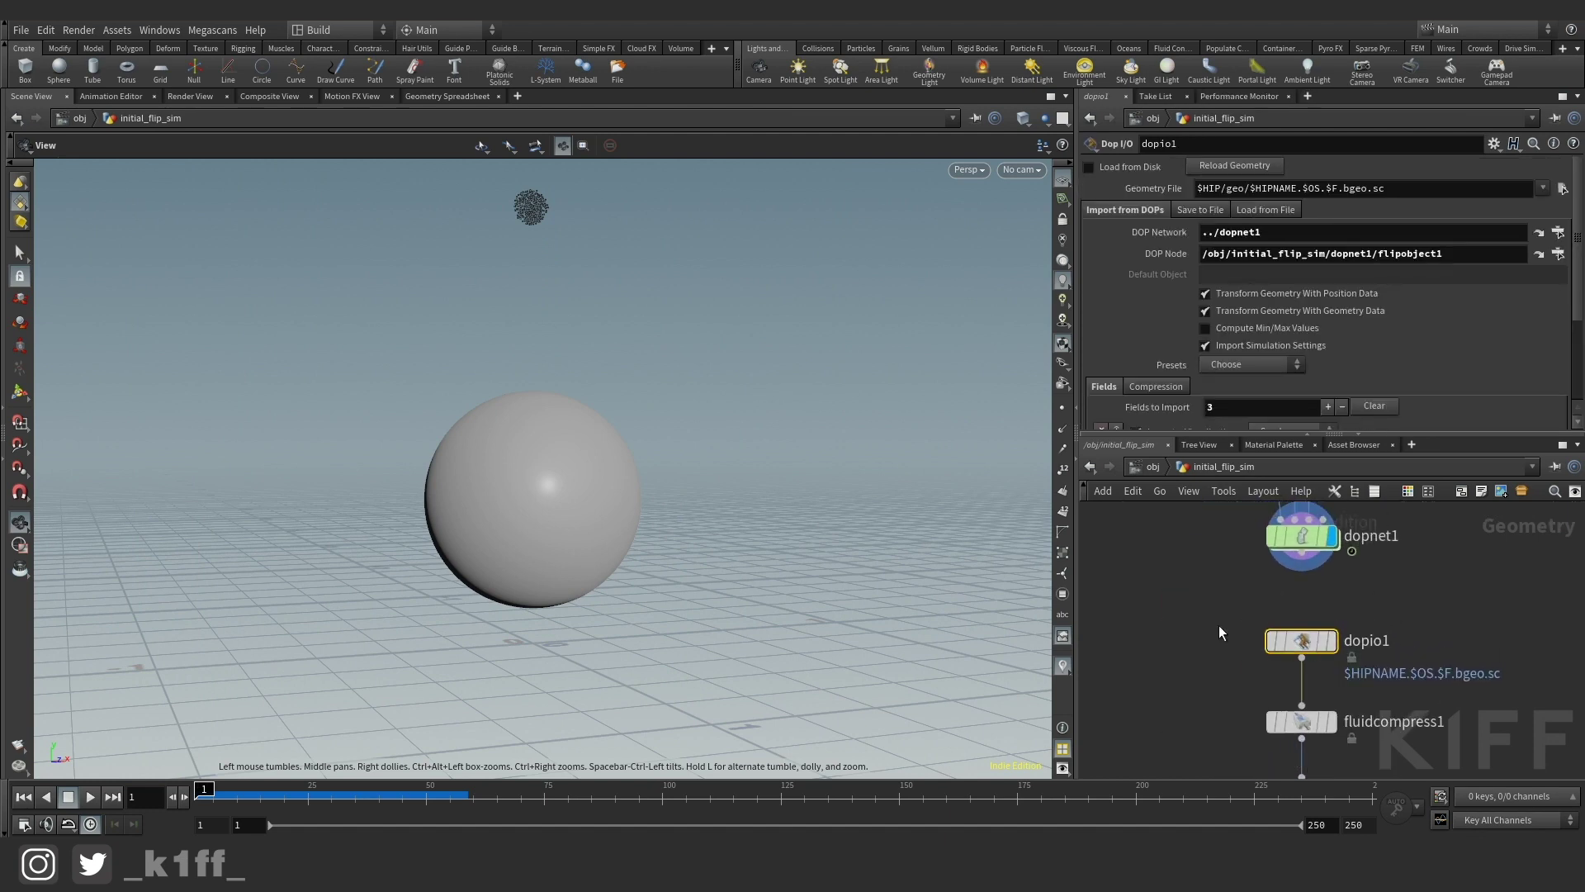
Step: Place an extra Dop I/O node beside dopio1 and delete it
{"action": "key", "text": "Tab"}
{"action": "type", "text": "dopio"}
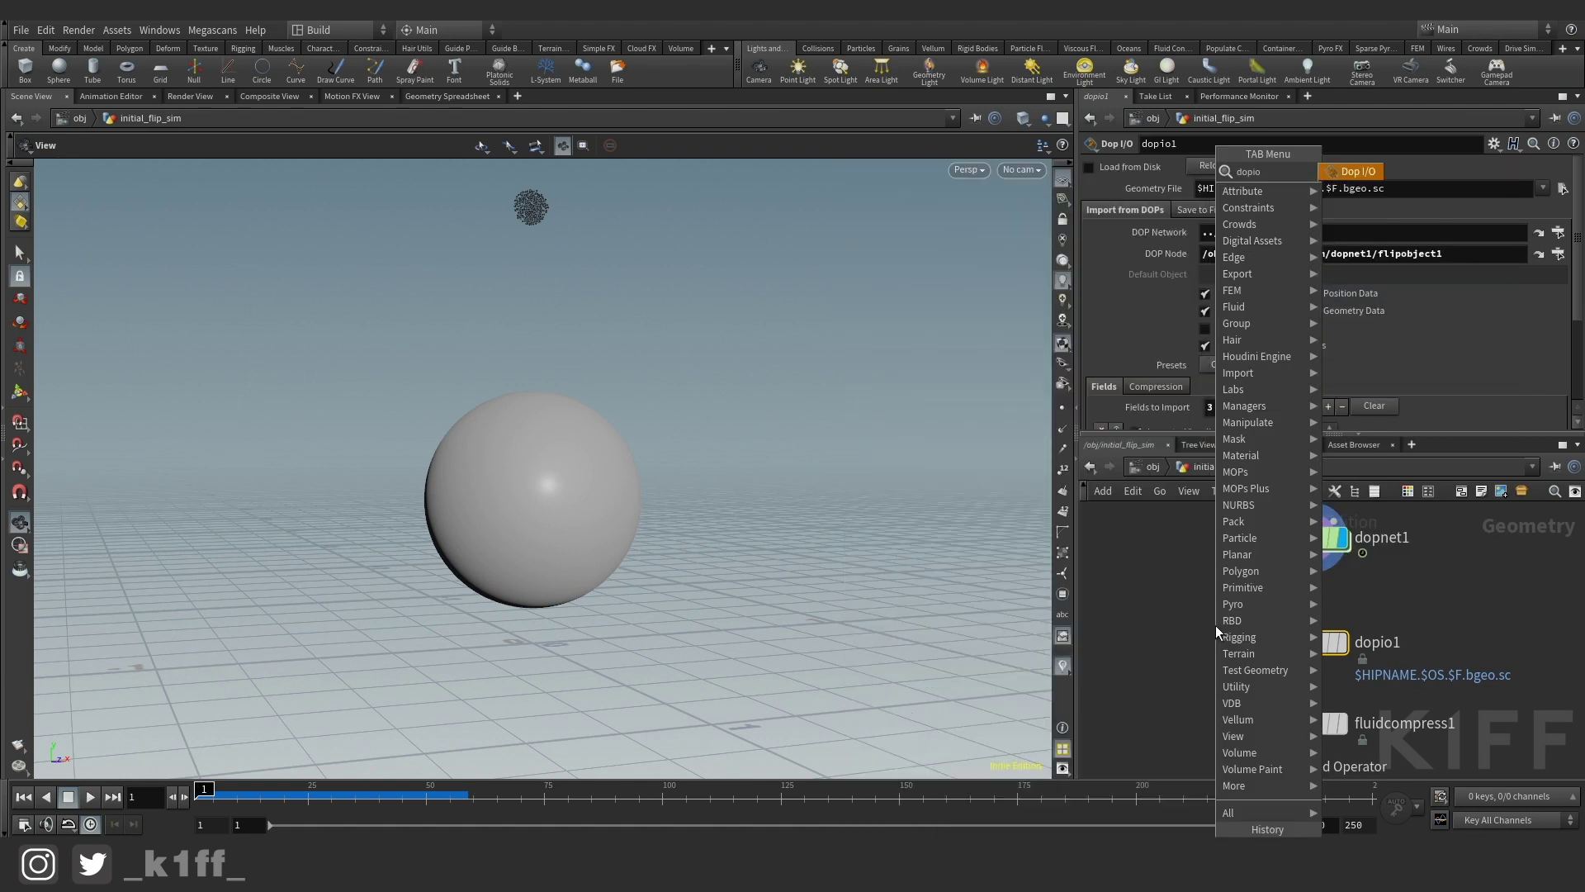
{"action": "left_click", "coordinate": [1366, 178]}
{"action": "left_click", "coordinate": [1157, 628]}
{"action": "key", "text": "Delete"}
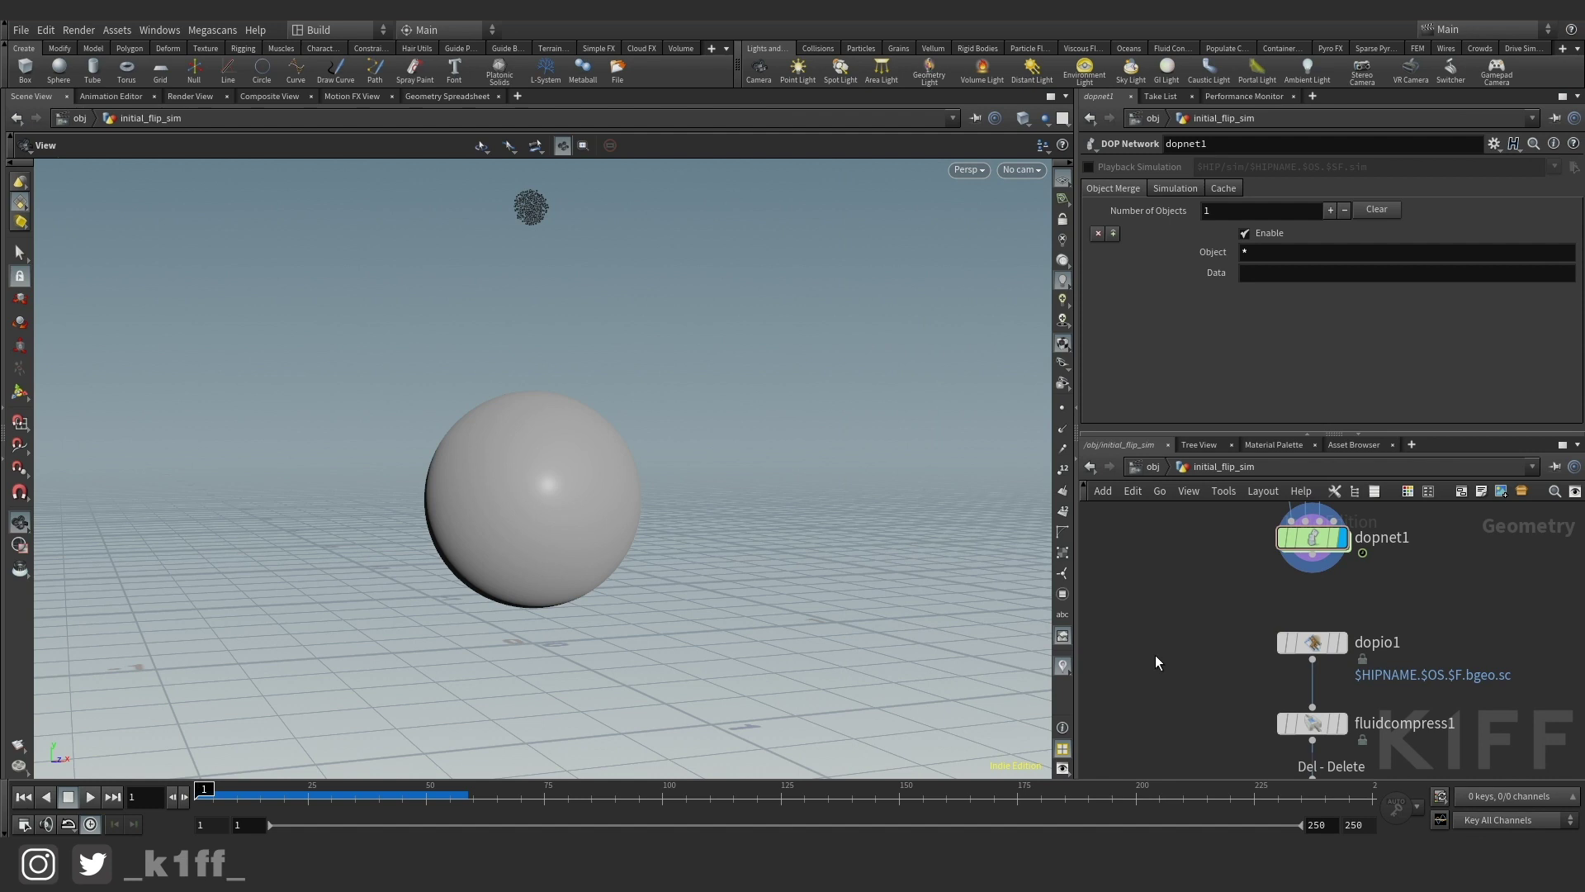
Step: Place a Dop Import node beside dopio1 and remove it
{"action": "key", "text": "Tab"}
{"action": "type", "text": "dopim"}
{"action": "key", "text": "Return"}
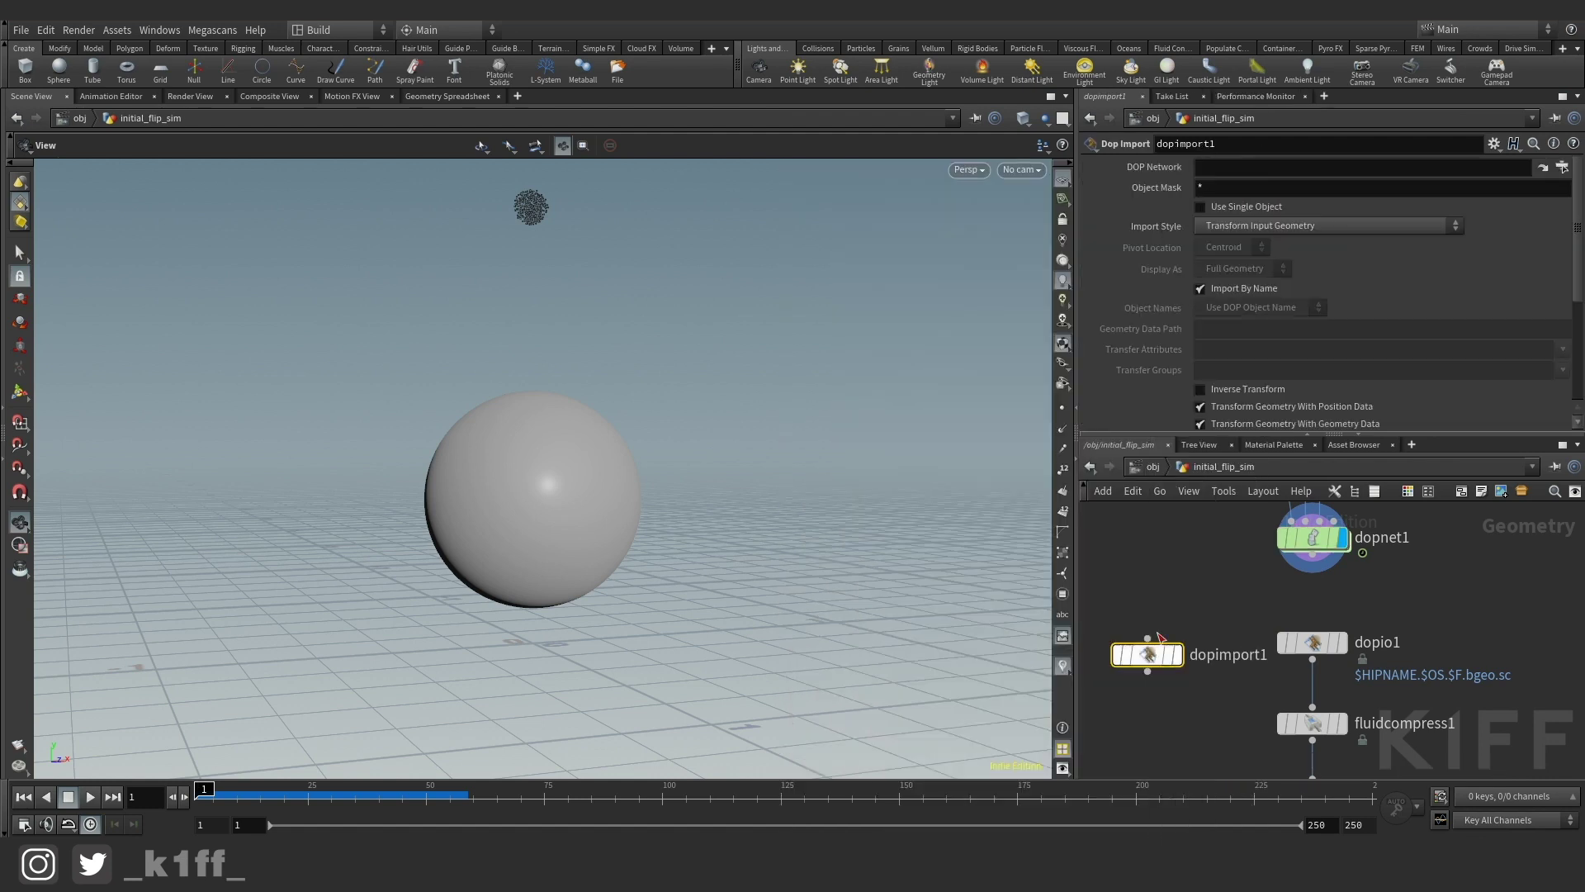
{"action": "key", "text": "Escape"}
Step: Clear dopio1's DOP Network and DOP Node paths, and set the DOP Network to ../dopnet1
{"action": "left_click", "coordinate": [1310, 643]}
{"action": "middle_click_drag", "start_coordinate": [1418, 634], "coordinate": [1392, 639]}
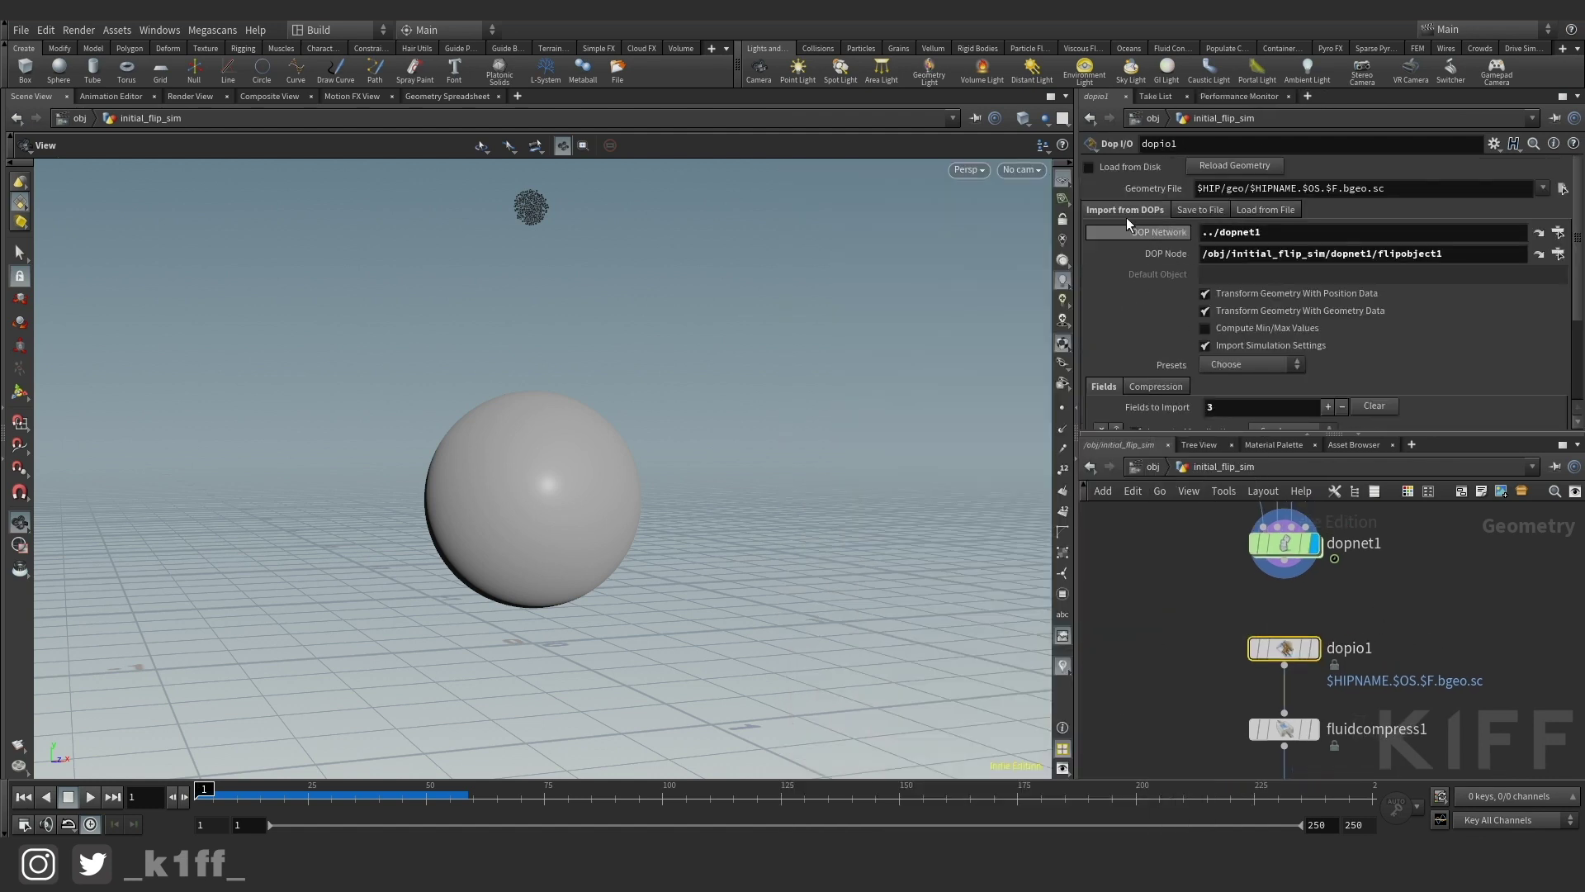
{"action": "middle_click_drag", "start_coordinate": [1202, 608], "coordinate": [1211, 578]}
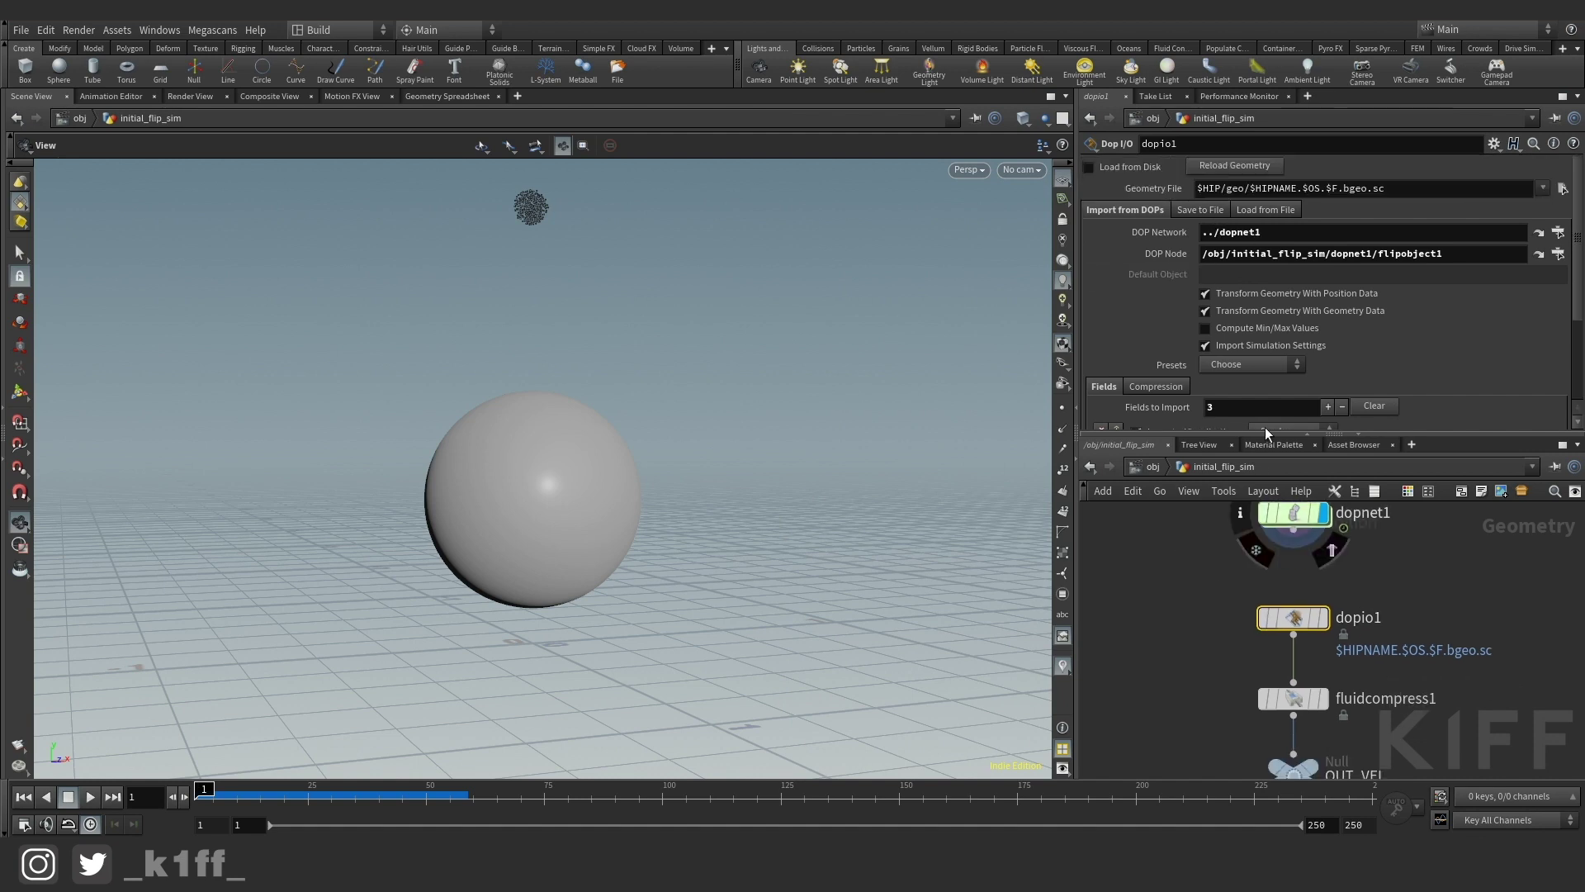
{"action": "middle_click_drag", "start_coordinate": [1436, 564], "coordinate": [1464, 647]}
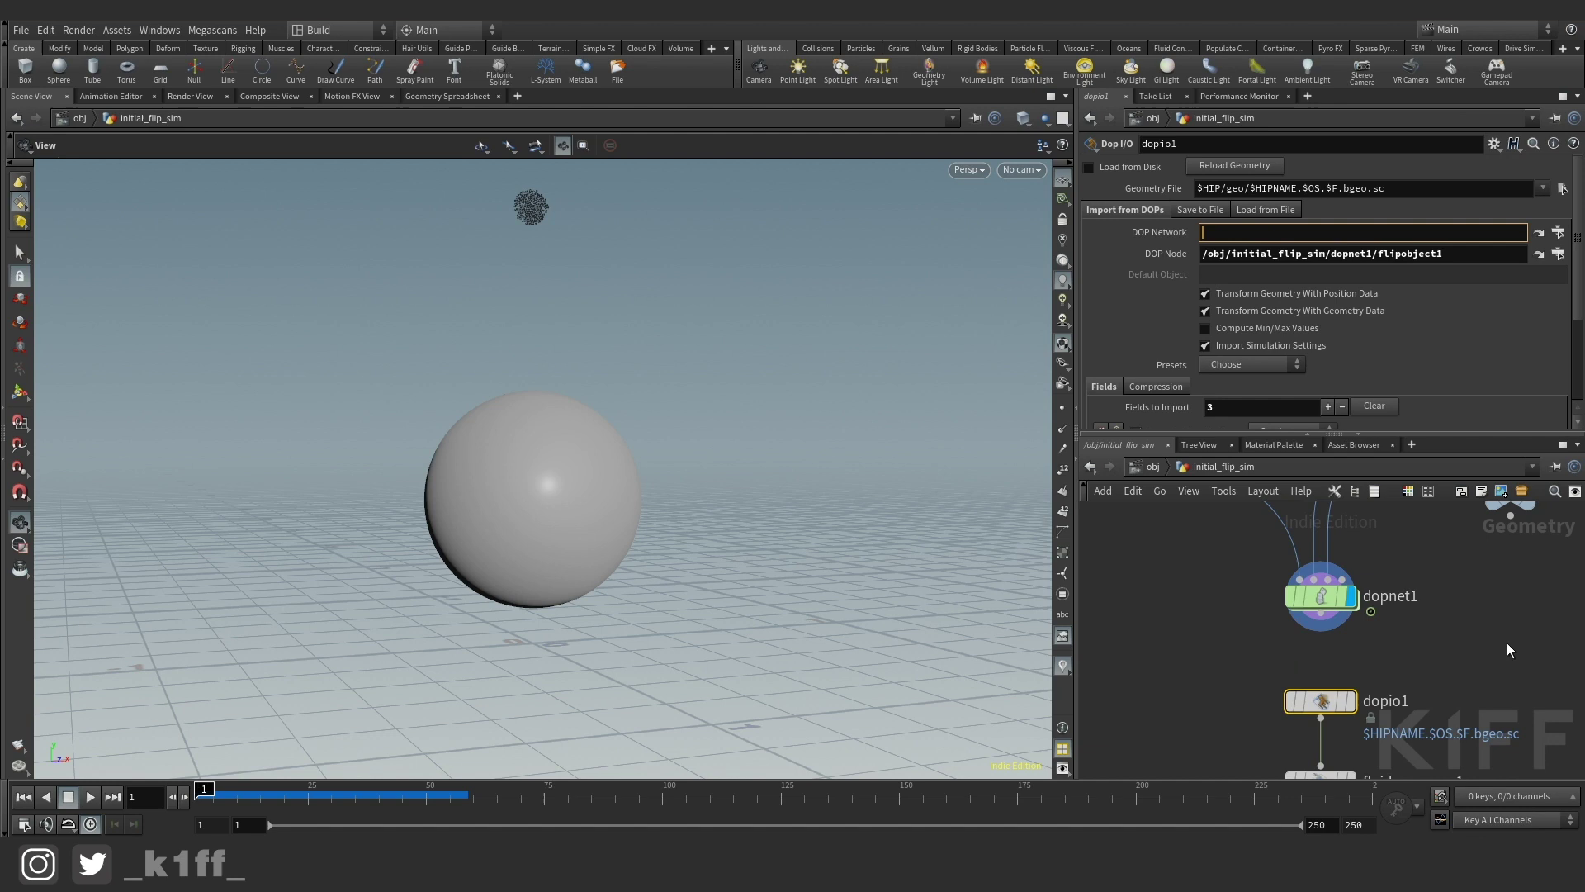
{"action": "left_click", "coordinate": [1193, 598]}
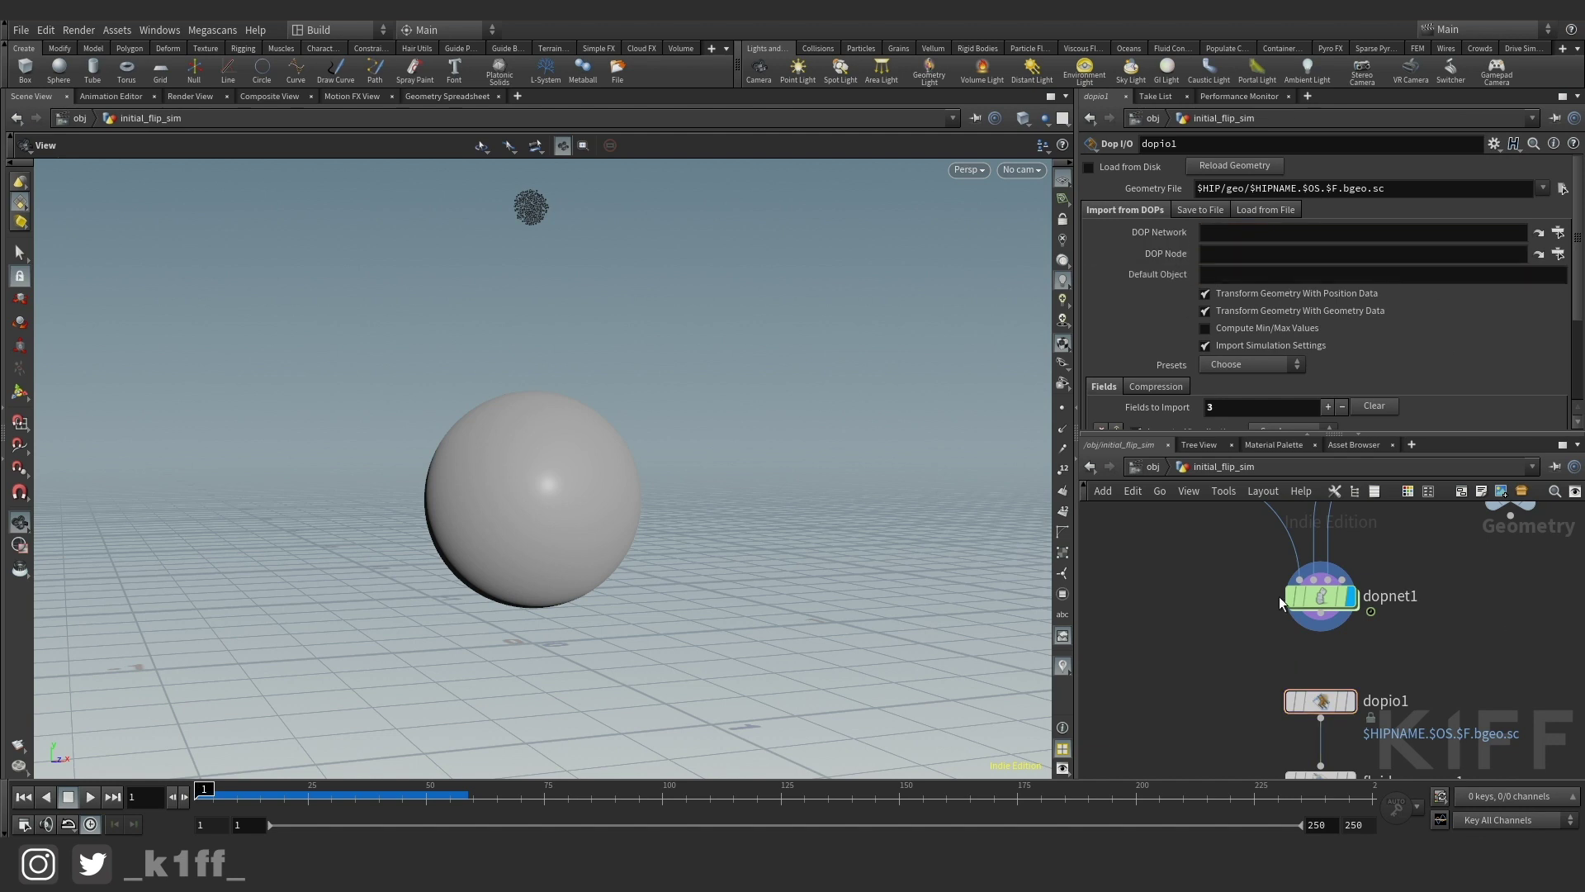
{"action": "left_click_drag", "start_coordinate": [1294, 596], "coordinate": [1232, 232]}
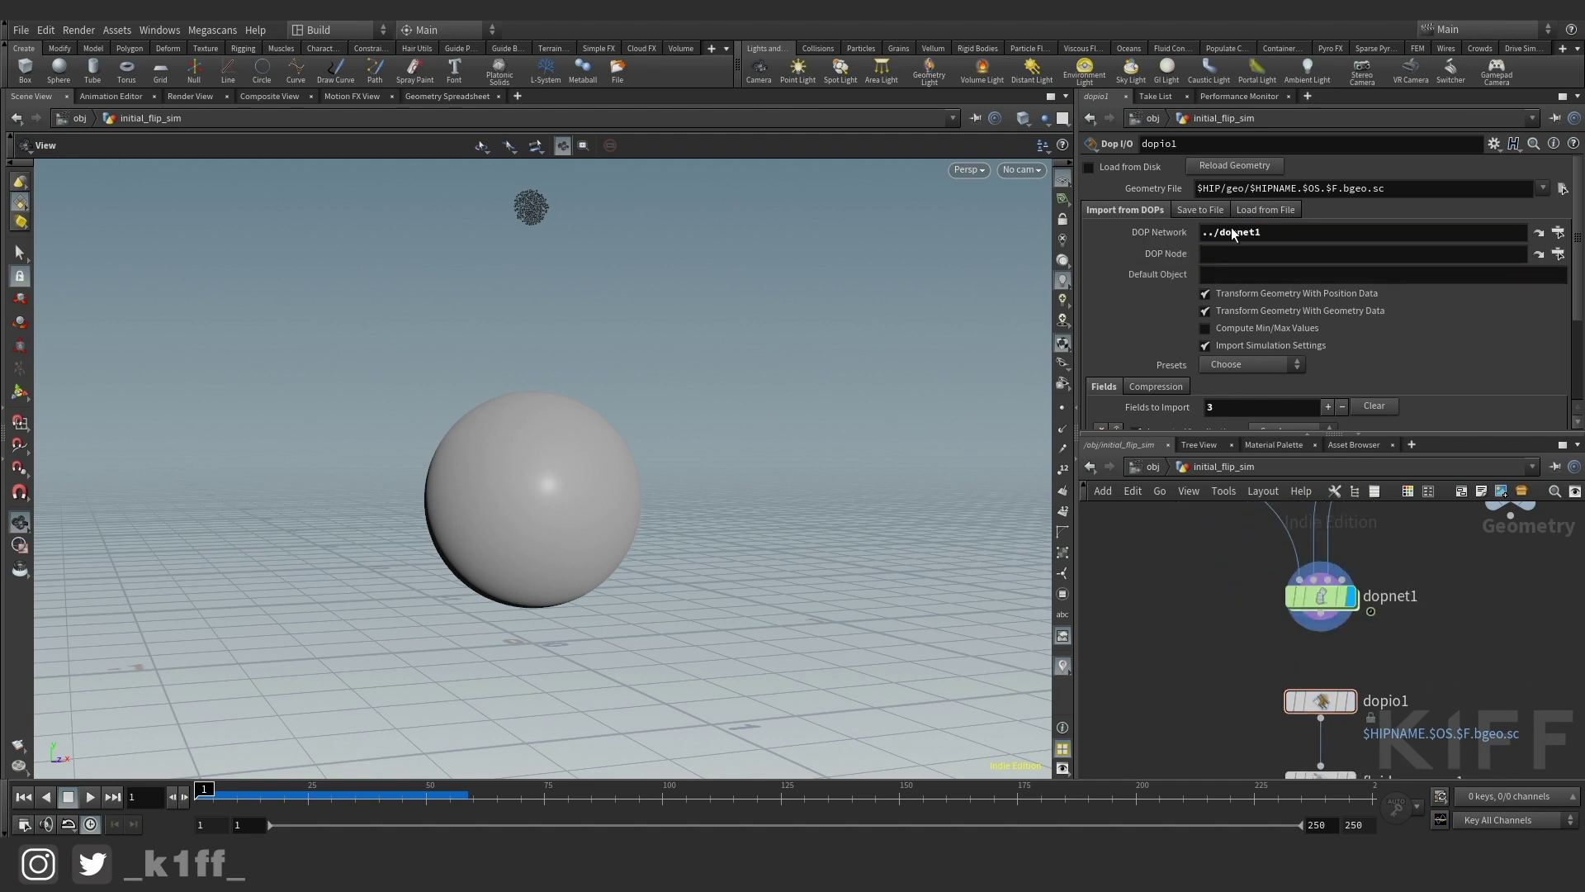
Step: Set dopio1's DOP Node to /obj/initial_flip_sim/dopnet1/flipobject1, the FLIP object inside dopnet1
{"action": "double_click", "coordinate": [1323, 597]}
{"action": "middle_click_drag", "start_coordinate": [1334, 582], "coordinate": [1183, 617]}
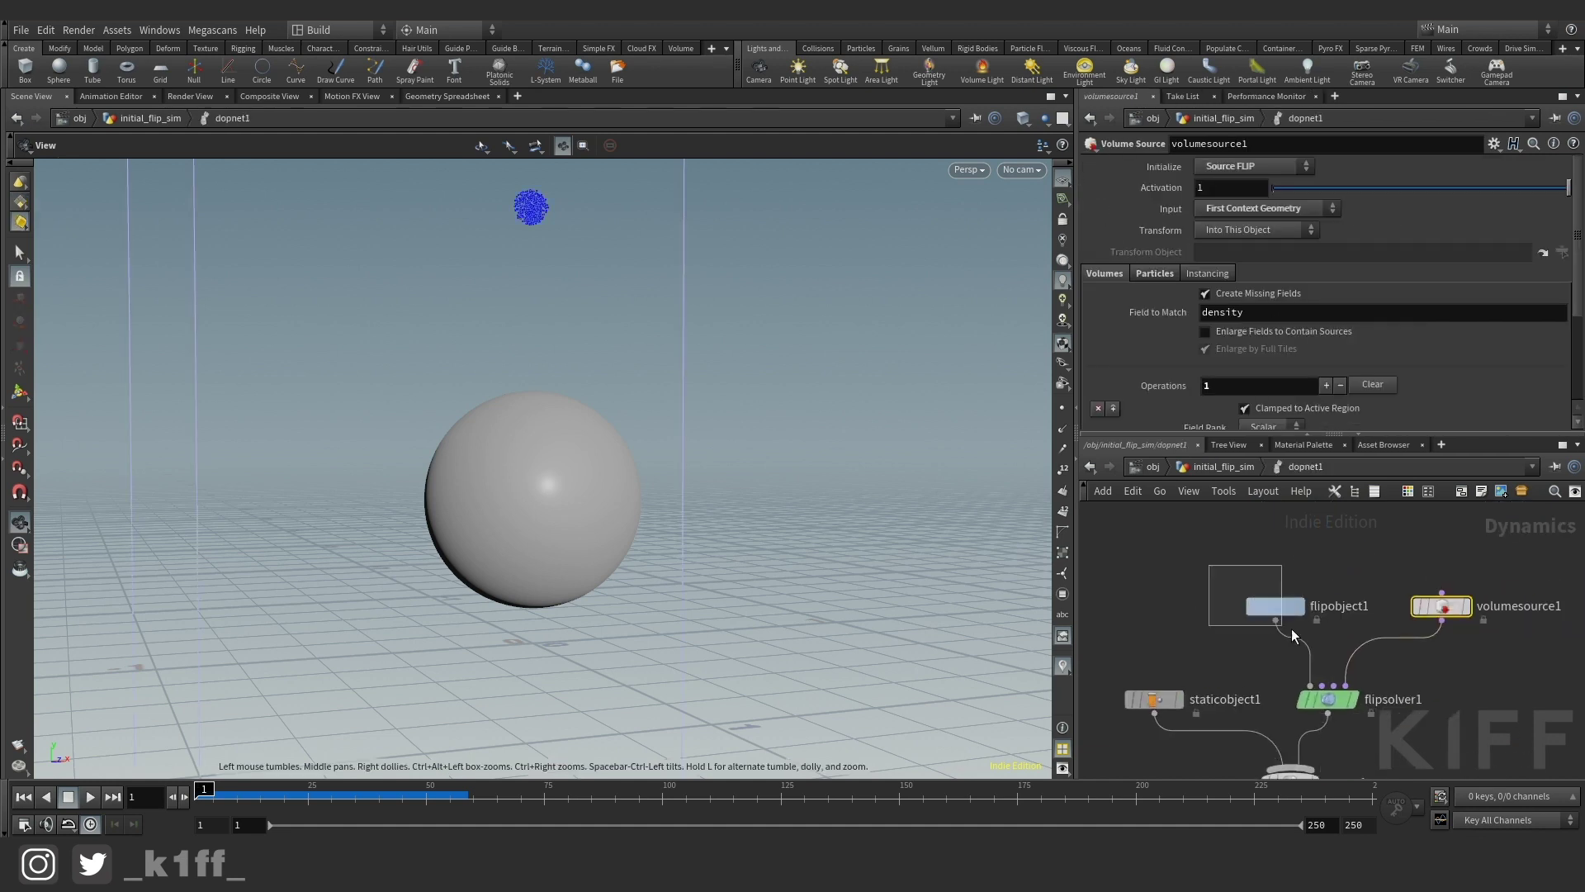
{"action": "left_click", "coordinate": [1259, 603]}
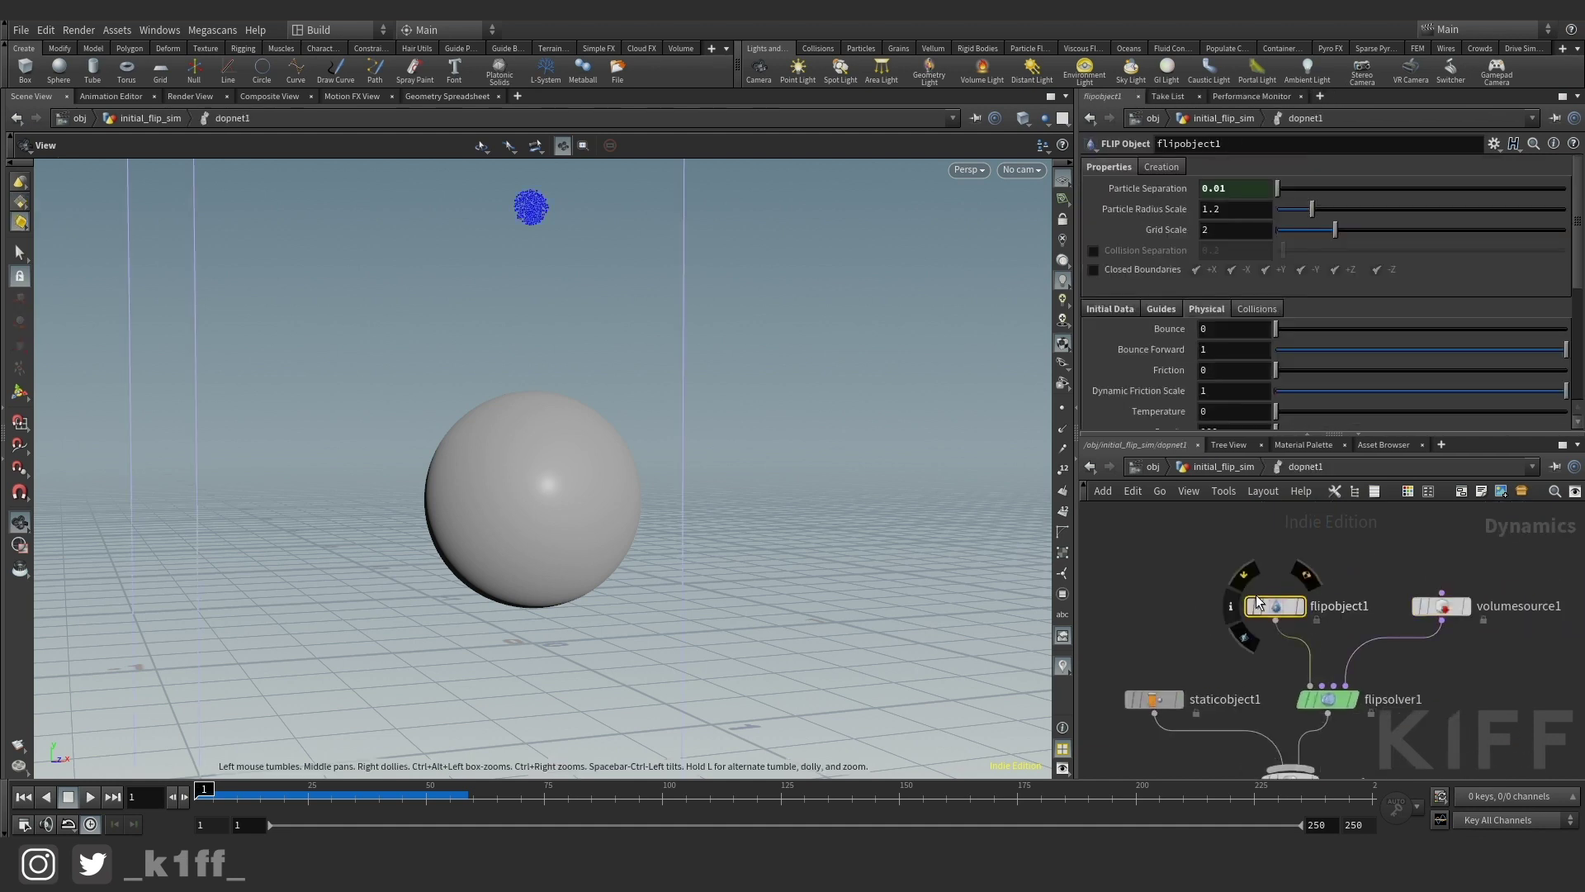
{"action": "left_click", "coordinate": [1205, 468]}
{"action": "left_click_drag", "start_coordinate": [1217, 632], "coordinate": [1424, 733]}
{"action": "middle_click_drag", "start_coordinate": [1404, 727], "coordinate": [1392, 641]}
{"action": "left_click", "coordinate": [1226, 256]}
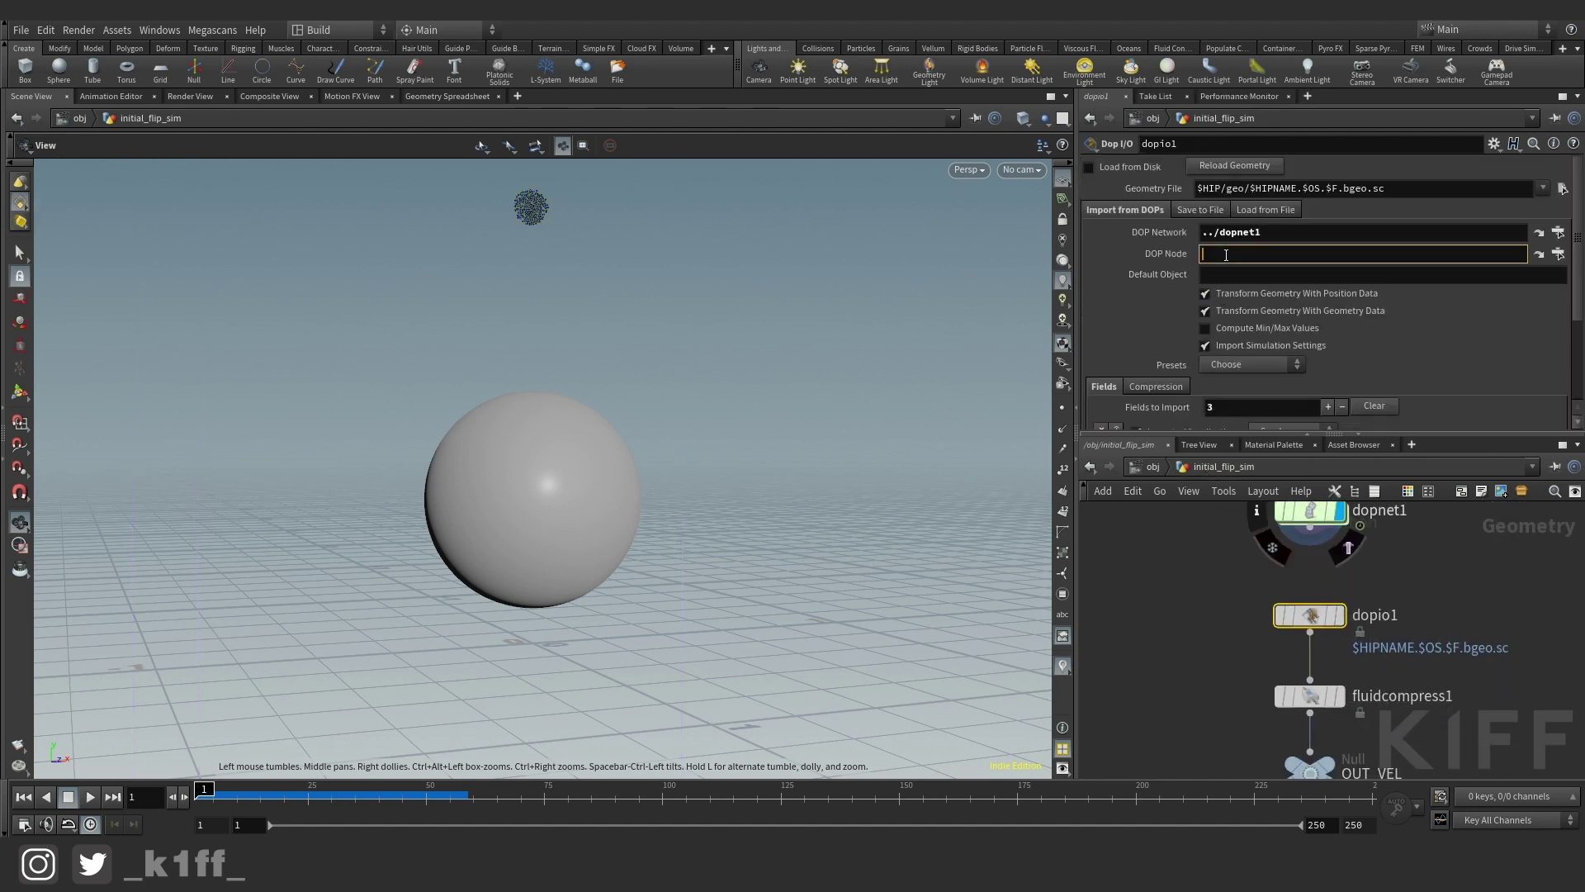
{"action": "type", "text": "/obj/initial_flip_sim/dopnet1/flipobject1"}
{"action": "key", "text": "Return"}
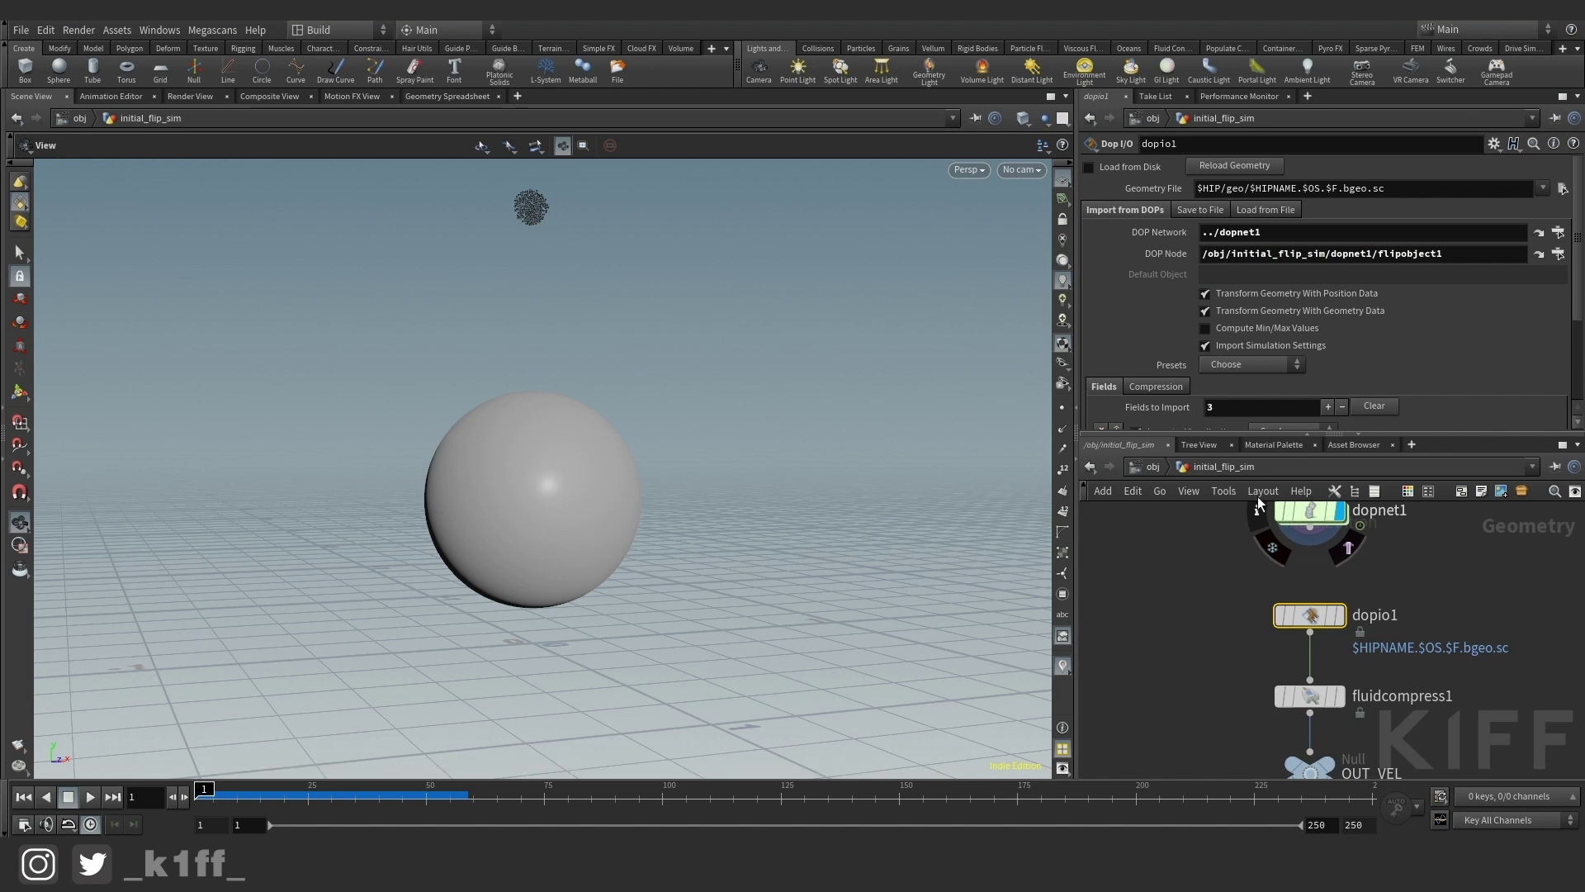
{"action": "left_click_drag", "start_coordinate": [1438, 255], "coordinate": [1387, 262]}
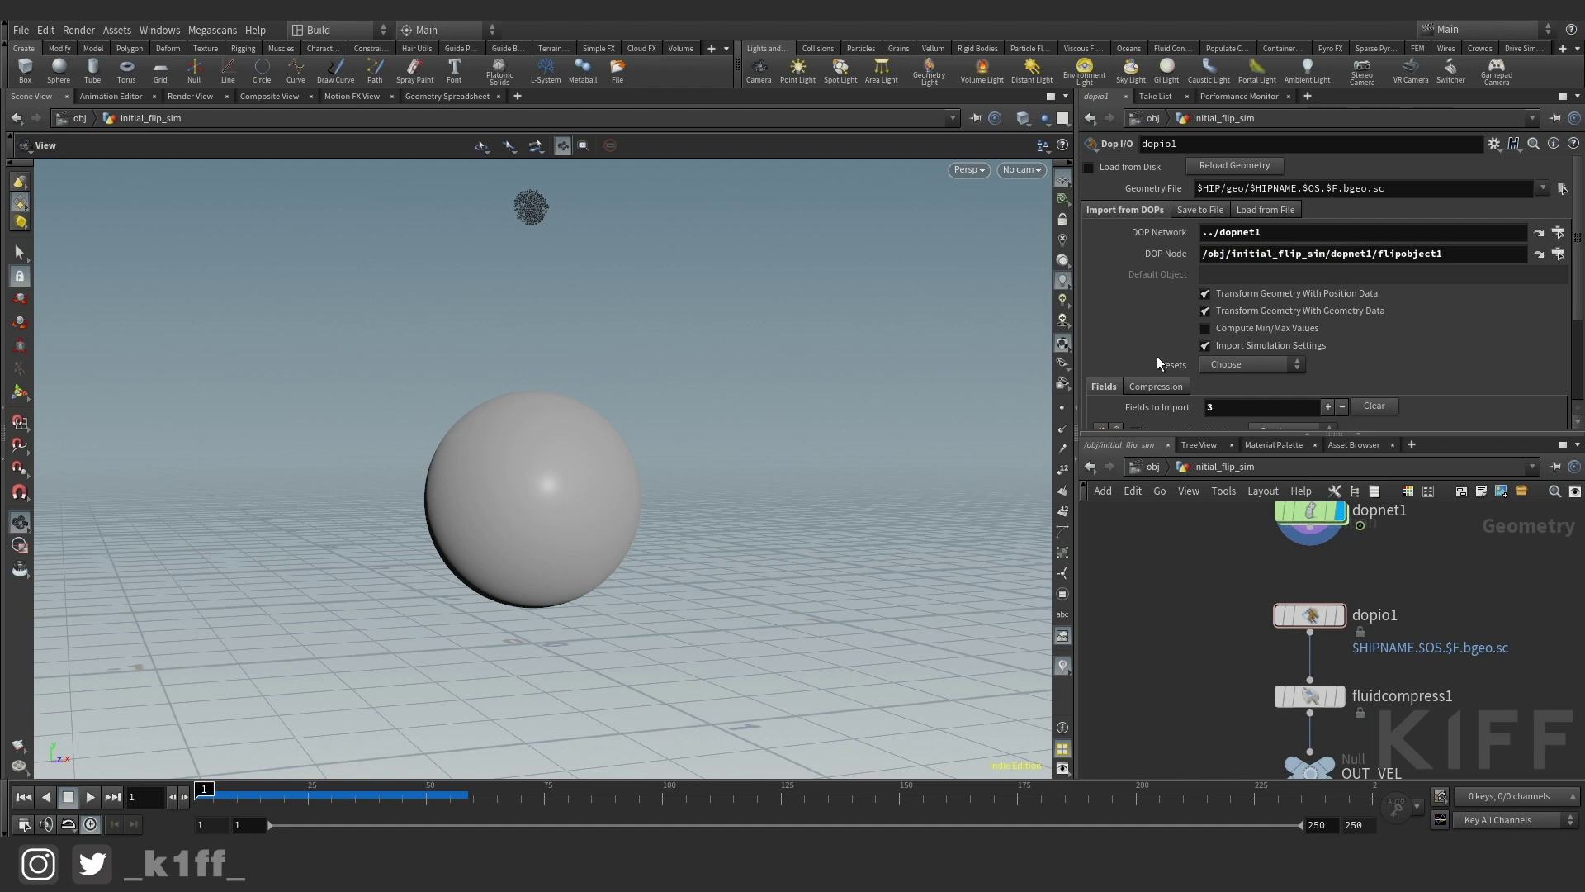
Step: Apply the FLIP Fluid preset to dopio1 and review its fields to import
{"action": "left_click", "coordinate": [1222, 364]}
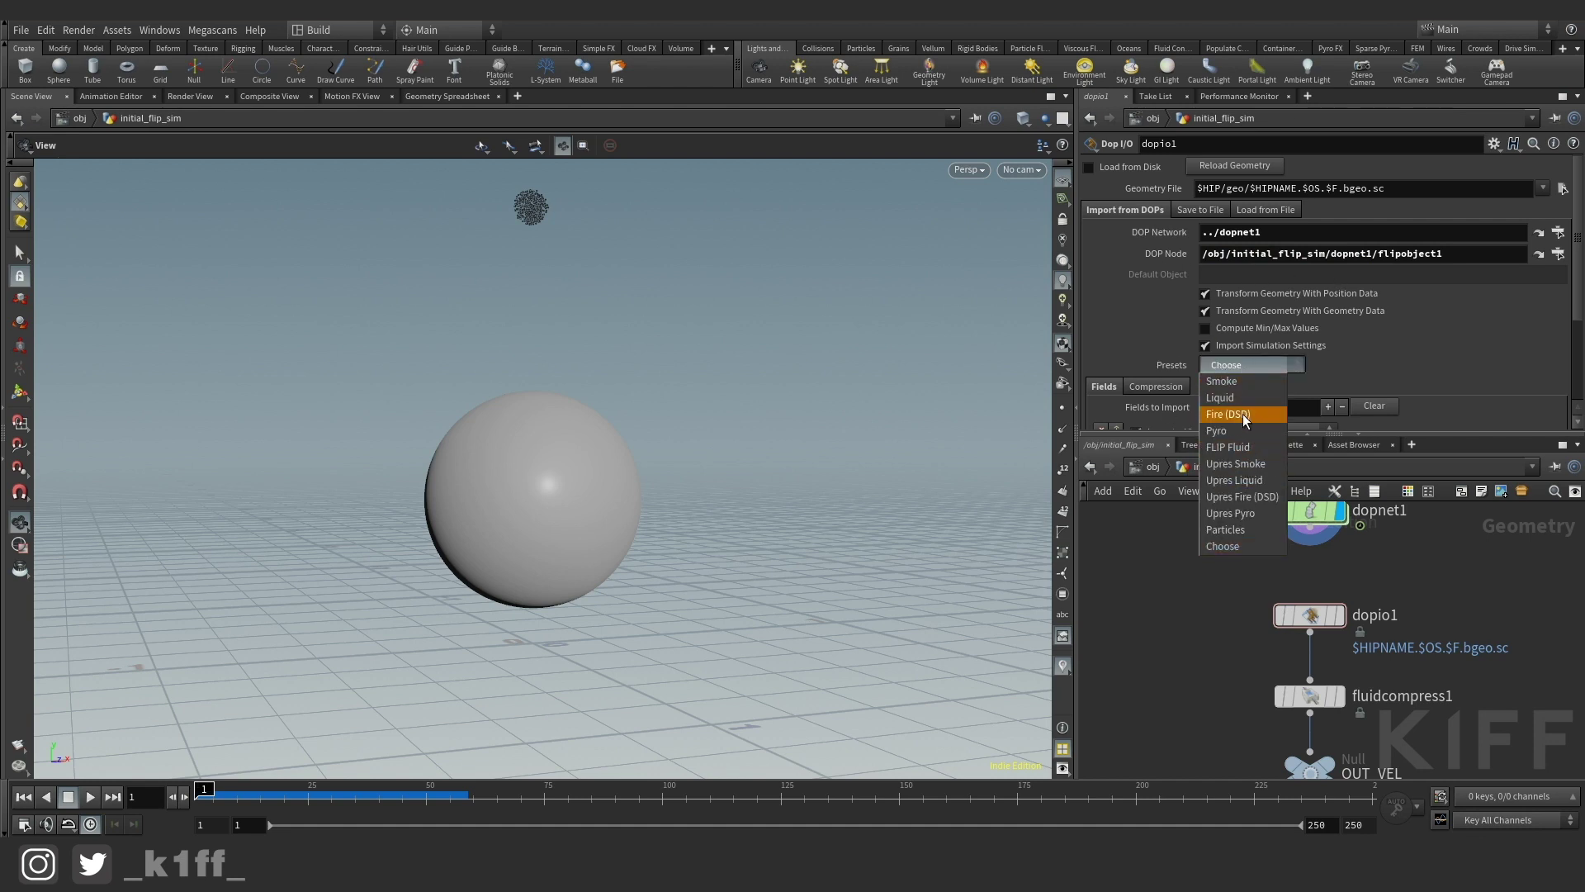
{"action": "left_click", "coordinate": [1240, 447]}
{"action": "scroll", "coordinate": [1143, 354], "scroll_direction": "down", "scroll_amount": 3}
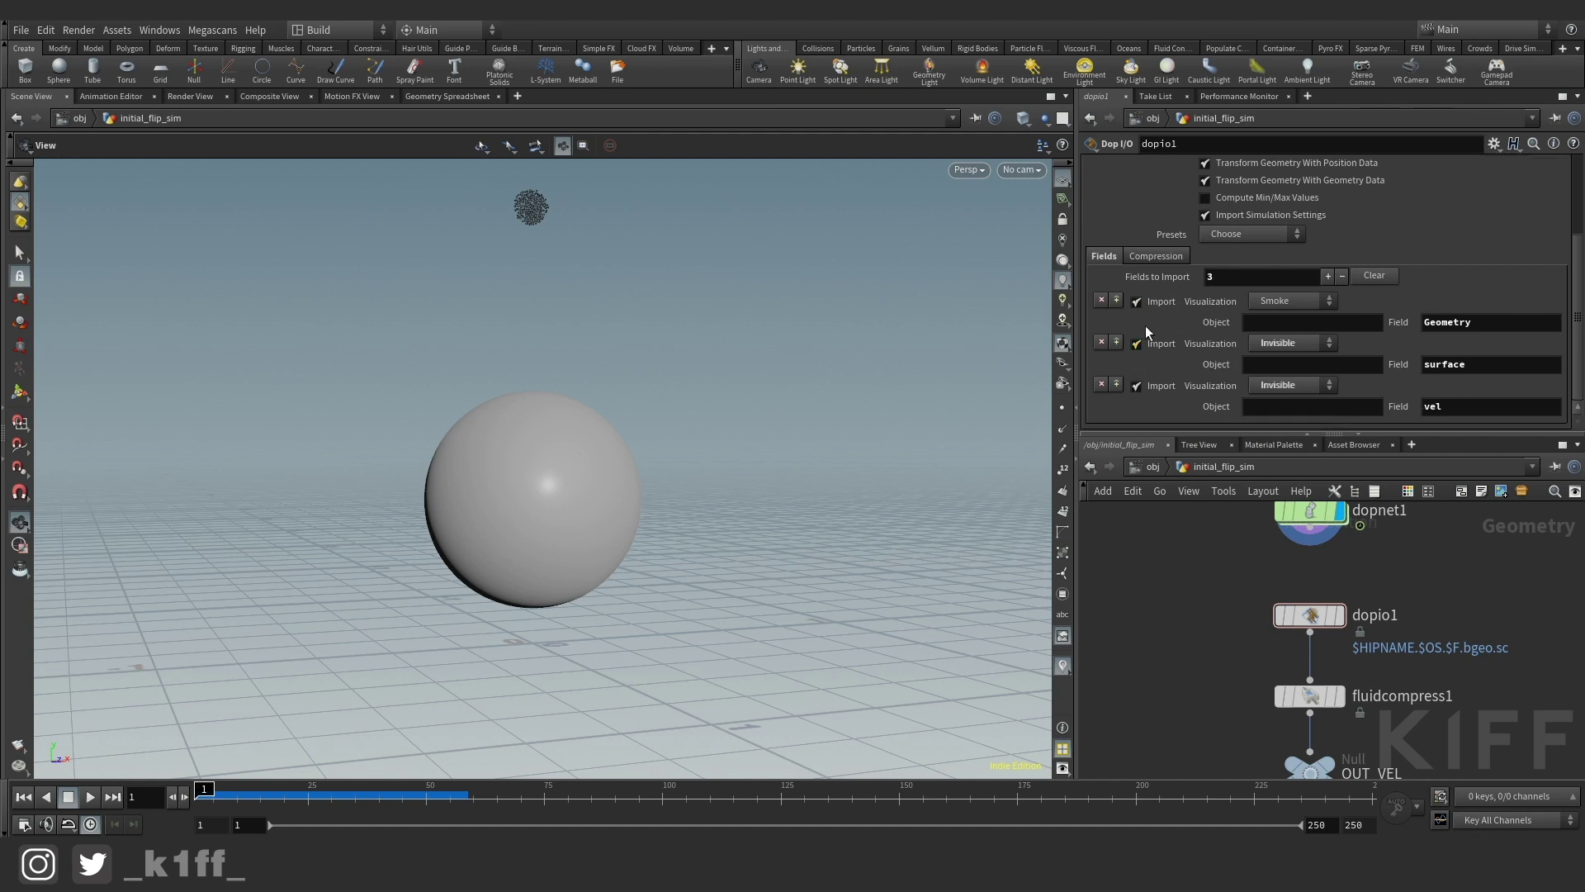
{"action": "scroll", "coordinate": [1192, 319], "scroll_direction": "up", "scroll_amount": 3}
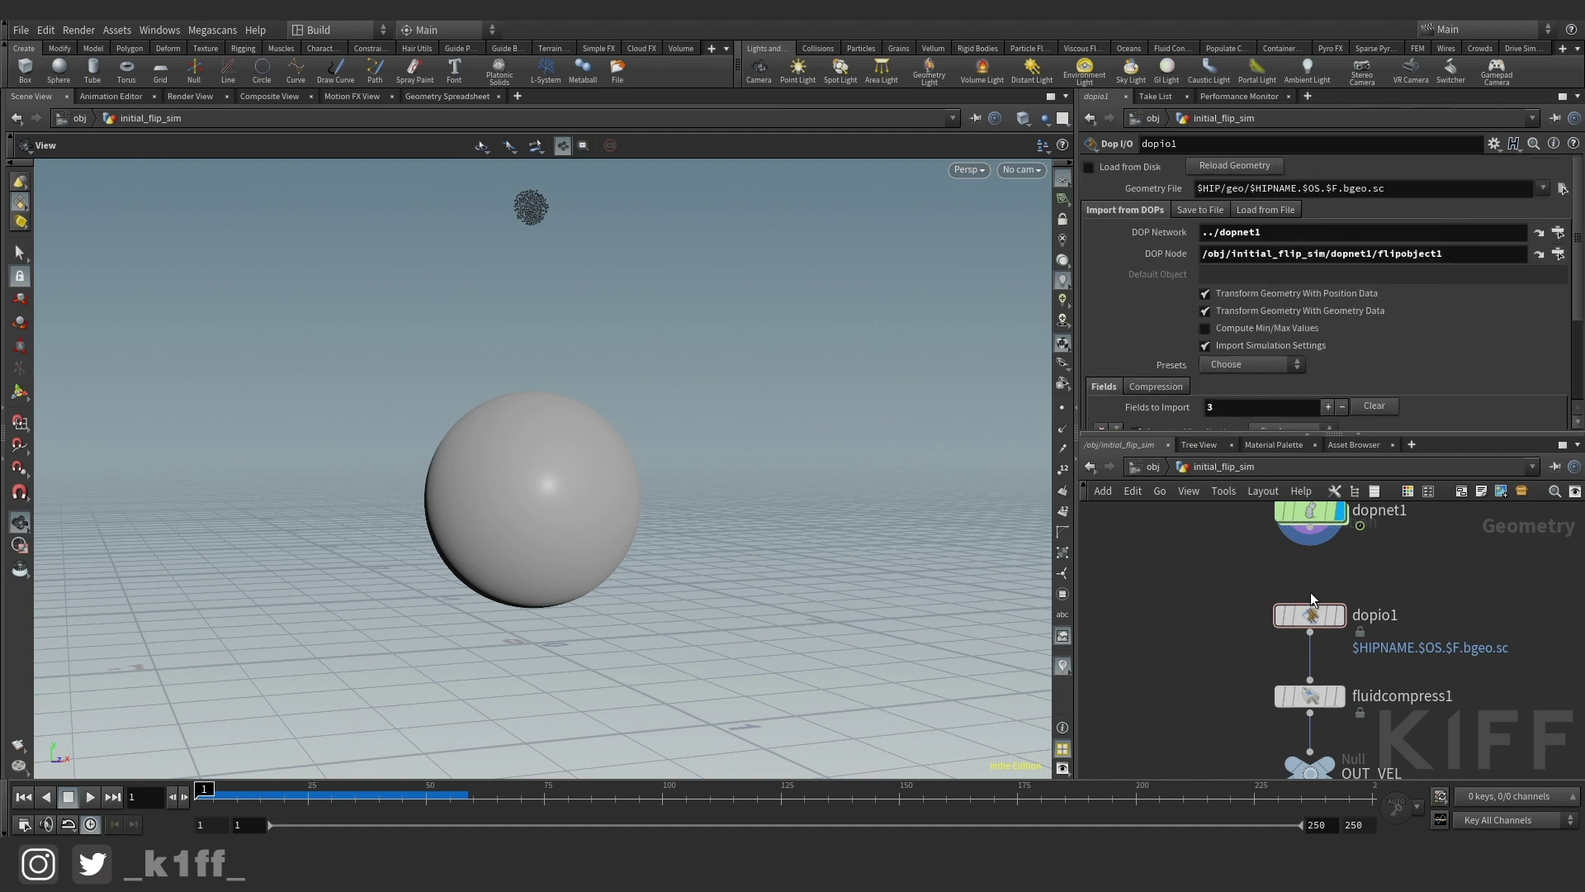
Step: Display dopio1 and play the imported simulation up to frame 50
{"action": "left_click", "coordinate": [1339, 615]}
{"action": "middle_click_drag", "start_coordinate": [1339, 615], "coordinate": [1326, 583]}
{"action": "key", "text": "Up"}
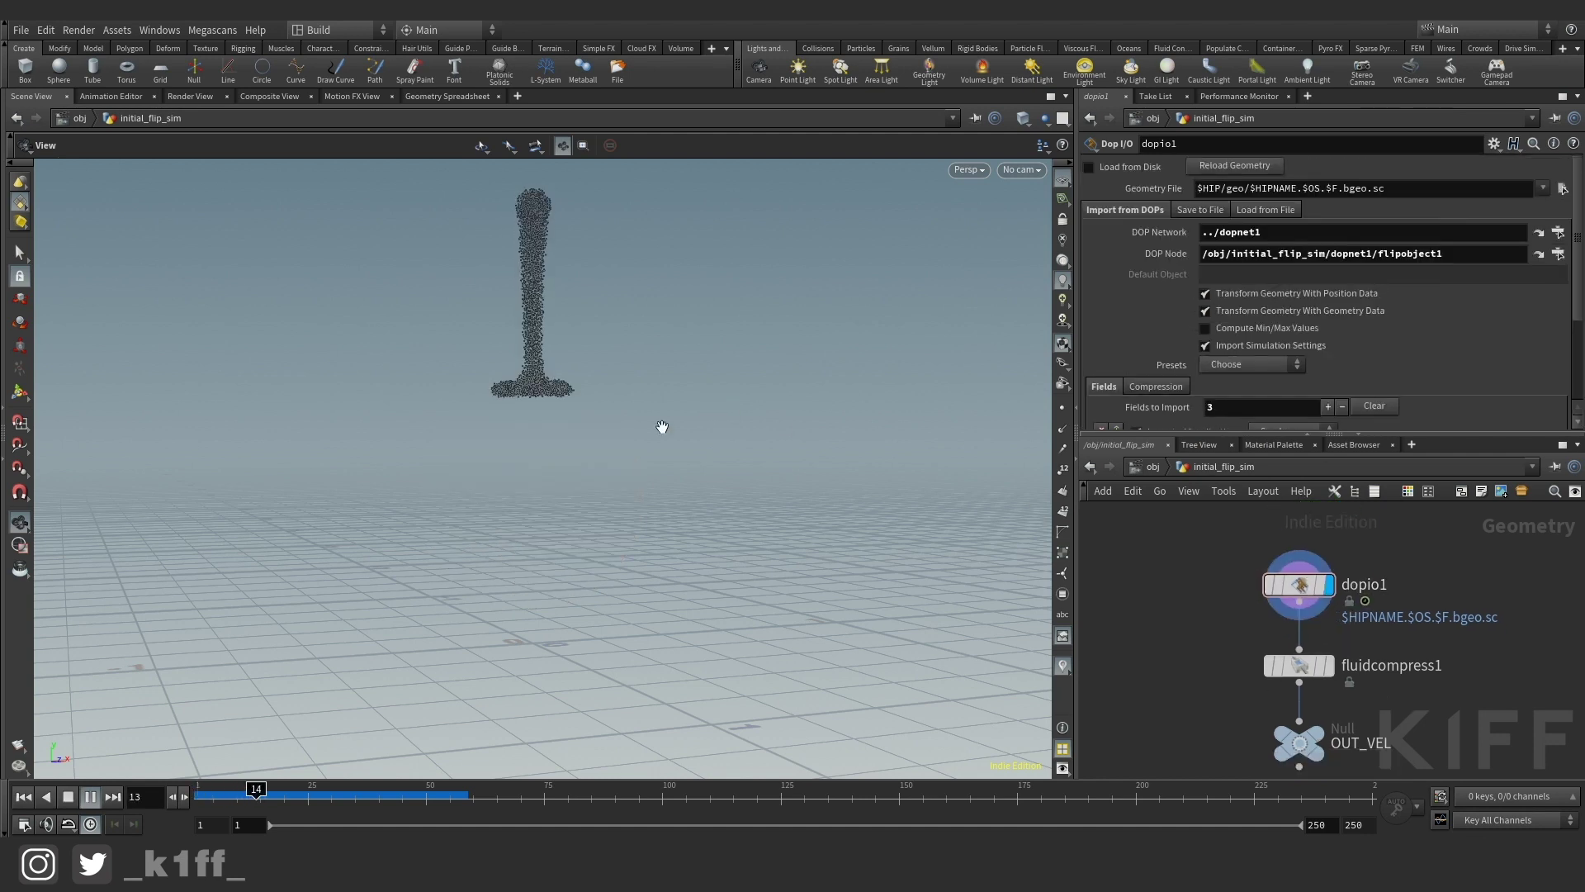
{"action": "key", "text": "Up"}
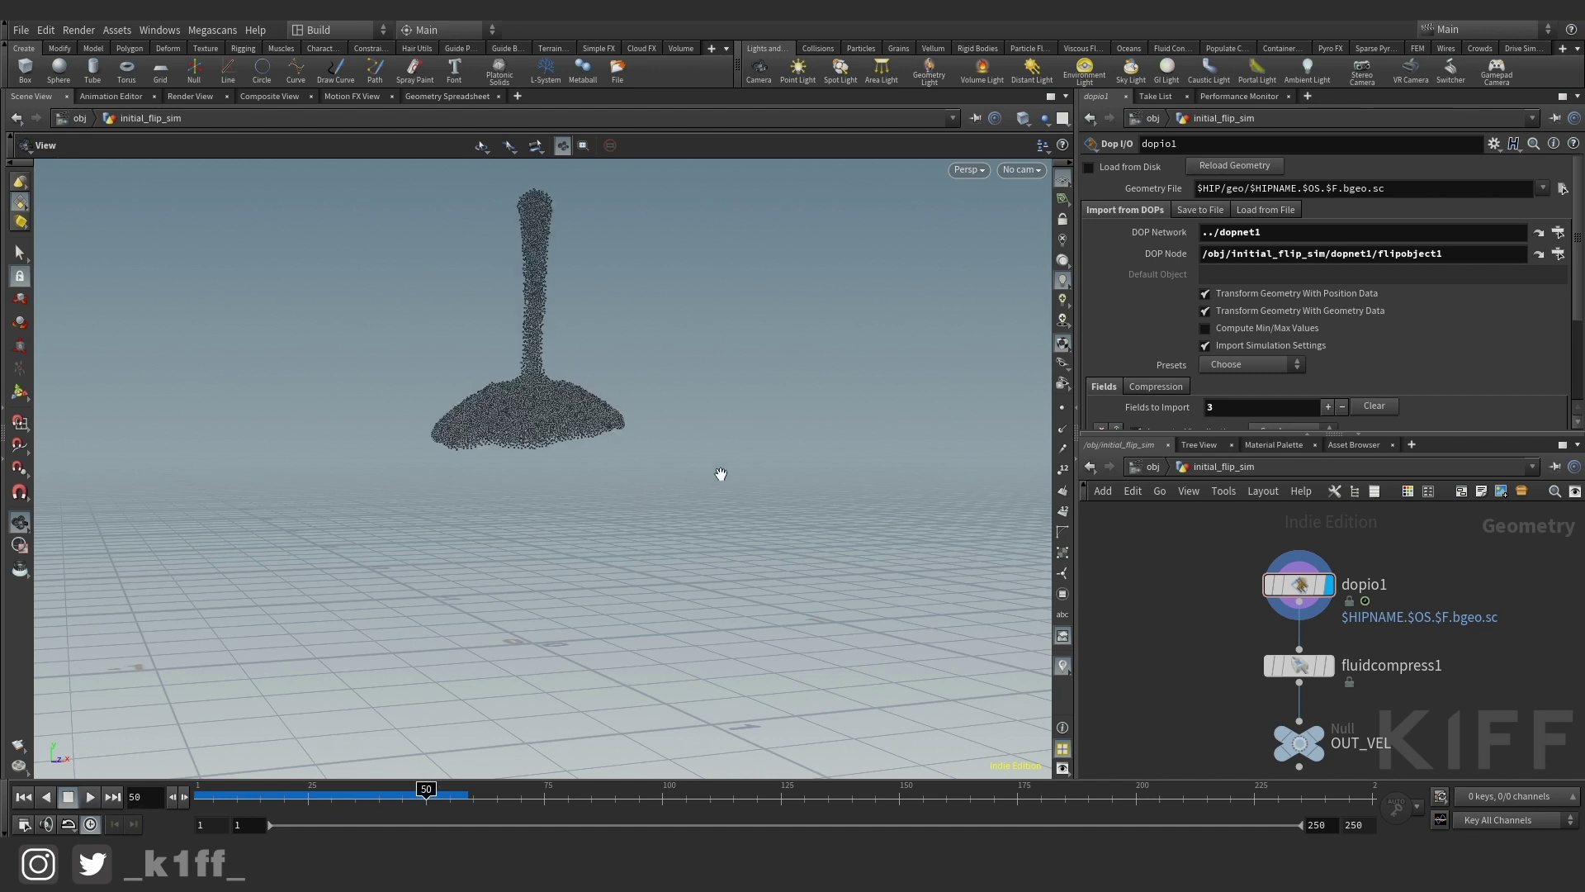
Step: Display dopnet1 briefly to compare it with the import, and return the display to dopio1
{"action": "middle_click_drag", "start_coordinate": [1290, 591], "coordinate": [1279, 687]}
{"action": "left_click", "coordinate": [1319, 575]}
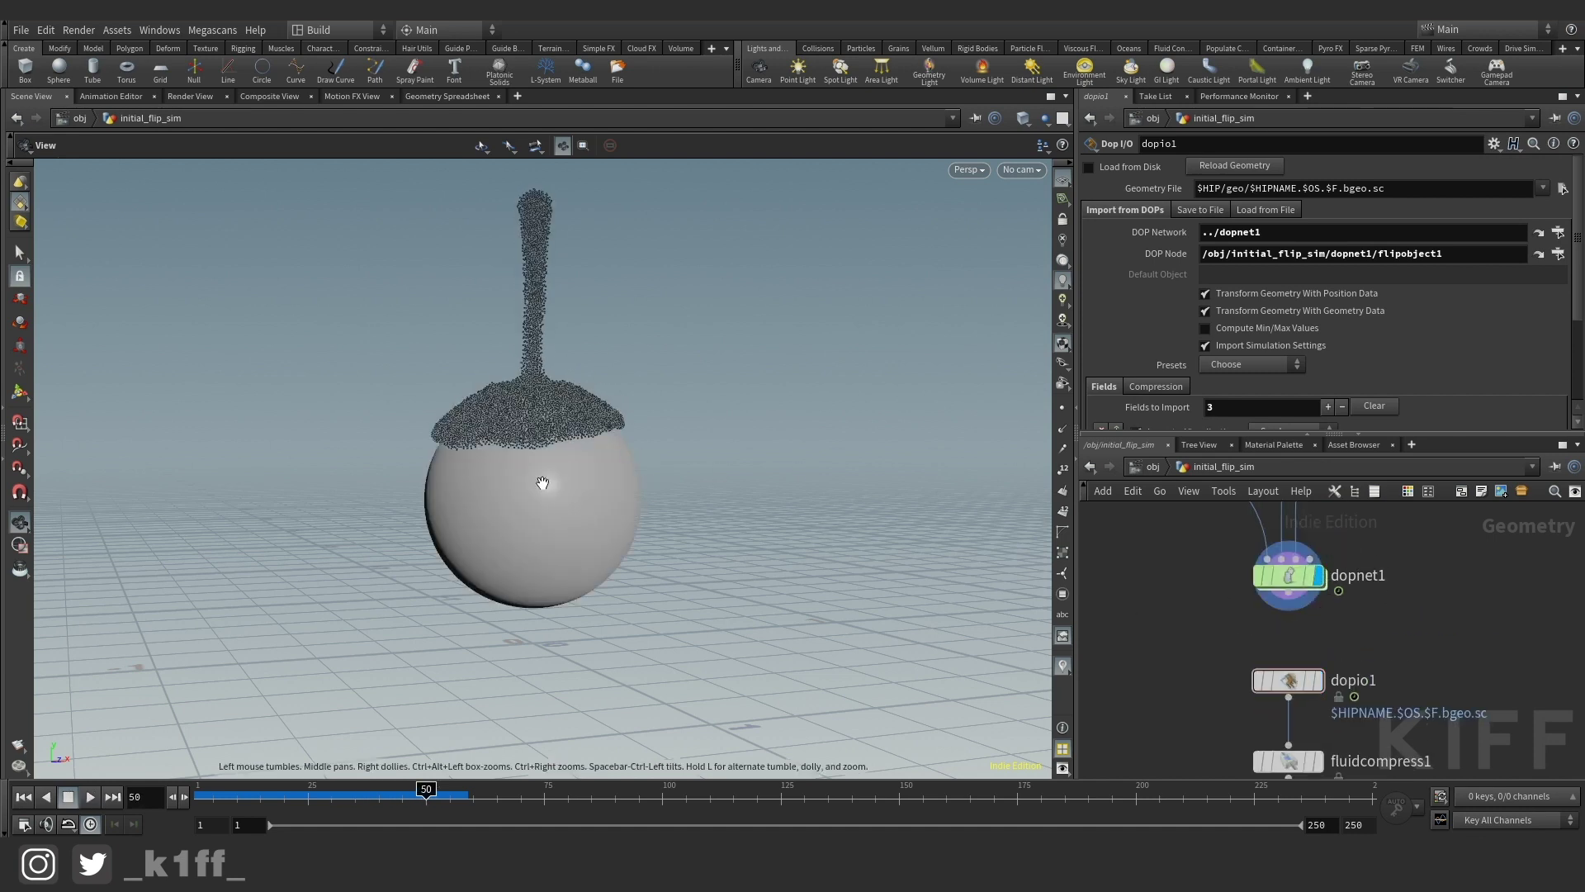
{"action": "left_click", "coordinate": [1319, 681]}
{"action": "middle_click_drag", "start_coordinate": [1331, 670], "coordinate": [1334, 611]}
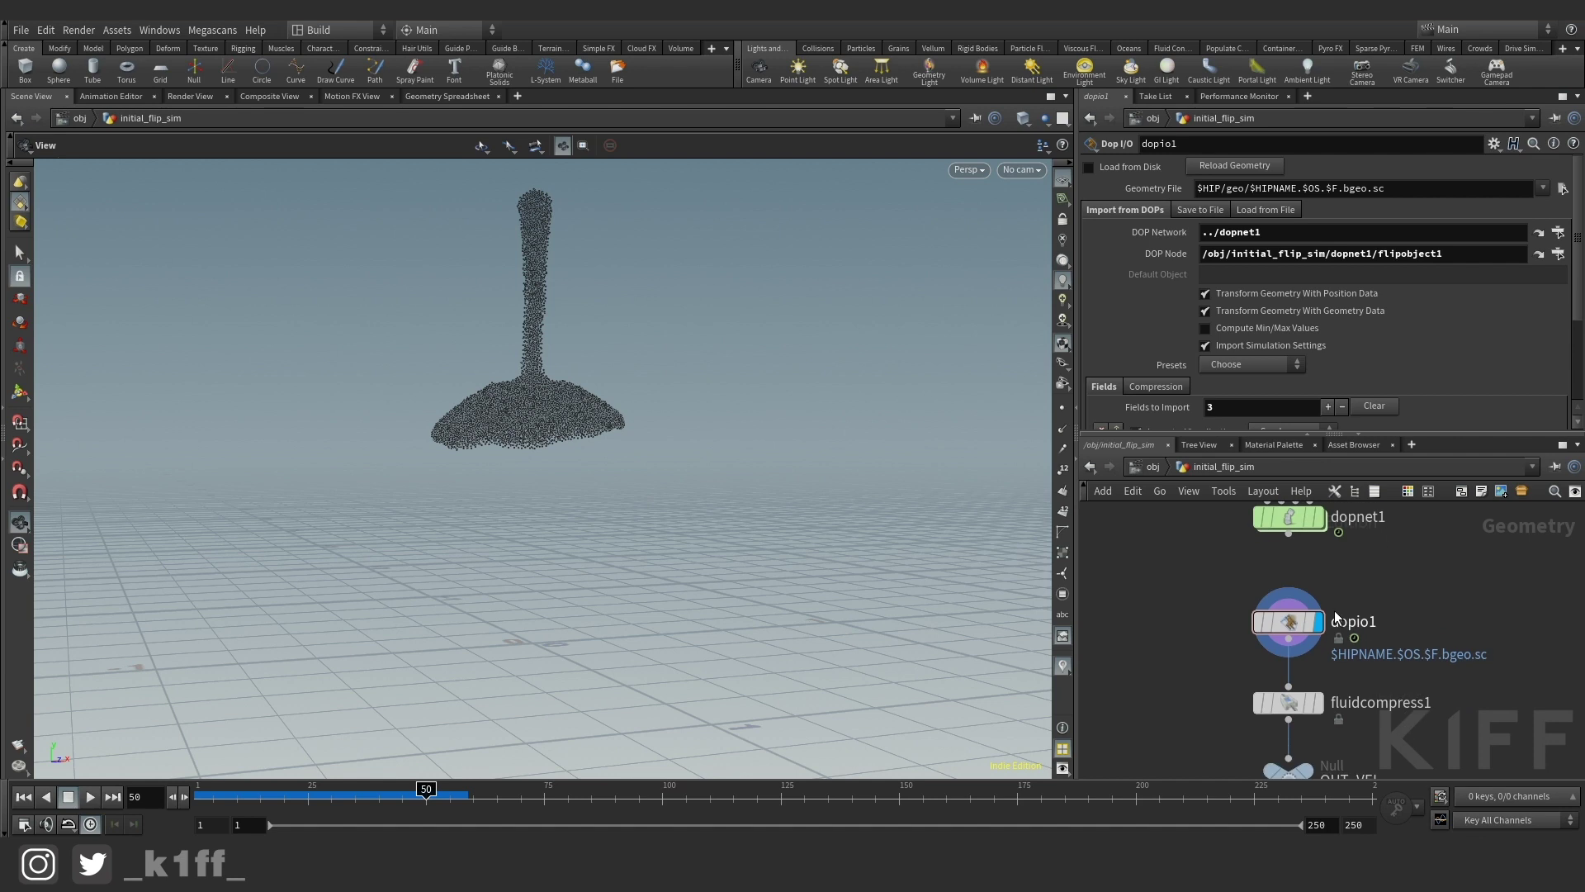
{"action": "middle_click_drag", "start_coordinate": [1172, 658], "coordinate": [1185, 583]}
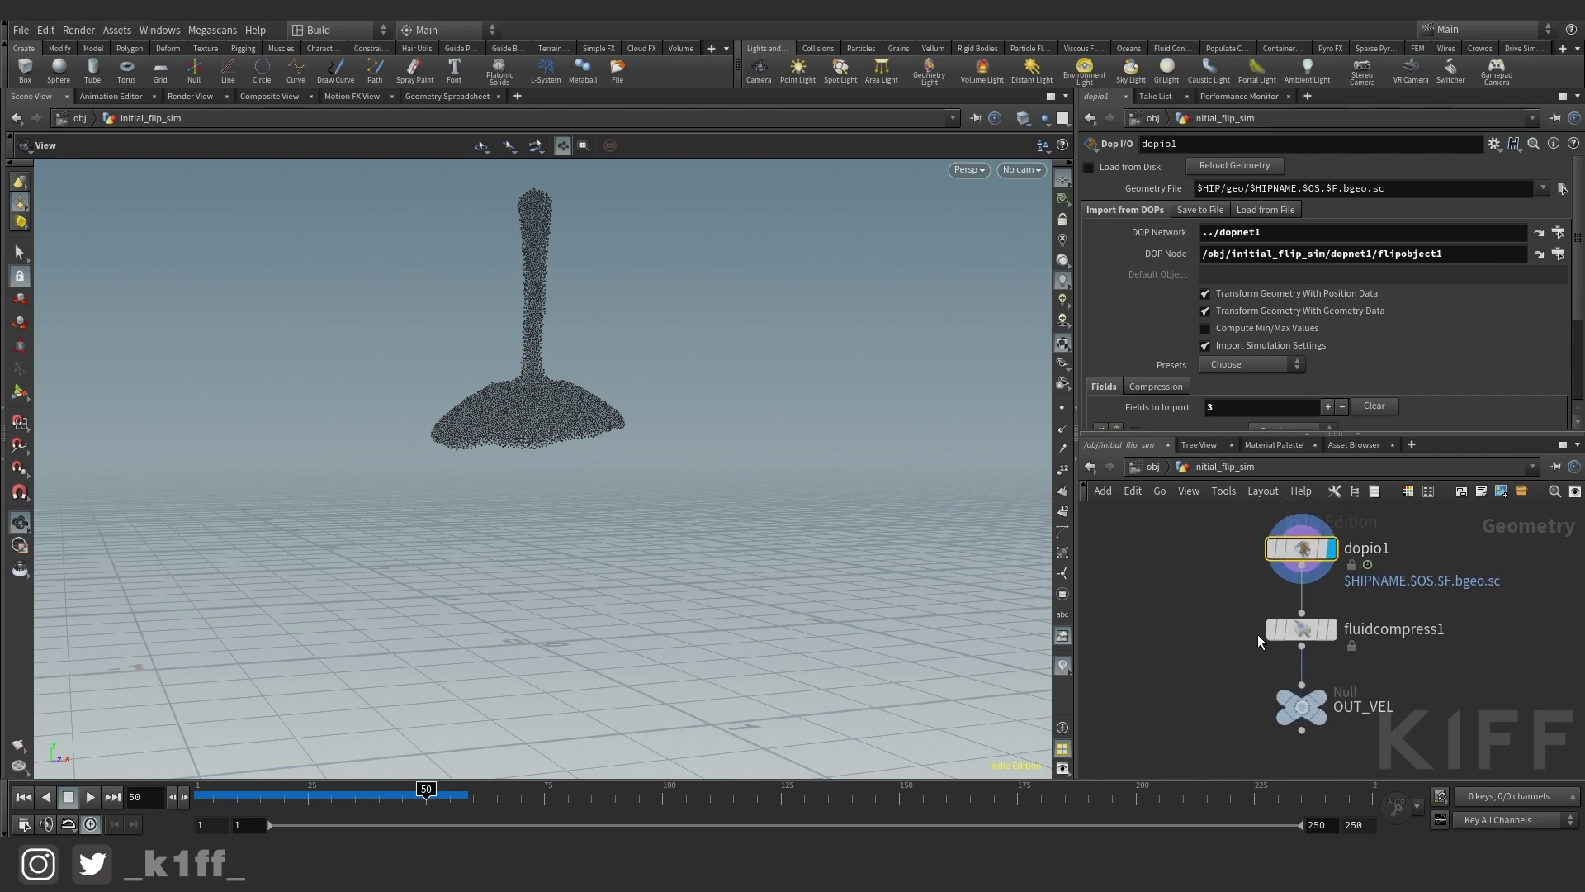
Step: Display fluidcompress1 and review its Particle Separation parameter
{"action": "left_click", "coordinate": [1303, 630]}
{"action": "left_click", "coordinate": [1331, 629]}
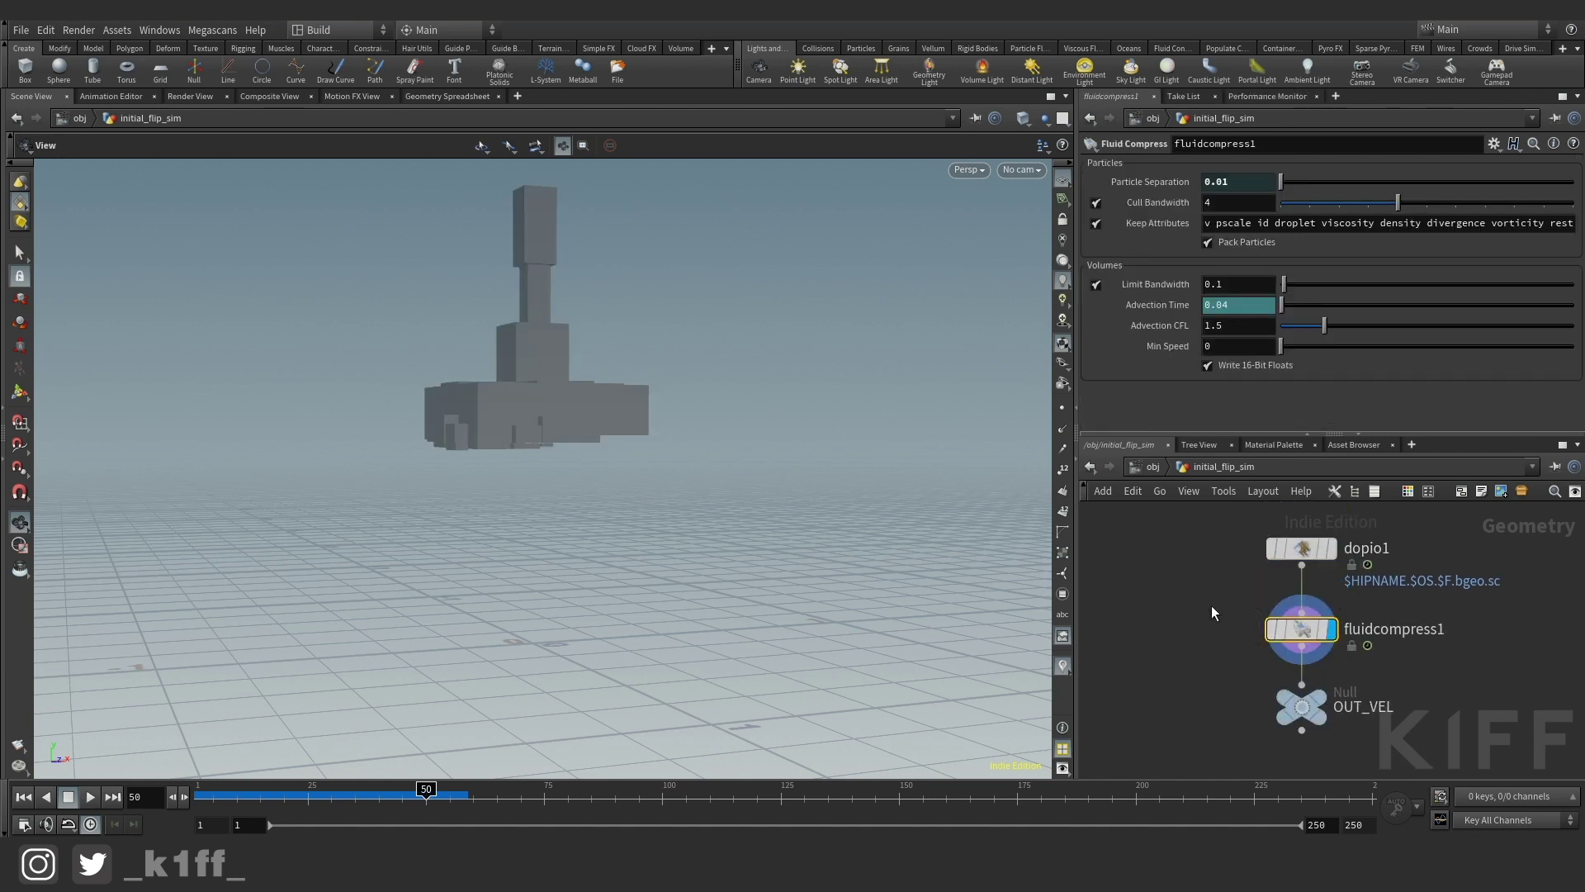
{"action": "left_click", "coordinate": [1159, 177]}
{"action": "left_click", "coordinate": [1151, 180]}
Step: Move OUT_VEL down and insert a File Cache node between fluidcompress1 and OUT_VEL
{"action": "left_click", "coordinate": [1304, 710]}
{"action": "middle_click_drag", "start_coordinate": [1404, 698], "coordinate": [1366, 618]}
{"action": "left_click_drag", "start_coordinate": [1264, 622], "coordinate": [1278, 701]}
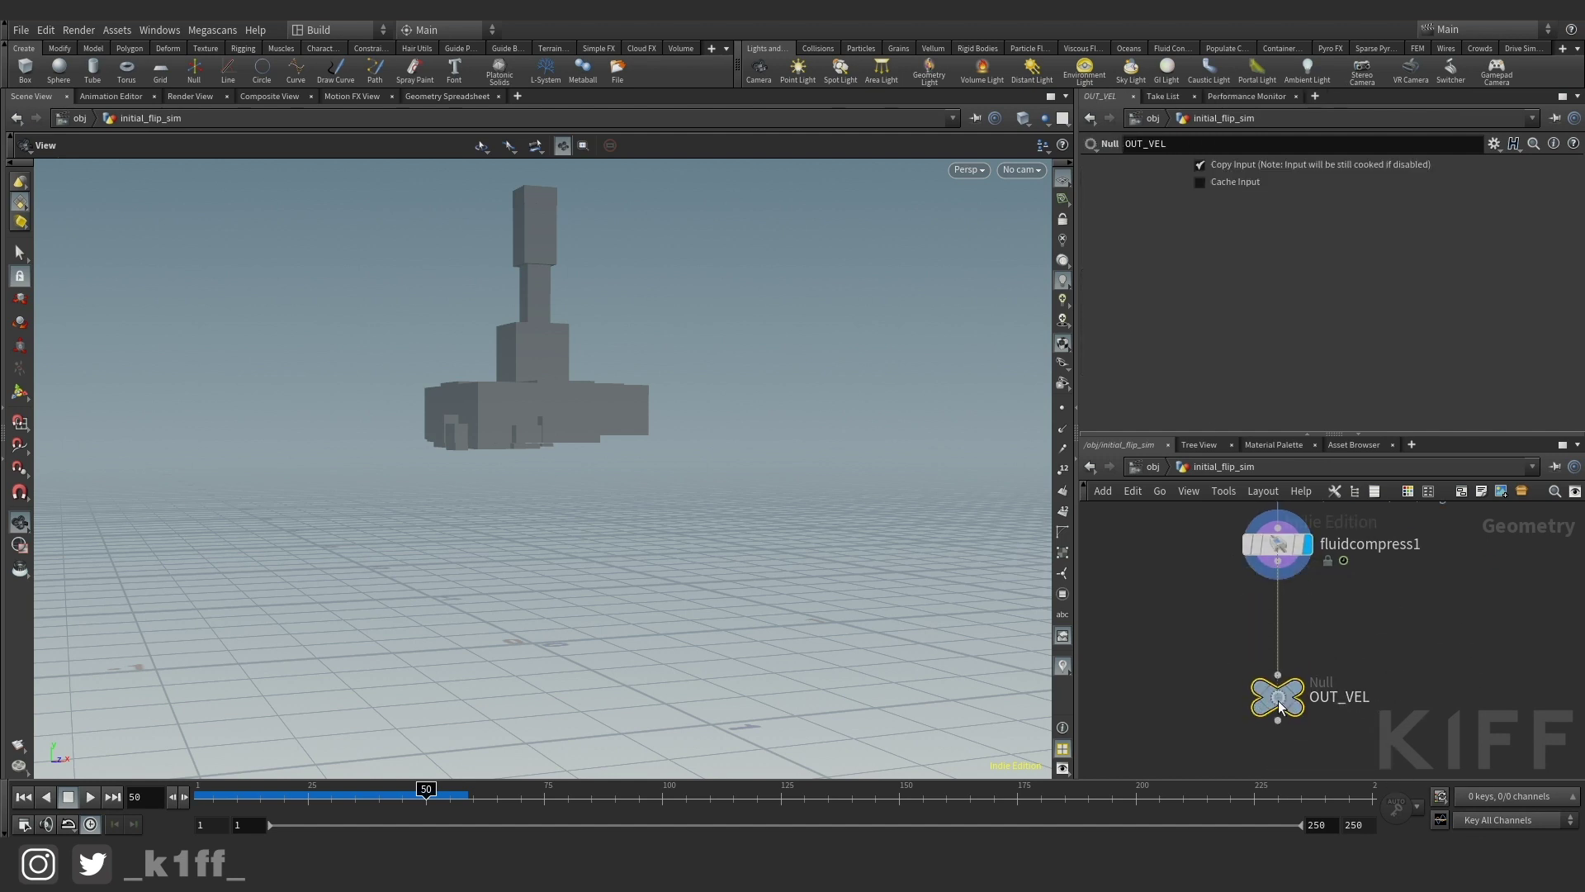
{"action": "key", "text": "Tab"}
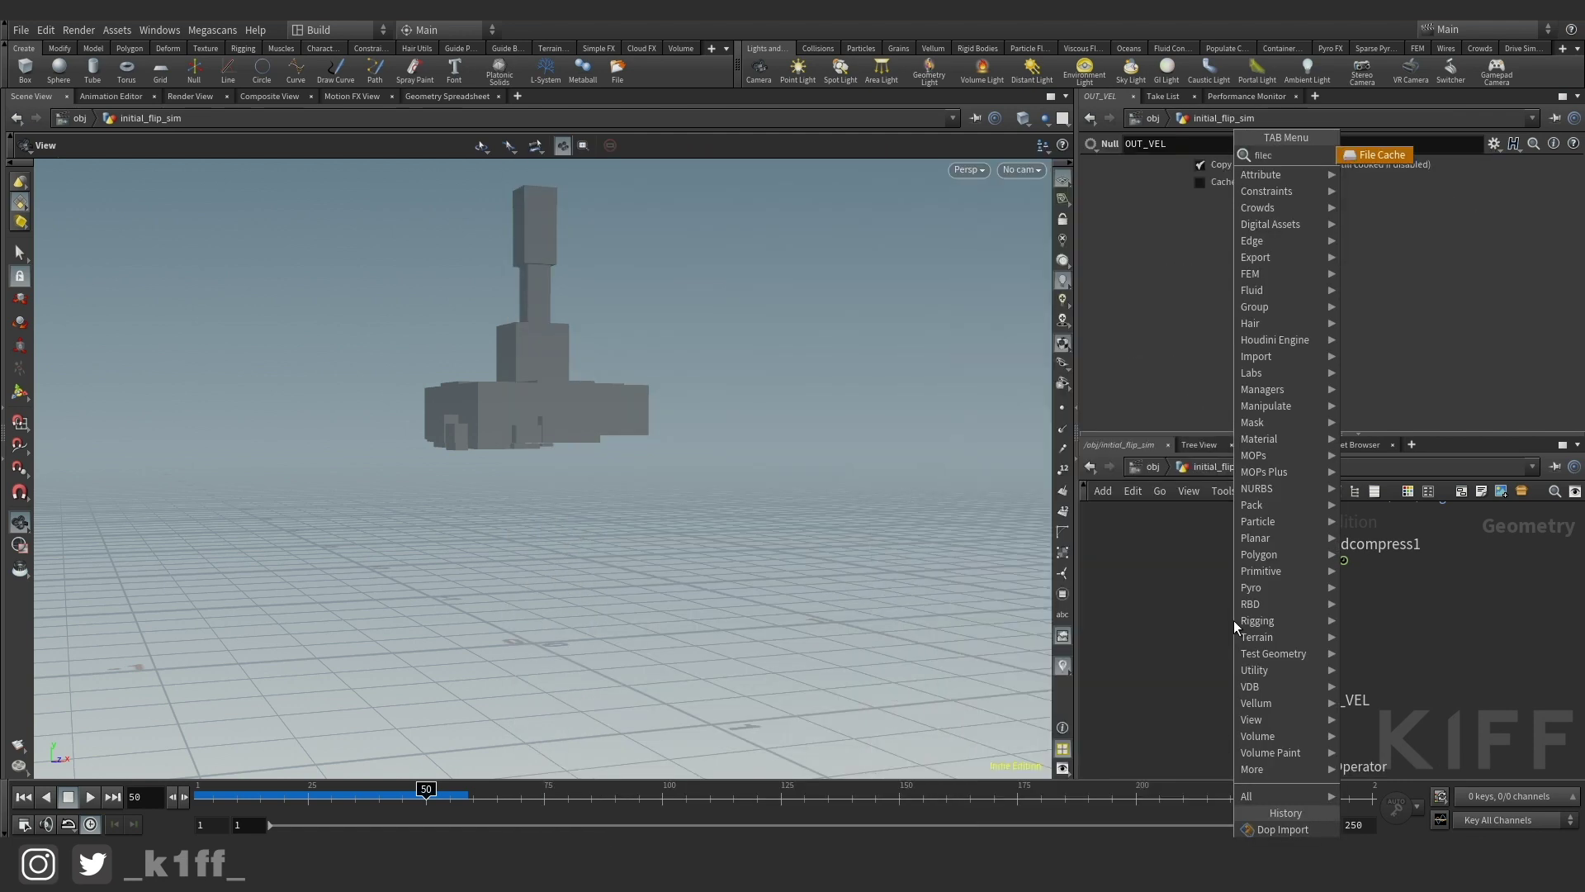
{"action": "key", "text": "Return"}
{"action": "left_click", "coordinate": [1230, 619]}
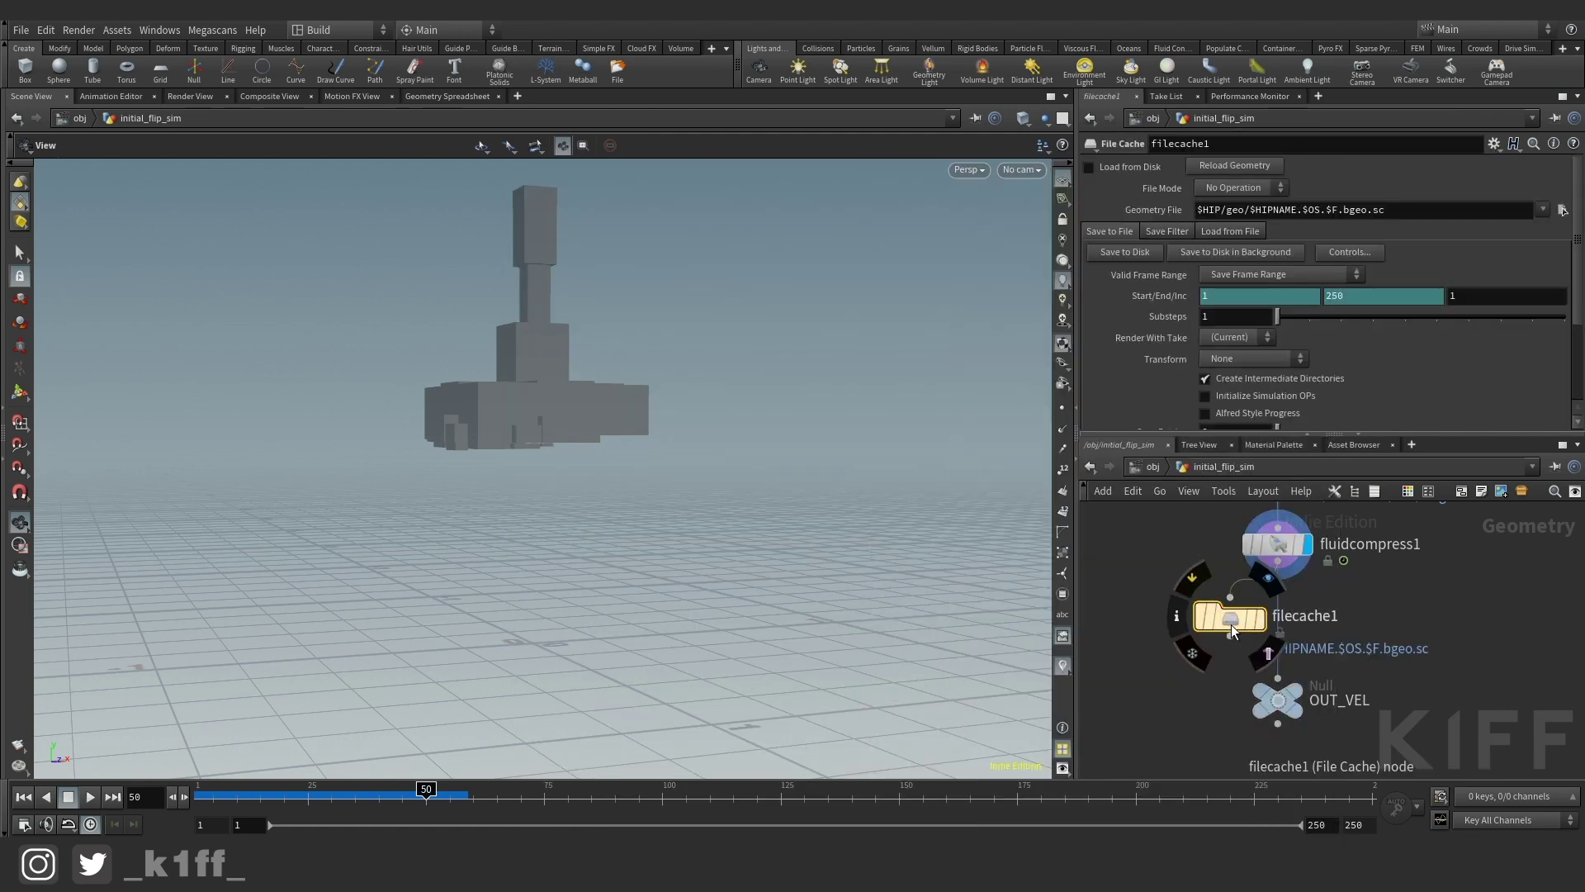
{"action": "left_click_drag", "start_coordinate": [1242, 631], "coordinate": [1289, 629]}
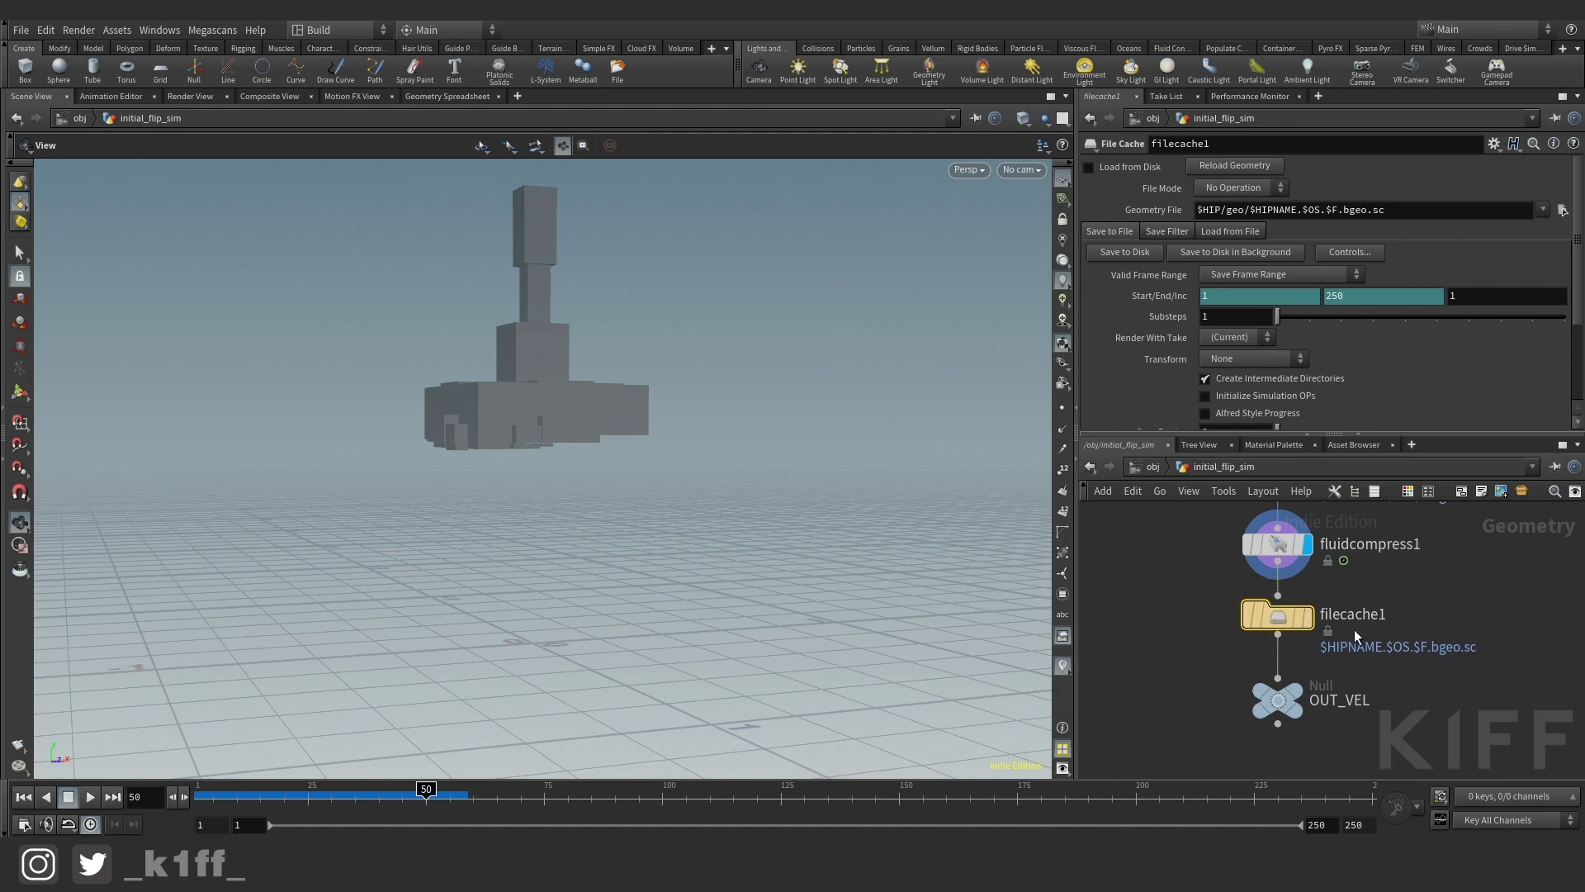
Step: Review filecache1's Geometry File path and its save-to-disk settings
{"action": "double_click", "coordinate": [1220, 207]}
{"action": "left_click", "coordinate": [1307, 212]}
{"action": "scroll", "coordinate": [1146, 333], "scroll_direction": "down", "scroll_amount": 4}
{"action": "scroll", "coordinate": [1146, 334], "scroll_direction": "up", "scroll_amount": 4}
{"action": "middle_click_drag", "start_coordinate": [1204, 524], "coordinate": [1197, 581]}
Step: Examine fluidcompress1's packed geometry in the viewport and in its node information
{"action": "left_click", "coordinate": [1271, 601]}
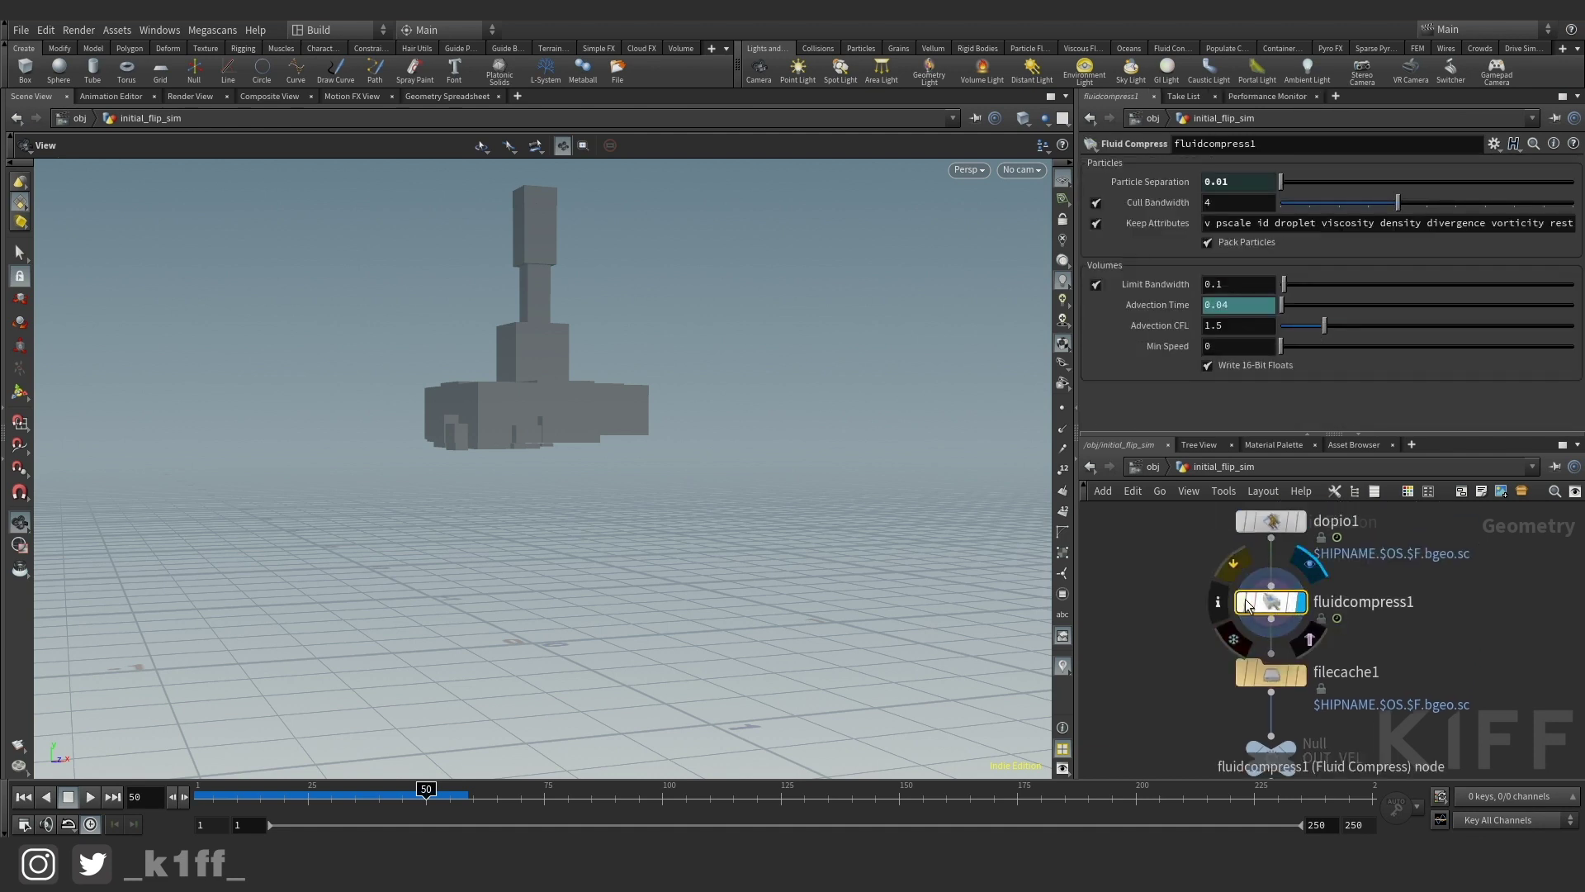
{"action": "left_click_drag", "start_coordinate": [566, 372], "coordinate": [576, 287]}
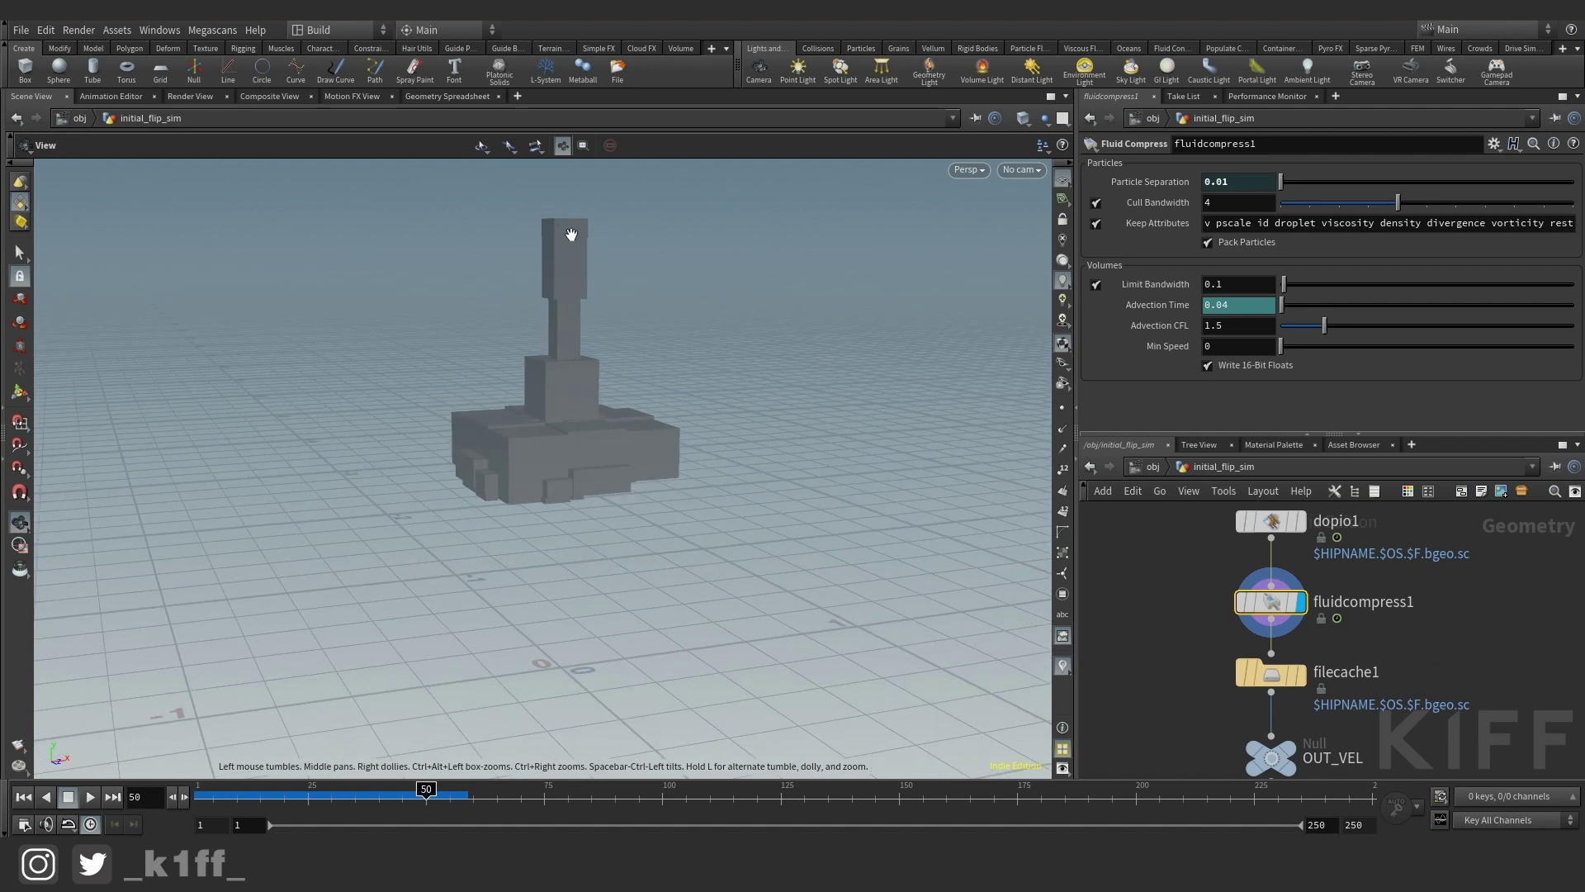
{"action": "middle_click", "coordinate": [1270, 610]}
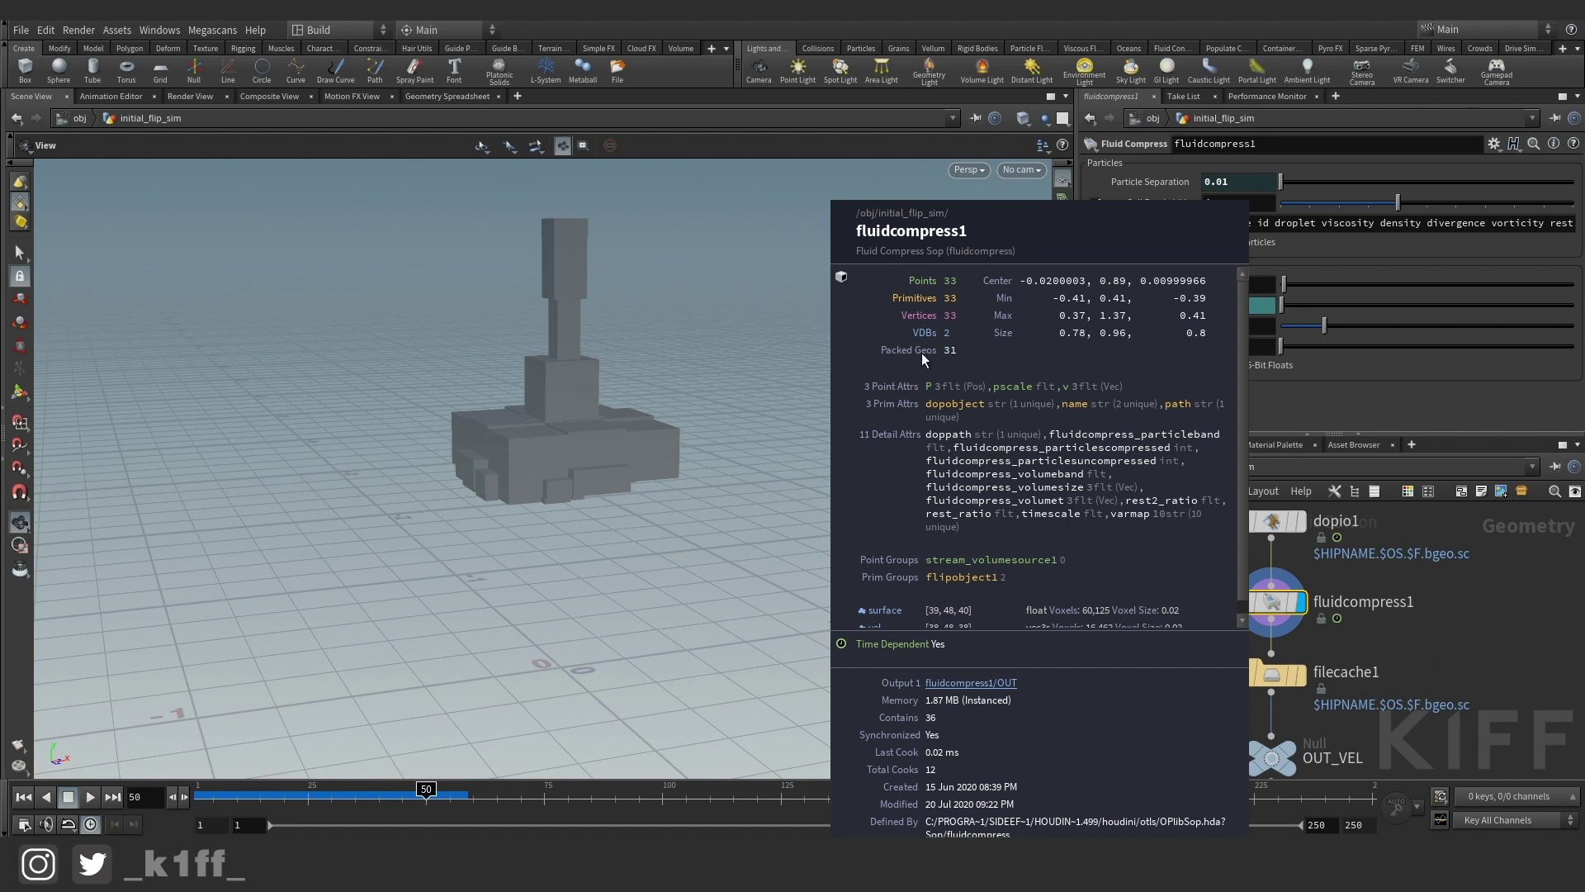
{"action": "middle_click_drag", "start_coordinate": [933, 353], "coordinate": [946, 350]}
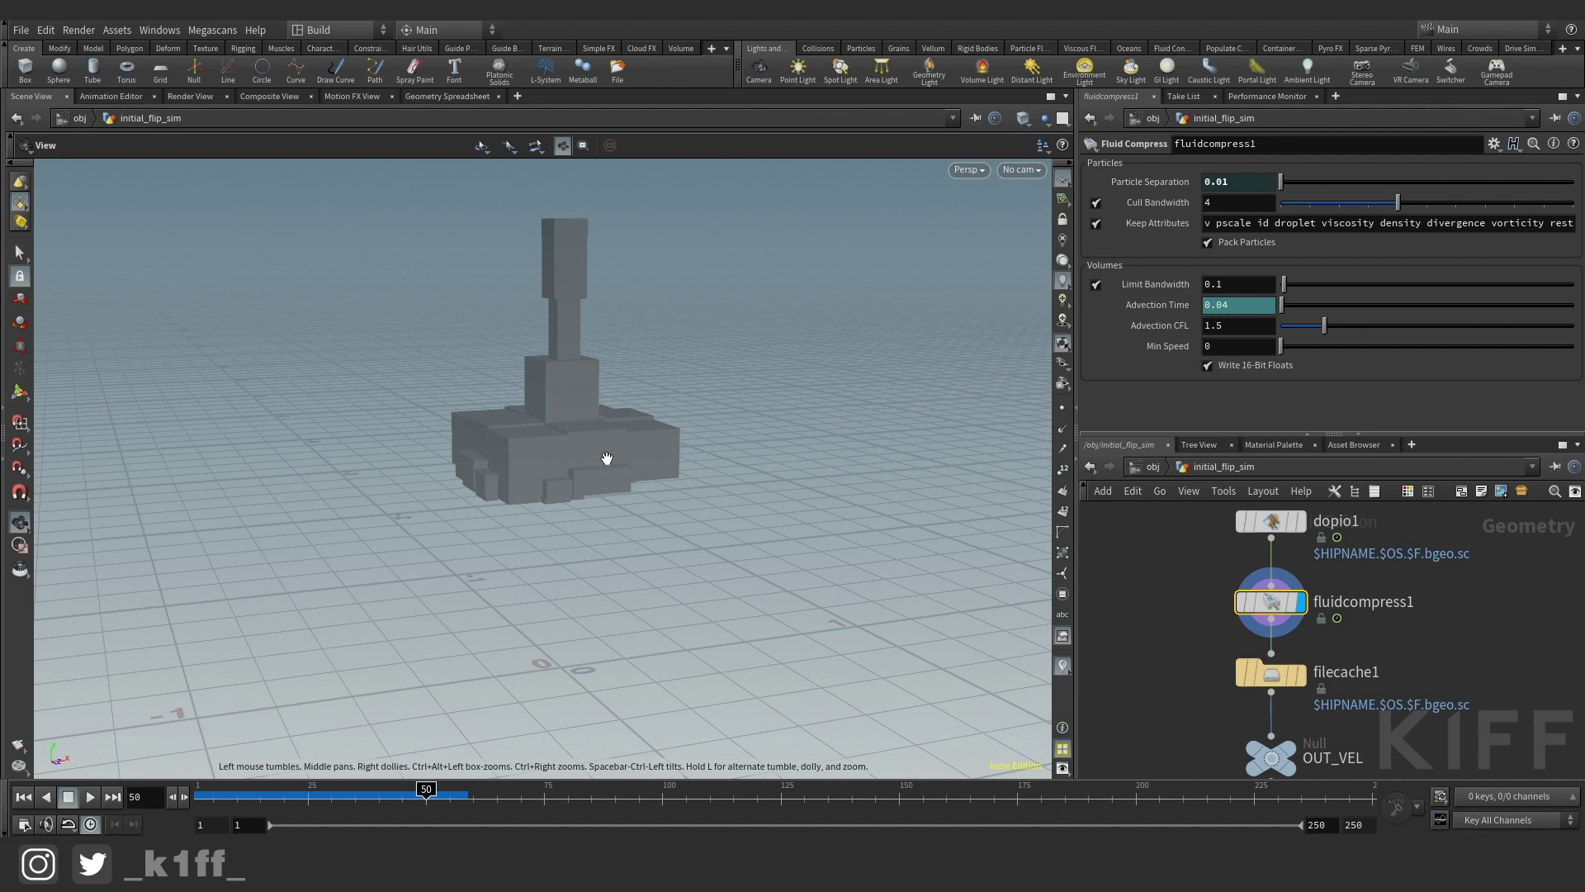
Step: Delete filecache1 and move OUT_VEL back up towards fluidcompress1
{"action": "middle_click_drag", "start_coordinate": [1209, 689], "coordinate": [1196, 635]}
{"action": "left_click_drag", "start_coordinate": [1161, 612], "coordinate": [1339, 659]}
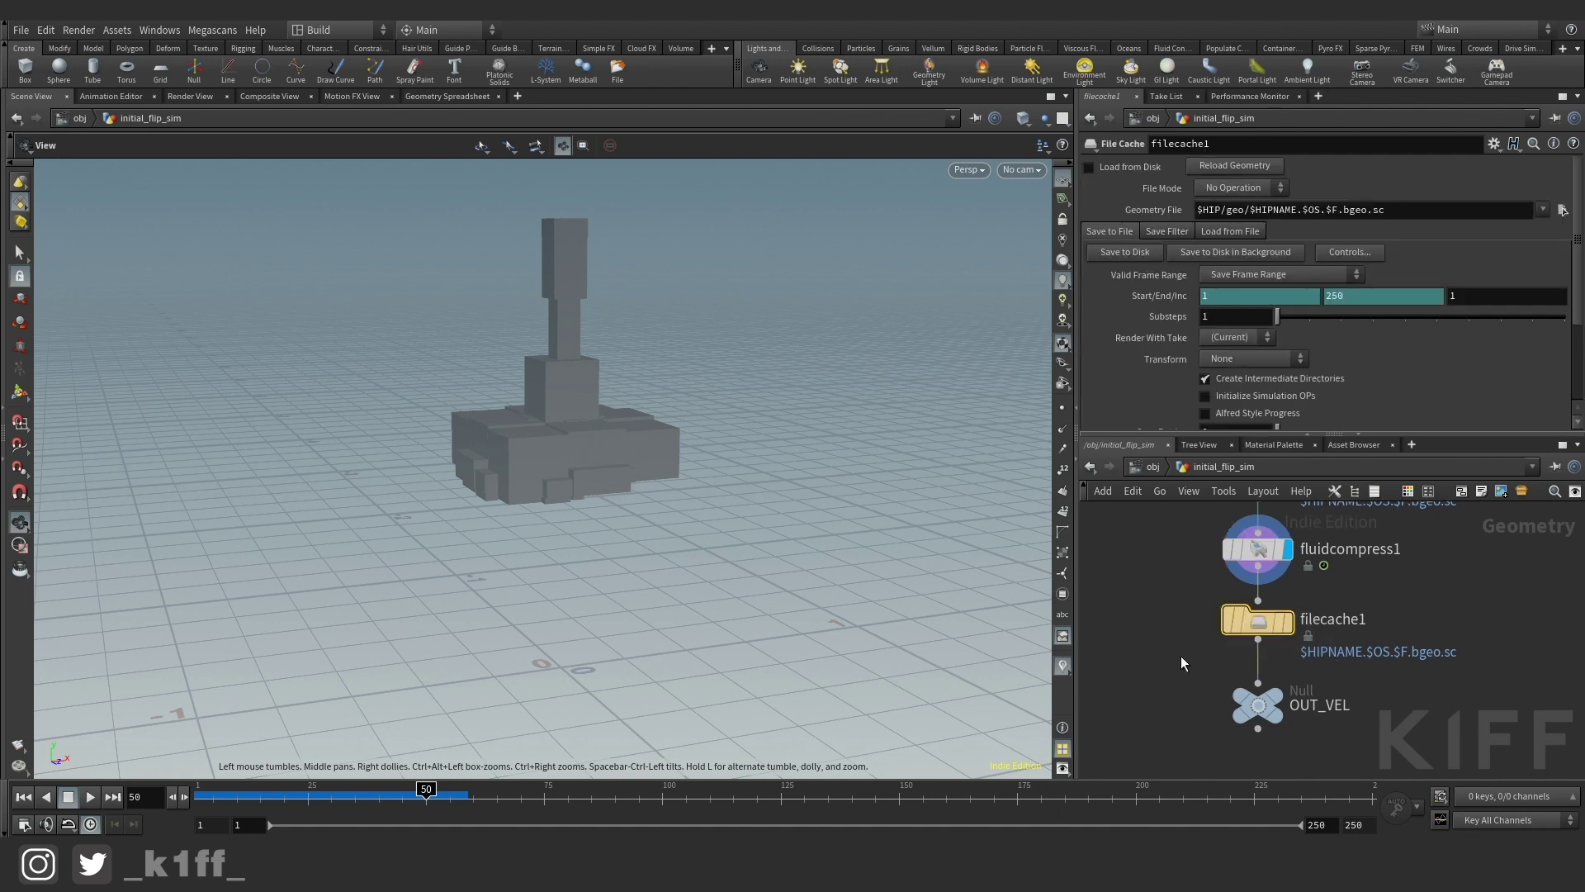
{"action": "scroll", "coordinate": [1176, 657], "scroll_direction": "down", "scroll_amount": 1}
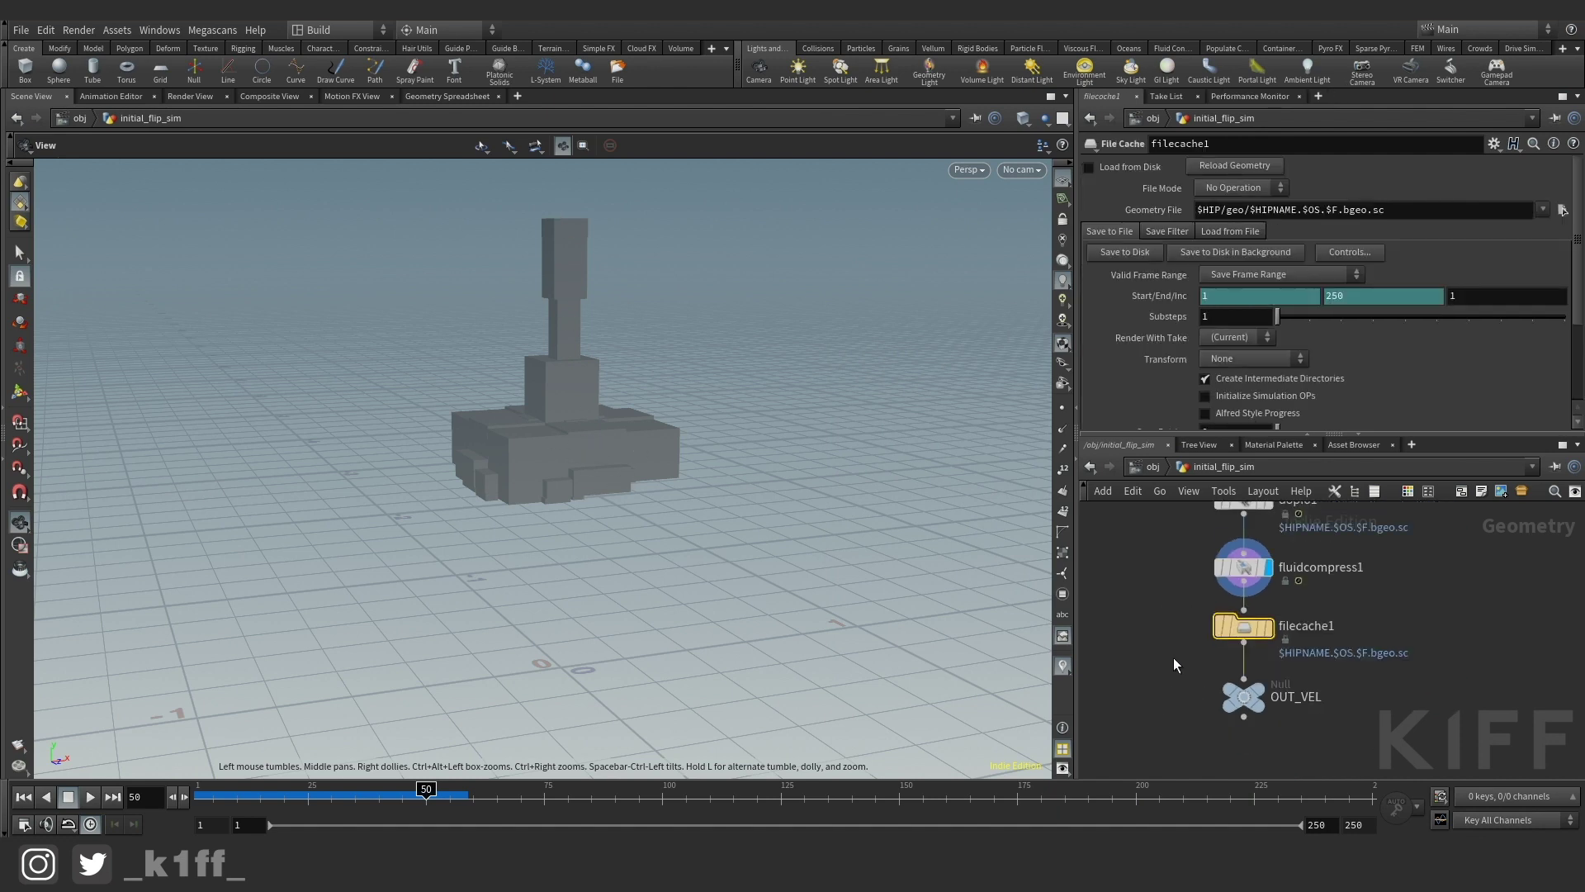
{"action": "left_click", "coordinate": [1251, 569]}
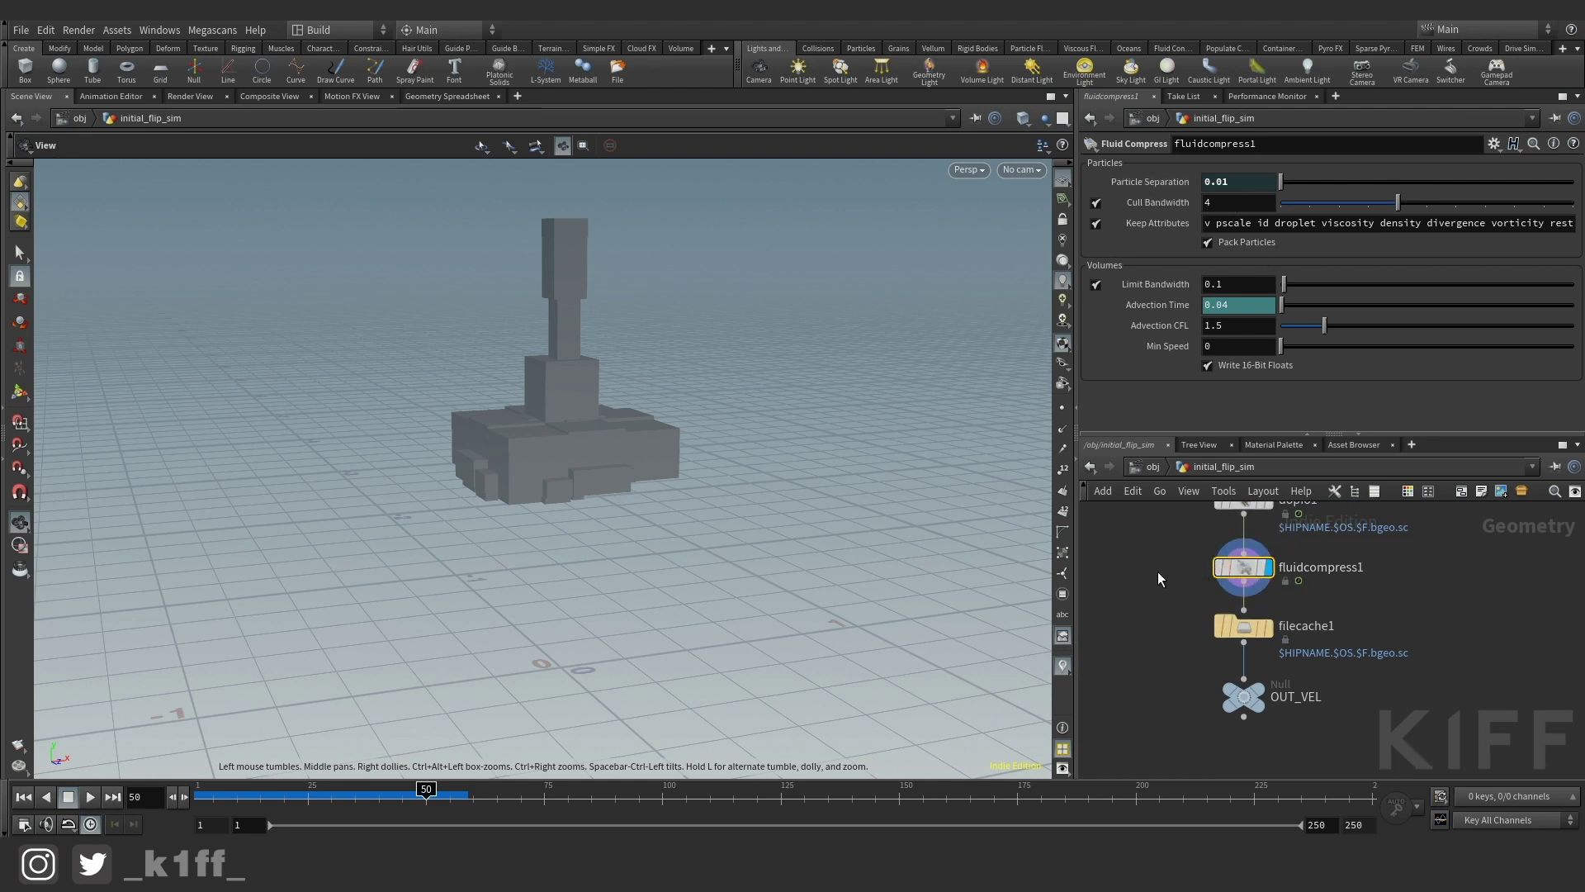
{"action": "left_click_drag", "start_coordinate": [1241, 570], "coordinate": [1246, 573]}
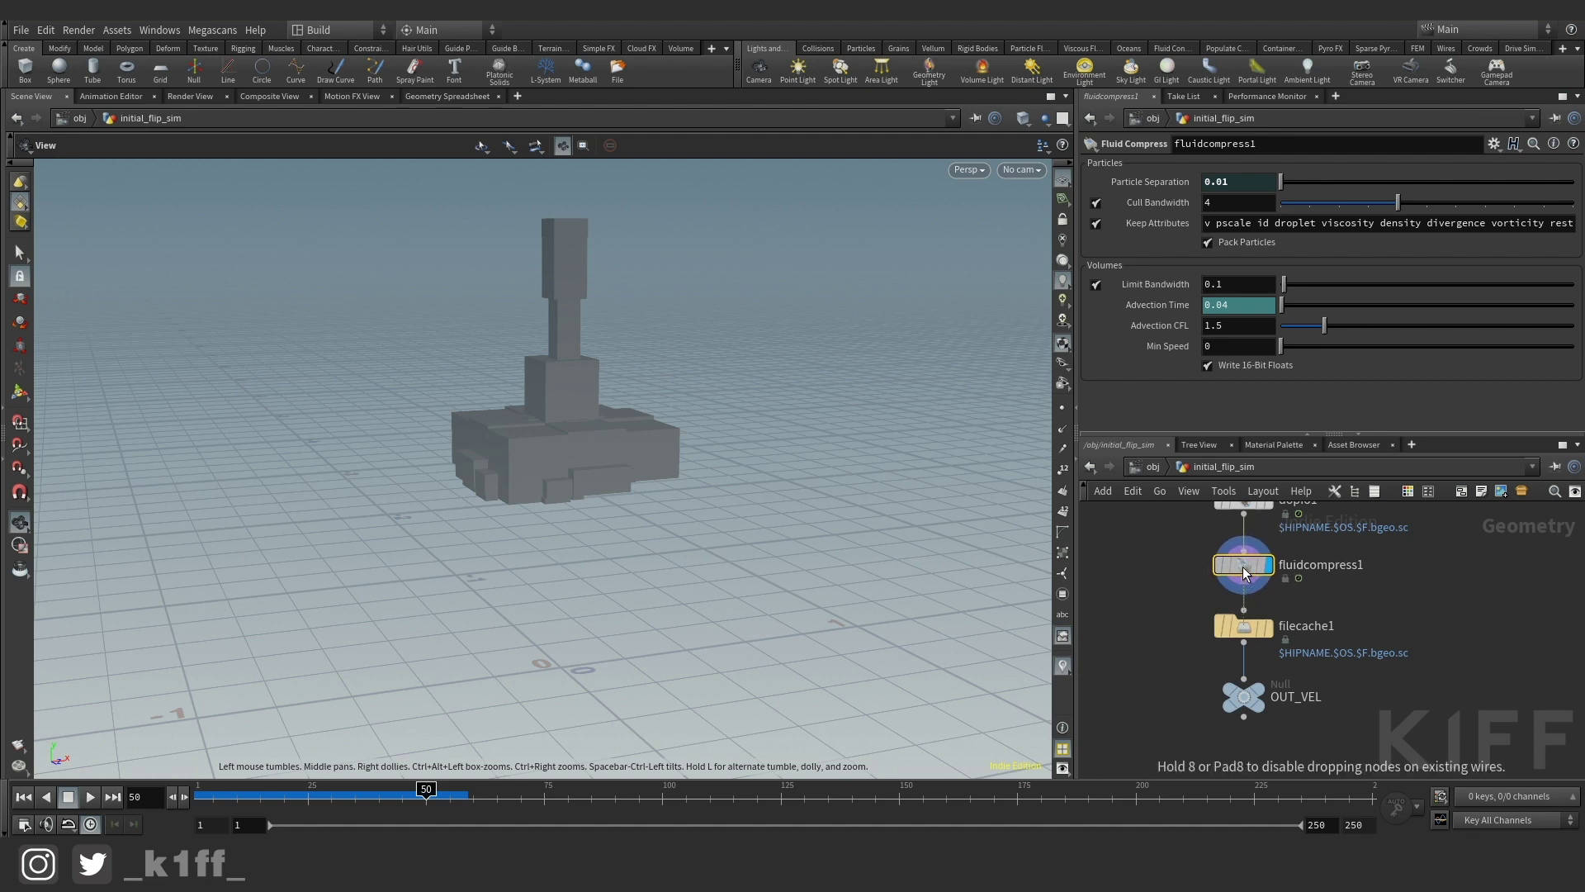
{"action": "left_click", "coordinate": [1243, 625]}
{"action": "key", "text": "Delete"}
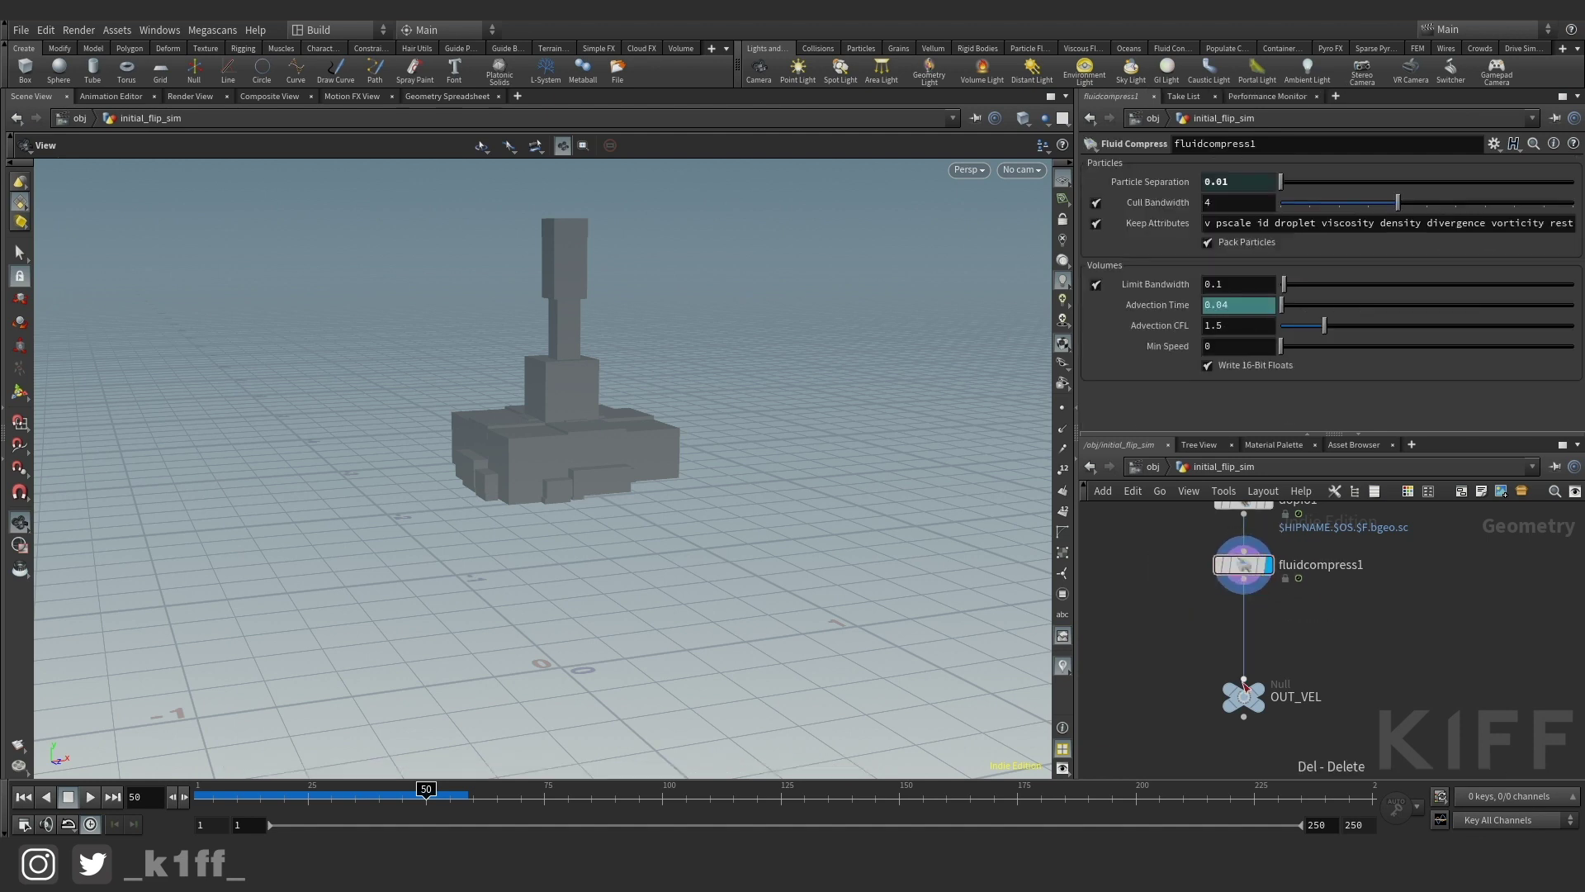
{"action": "left_click_drag", "start_coordinate": [1245, 694], "coordinate": [1245, 663]}
Step: Return the timeline to frame 1 and display the OUT_VEL null
{"action": "key", "text": "ctrl+Up"}
{"action": "left_click", "coordinate": [1270, 642]}
{"action": "left_click_drag", "start_coordinate": [1170, 631], "coordinate": [1337, 681]}
{"action": "key", "text": "l"}
Step: Look over the finished initial_flip_sim network, return to the object level and open the vellum_sim network
{"action": "scroll", "coordinate": [1222, 652], "scroll_direction": "up", "scroll_amount": 3}
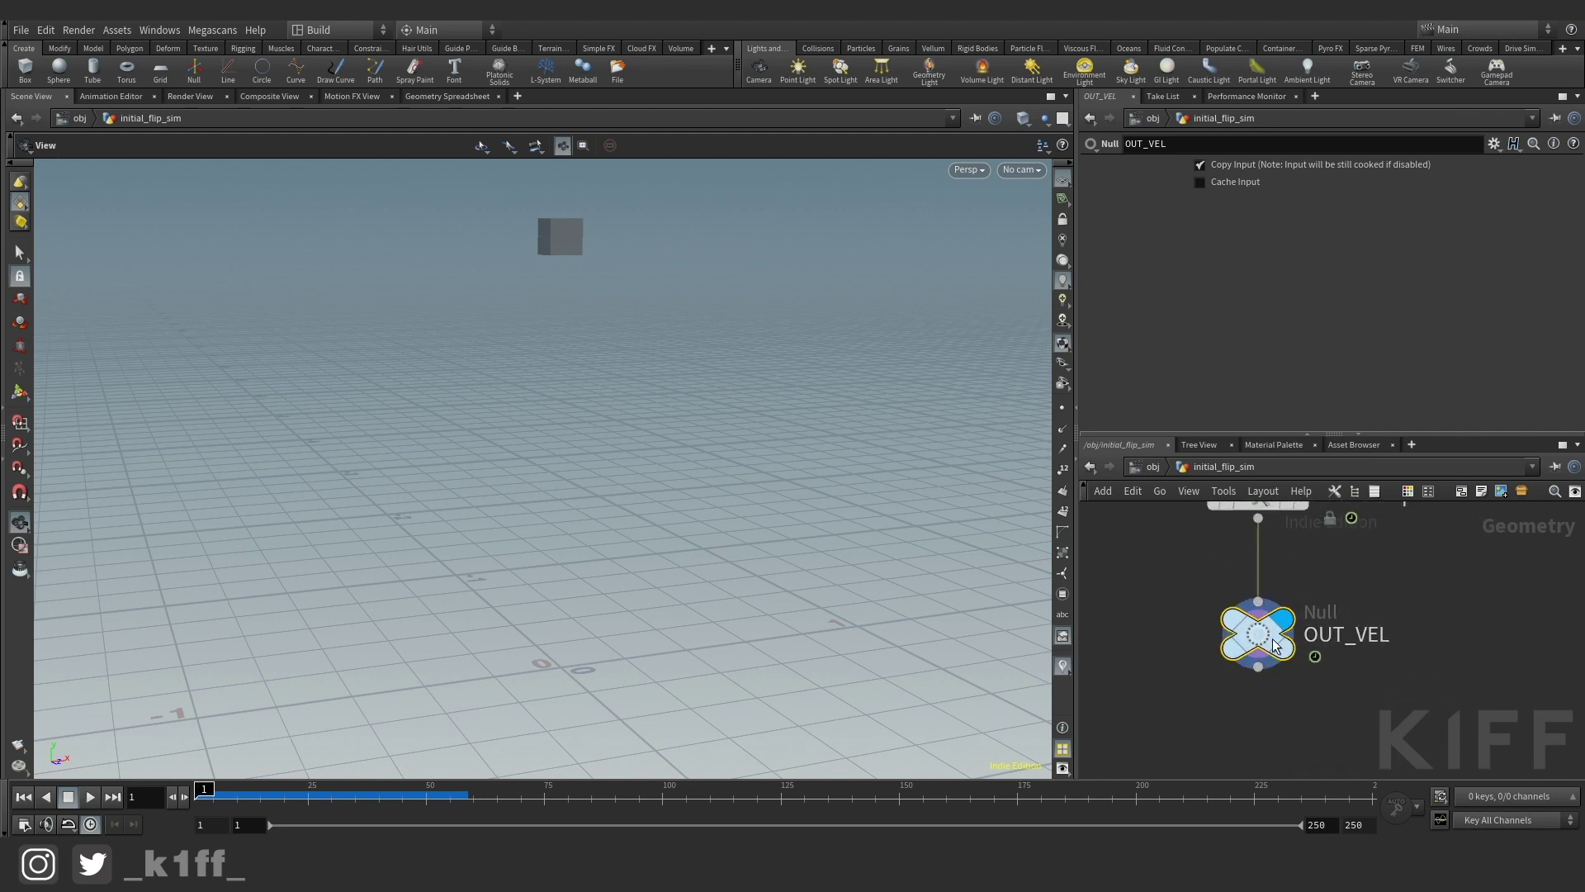
{"action": "scroll", "coordinate": [1367, 695], "scroll_direction": "down", "scroll_amount": 3}
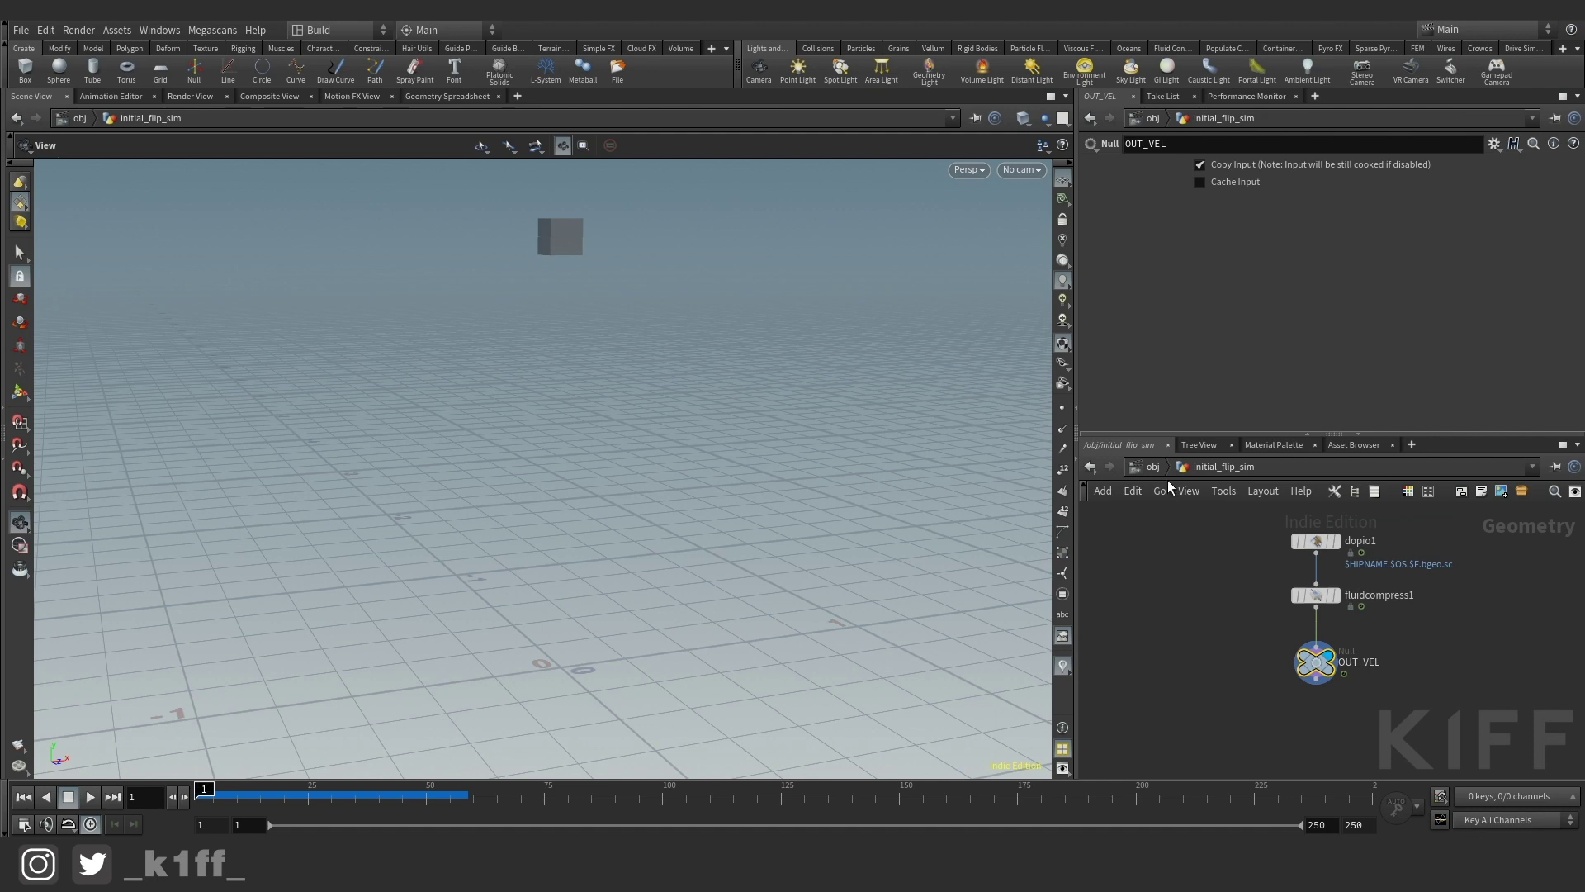
{"action": "scroll", "coordinate": [1207, 661], "scroll_direction": "down", "scroll_amount": 5}
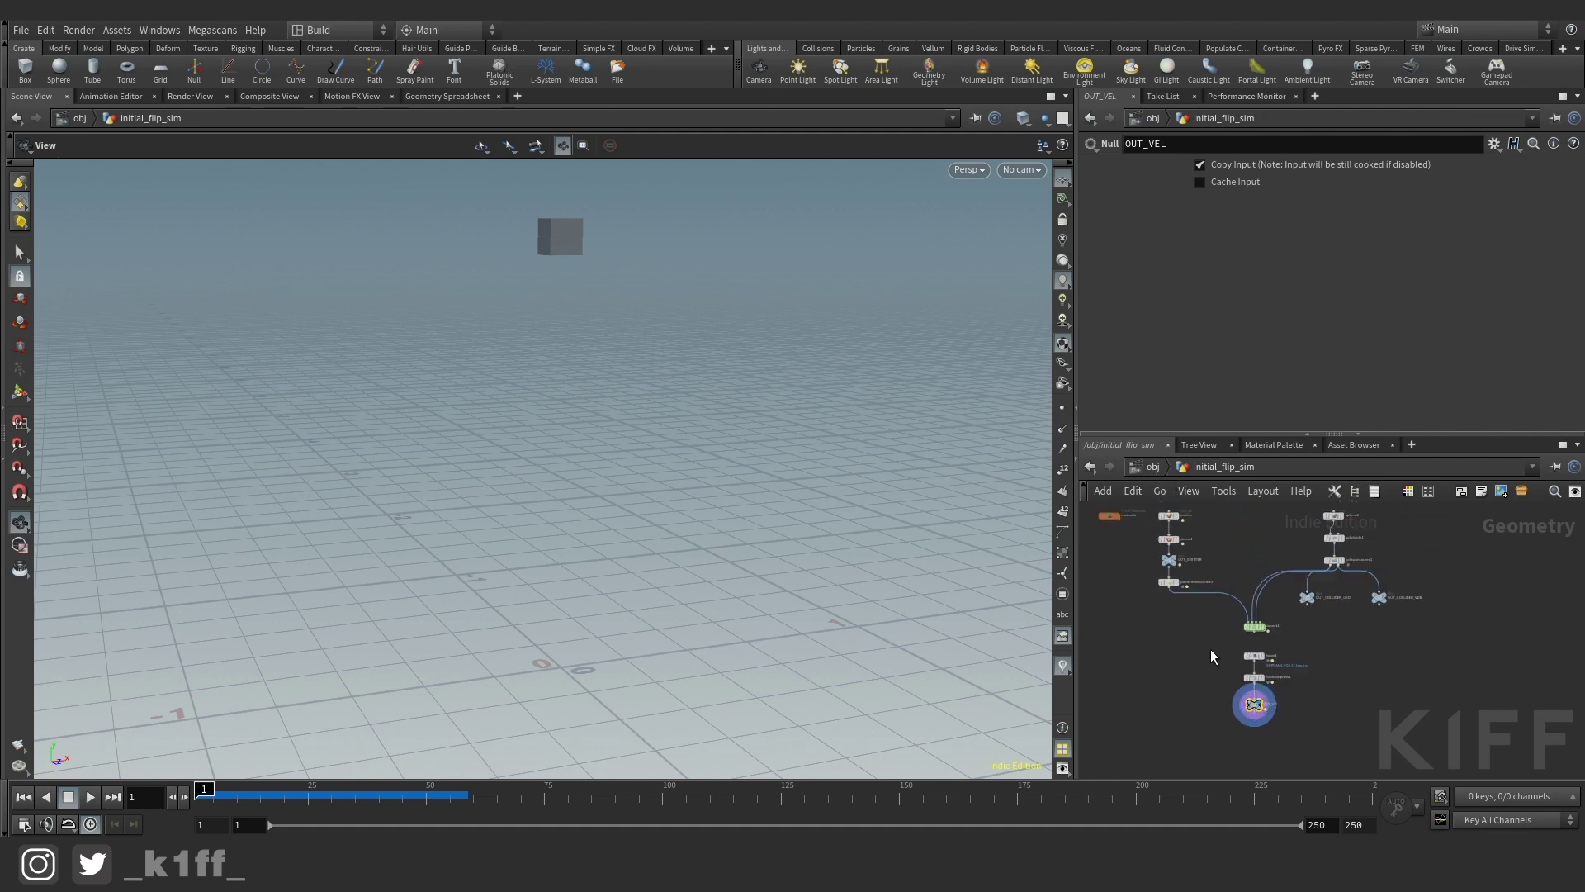
{"action": "middle_click_drag", "start_coordinate": [1179, 700], "coordinate": [1187, 612]}
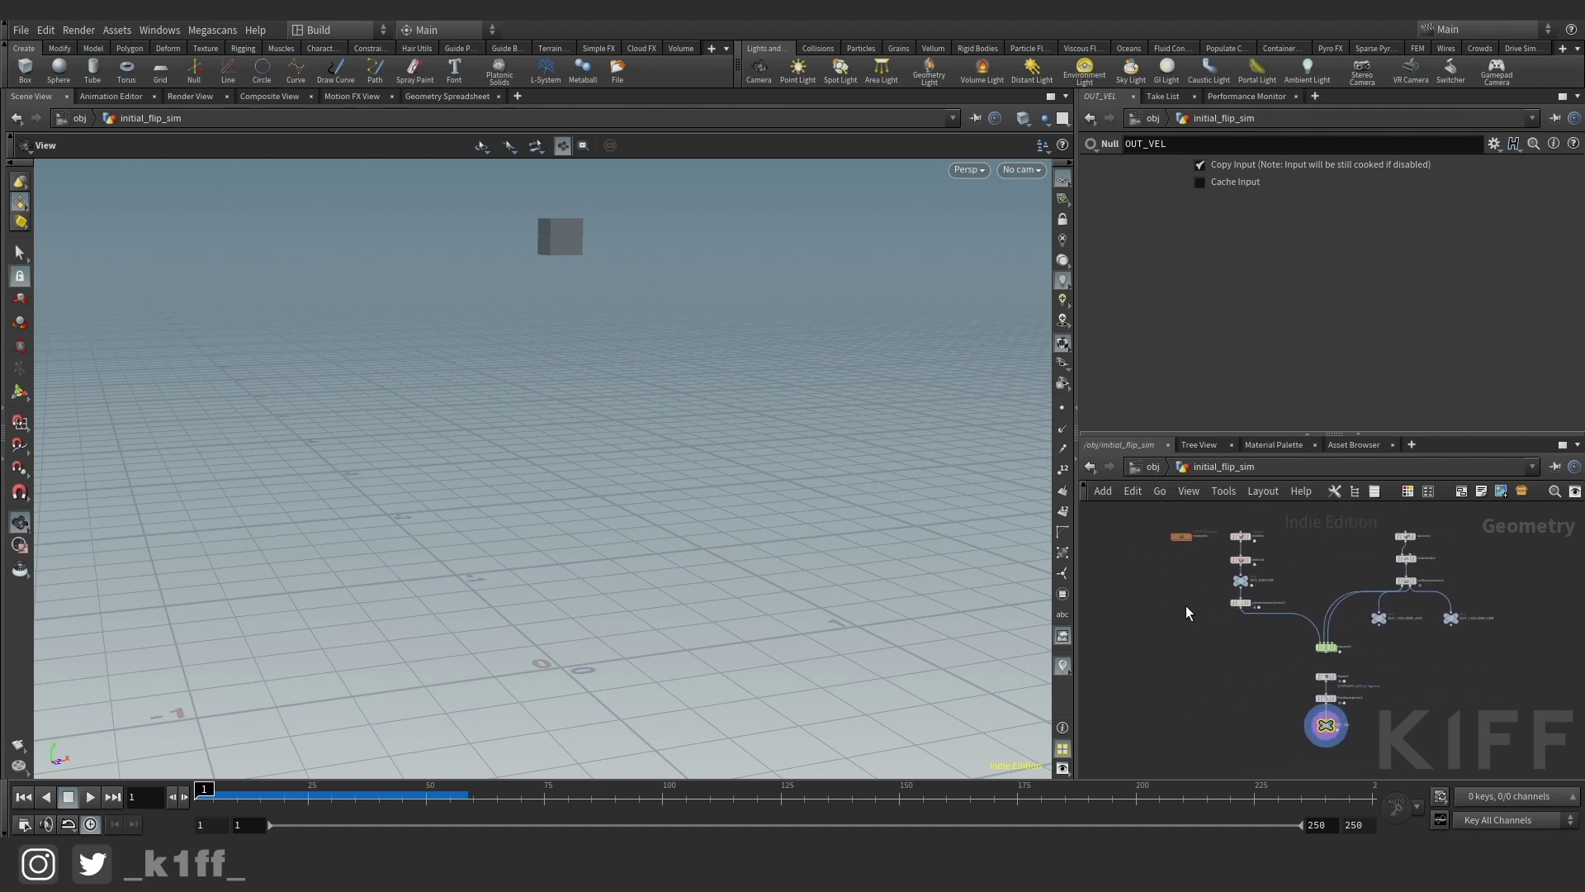
{"action": "left_click", "coordinate": [1154, 467]}
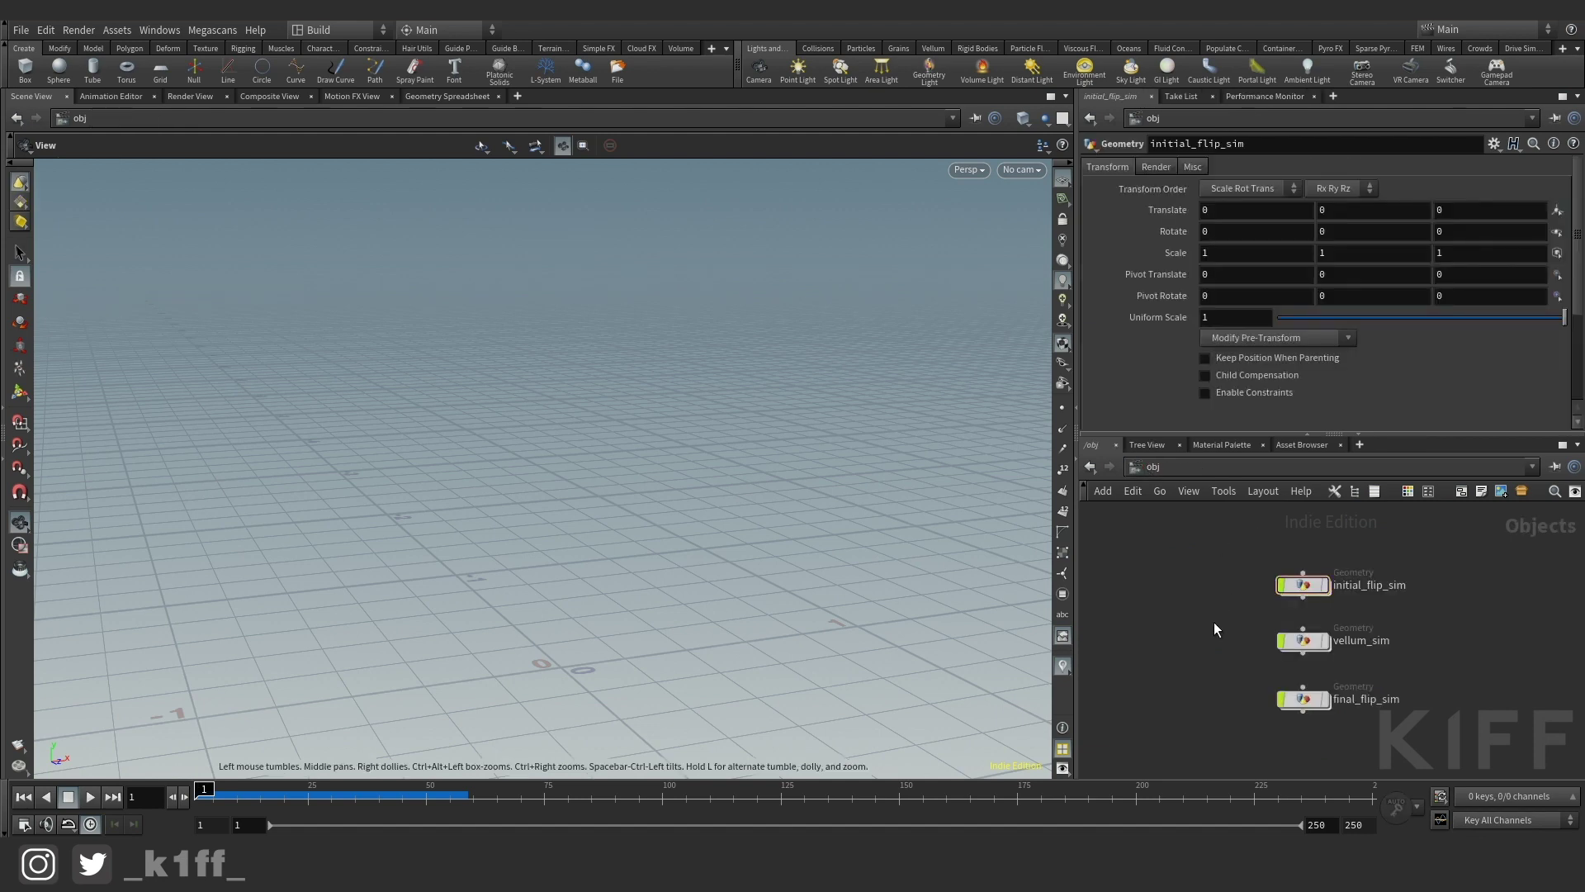
{"action": "double_click", "coordinate": [1304, 642]}
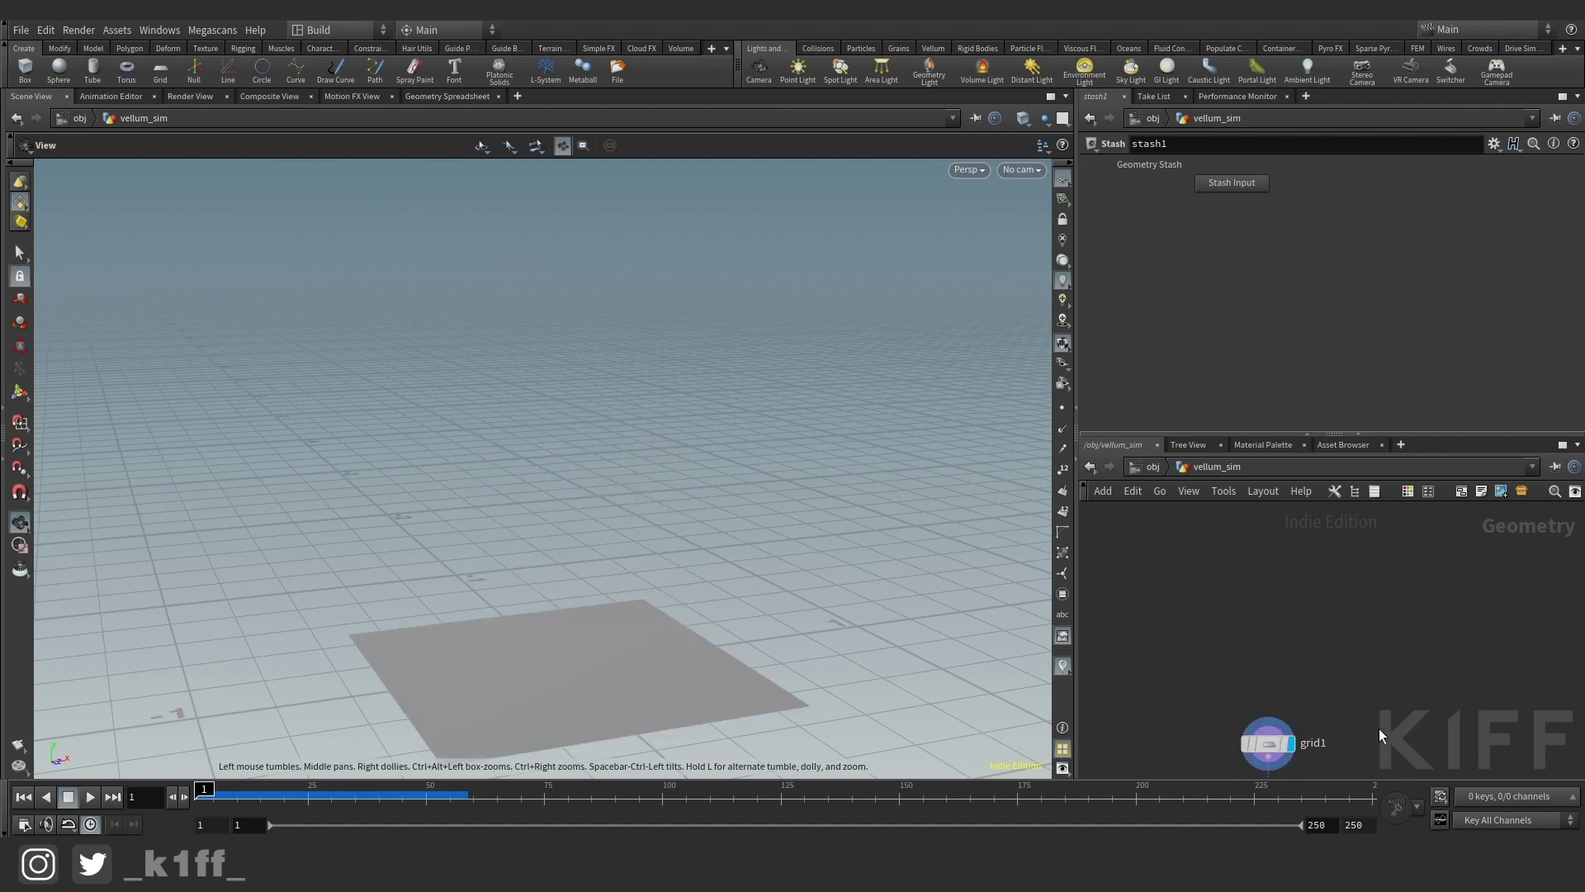
Step: Examine the grid1 plane in the viewport and the vellum_sim node chain below it
{"action": "left_click_drag", "start_coordinate": [718, 595], "coordinate": [734, 572]}
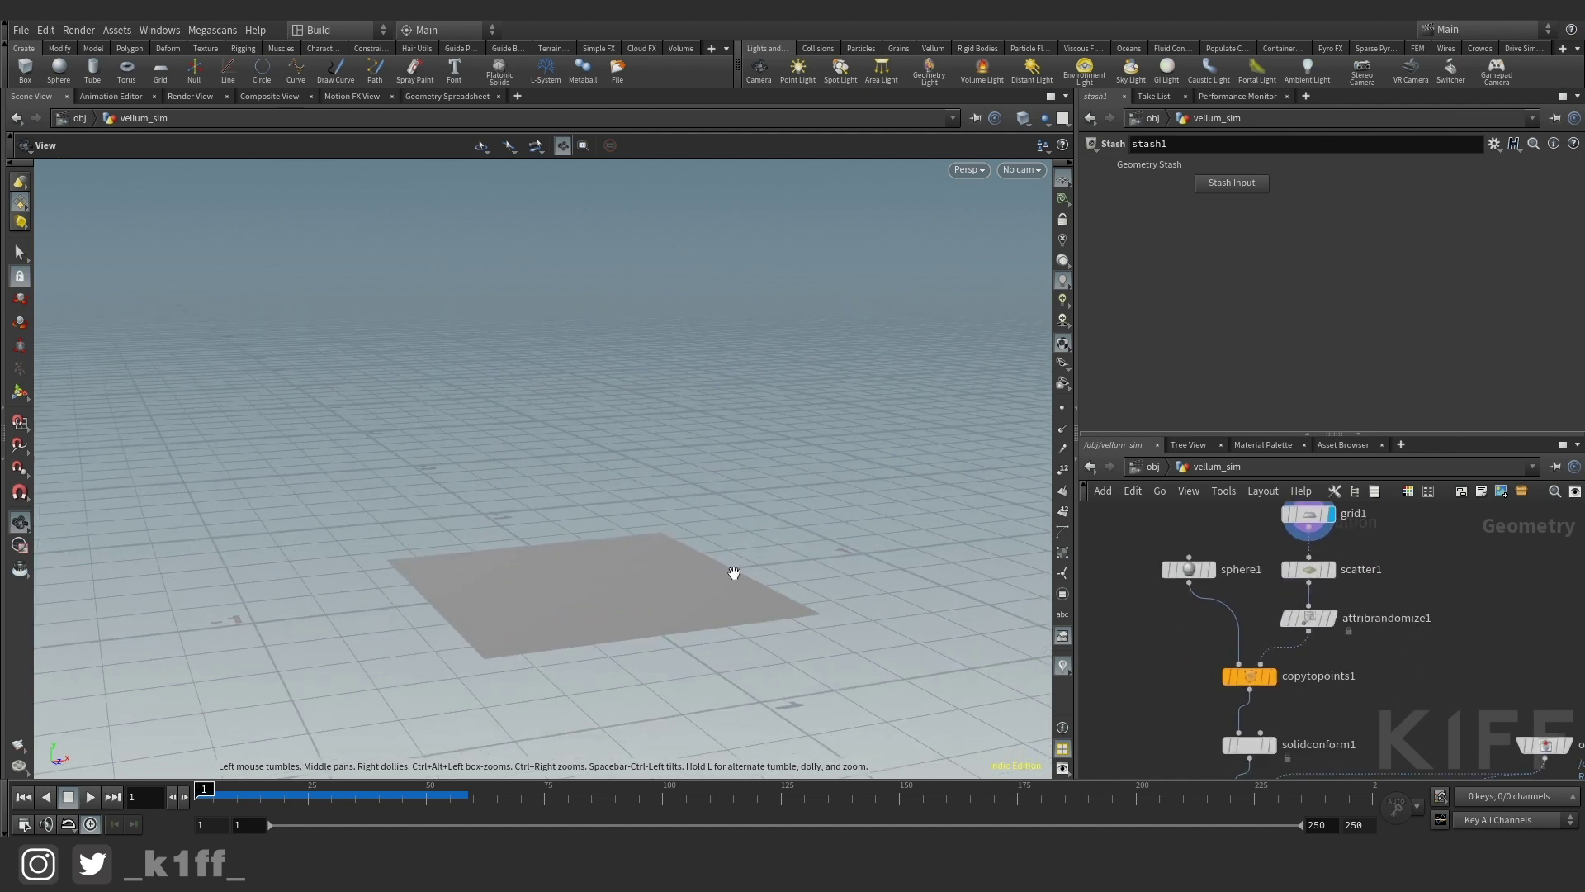
{"action": "scroll", "coordinate": [1223, 596], "scroll_direction": "down", "scroll_amount": 3}
{"action": "middle_click_drag", "start_coordinate": [1366, 669], "coordinate": [1425, 667]}
{"action": "left_click_drag", "start_coordinate": [694, 601], "coordinate": [701, 532]}
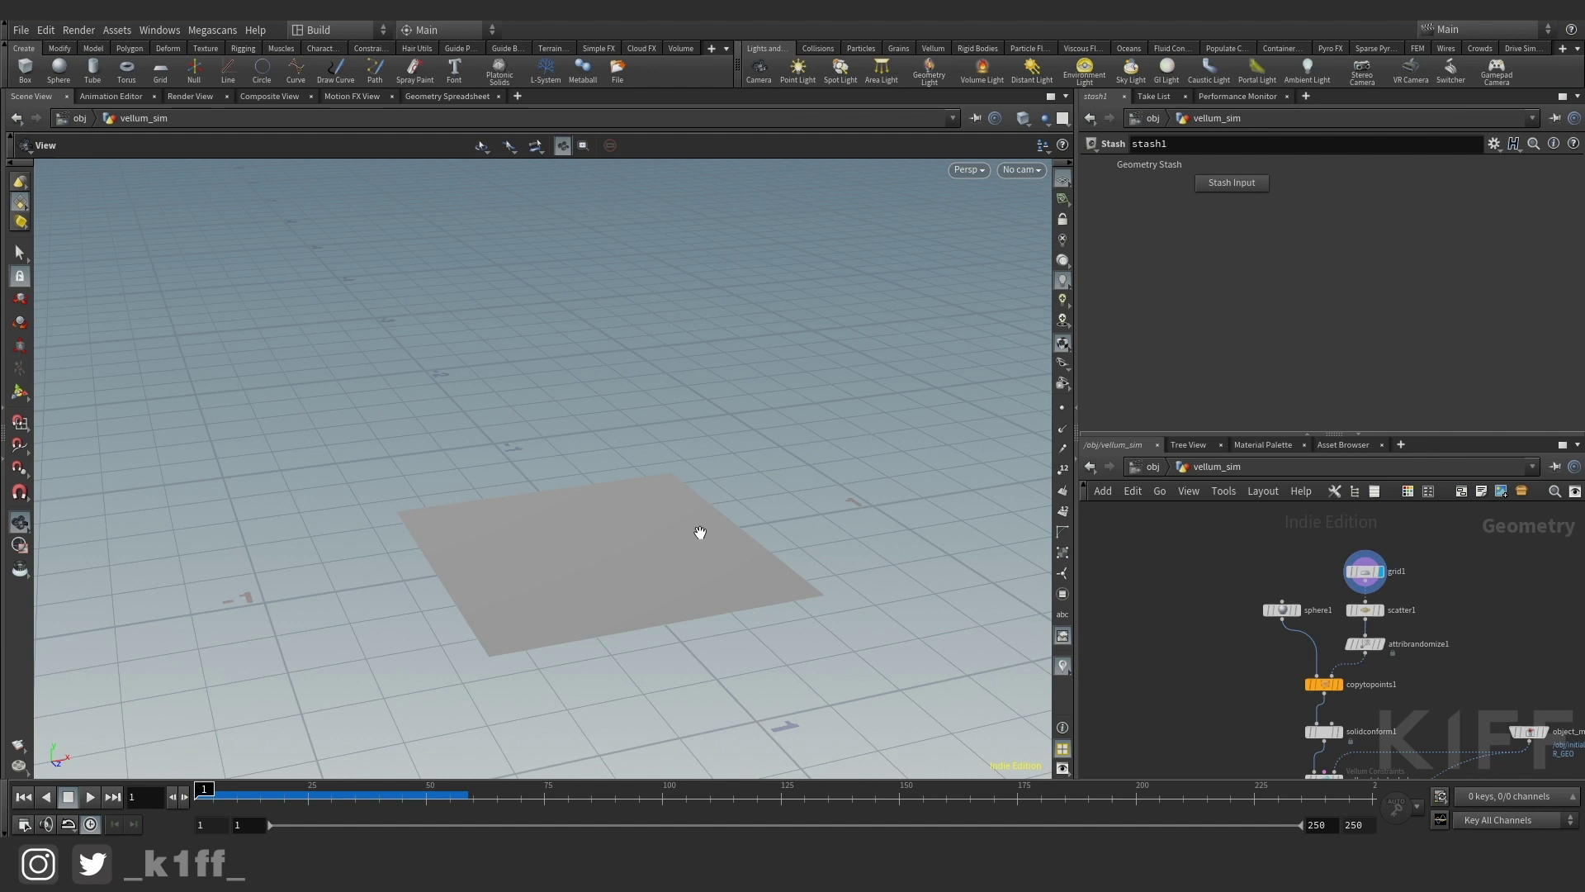
Step: Examine grid1's parameters and wireframe, and display the scatter1 points along with their settings
{"action": "left_click", "coordinate": [1365, 574]}
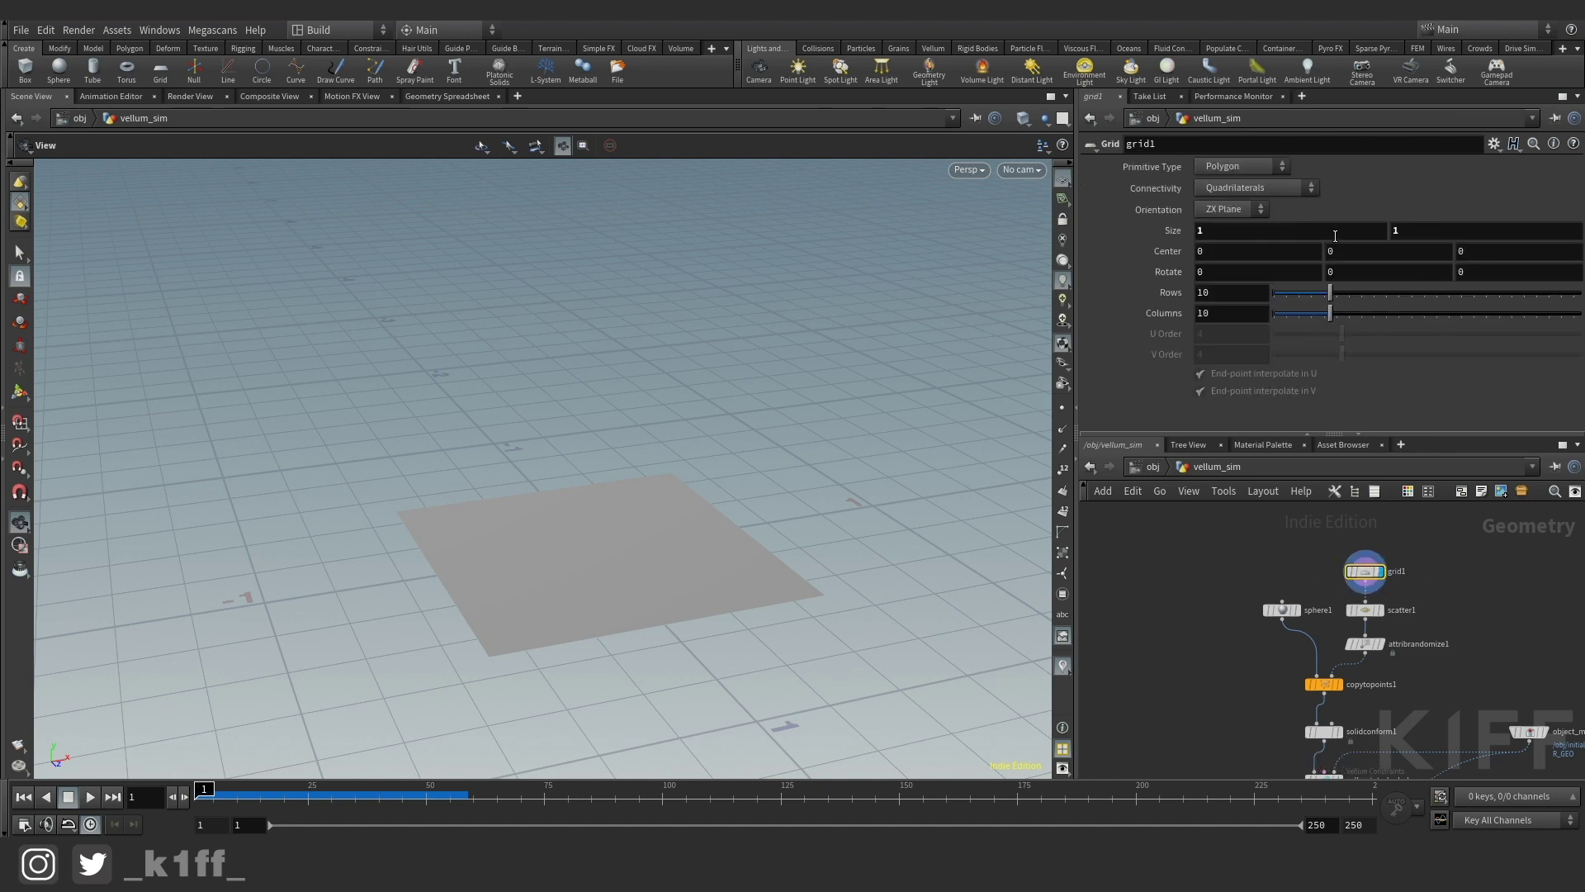
{"action": "key", "text": "shift+w"}
{"action": "middle_click_drag", "start_coordinate": [671, 590], "coordinate": [690, 555]}
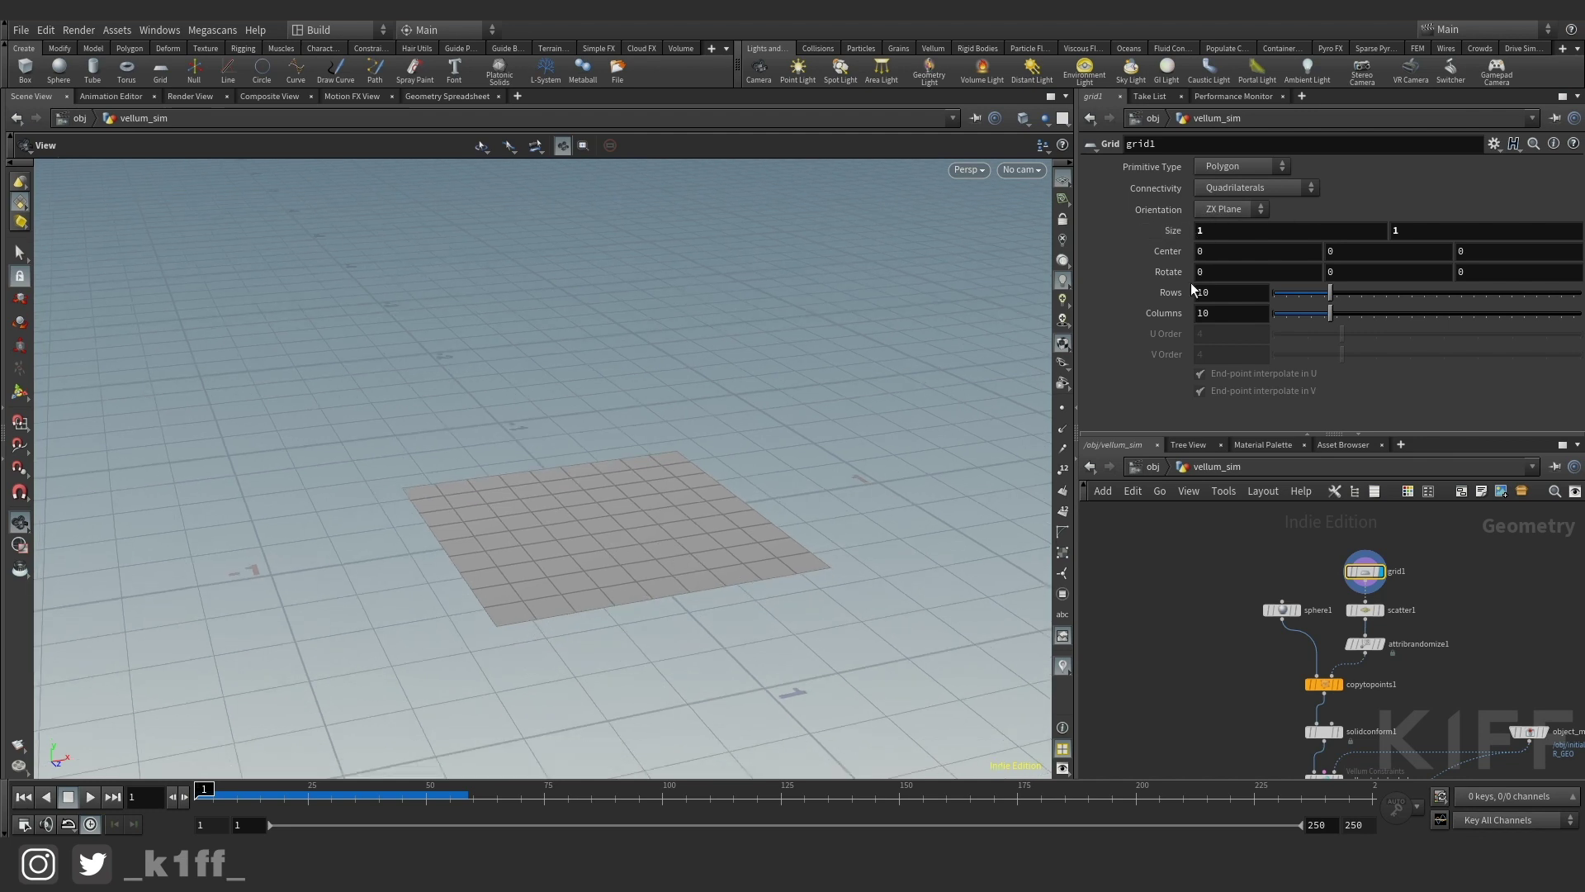
{"action": "key", "text": "shift+w"}
{"action": "left_click", "coordinate": [1379, 610]}
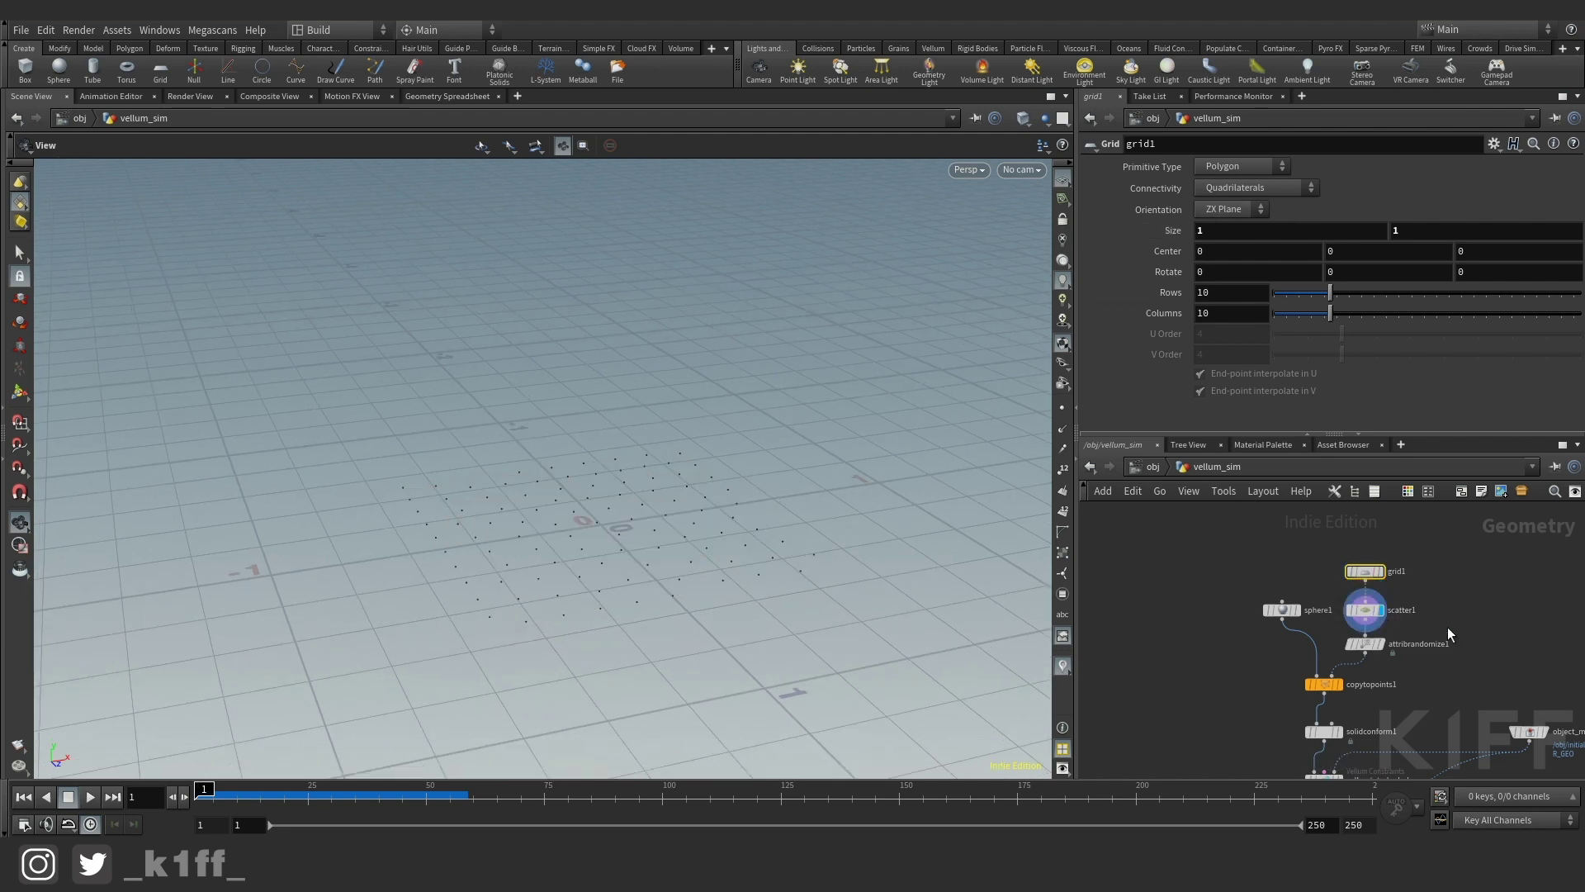
{"action": "left_click", "coordinate": [1359, 593]}
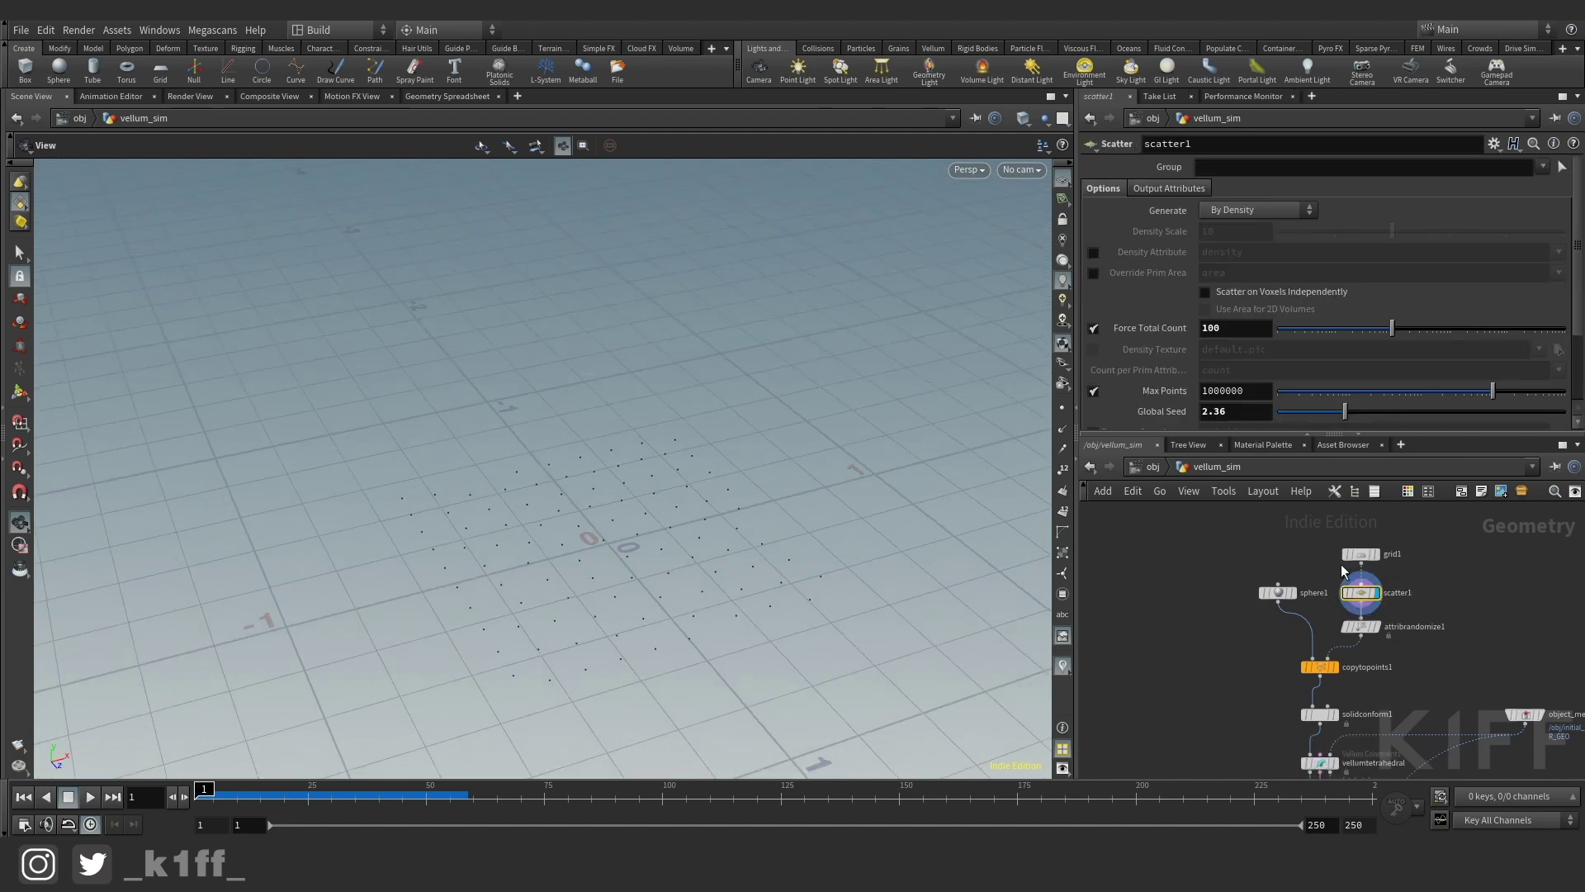
Step: Display attribrandomize1 and review its pscale distribution settings, options and node information
{"action": "mouse_move", "coordinate": [1387, 610]}
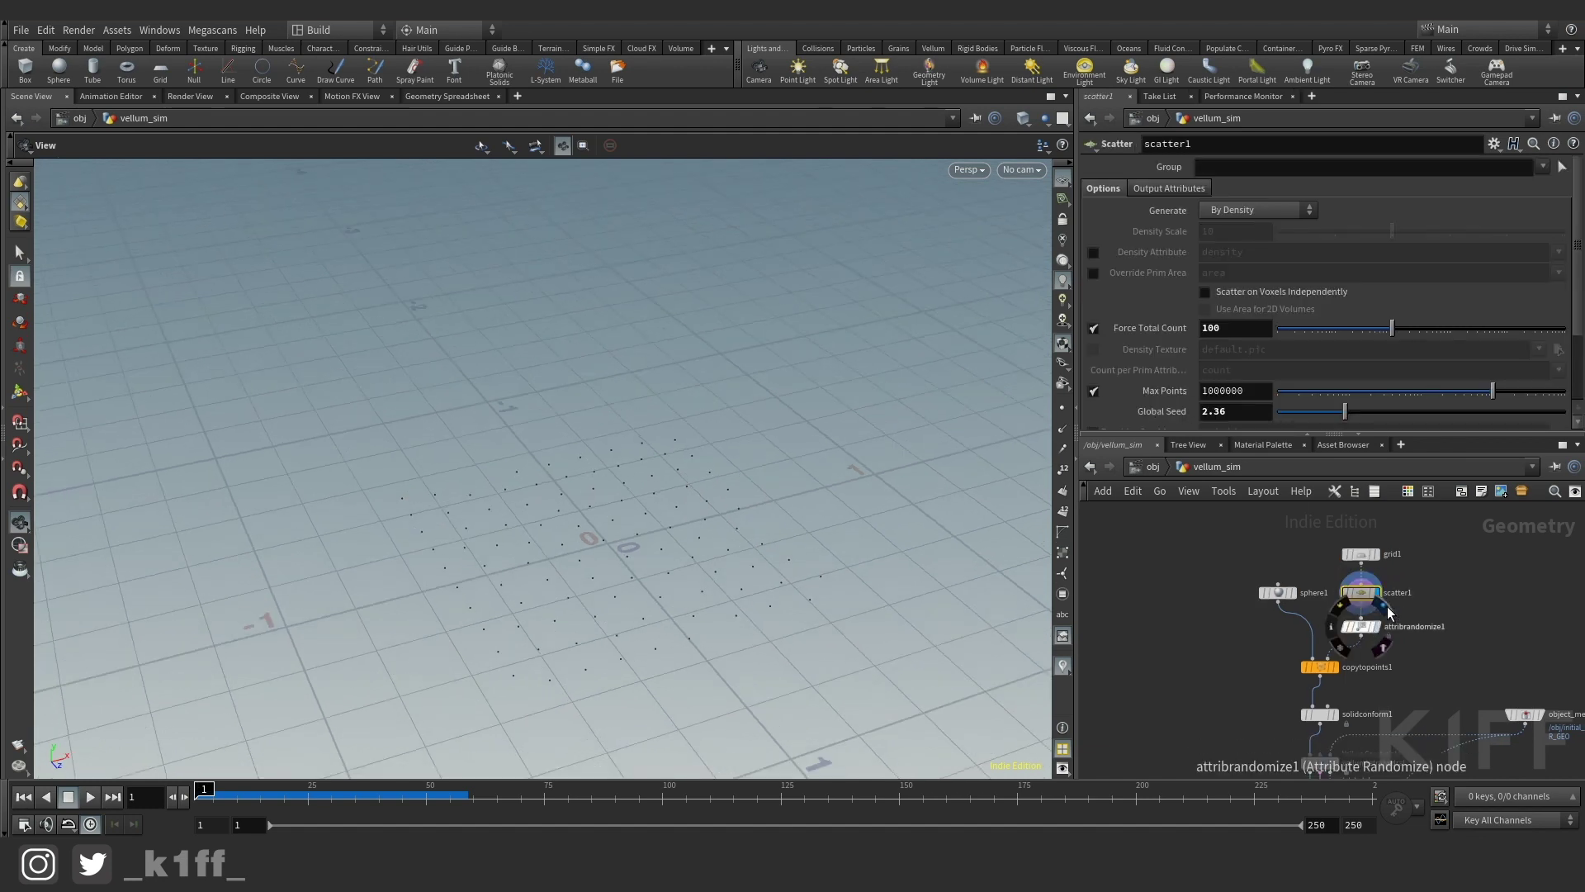
{"action": "left_click", "coordinate": [1359, 629]}
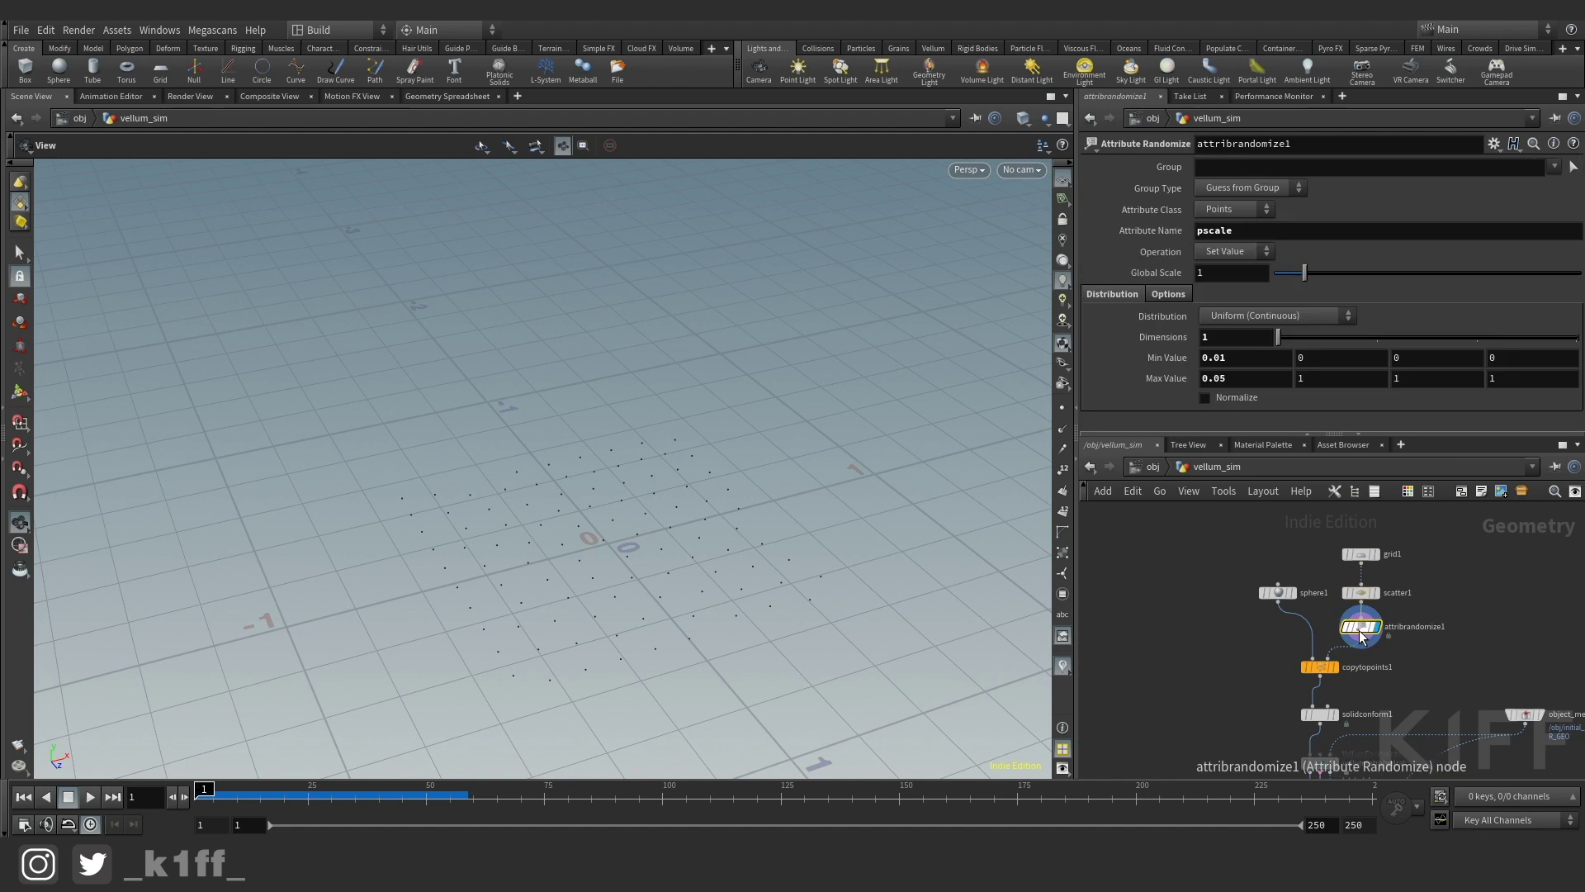
{"action": "middle_click_drag", "start_coordinate": [1410, 670], "coordinate": [1327, 654]}
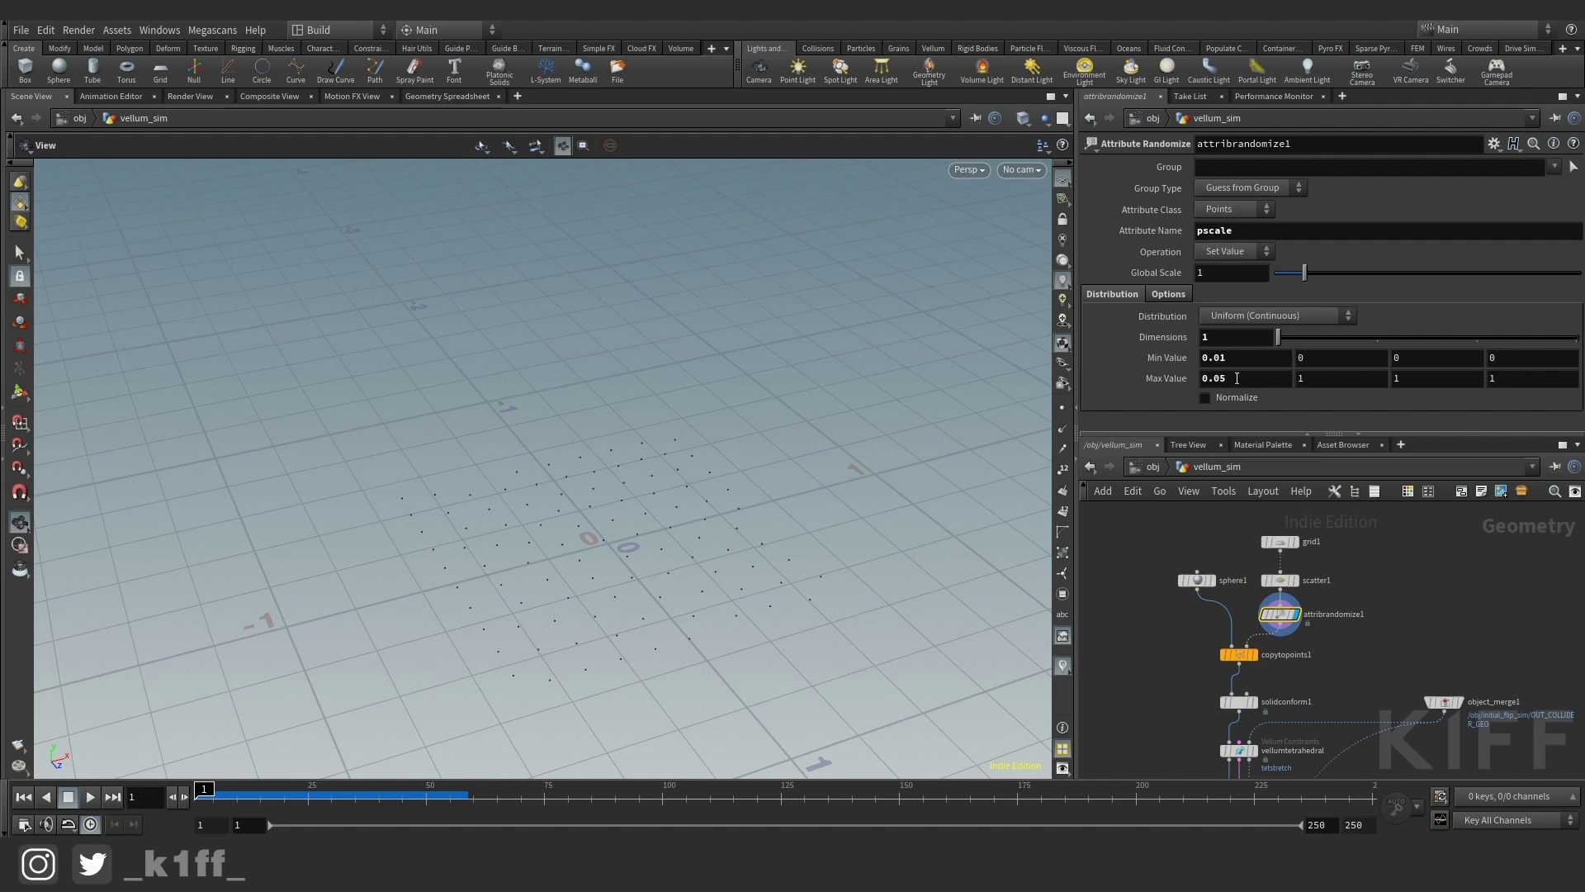
{"action": "left_click", "coordinate": [1170, 295]}
{"action": "left_click", "coordinate": [1127, 295]}
{"action": "left_click_drag", "start_coordinate": [1203, 566], "coordinate": [1198, 571]}
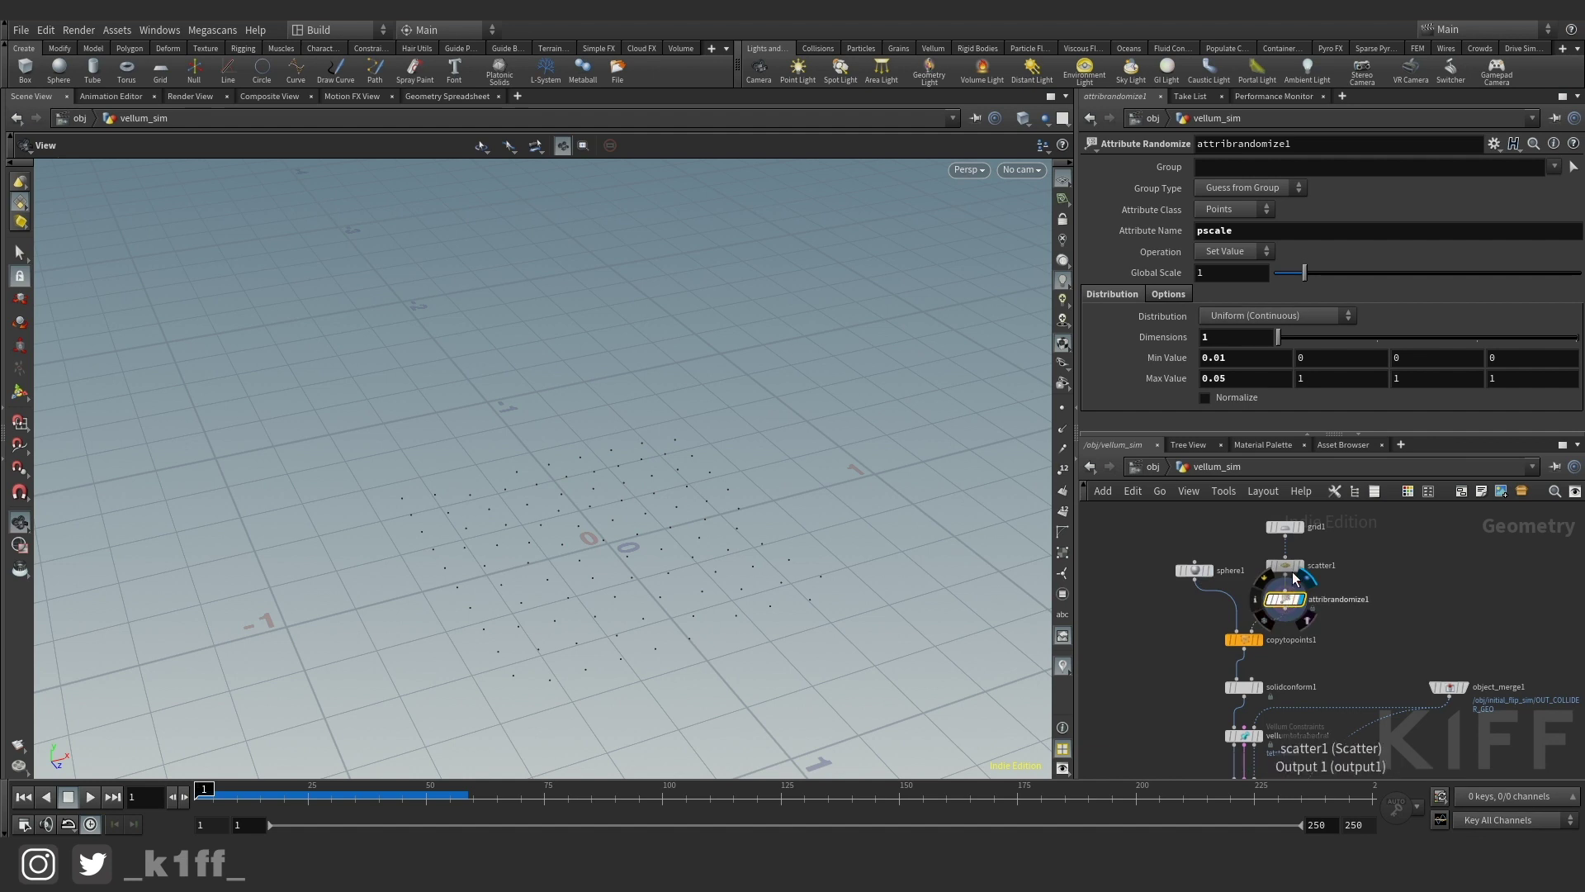
{"action": "middle_click", "coordinate": [1286, 601]}
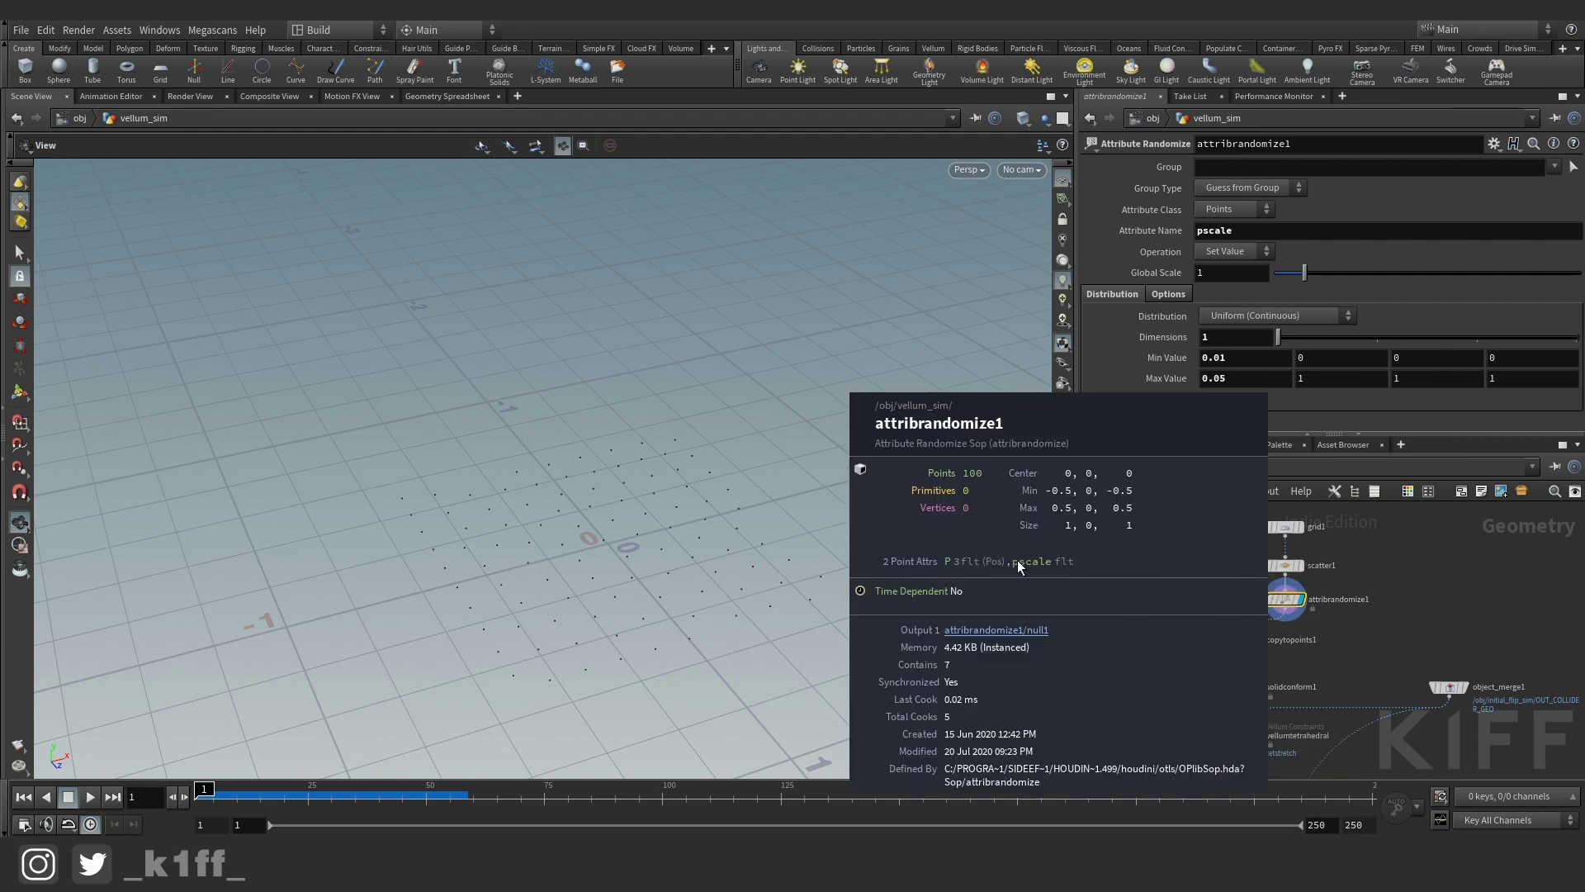
Step: Check the per-point pscale values of attribrandomize1 in the geometry spreadsheet and return to the scene view
{"action": "left_click", "coordinate": [468, 96]}
{"action": "scroll", "coordinate": [314, 240], "scroll_direction": "down", "scroll_amount": 6}
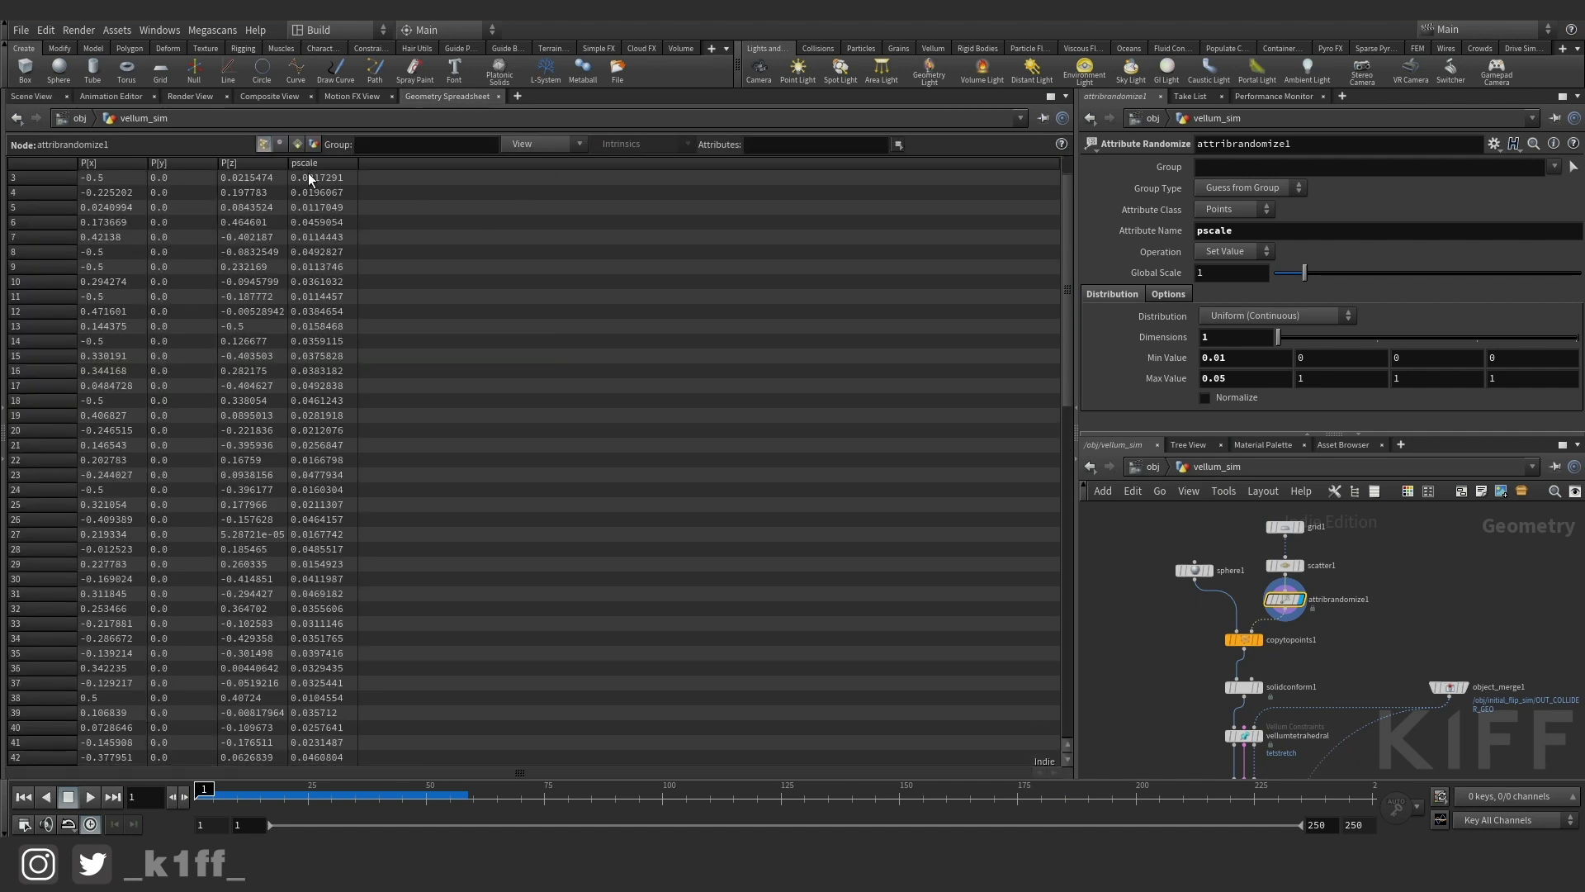
{"action": "scroll", "coordinate": [315, 240], "scroll_direction": "down", "scroll_amount": 5}
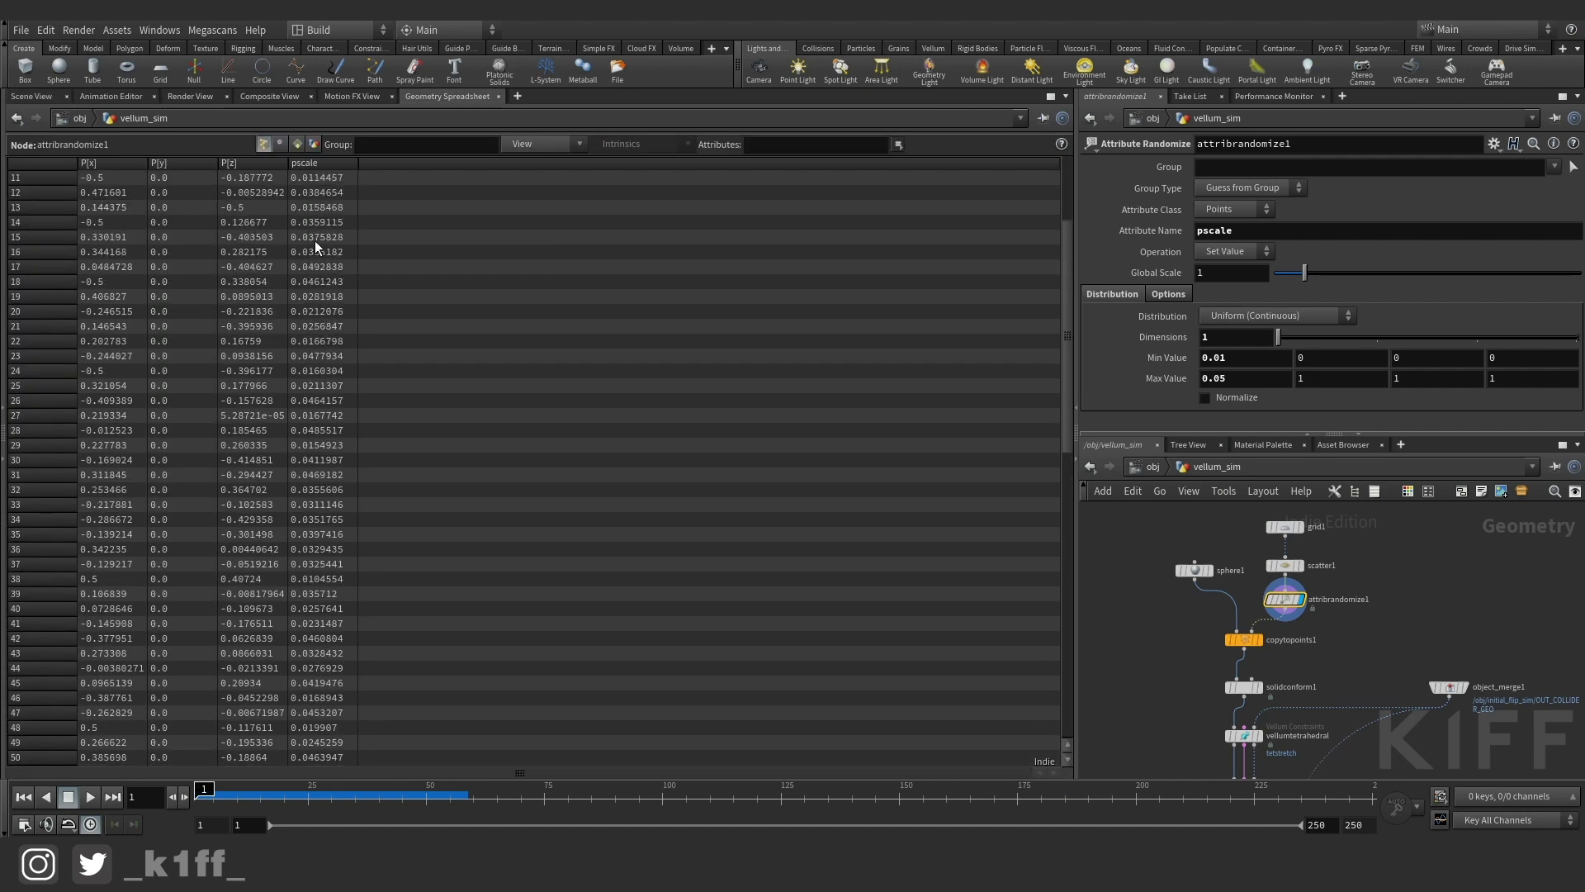
{"action": "scroll", "coordinate": [314, 240], "scroll_direction": "down", "scroll_amount": 1}
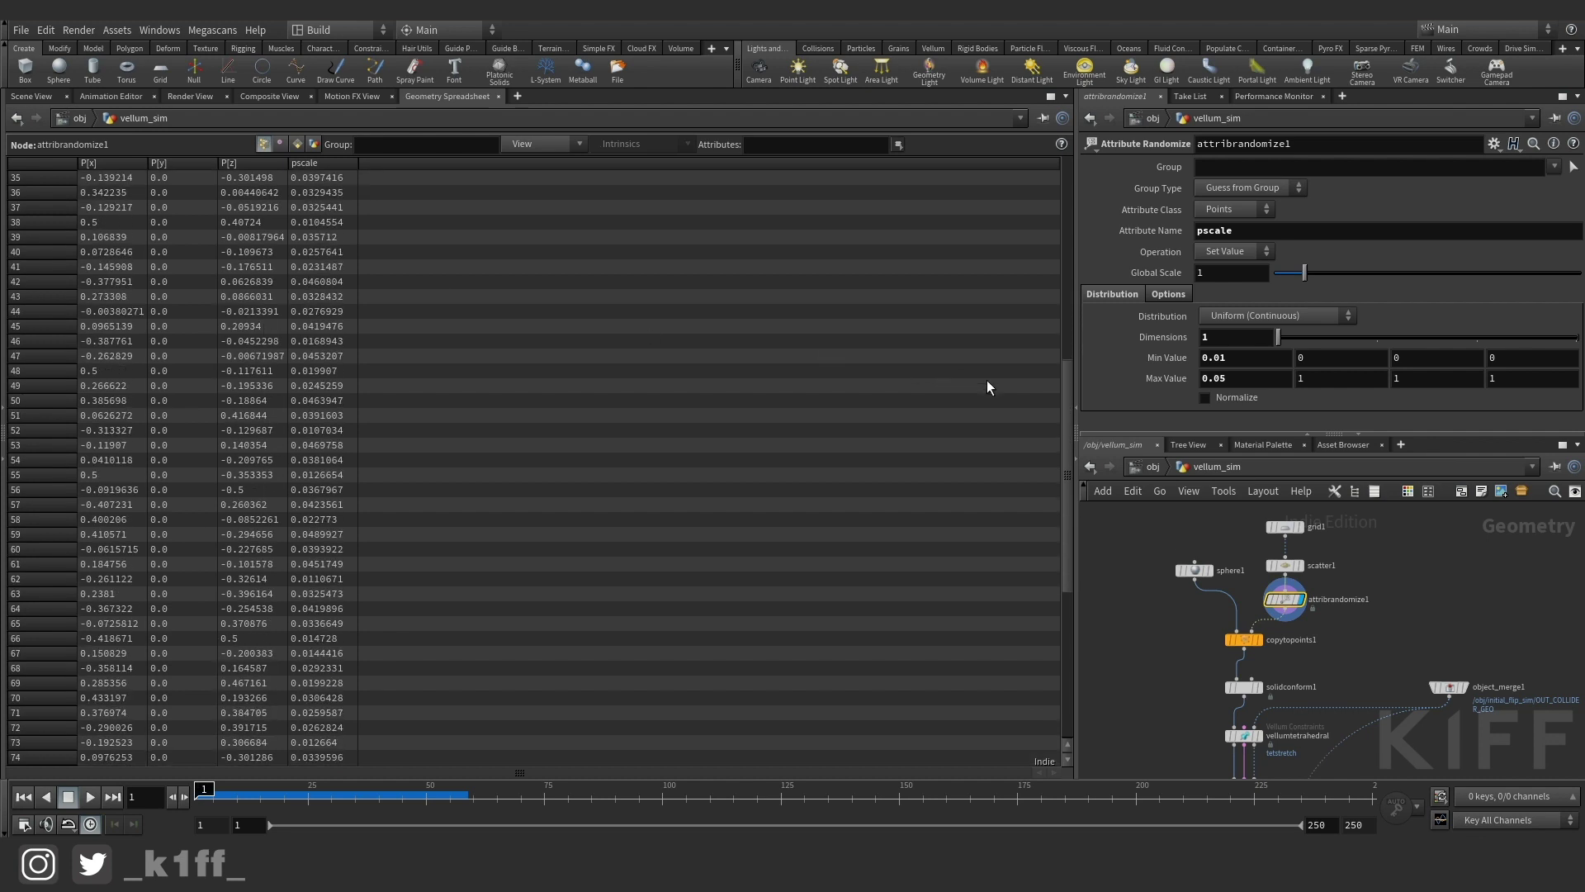
{"action": "left_click", "coordinate": [31, 96]}
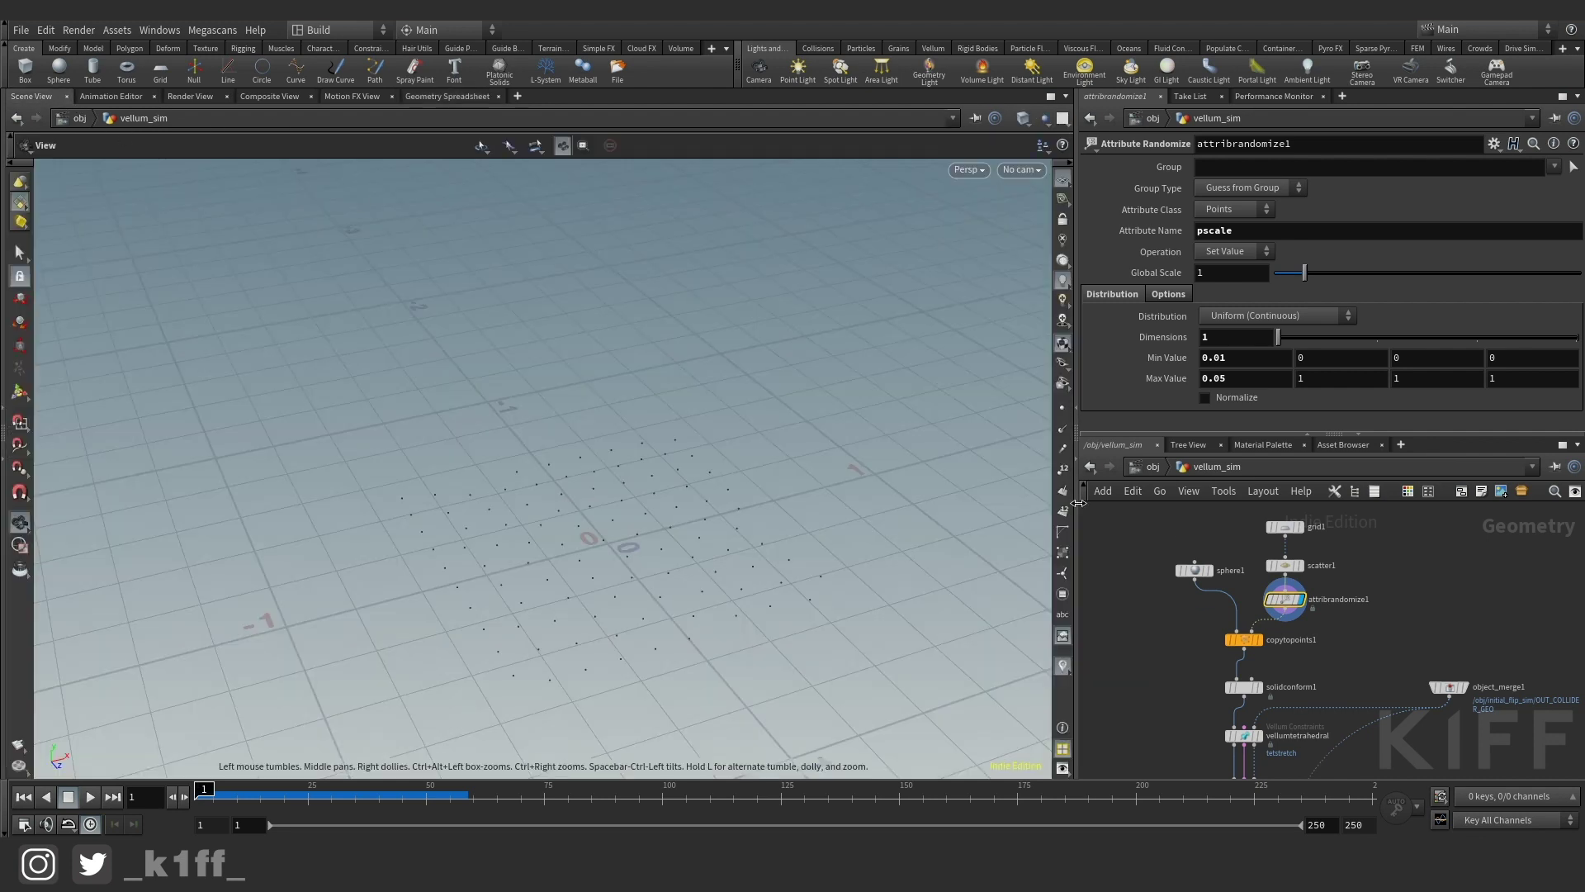
Step: Display copytopoints1 and examine the variously sized spheres copied onto the scattered points from several angles
{"action": "left_click", "coordinate": [1210, 570]}
{"action": "middle_click_drag", "start_coordinate": [1188, 670], "coordinate": [1182, 643]}
{"action": "left_click", "coordinate": [1260, 602]}
{"action": "left_click", "coordinate": [1253, 615]}
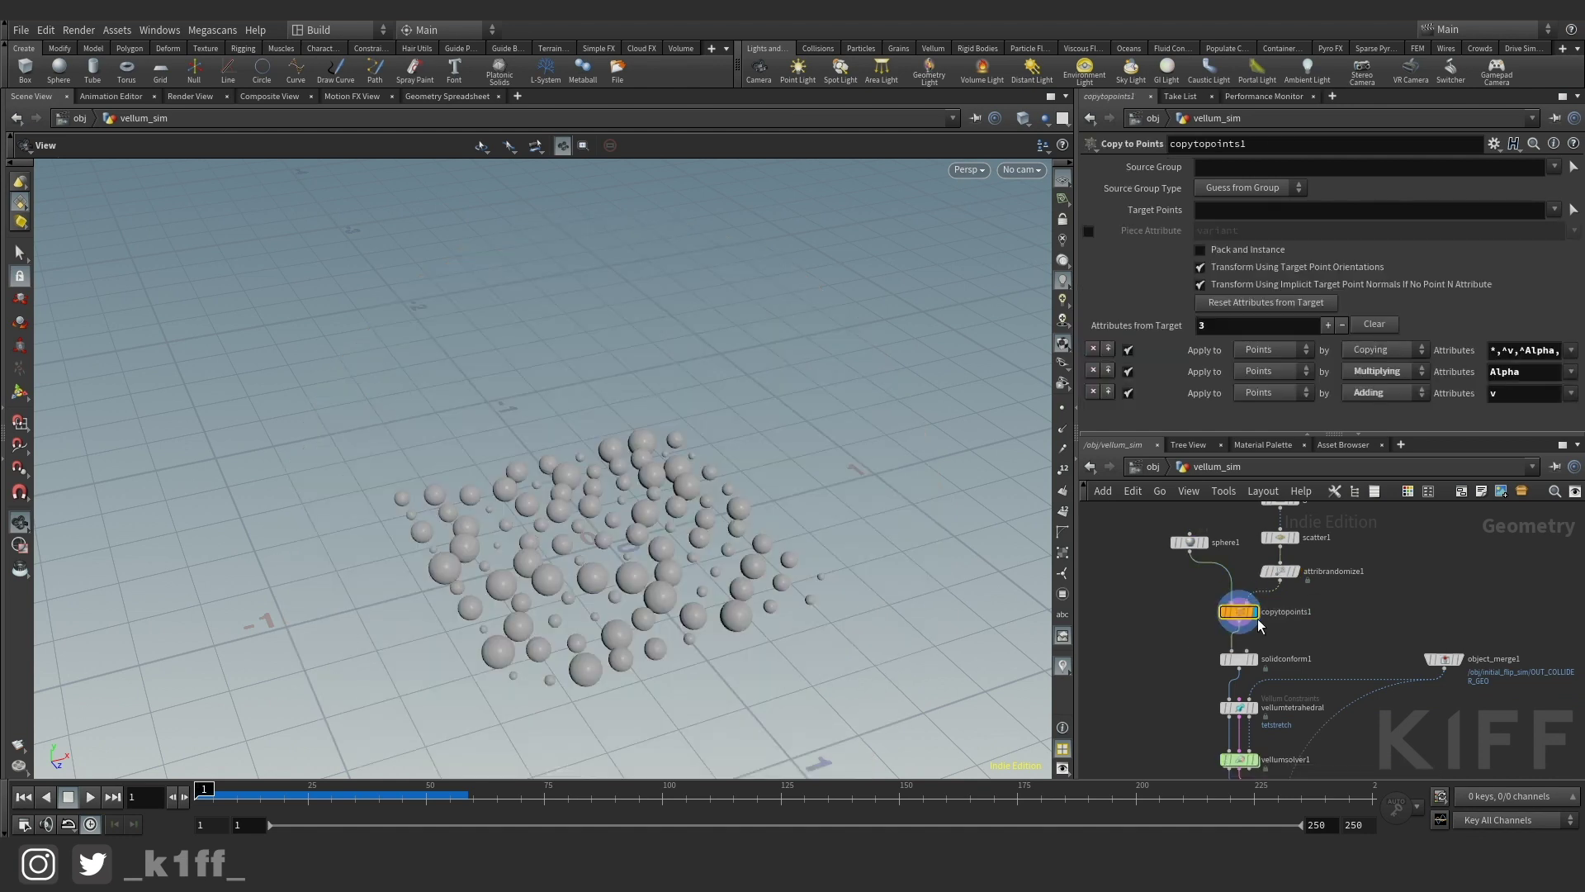
{"action": "mouse_move", "coordinate": [1236, 611]}
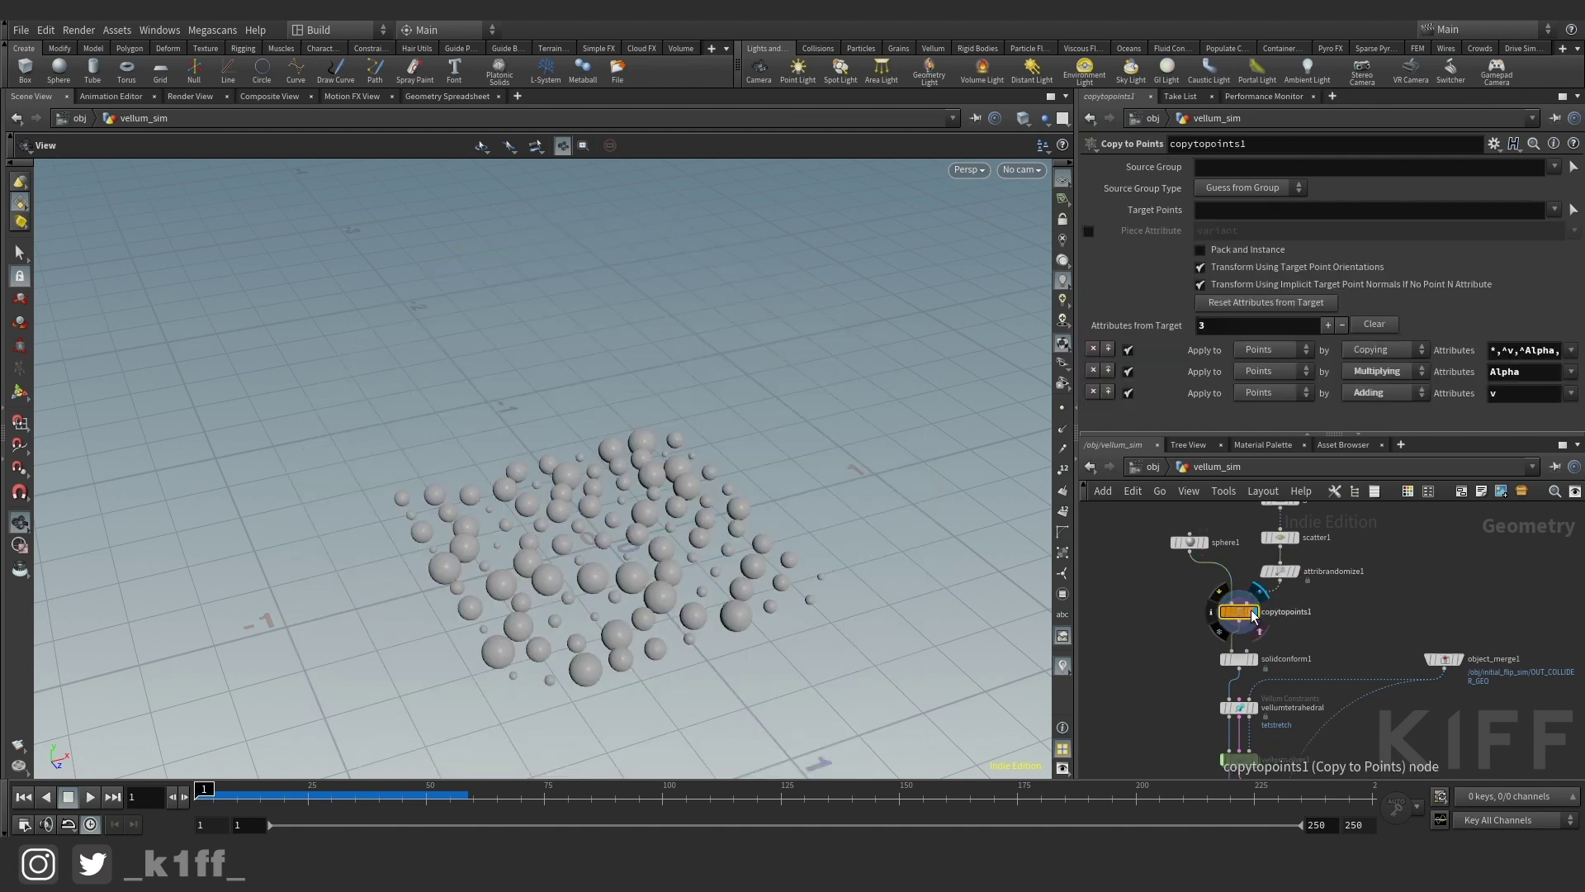
{"action": "middle_click_drag", "start_coordinate": [731, 587], "coordinate": [737, 530]}
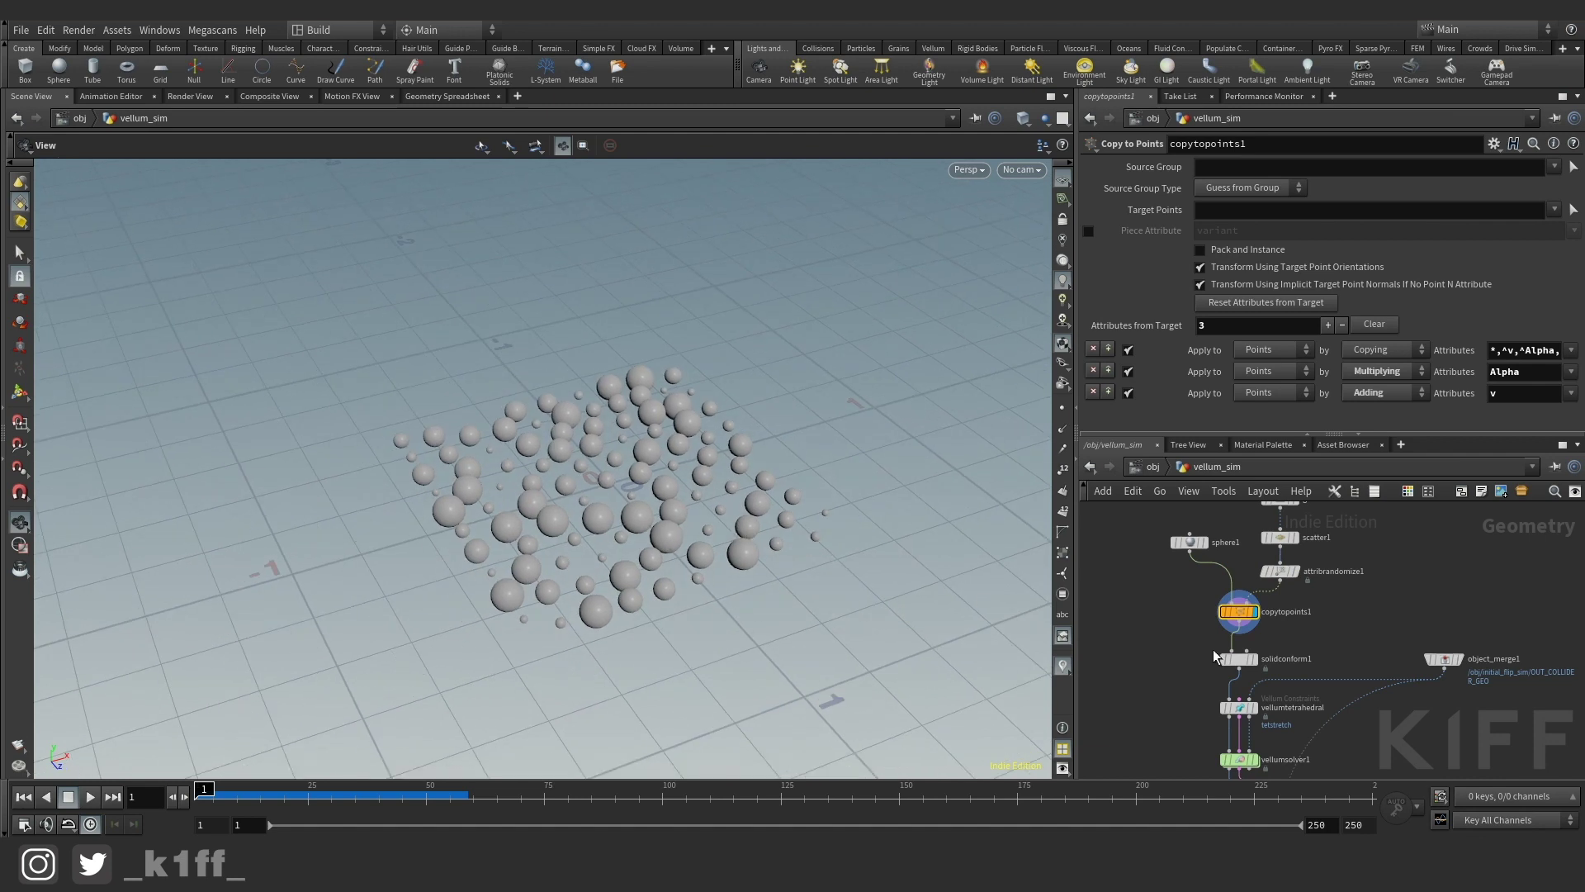
{"action": "left_click_drag", "start_coordinate": [795, 513], "coordinate": [781, 498]}
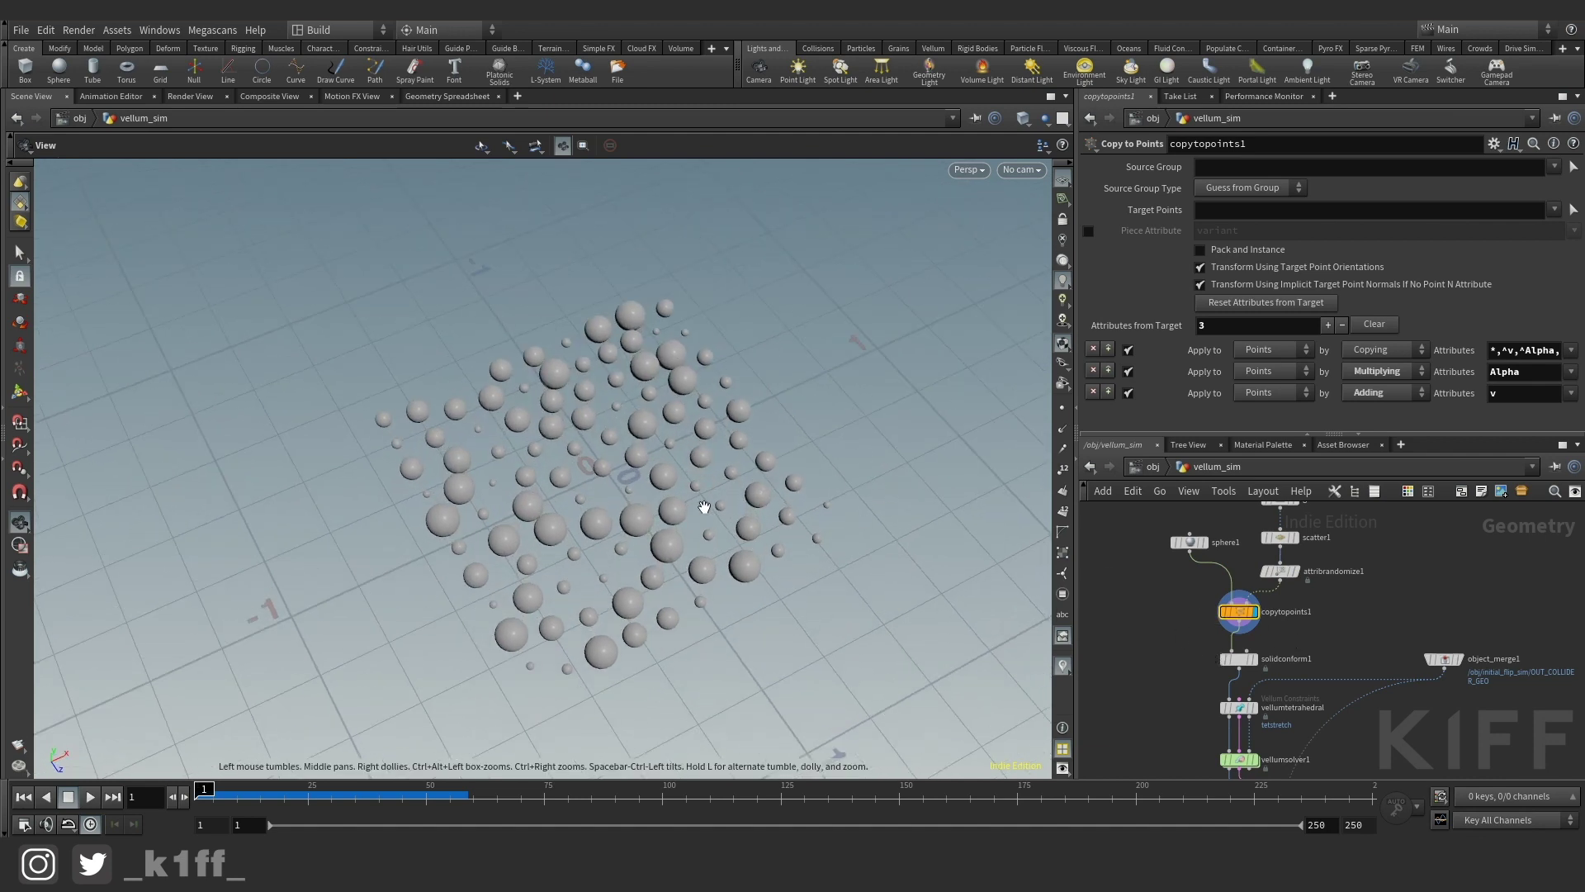
{"action": "mouse_move", "coordinate": [1285, 575]}
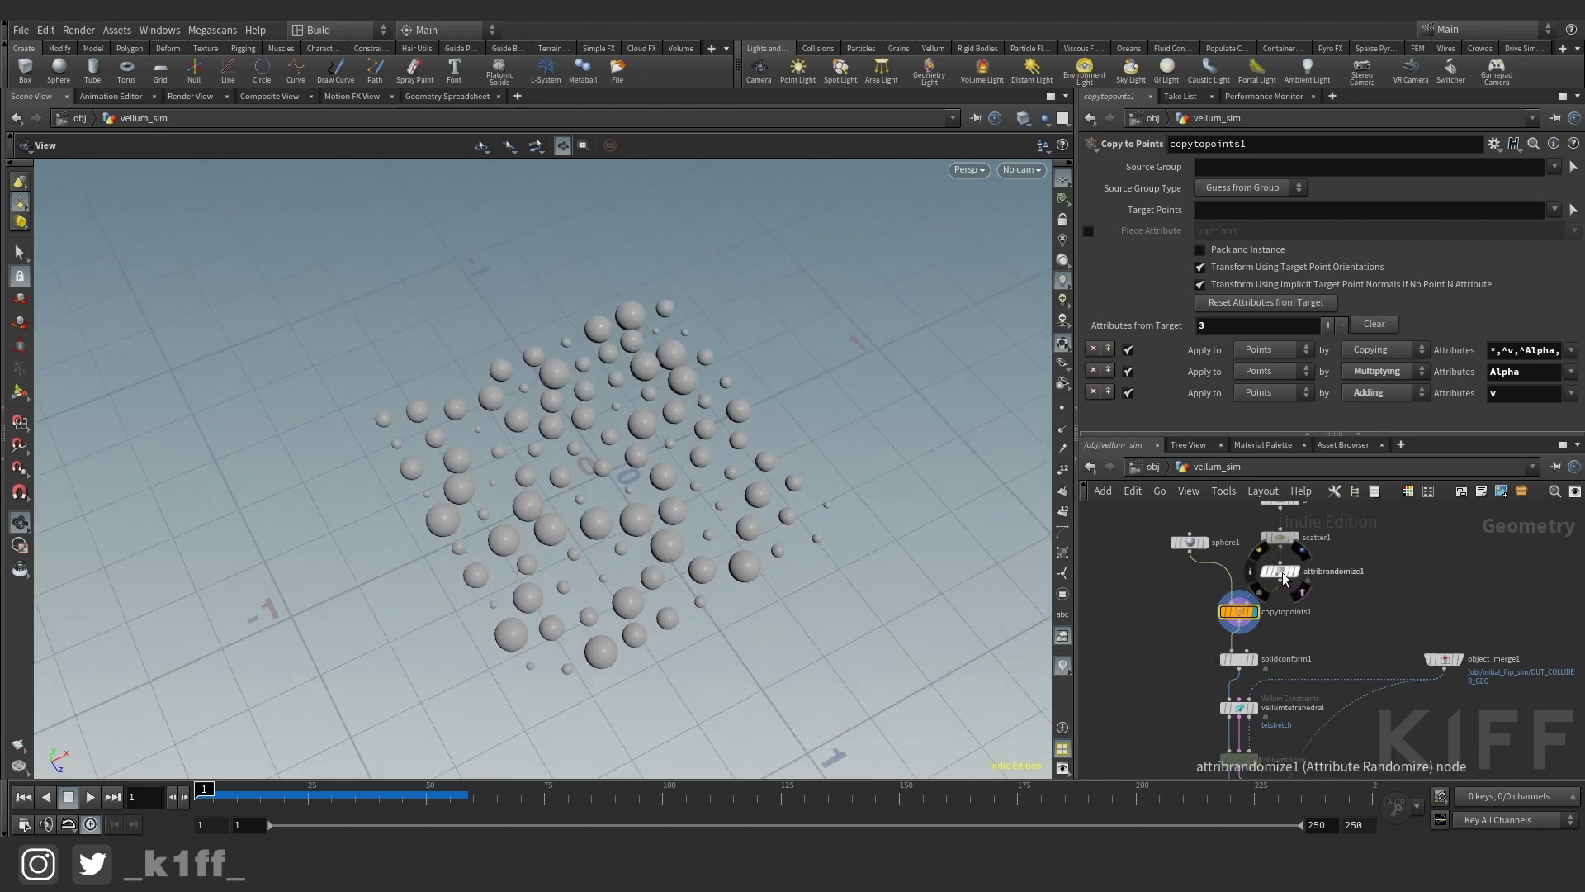
{"action": "left_click_drag", "start_coordinate": [578, 446], "coordinate": [587, 344]}
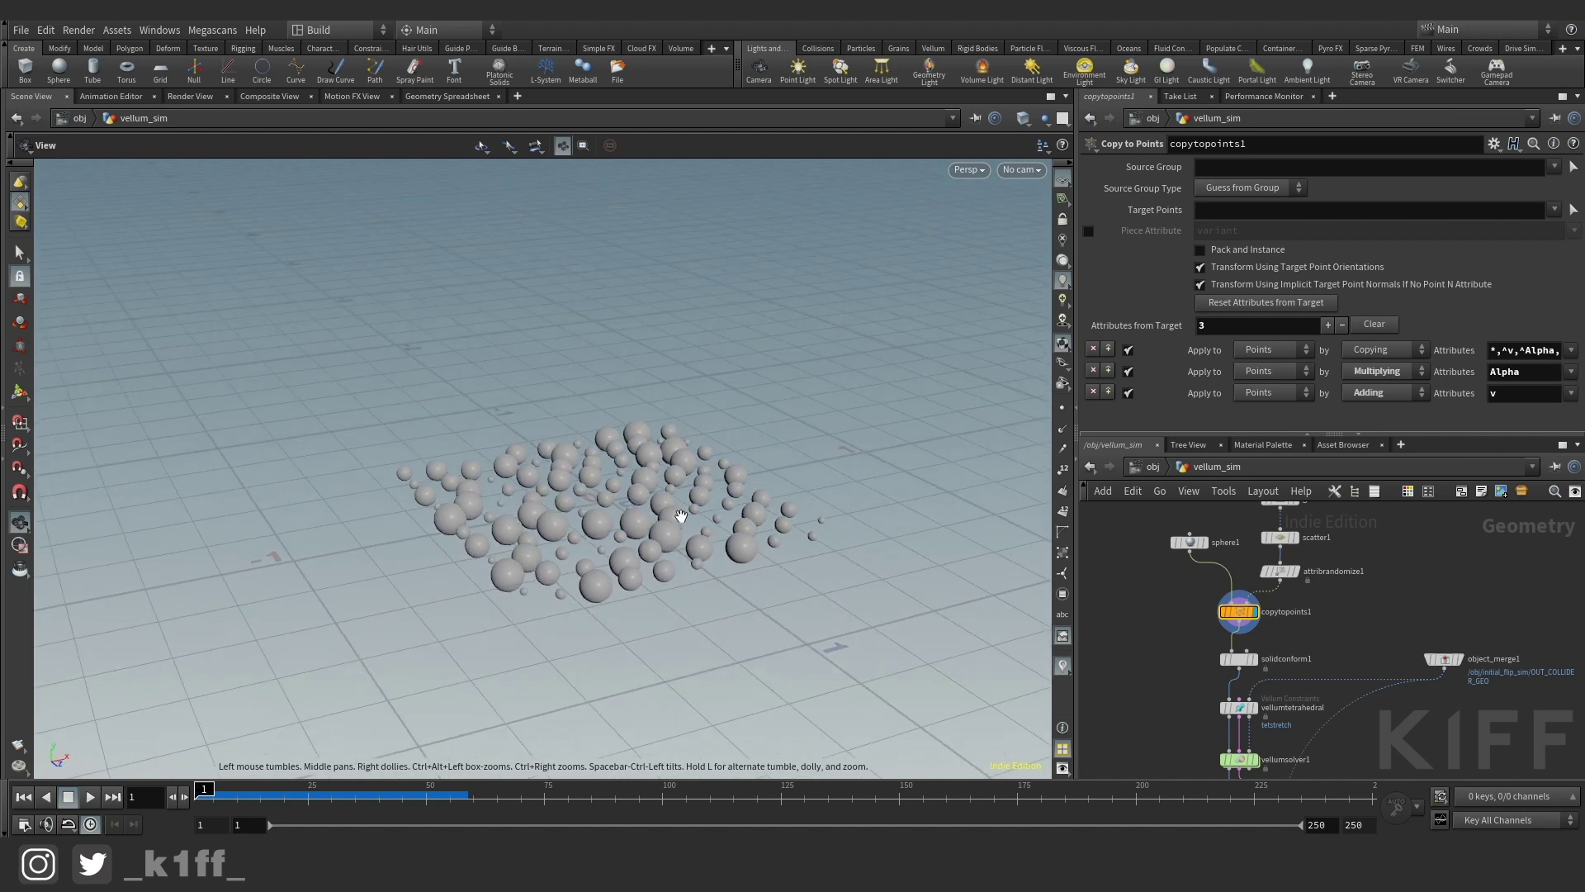
{"action": "left_click_drag", "start_coordinate": [713, 480], "coordinate": [720, 518]}
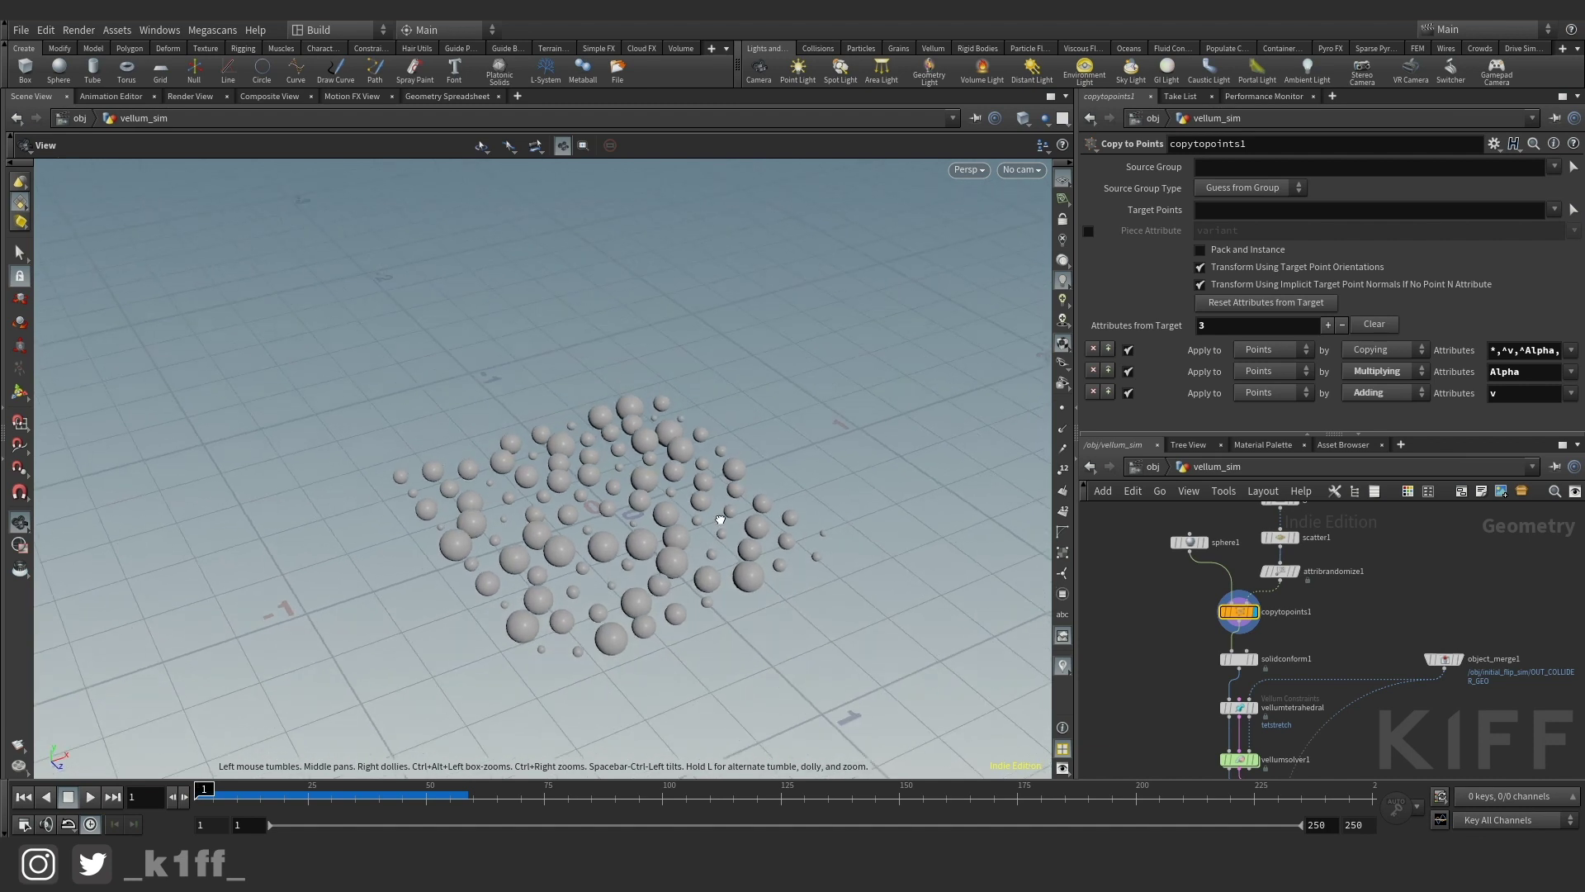
Step: Try out the Vellum Configure Tetrahedral Softbody setup beside the existing chain and delete the two nodes it adds
{"action": "middle_click_drag", "start_coordinate": [1276, 665], "coordinate": [1367, 678]}
{"action": "scroll", "coordinate": [1335, 598], "scroll_direction": "up", "scroll_amount": 1}
{"action": "middle_click_drag", "start_coordinate": [1230, 669], "coordinate": [1218, 684]}
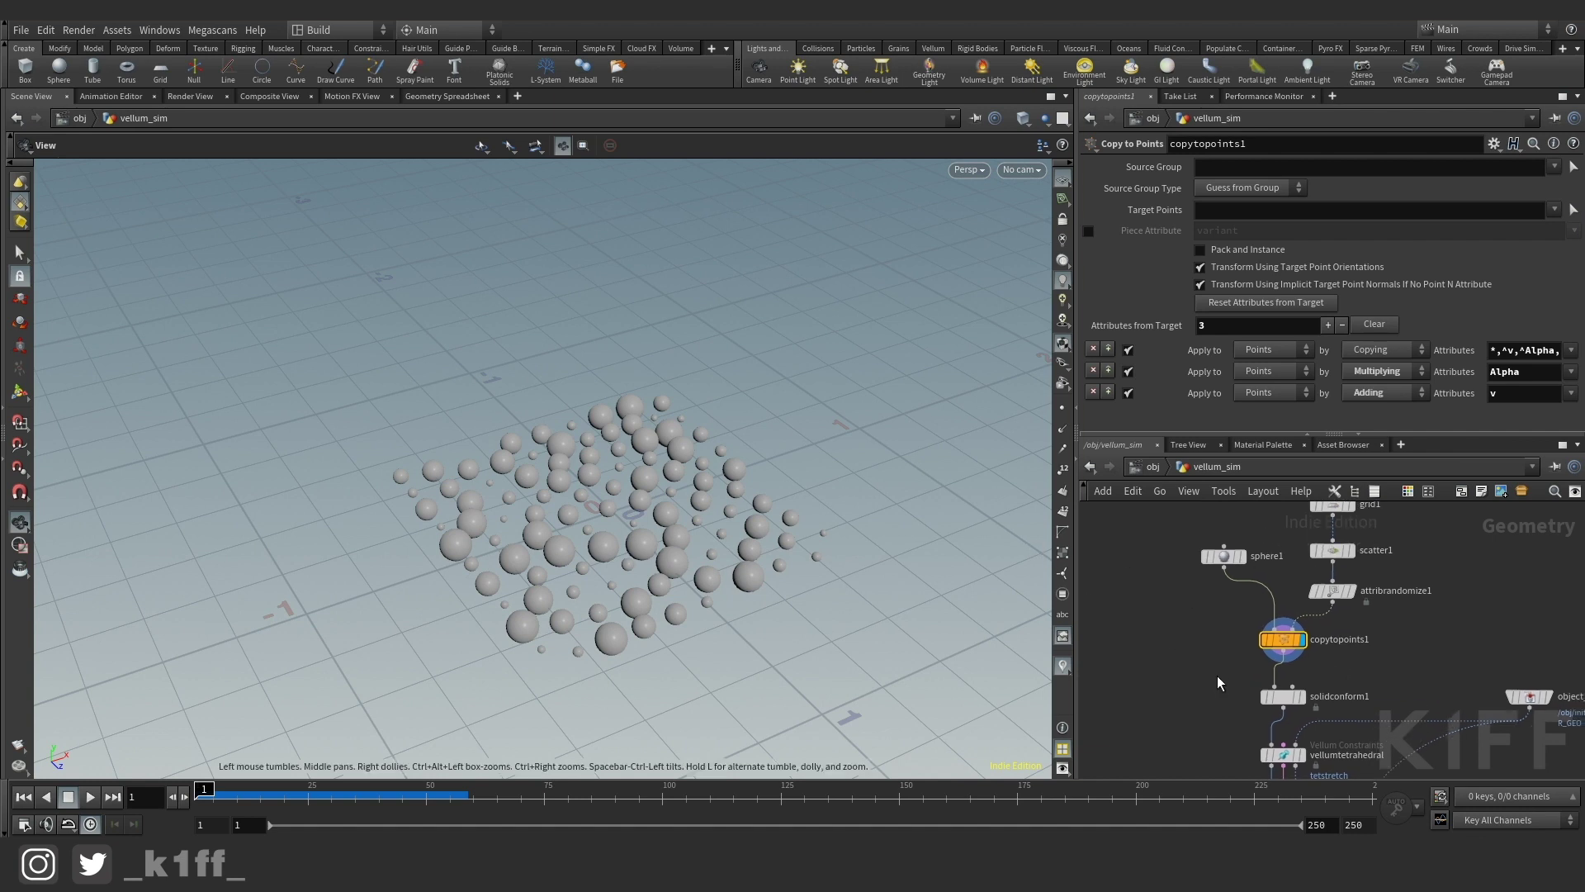
{"action": "middle_click_drag", "start_coordinate": [1225, 686], "coordinate": [1163, 613]}
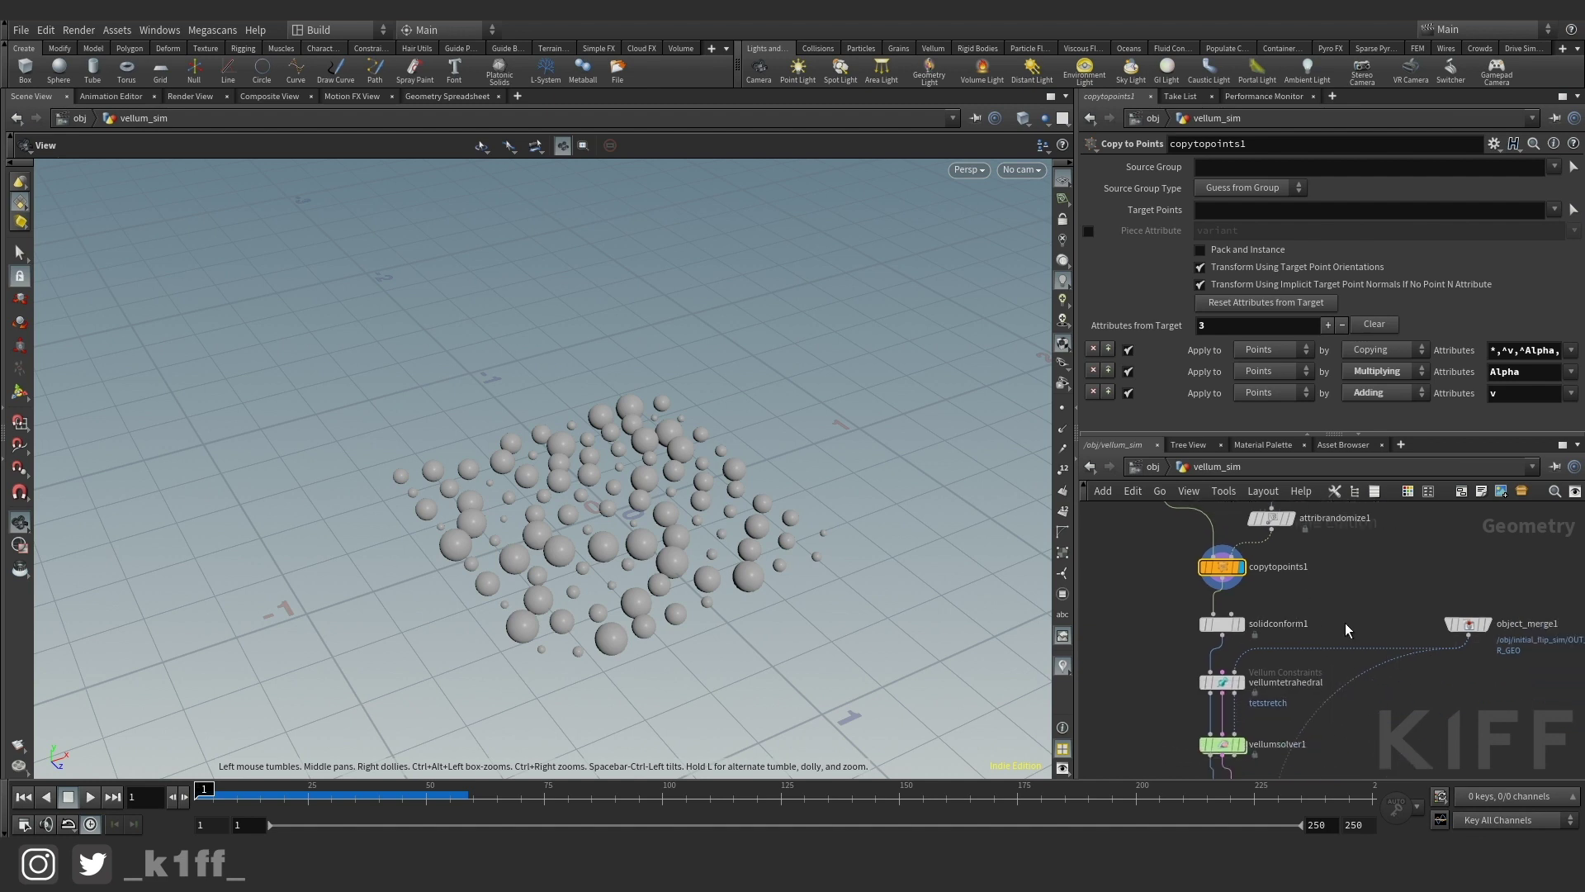
{"action": "left_click", "coordinate": [1222, 623]}
{"action": "key", "text": "Tab"}
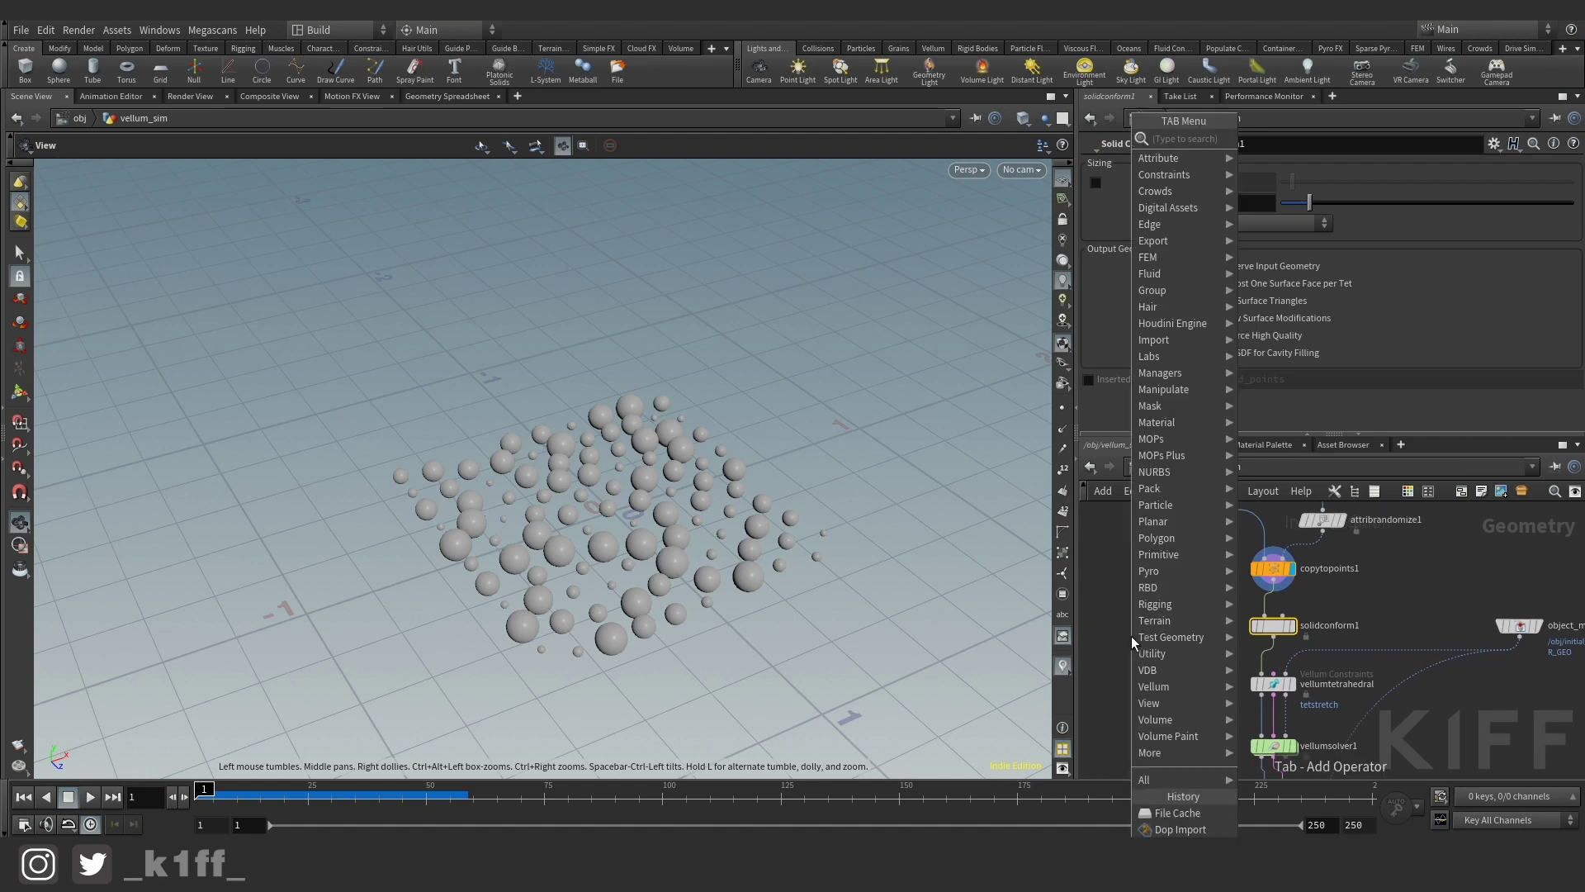
{"action": "type", "text": "vellu"}
{"action": "type", "text": "m c"}
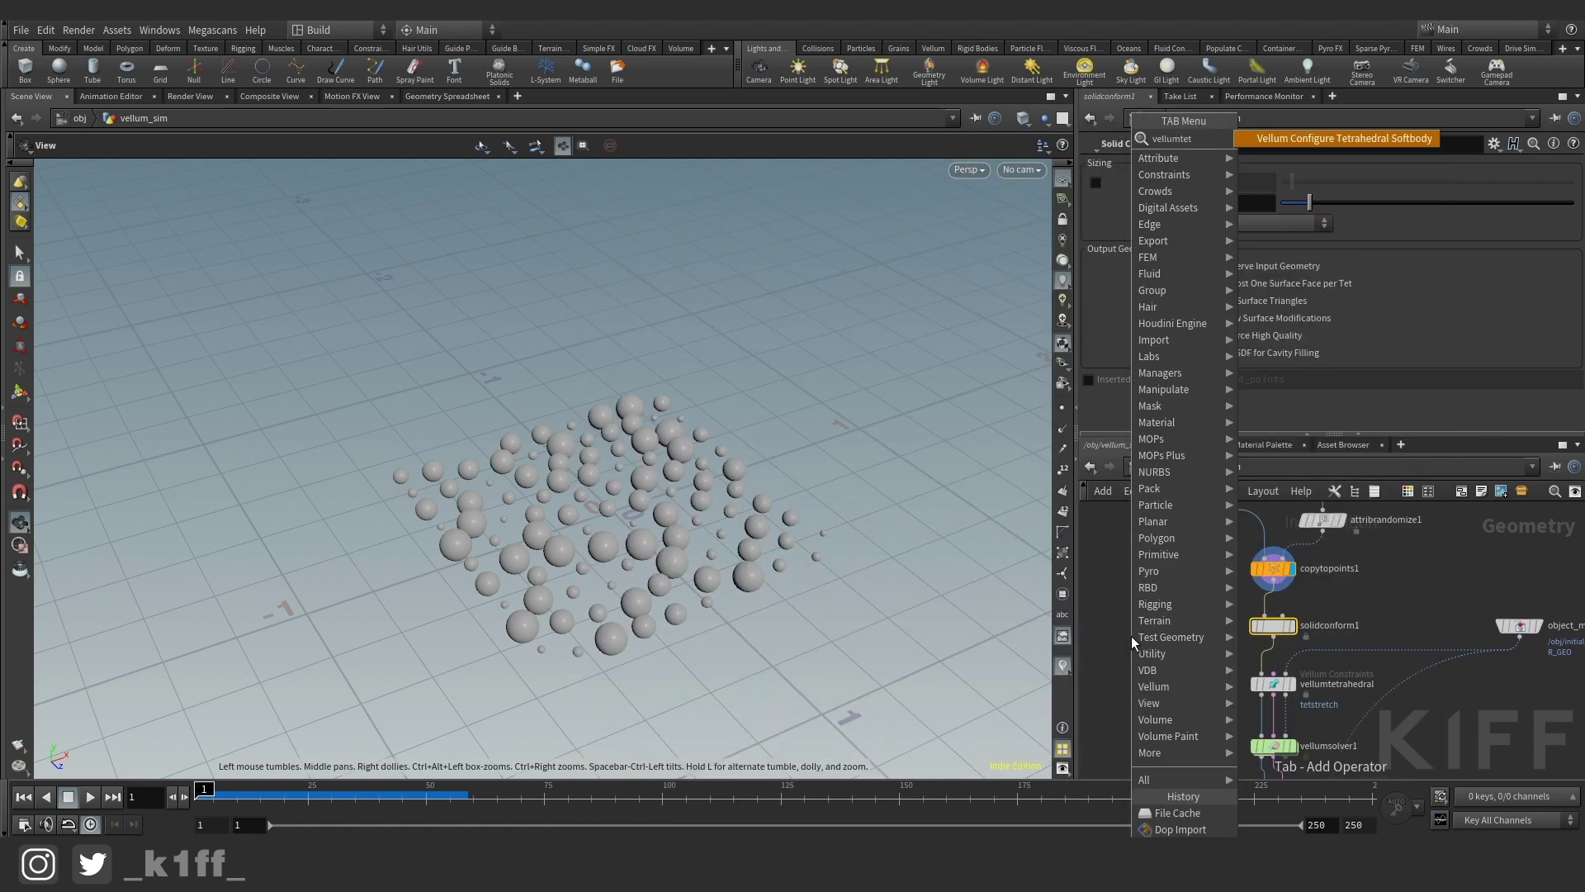
{"action": "key", "text": "Return"}
{"action": "left_click", "coordinate": [1123, 612]}
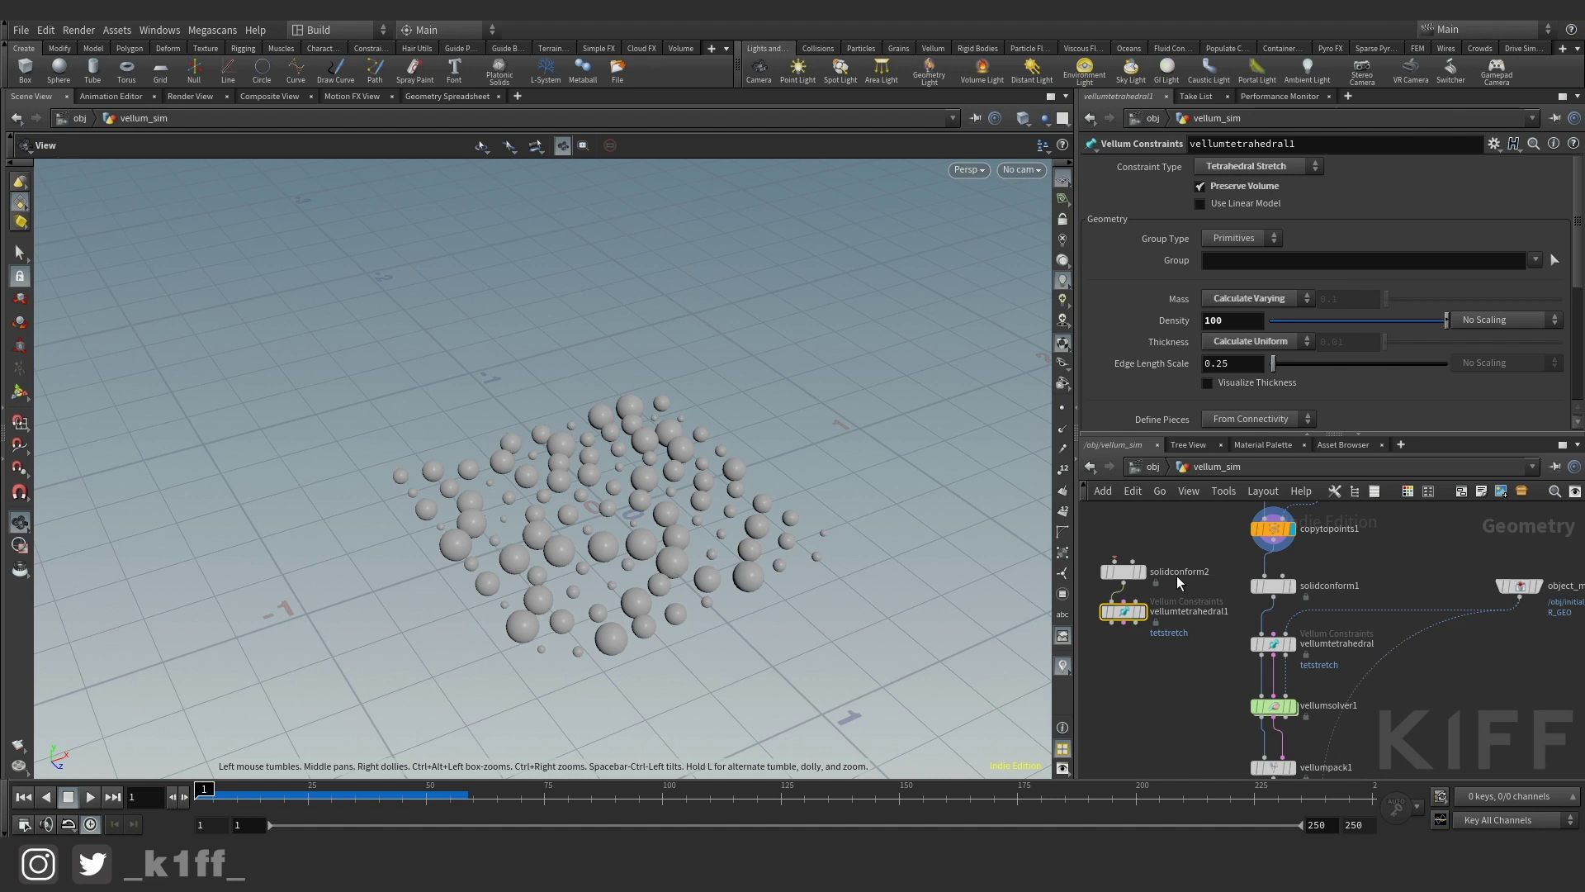
{"action": "left_click_drag", "start_coordinate": [1124, 613], "coordinate": [1125, 644]}
{"action": "left_click_drag", "start_coordinate": [1166, 535], "coordinate": [1103, 686]}
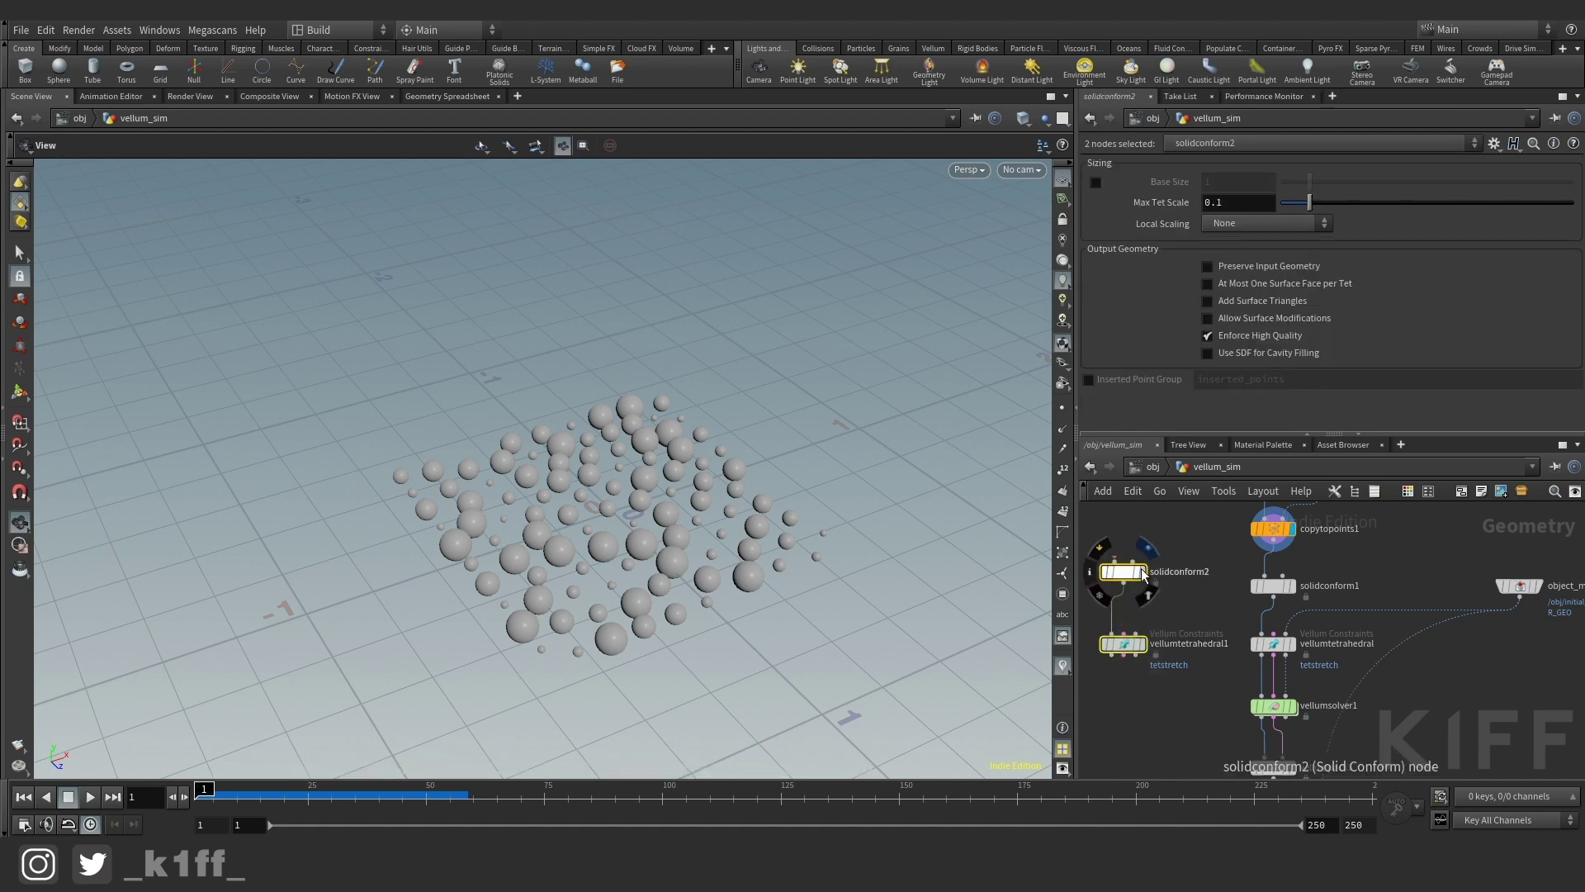
{"action": "key", "text": "Delete"}
Step: Review the solidconform1 settings and display that node's result in the viewport
{"action": "left_click", "coordinate": [1251, 608]}
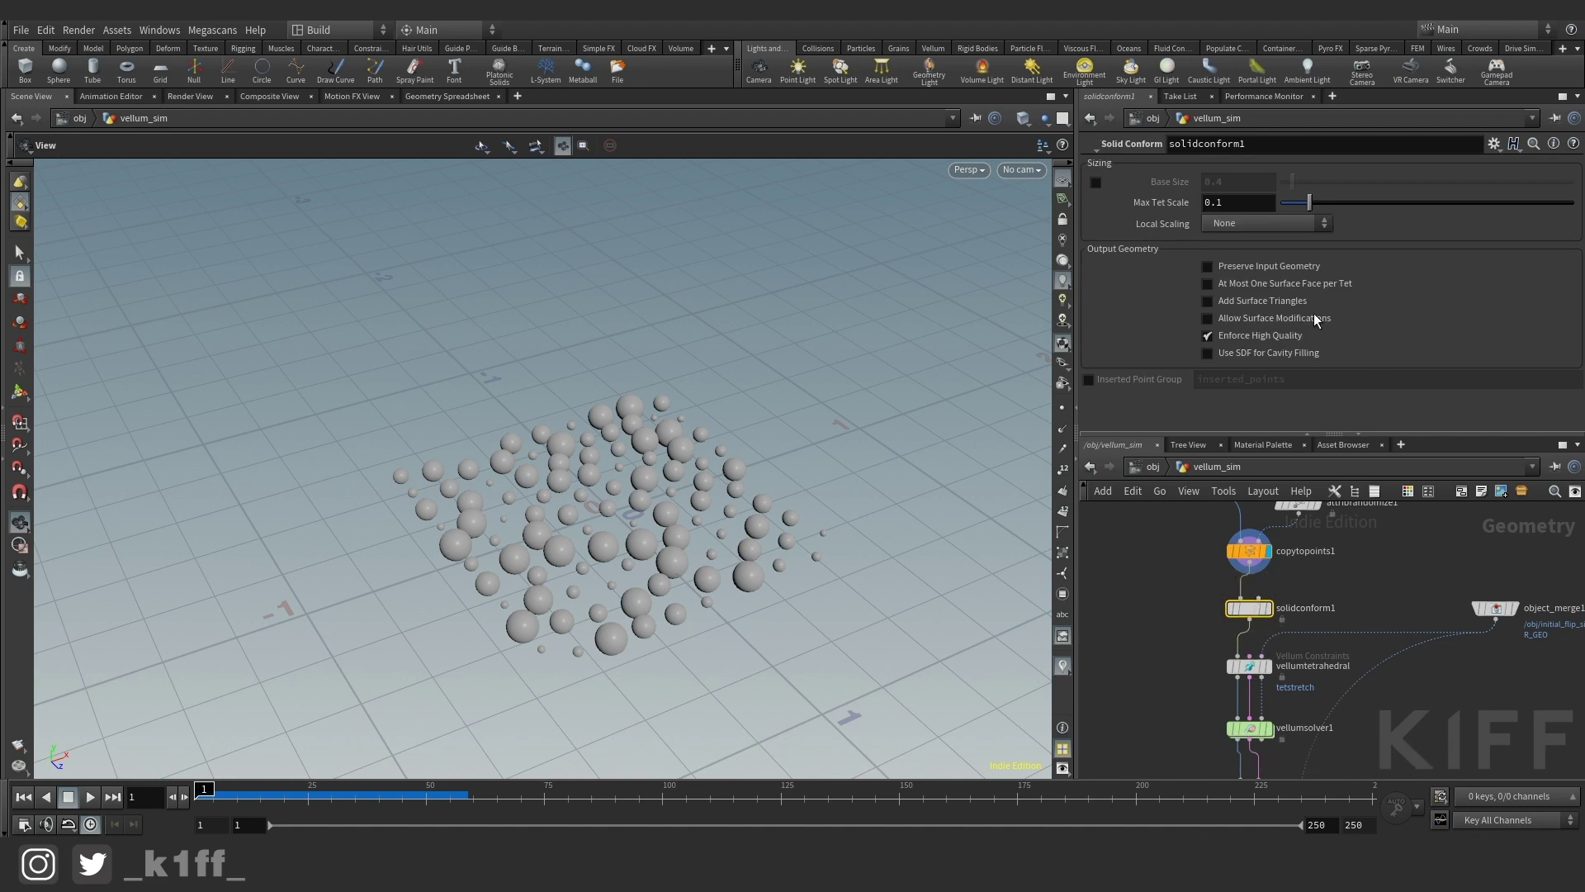
{"action": "mouse_move", "coordinate": [1299, 596]}
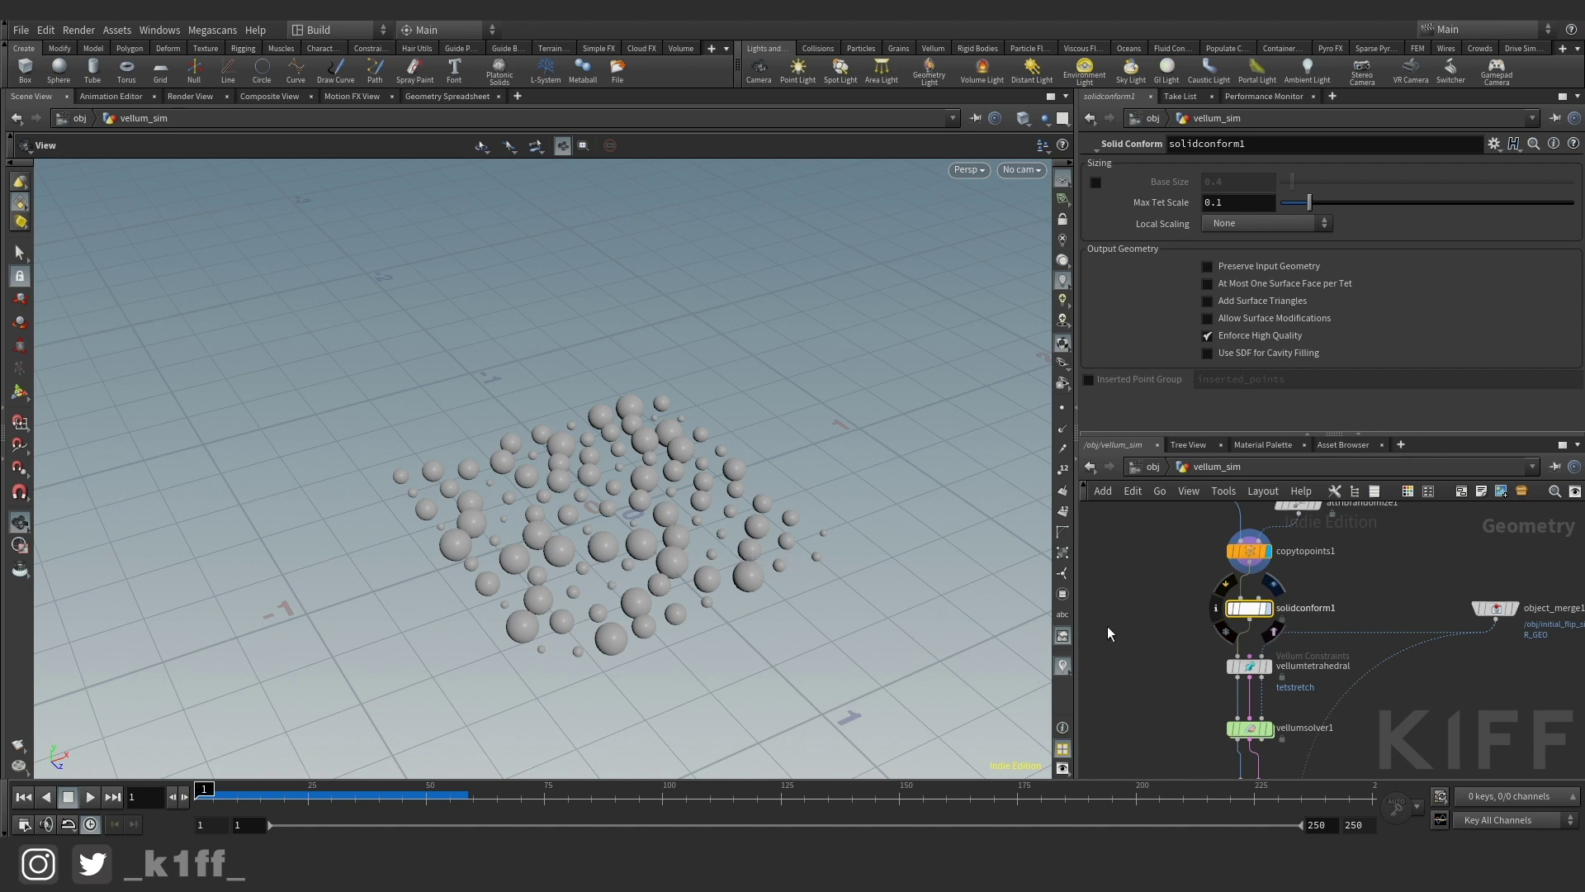
{"action": "middle_click_drag", "start_coordinate": [1081, 618], "coordinate": [1178, 623]}
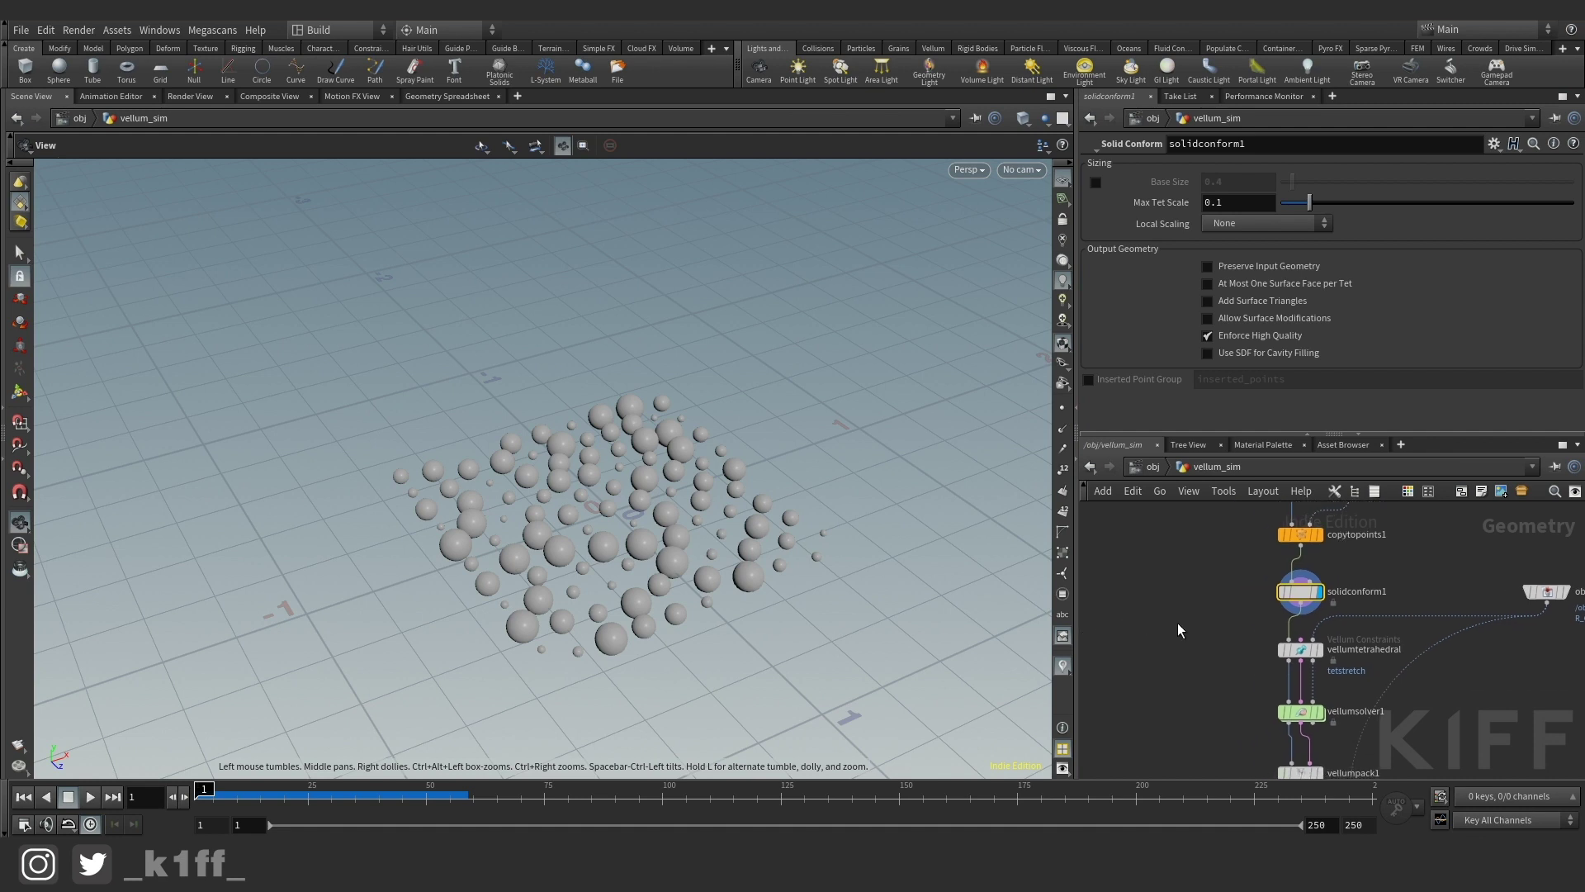
Step: Add a Clip node beside the chain, feed it from solidconform1 and display it
{"action": "key", "text": "Tab"}
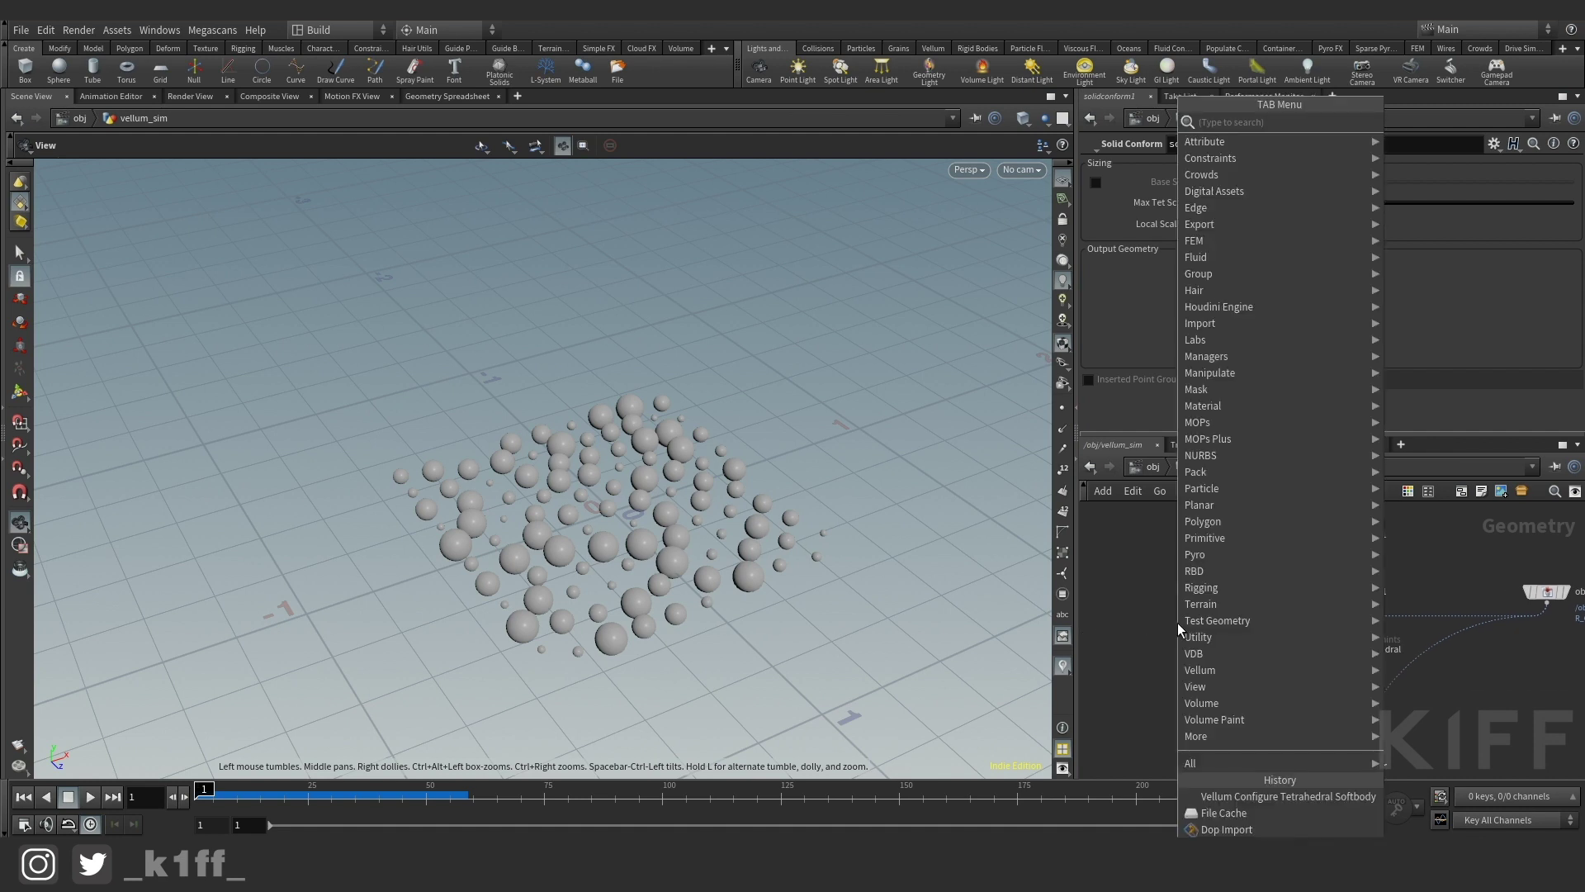
{"action": "type", "text": "clip"}
{"action": "key", "text": "Return"}
{"action": "left_click", "coordinate": [1164, 618]}
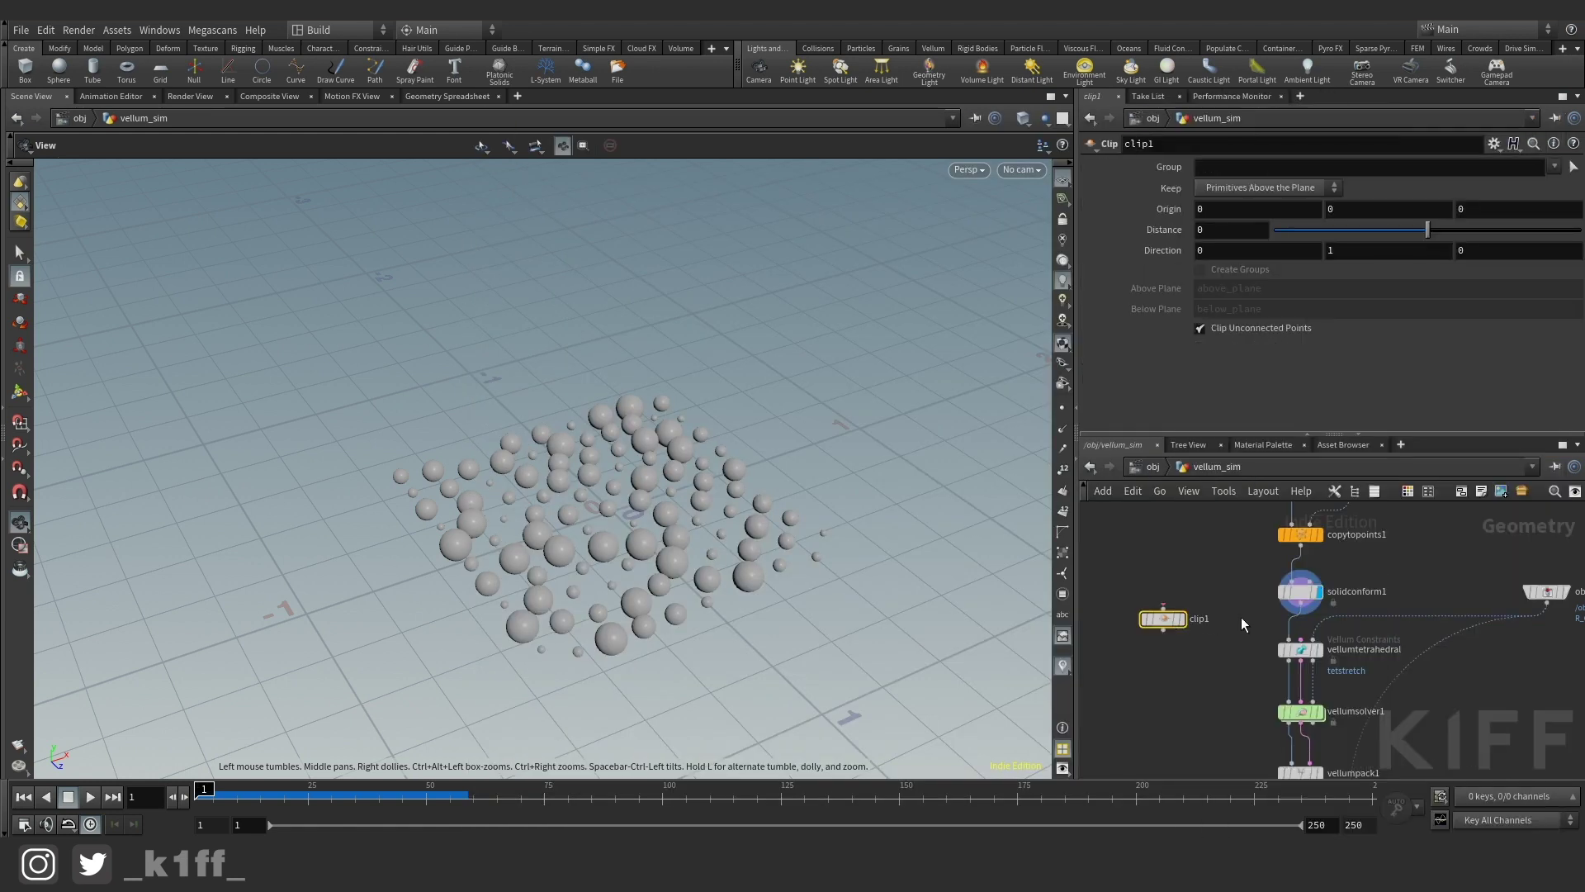
{"action": "left_click_drag", "start_coordinate": [1300, 607], "coordinate": [1164, 609]}
{"action": "left_click", "coordinate": [1183, 618]}
Step: Examine the clipped tetrahedral spheres up close, from below and above, with wireframe shown over the shading
{"action": "scroll", "coordinate": [652, 564], "scroll_direction": "up", "scroll_amount": 3}
{"action": "left_click_drag", "start_coordinate": [652, 564], "coordinate": [753, 358]}
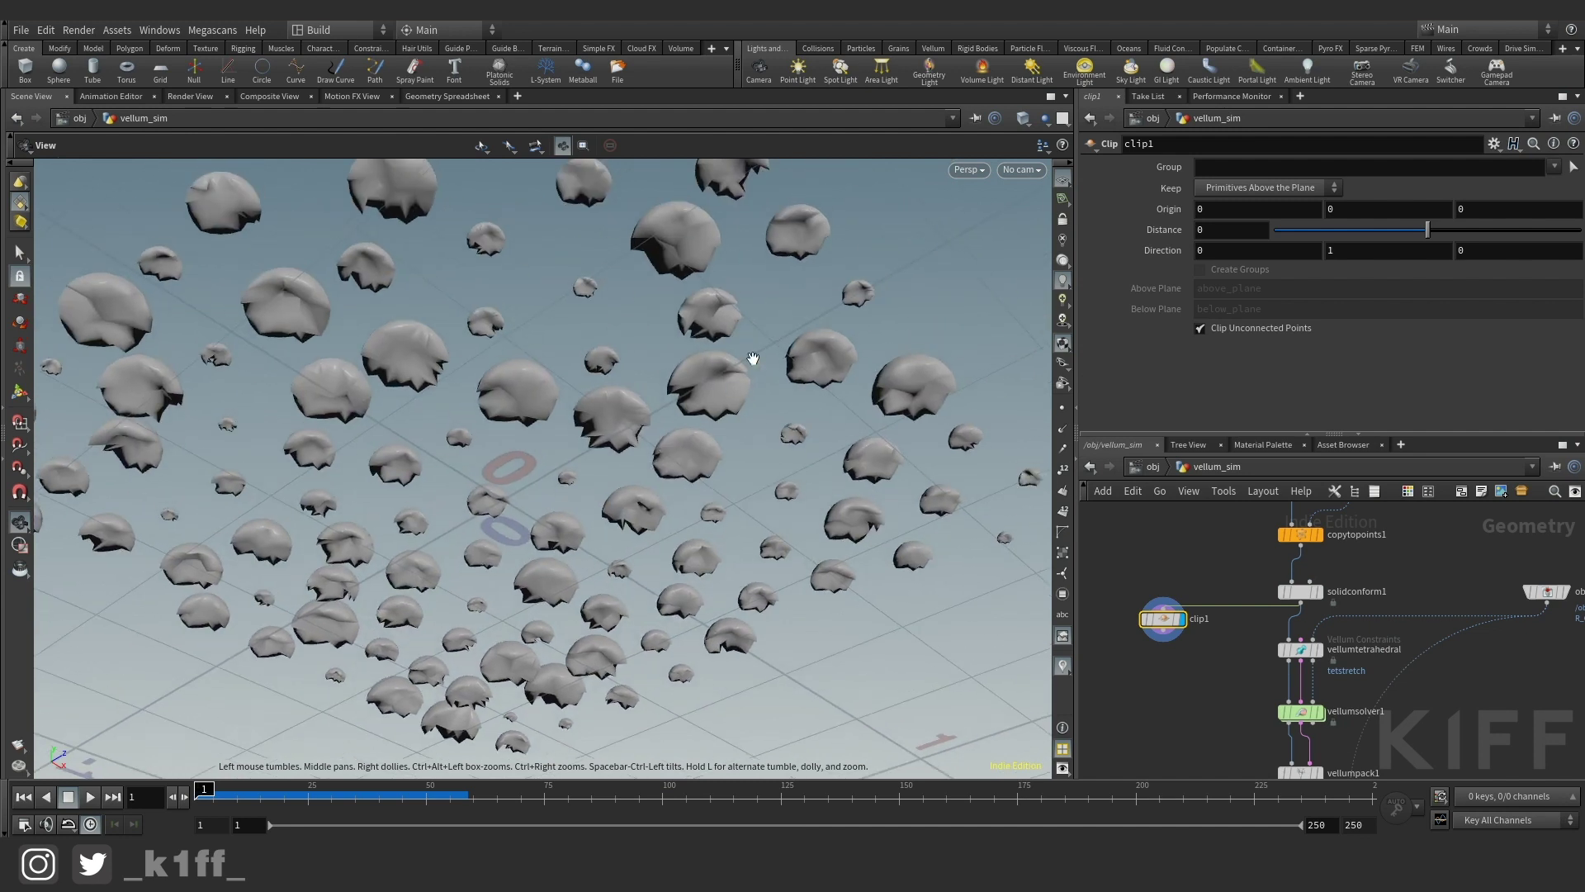
{"action": "left_click_drag", "start_coordinate": [654, 280], "coordinate": [714, 280]}
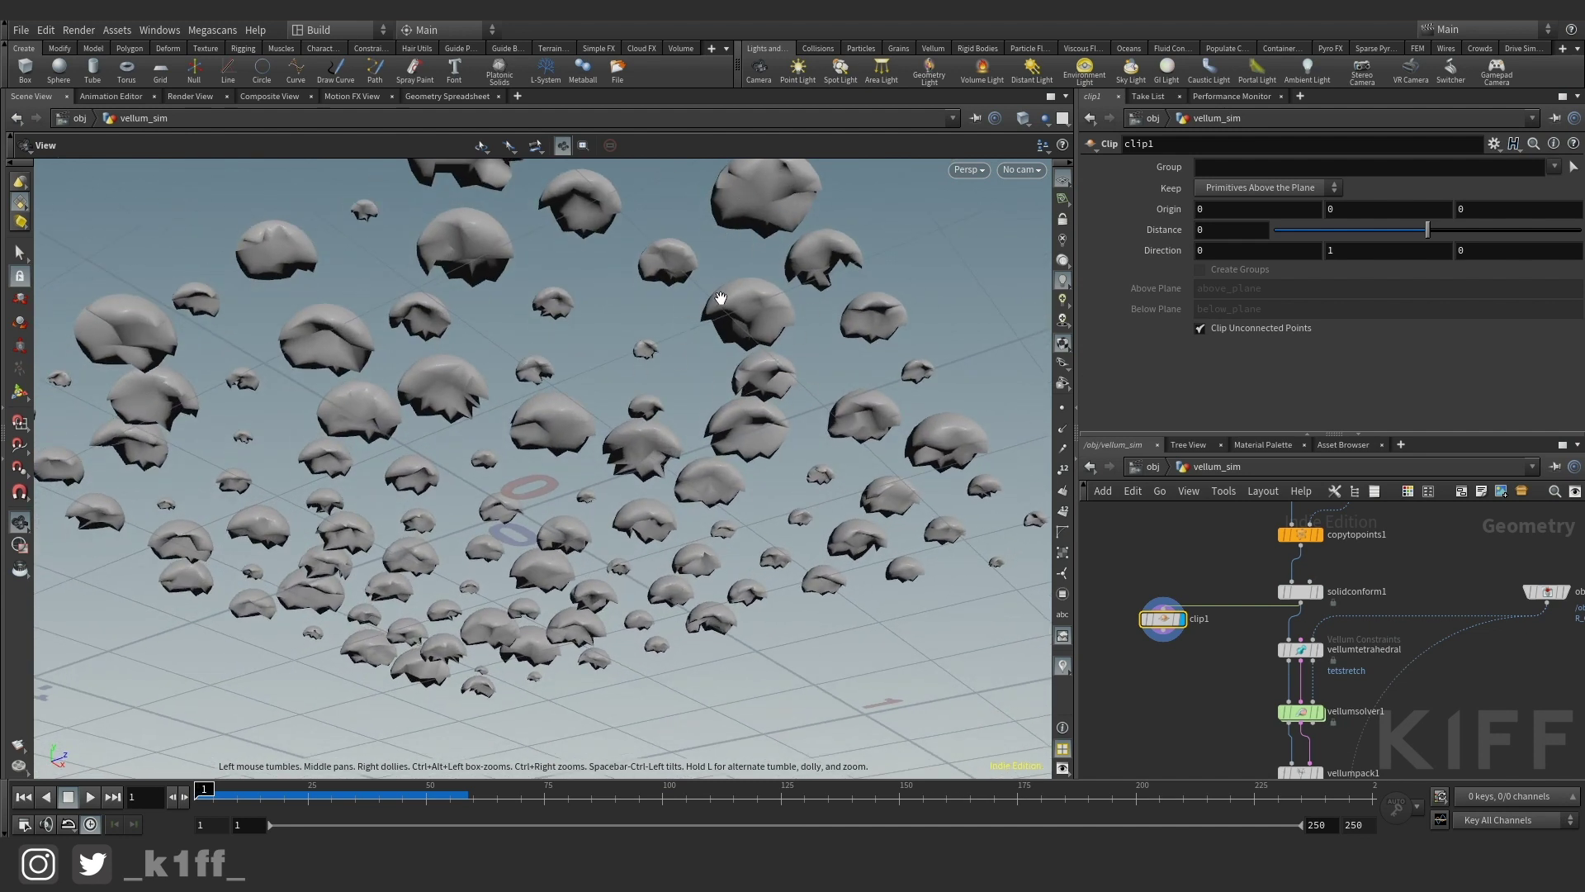
{"action": "scroll", "coordinate": [757, 297], "scroll_direction": "up", "scroll_amount": 10}
{"action": "key", "text": "w"}
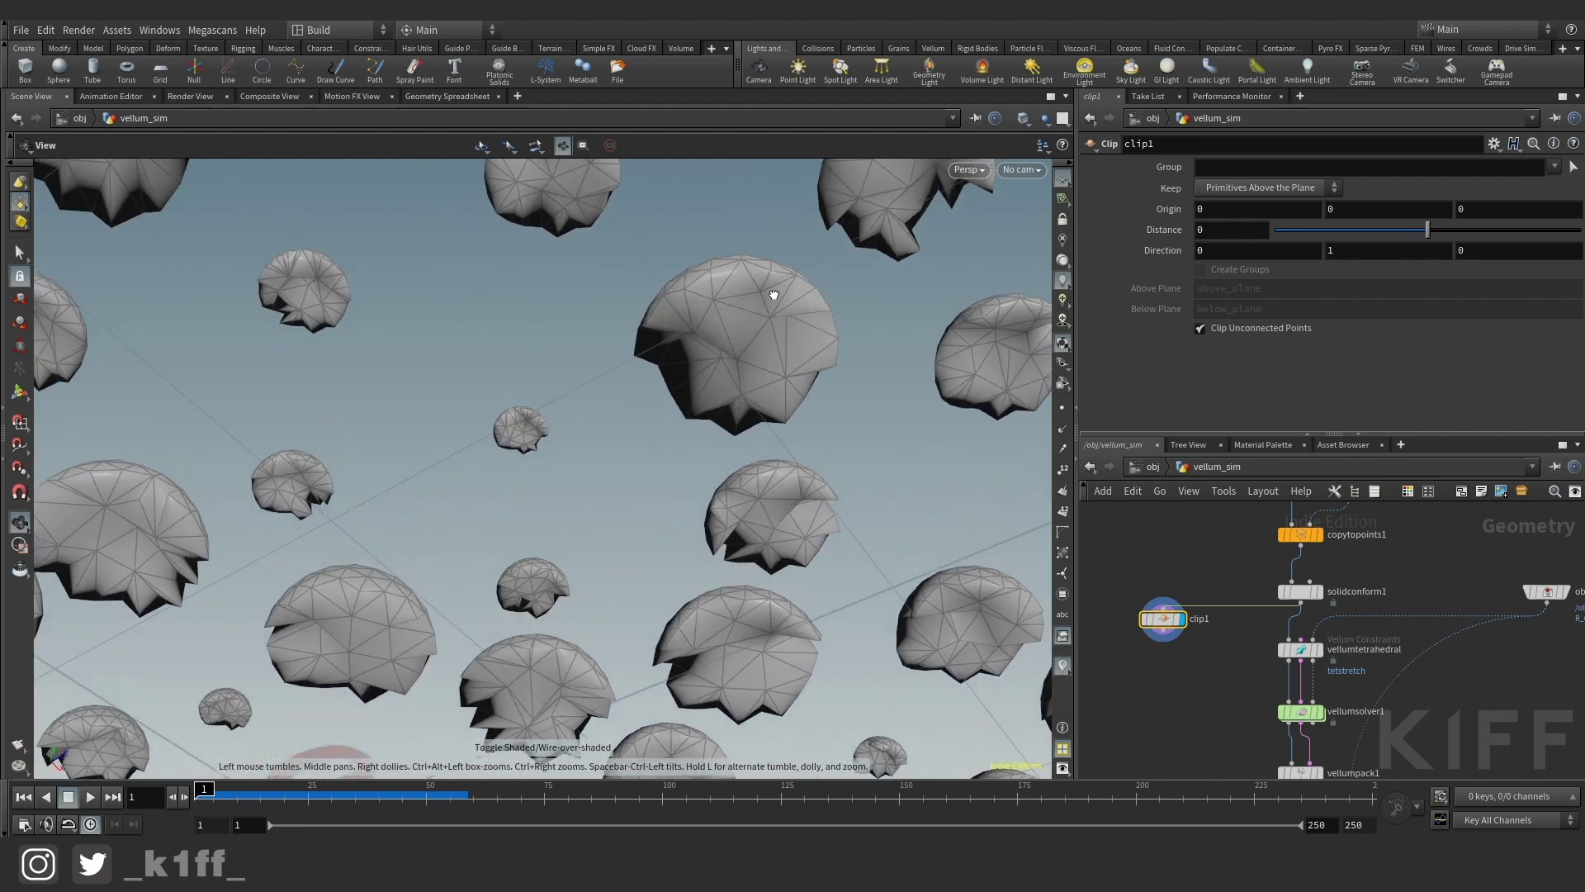
{"action": "left_click_drag", "start_coordinate": [725, 307], "coordinate": [793, 434]}
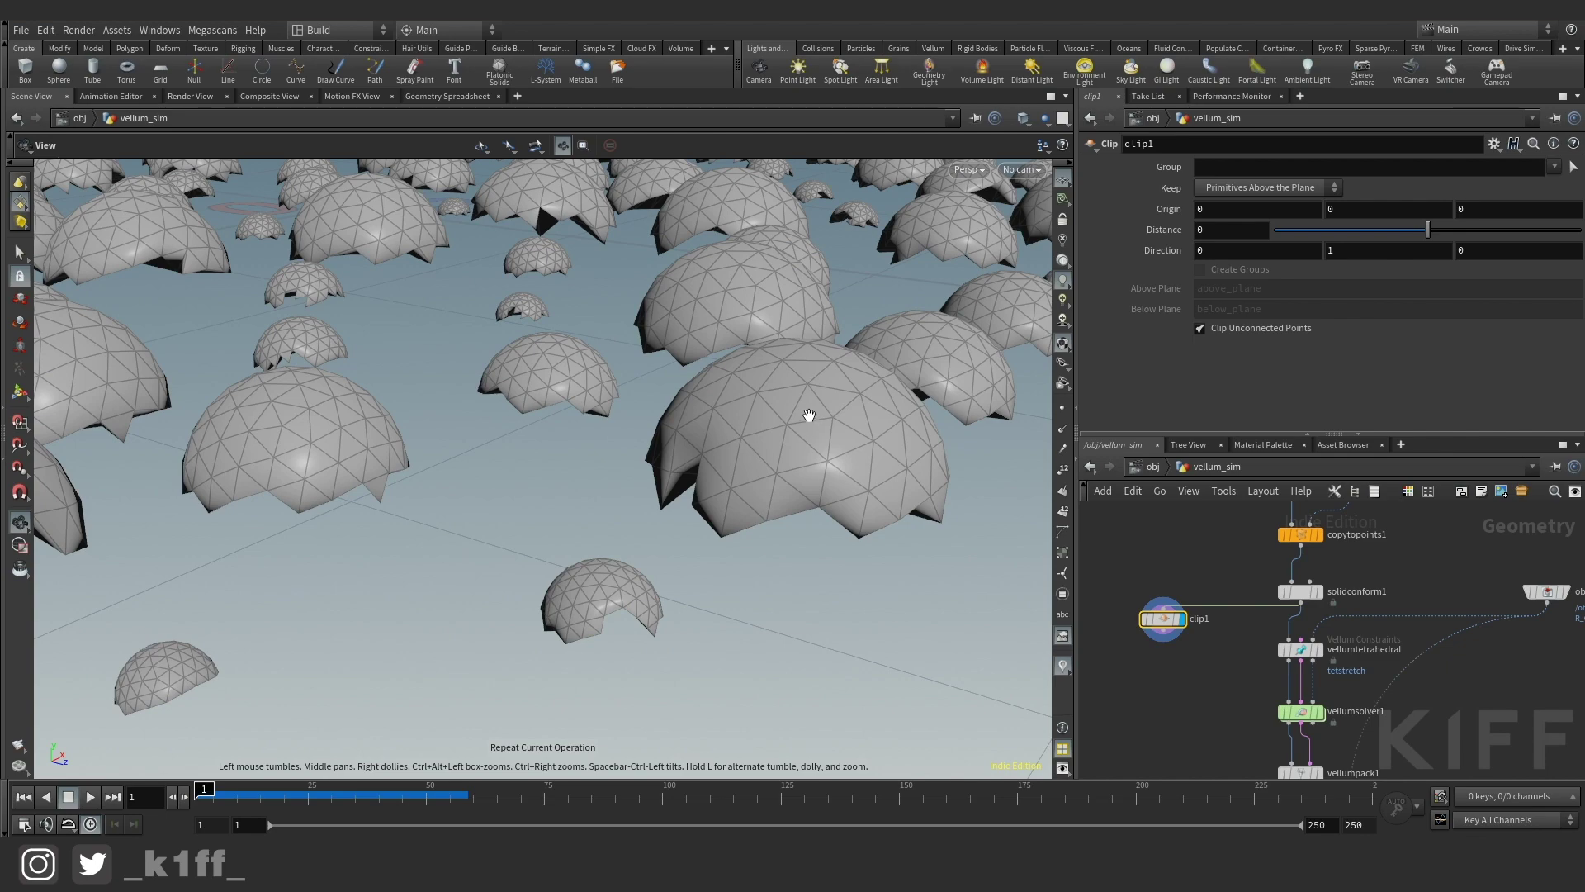
Step: Examine the interior tetrahedra of the clipped spheres in wireframe, and their cut faces from below in shaded view
{"action": "key", "text": "w"}
{"action": "left_click_drag", "start_coordinate": [808, 428], "coordinate": [607, 402]}
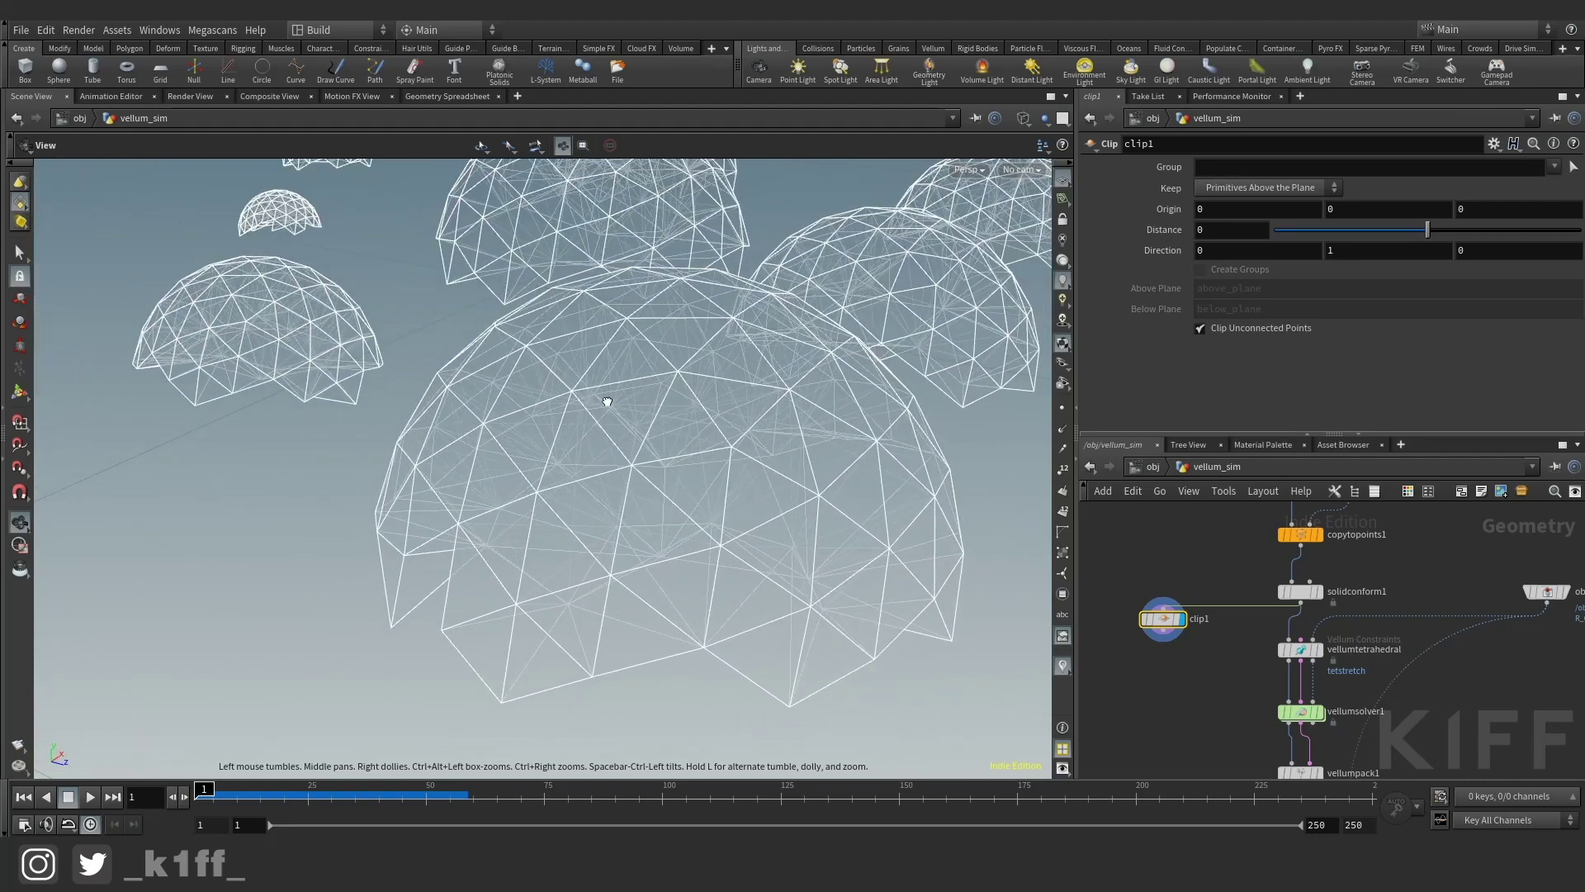
{"action": "left_click_drag", "start_coordinate": [733, 415], "coordinate": [644, 412]}
{"action": "key", "text": "w"}
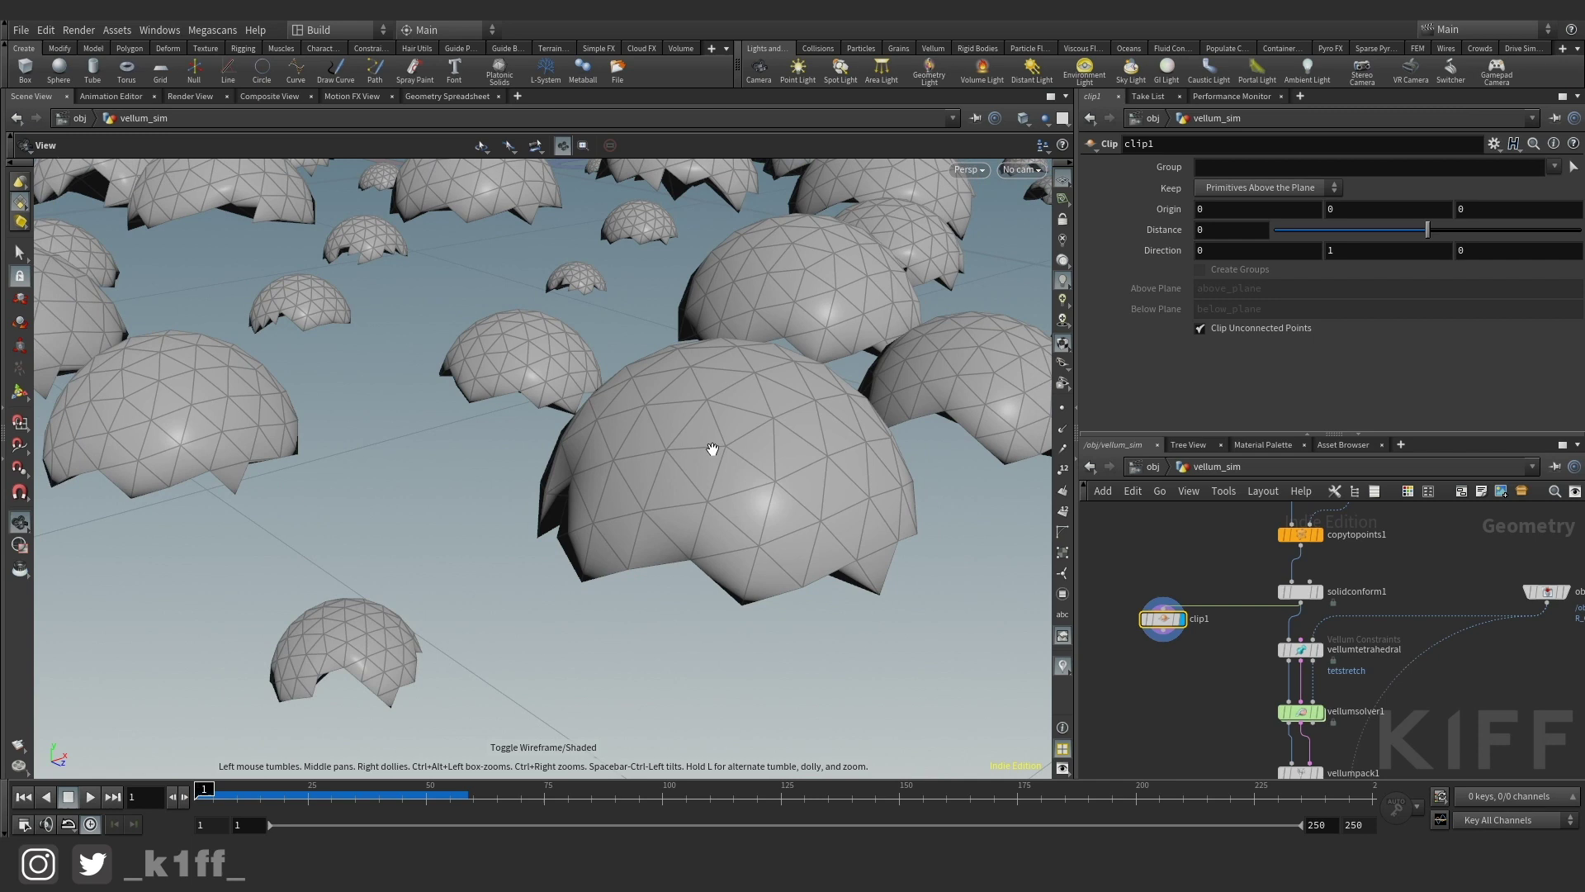
{"action": "scroll", "coordinate": [735, 463], "scroll_direction": "down", "scroll_amount": 10}
{"action": "mouse_move", "coordinate": [703, 447]}
{"action": "left_mouse_down"}
{"action": "mouse_move", "coordinate": [690, 478]}
{"action": "mouse_move", "coordinate": [700, 290]}
{"action": "left_mouse_up"}
{"action": "left_click_drag", "start_coordinate": [724, 587], "coordinate": [712, 529]}
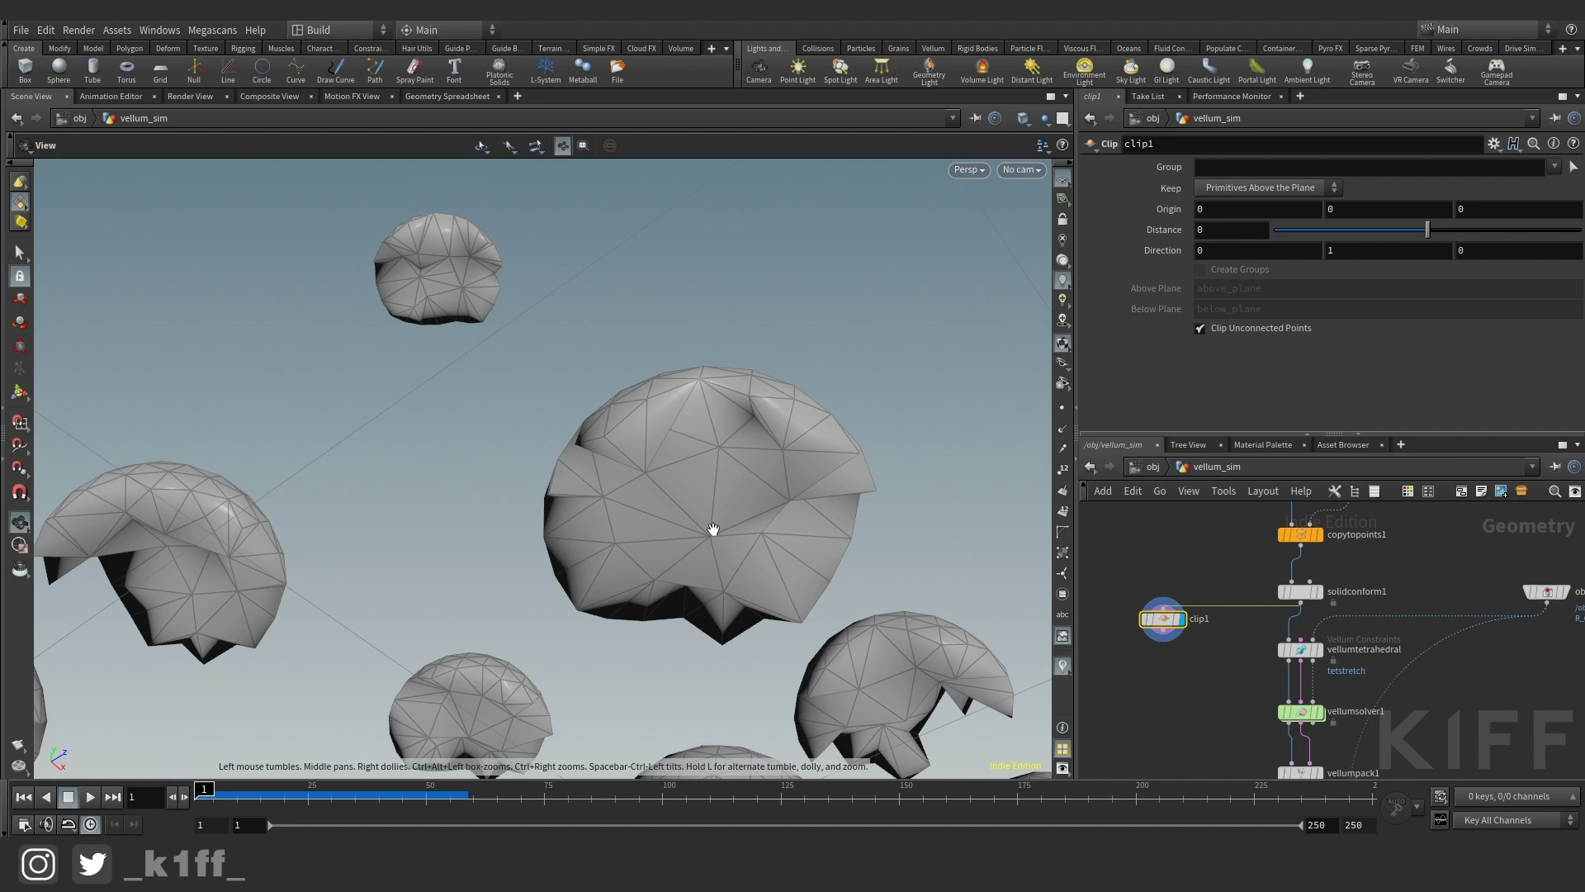
{"action": "scroll", "coordinate": [725, 433], "scroll_direction": "down", "scroll_amount": 10}
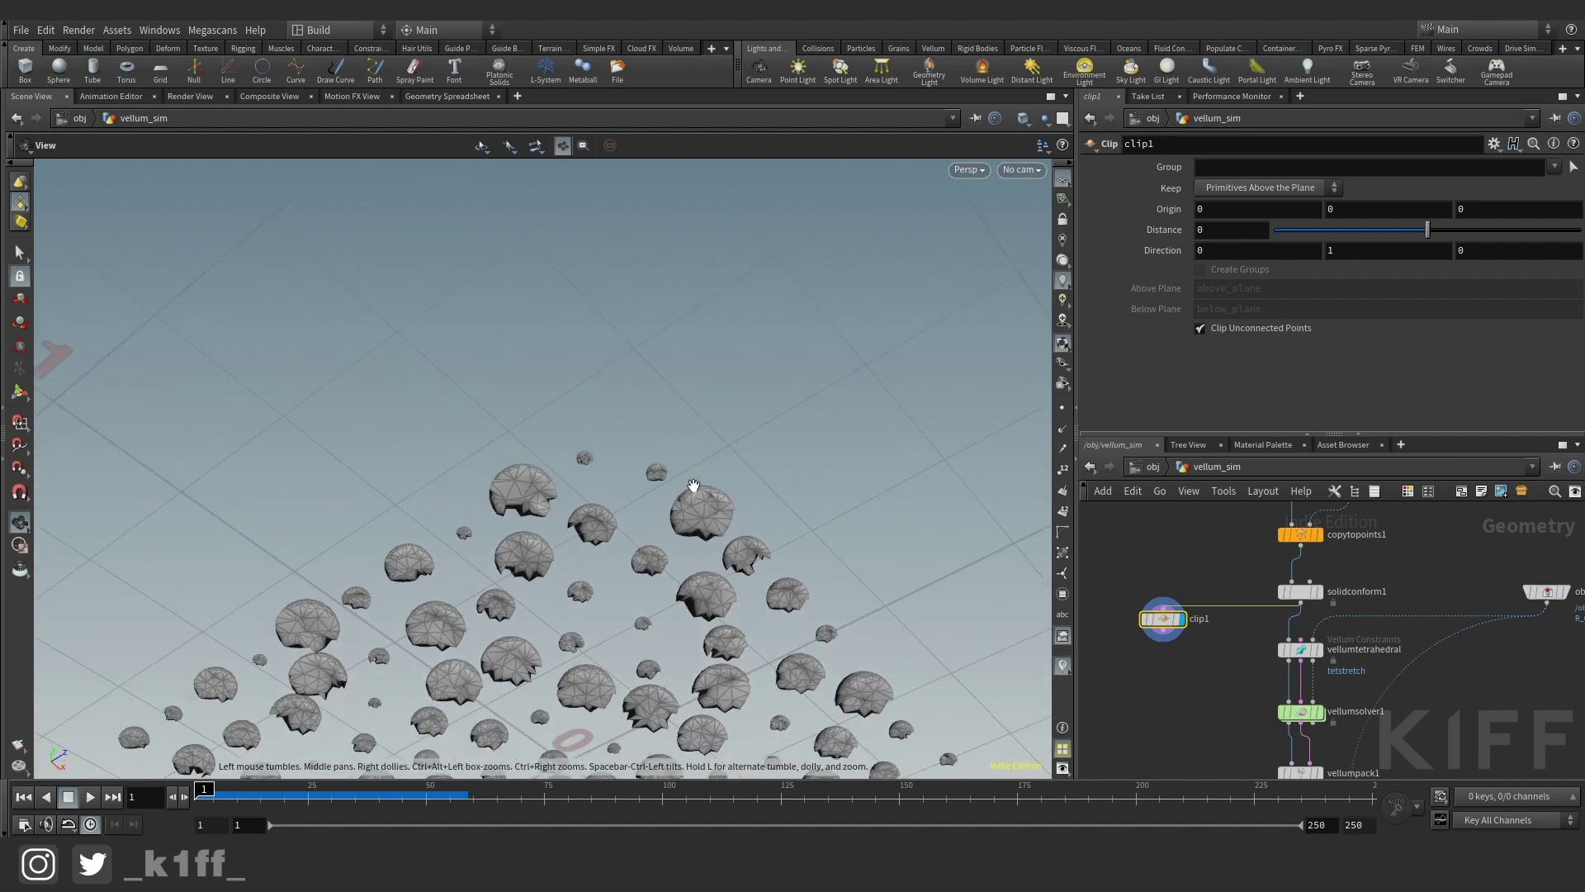
Step: Delete the Clip node and turn off the wireframe overlay on the full spheres
{"action": "scroll", "coordinate": [661, 605], "scroll_direction": "down", "scroll_amount": 5}
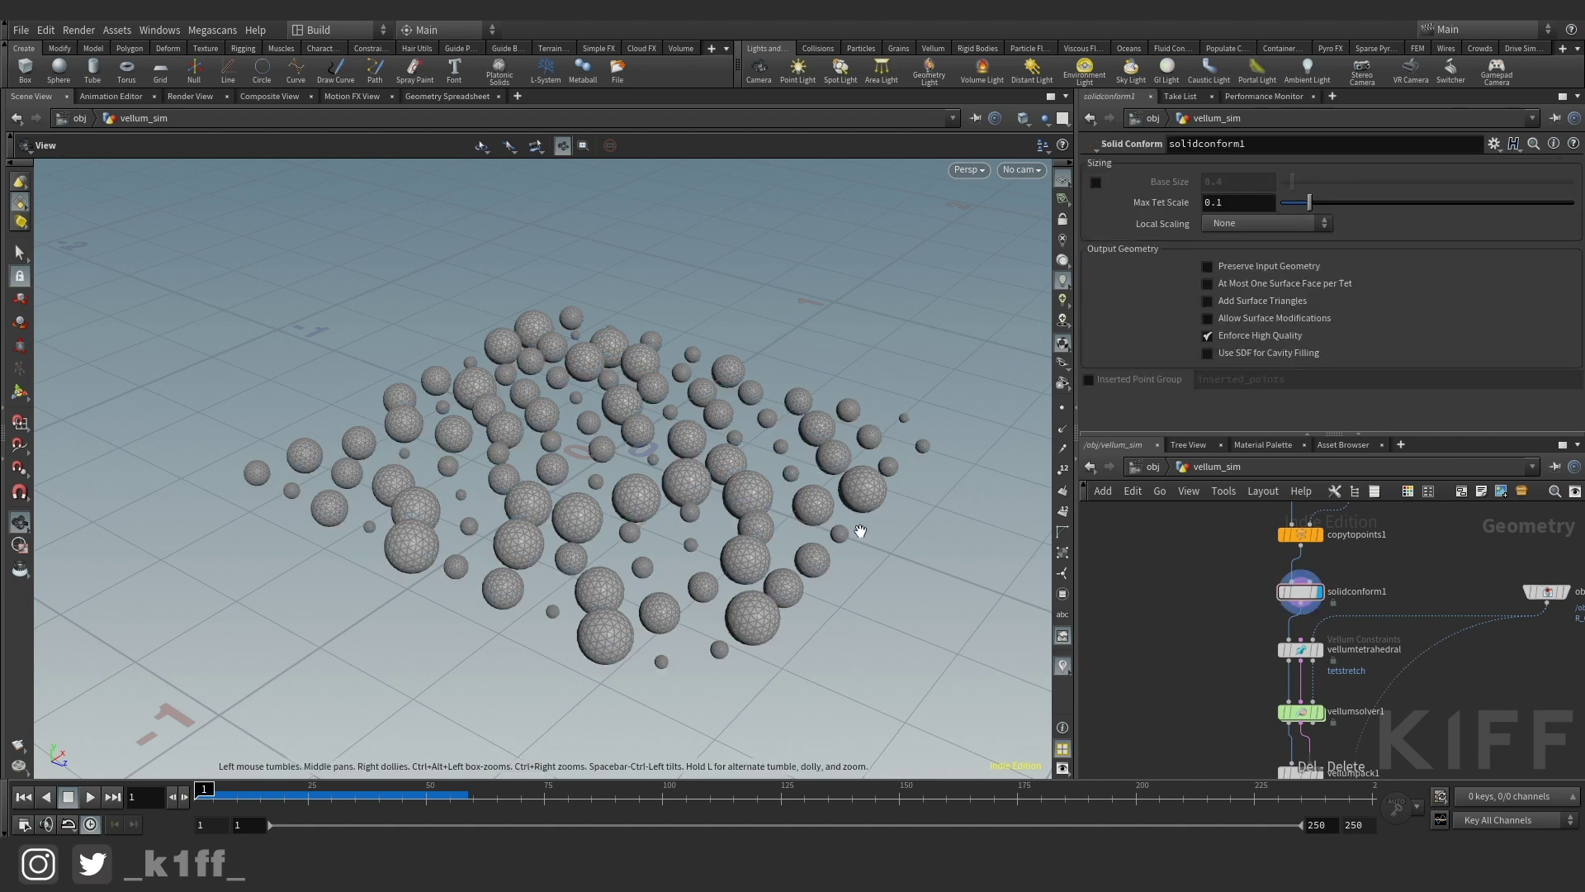
{"action": "key", "text": "shift+w"}
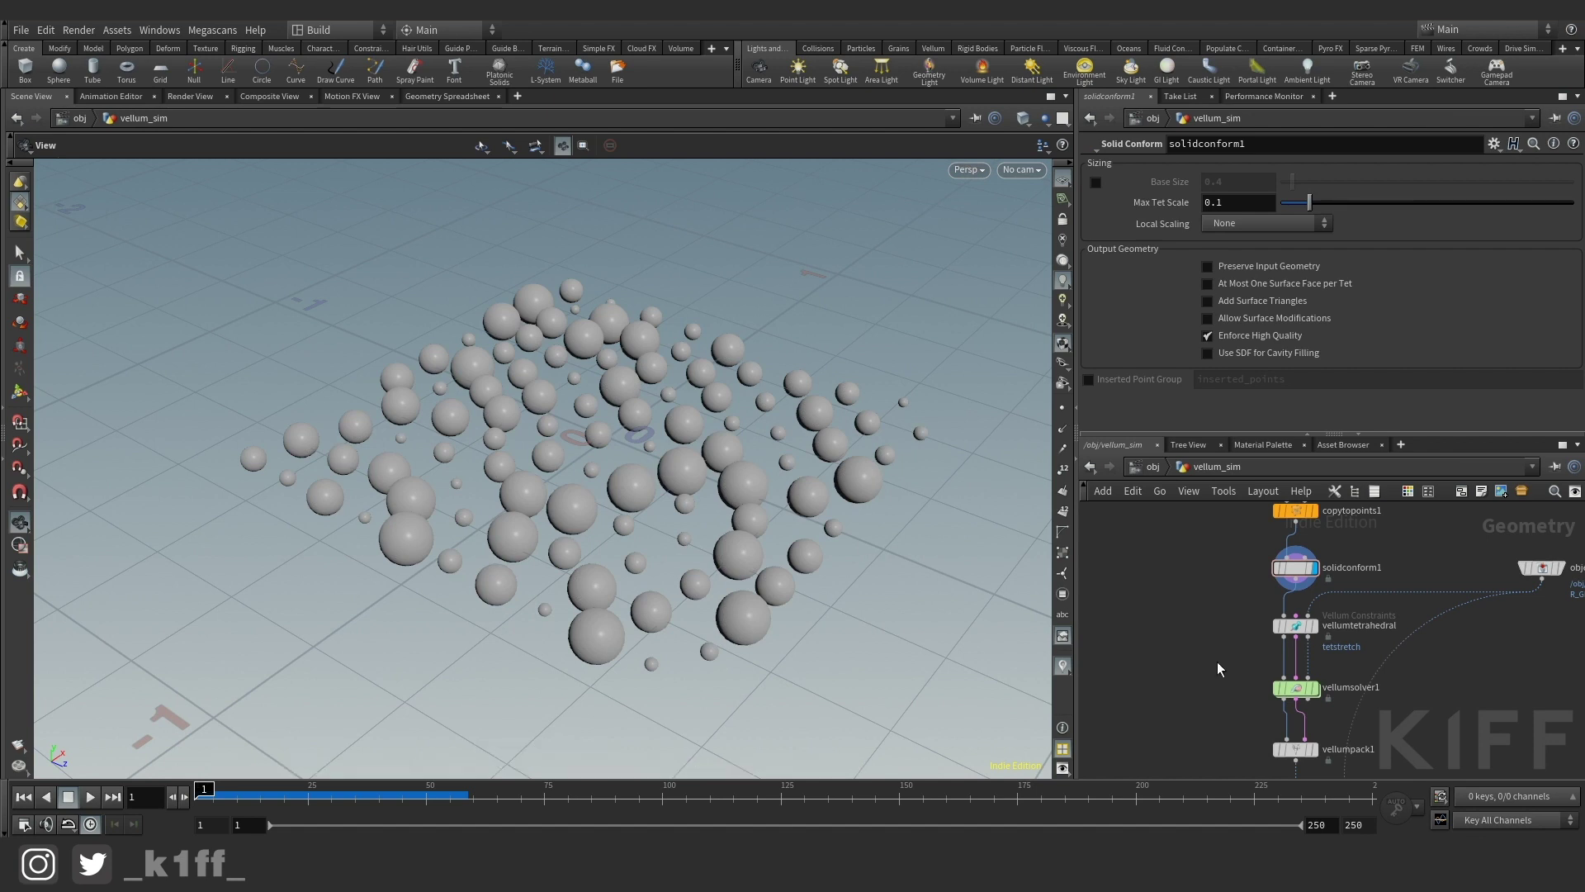
Step: Display the vellumtetrahedral node and review its constraint type, density, thickness and stretch settings
{"action": "key", "text": "Down"}
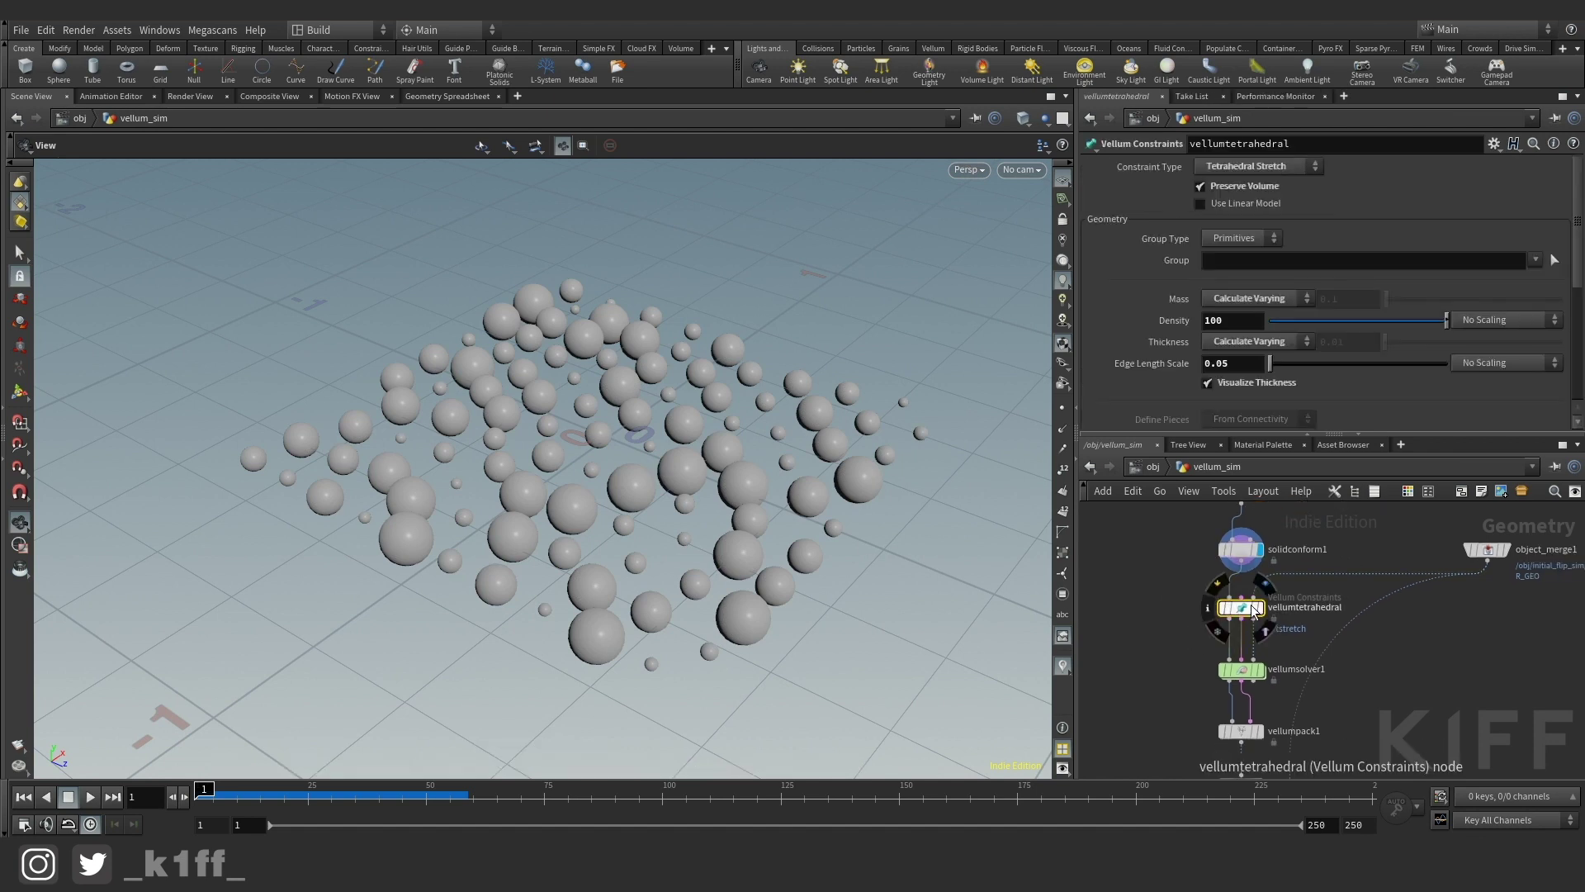
{"action": "key", "text": "r"}
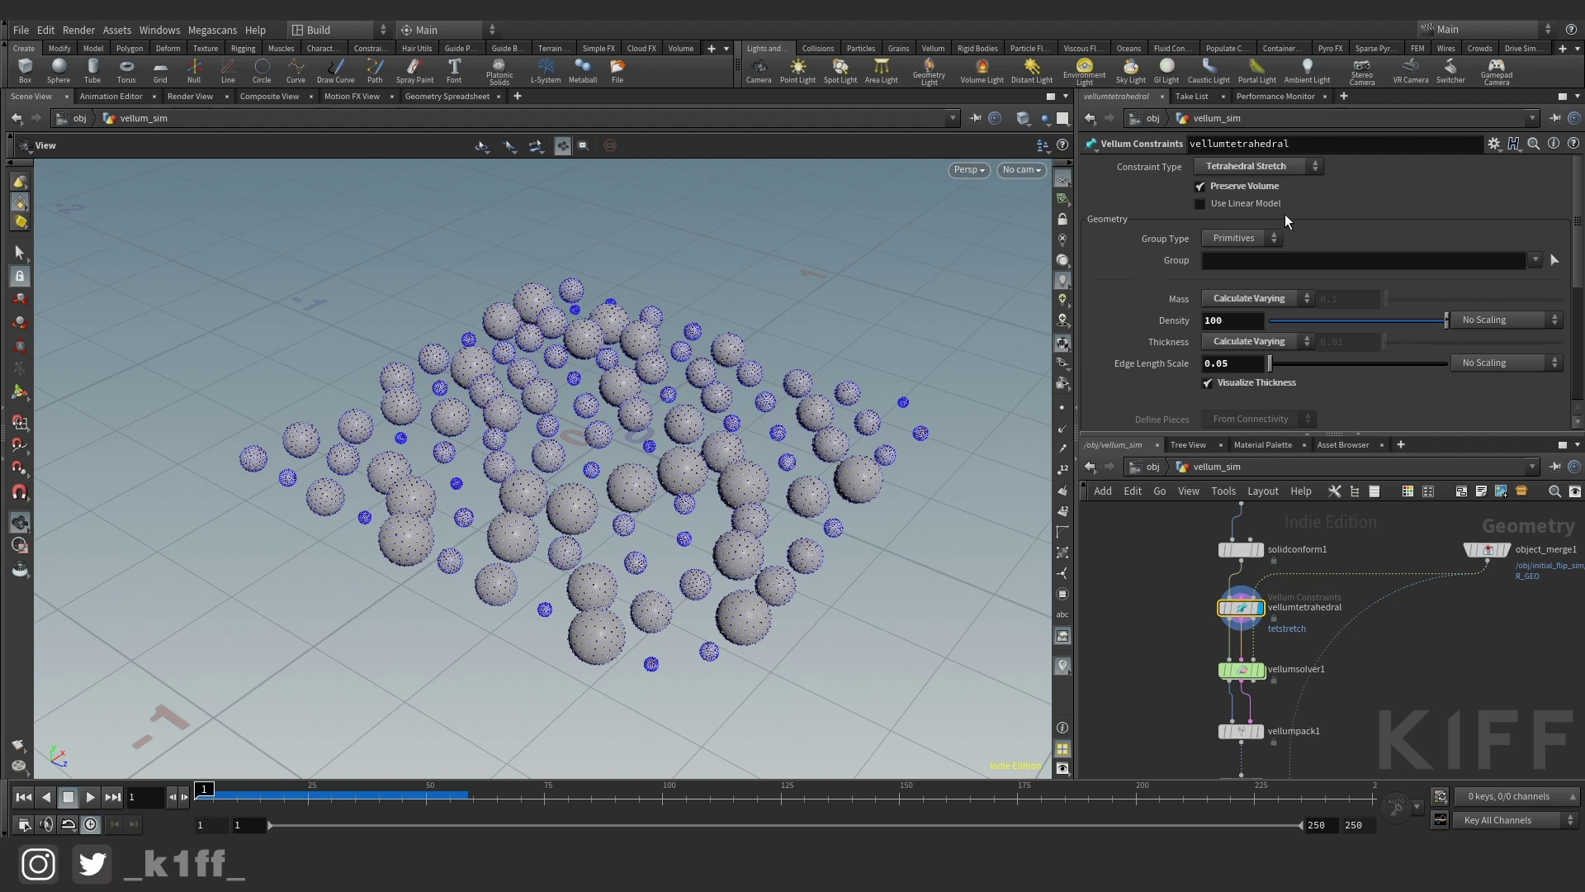
{"action": "scroll", "coordinate": [1192, 330], "scroll_direction": "down", "scroll_amount": 4}
{"action": "scroll", "coordinate": [1197, 343], "scroll_direction": "up", "scroll_amount": 4}
{"action": "left_click", "coordinate": [1255, 168]}
{"action": "left_click", "coordinate": [1251, 170]}
{"action": "scroll", "coordinate": [1204, 309], "scroll_direction": "down", "scroll_amount": 2}
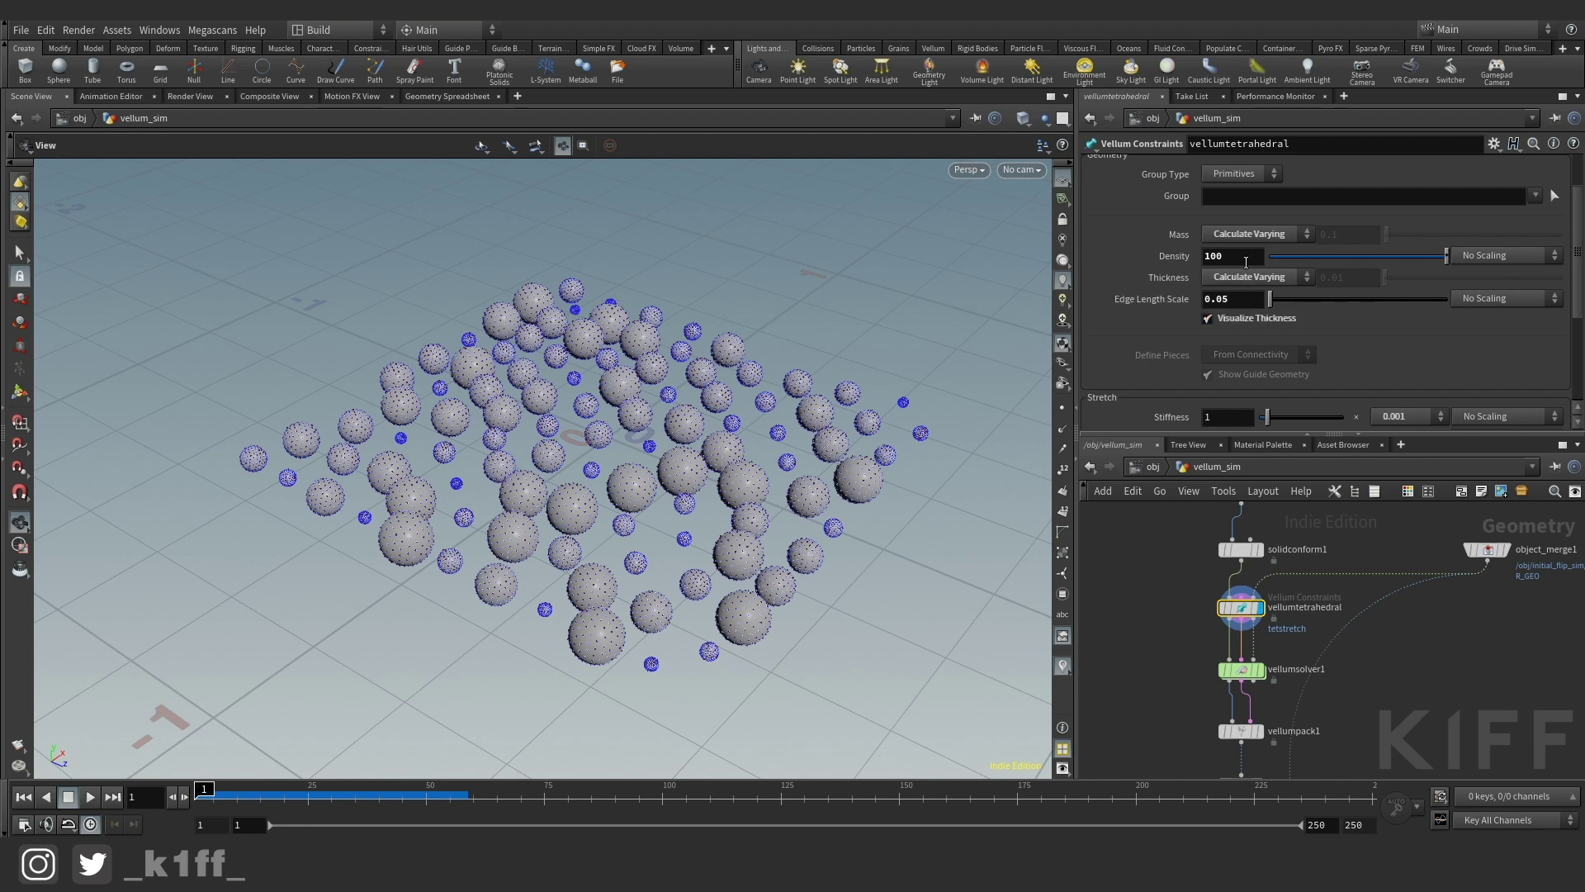
{"action": "scroll", "coordinate": [1156, 329], "scroll_direction": "down", "scroll_amount": 5}
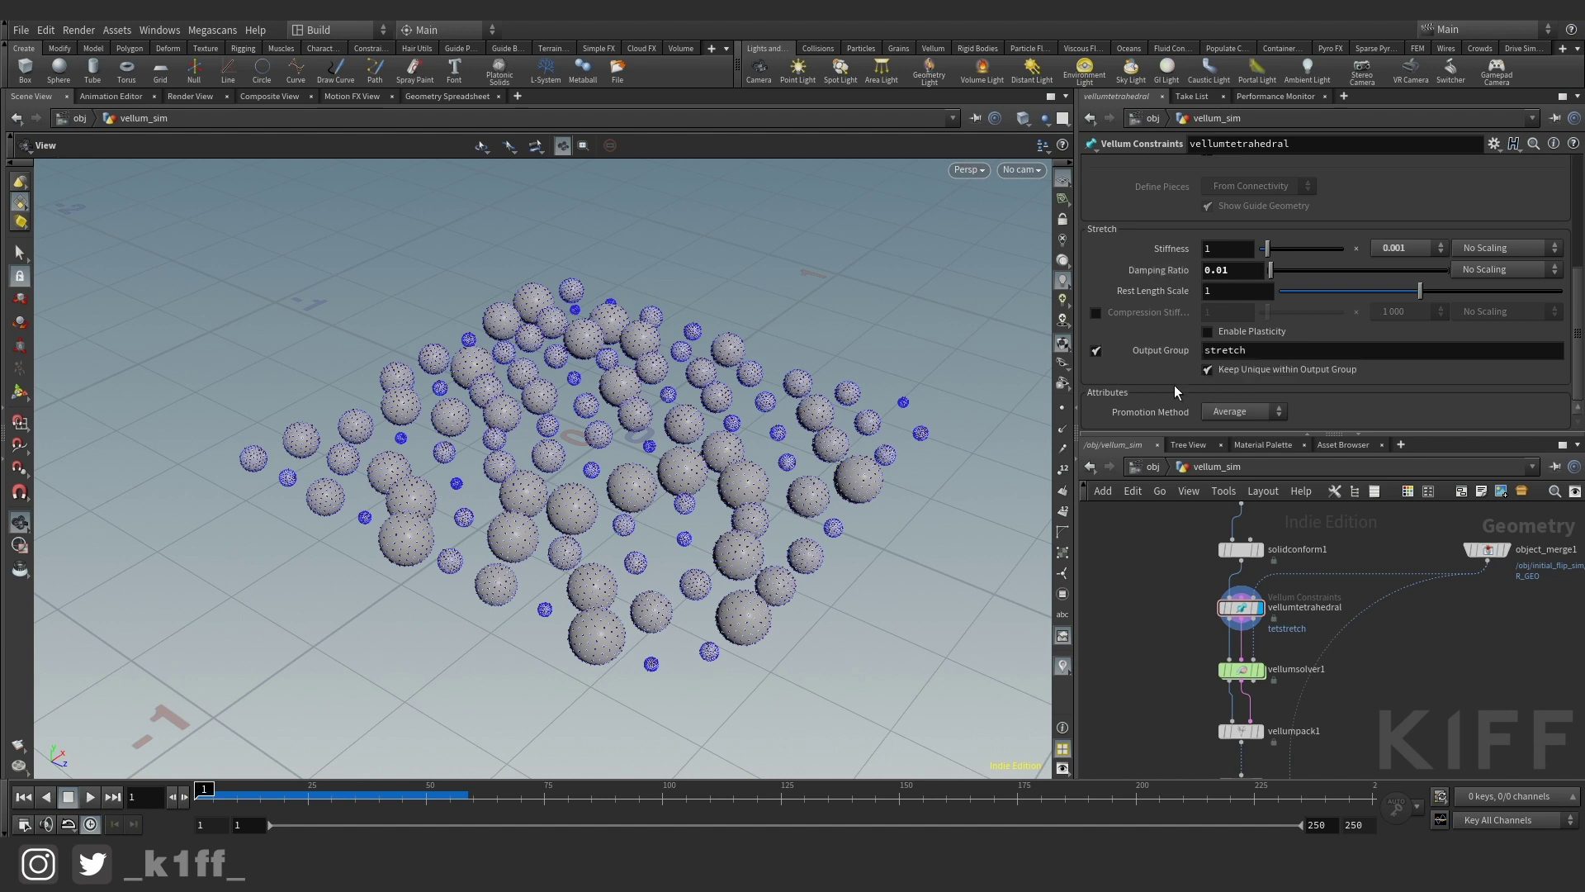
{"action": "scroll", "coordinate": [1174, 399], "scroll_direction": "up", "scroll_amount": 7}
Step: Display object_merge1 and examine the collider sphere it brings in from initial_flip_sim
{"action": "middle_click_drag", "start_coordinate": [1346, 657], "coordinate": [1305, 670]}
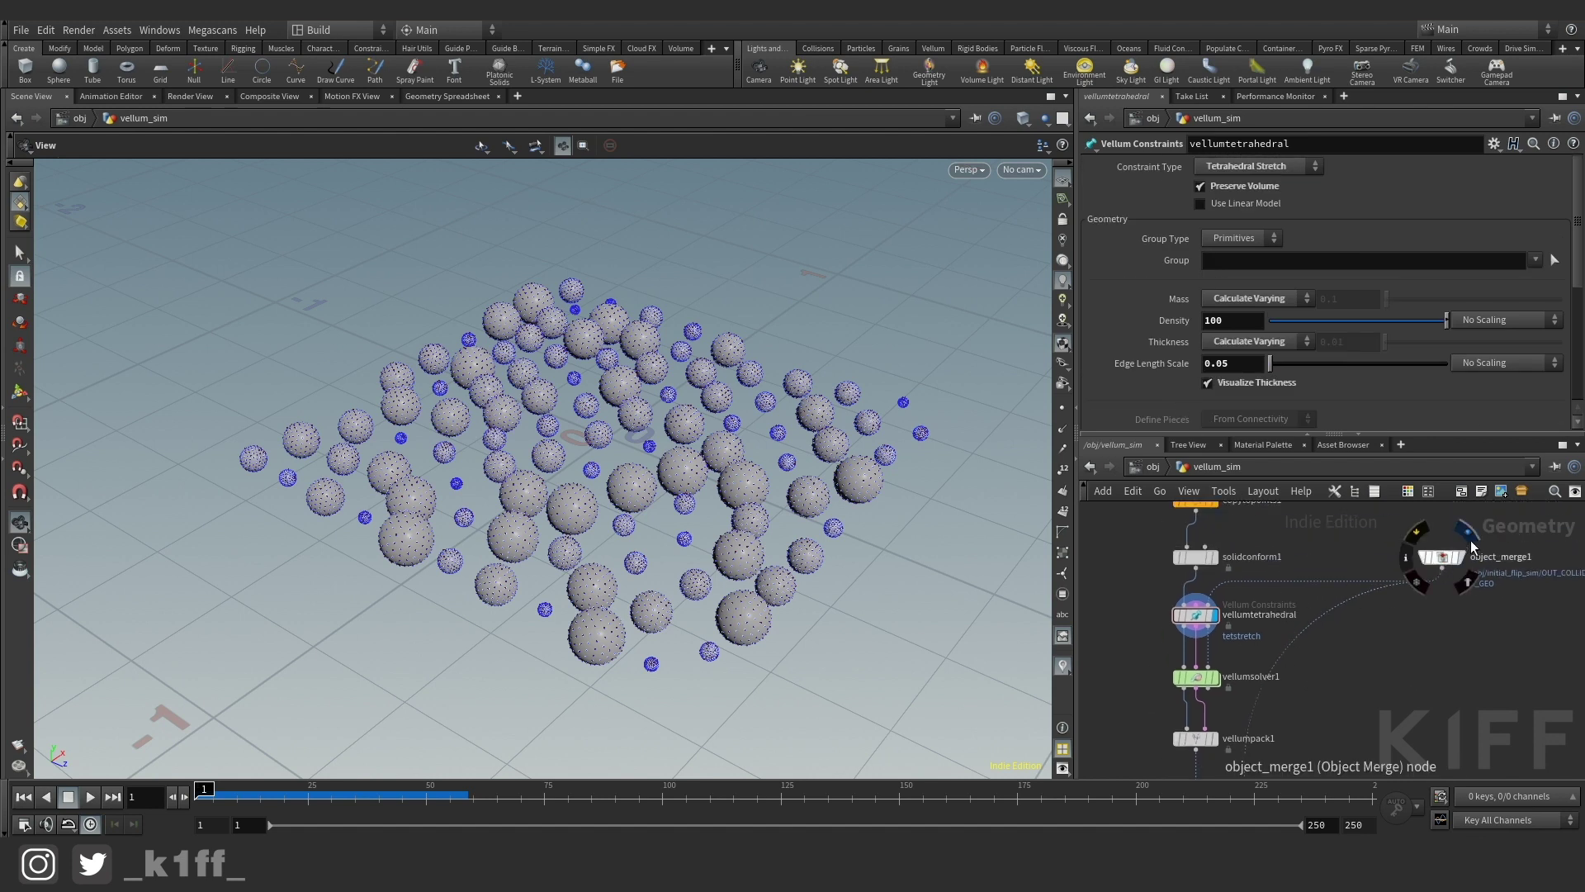
{"action": "left_click", "coordinate": [1469, 536]}
{"action": "left_click", "coordinate": [1445, 559]}
{"action": "middle_click_drag", "start_coordinate": [1511, 597], "coordinate": [1454, 661]}
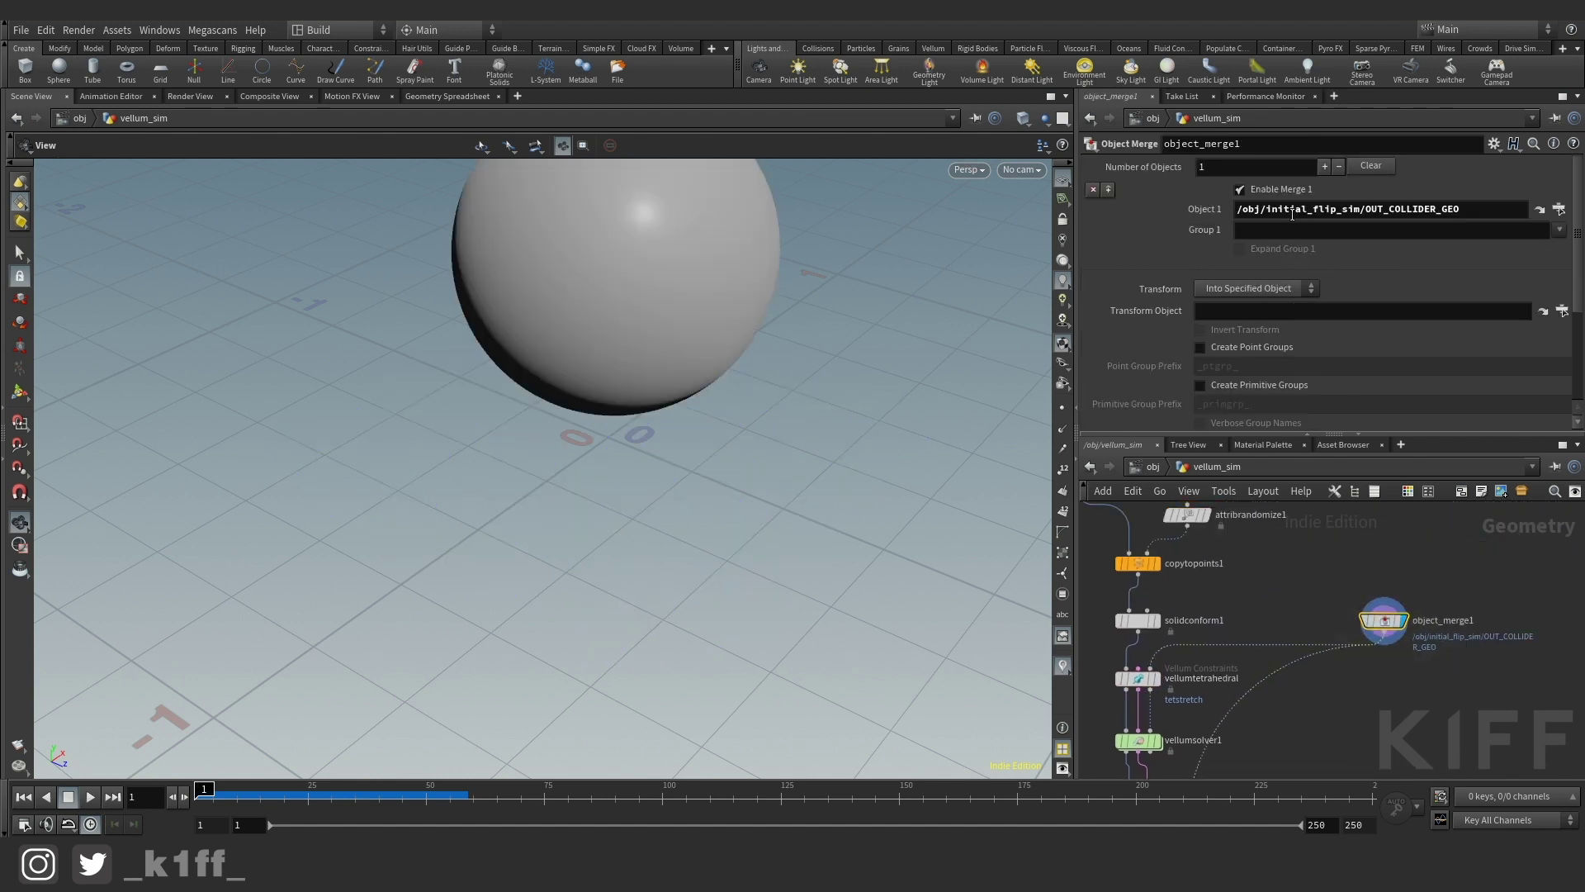
{"action": "left_click_drag", "start_coordinate": [712, 351], "coordinate": [690, 297]}
{"action": "scroll", "coordinate": [690, 298], "scroll_direction": "down", "scroll_amount": 2}
{"action": "middle_click_drag", "start_coordinate": [679, 318], "coordinate": [662, 433]}
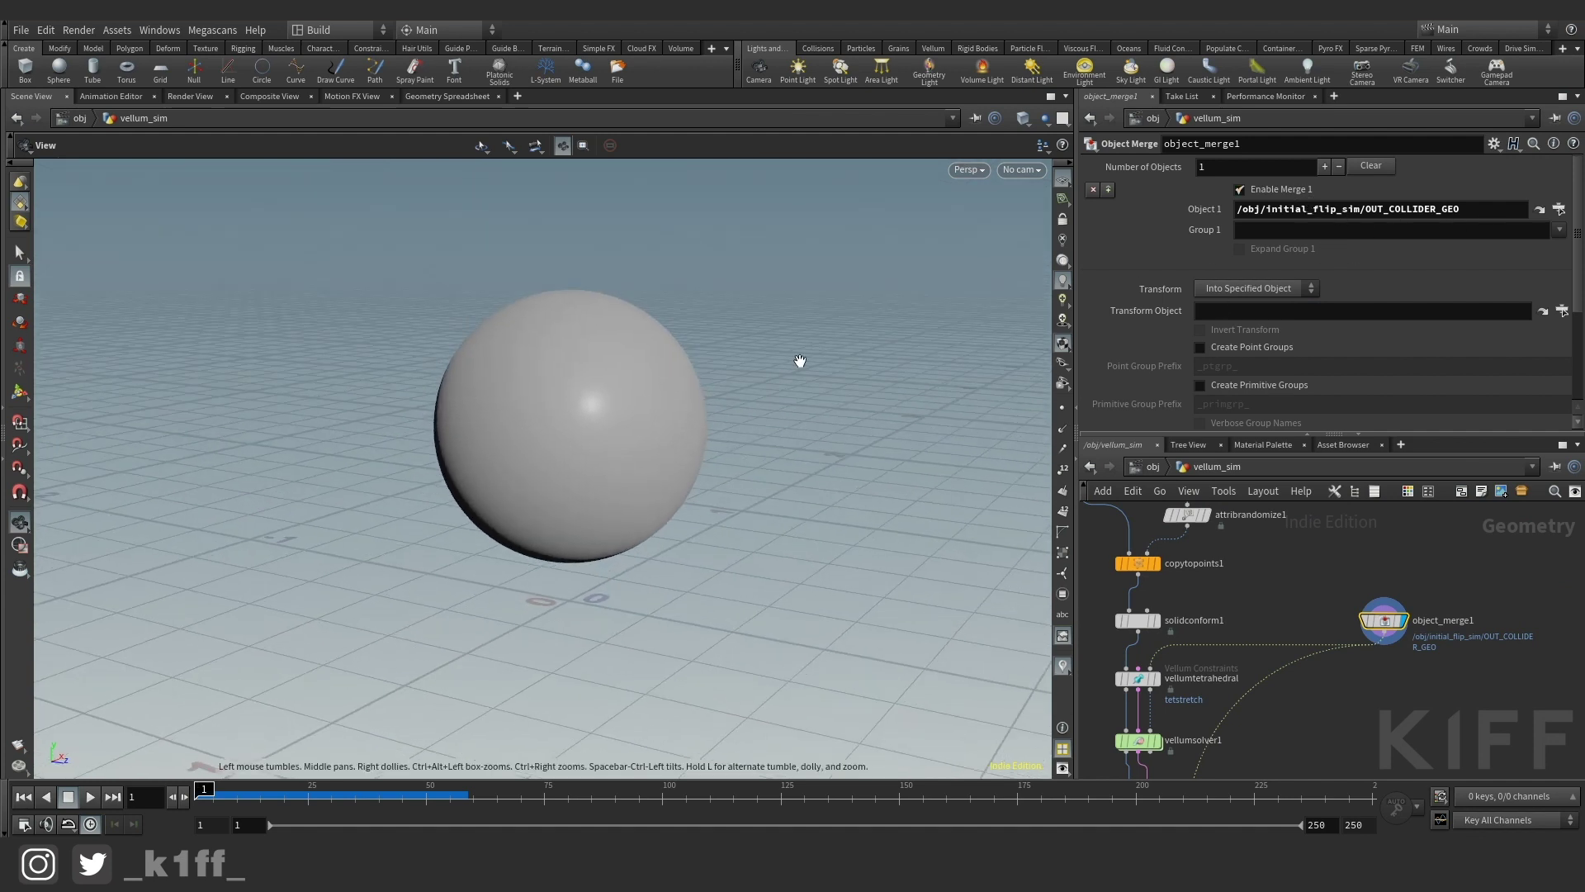
Step: Select vellumsolver1 below the tetrahedral constraints and display its result in the viewport
{"action": "middle_click_drag", "start_coordinate": [1164, 687], "coordinate": [1261, 600]}
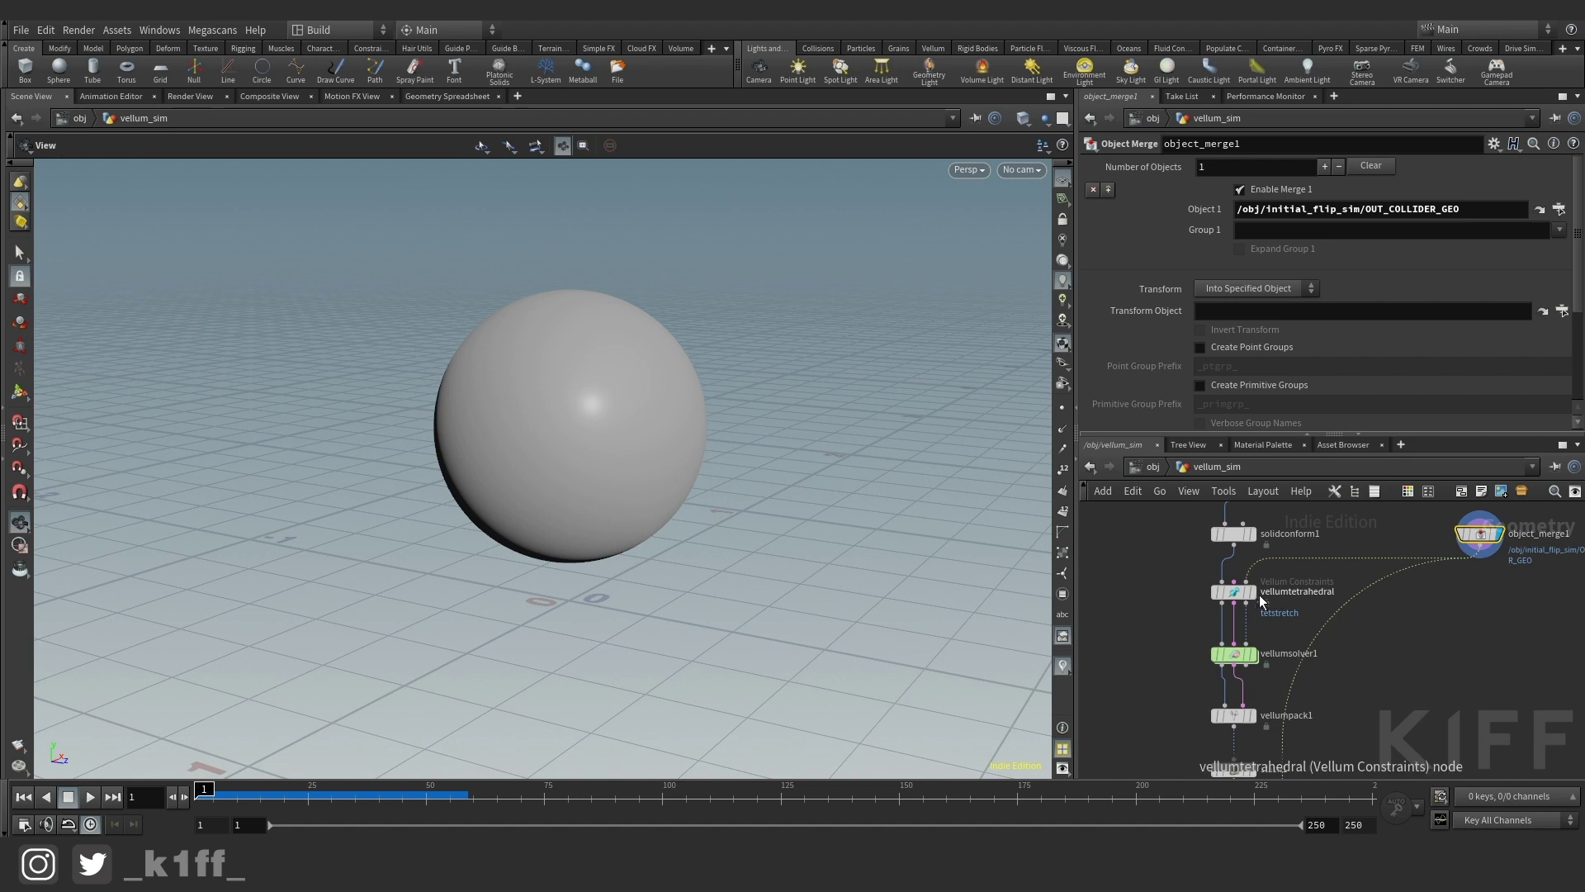
{"action": "left_click", "coordinate": [1242, 594]}
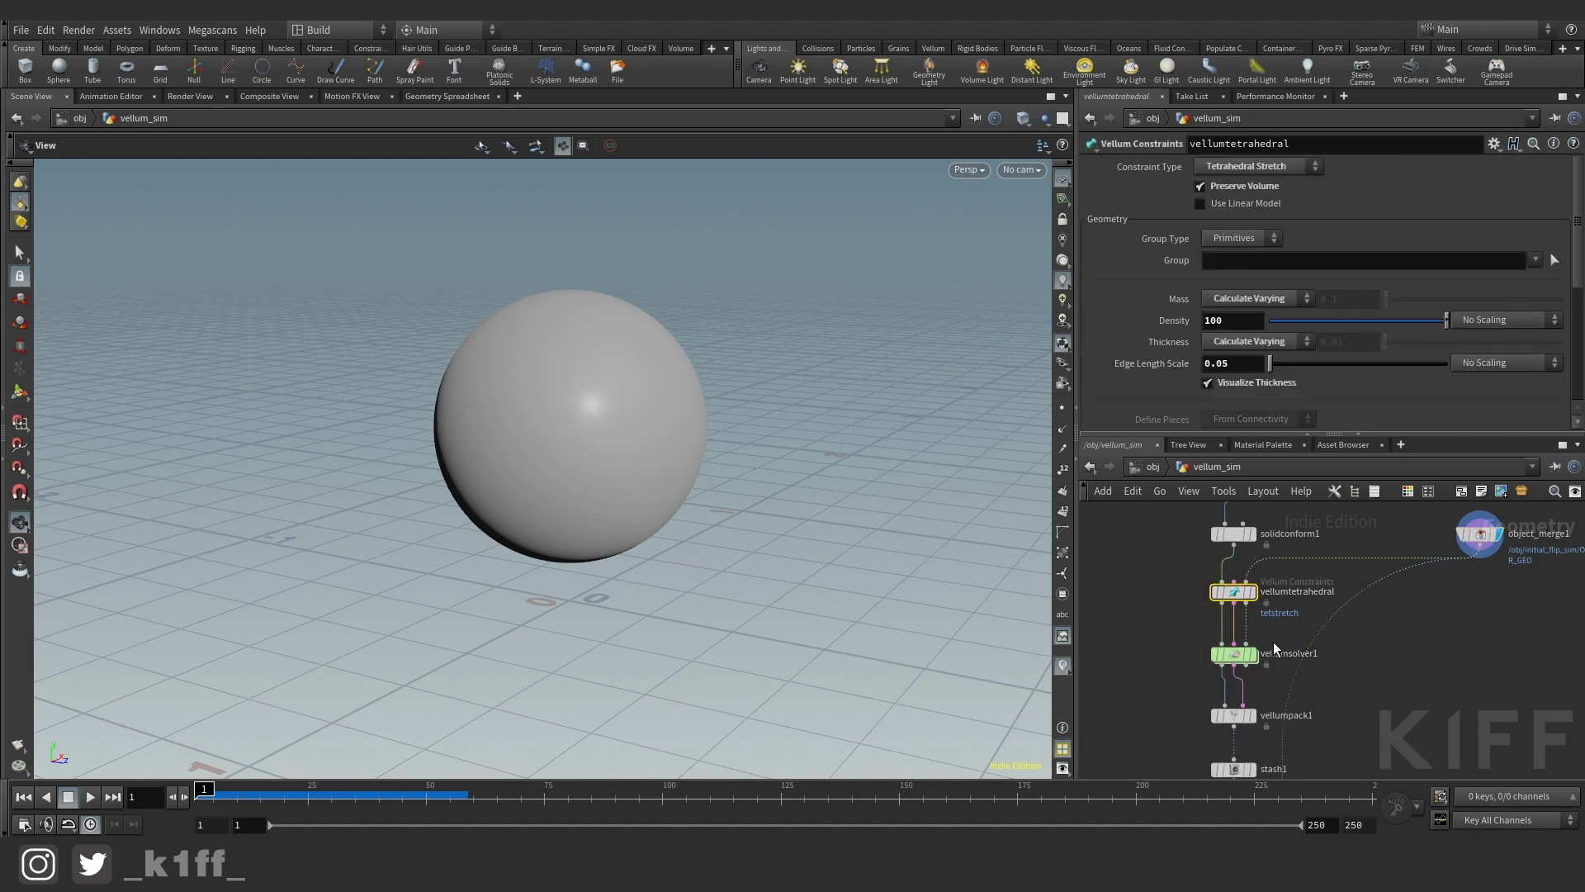
{"action": "left_click", "coordinate": [1242, 659]}
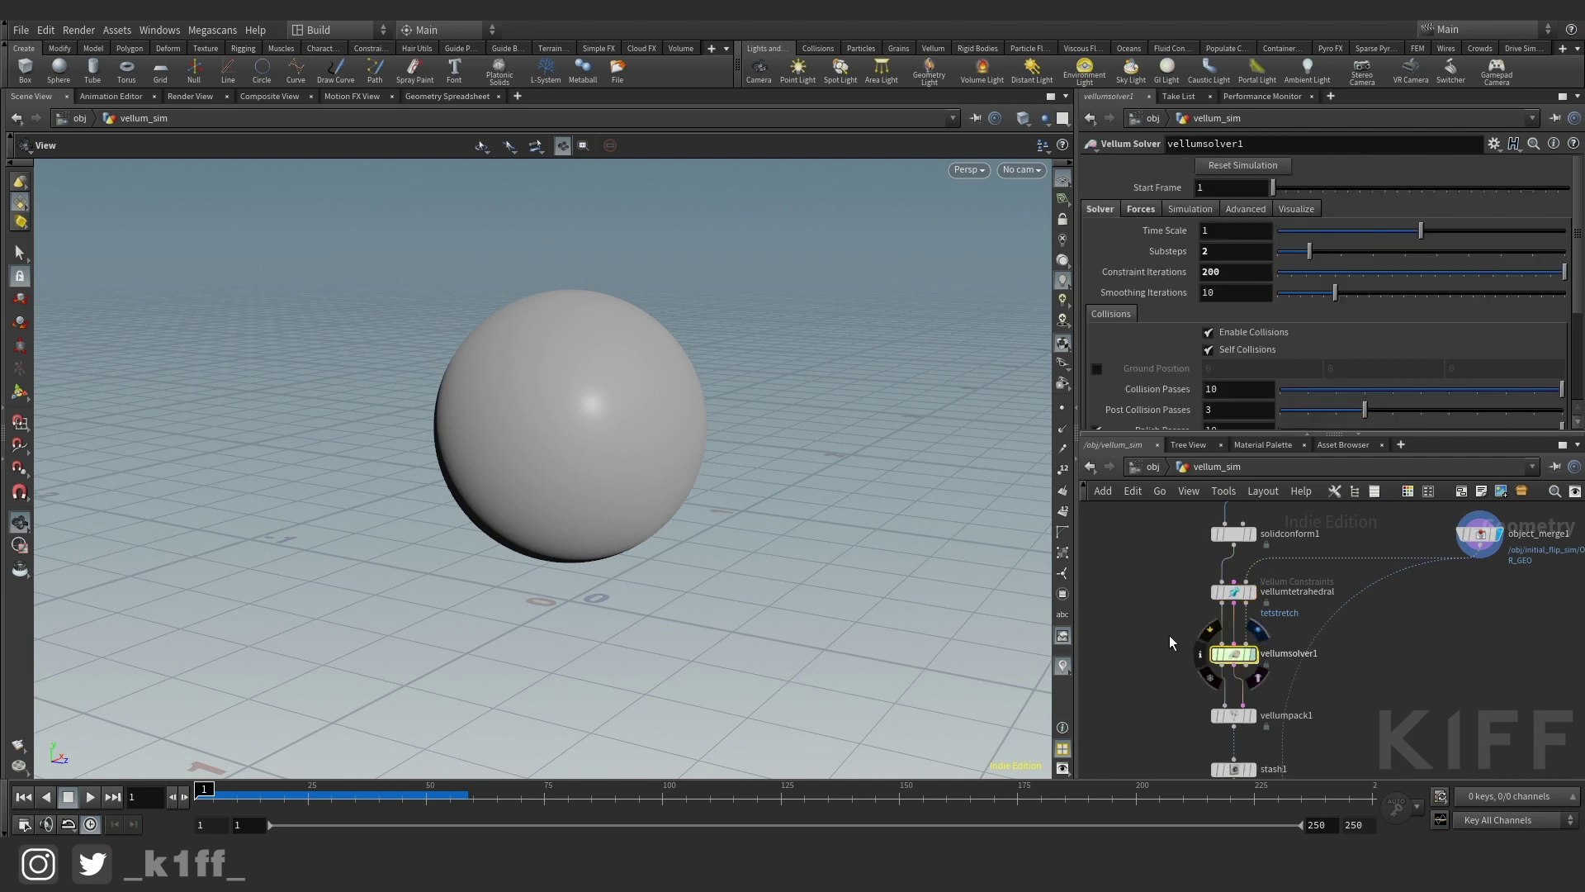
{"action": "left_click_drag", "start_coordinate": [1166, 629], "coordinate": [1336, 681]}
{"action": "left_click_drag", "start_coordinate": [1168, 630], "coordinate": [1344, 700]}
Step: Review the vellum solver's substeps, constraint iterations and collision settings, along with its gravity and other force settings
{"action": "scroll", "coordinate": [1149, 343], "scroll_direction": "down", "scroll_amount": 3}
{"action": "scroll", "coordinate": [1154, 331], "scroll_direction": "up", "scroll_amount": 3}
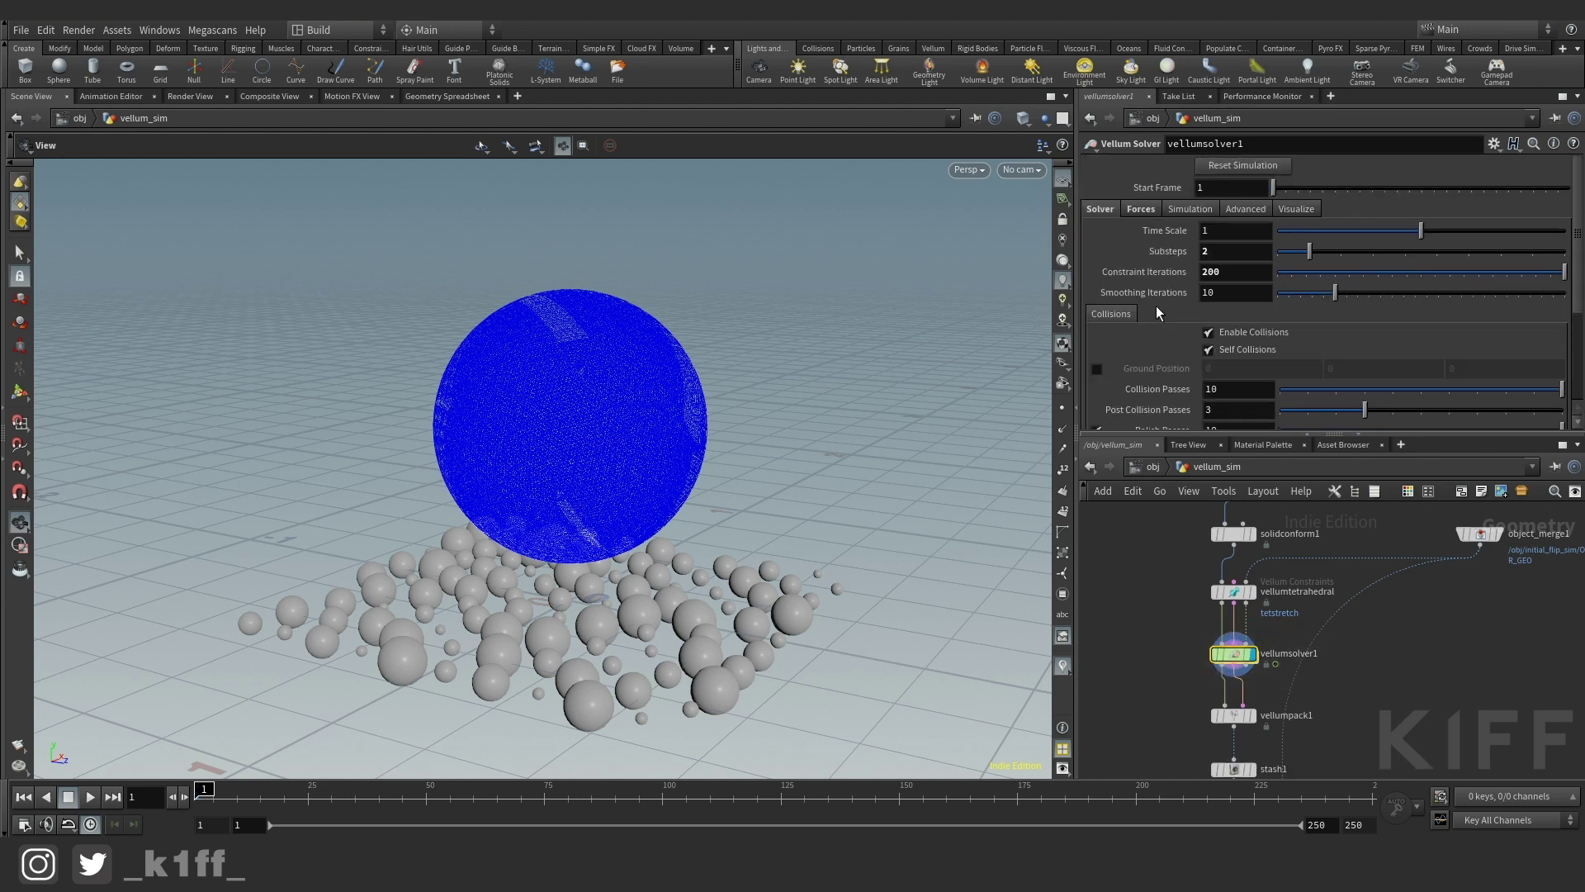
{"action": "left_click", "coordinate": [1136, 210]}
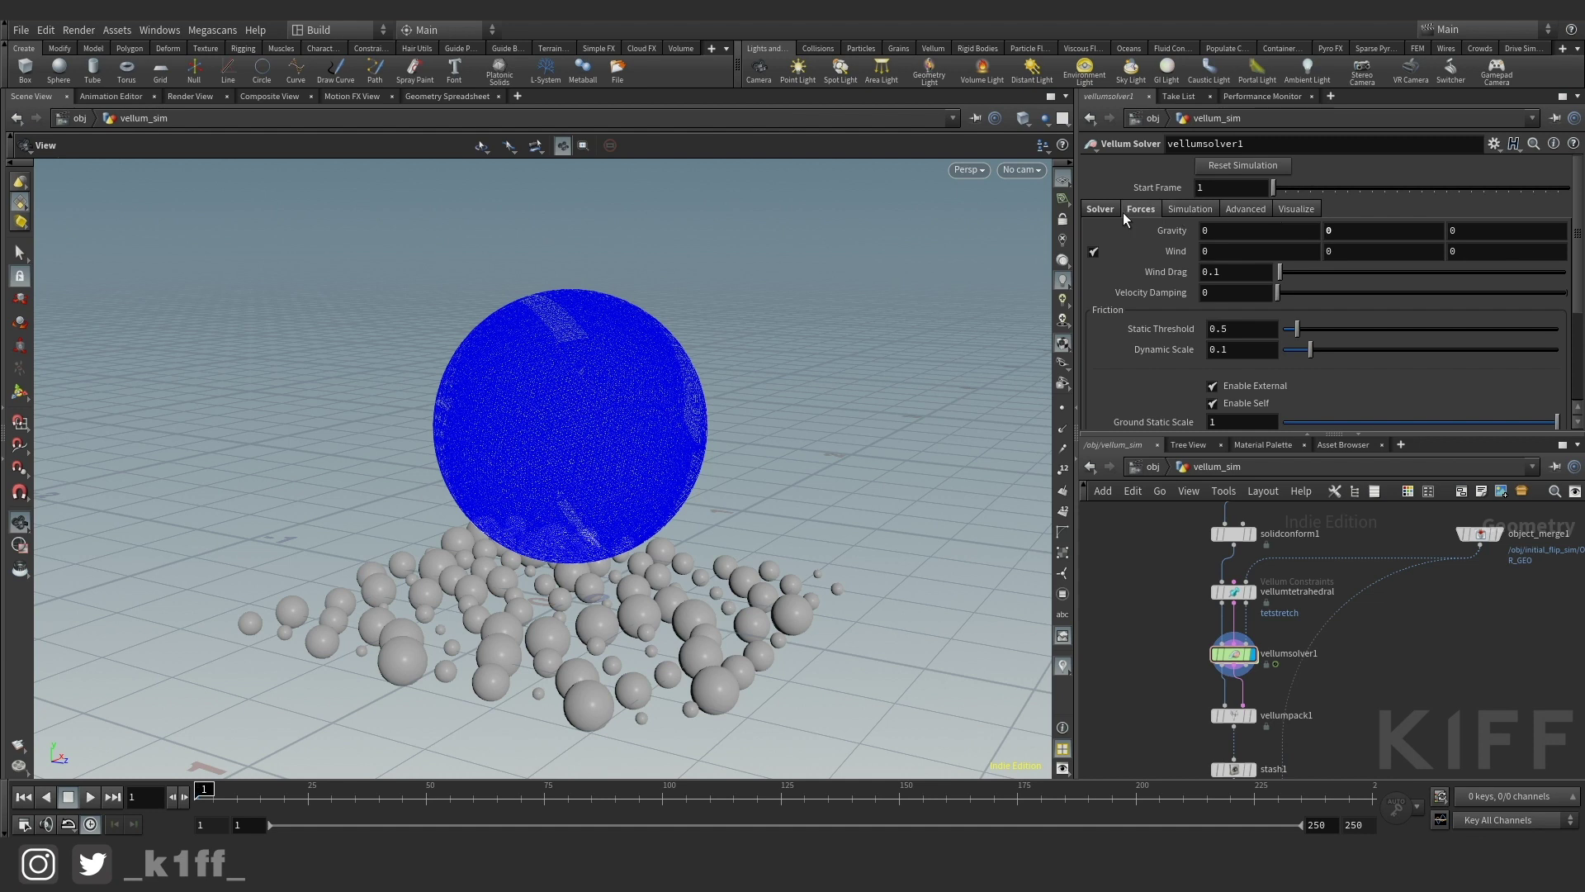
{"action": "left_click", "coordinate": [1102, 210]}
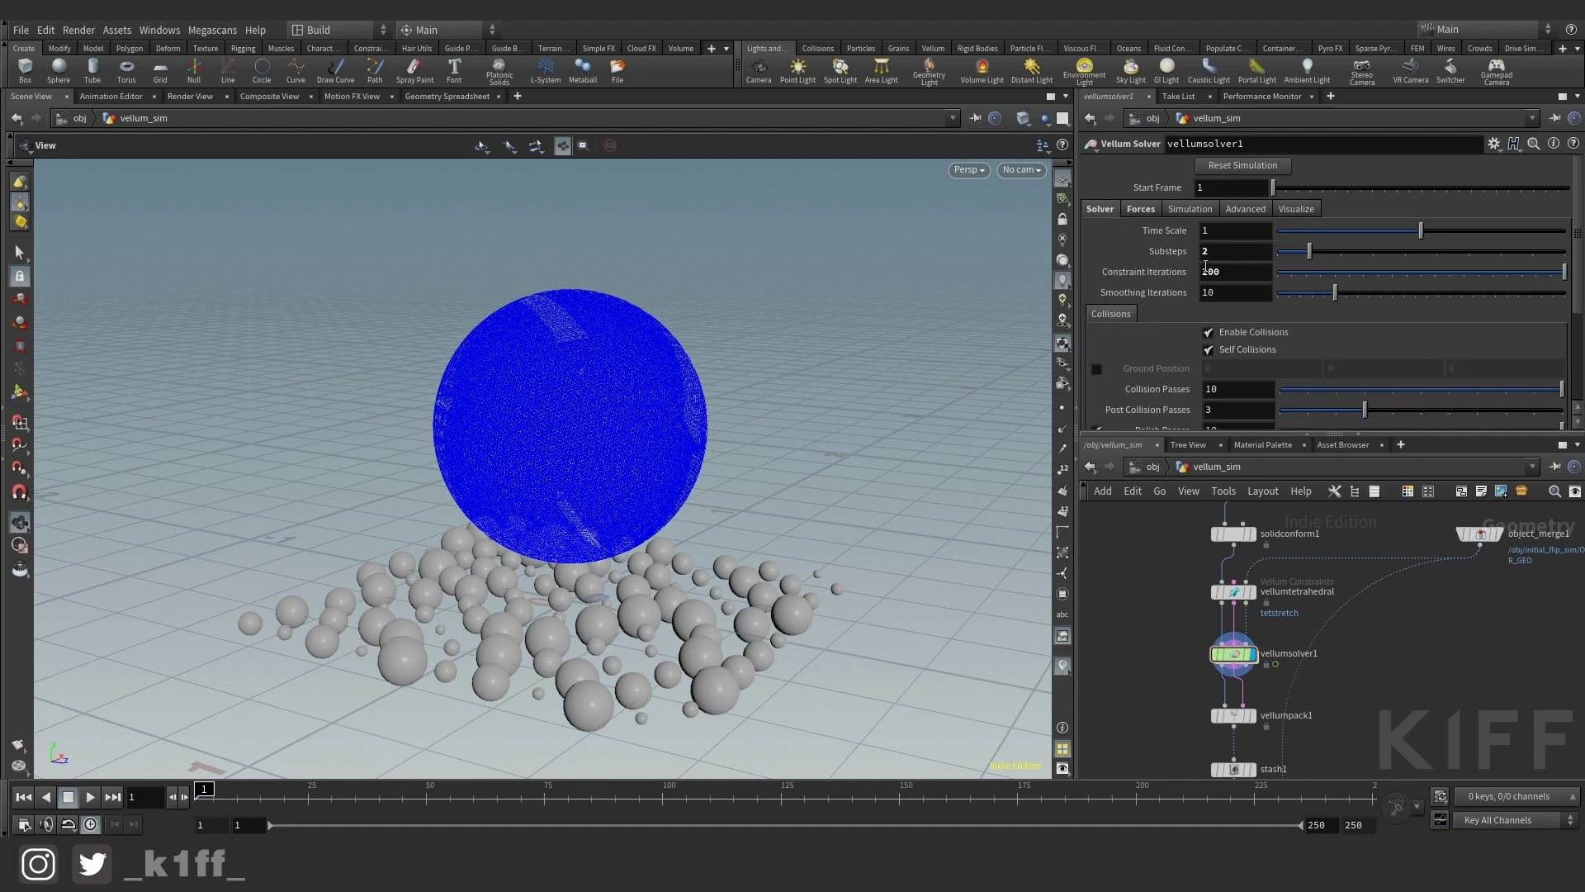
{"action": "scroll", "coordinate": [1151, 302], "scroll_direction": "down", "scroll_amount": 3}
{"action": "scroll", "coordinate": [1151, 303], "scroll_direction": "up", "scroll_amount": 3}
Step: Open the forces network inside vellumsolver1 and inspect the popforce1 node's Activation expression and its evaluated value
{"action": "double_click", "coordinate": [1233, 655]}
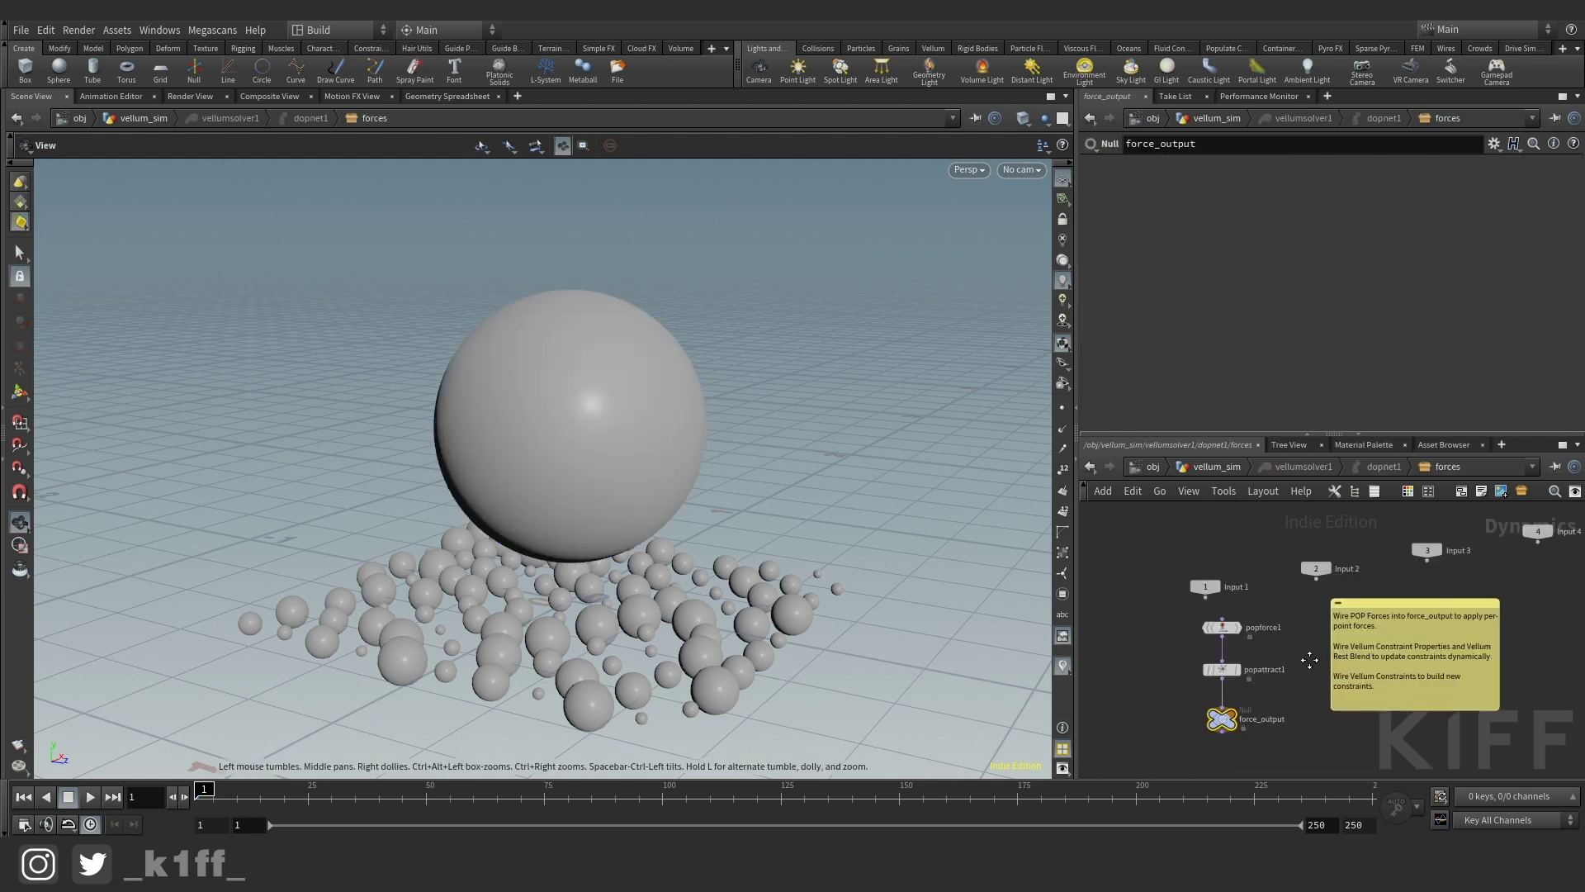
{"action": "left_click", "coordinate": [1240, 622]}
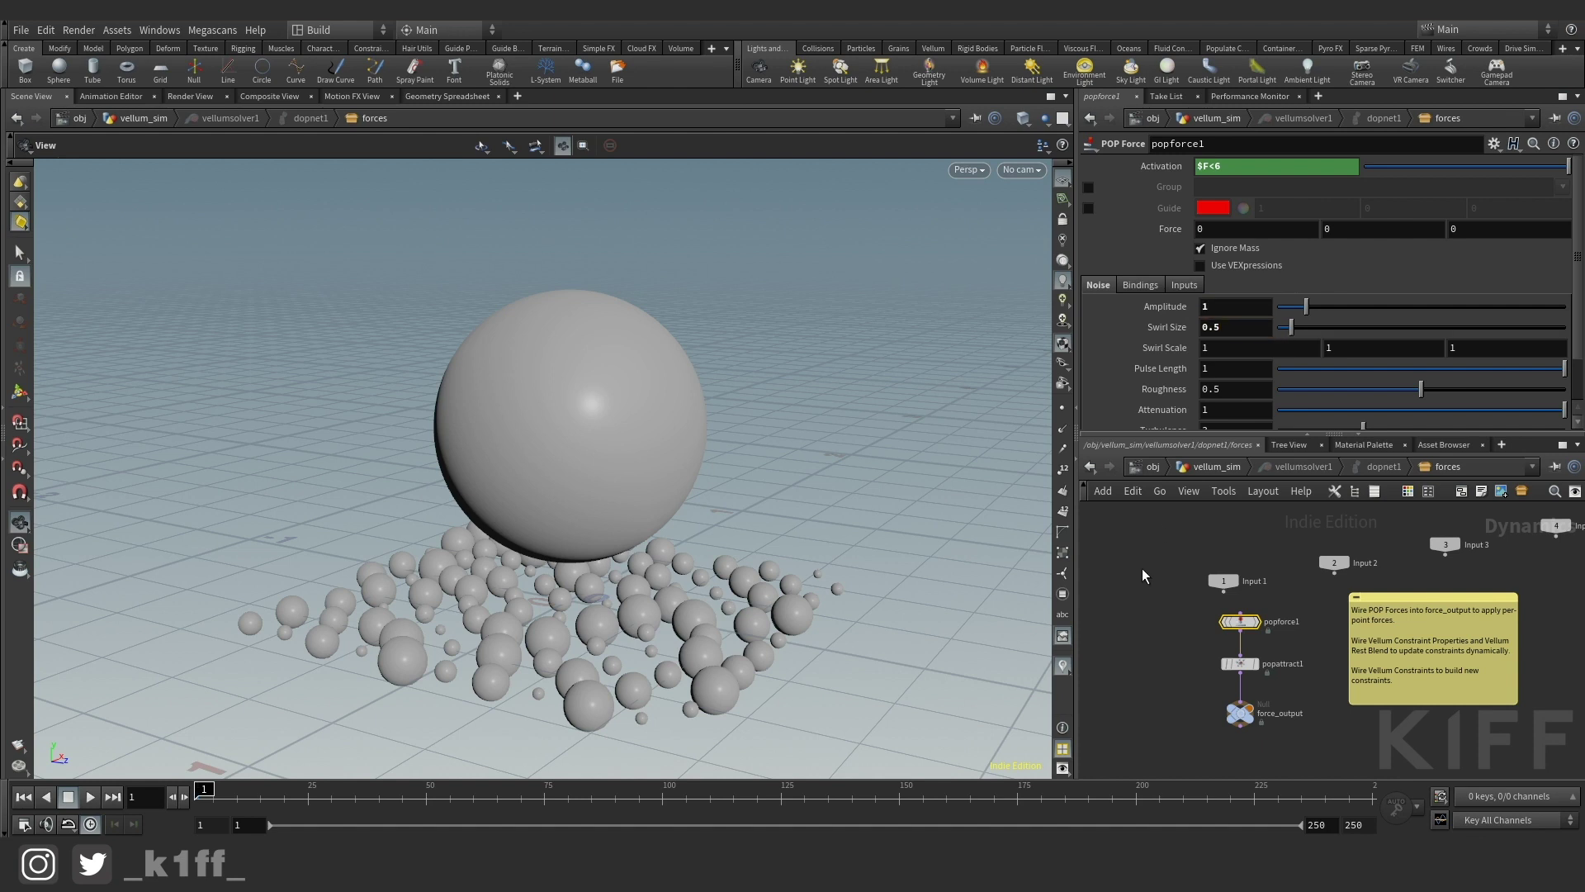
{"action": "scroll", "coordinate": [1197, 359], "scroll_direction": "down", "scroll_amount": 1}
{"action": "scroll", "coordinate": [1187, 350], "scroll_direction": "up", "scroll_amount": 1}
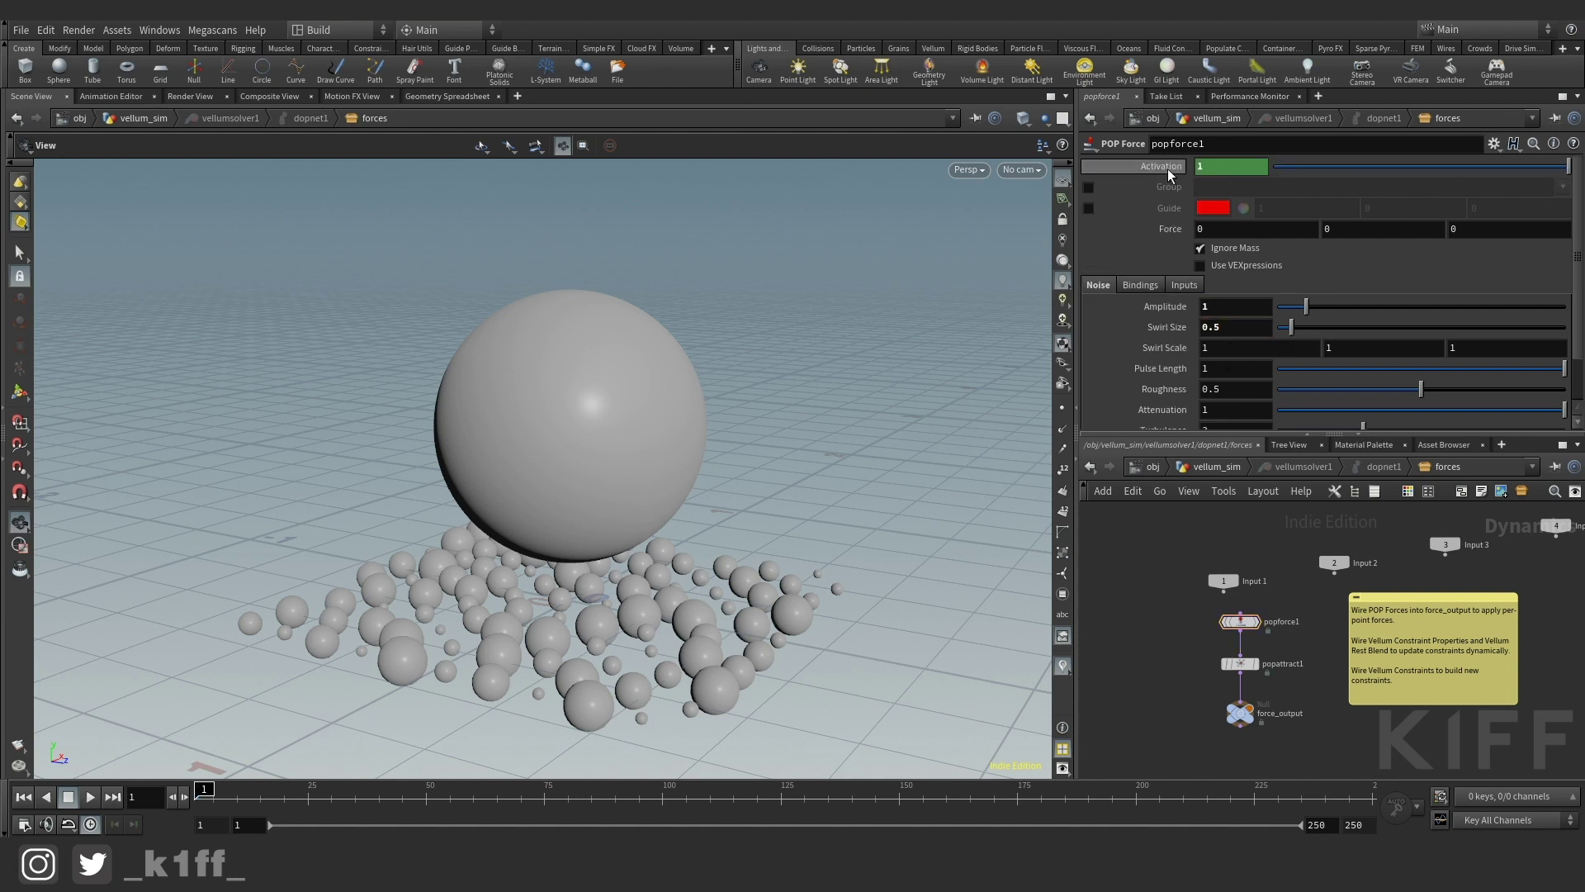
{"action": "left_click", "coordinate": [1207, 166]}
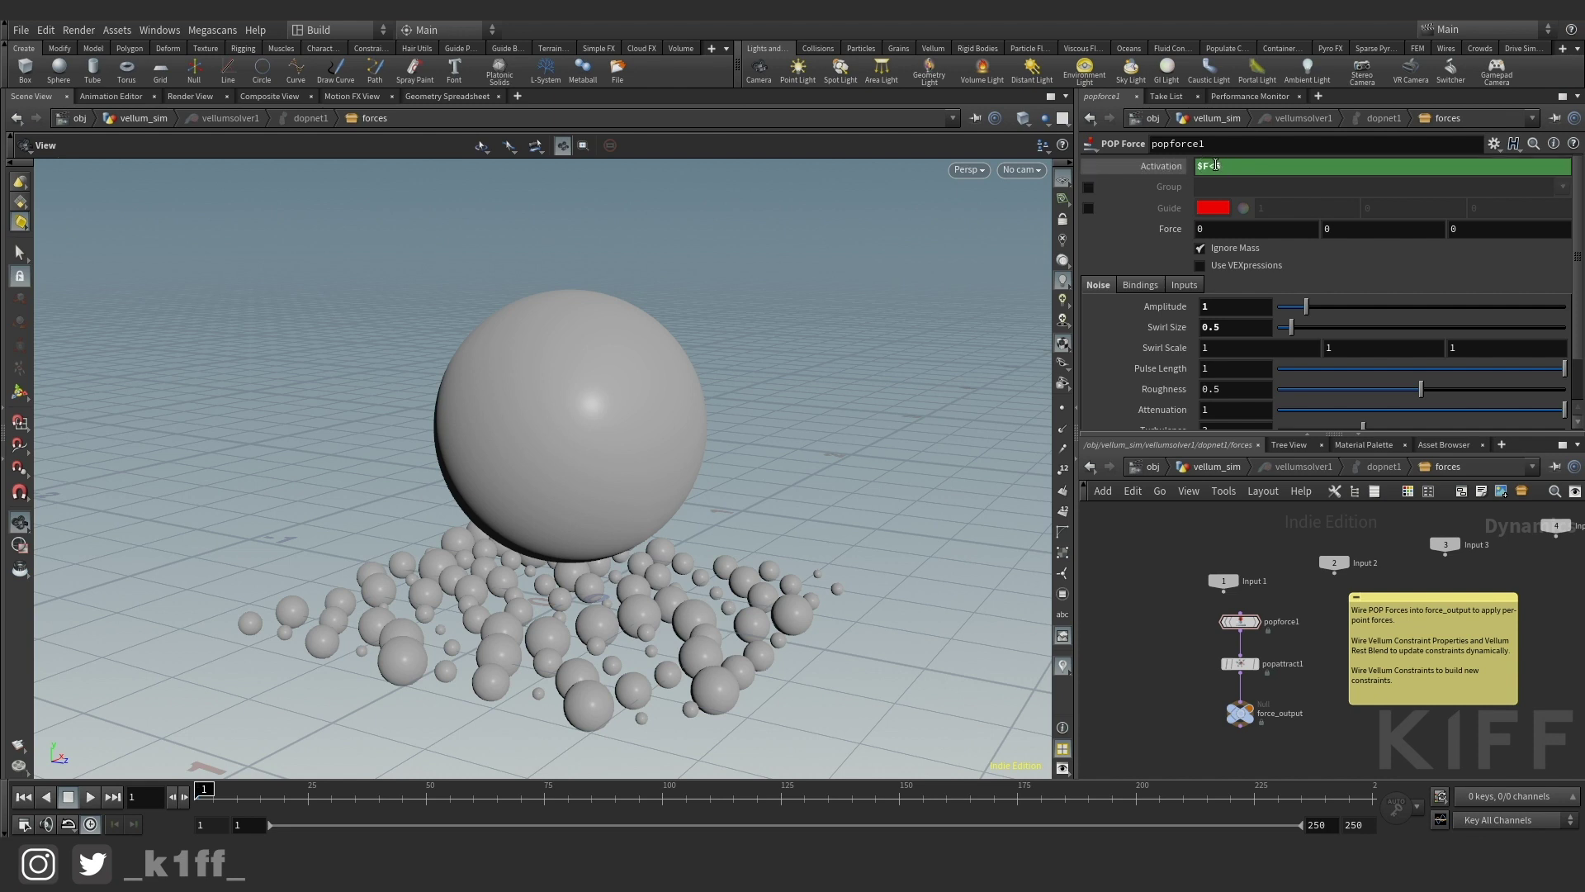
{"action": "left_click", "coordinate": [1163, 168]}
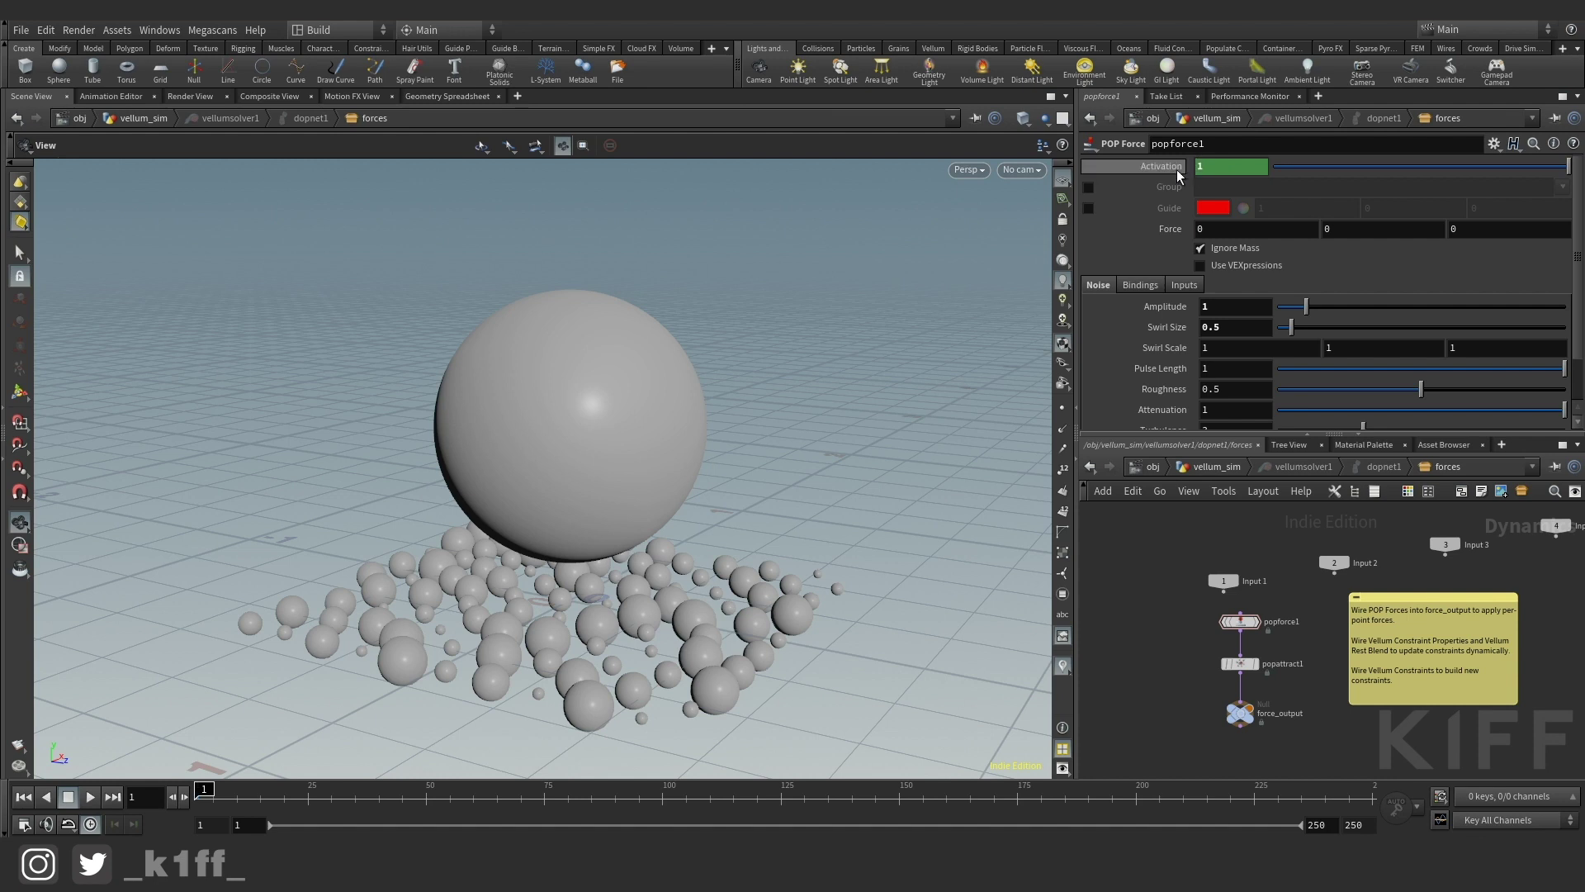
{"action": "left_click", "coordinate": [1172, 171]}
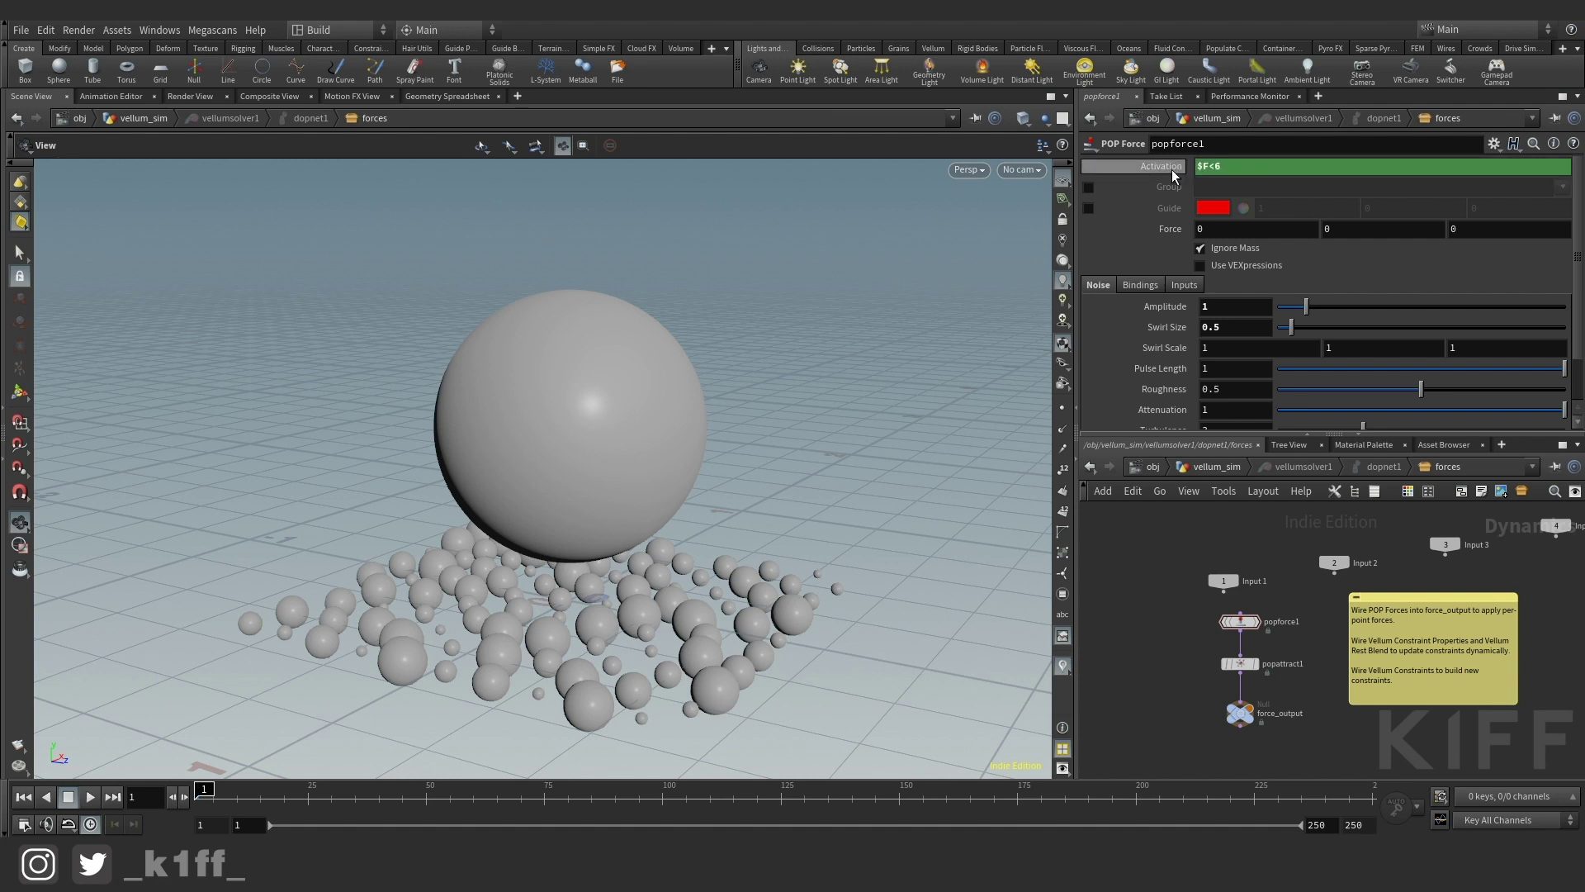
{"action": "left_click", "coordinate": [1172, 169]}
{"action": "left_click", "coordinate": [1191, 164]}
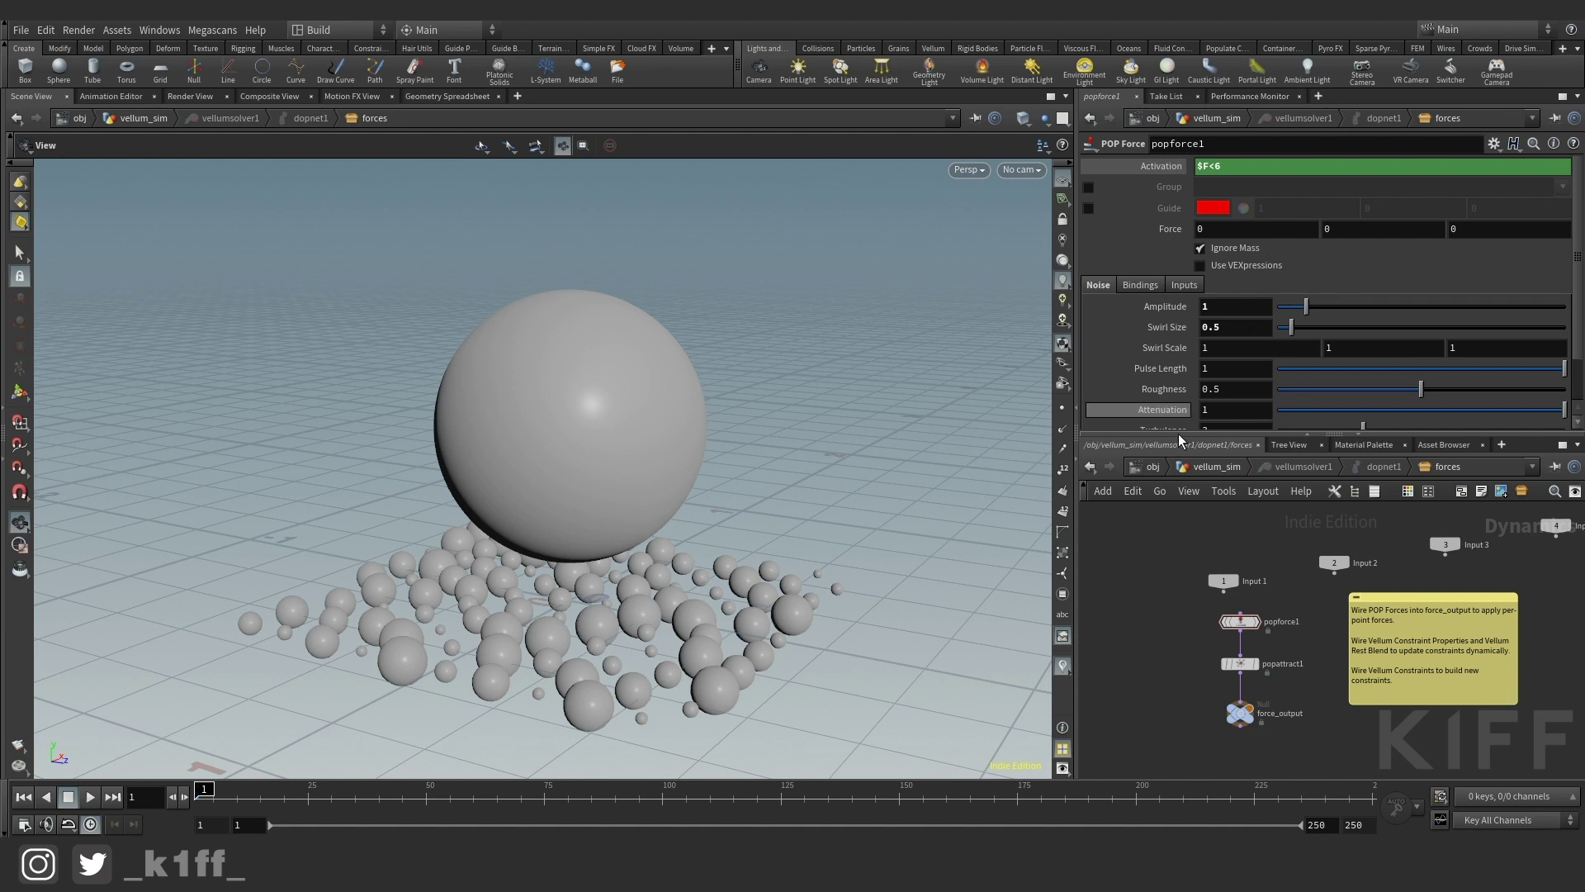
Step: Inspect the centroid expressions in popattract1's Goal and highlight their reference to object_merge1
{"action": "left_click", "coordinate": [1239, 663]}
{"action": "left_click", "coordinate": [1180, 254]}
{"action": "left_click", "coordinate": [1181, 254]}
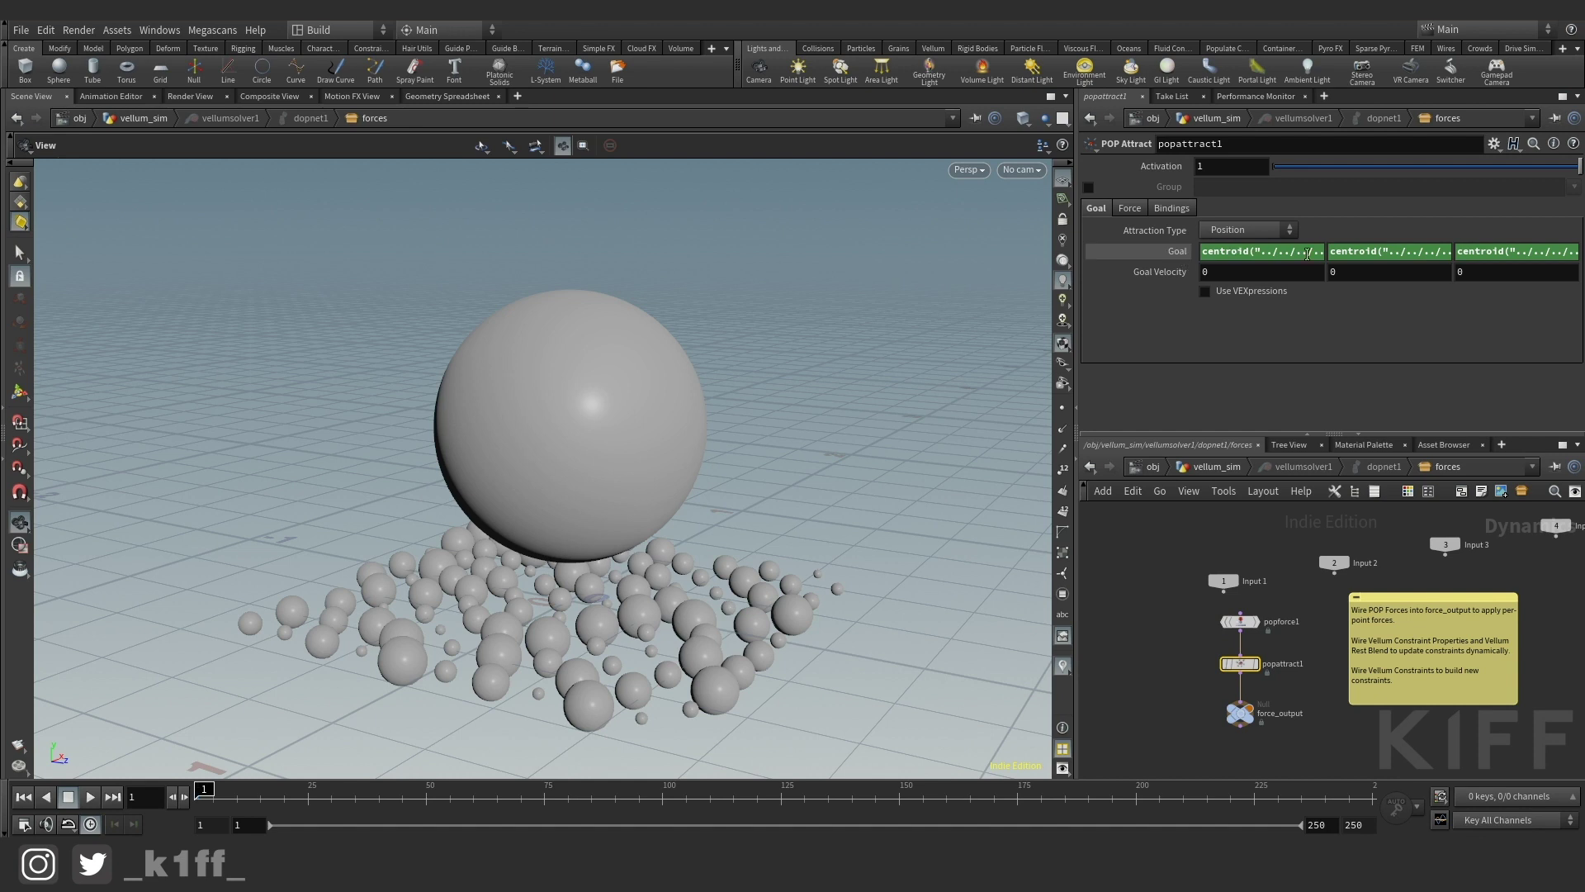
{"action": "left_click", "coordinate": [1342, 255]}
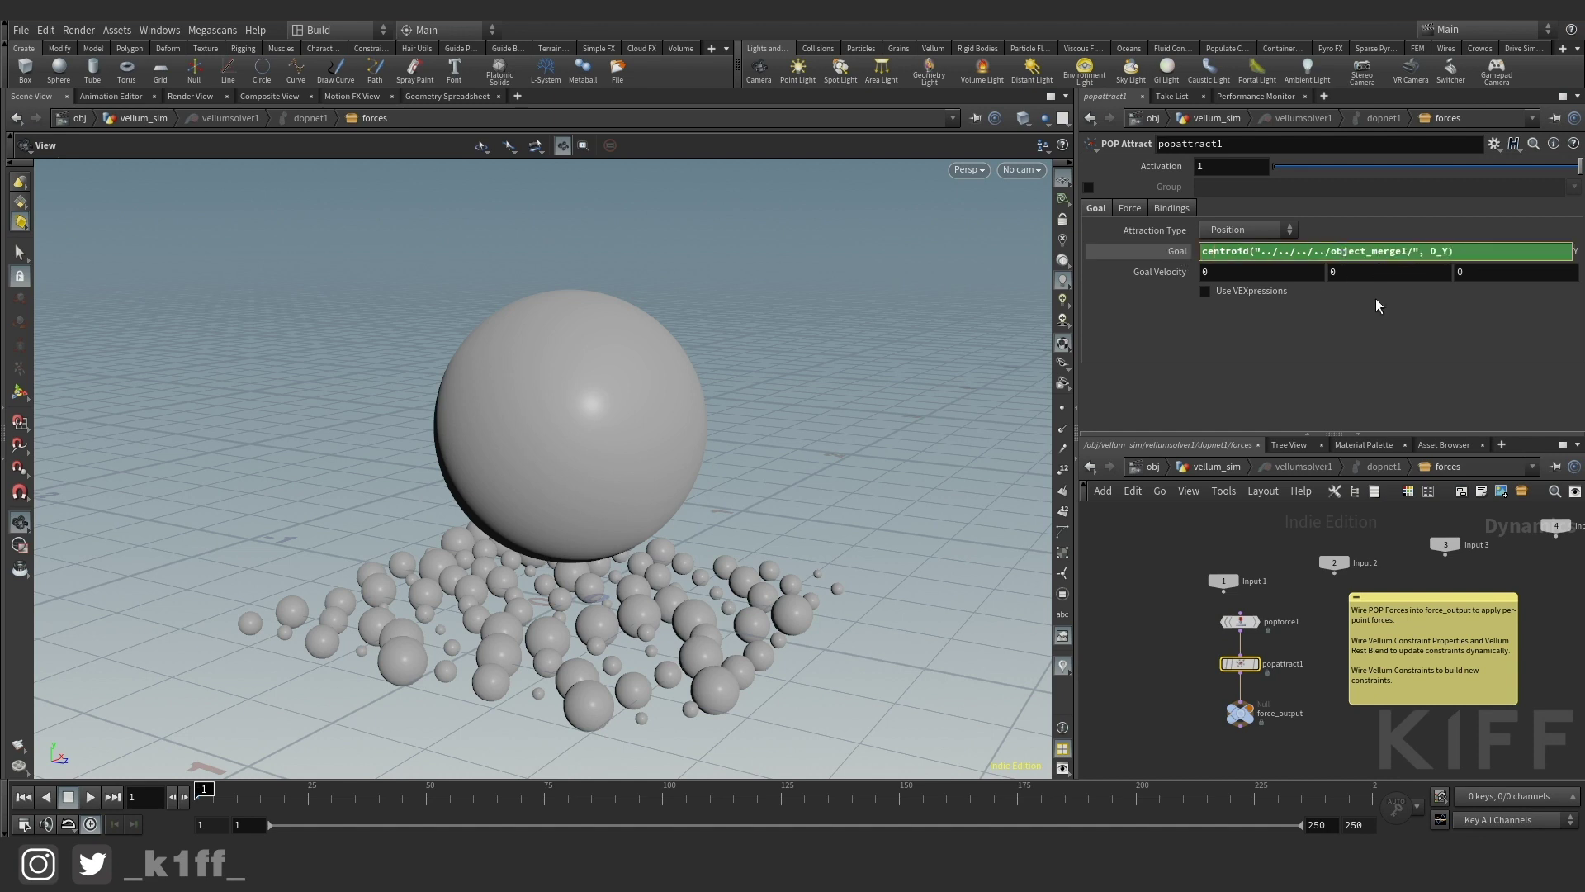
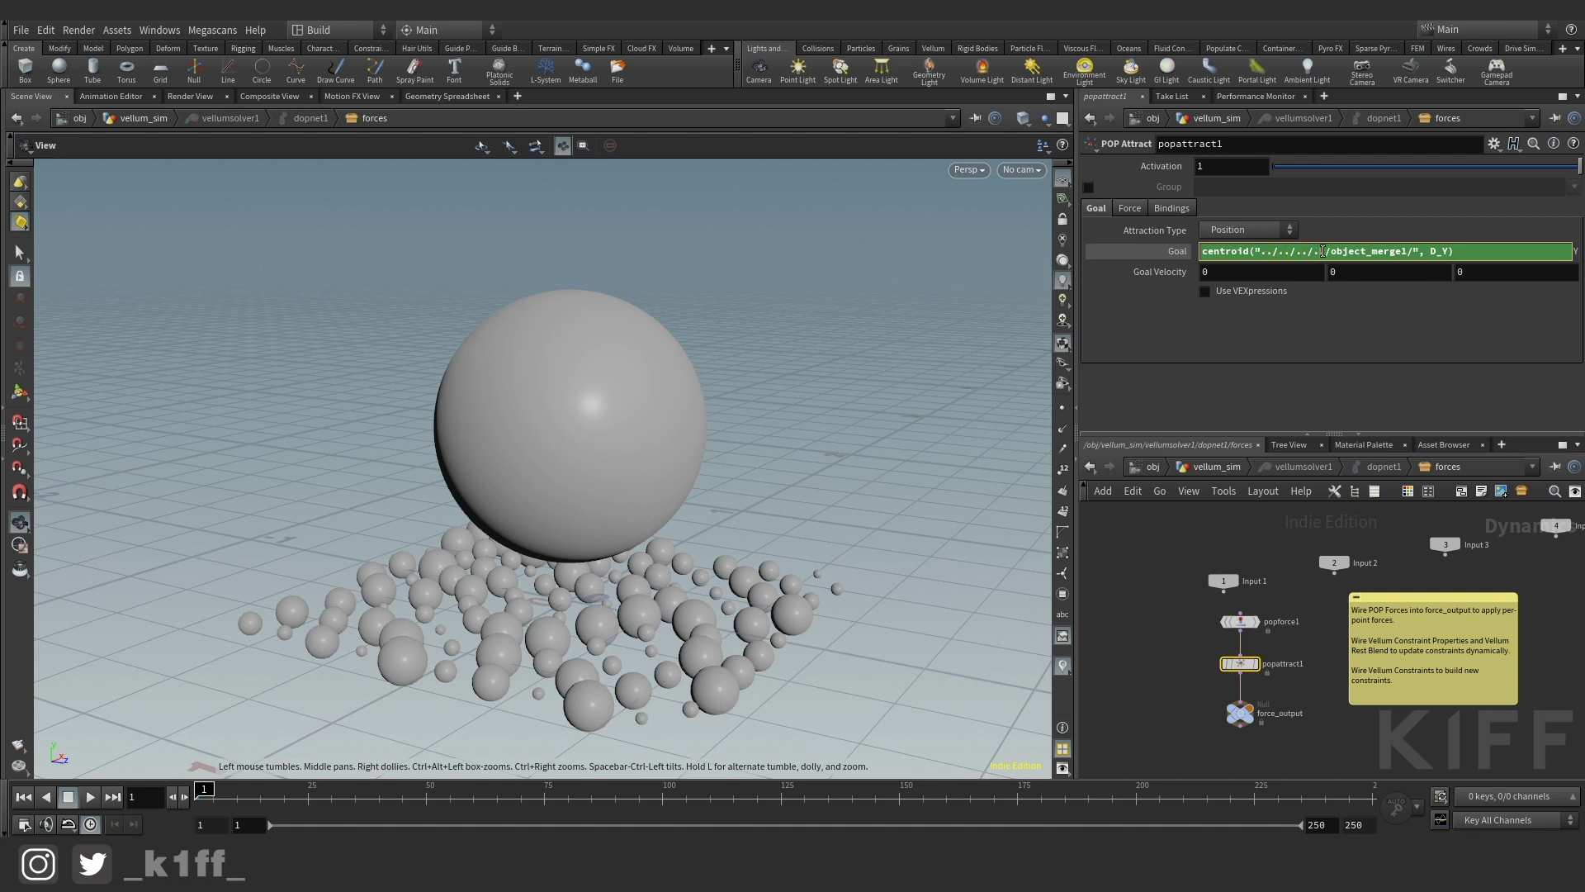
{"action": "left_click_drag", "start_coordinate": [1329, 250], "coordinate": [1404, 256]}
Step: Return to the vellum_sim network and check the object_merge1 collider that the attraction goal references
{"action": "left_click", "coordinate": [1227, 467]}
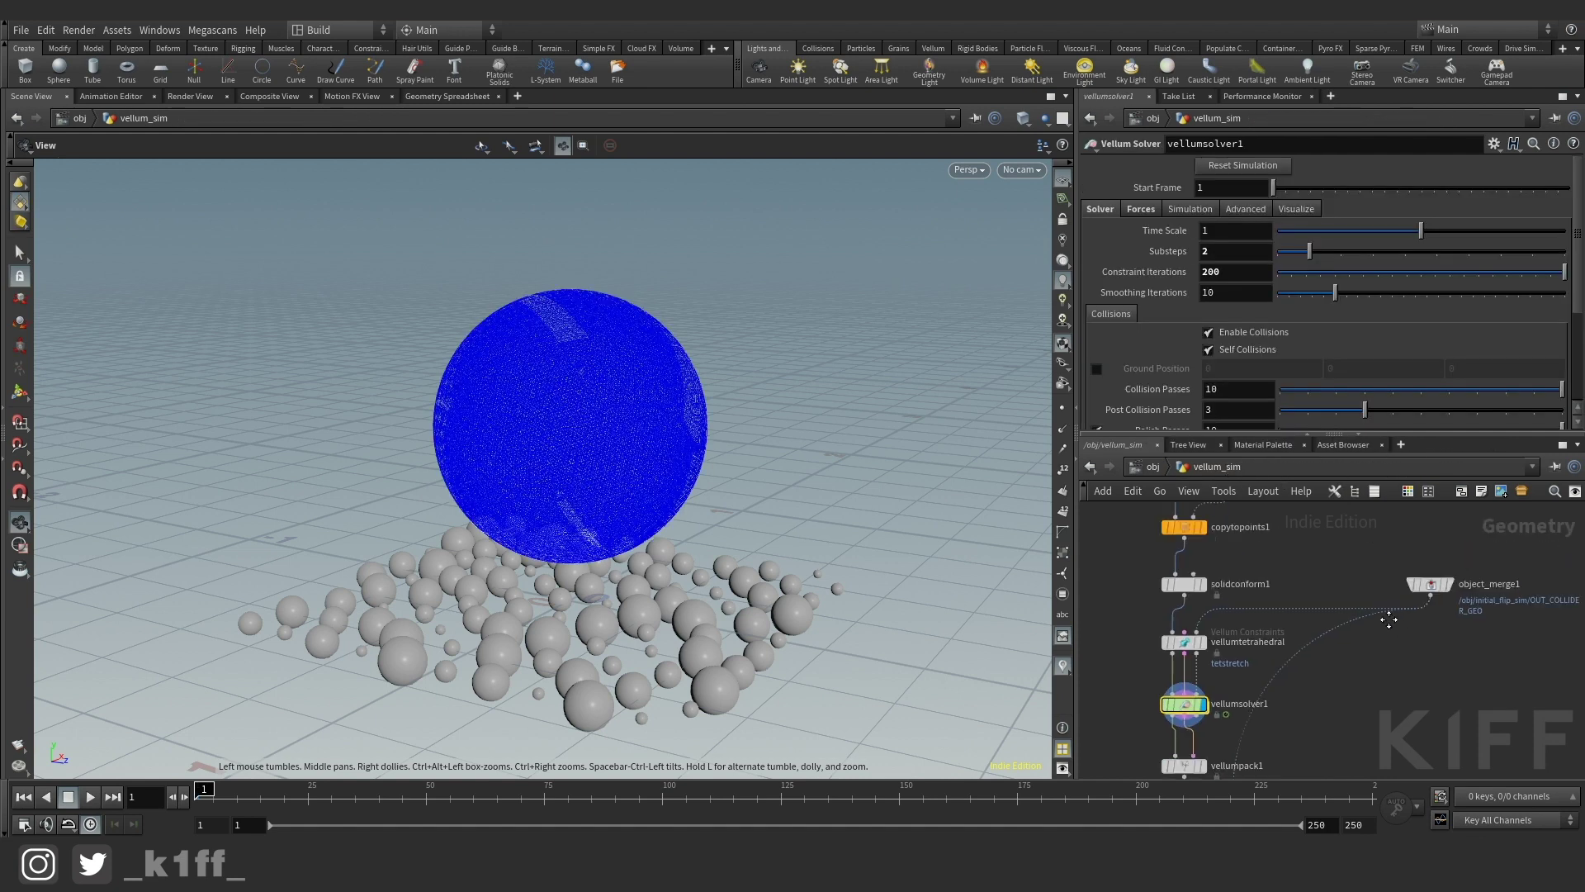
{"action": "left_click", "coordinate": [1421, 601]}
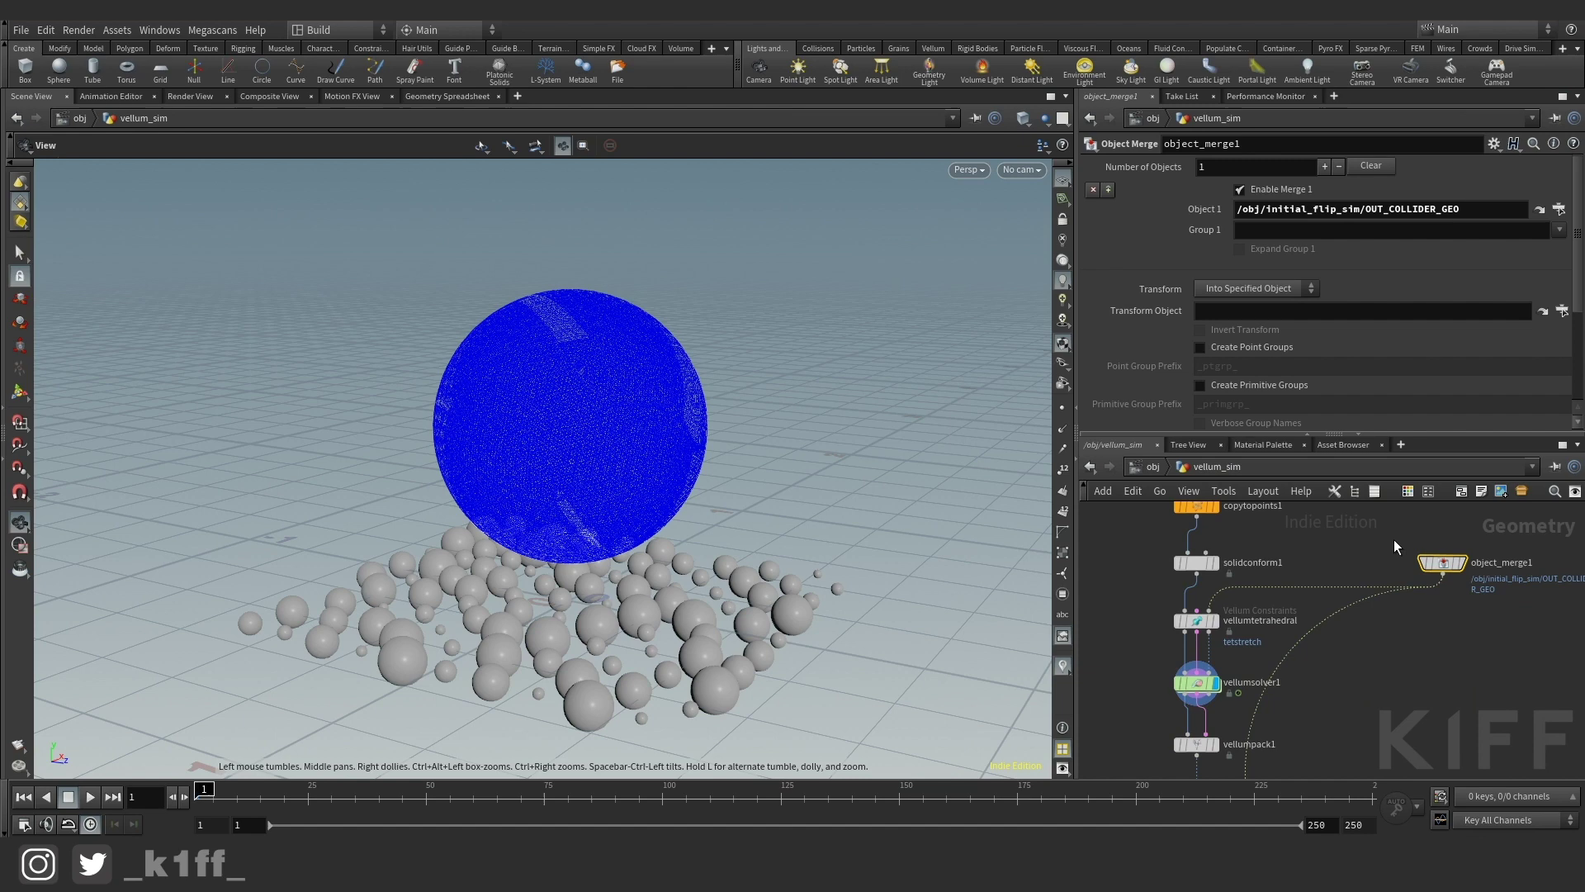
{"action": "left_click_drag", "start_coordinate": [570, 430], "coordinate": [531, 424]}
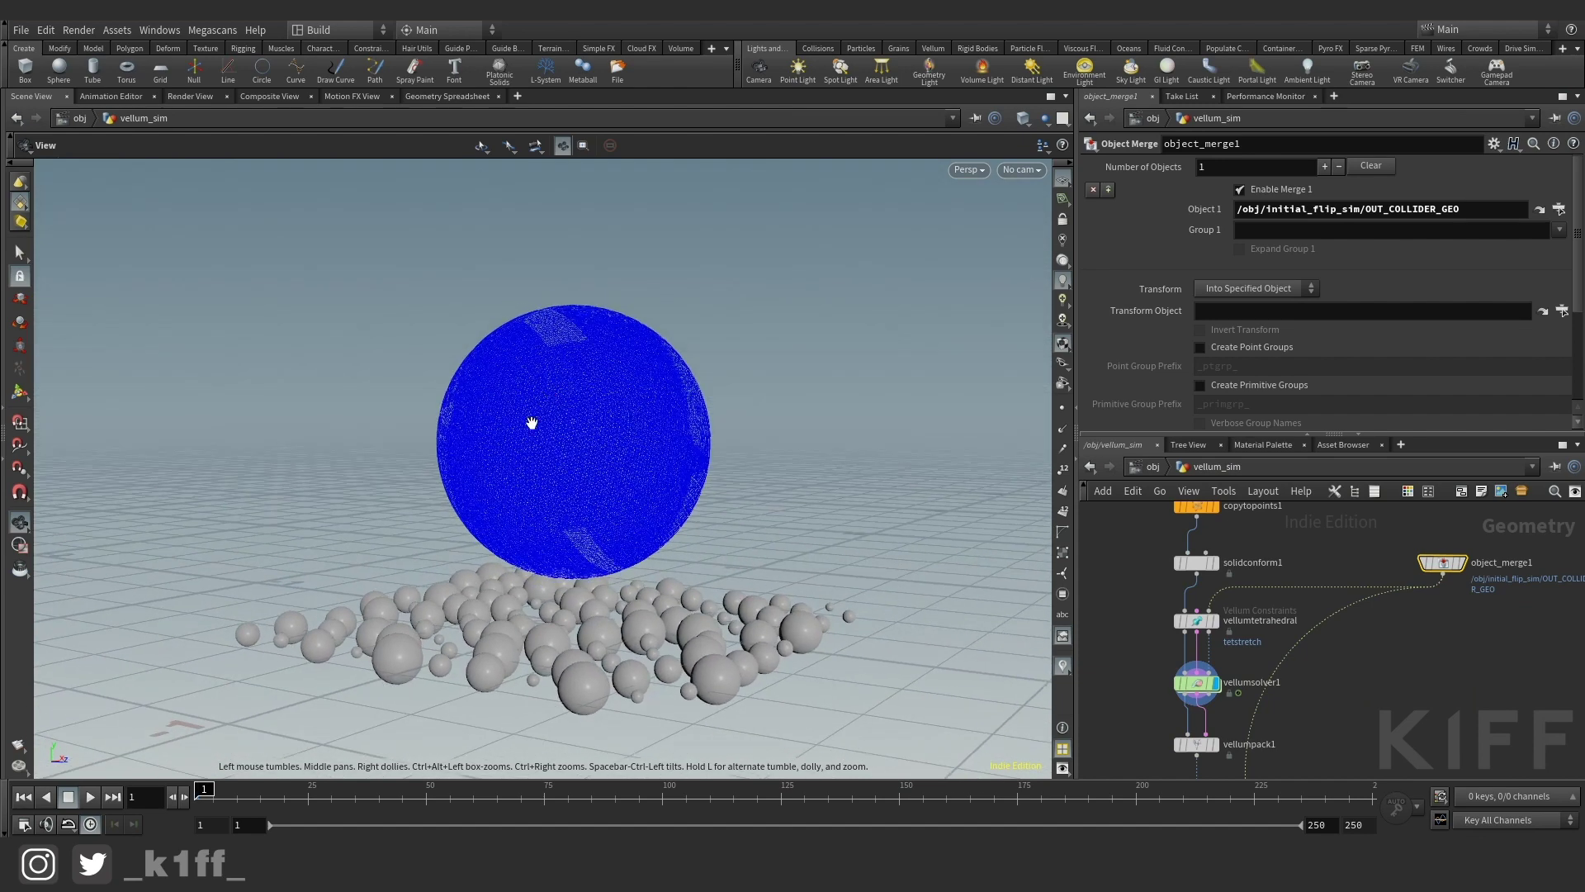
Step: Reopen the solver's forces network and compare popattract1's Goal expressions for the X, Y and Z axes
{"action": "double_click", "coordinate": [1196, 683]}
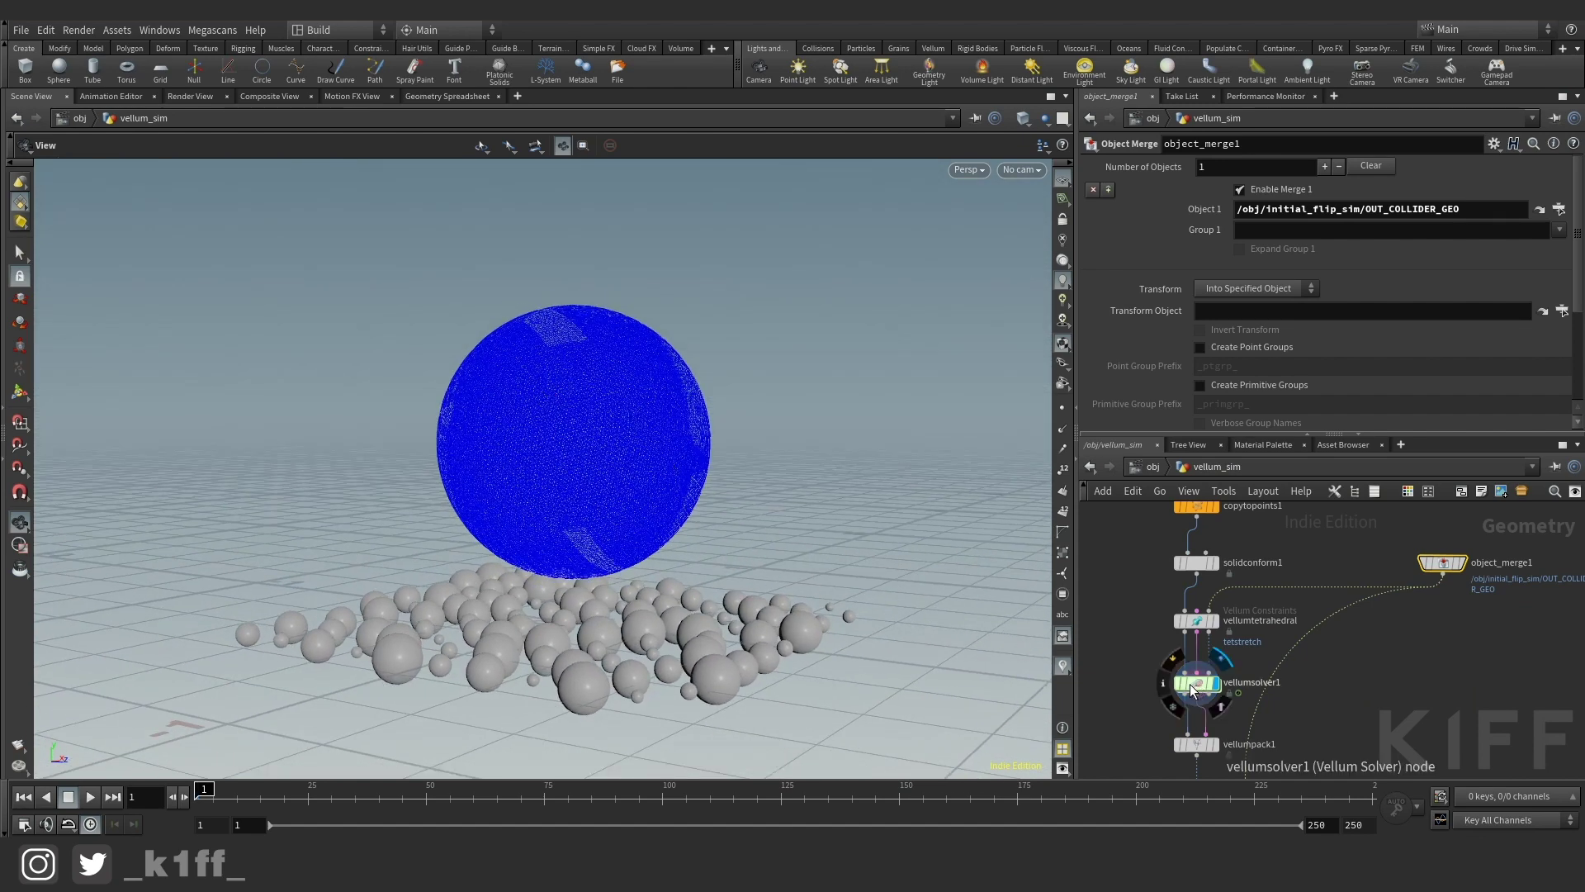
{"action": "left_click", "coordinate": [1229, 252]}
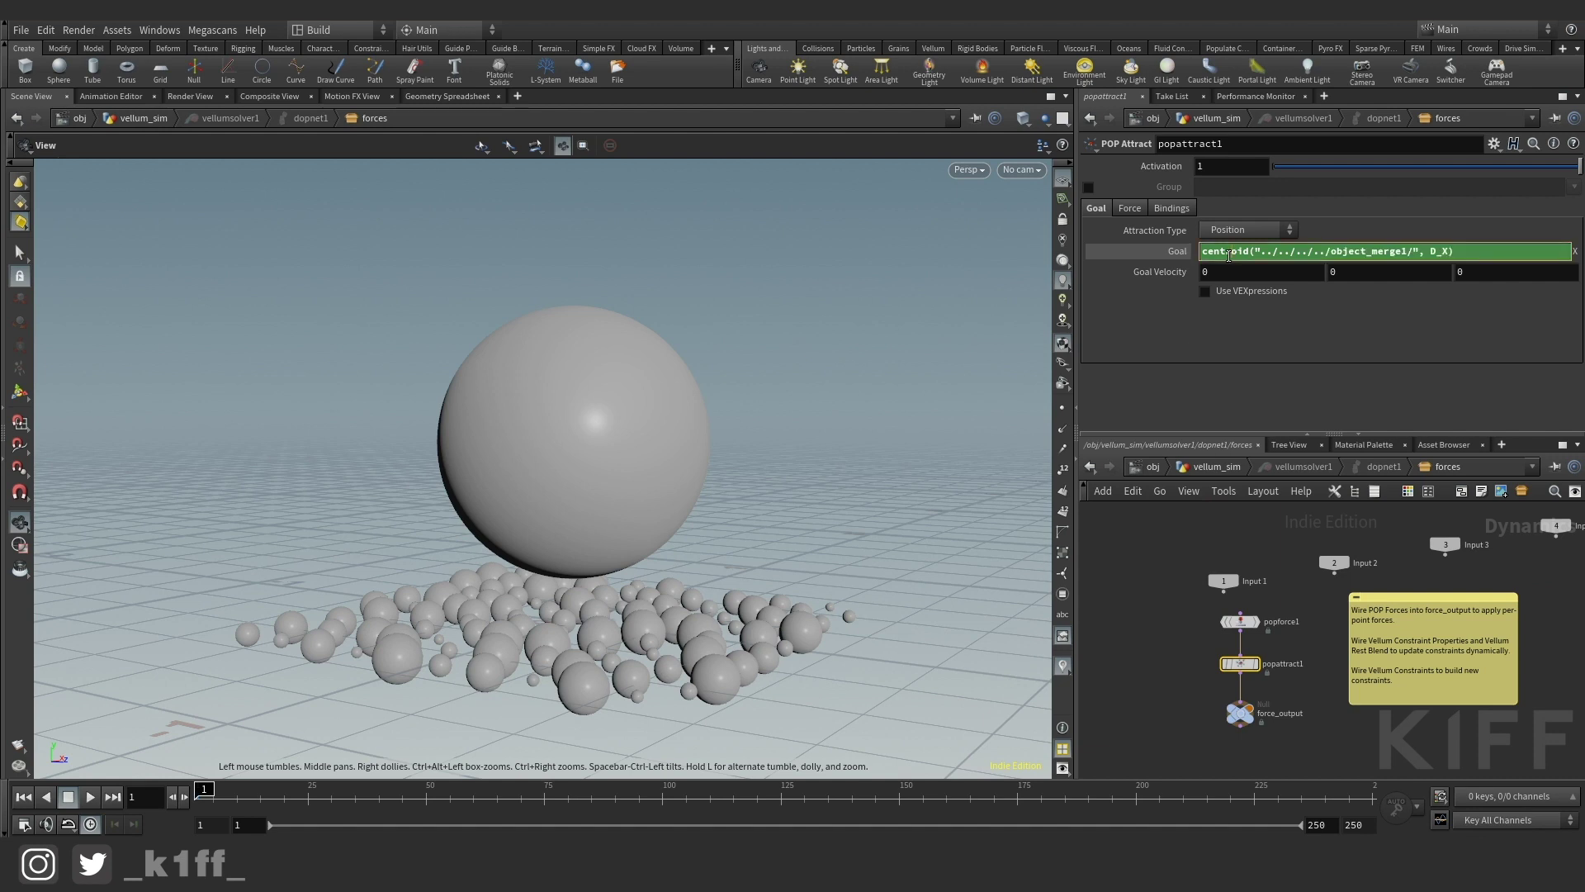
{"action": "left_click", "coordinate": [1360, 255]}
{"action": "left_click", "coordinate": [1501, 256]}
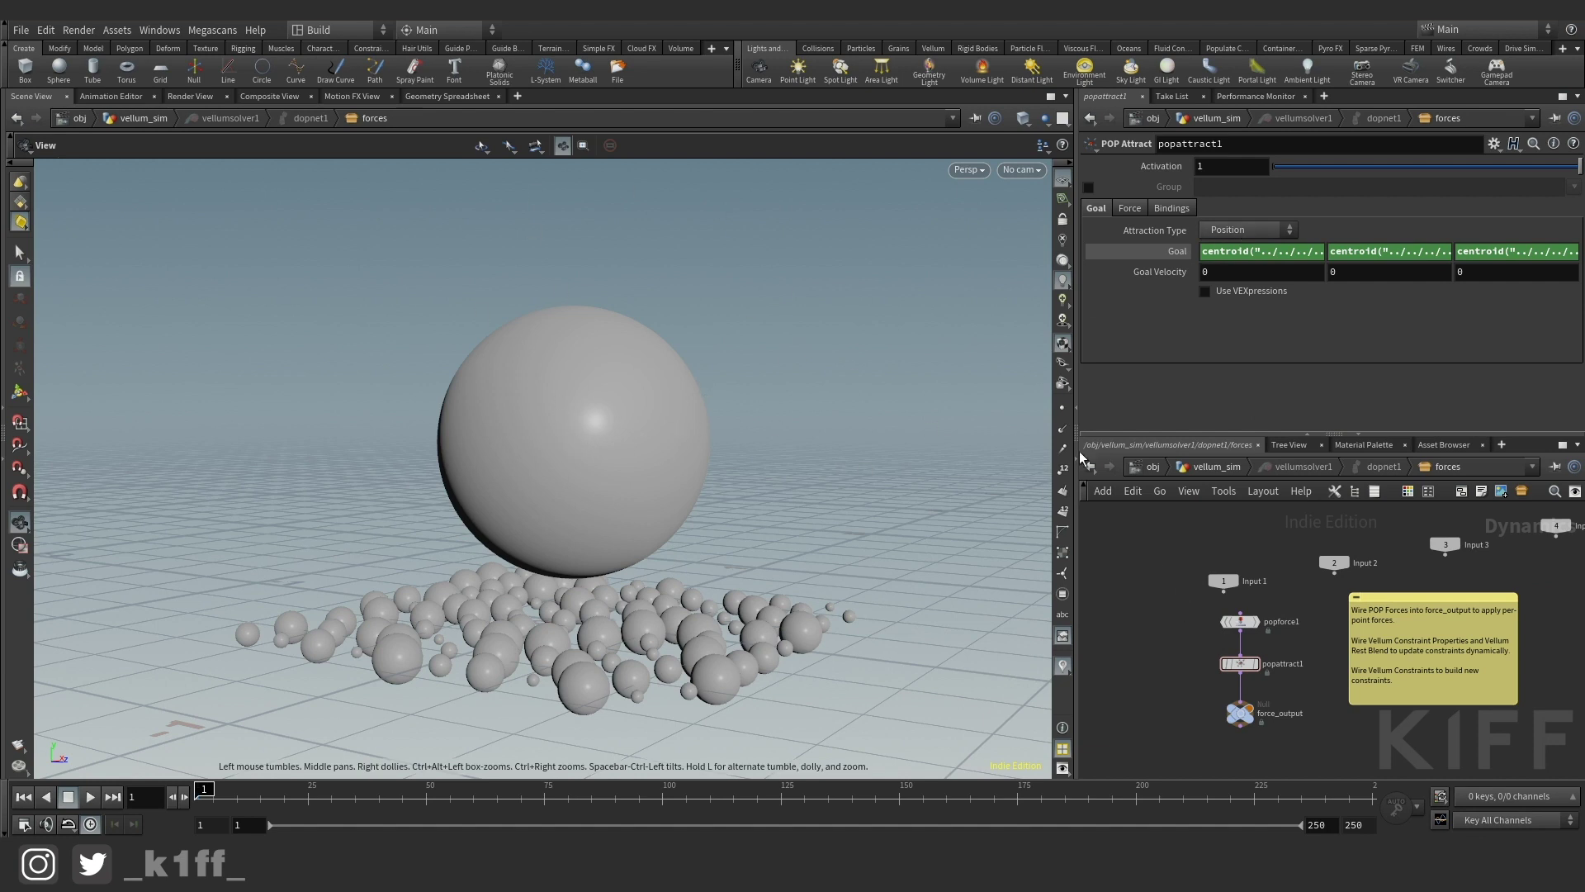
Step: Show the evaluated Goal values of popattract1 and look over its Force and Goal settings
{"action": "left_click", "coordinate": [1177, 251]}
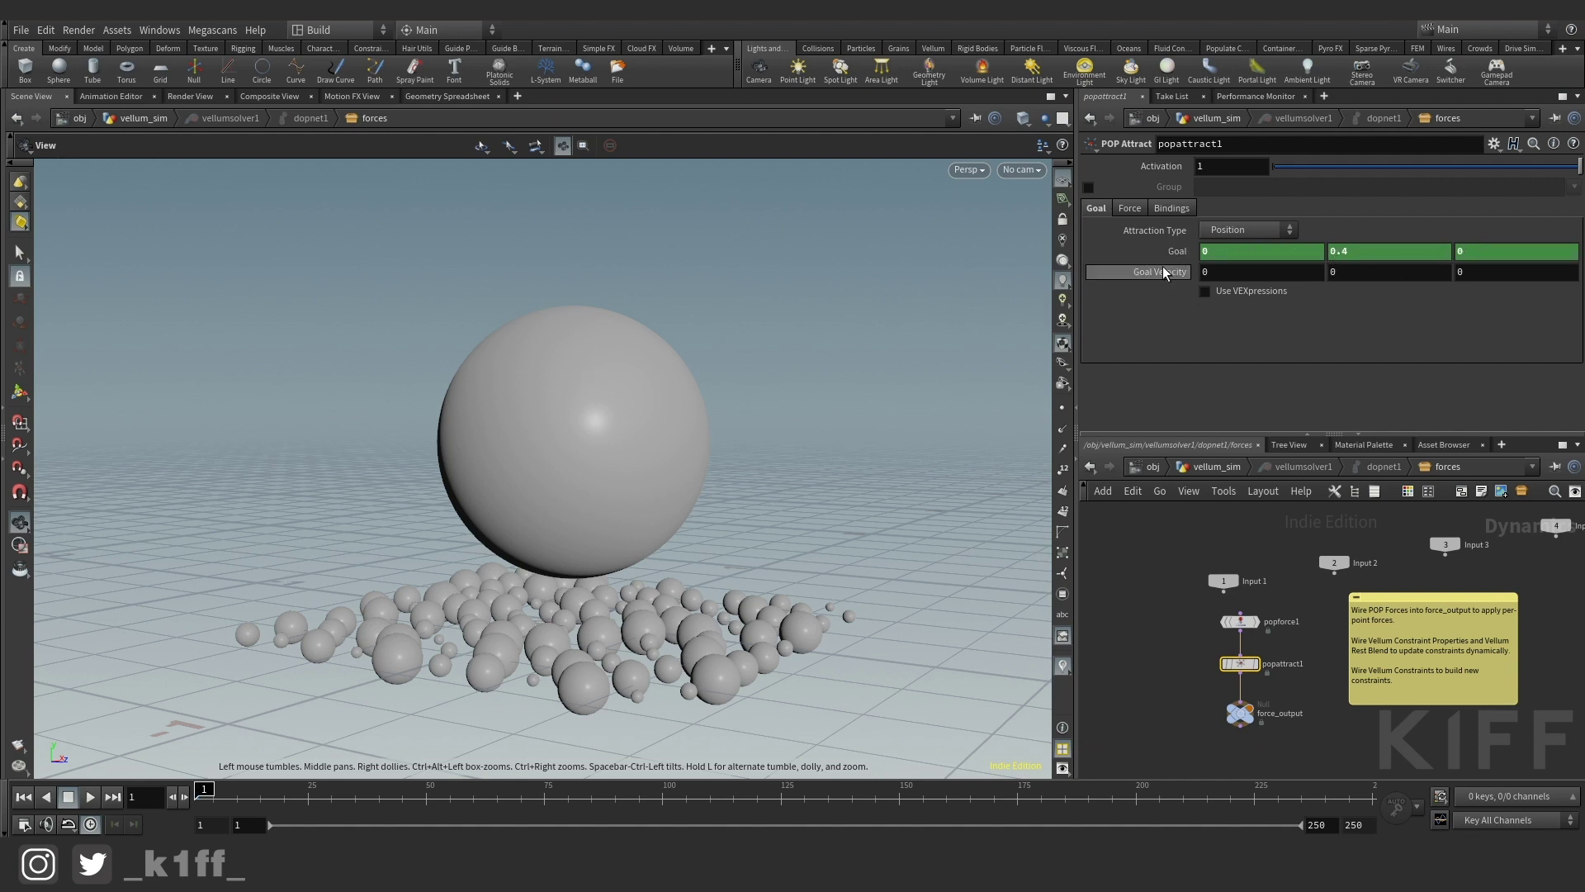
{"action": "left_click", "coordinate": [1145, 211]}
{"action": "left_click", "coordinate": [1098, 208]}
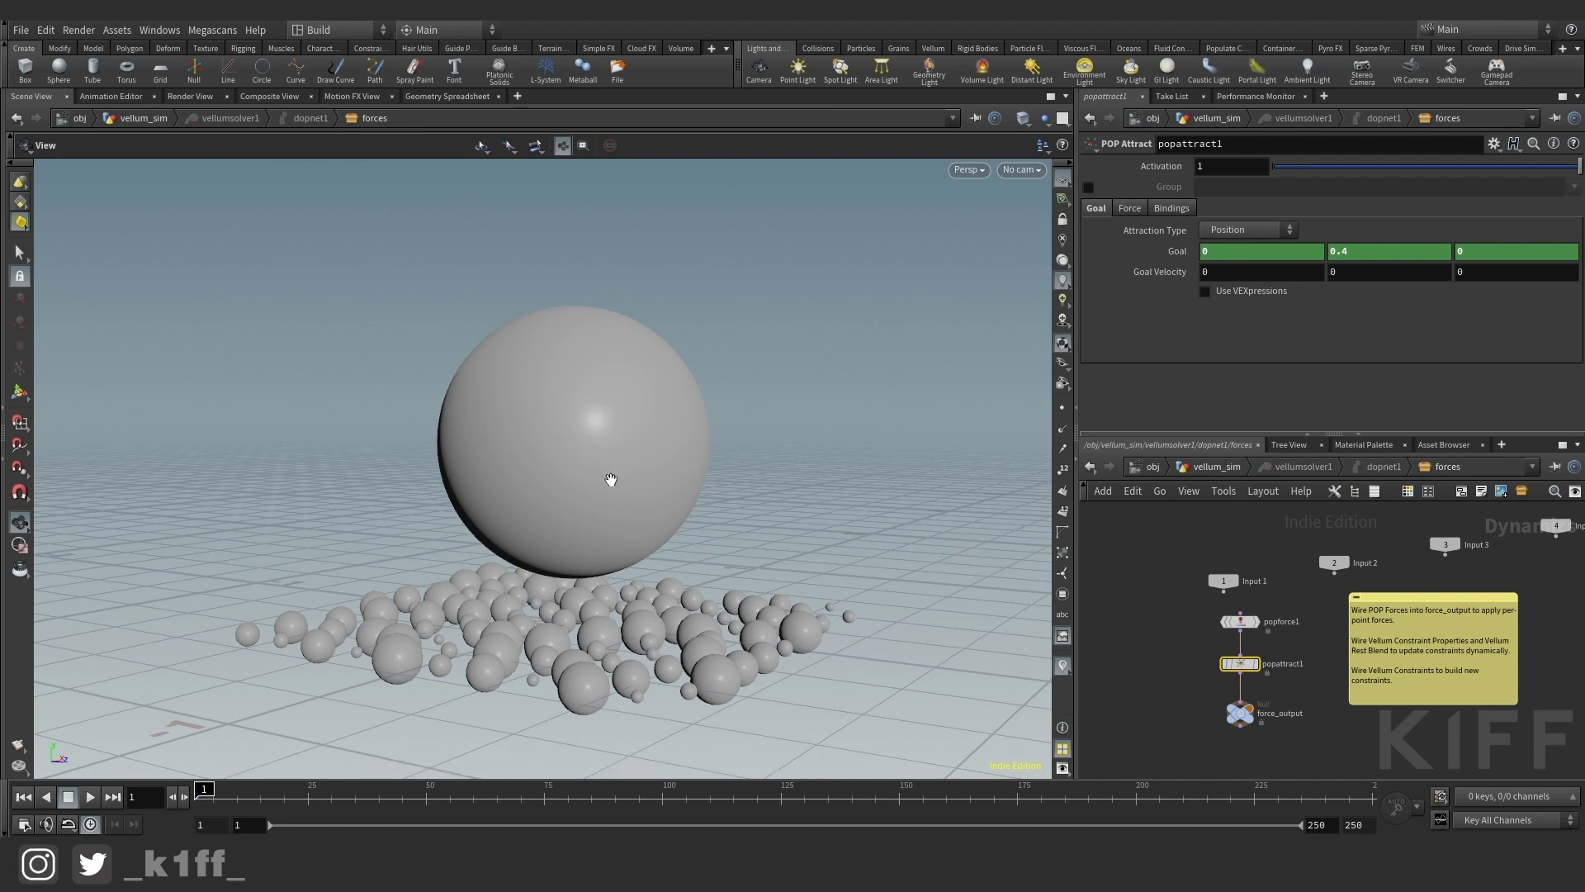
Step: Return to the vellum_sim network, add a Scatter node beside the main chain, wire object_merge1 into it and display it
{"action": "left_click", "coordinate": [1216, 468]}
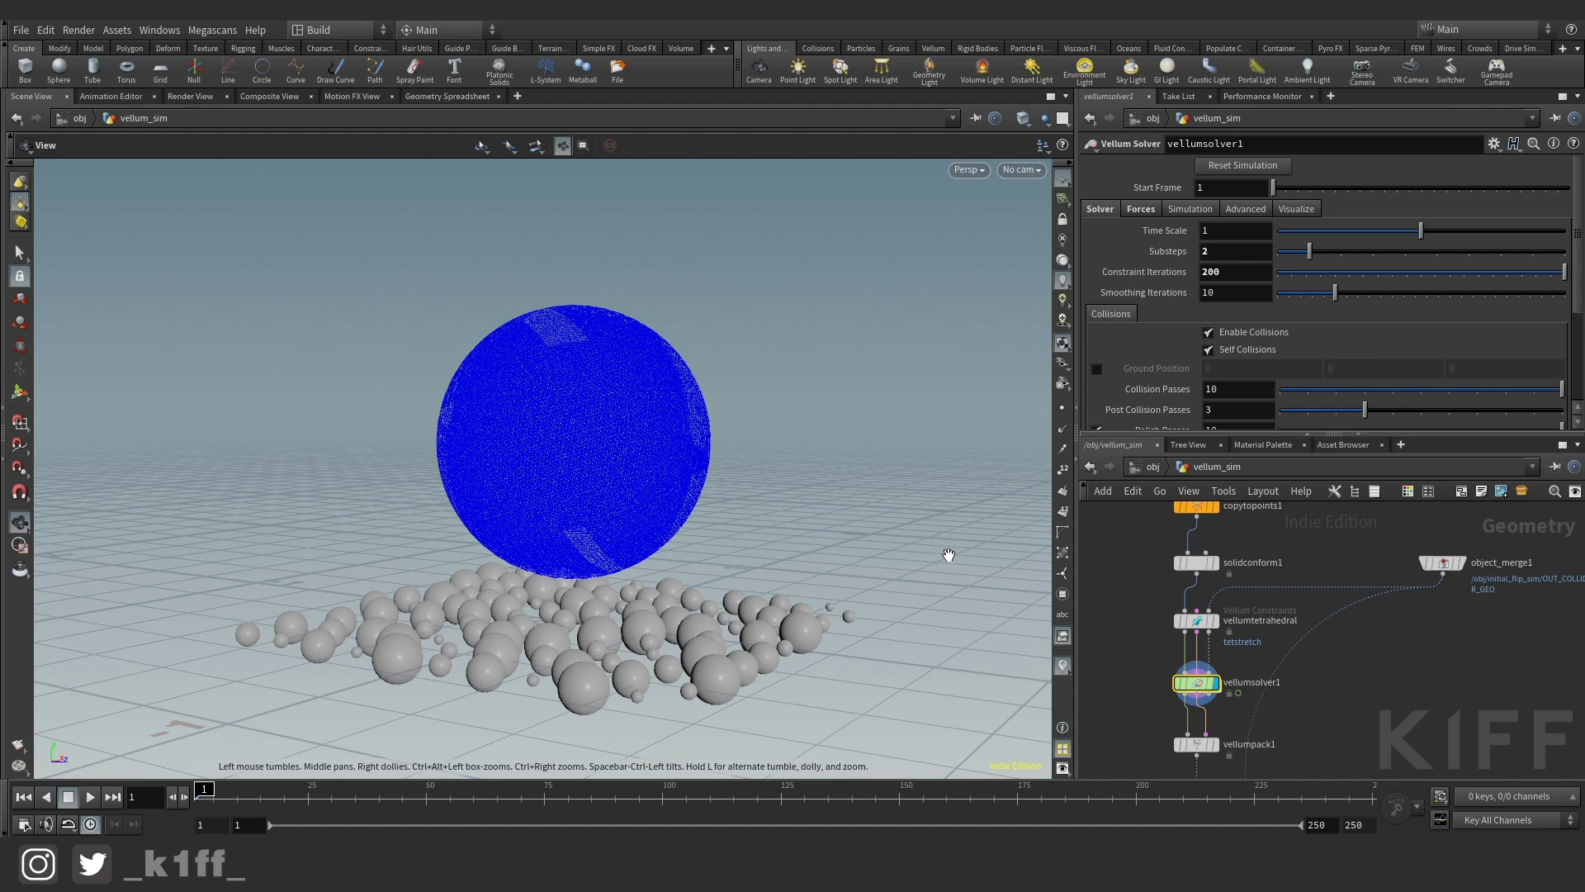
{"action": "middle_click_drag", "start_coordinate": [1161, 669], "coordinate": [1249, 672]}
{"action": "left_click_drag", "start_coordinate": [667, 461], "coordinate": [679, 494]}
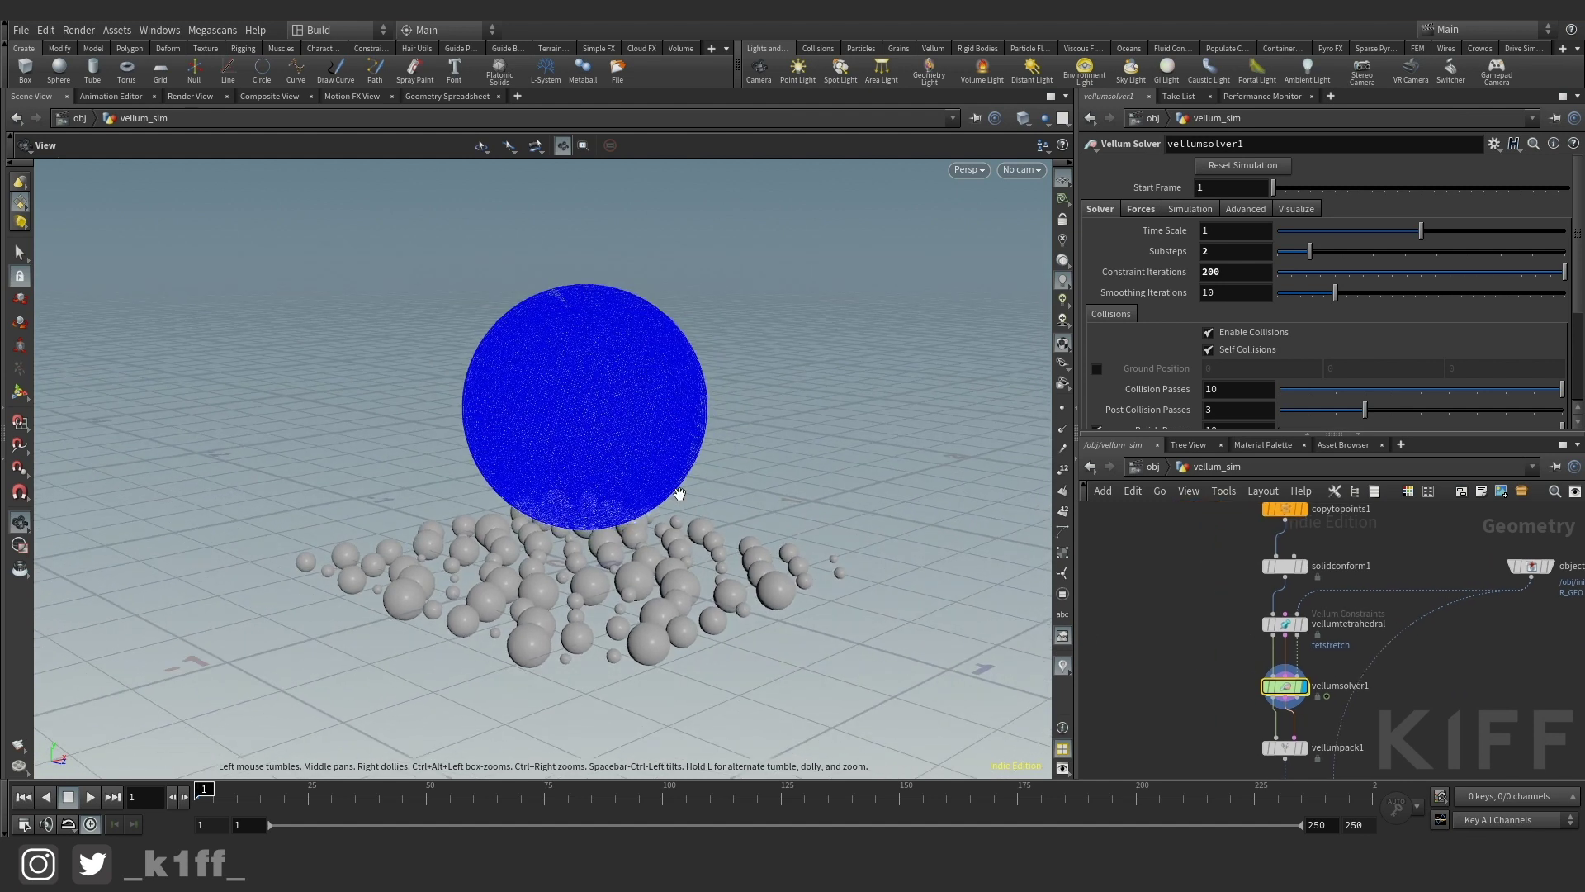
{"action": "scroll", "coordinate": [1211, 621], "scroll_direction": "down", "scroll_amount": 2}
{"action": "middle_click_drag", "start_coordinate": [1212, 596], "coordinate": [1175, 598]}
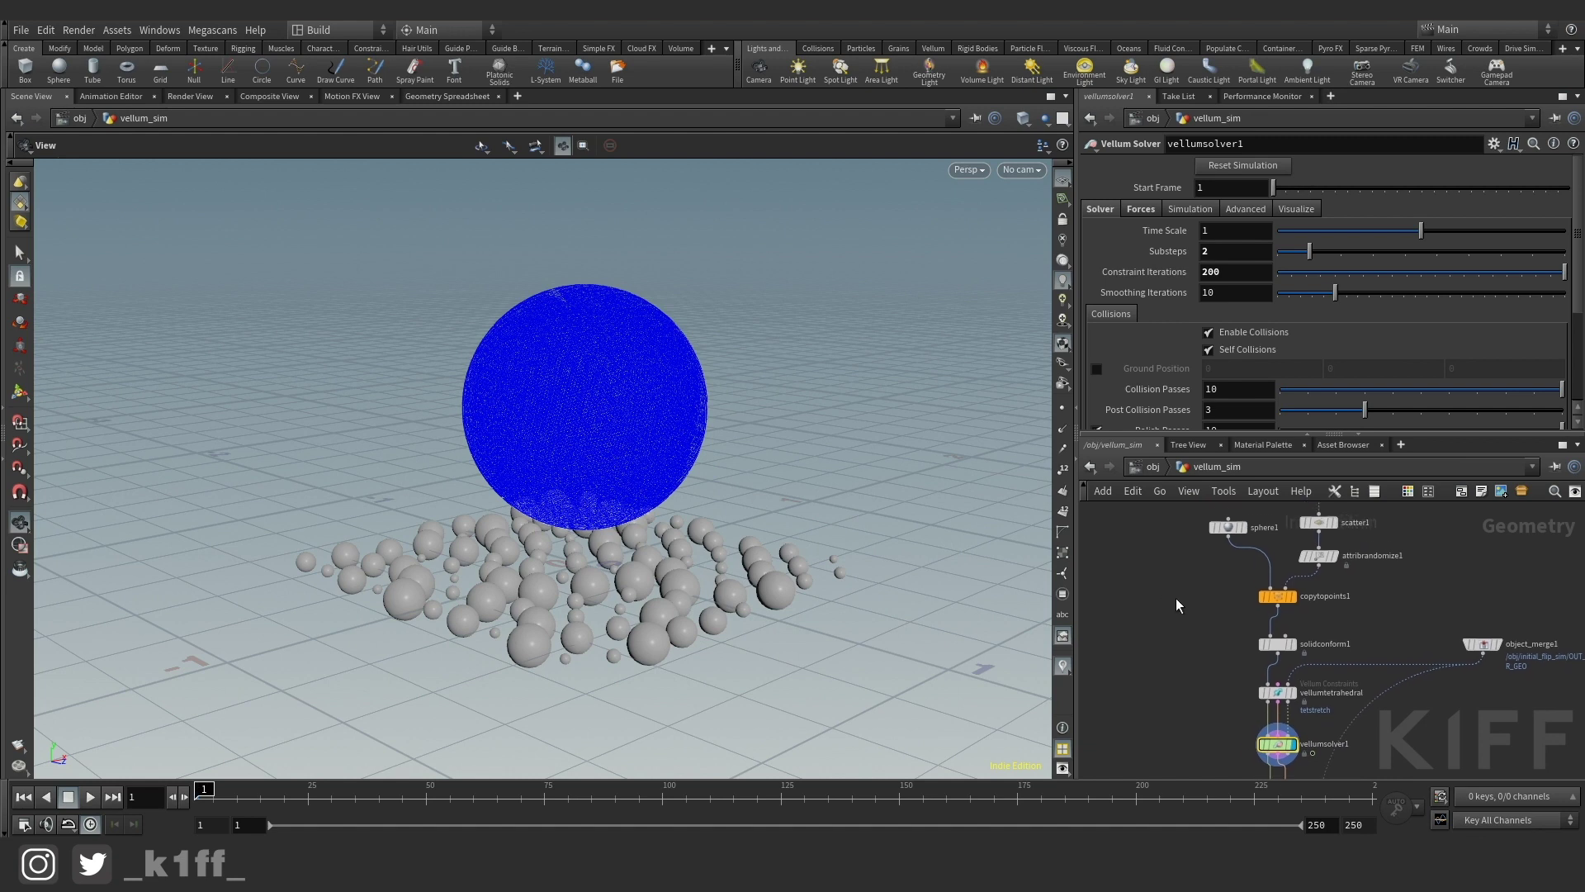
{"action": "key", "text": "Tab"}
{"action": "type", "text": "sc"}
{"action": "key", "text": "Return"}
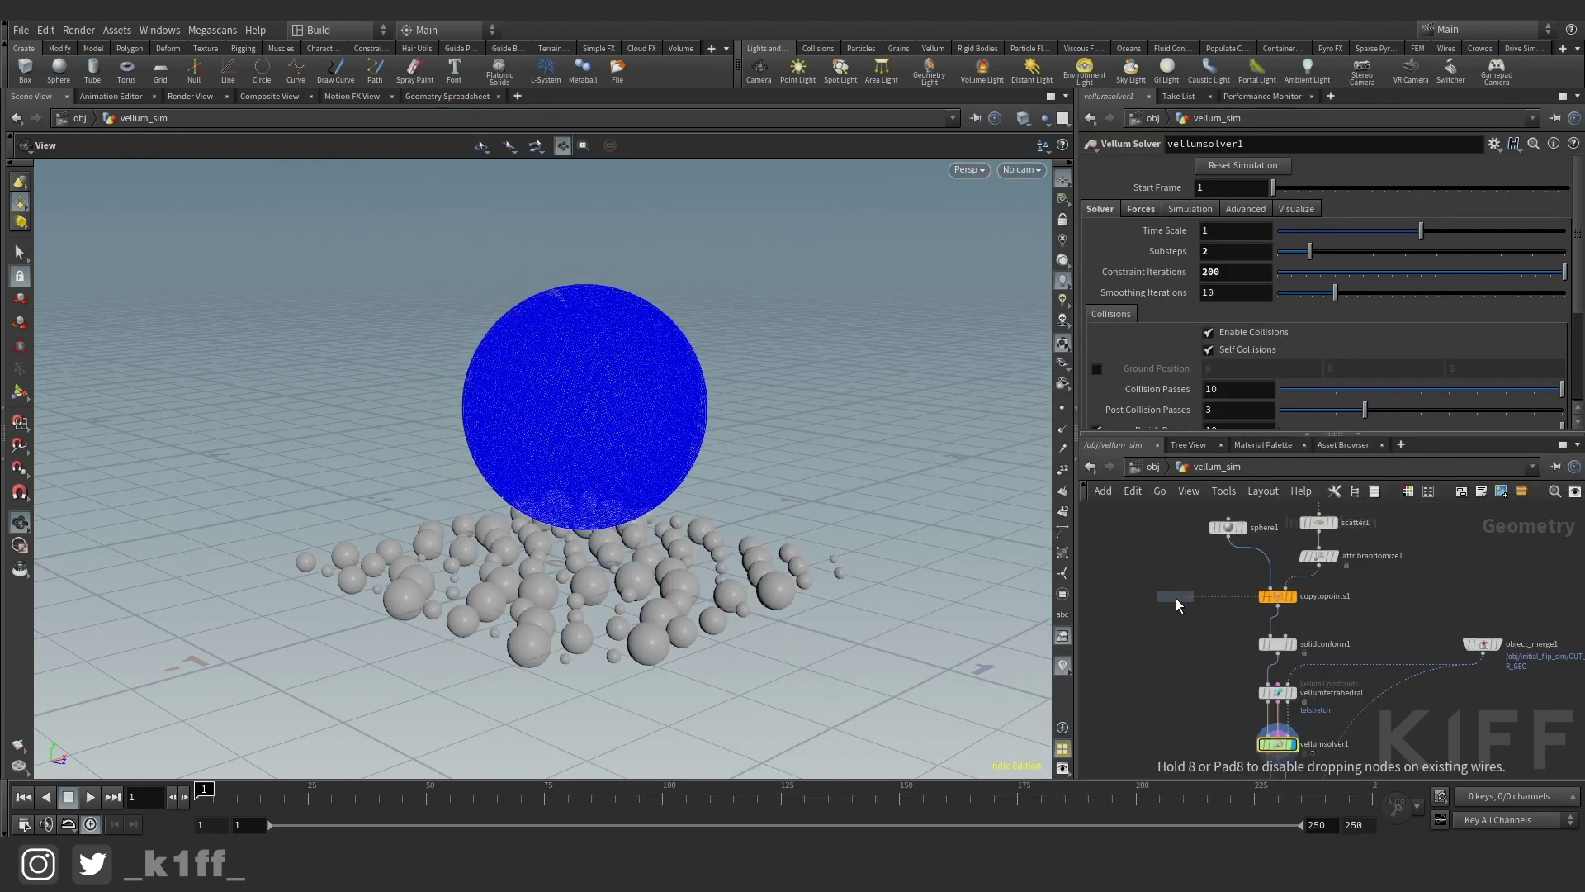
{"action": "left_click", "coordinate": [1160, 630]}
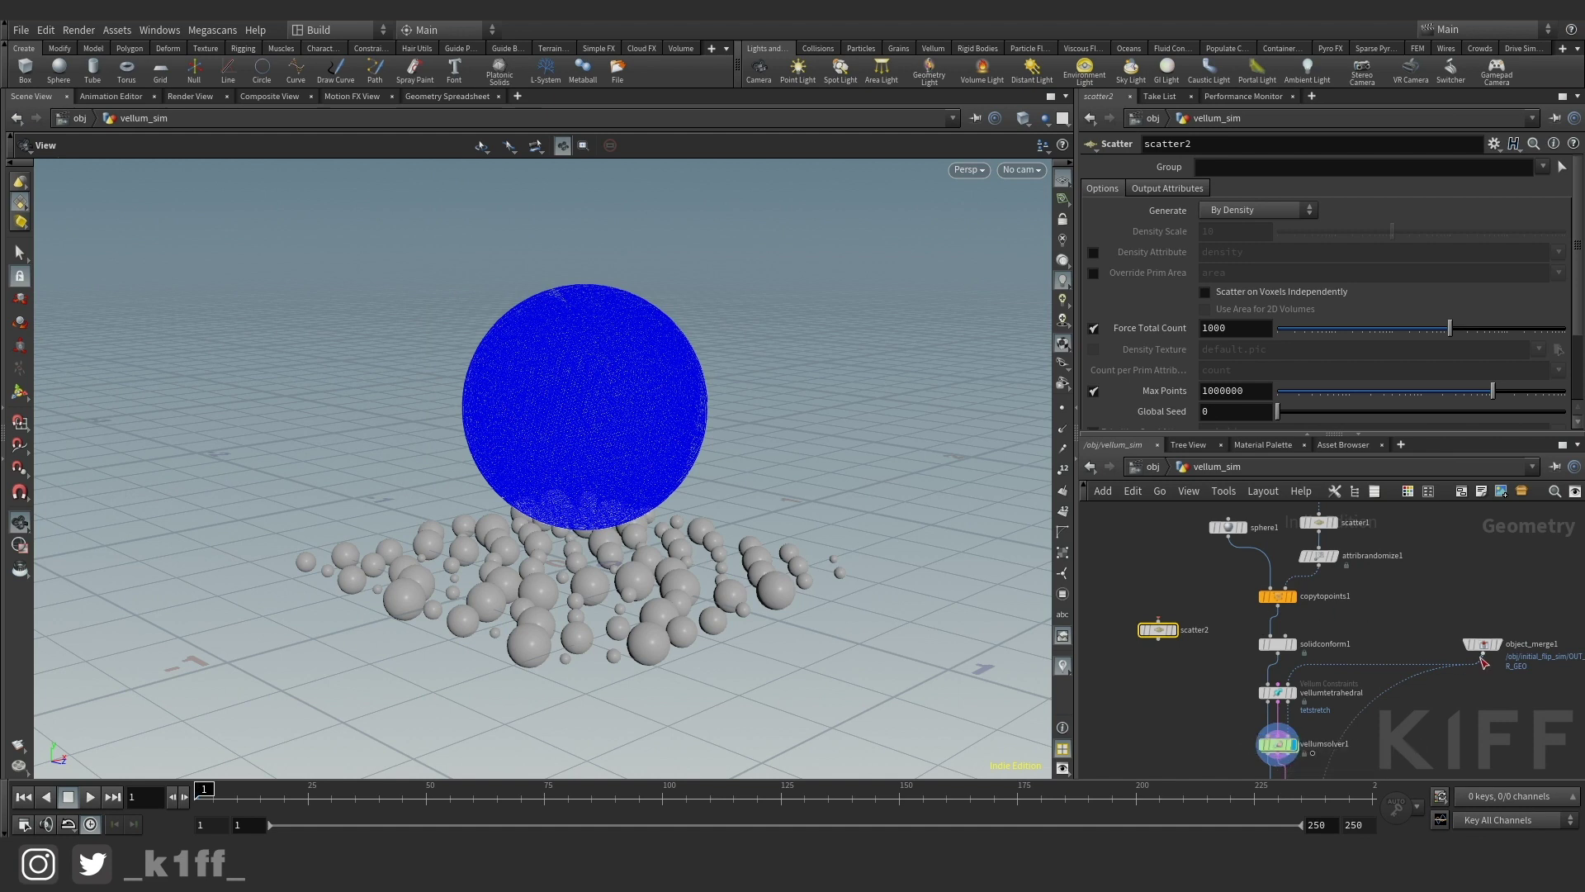
{"action": "left_click", "coordinate": [1171, 630]}
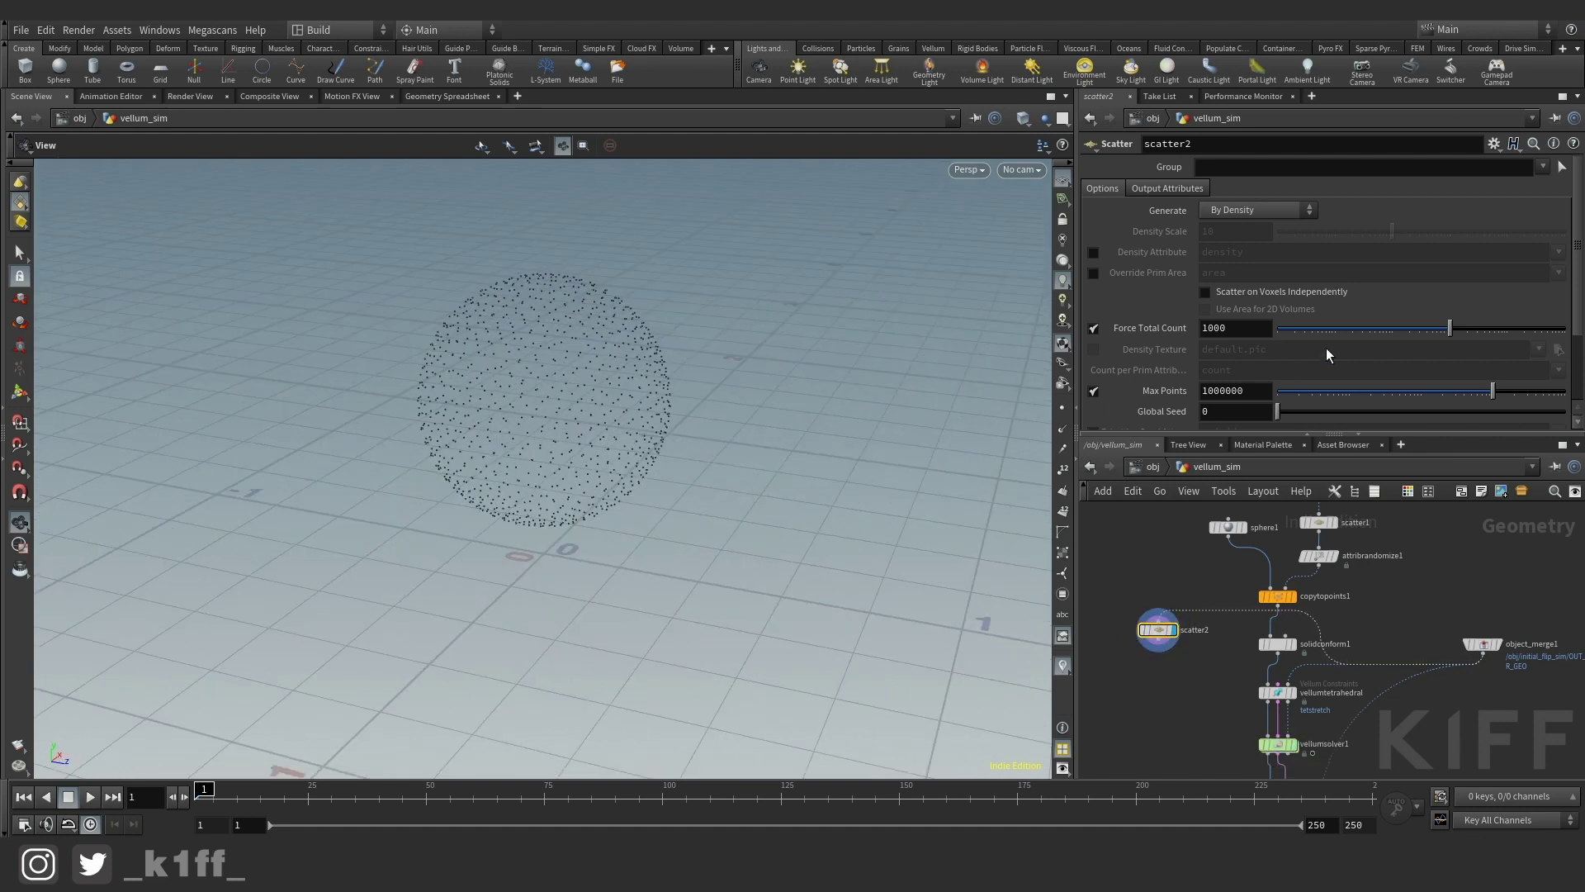
Step: Set scatter2's Force Total Count to 100, then attach a duplicate of attribrandomize1 below it and display the duplicate
{"action": "double_click", "coordinate": [1236, 328]}
{"action": "type", "text": "100"}
{"action": "key", "text": "Return"}
{"action": "left_click_drag", "start_coordinate": [607, 427], "coordinate": [1029, 566]}
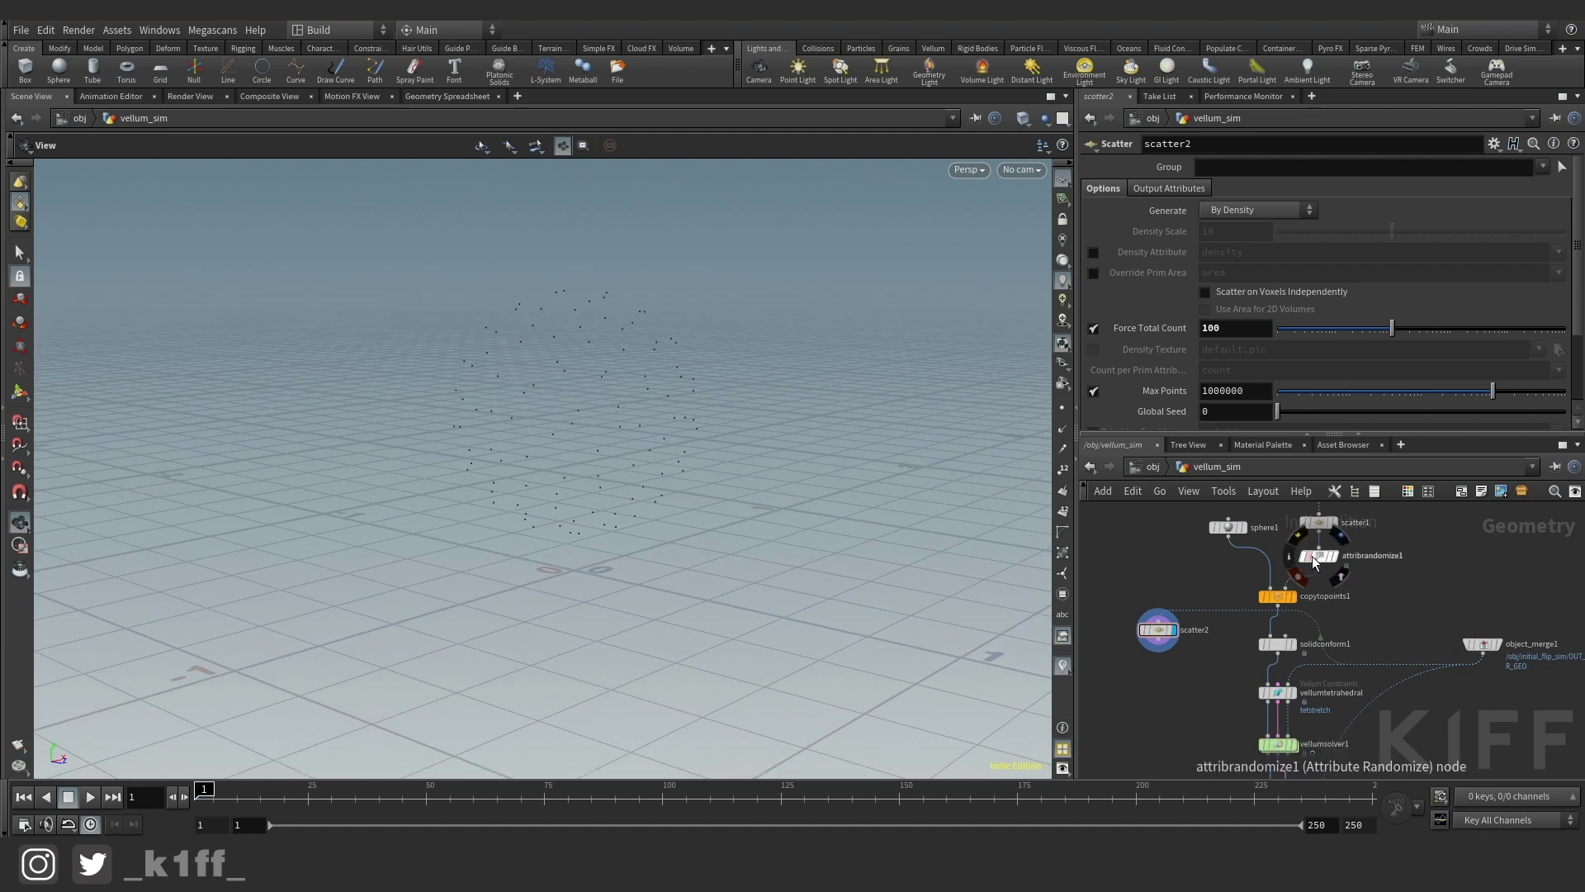
{"action": "left_click_drag", "start_coordinate": [1315, 560], "coordinate": [1156, 678], "text": "alt"}
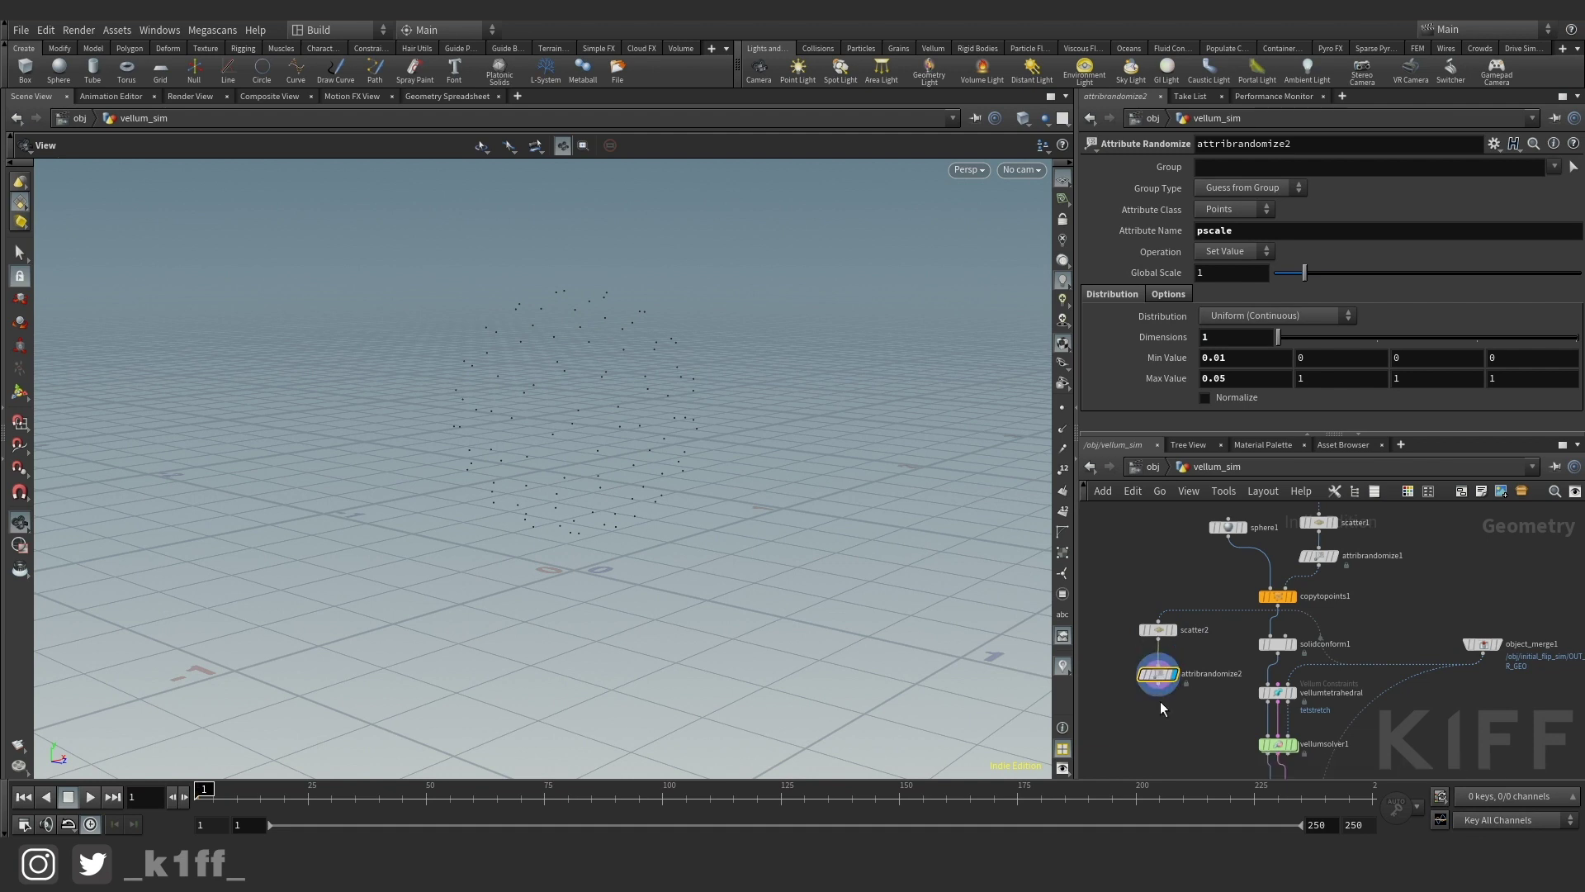
Step: Duplicate the sphere1 and copytopoints1 nodes together and place the copies near attribrandomize2
{"action": "middle_click_drag", "start_coordinate": [1161, 701], "coordinate": [1204, 670]}
{"action": "scroll", "coordinate": [1222, 691], "scroll_direction": "down", "scroll_amount": 2}
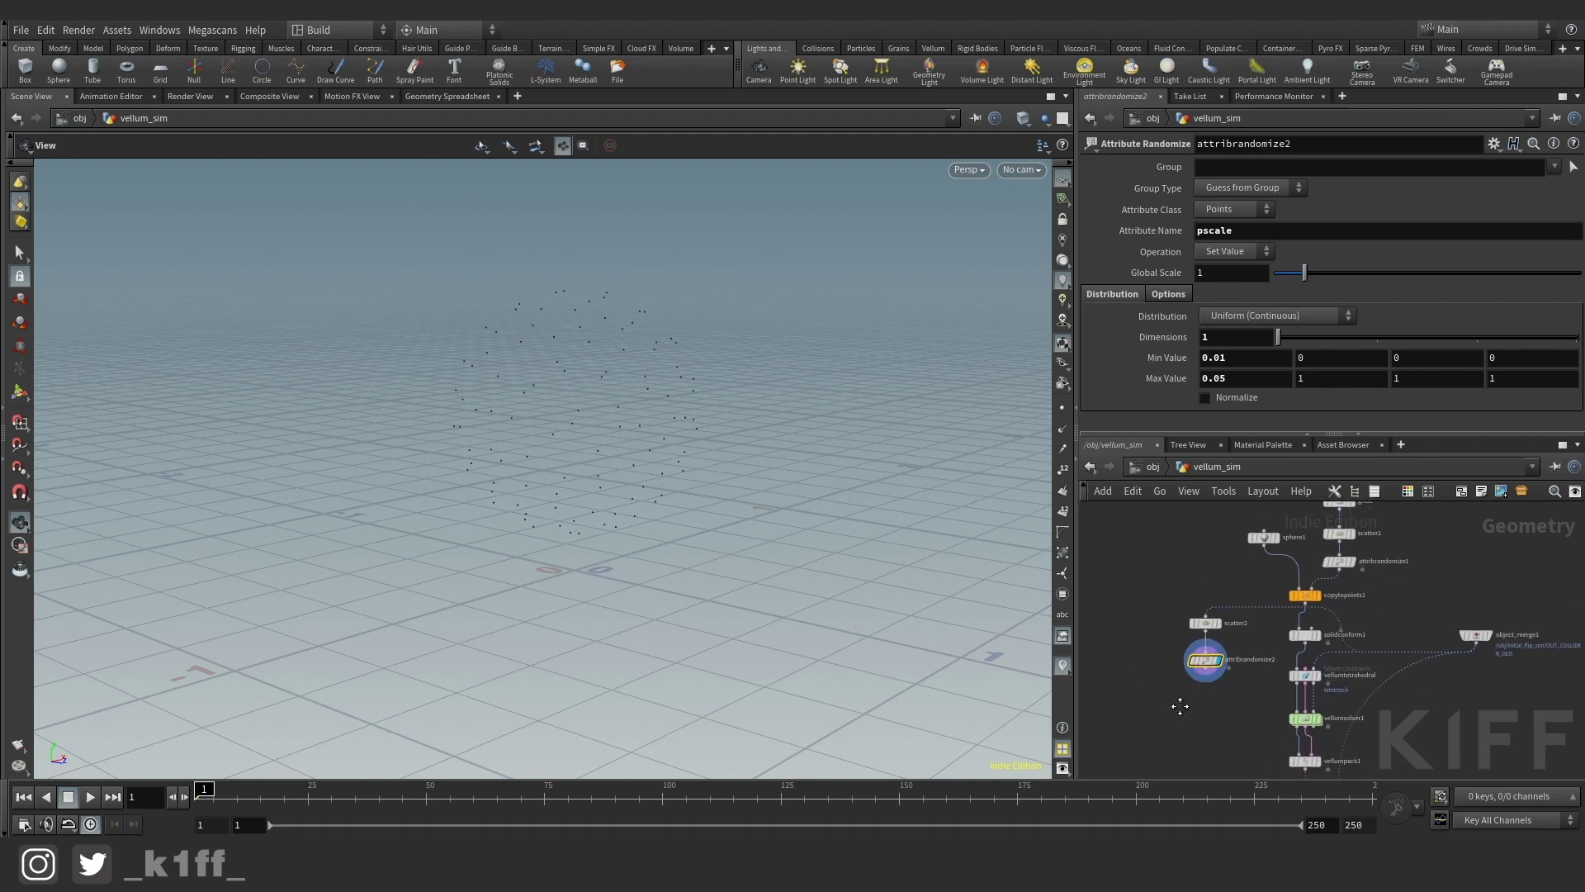
{"action": "left_click_drag", "start_coordinate": [1301, 598], "coordinate": [1302, 598]}
{"action": "key", "text": "ctrl+c"}
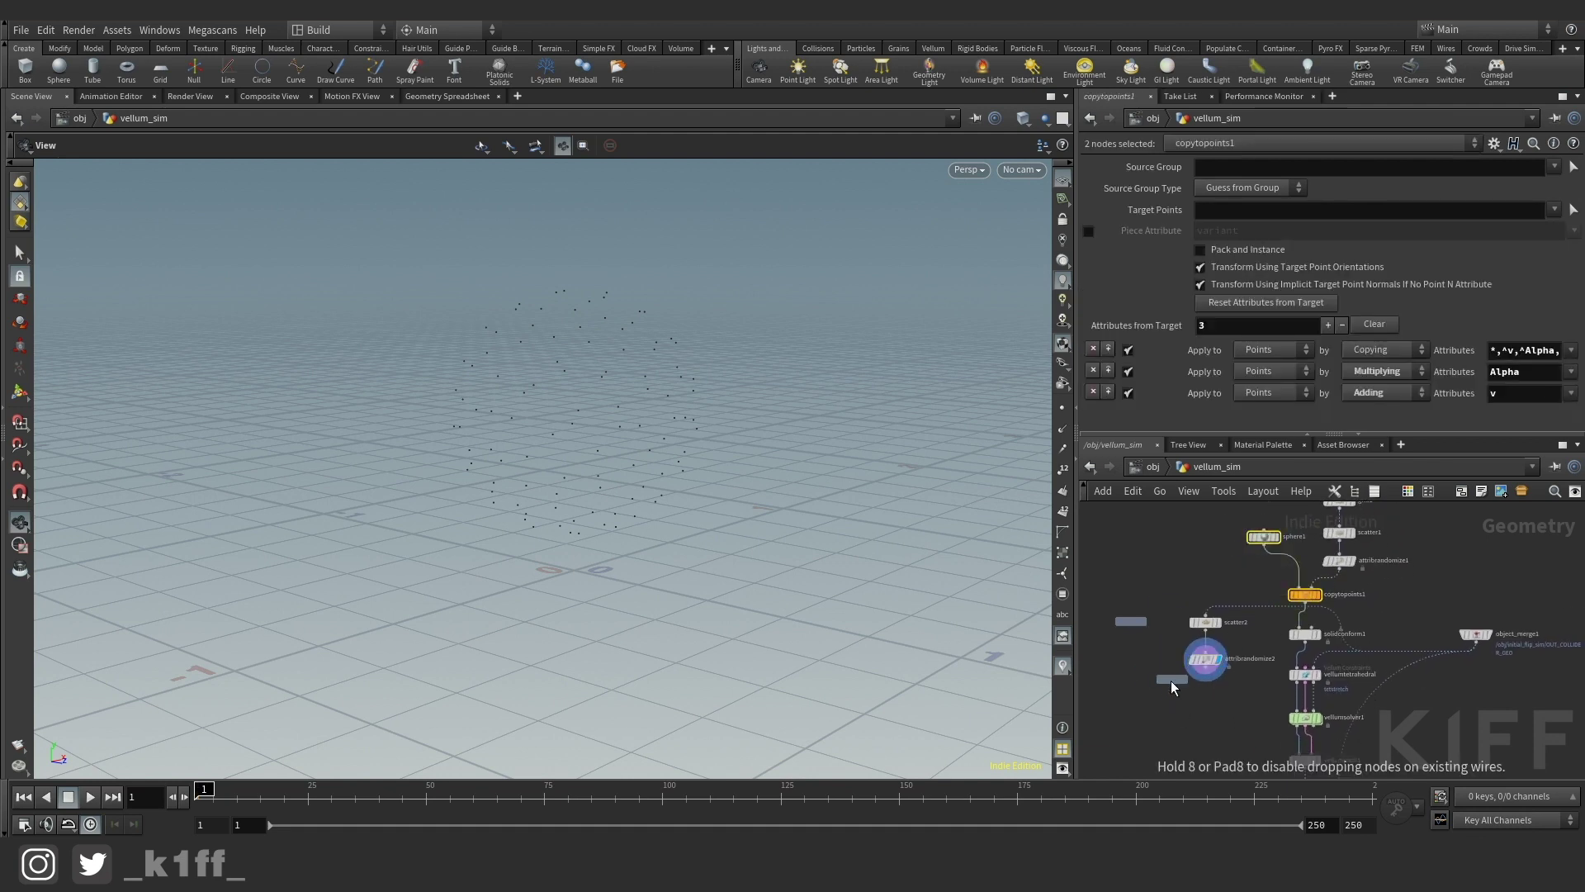
Step: Paste copies of the sphere and Copy to Points nodes, wire attribrandomize2 in as target points, and display the result
{"action": "key", "text": "ctrl+v"}
{"action": "left_click", "coordinate": [1173, 702]}
{"action": "key", "text": "Escape"}
{"action": "left_click", "coordinate": [1134, 659]}
{"action": "left_click", "coordinate": [1166, 699]}
{"action": "left_click", "coordinate": [1194, 692]}
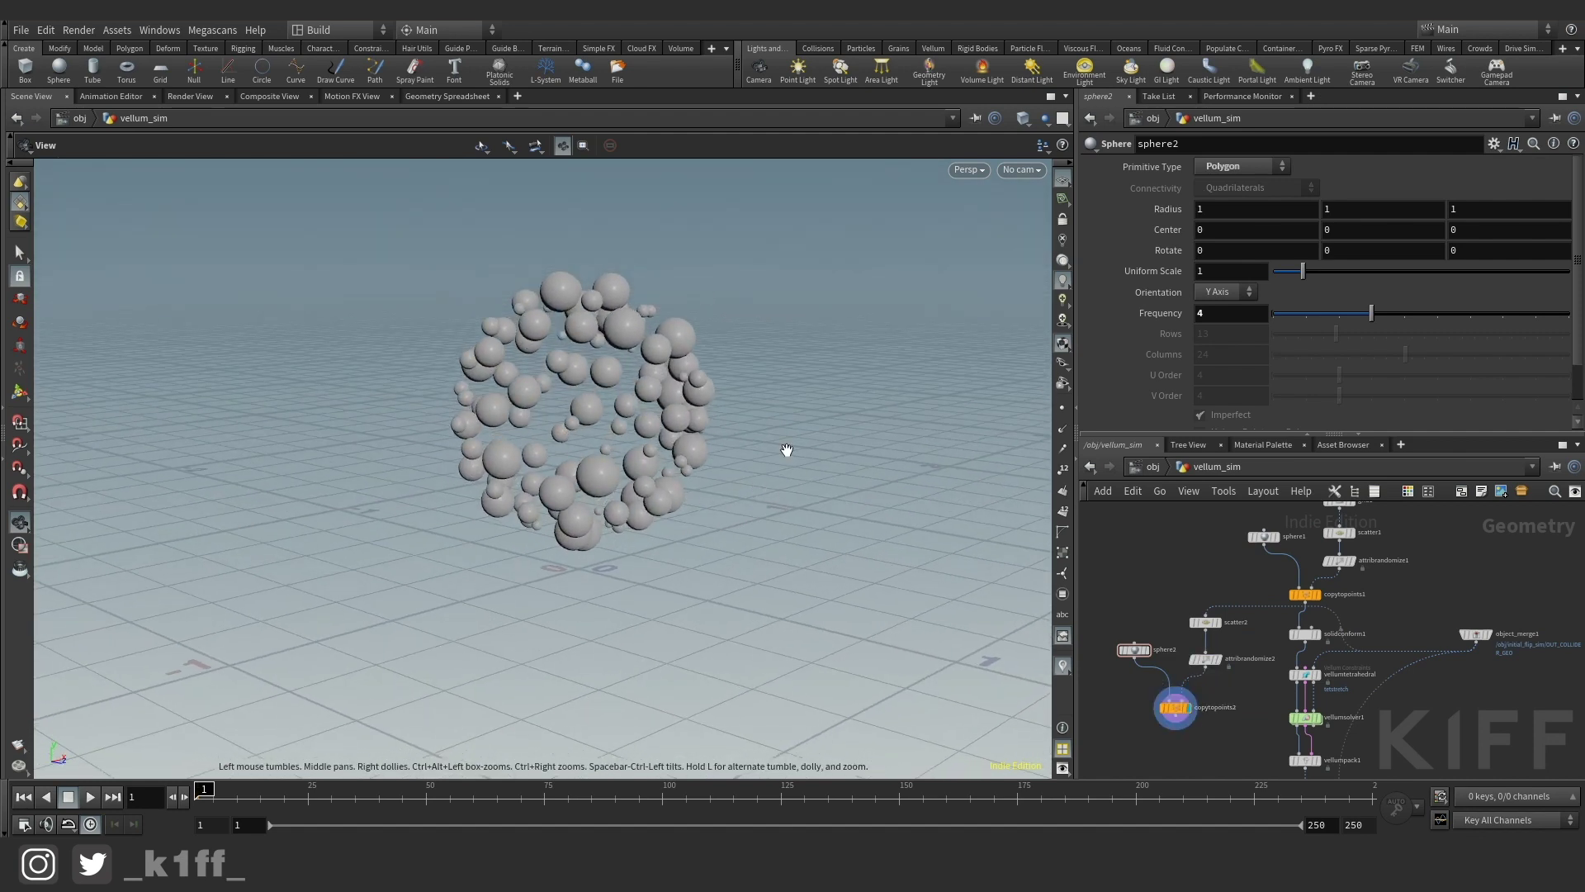
Step: Template object_merge1 behind the copied spheres and move copytopoints2 down to make room above it
{"action": "left_click", "coordinate": [1486, 636]}
{"action": "mouse_move", "coordinate": [685, 388]}
{"action": "left_mouse_down"}
{"action": "mouse_move", "coordinate": [728, 386]}
{"action": "mouse_move", "coordinate": [654, 393]}
{"action": "left_mouse_up"}
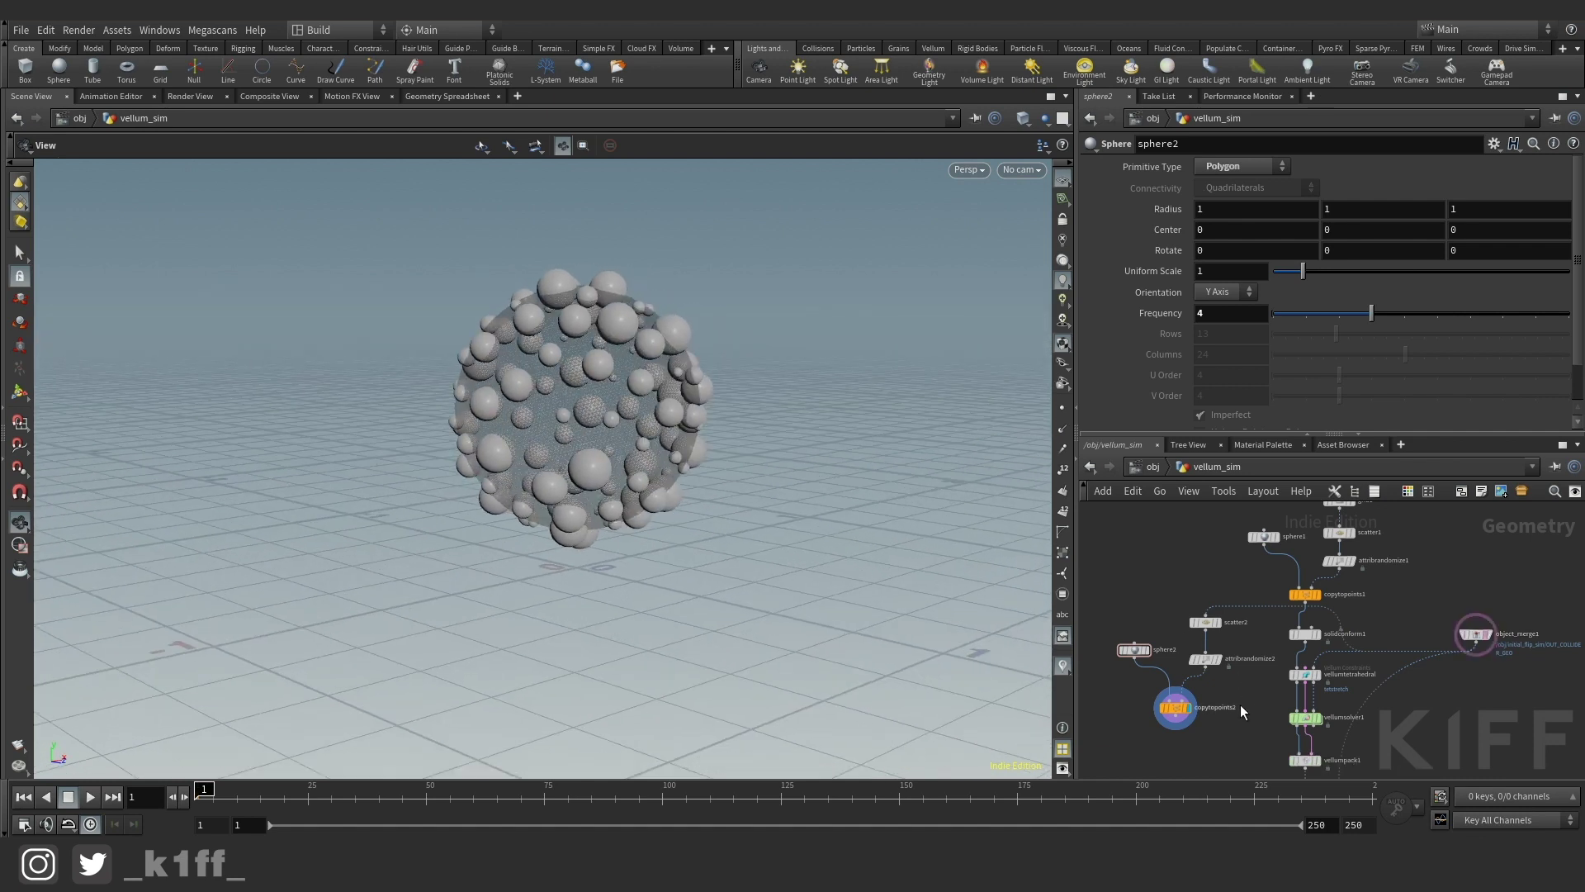
{"action": "middle_click_drag", "start_coordinate": [1240, 705], "coordinate": [1235, 672]}
{"action": "left_click_drag", "start_coordinate": [1171, 673], "coordinate": [1169, 720]}
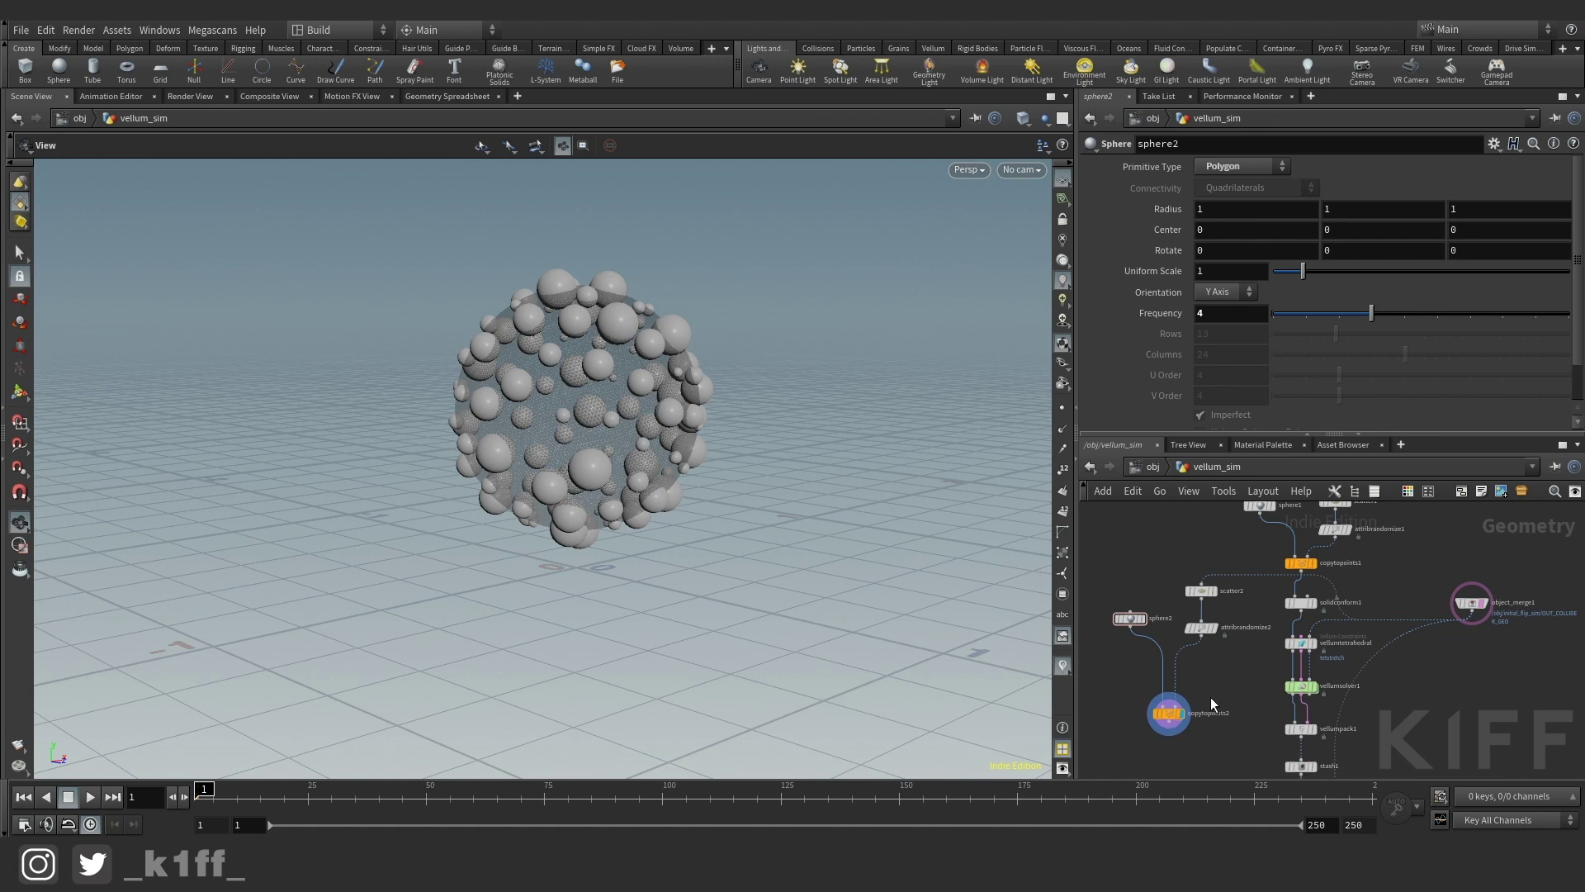
Step: Add a Normal node to the vellum_sim network
{"action": "key", "text": "Tab"}
{"action": "left_click", "coordinate": [1204, 628]}
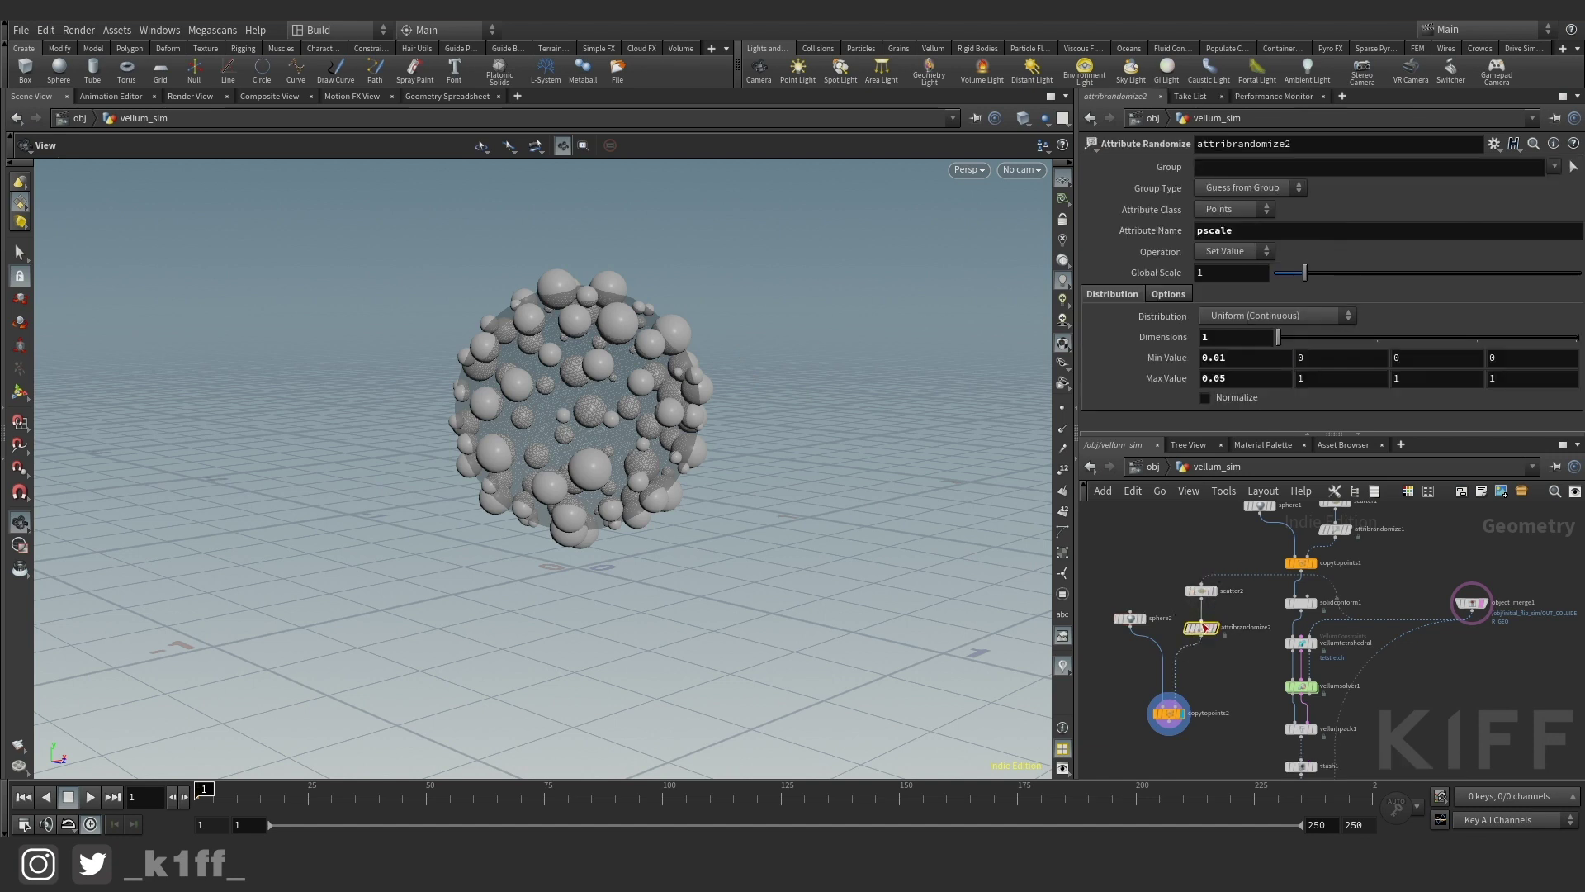
{"action": "key", "text": "Tab"}
{"action": "type", "text": "norm"}
{"action": "key", "text": "Return"}
{"action": "left_click", "coordinate": [1218, 680]}
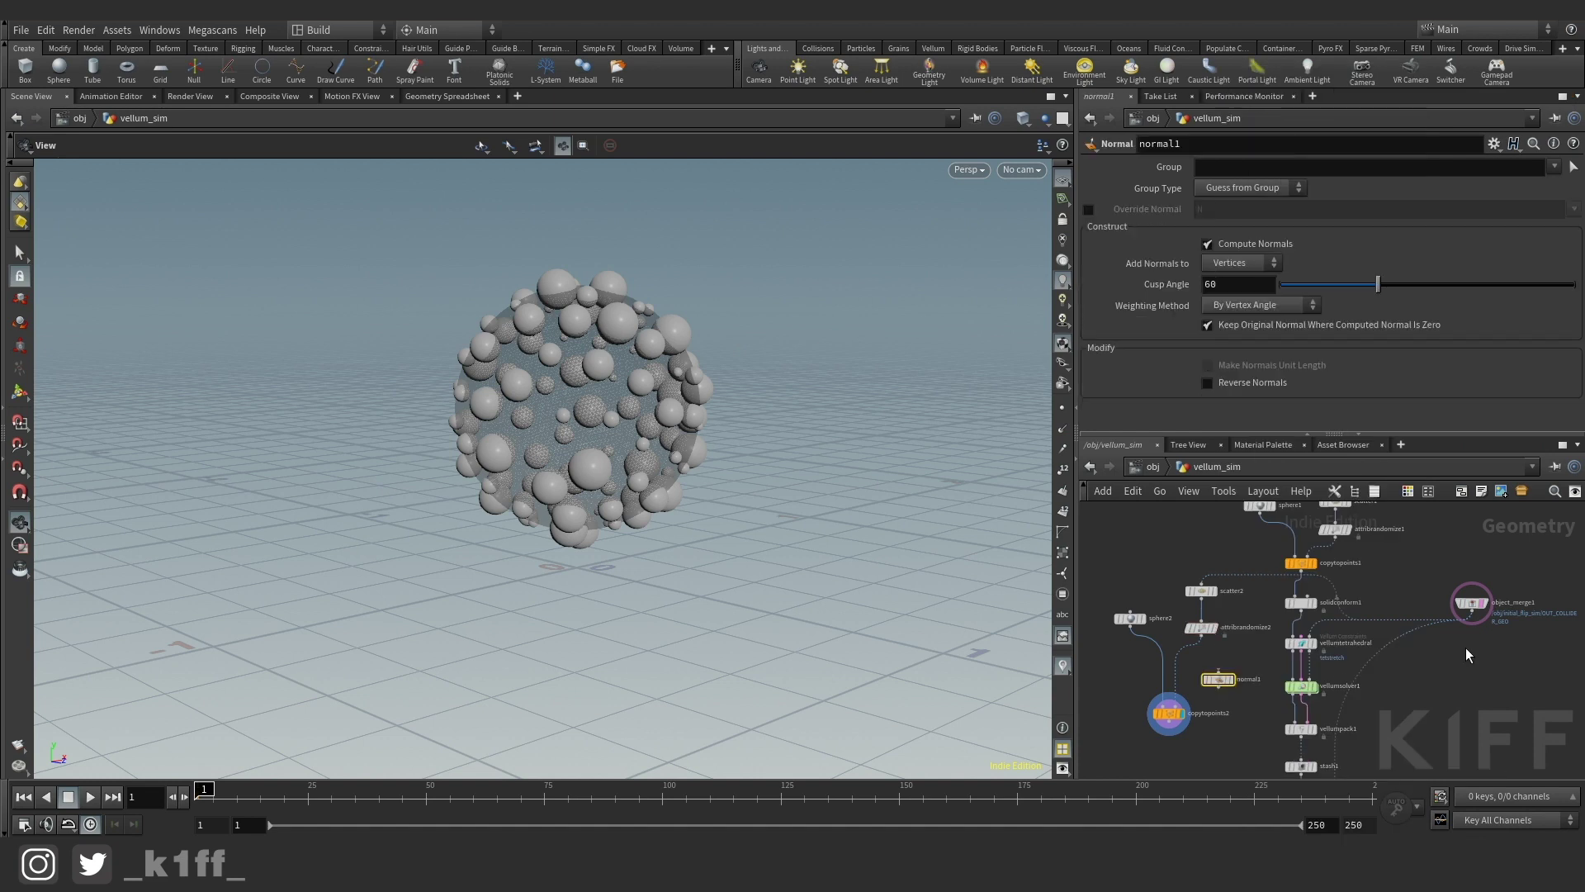
Step: Inspect object_merge1's attributes, connect the Normal node beneath it, display it, and add its normals to Points
{"action": "middle_click", "coordinate": [1474, 609]}
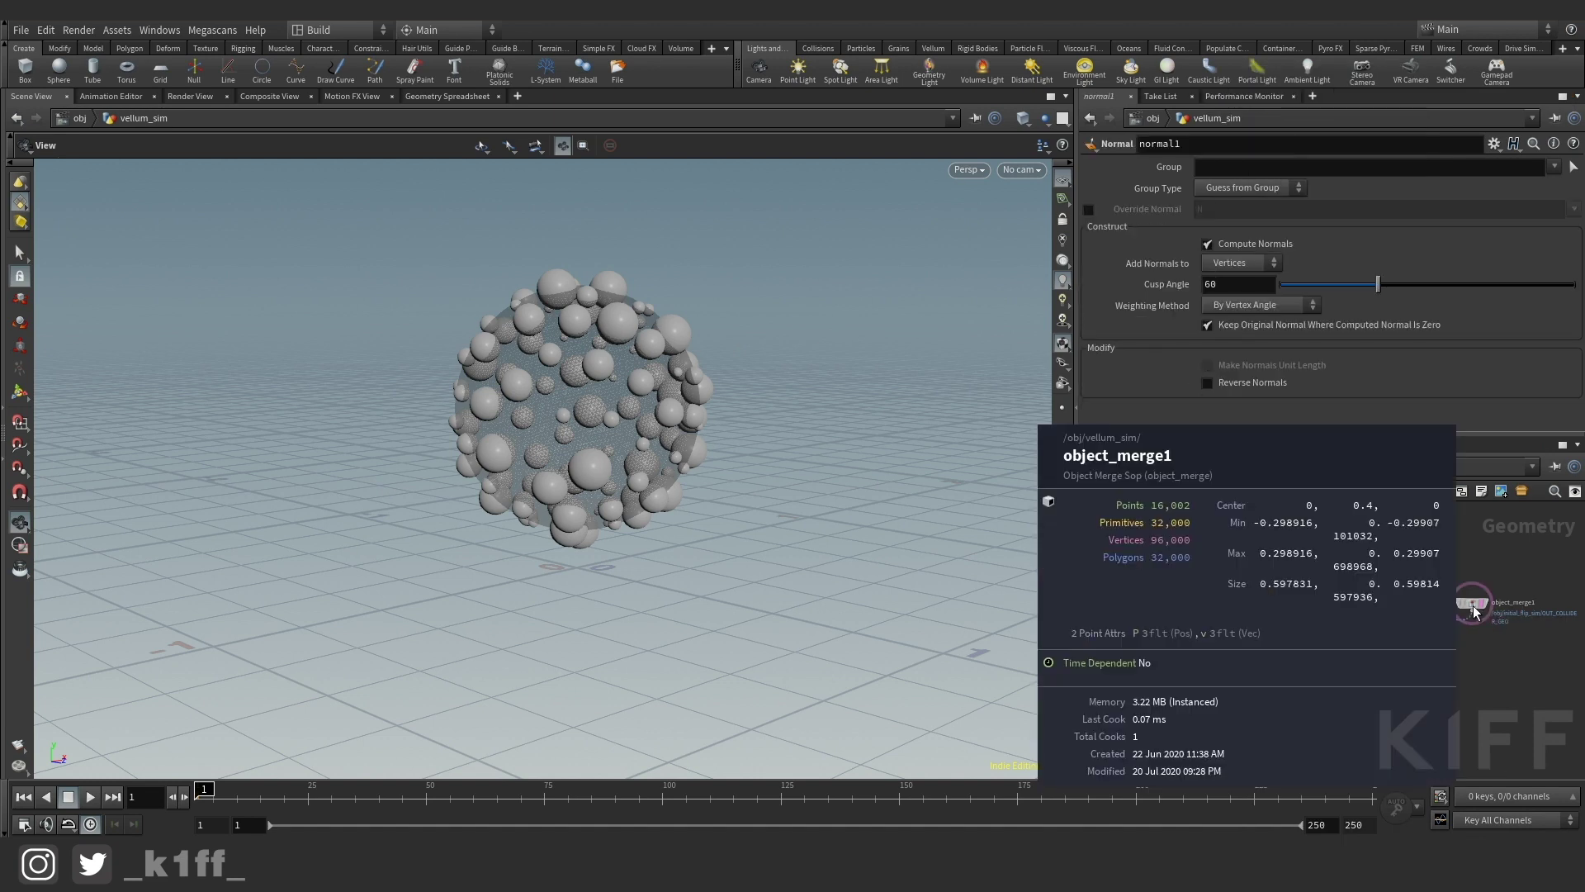
{"action": "left_click", "coordinate": [1228, 681]}
{"action": "left_click_drag", "start_coordinate": [1217, 683], "coordinate": [1517, 661]}
{"action": "left_click", "coordinate": [1272, 263]}
{"action": "left_click", "coordinate": [1255, 279]}
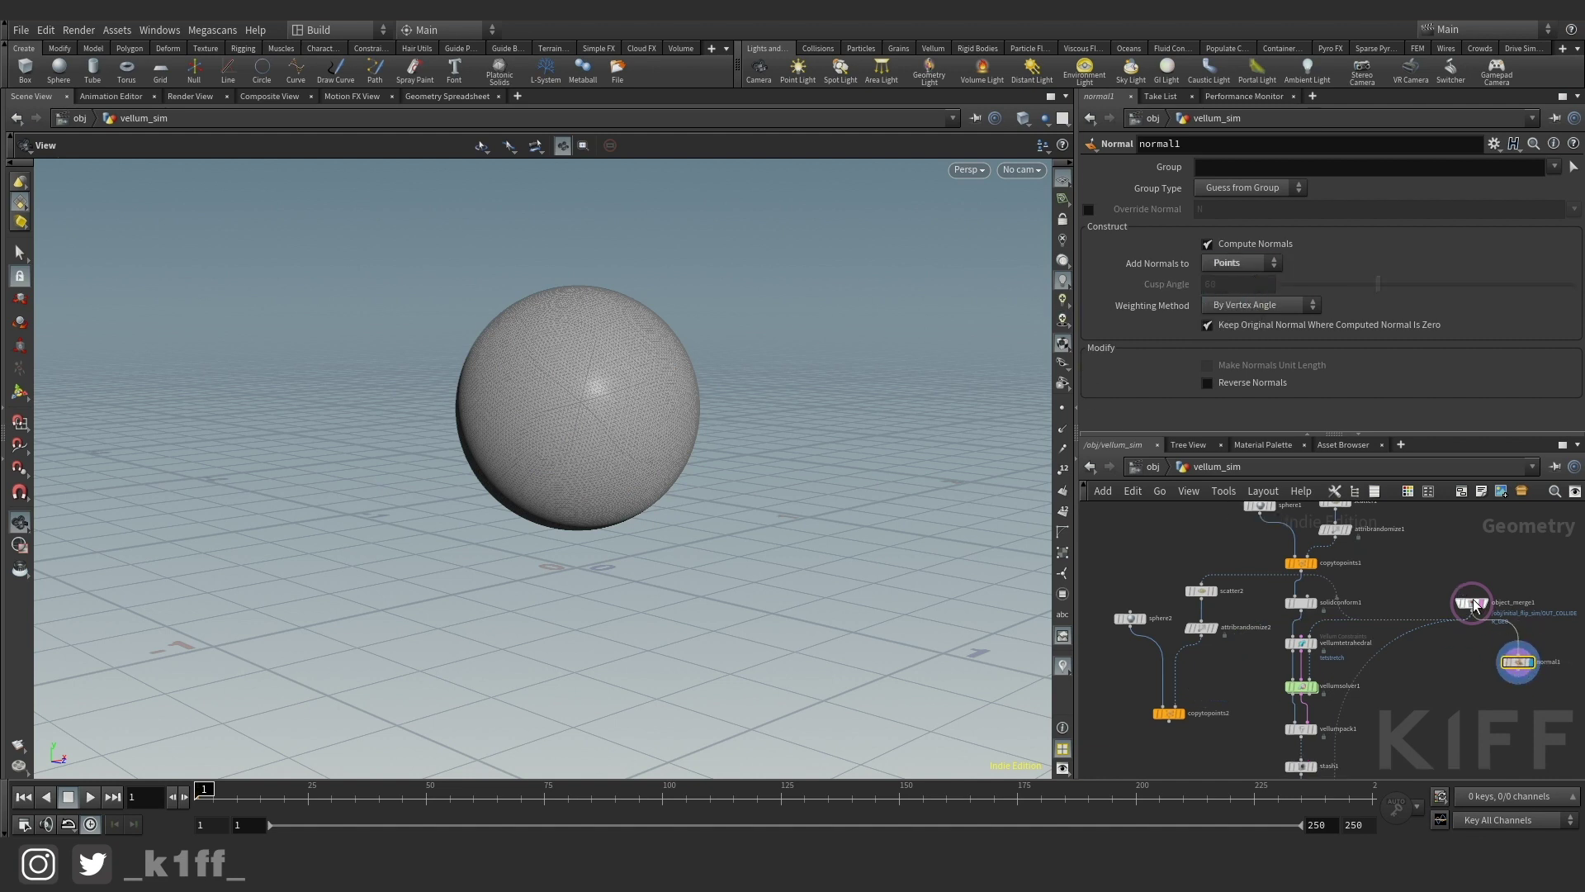
Step: Check the collision sphere's point normals in the viewport
{"action": "left_click", "coordinate": [1063, 428]}
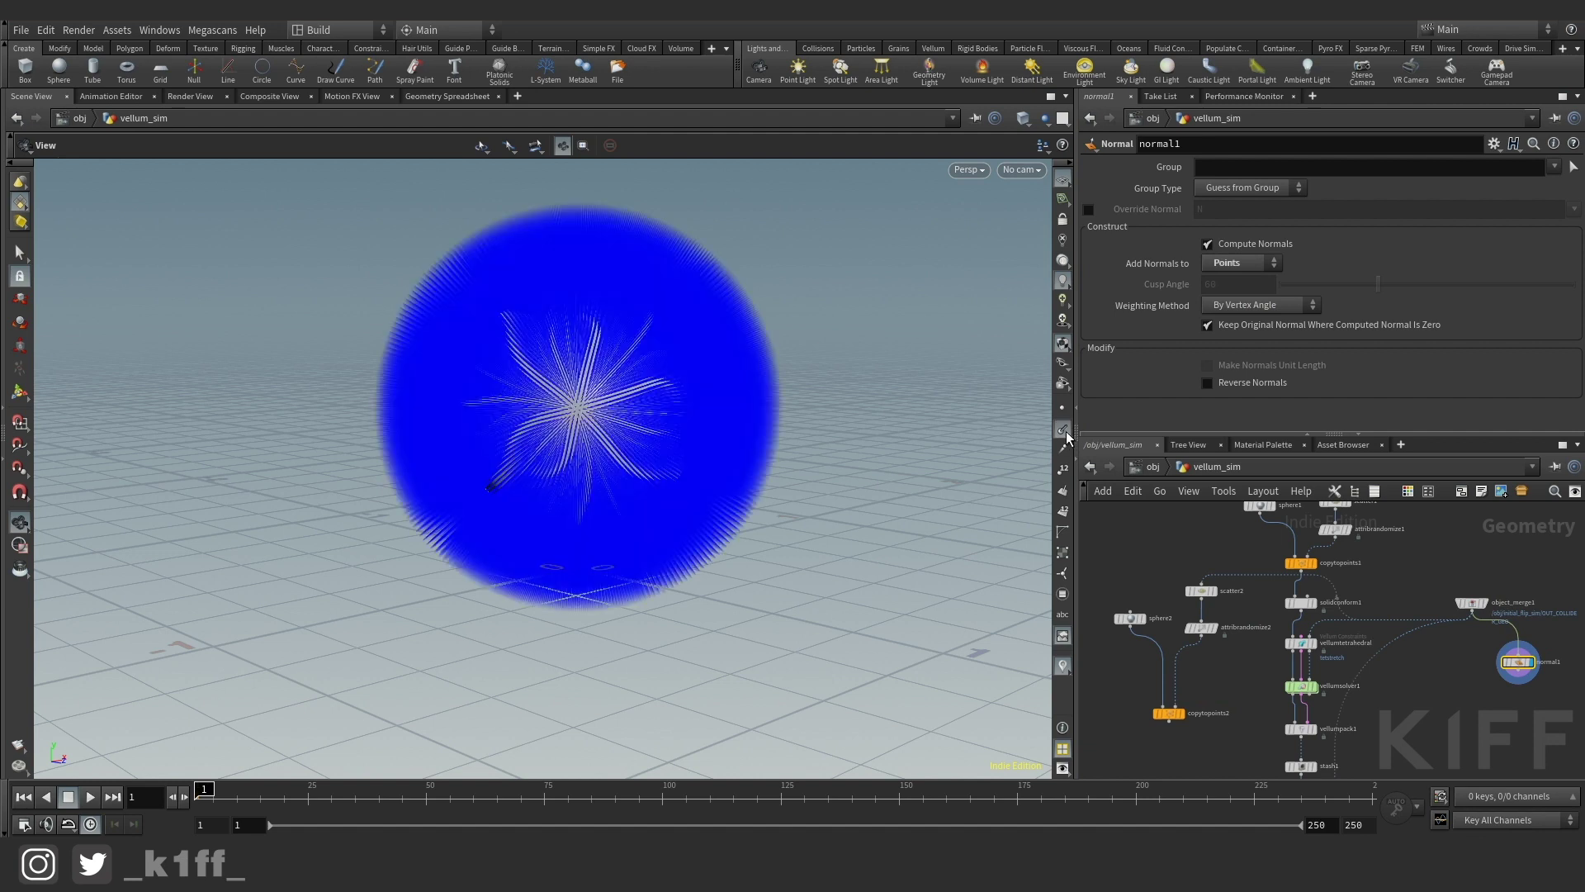
{"action": "mouse_move", "coordinate": [748, 386]}
{"action": "left_mouse_down"}
{"action": "mouse_move", "coordinate": [665, 446]}
{"action": "mouse_move", "coordinate": [1032, 455]}
{"action": "left_mouse_up"}
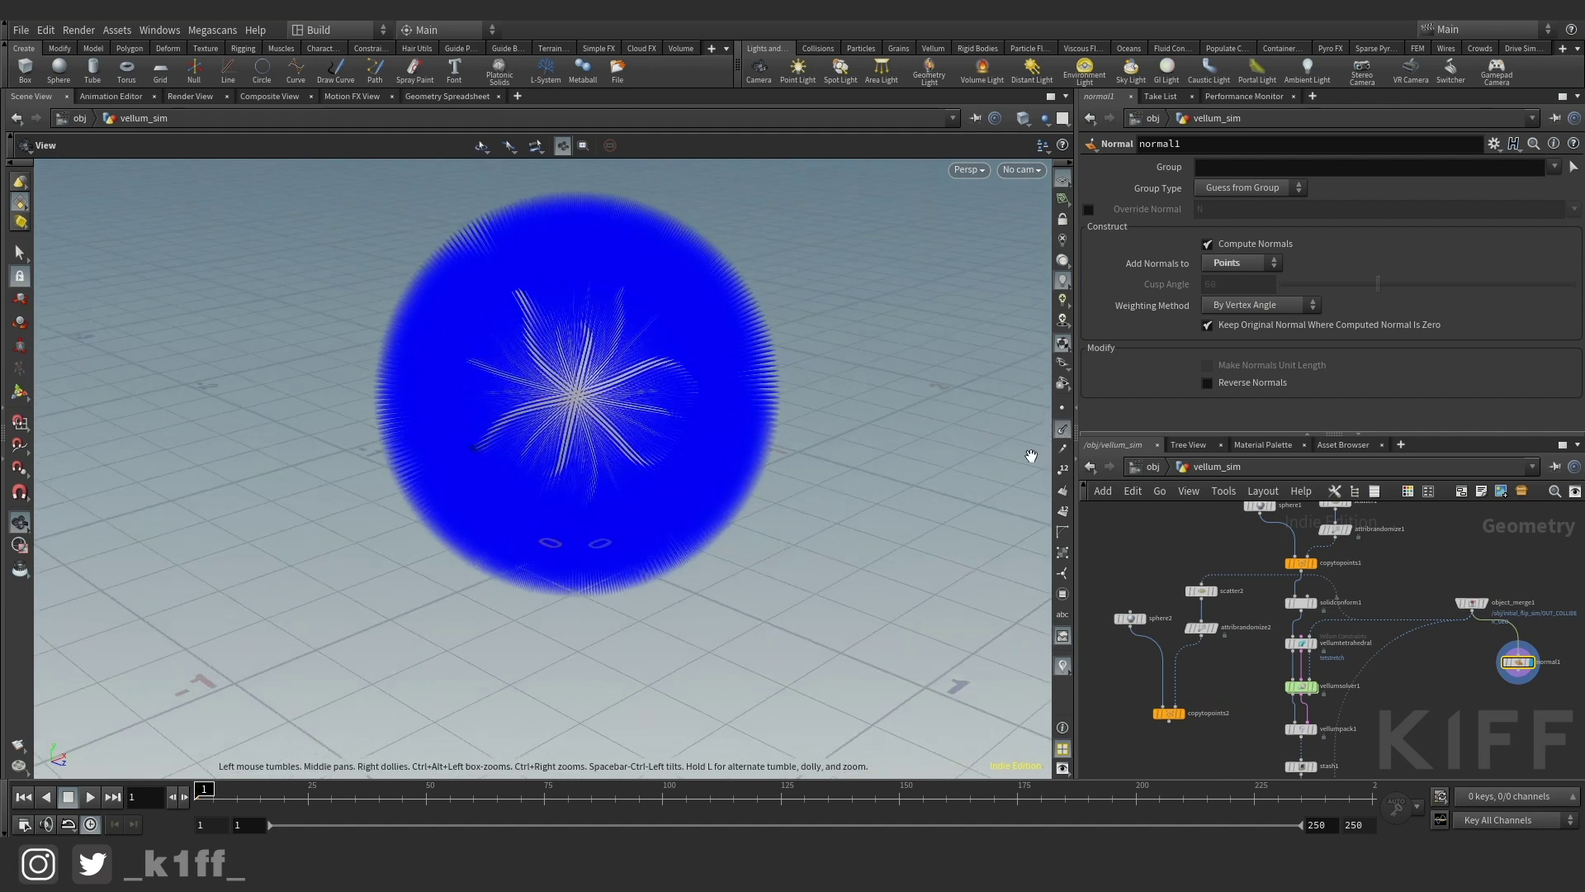
{"action": "left_click", "coordinate": [1062, 428]}
Step: Add an Attribute Transfer node with attribrandomize2 as the first input and normal1 as the attribute source
{"action": "key", "text": "Tab"}
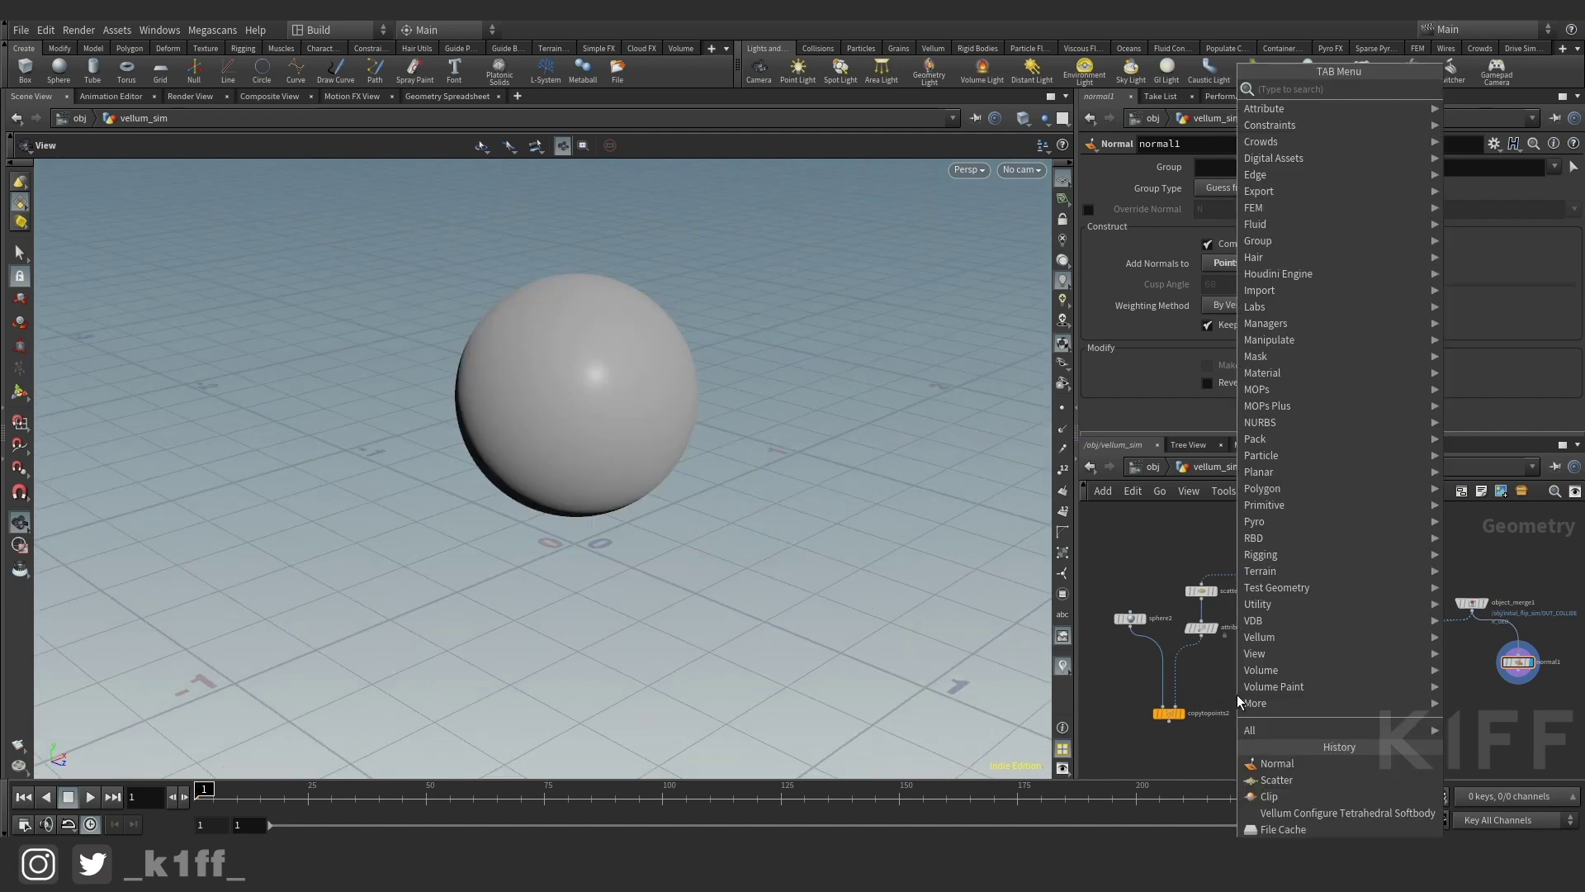
{"action": "type", "text": "attr"}
{"action": "key", "text": "Return"}
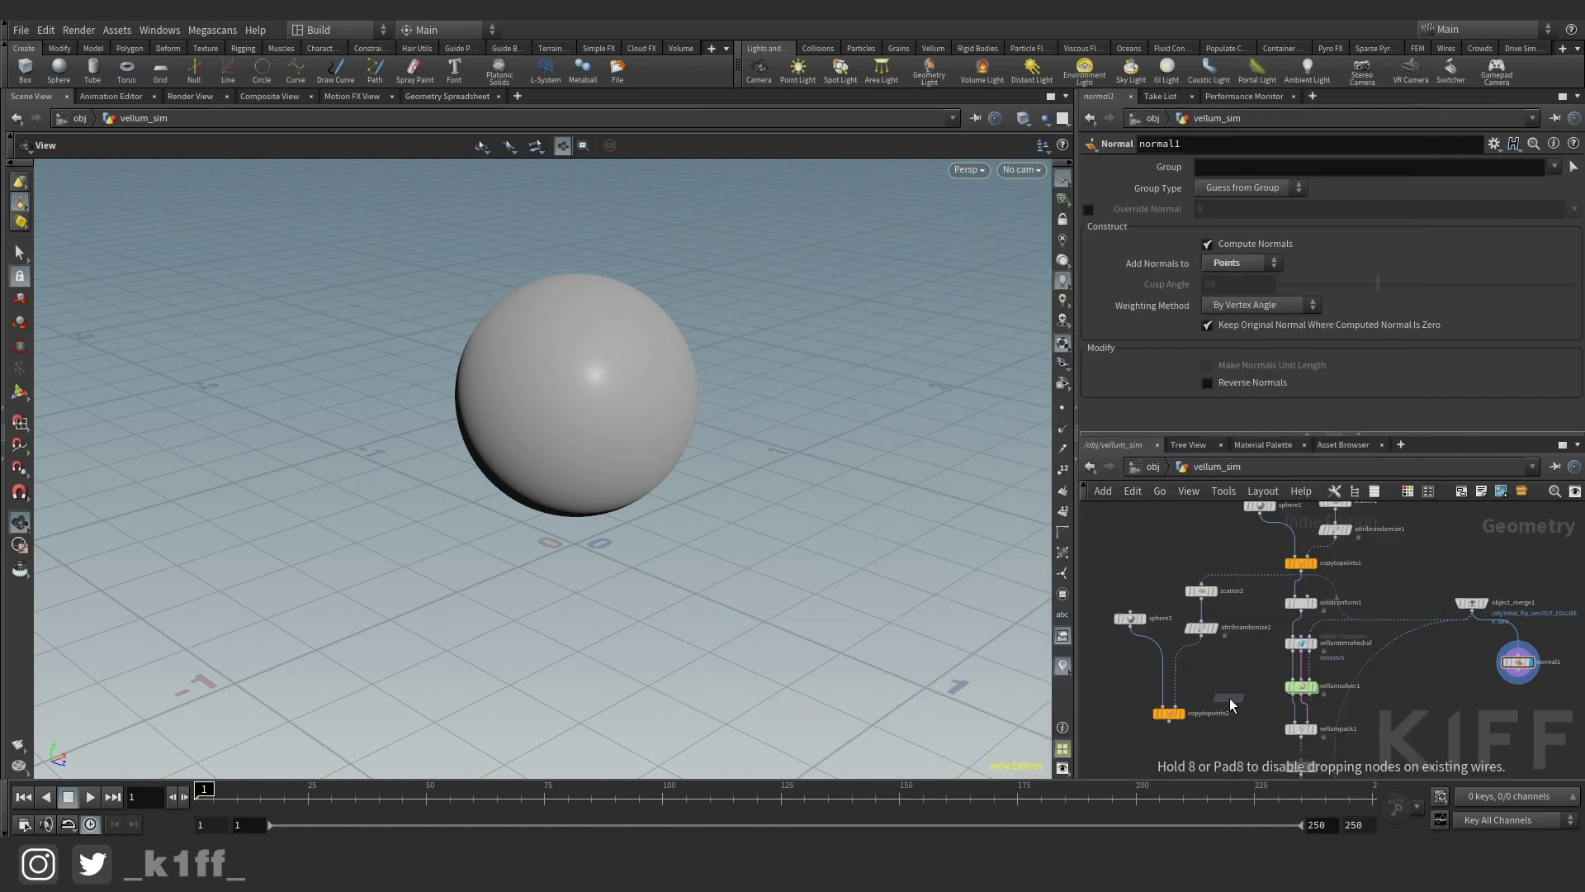
{"action": "left_click", "coordinate": [1213, 671]}
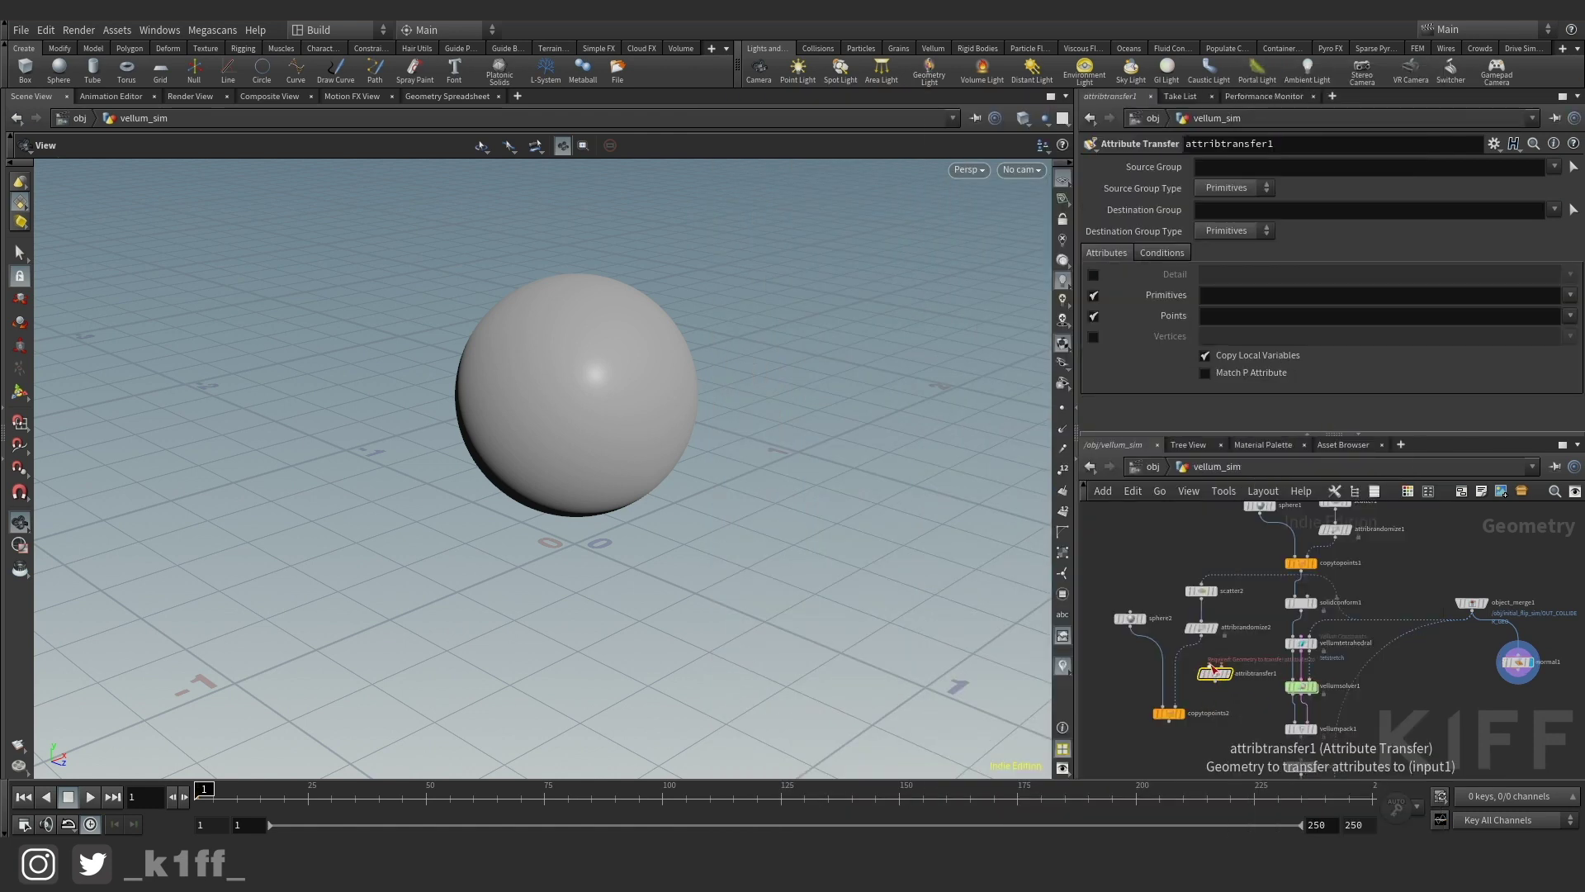
{"action": "left_click", "coordinate": [1215, 666]}
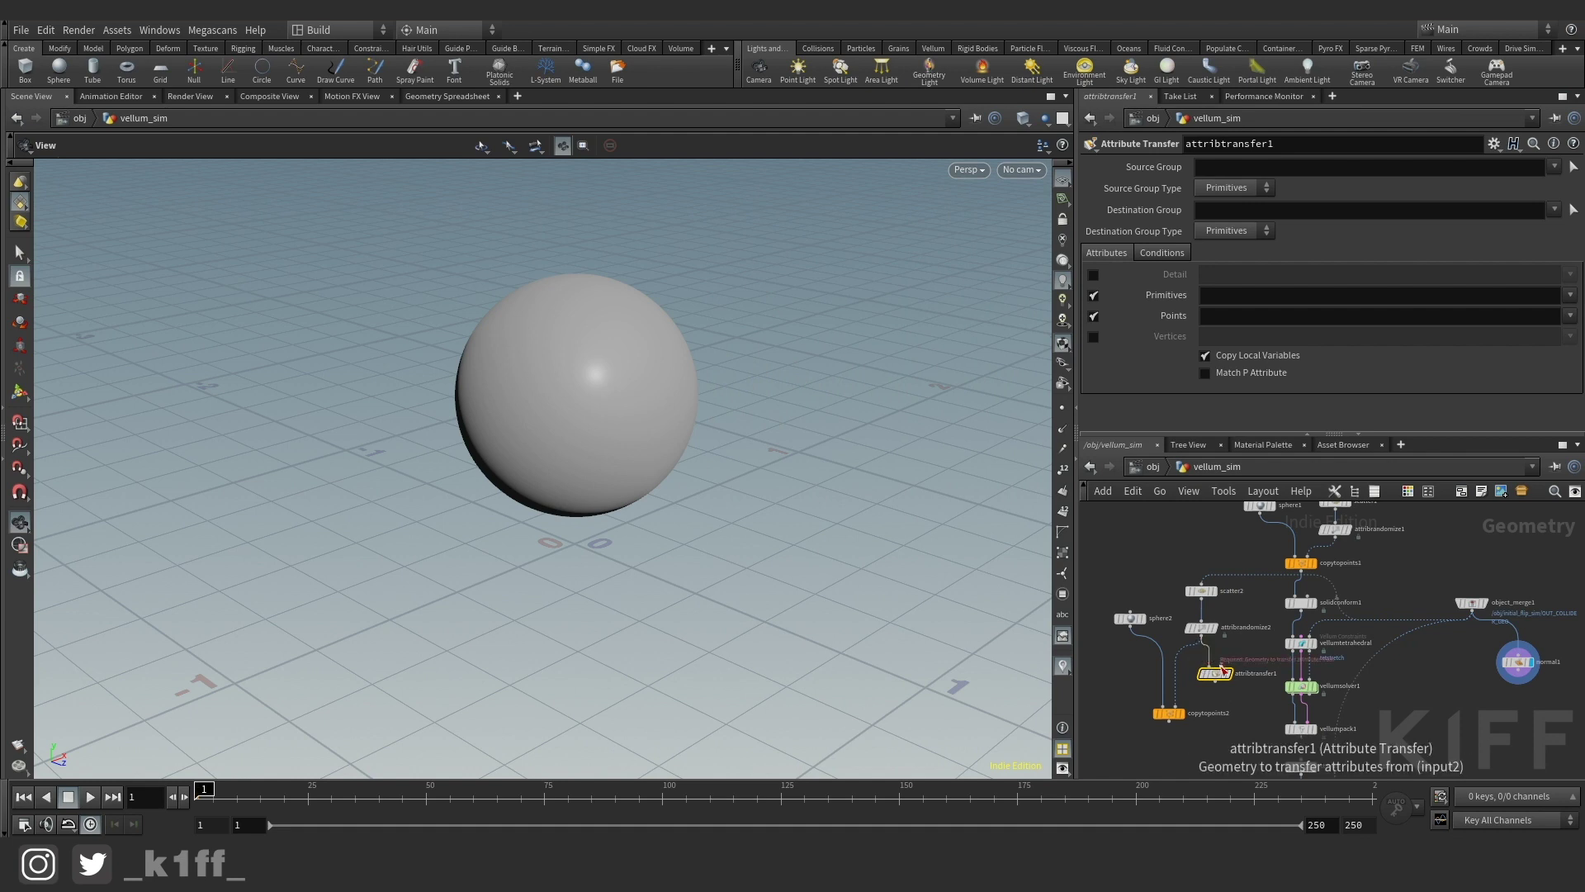
{"action": "left_click", "coordinate": [1494, 673]}
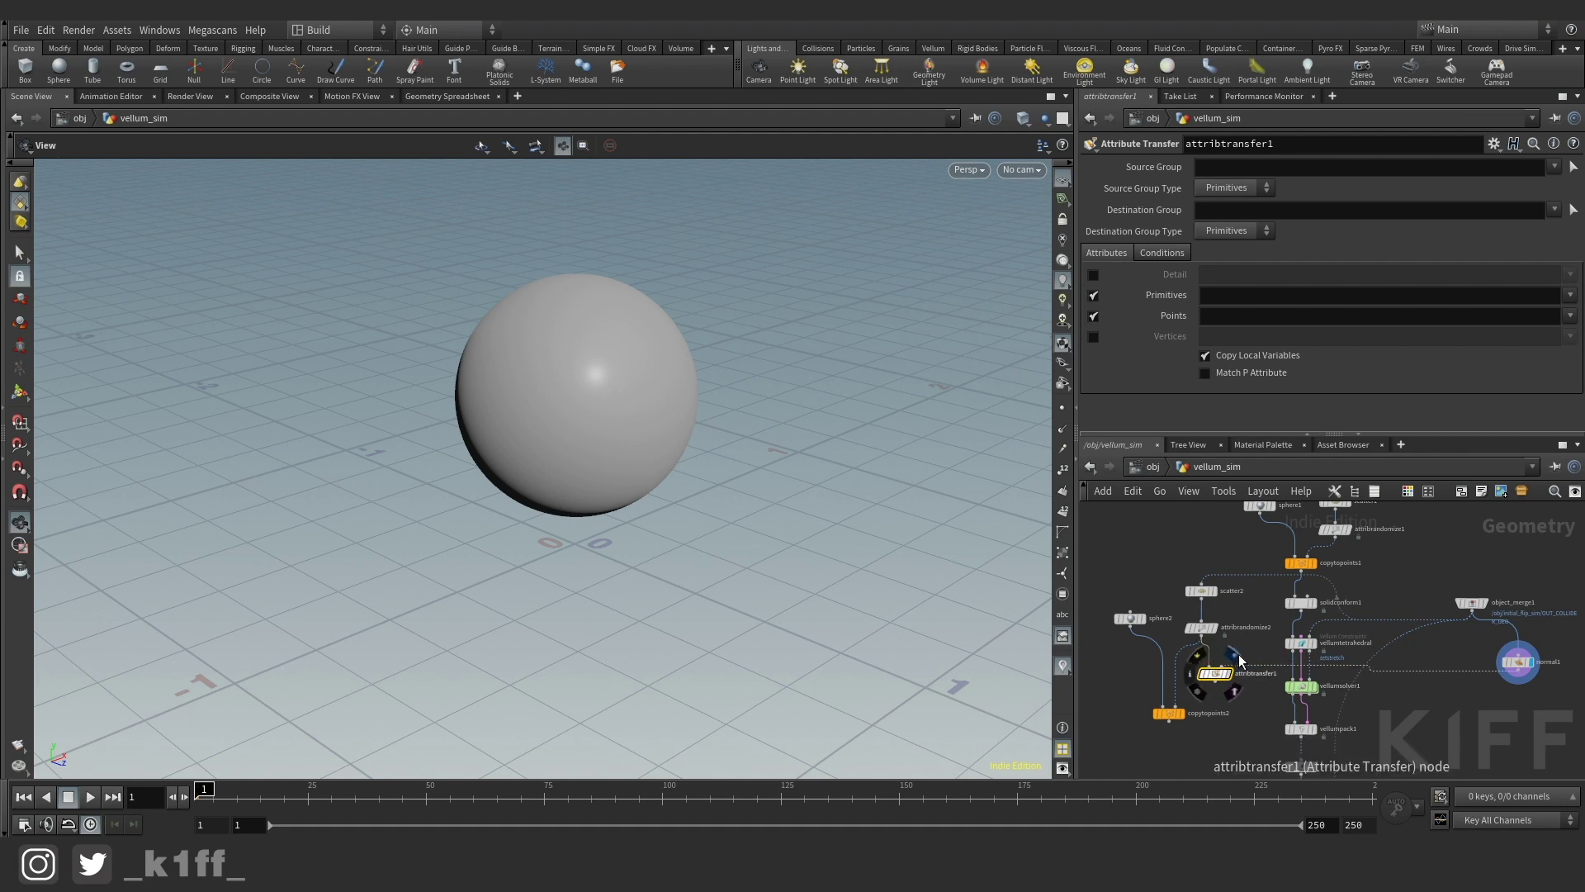
Step: Turn off primitive attributes, transfer only the point attribute N, and check the resulting normals on the scattered points
{"action": "left_click", "coordinate": [1228, 673]}
{"action": "left_click", "coordinate": [1094, 295]}
{"action": "left_click", "coordinate": [1264, 320]}
{"action": "type", "text": "N"}
{"action": "key", "text": "Return"}
{"action": "left_click", "coordinate": [1060, 427]}
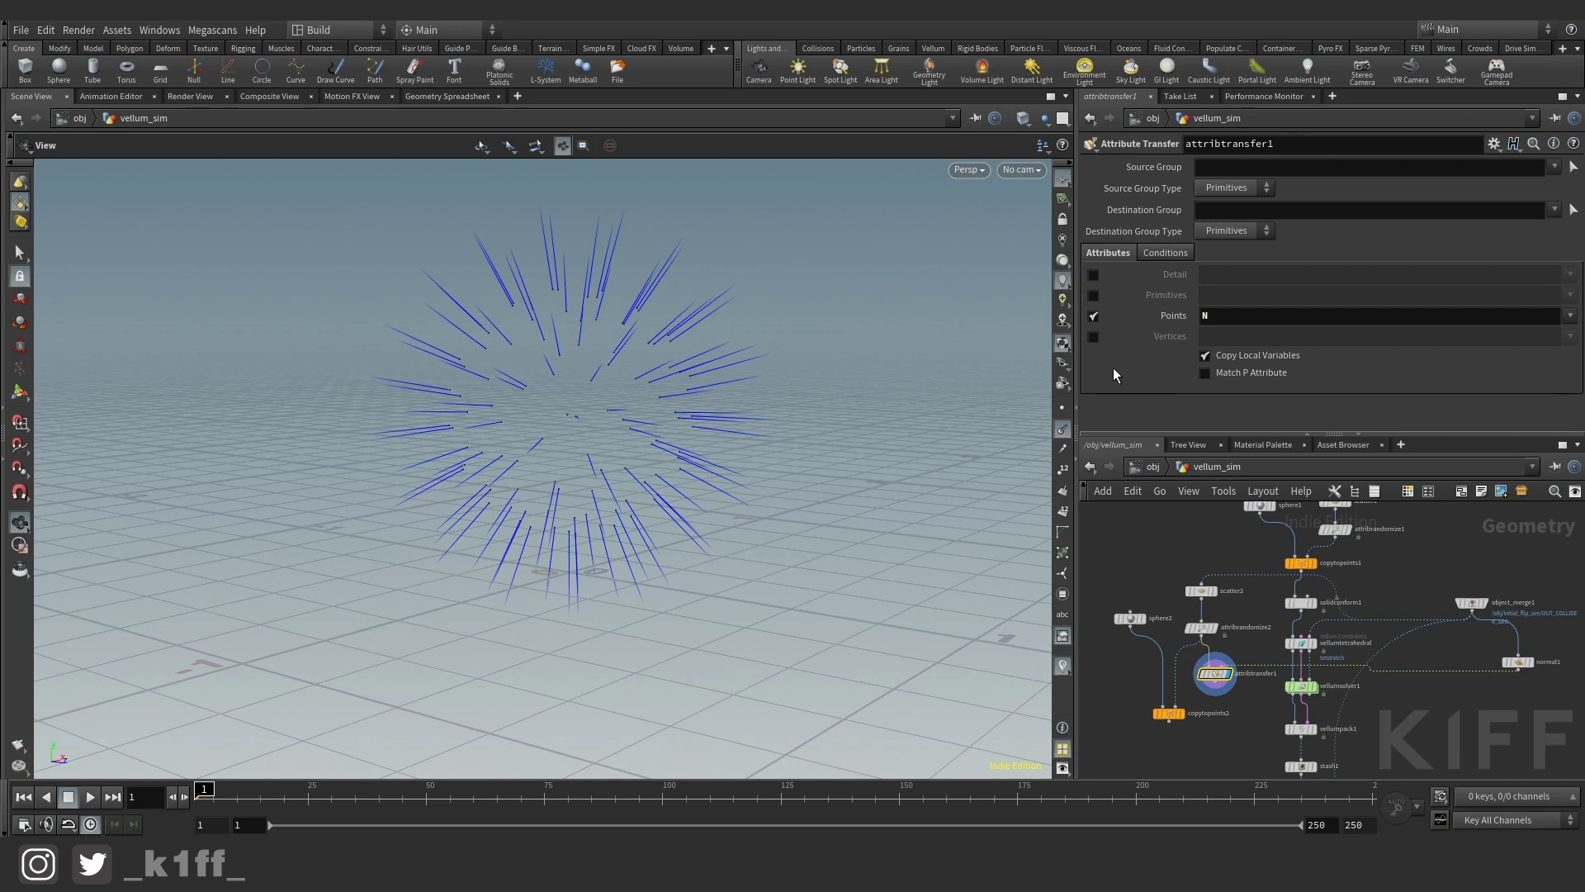
{"action": "left_click", "coordinate": [1062, 431]}
Step: Wire attribtransfer1 into copytopoints2's target input and display the copied spheres over the templated object_merge1
{"action": "left_click_drag", "start_coordinate": [1216, 682], "coordinate": [1175, 706]}
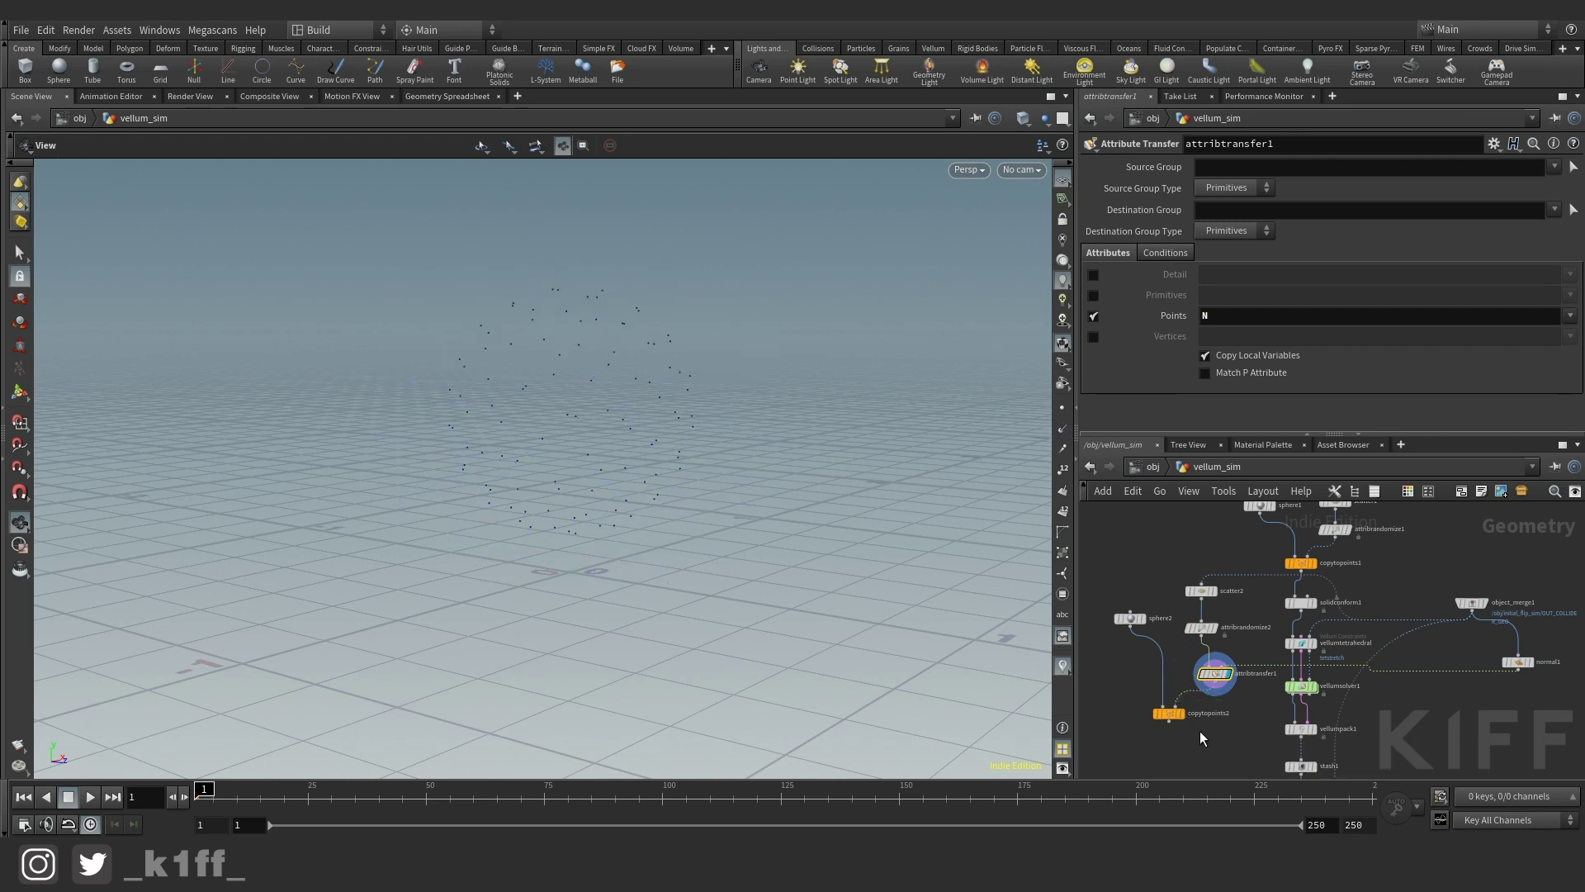
{"action": "middle_click_drag", "start_coordinate": [1200, 730], "coordinate": [1198, 673]}
{"action": "left_click_drag", "start_coordinate": [1165, 659], "coordinate": [1169, 697]}
{"action": "left_click", "coordinate": [1183, 691]}
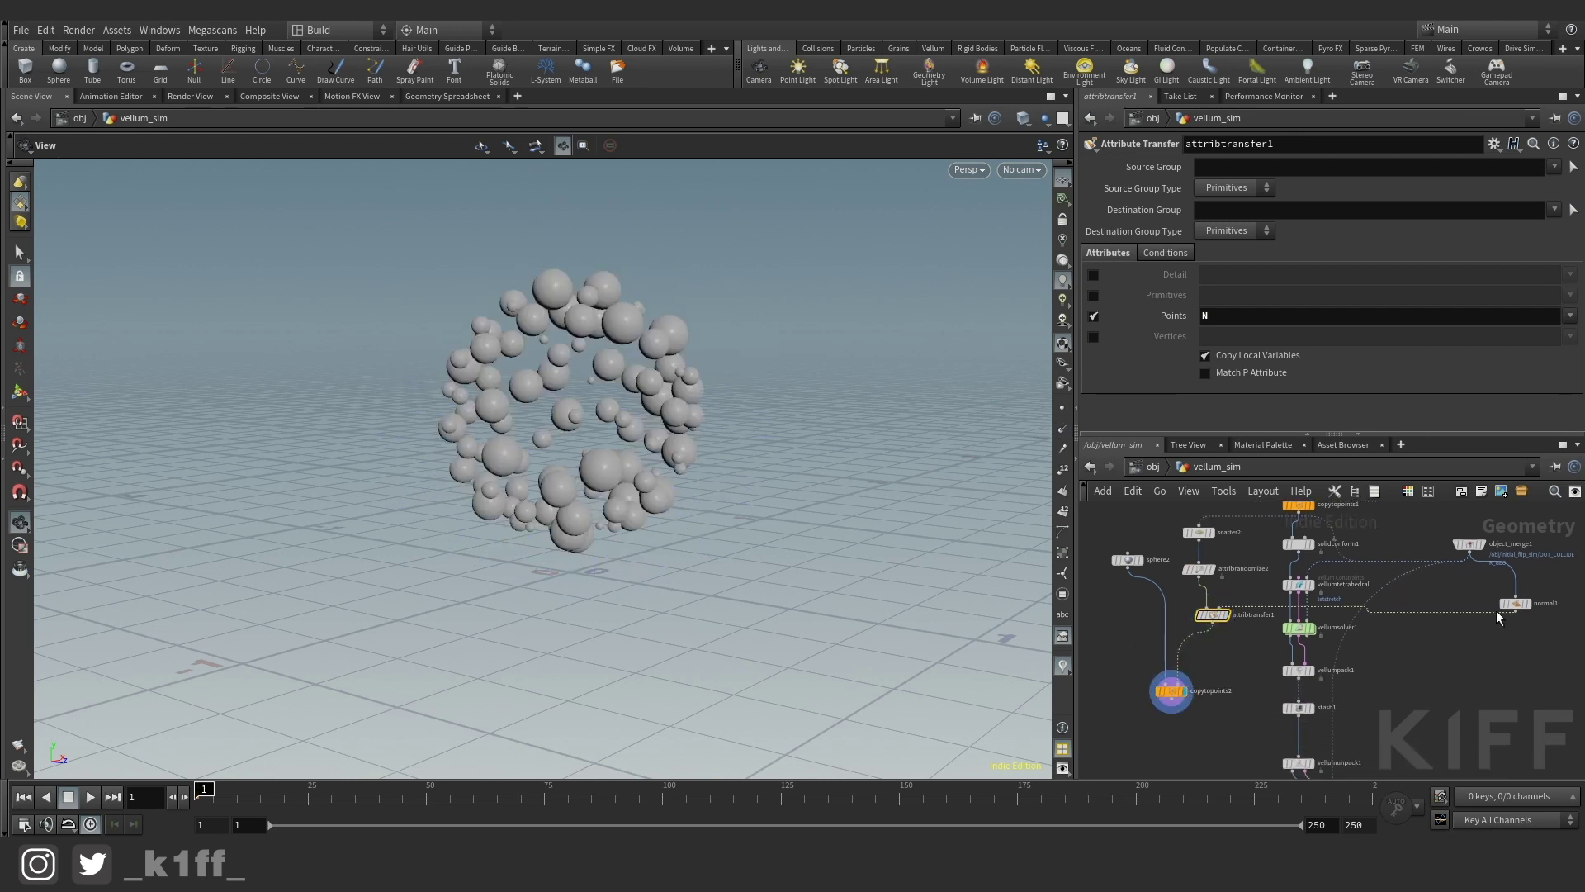
{"action": "left_click", "coordinate": [1488, 563]}
{"action": "mouse_move", "coordinate": [860, 429]}
{"action": "left_mouse_down"}
{"action": "mouse_move", "coordinate": [891, 462]}
{"action": "mouse_move", "coordinate": [890, 426]}
{"action": "left_mouse_up"}
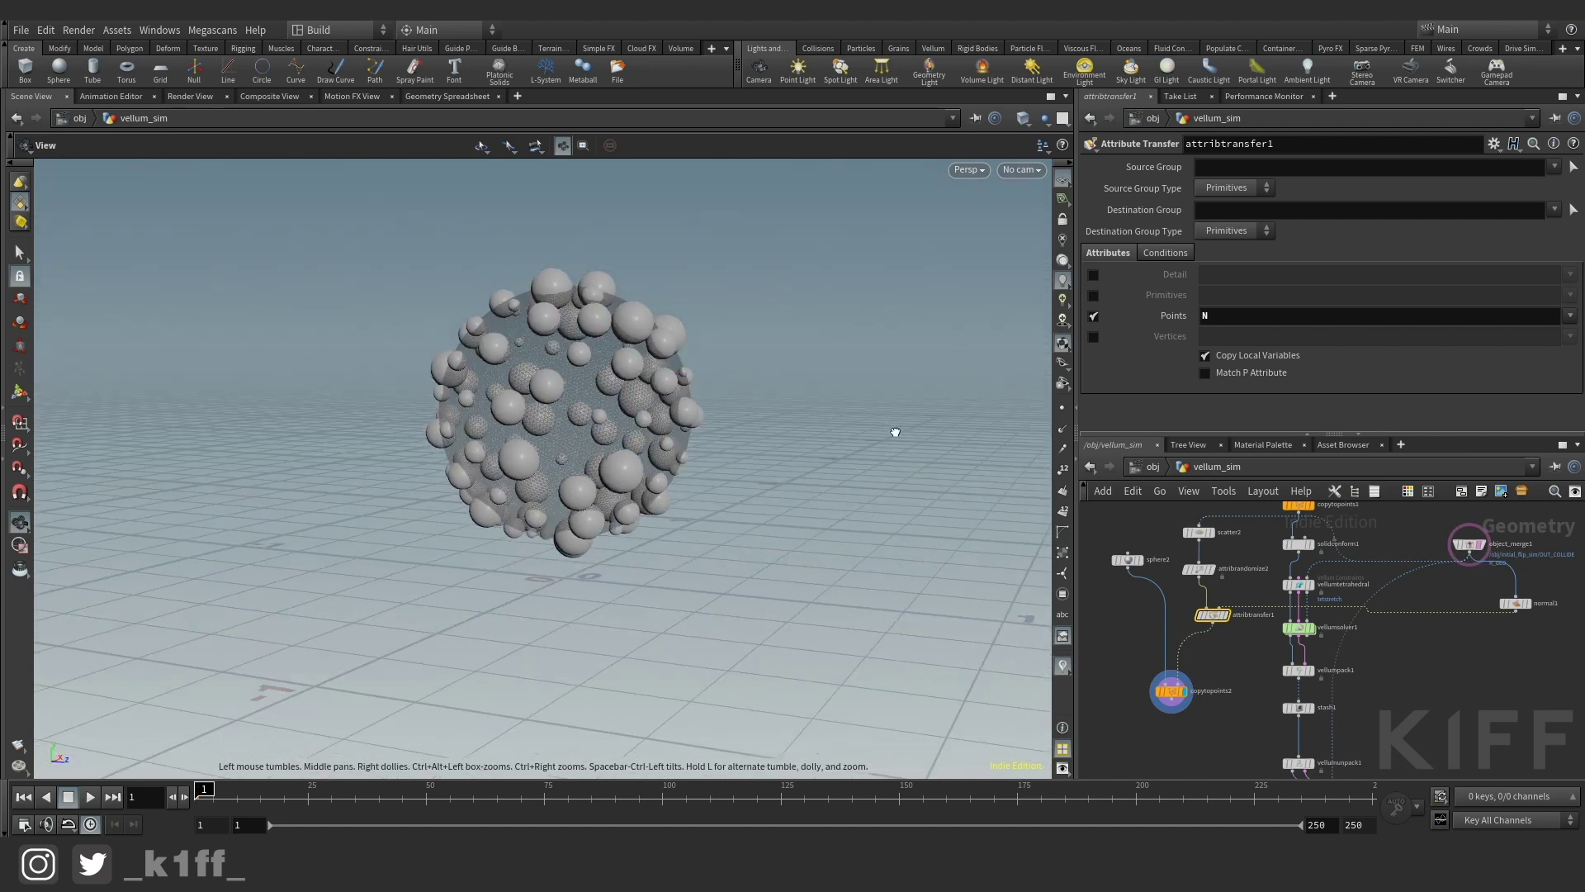
Step: Insert a Point VOP between attribtransfer1 and copytopoints2
{"action": "key", "text": "Tab"}
{"action": "type", "text": "point vop"}
{"action": "key", "text": "Return"}
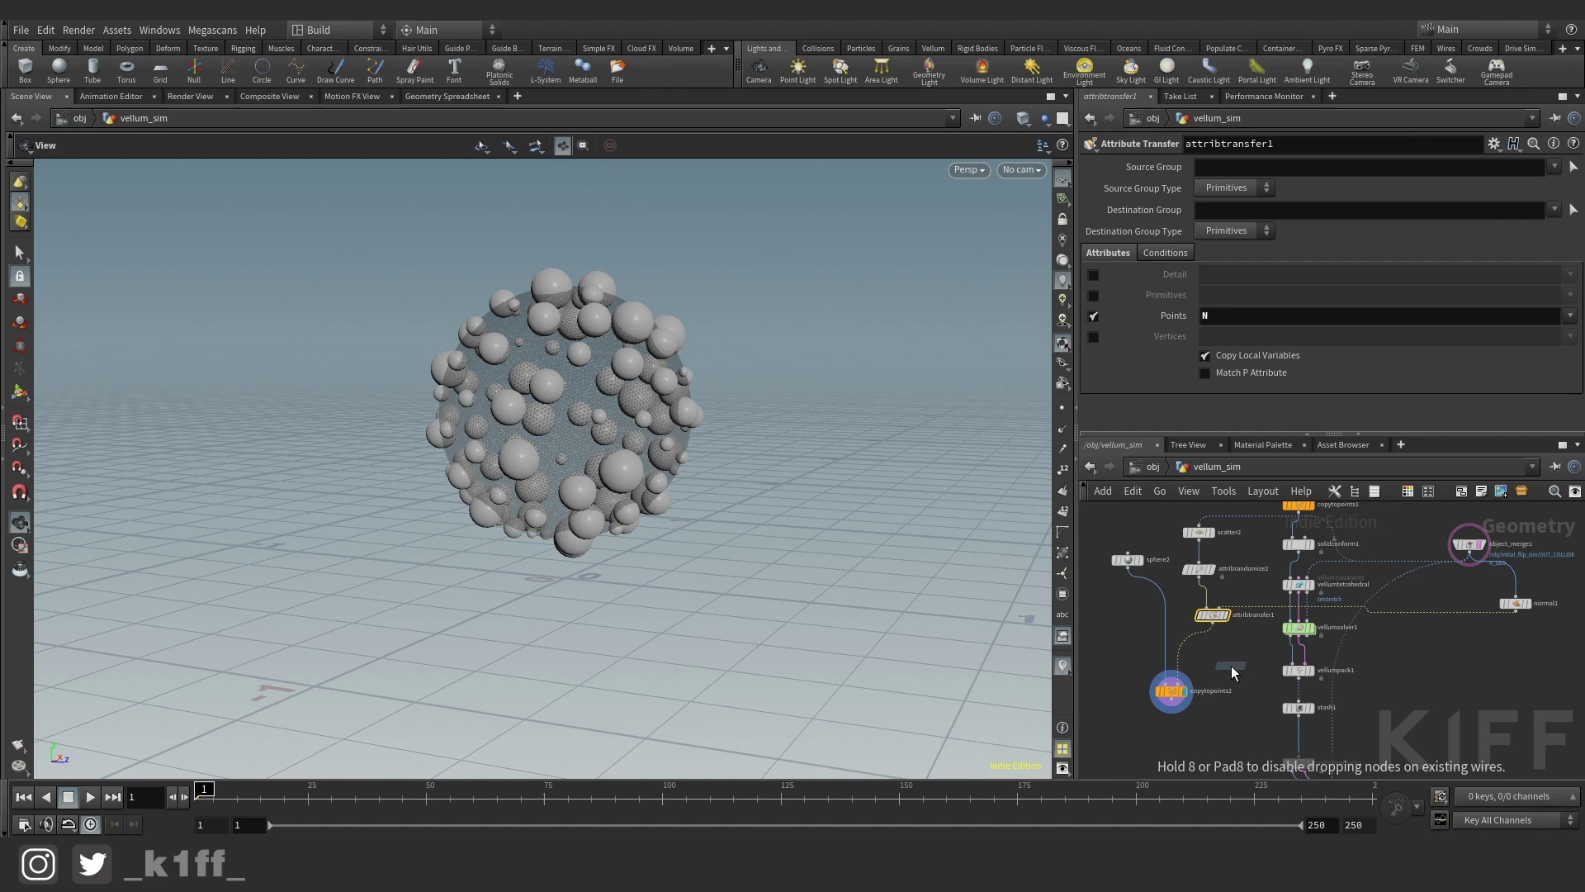
{"action": "left_click", "coordinate": [1207, 659]}
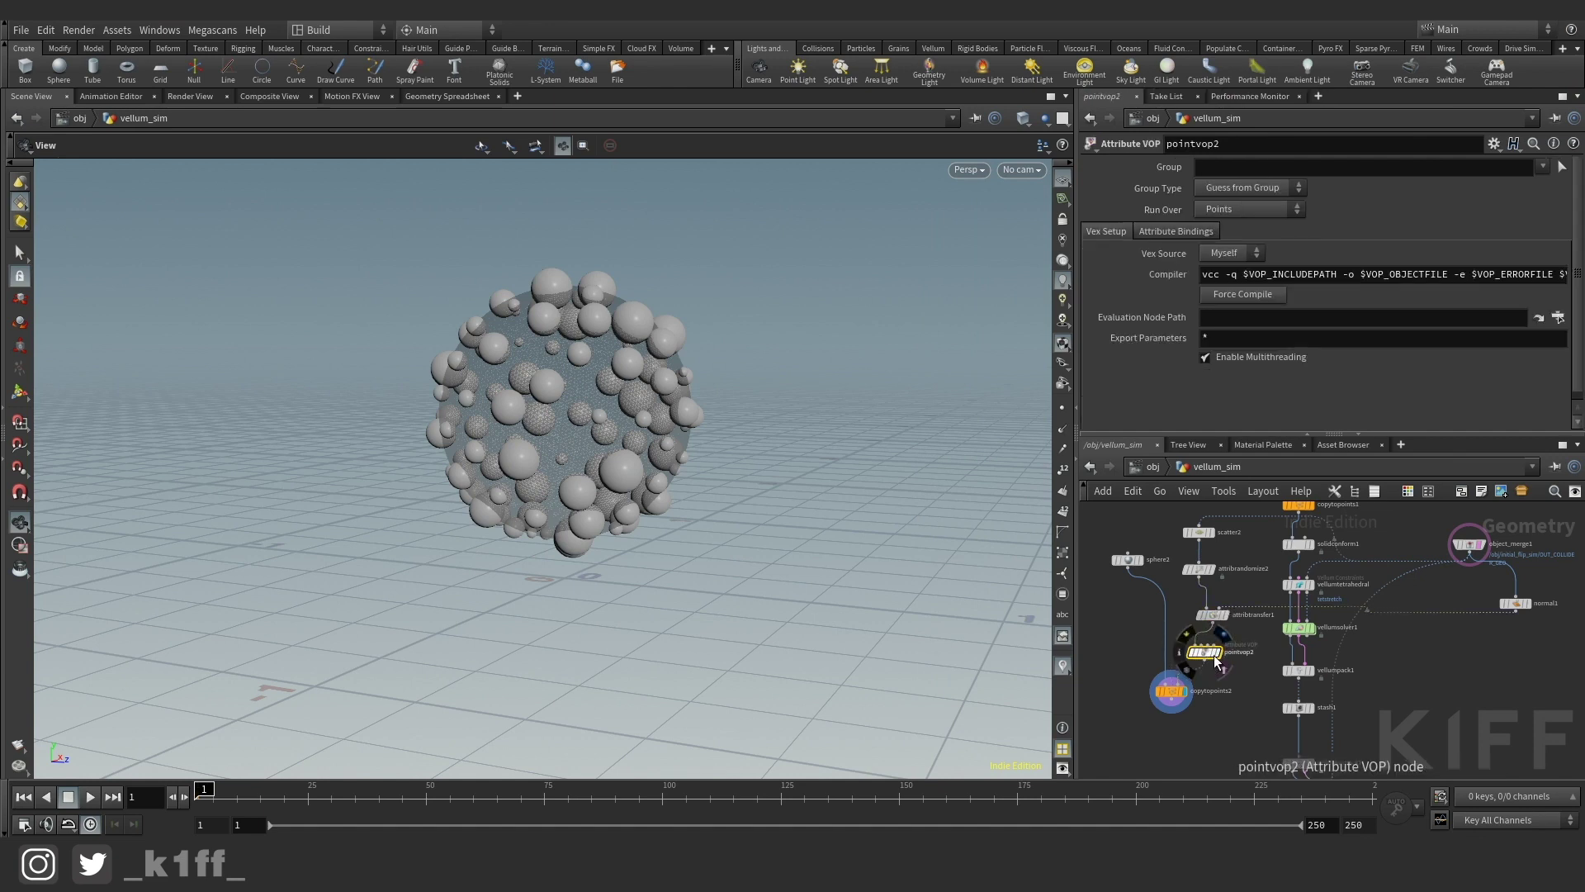
Step: Inside the Point VOP, add a Bind node above the global parameters and name its parameter pscale
{"action": "double_click", "coordinate": [1207, 657]}
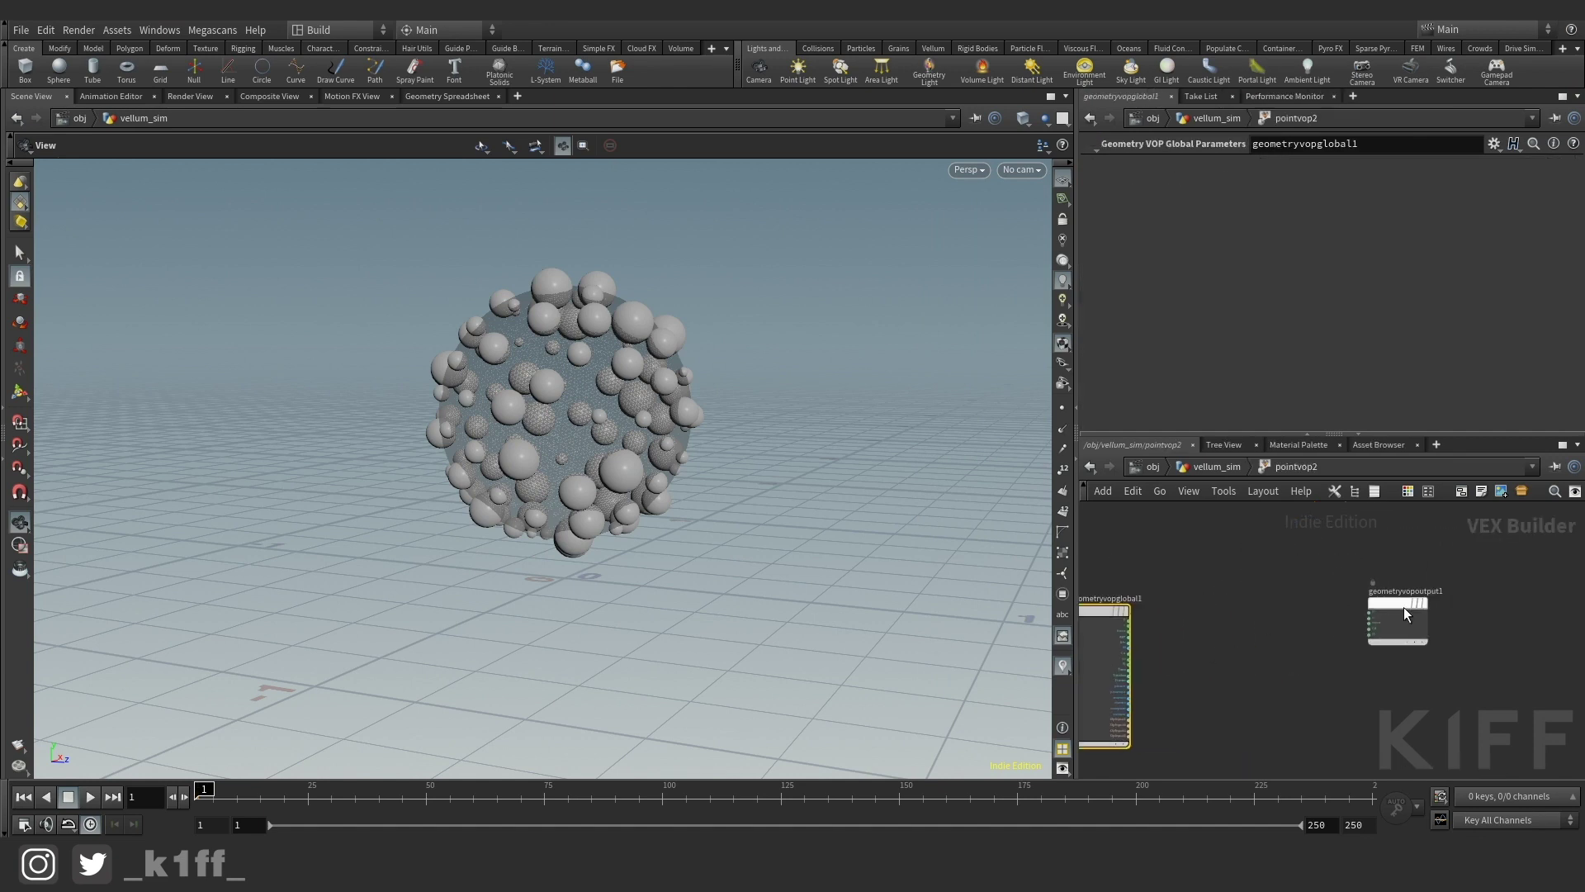
{"action": "key", "text": "Tab"}
{"action": "type", "text": "bind"}
{"action": "key", "text": "Return"}
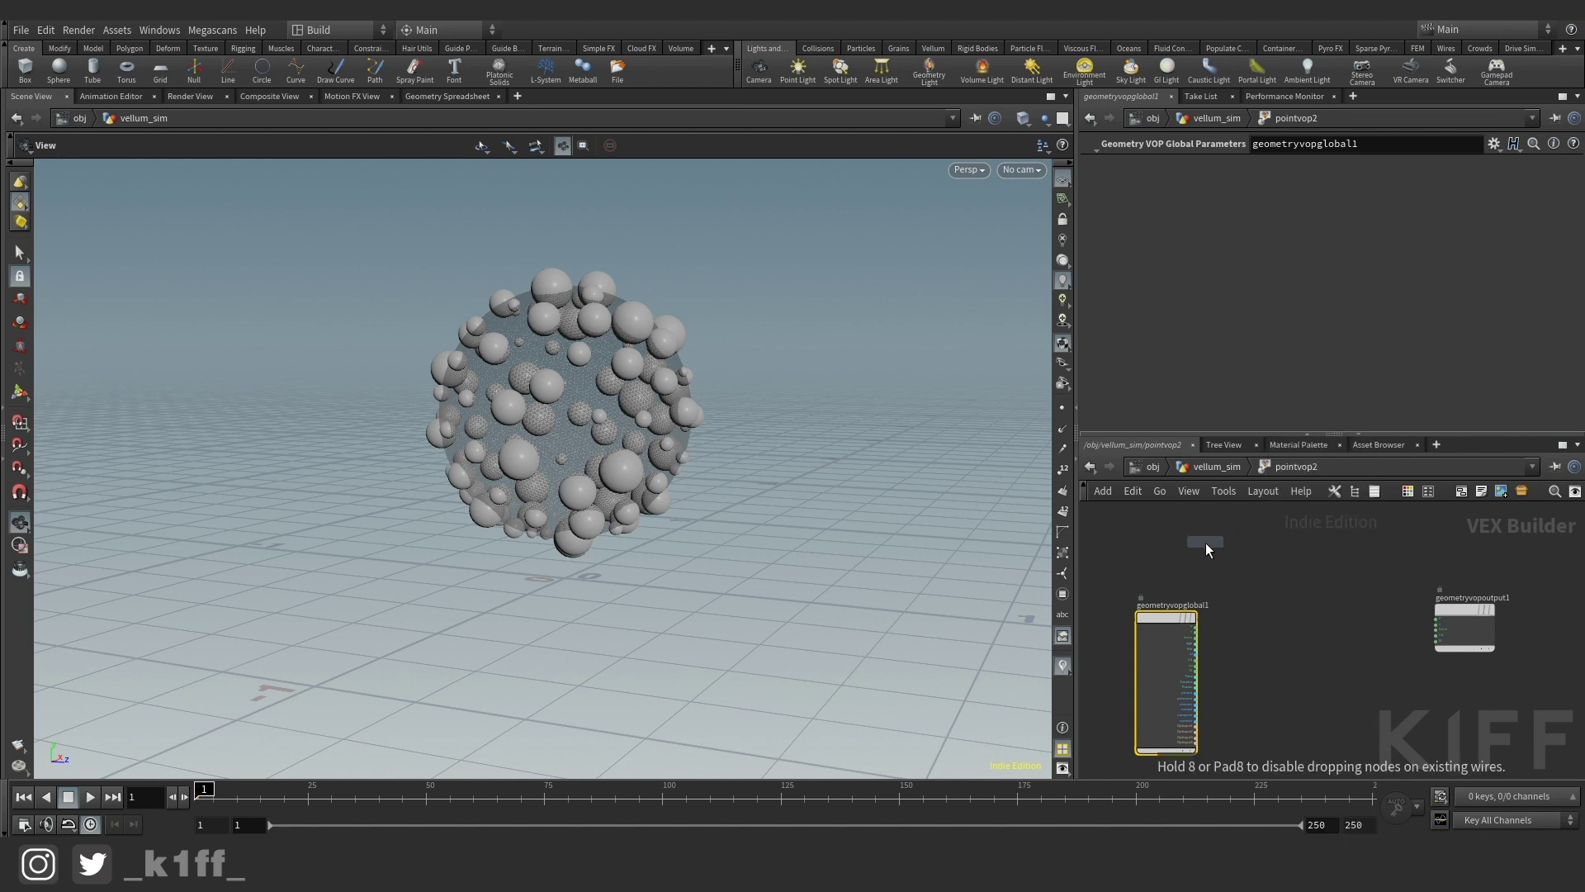
{"action": "left_click", "coordinate": [1190, 555]}
{"action": "left_click_drag", "start_coordinate": [1190, 554], "coordinate": [1174, 552]}
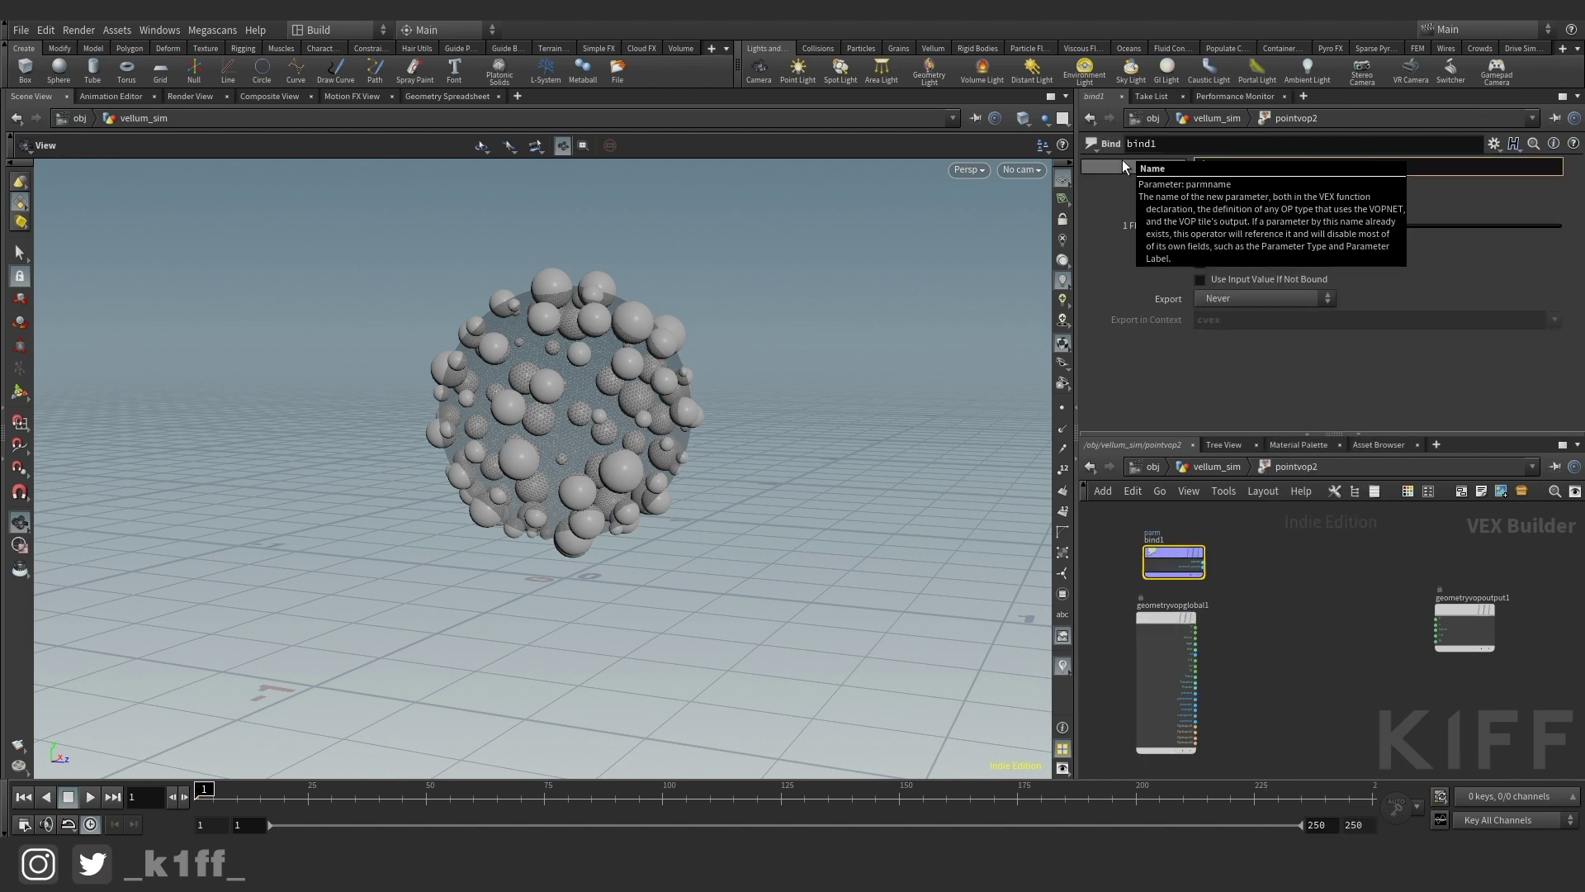
{"action": "type", "text": "pscale"}
{"action": "key", "text": "Return"}
Step: Add a Displace Along Normal node between the global parameters and the geometry output
{"action": "middle_click_drag", "start_coordinate": [1316, 612], "coordinate": [1301, 596]}
{"action": "key", "text": "Tab"}
{"action": "type", "text": "disp"}
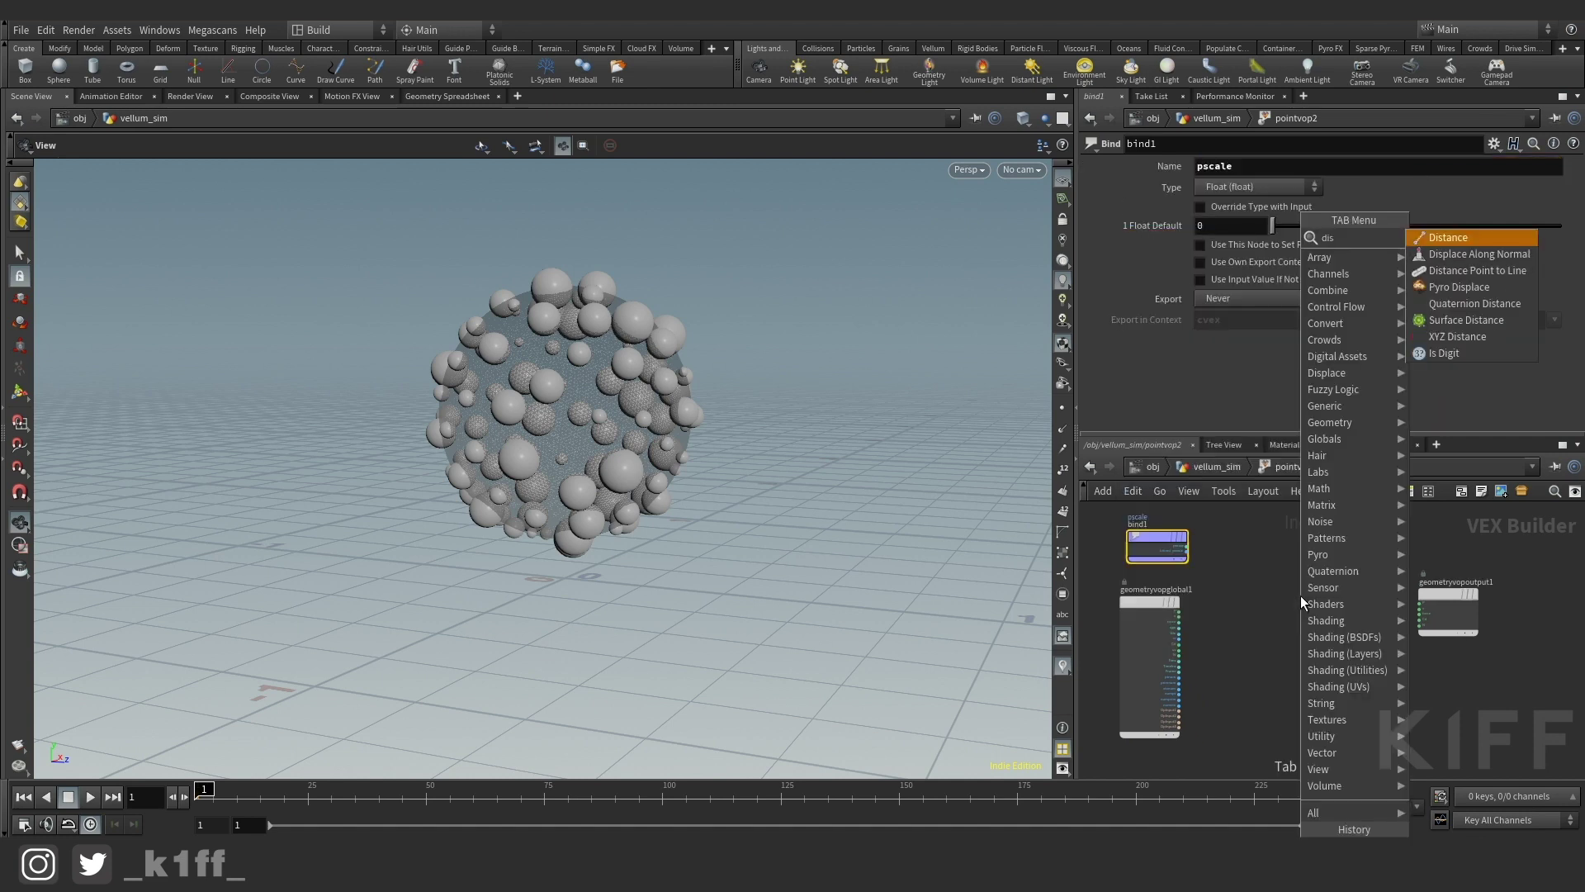
{"action": "key", "text": "Return"}
{"action": "left_click", "coordinate": [1301, 592]}
{"action": "scroll", "coordinate": [1230, 611], "scroll_direction": "up", "scroll_amount": 3}
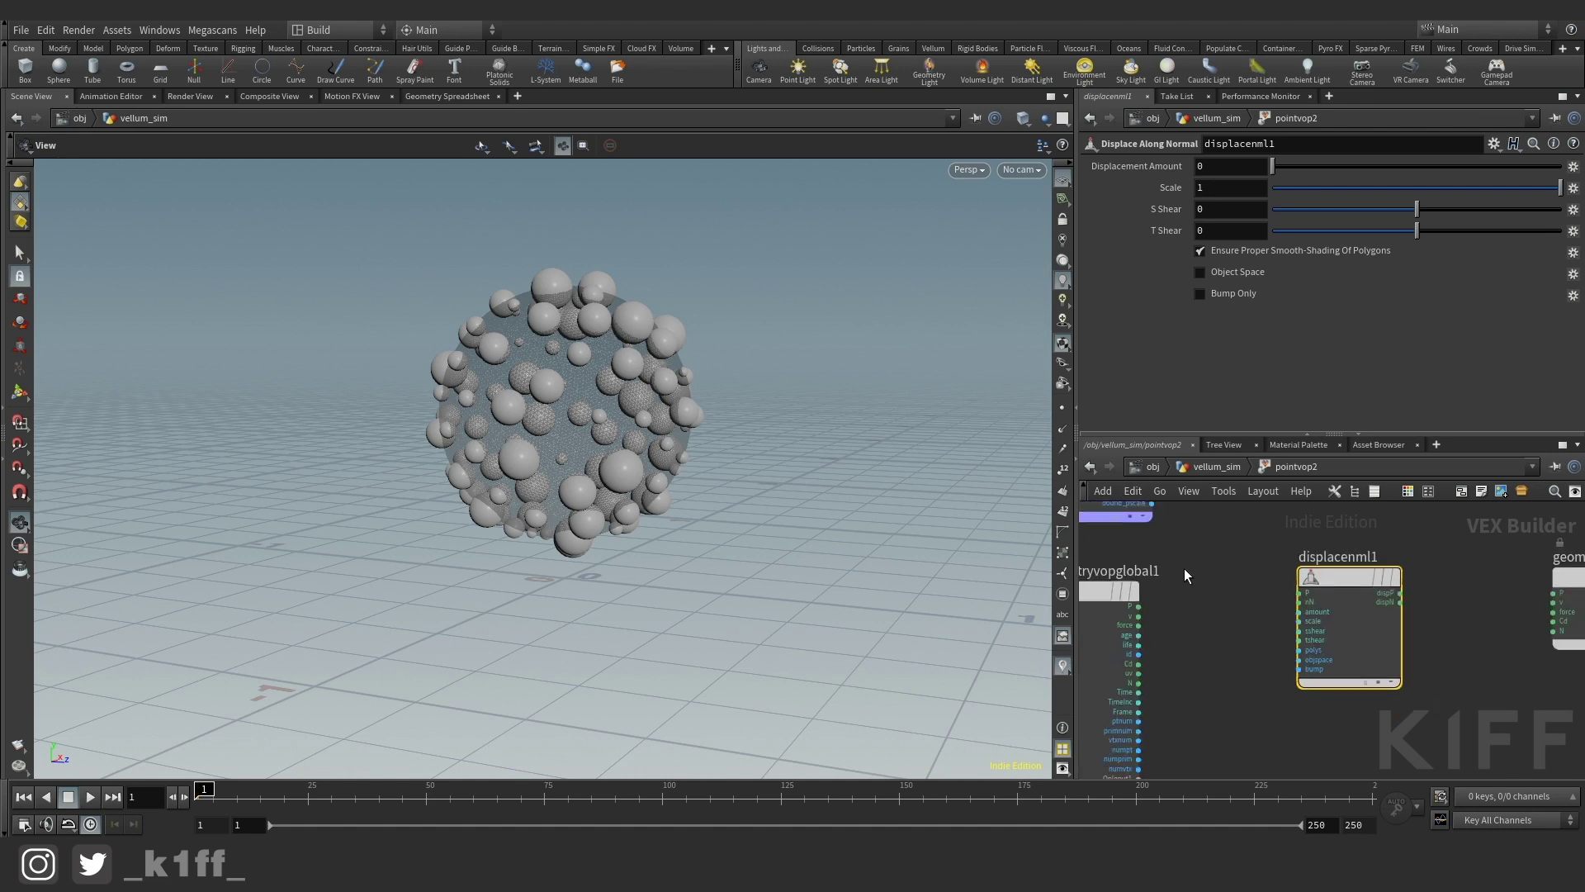
Step: Connect the global P and N outputs to the position and normal inputs of displacenml1
{"action": "left_click", "coordinate": [1138, 607]}
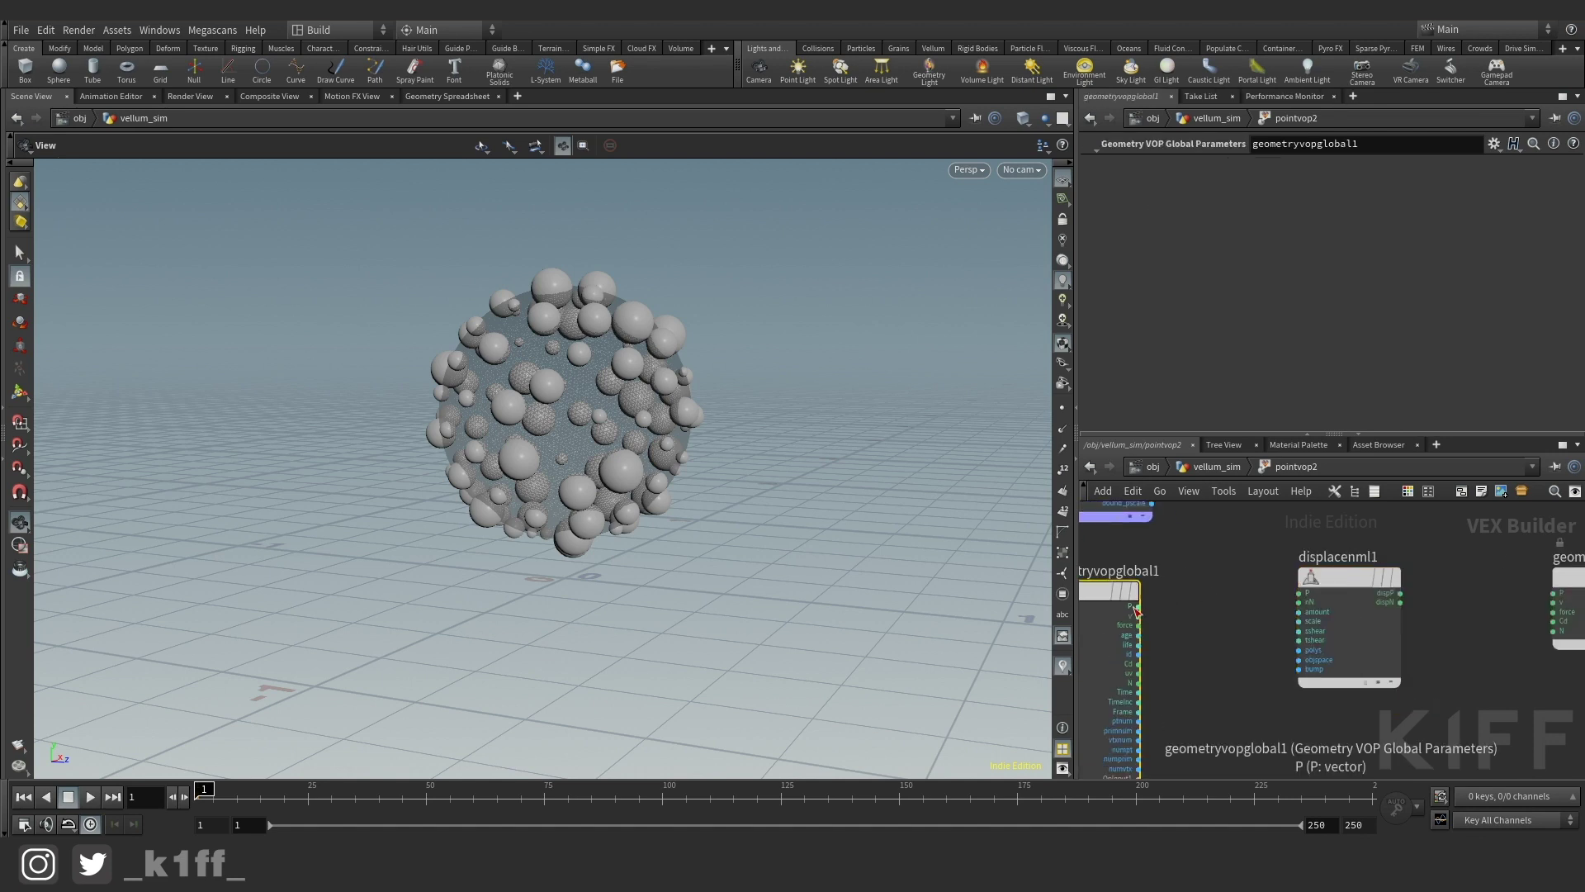
{"action": "left_click", "coordinate": [1286, 593]}
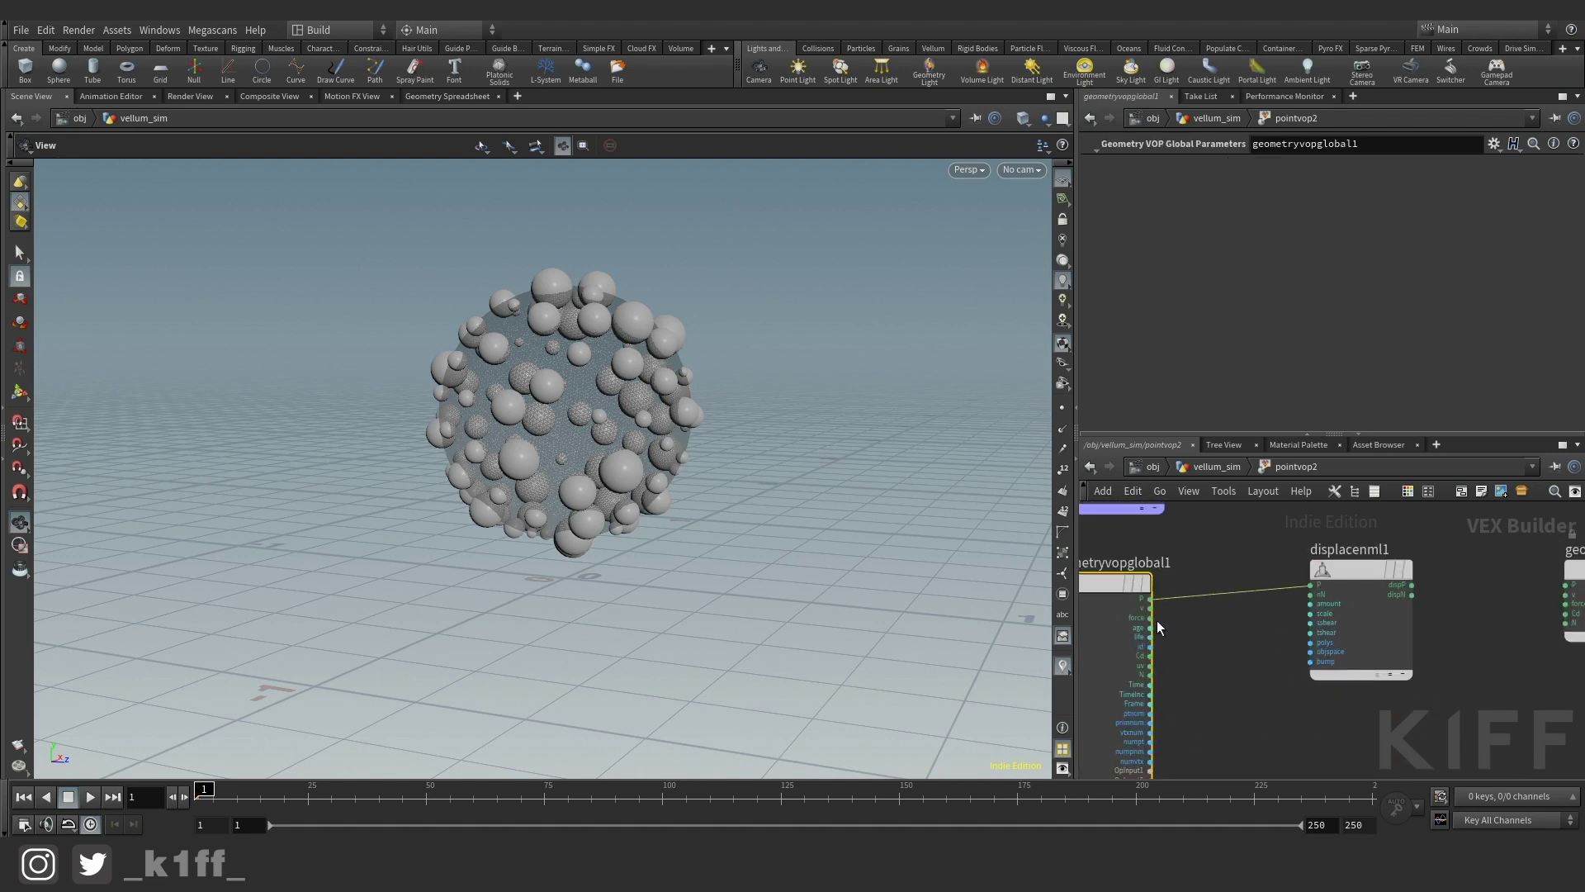
{"action": "left_click", "coordinate": [1154, 679]}
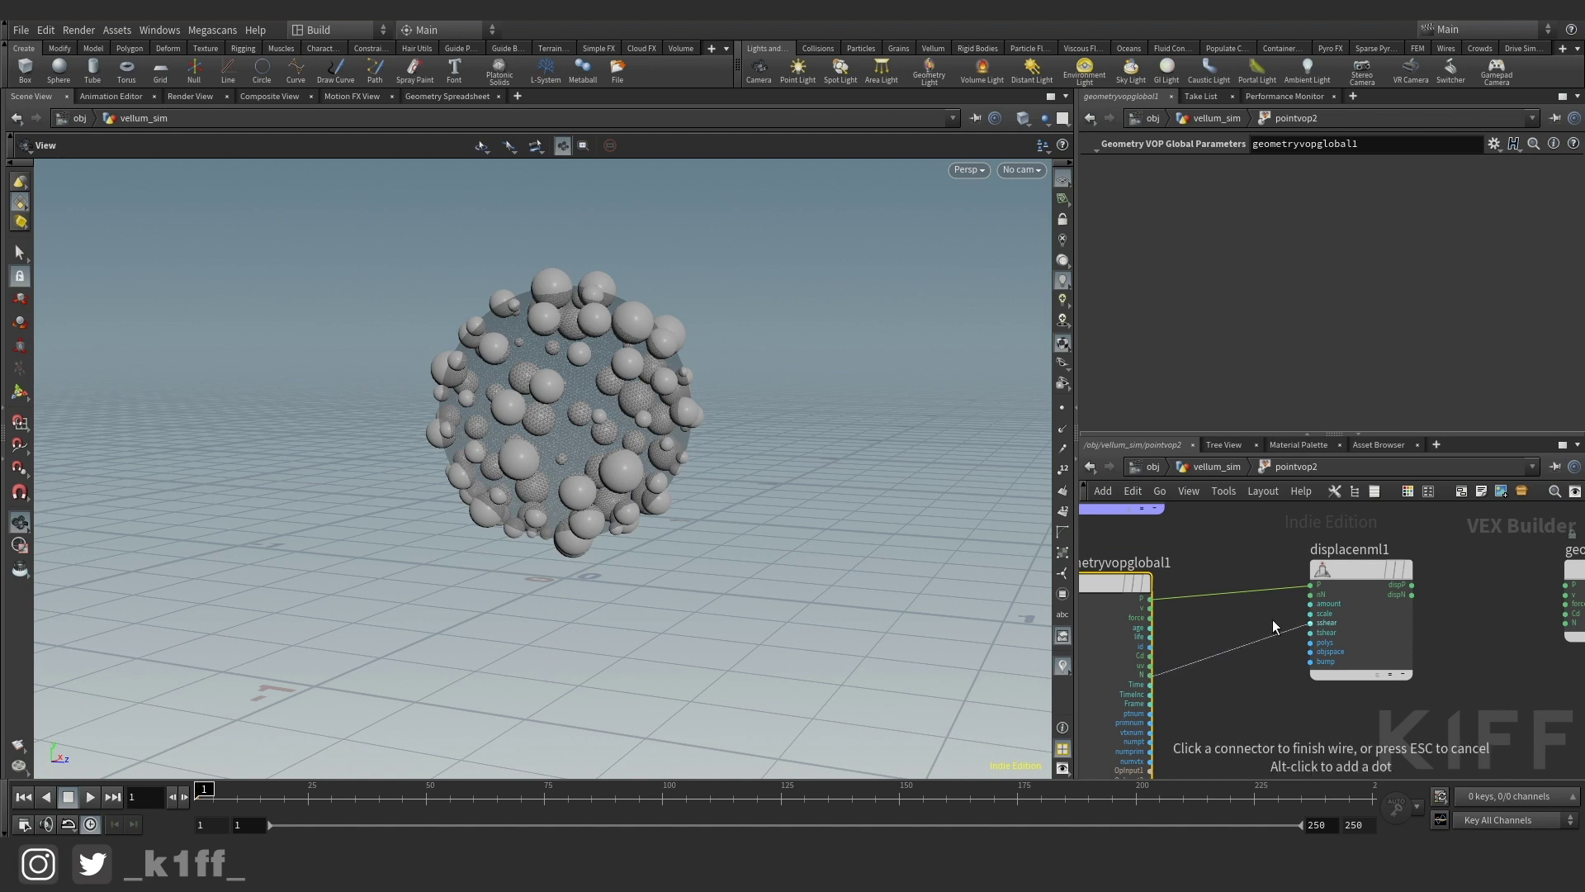
{"action": "left_click", "coordinate": [1296, 593]}
Step: Connect pscale to the displacement amount and dispP to the output's P, and inspect the displaced spheres
{"action": "middle_click_drag", "start_coordinate": [1229, 591], "coordinate": [1178, 664]}
{"action": "left_click", "coordinate": [1164, 566]}
{"action": "left_click", "coordinate": [1308, 684]}
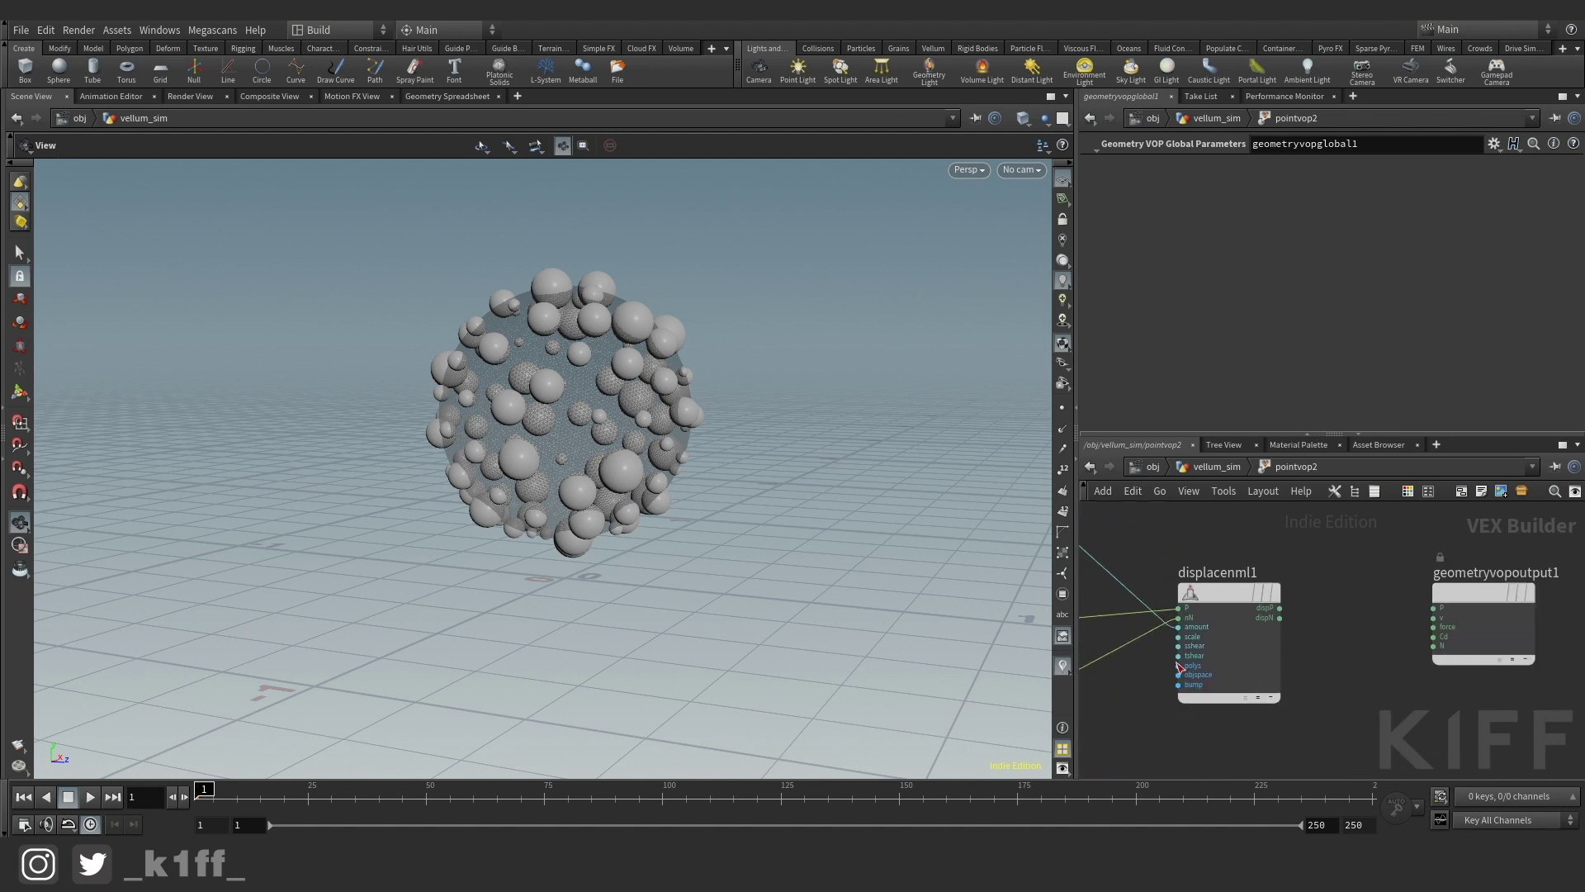
{"action": "left_click", "coordinate": [1280, 609]}
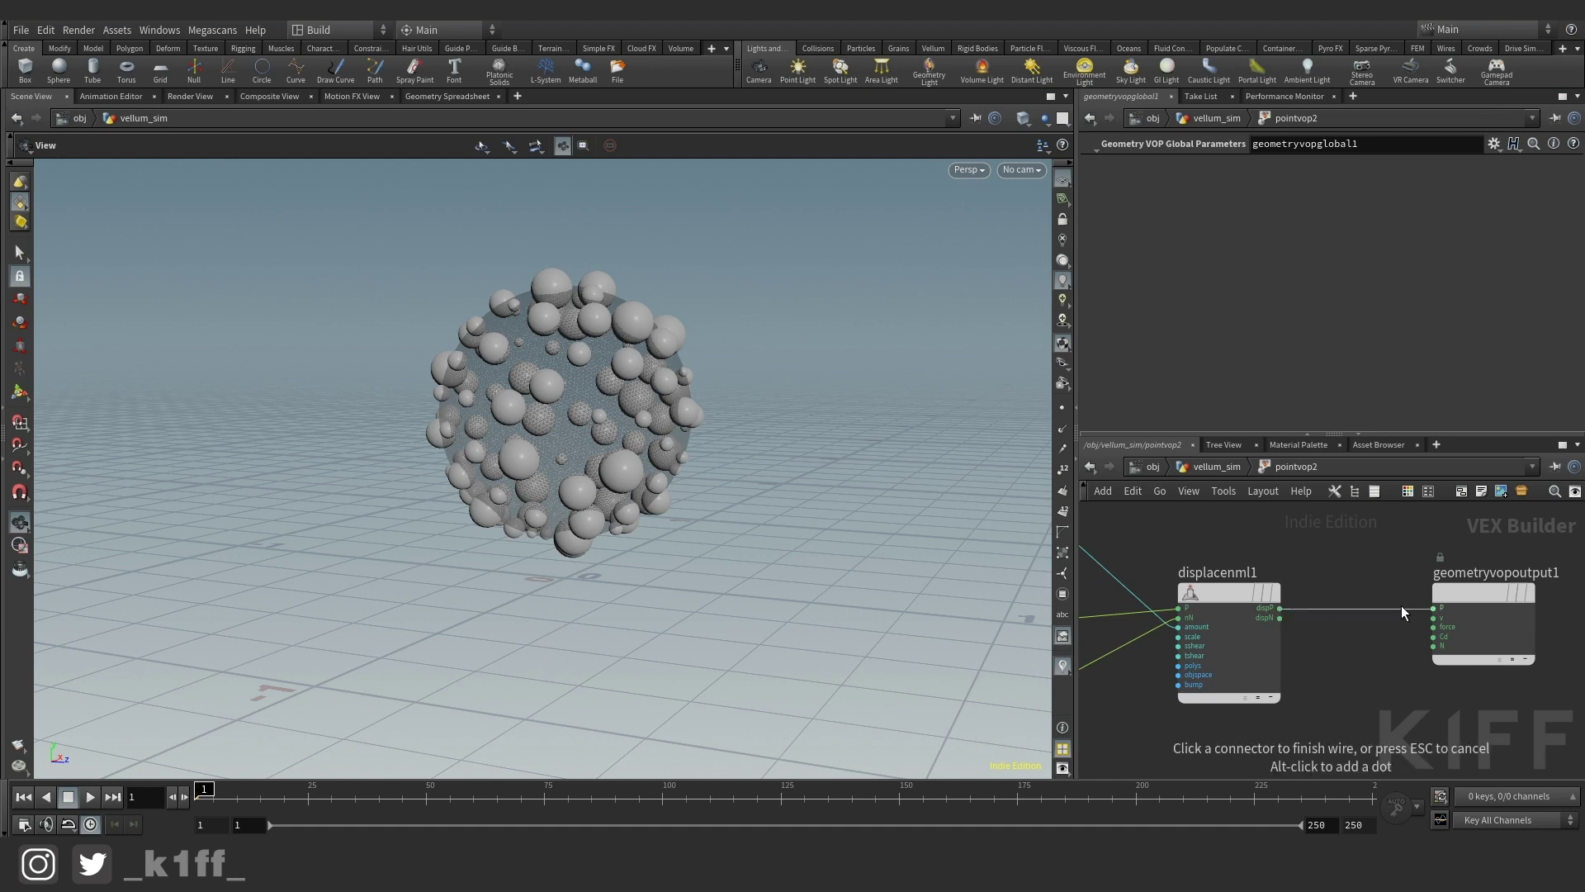
{"action": "left_click", "coordinate": [1433, 609]}
{"action": "left_click_drag", "start_coordinate": [686, 388], "coordinate": [822, 405]}
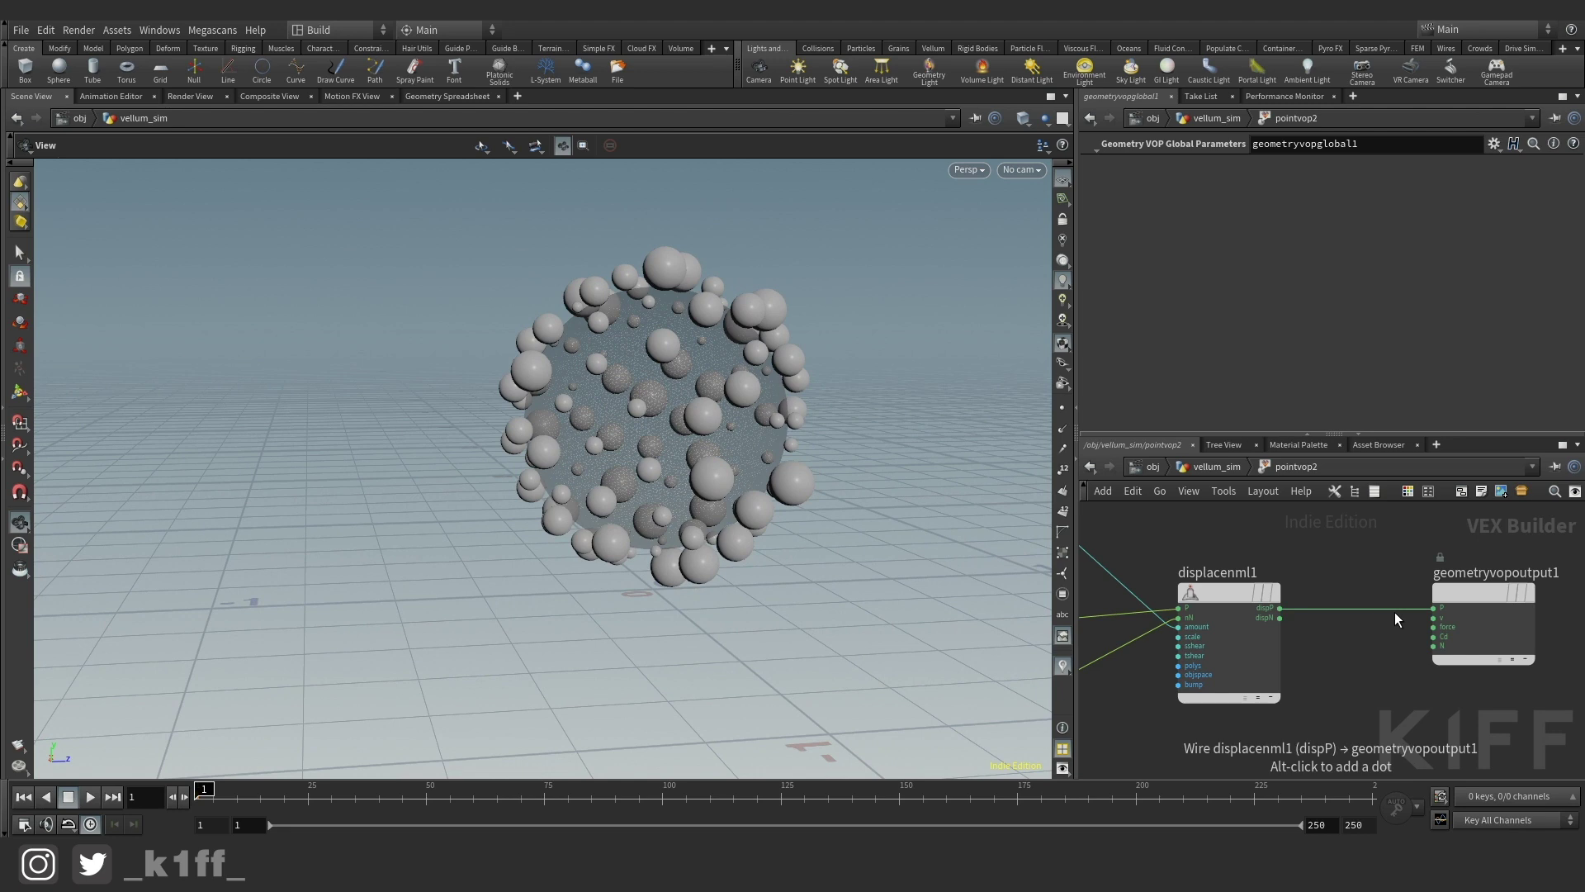
Step: Insert a Multiply node on the wire between pscale and the displacement amount
{"action": "middle_click_drag", "start_coordinate": [1269, 644], "coordinate": [1356, 625]}
{"action": "key", "text": "Tab"}
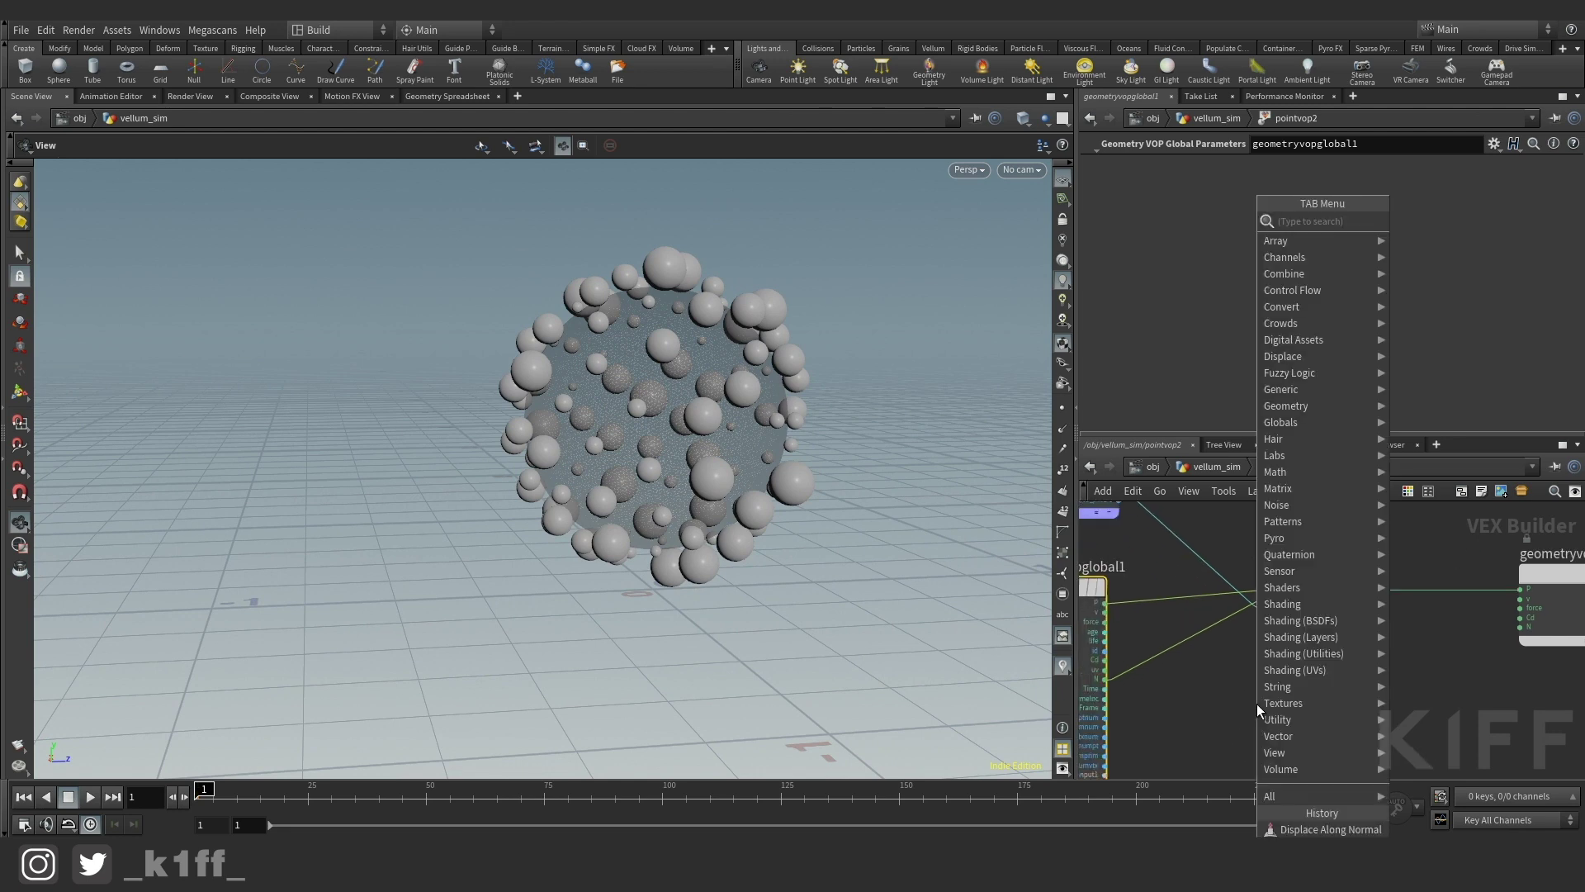
{"action": "type", "text": "mult"}
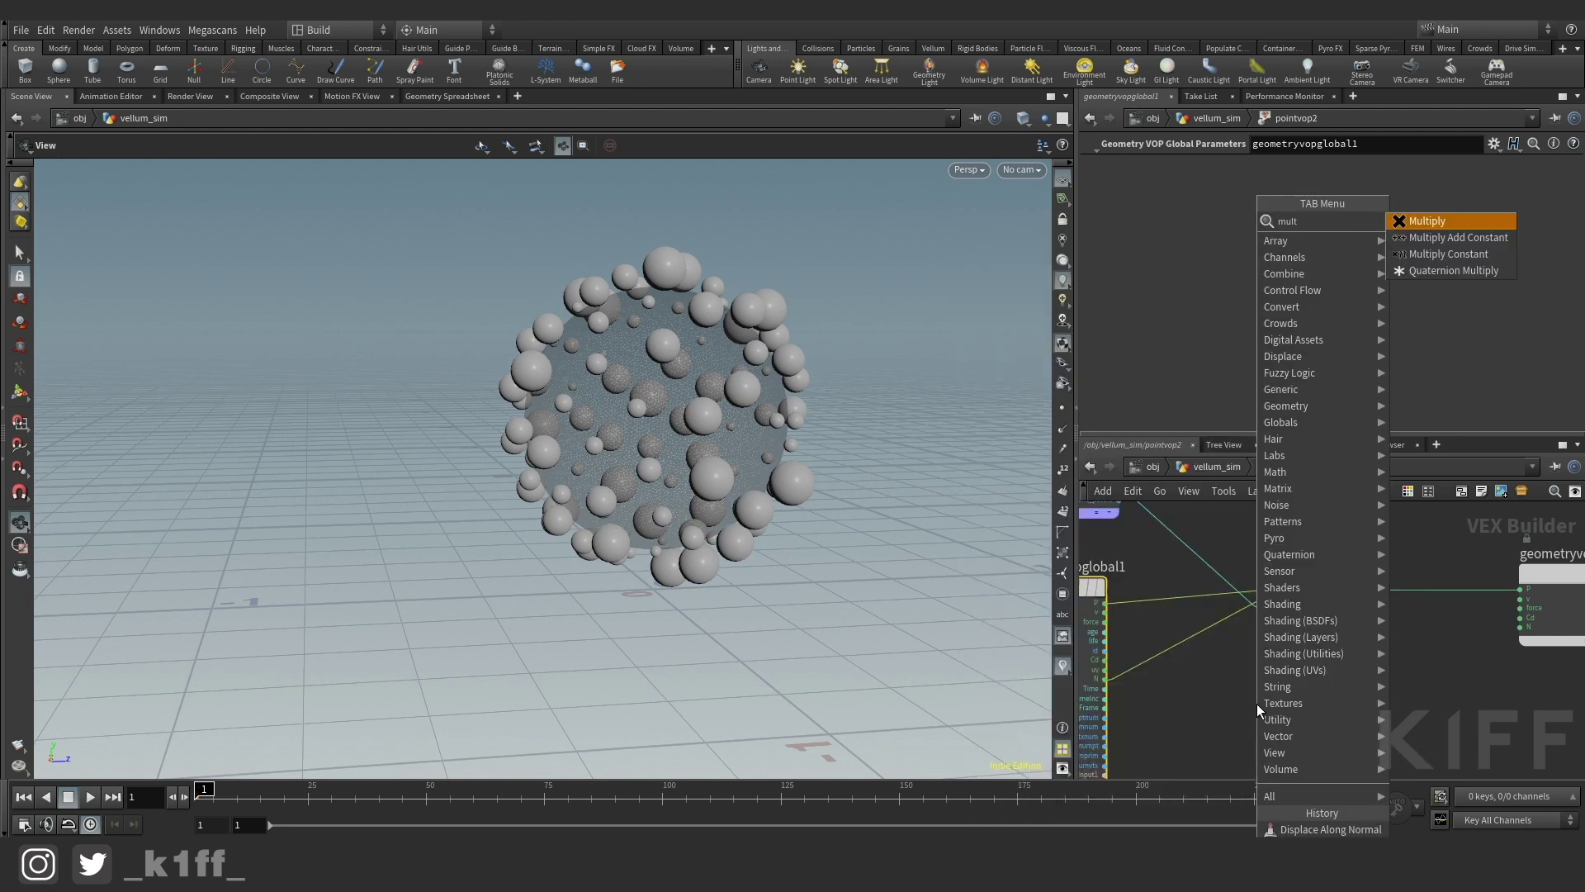
{"action": "key", "text": "Return"}
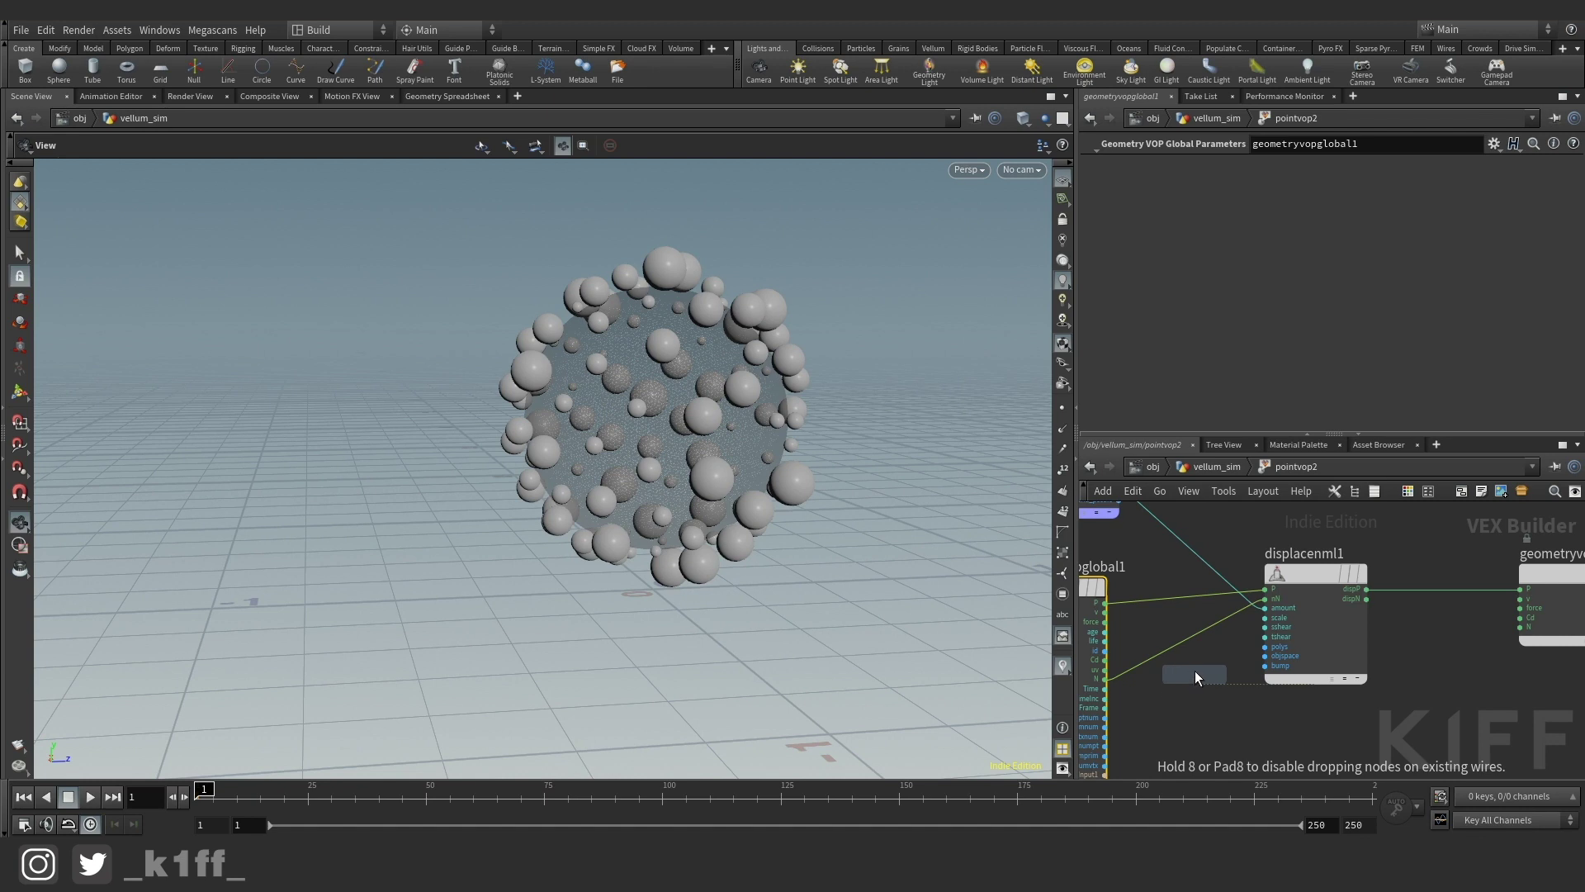
{"action": "left_click", "coordinate": [1180, 554]}
{"action": "middle_click_drag", "start_coordinate": [1182, 582], "coordinate": [1237, 661]}
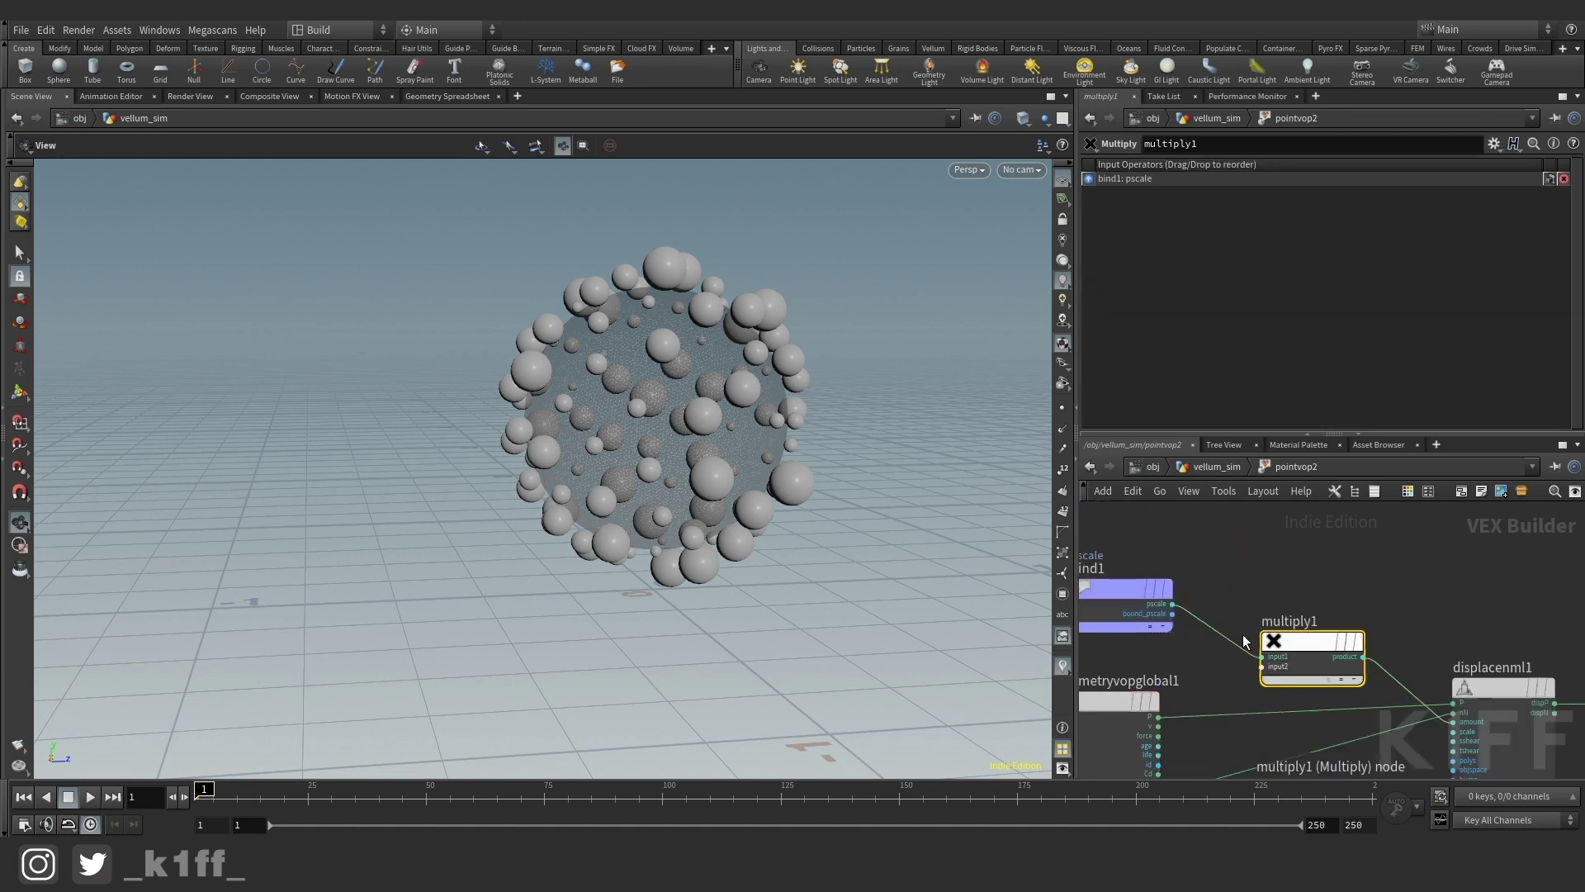
{"action": "key", "text": "Tab"}
{"action": "type", "text": "c"}
{"action": "key", "text": "Escape"}
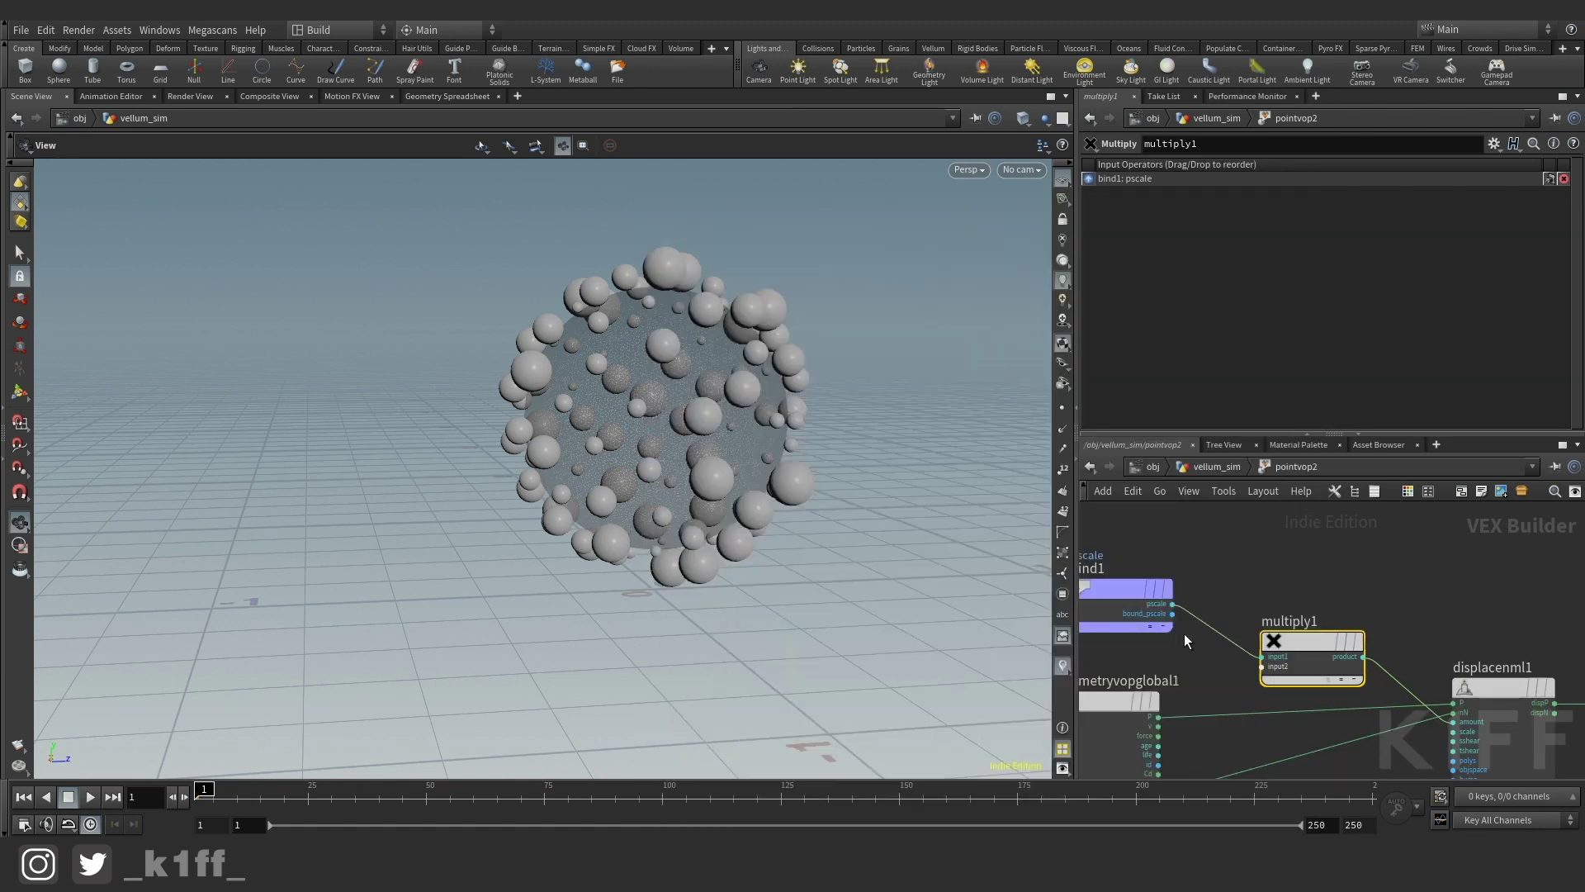
Step: Promote the second input of multiply1 to a parameter and return to the vellum_sim network
{"action": "right_click", "coordinate": [1273, 663]}
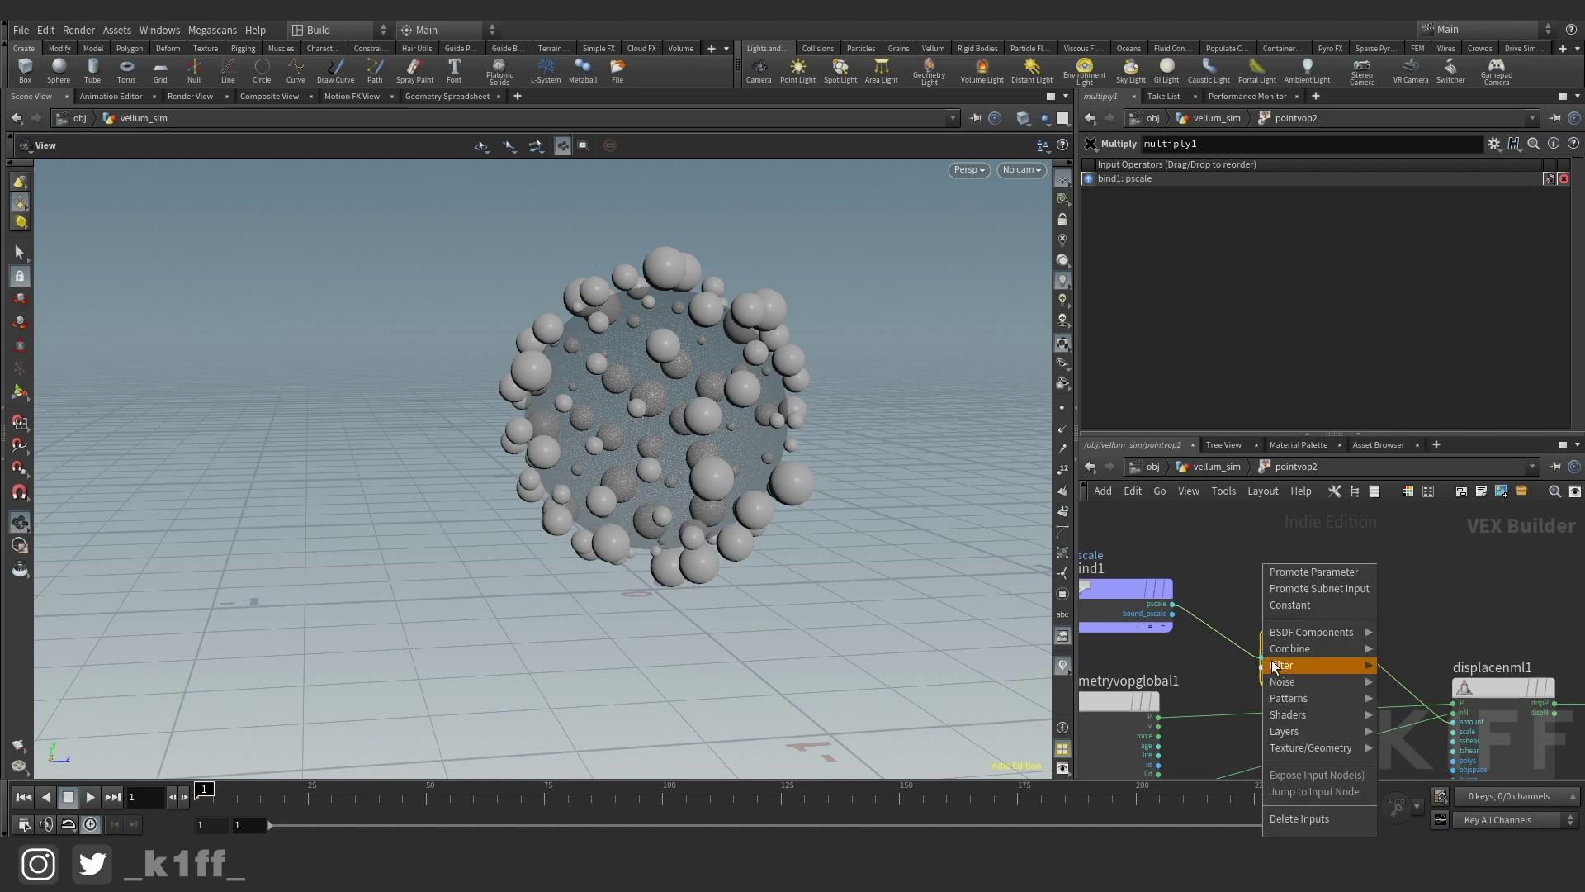
{"action": "left_click", "coordinate": [1302, 577]}
{"action": "left_click", "coordinate": [1216, 467]}
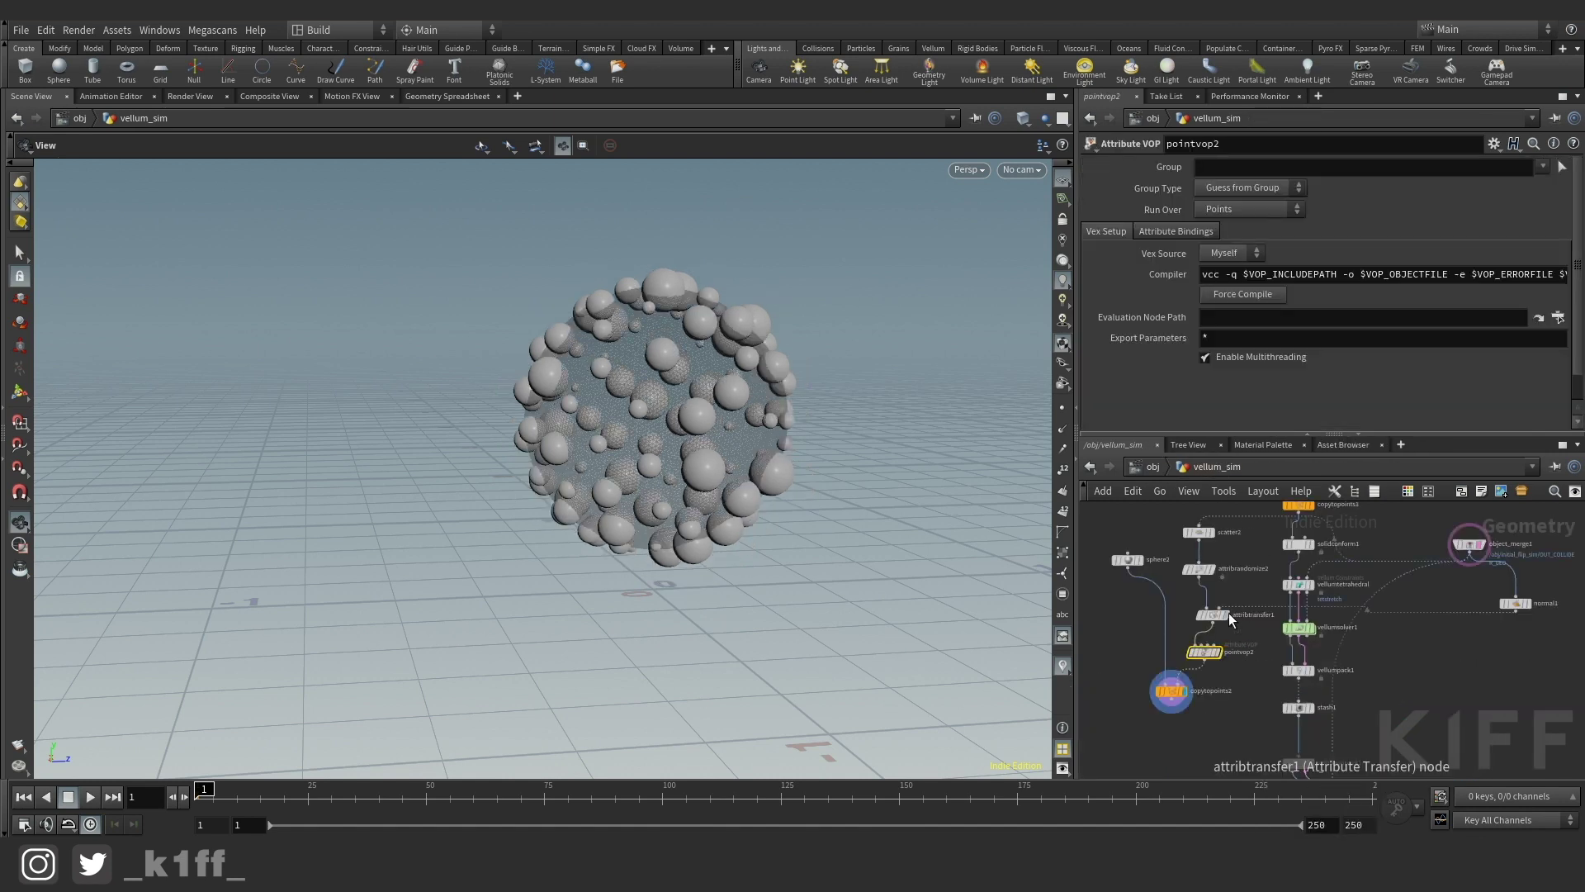
Step: Set Input Number 2 on pointvop2 to 1.1 and inspect the offset spheres around the collision sphere
{"action": "scroll", "coordinate": [1131, 380], "scroll_direction": "down", "scroll_amount": 1}
{"action": "type", "text": "1"}
{"action": "key", "text": "Return"}
{"action": "left_click_drag", "start_coordinate": [727, 387], "coordinate": [775, 343]}
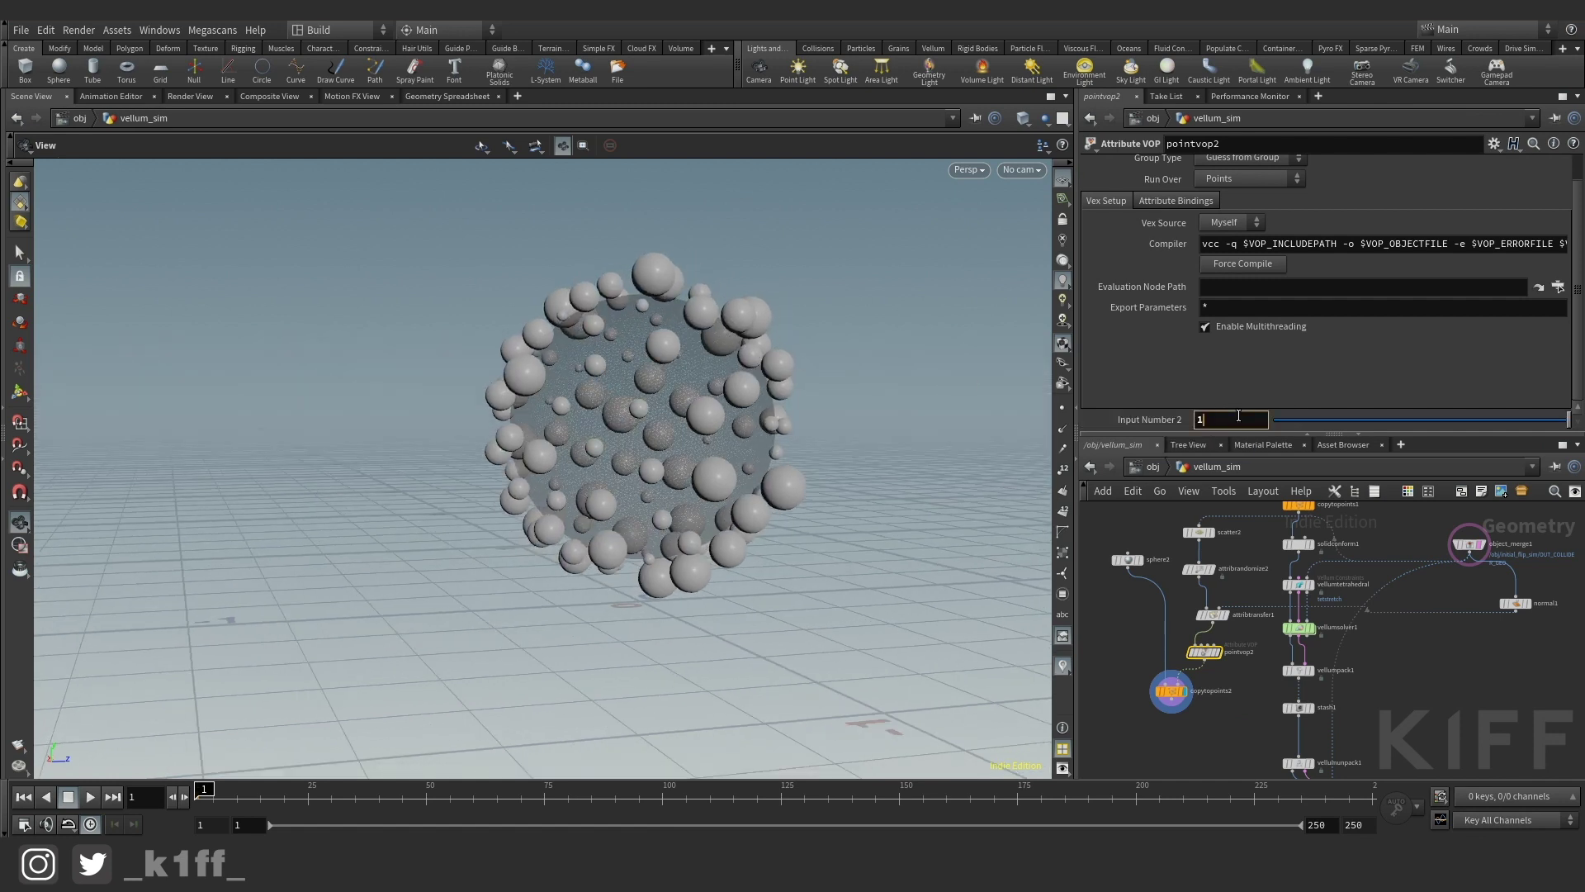
{"action": "key", "text": "Return"}
{"action": "left_click", "coordinate": [1231, 426]}
{"action": "key", "text": "BackSpace"}
{"action": "key", "text": "Return"}
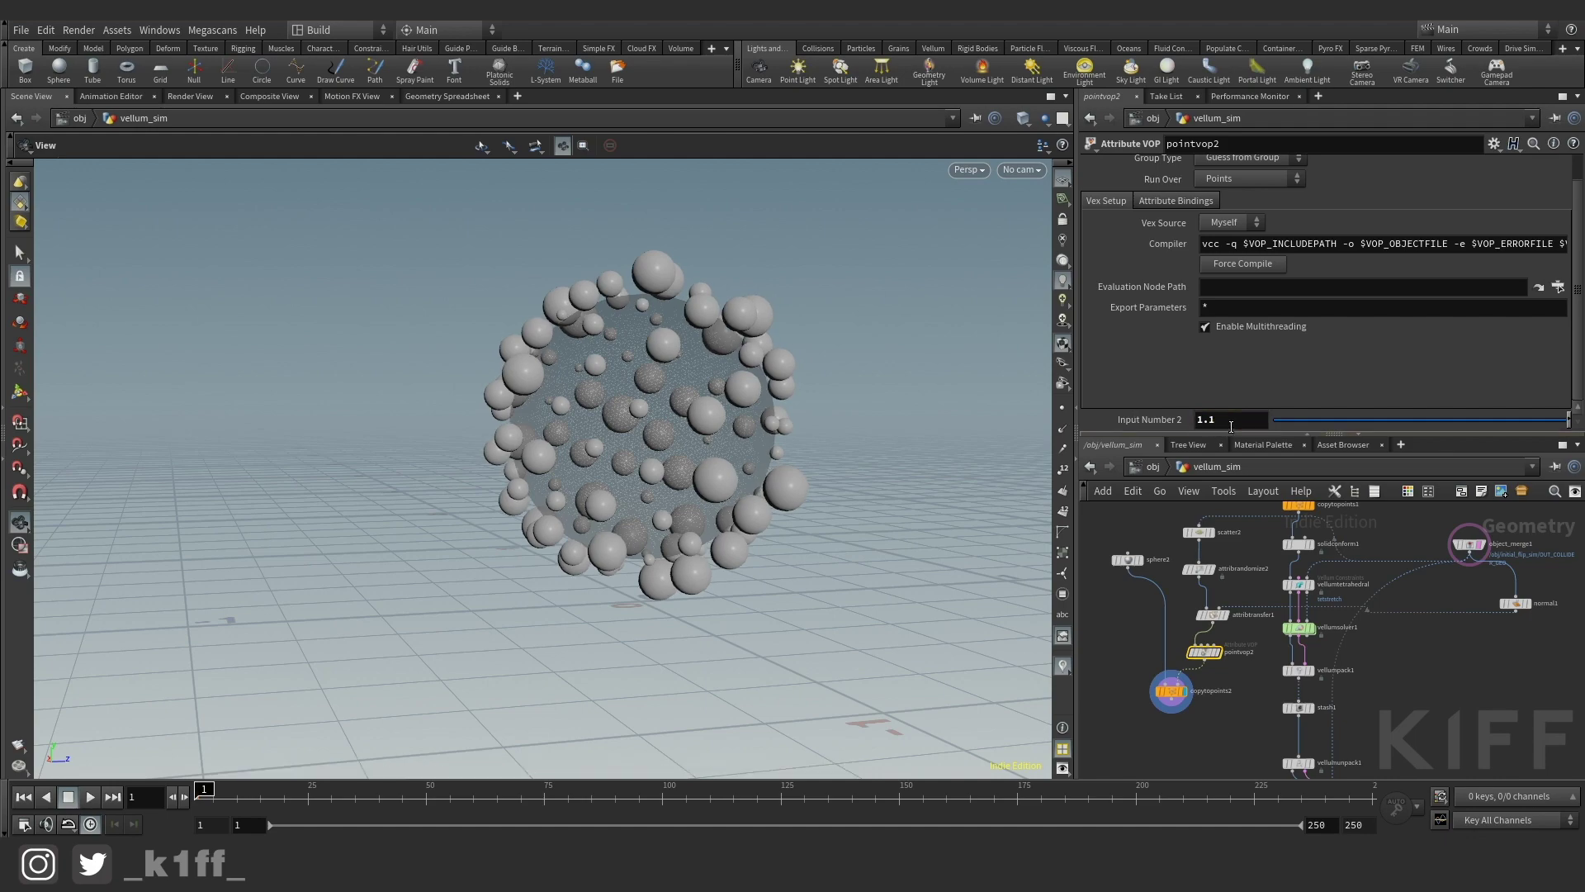
{"action": "scroll", "coordinate": [633, 361], "scroll_direction": "up", "scroll_amount": 4}
{"action": "left_click_drag", "start_coordinate": [633, 361], "coordinate": [624, 229]}
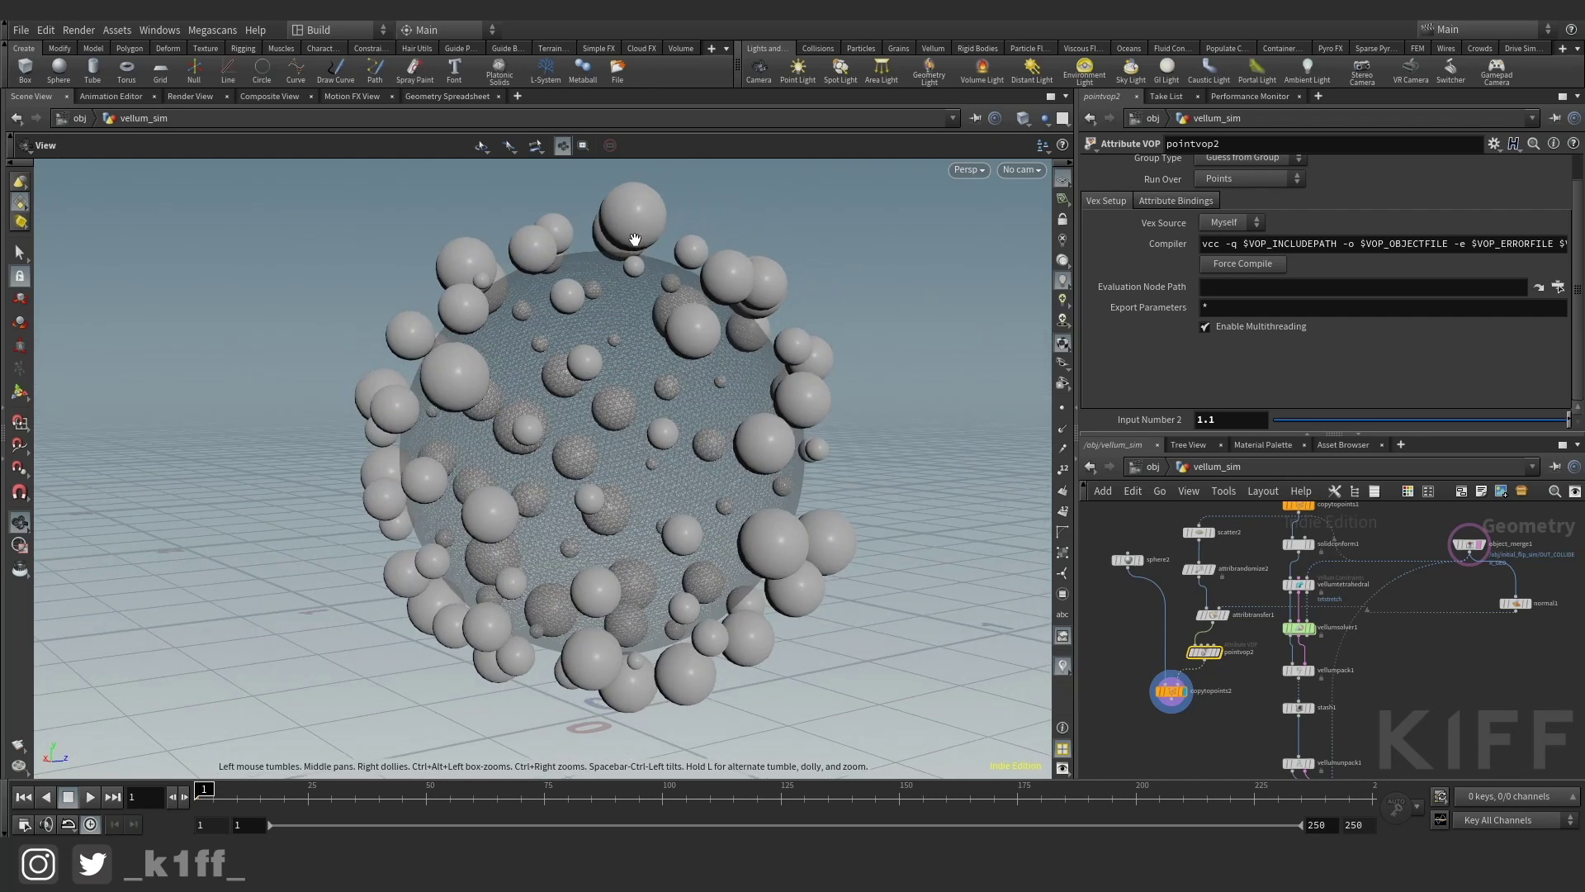
{"action": "left_click_drag", "start_coordinate": [582, 285], "coordinate": [656, 351]}
Step: Move the scatter branch with its sphere, attribtransfer1, pointvop2 and copy nodes to the far side of object_merge1 and normal1
{"action": "middle_click_drag", "start_coordinate": [1344, 694], "coordinate": [1294, 562]}
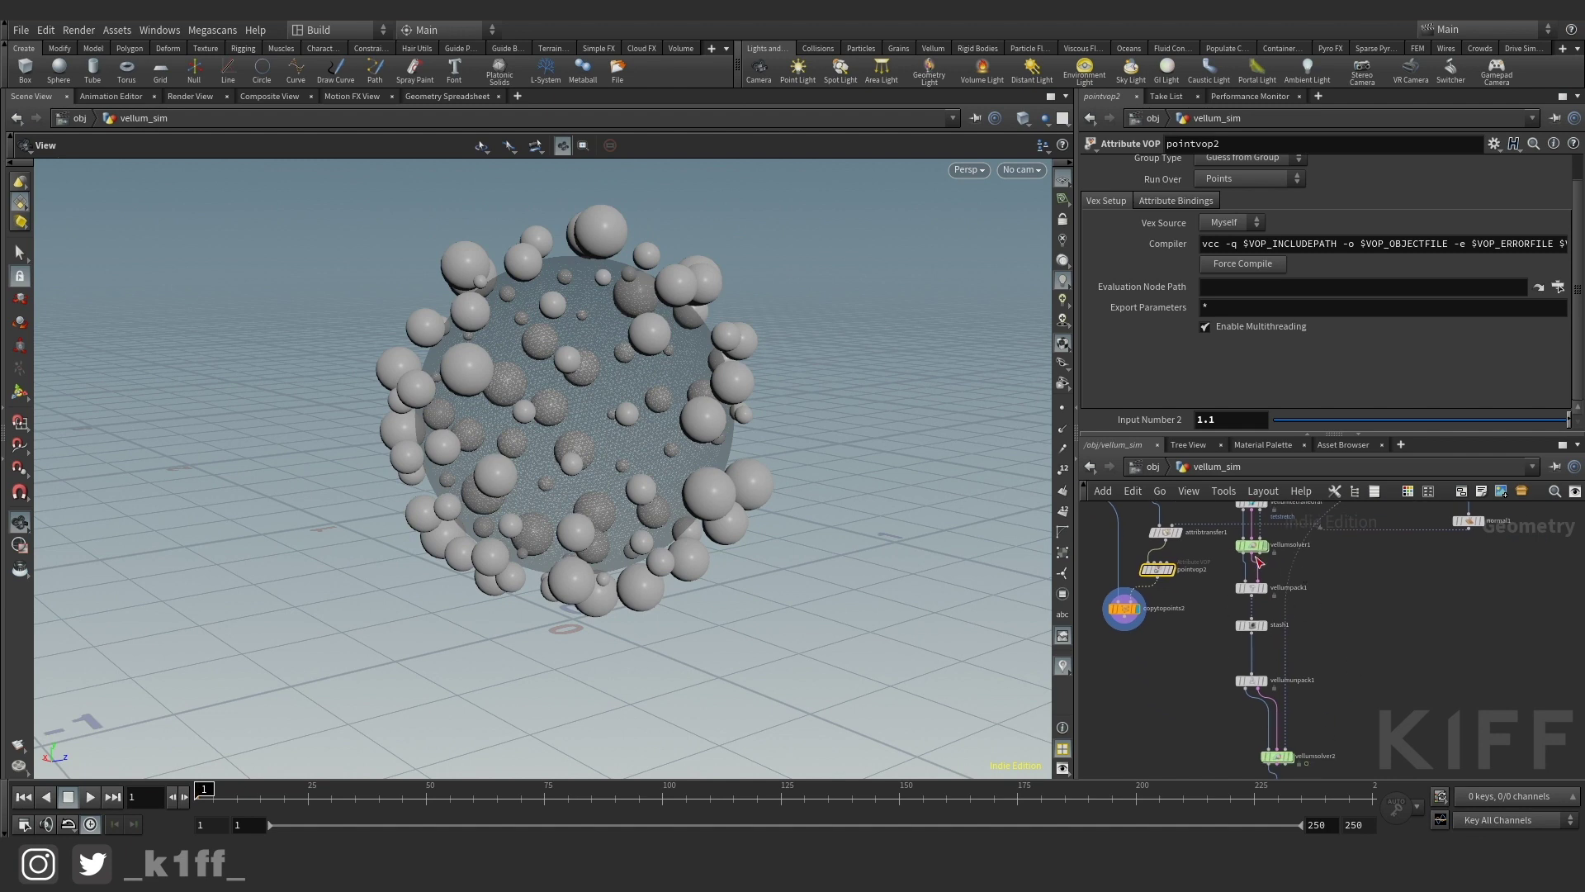
{"action": "scroll", "coordinate": [1173, 705], "scroll_direction": "down", "scroll_amount": 4}
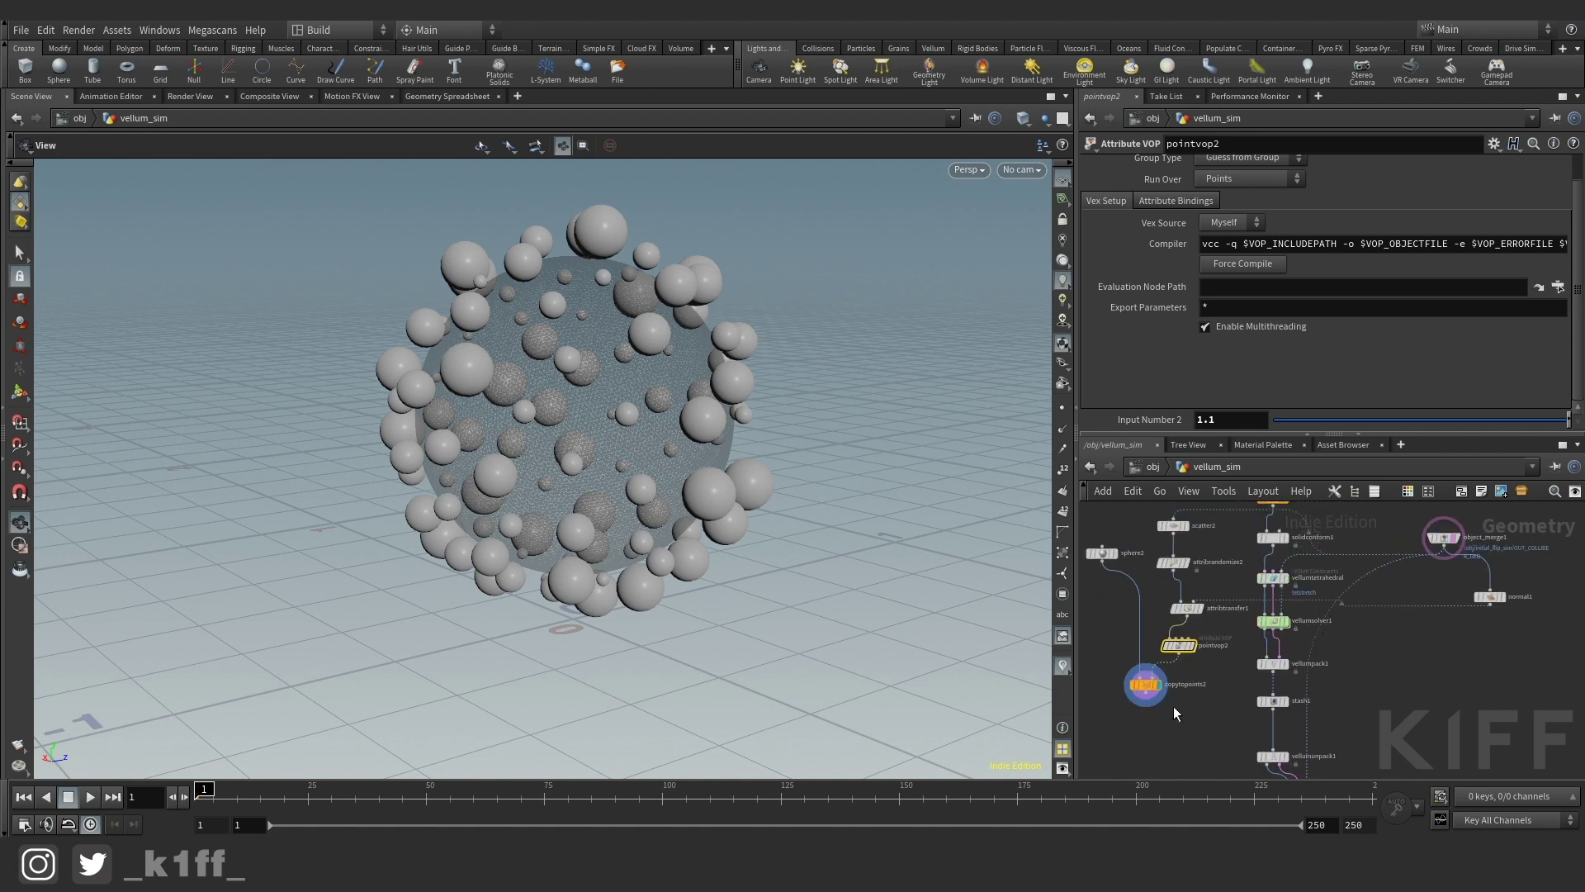
{"action": "left_click_drag", "start_coordinate": [1134, 559], "coordinate": [1502, 695]}
{"action": "left_click", "coordinate": [1395, 698]}
Step: Display the result of vellumsolver1 and turn off the template display of object_merge1
{"action": "scroll", "coordinate": [1280, 655], "scroll_direction": "up", "scroll_amount": 4}
{"action": "middle_click_drag", "start_coordinate": [1280, 658], "coordinate": [1321, 758]}
{"action": "middle_click_drag", "start_coordinate": [1362, 622], "coordinate": [1333, 612]}
{"action": "middle_click_drag", "start_coordinate": [1277, 700], "coordinate": [1262, 645]}
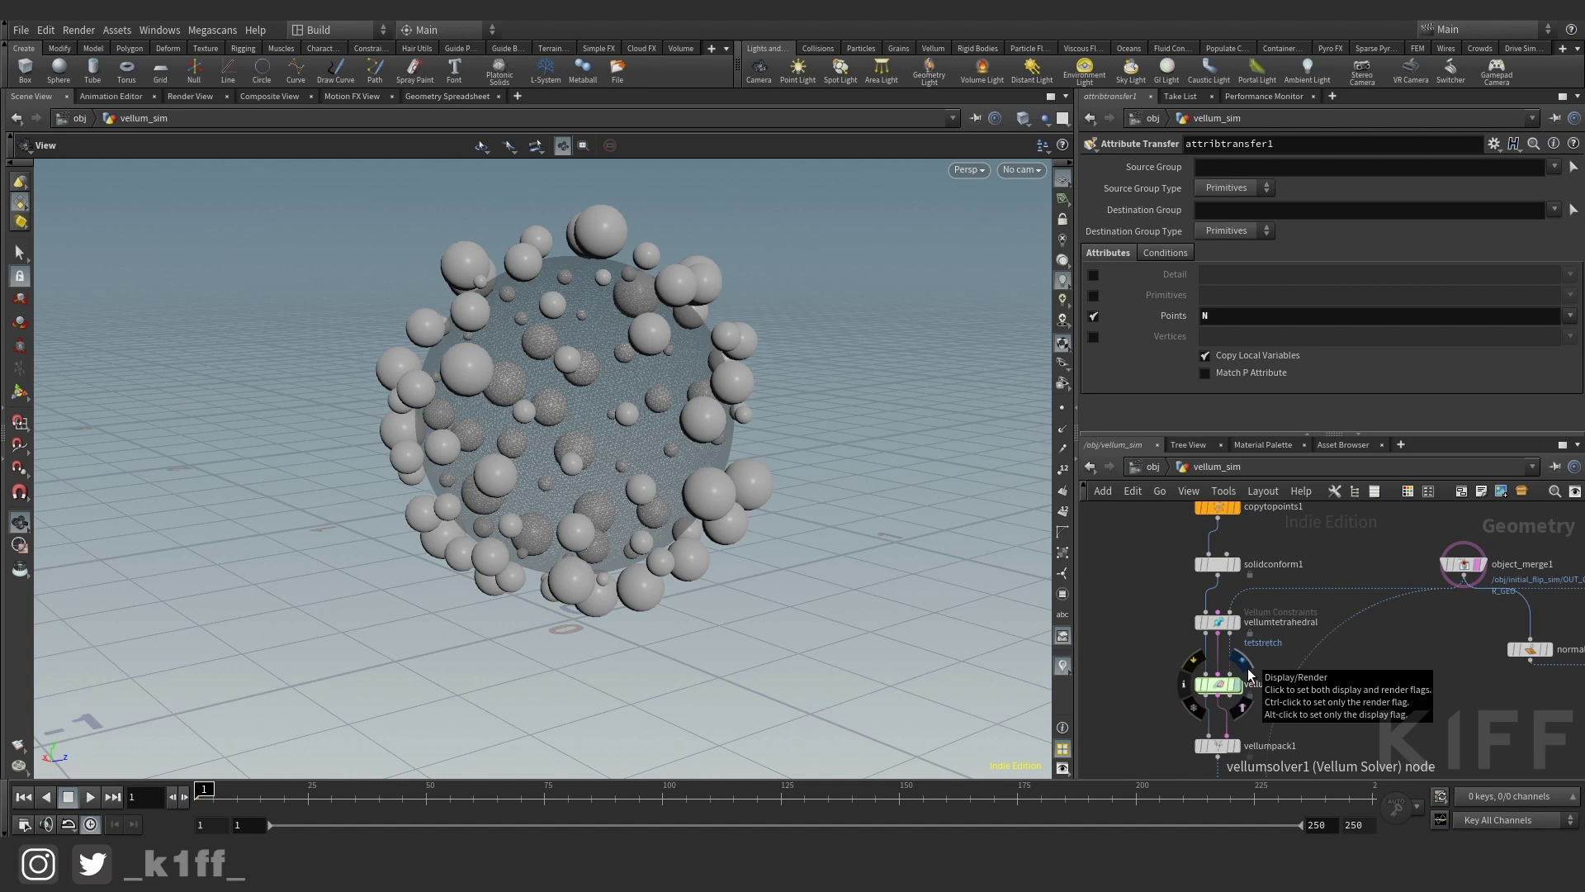
{"action": "left_click", "coordinate": [1475, 568]}
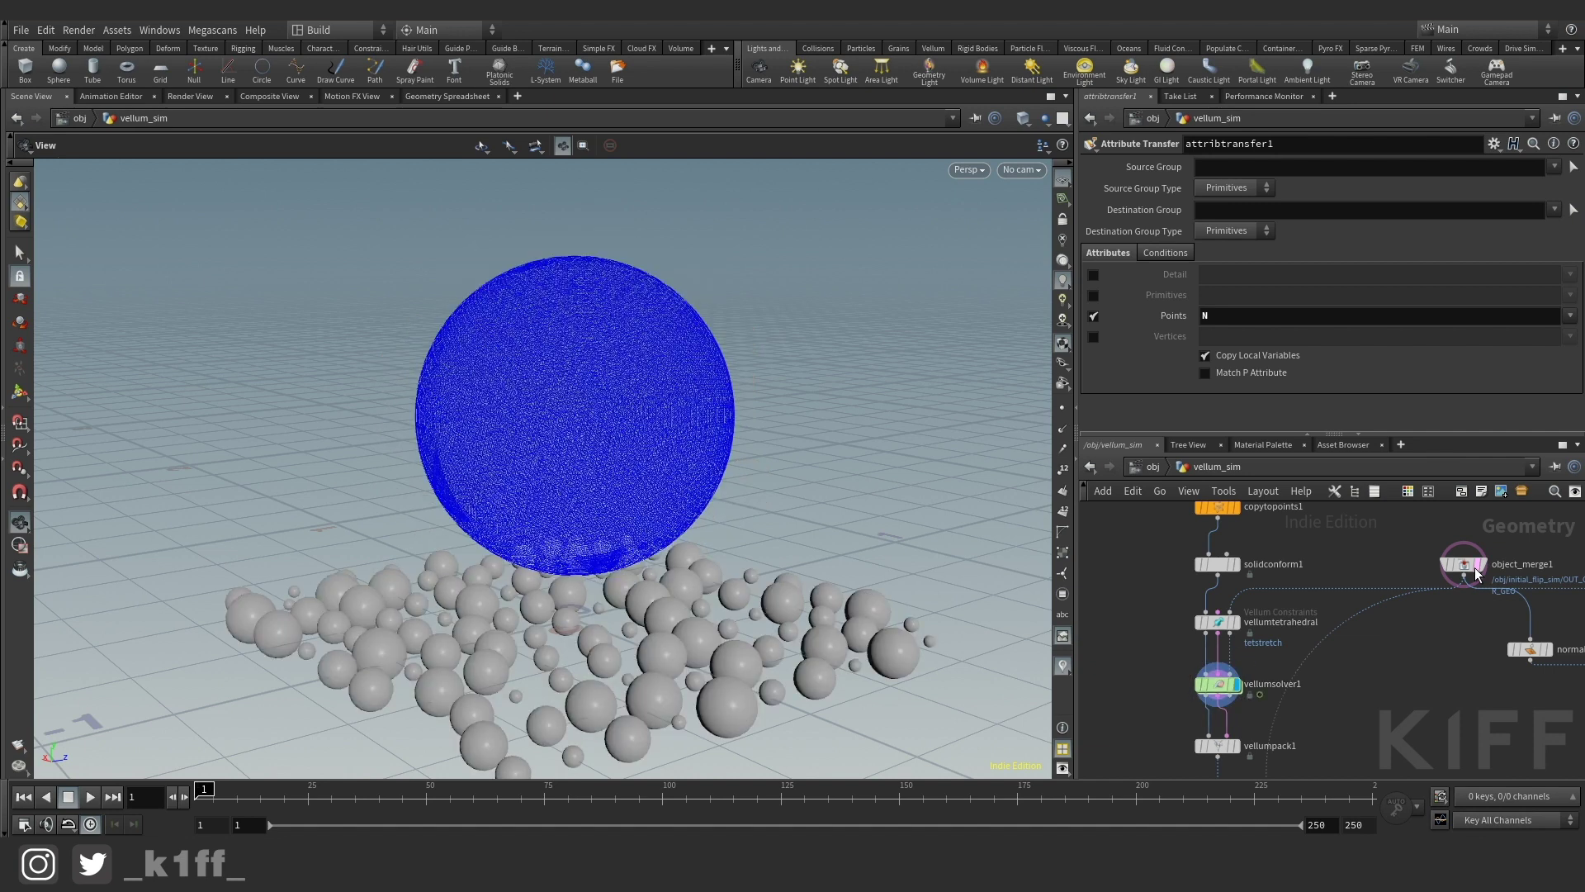
Step: Play the vellumsolver1 simulation and watch how the spheres move around the collision sphere, then pause it
{"action": "left_click_drag", "start_coordinate": [806, 487], "coordinate": [814, 539]}
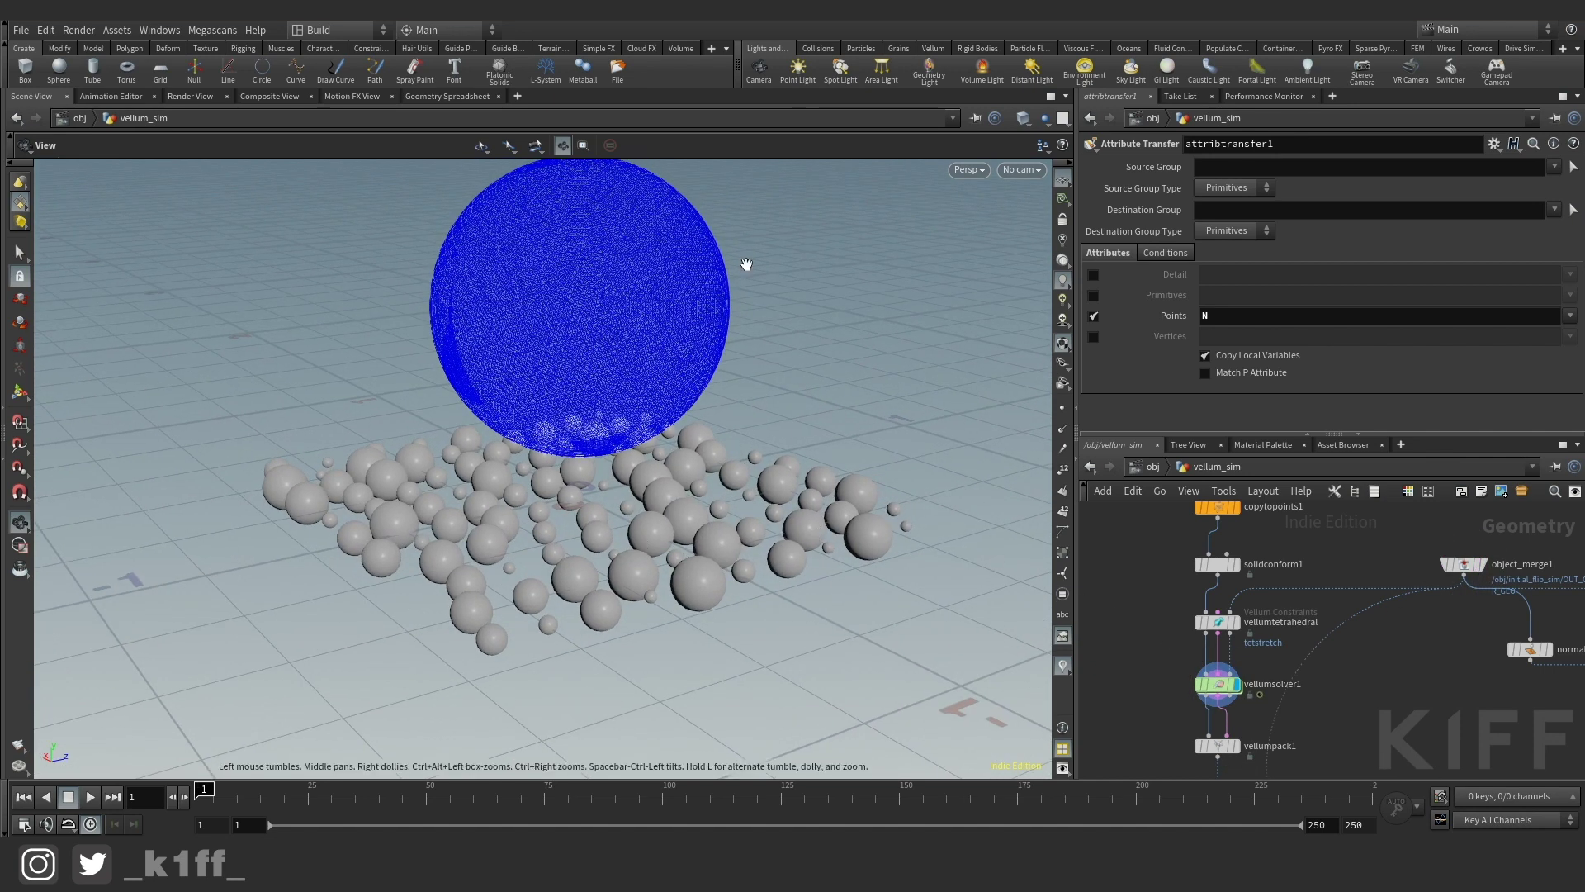
{"action": "left_click_drag", "start_coordinate": [746, 264], "coordinate": [743, 283]}
{"action": "key", "text": "Up"}
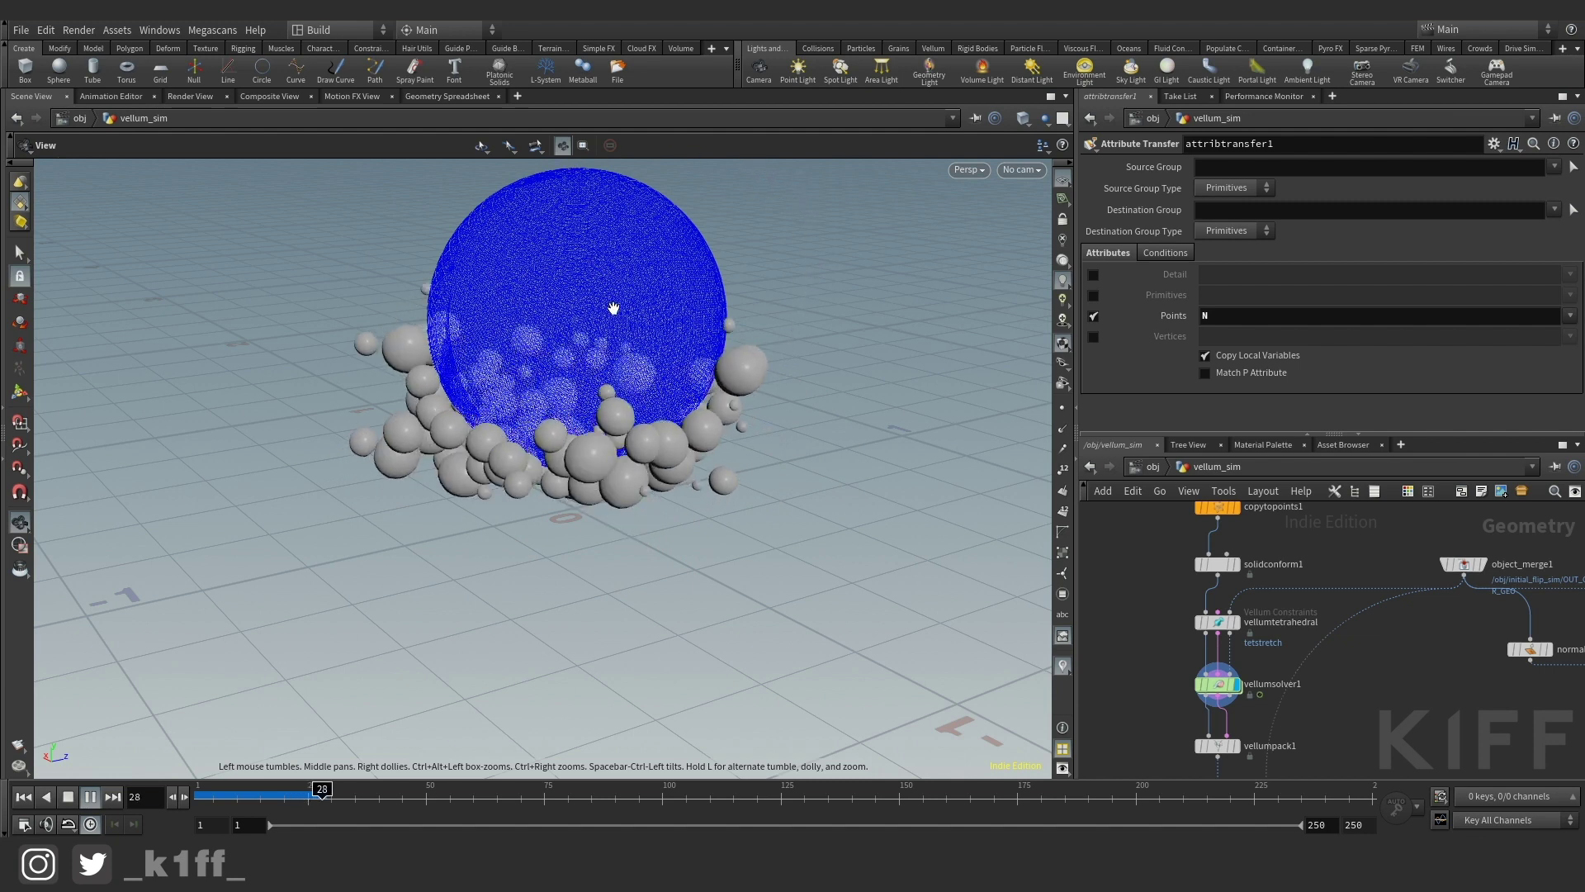
{"action": "middle_click_drag", "start_coordinate": [683, 364], "coordinate": [682, 364]}
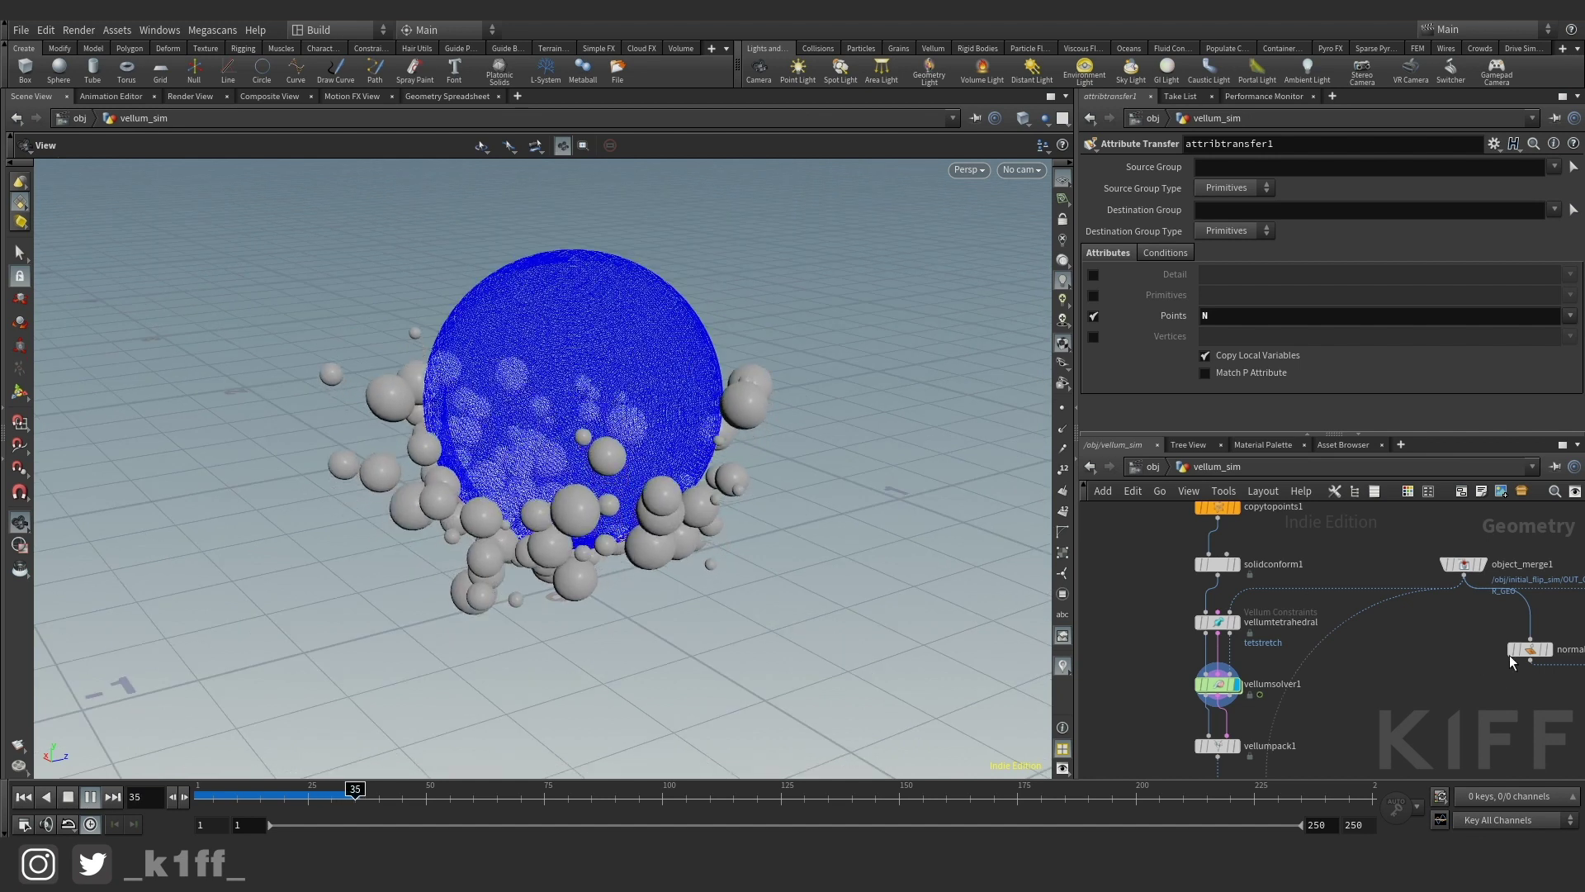
{"action": "scroll", "coordinate": [1493, 676], "scroll_direction": "down", "scroll_amount": 3}
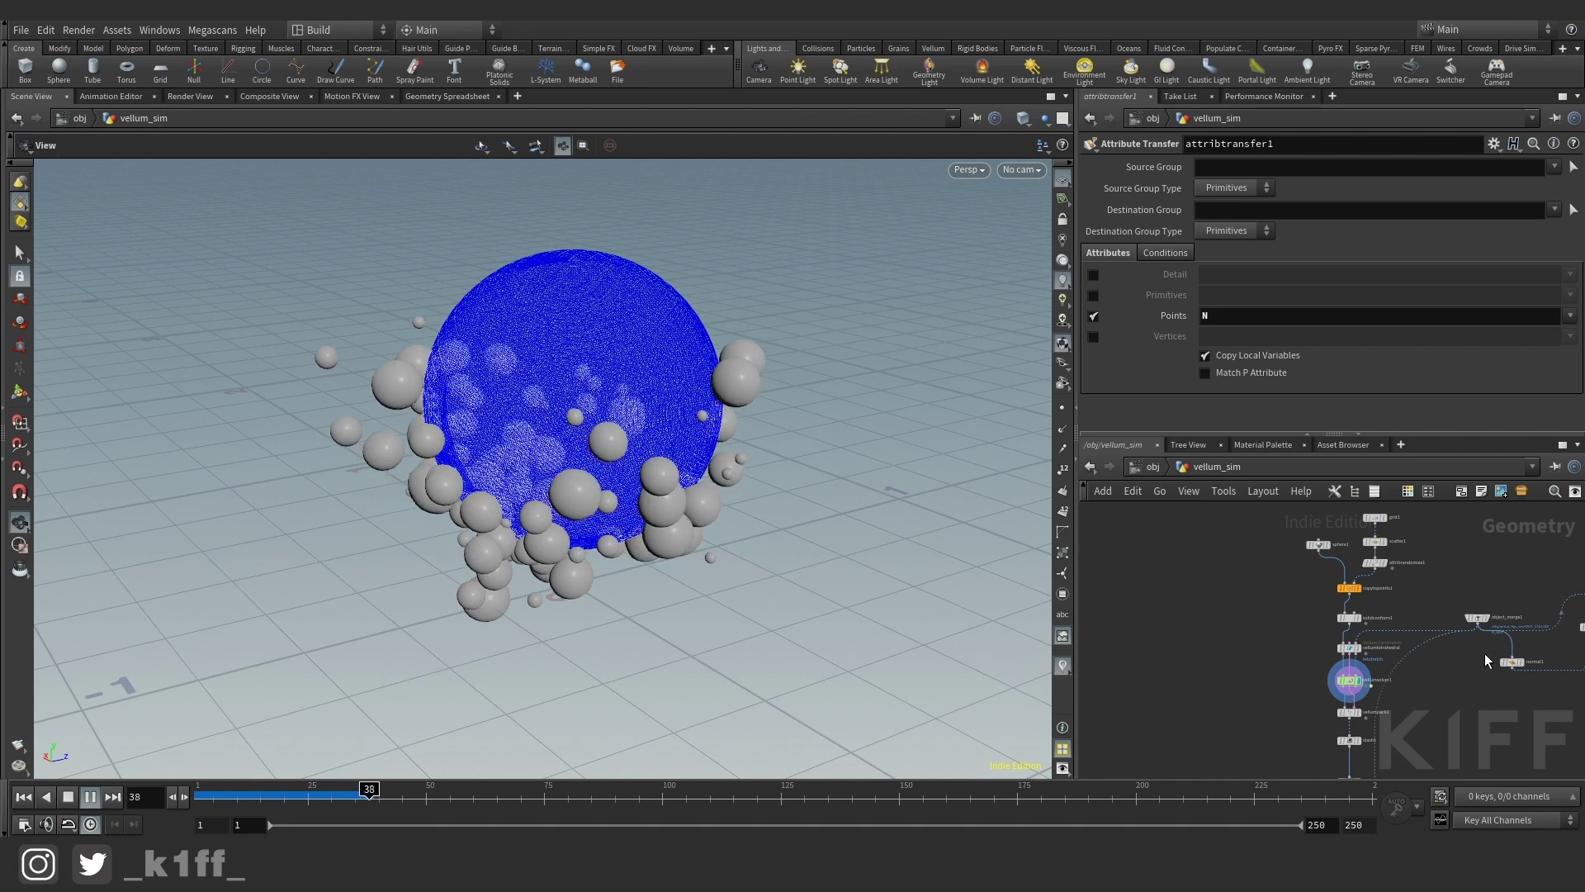
{"action": "key", "text": "Up"}
Step: Resume playback while viewing the collision sphere from another angle, and rewind to frame 1
{"action": "middle_click_drag", "start_coordinate": [1282, 591], "coordinate": [1071, 577]}
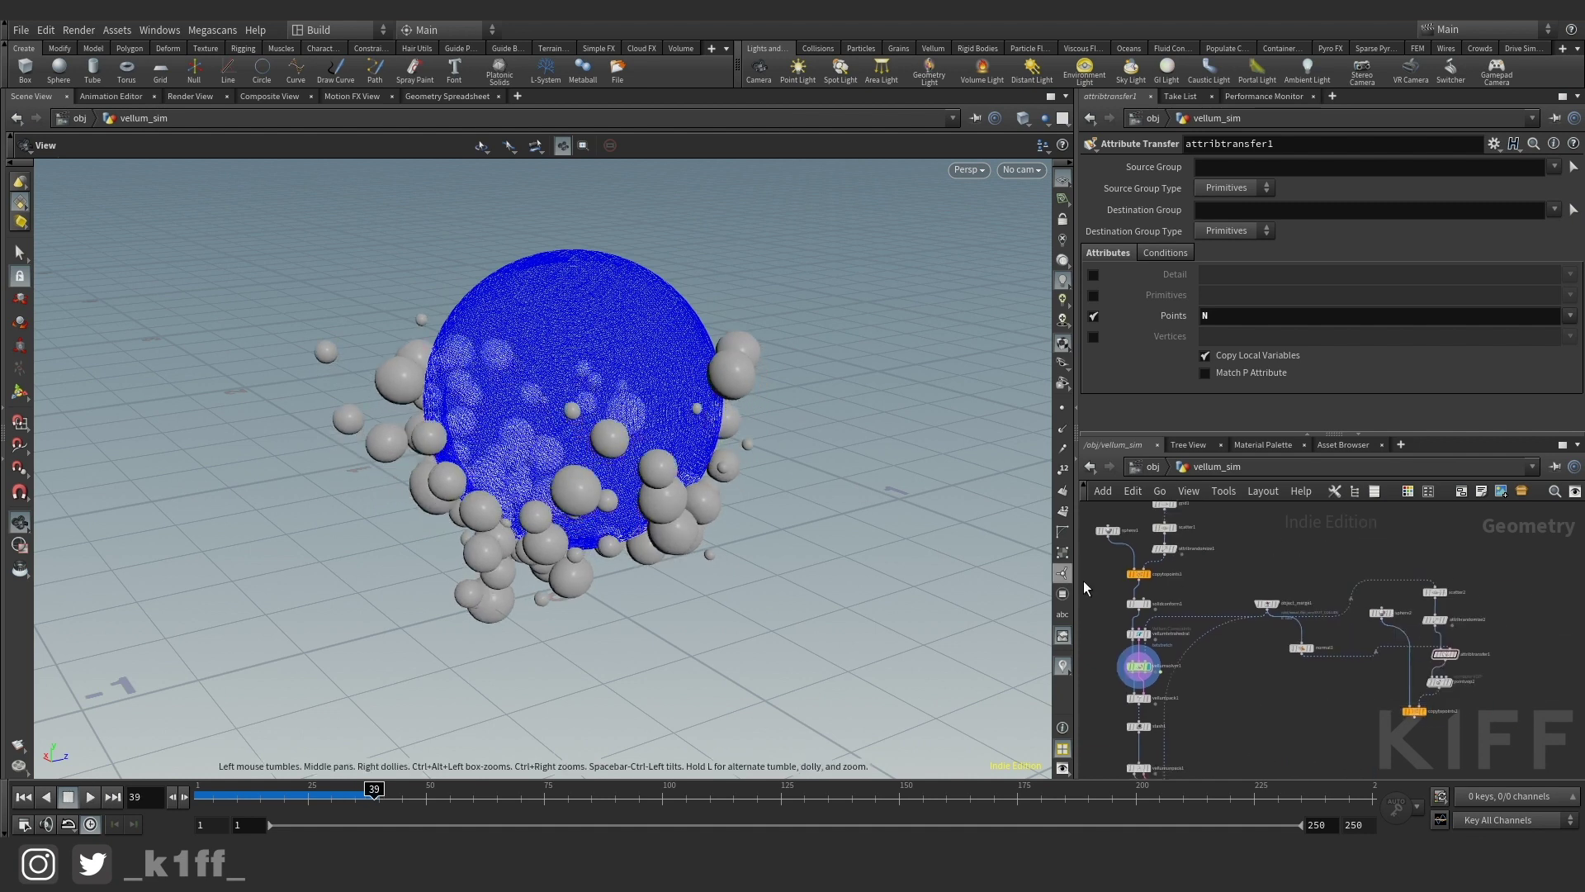
{"action": "middle_click_drag", "start_coordinate": [1271, 685], "coordinate": [1434, 695]}
{"action": "left_click_drag", "start_coordinate": [314, 430], "coordinate": [683, 449]}
{"action": "key", "text": "Up"}
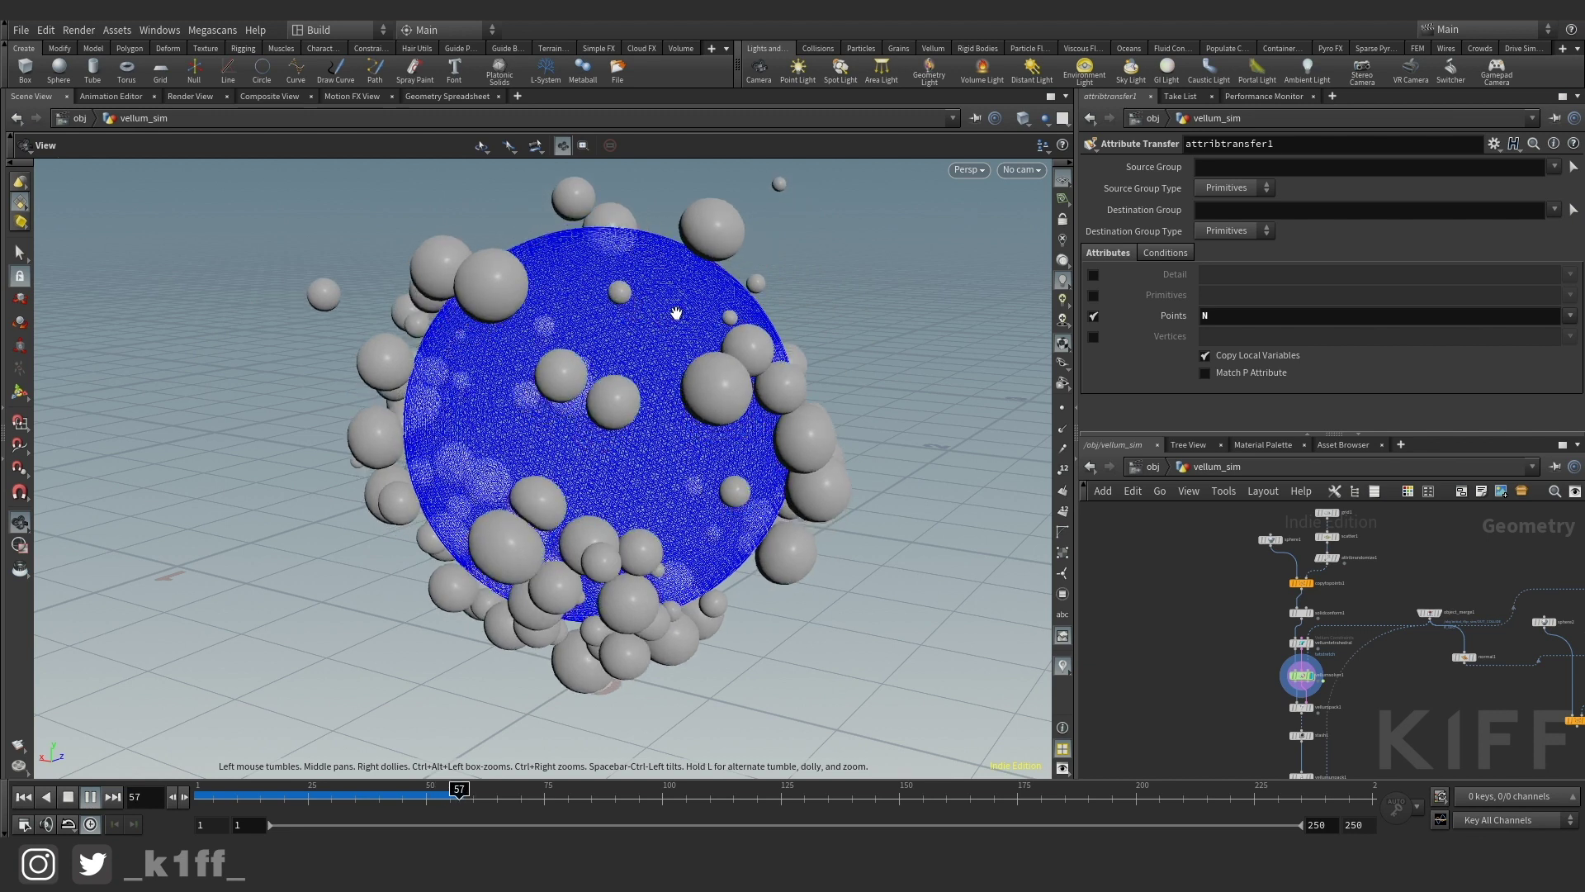
{"action": "key", "text": "ctrl+Up"}
Step: Display vellumpack1 and open its parameters
{"action": "scroll", "coordinate": [1271, 685], "scroll_direction": "up", "scroll_amount": 3}
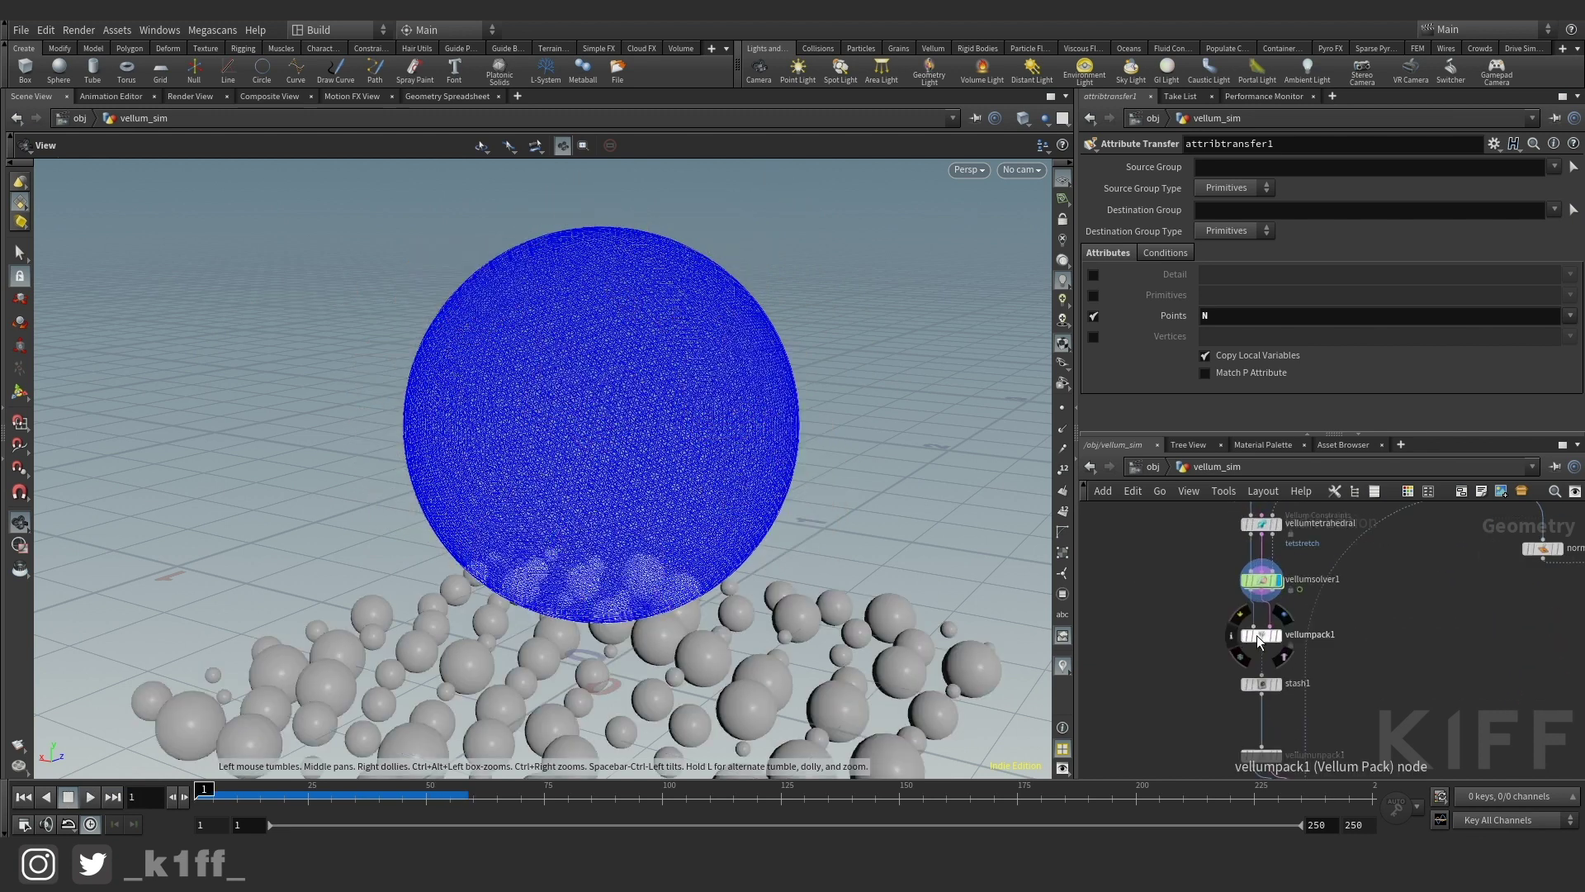
{"action": "left_click", "coordinate": [1286, 613]}
{"action": "left_click", "coordinate": [1263, 636]}
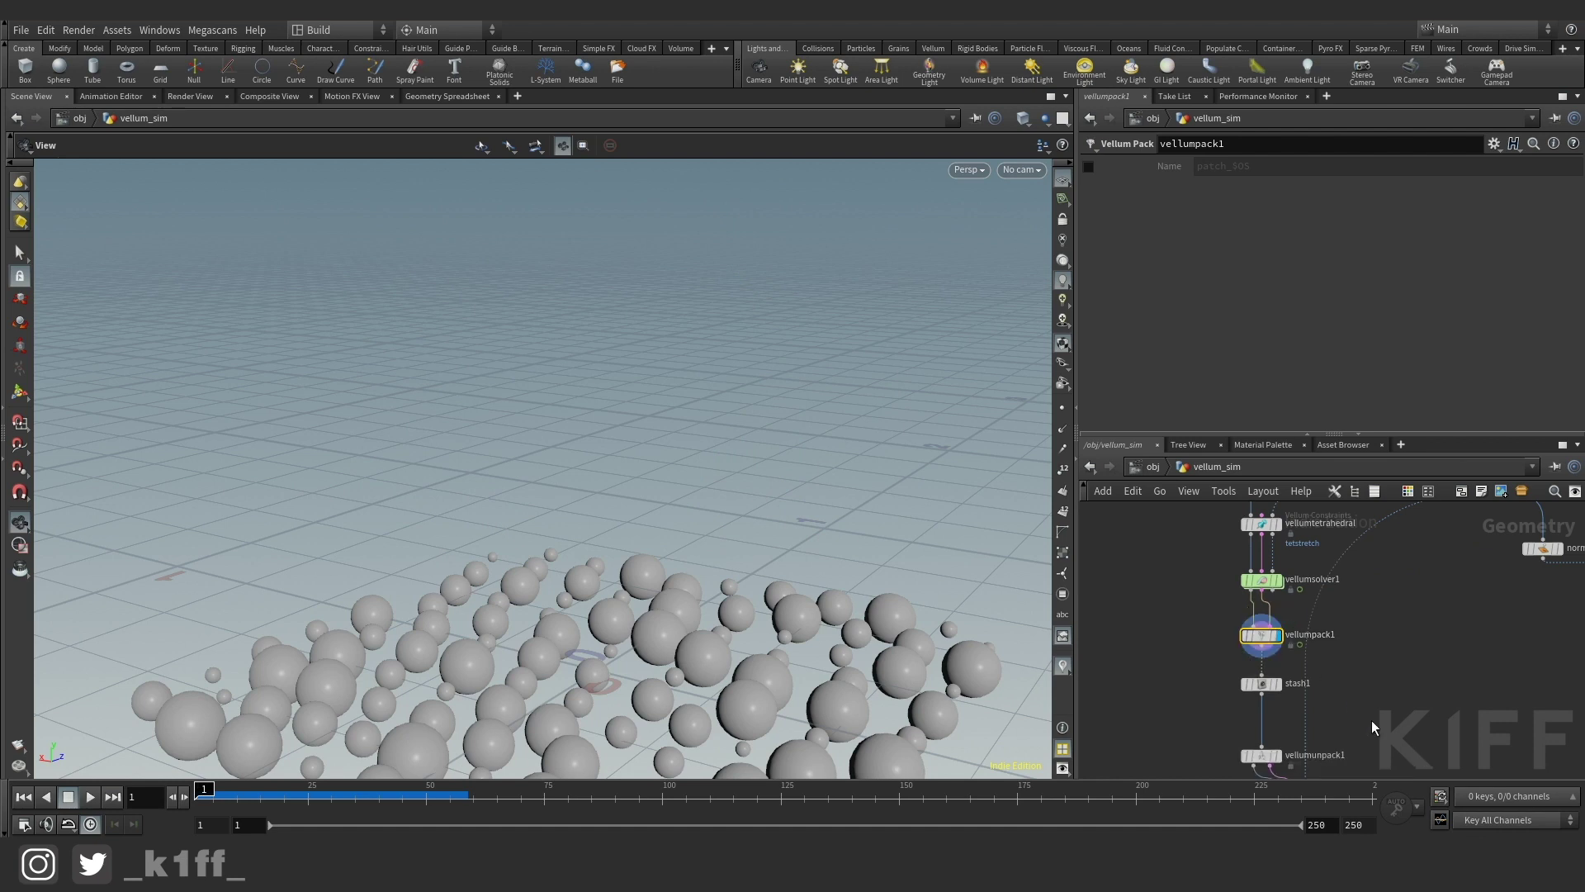
Step: Display stash1 and examine its stashed sphere arrangement from several angles
{"action": "middle_click_drag", "start_coordinate": [1265, 700], "coordinate": [1244, 619]}
{"action": "mouse_move", "coordinate": [1247, 610]}
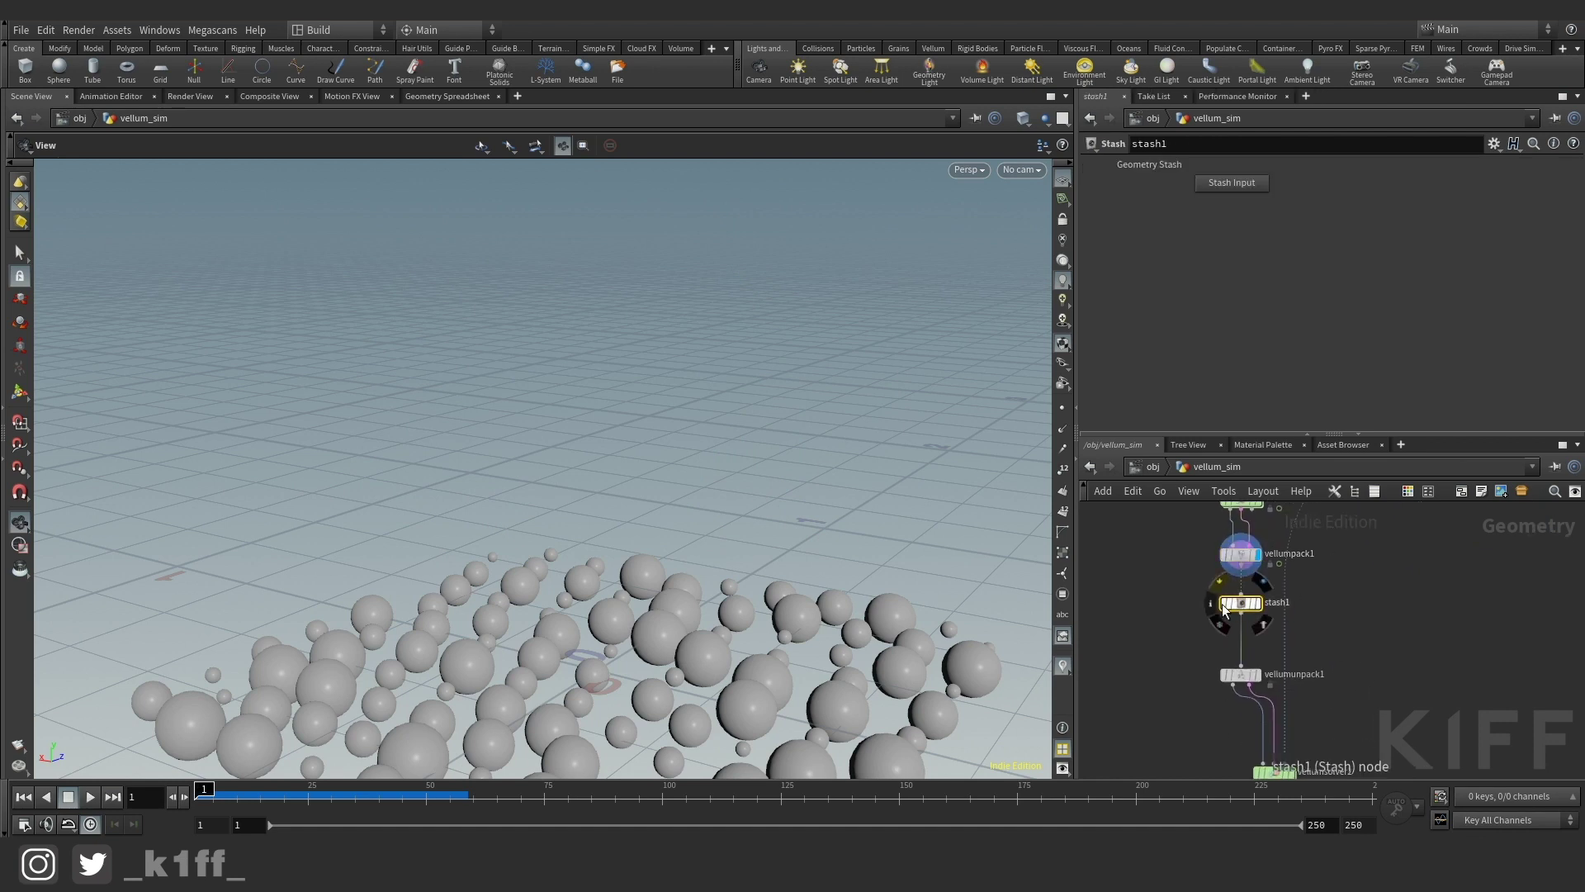
{"action": "mouse_move", "coordinate": [1248, 605]}
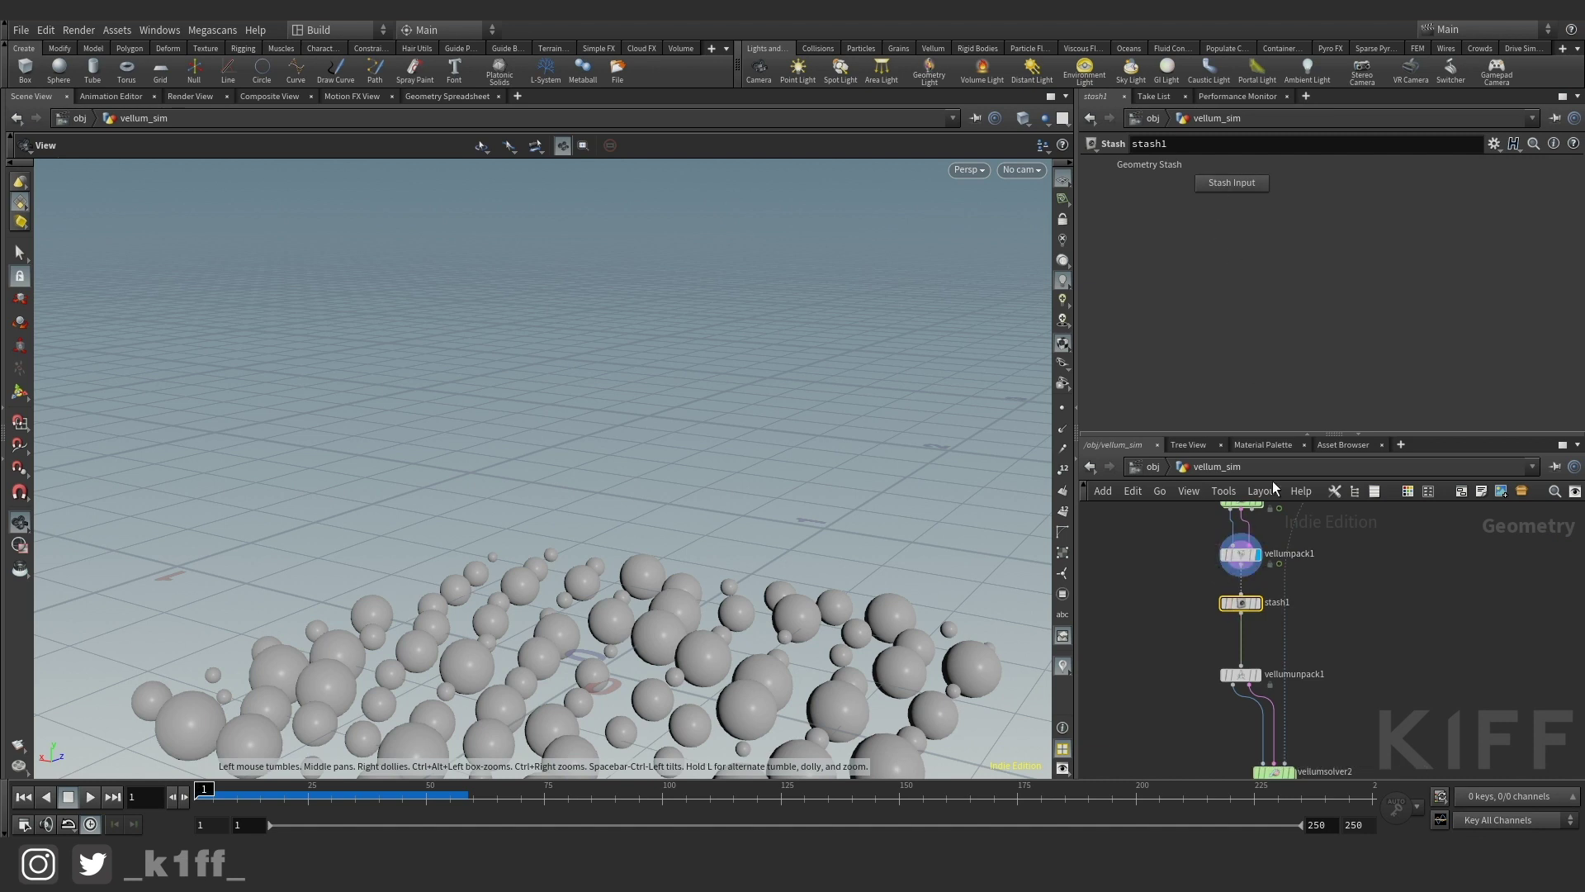
{"action": "left_click", "coordinate": [1254, 603]}
{"action": "left_click_drag", "start_coordinate": [578, 371], "coordinate": [529, 380]}
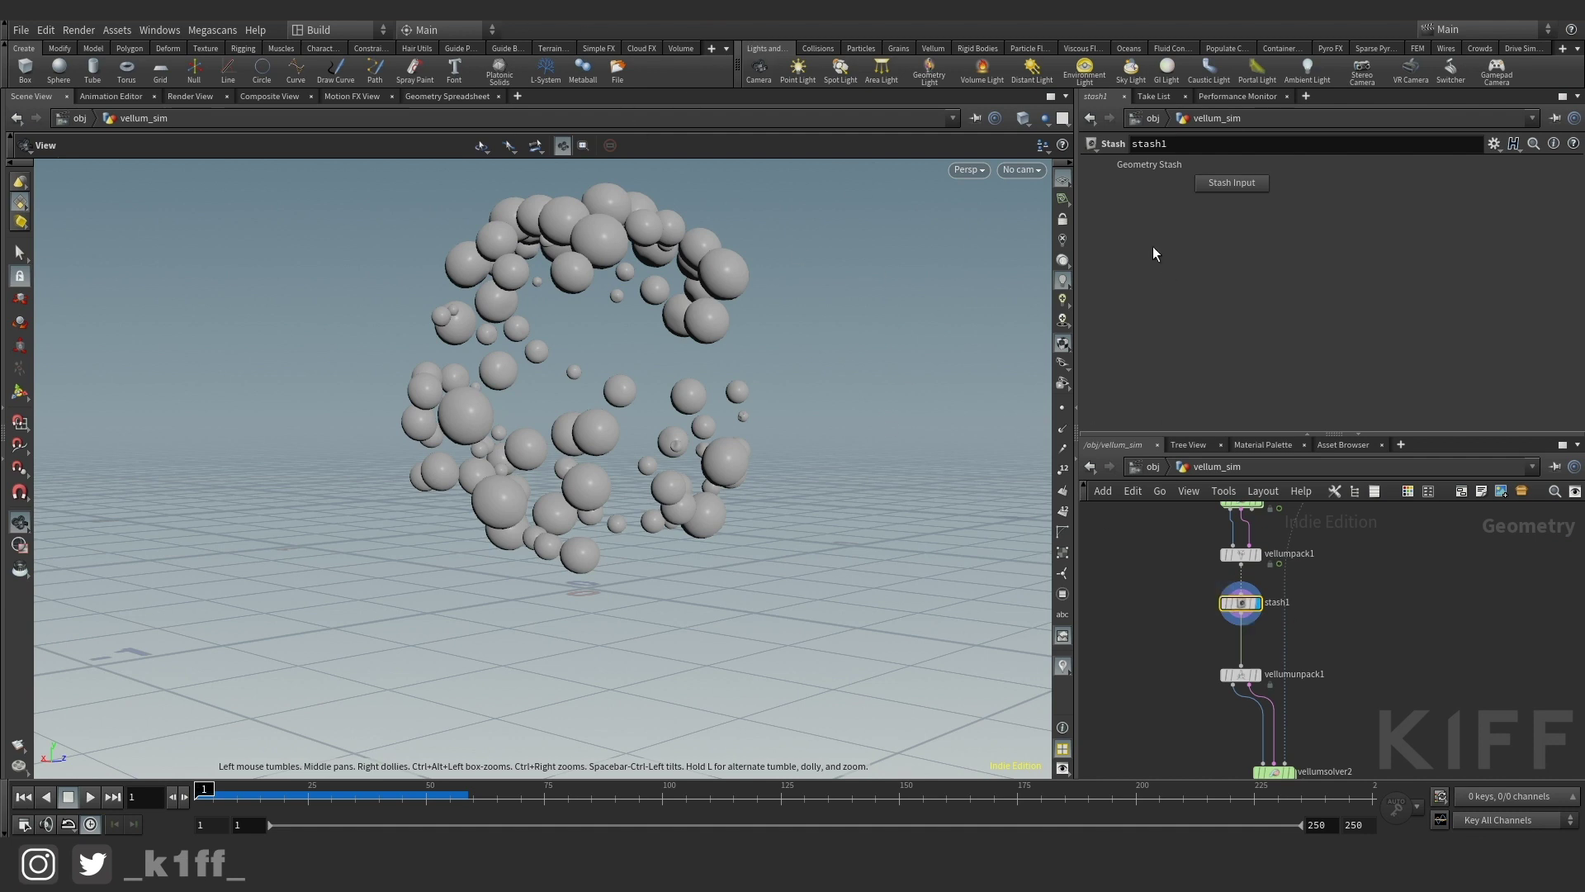
{"action": "left_click_drag", "start_coordinate": [642, 295], "coordinate": [759, 388]}
Step: Select vellumunpack1 below the stash and review its parameters
{"action": "middle_click_drag", "start_coordinate": [1212, 571], "coordinate": [1161, 590]}
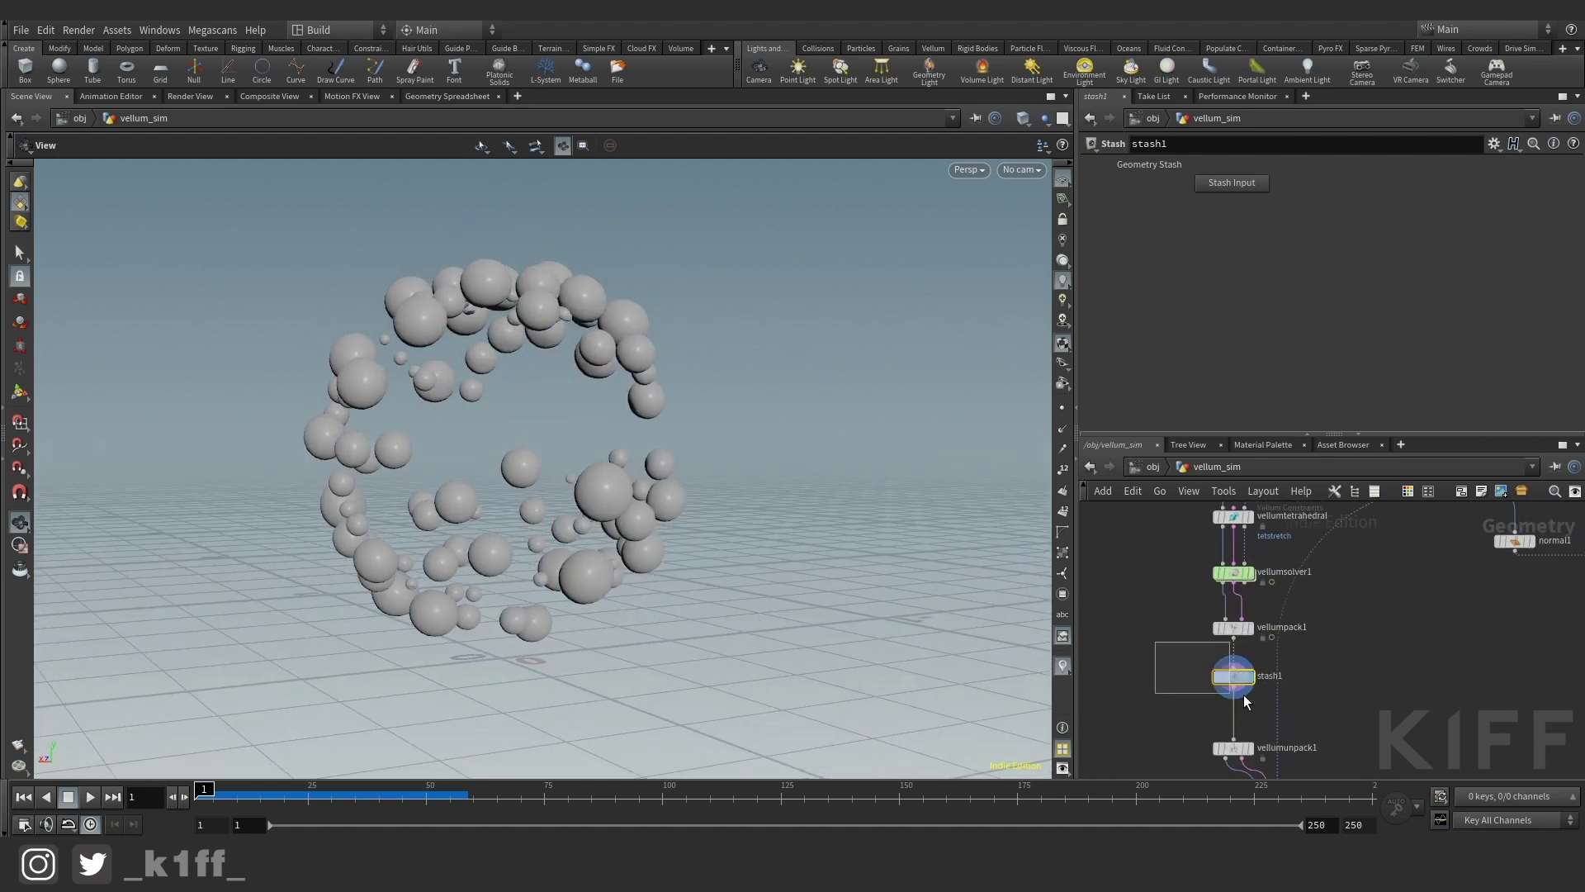
{"action": "mouse_move", "coordinate": [578, 426]}
{"action": "left_mouse_down"}
{"action": "mouse_move", "coordinate": [545, 421]}
{"action": "mouse_move", "coordinate": [691, 454]}
{"action": "mouse_move", "coordinate": [803, 421]}
{"action": "mouse_move", "coordinate": [616, 464]}
{"action": "left_mouse_up"}
{"action": "middle_click_drag", "start_coordinate": [1387, 687], "coordinate": [1368, 602]}
{"action": "left_click_drag", "start_coordinate": [1141, 634], "coordinate": [1255, 692]}
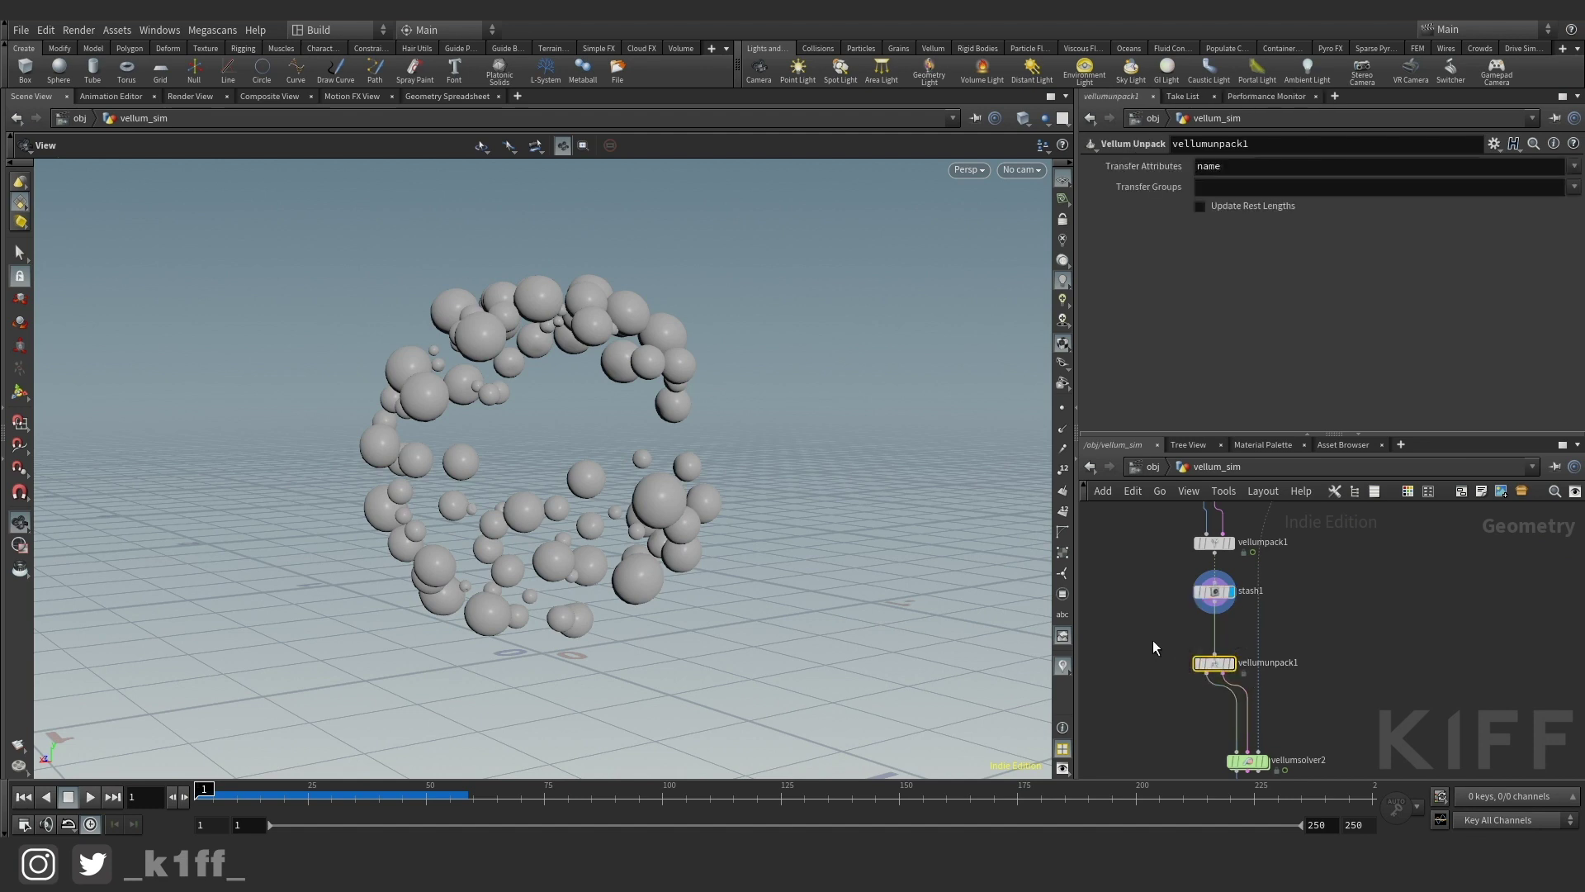
{"action": "middle_click_drag", "start_coordinate": [1207, 624], "coordinate": [1198, 550]}
{"action": "mouse_move", "coordinate": [1203, 583]}
{"action": "left_mouse_down"}
{"action": "mouse_move", "coordinate": [1183, 609]}
{"action": "mouse_move", "coordinate": [1223, 588]}
{"action": "mouse_move", "coordinate": [1212, 581]}
{"action": "left_mouse_up"}
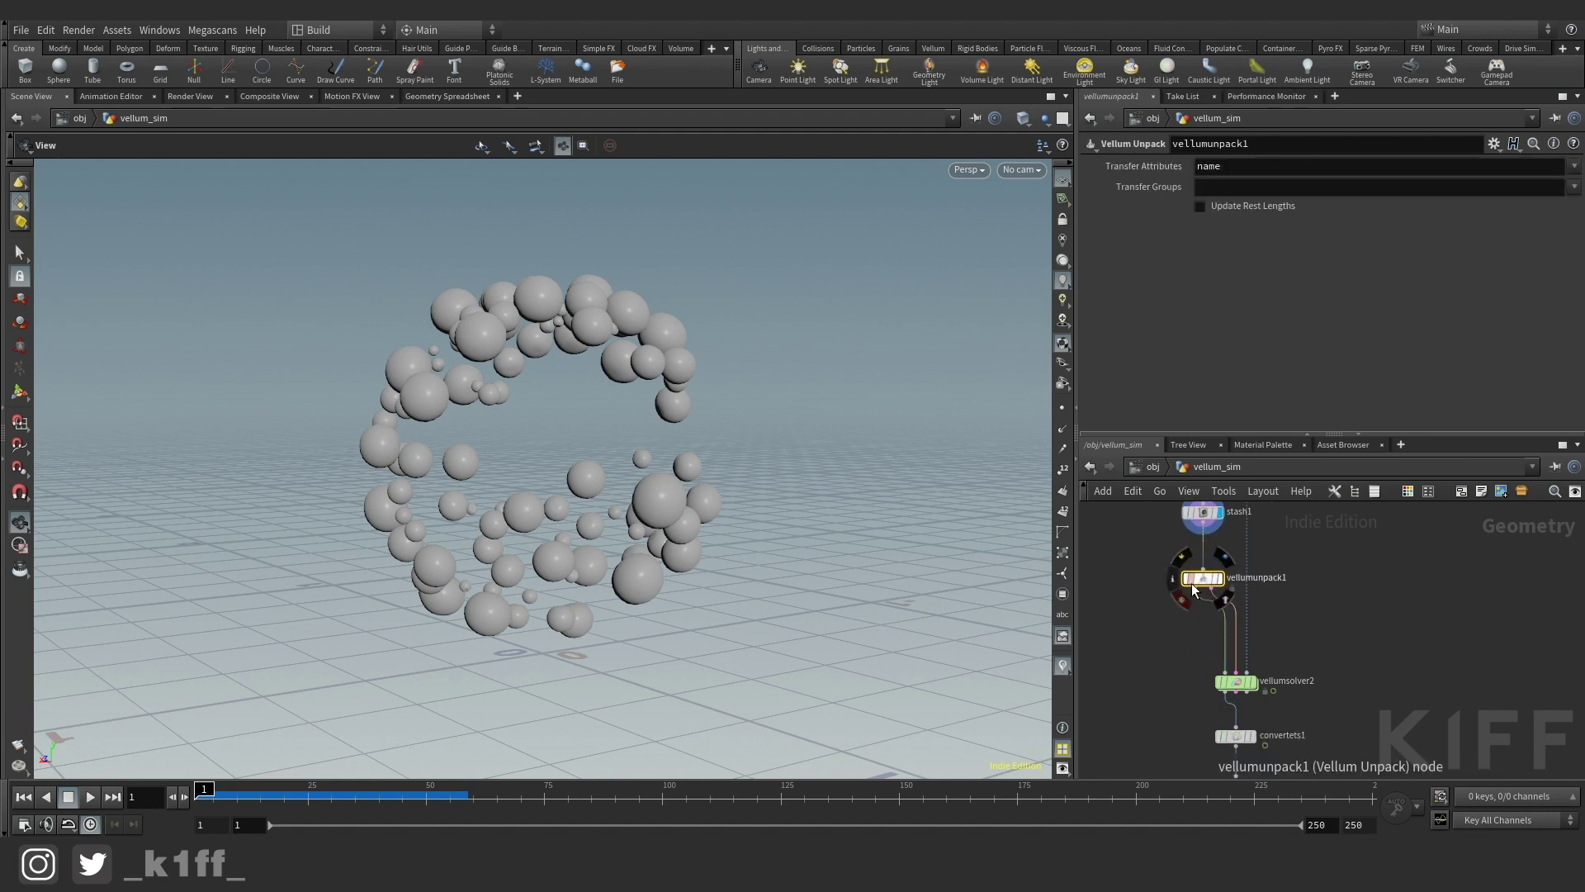
Step: Trace the collision connection from object_merge1 to vellumsolver2, and display and select that solver
{"action": "scroll", "coordinate": [1261, 640], "scroll_direction": "down", "scroll_amount": 1}
{"action": "middle_click_drag", "start_coordinate": [1299, 509], "coordinate": [1280, 658]}
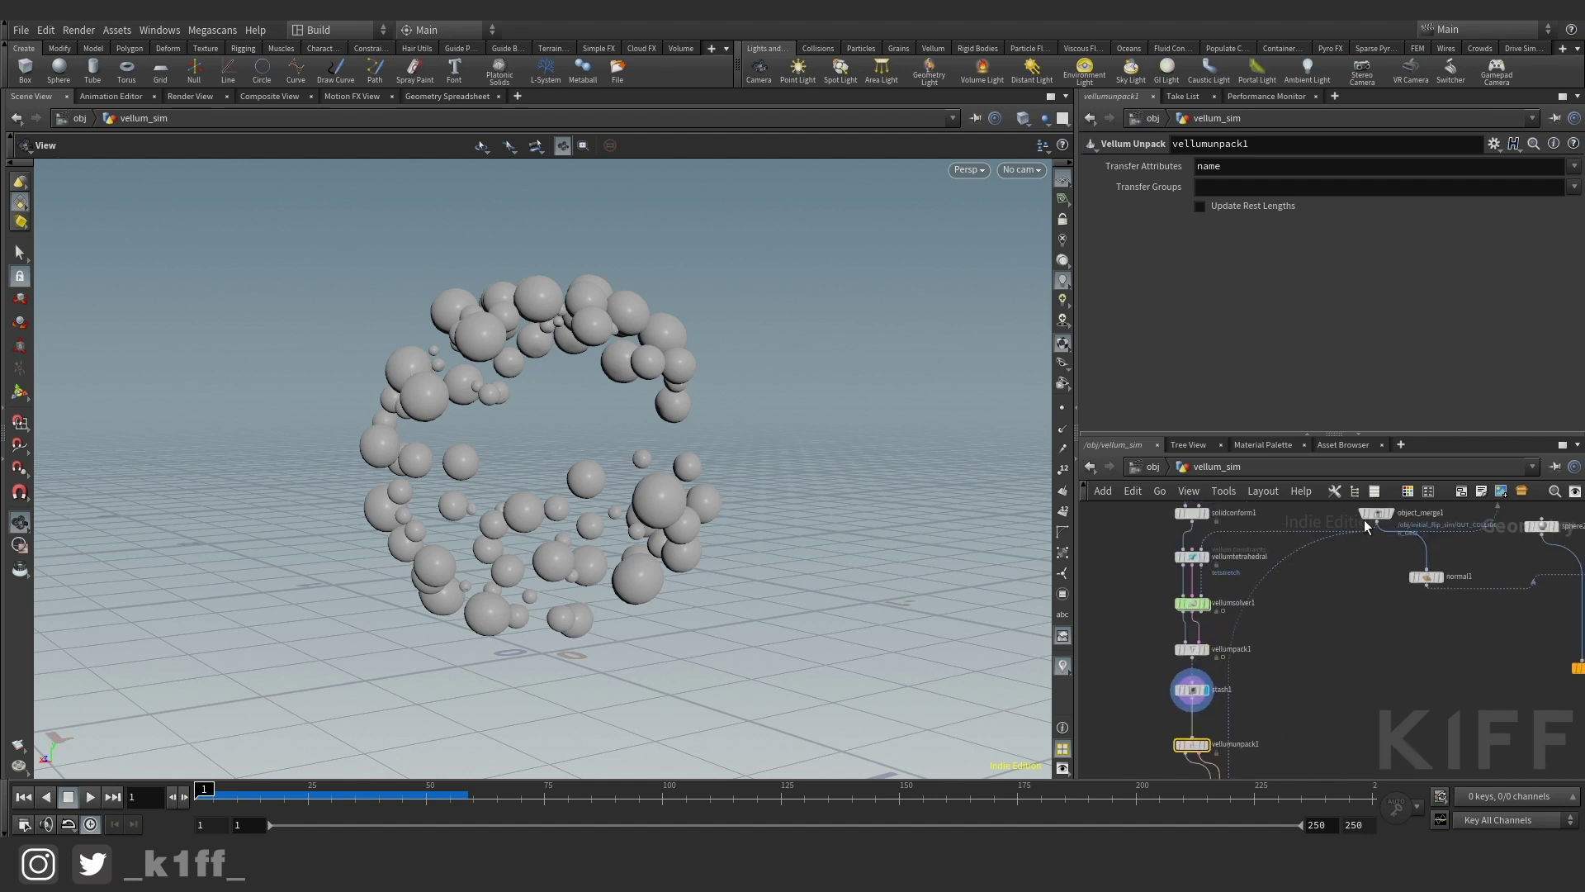
{"action": "middle_click_drag", "start_coordinate": [1340, 601], "coordinate": [1325, 628]}
{"action": "middle_click_drag", "start_coordinate": [1292, 714], "coordinate": [1325, 516]}
{"action": "scroll", "coordinate": [1243, 665], "scroll_direction": "up", "scroll_amount": 3}
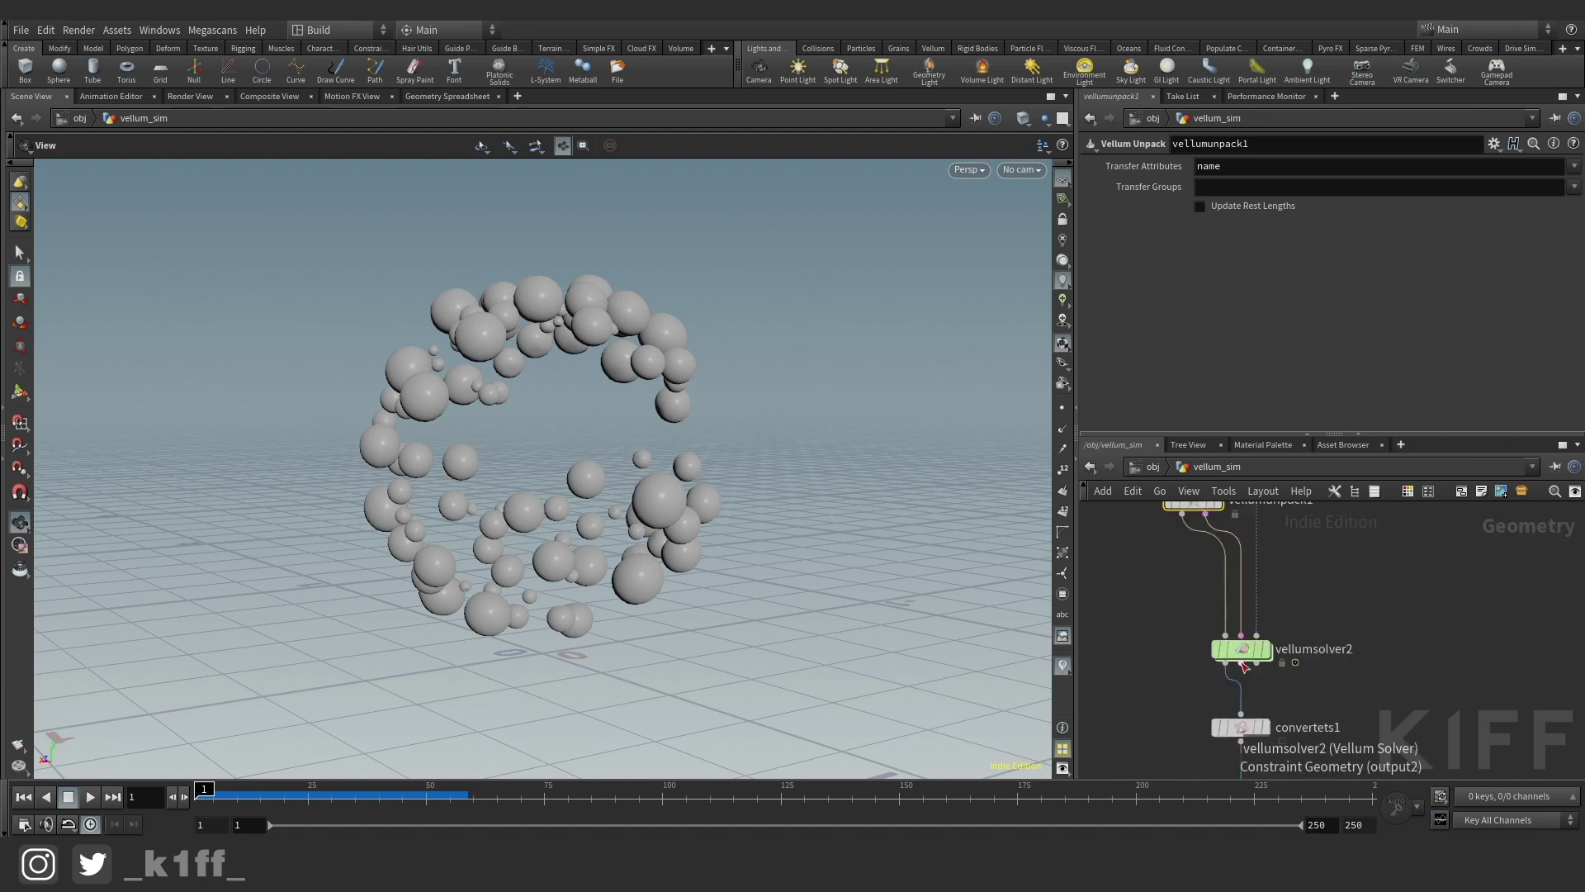
{"action": "left_click", "coordinate": [1242, 658]}
{"action": "left_click", "coordinate": [1264, 650]}
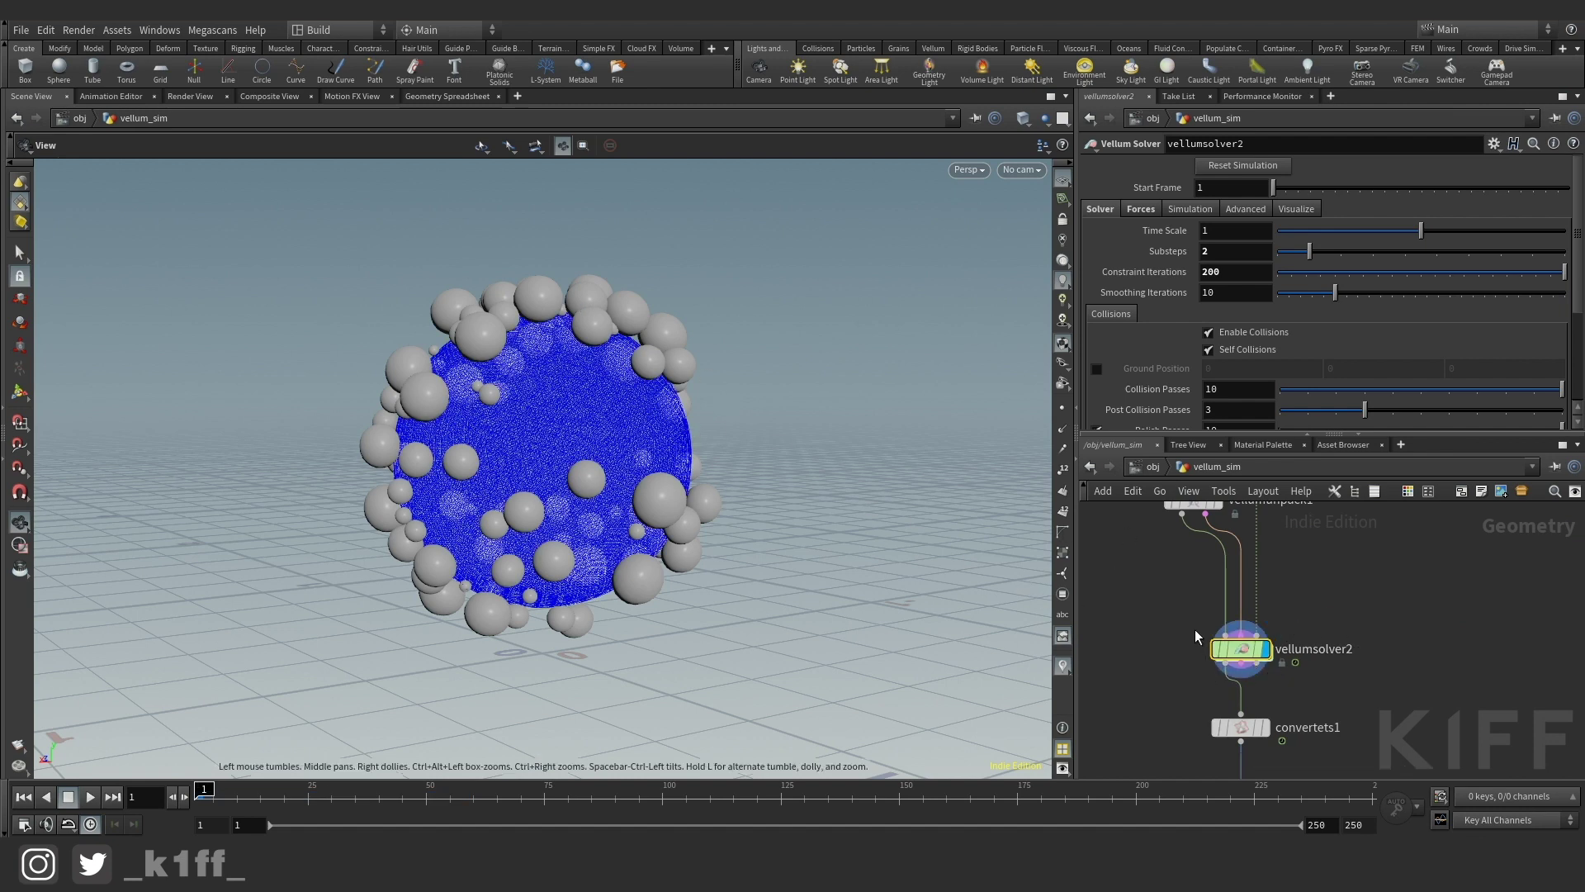
Step: Review the Solver and Forces settings of vellumsolver2
{"action": "left_click_drag", "start_coordinate": [1245, 652], "coordinate": [1237, 644]}
{"action": "scroll", "coordinate": [1153, 337], "scroll_direction": "down", "scroll_amount": 3}
{"action": "scroll", "coordinate": [1150, 339], "scroll_direction": "up", "scroll_amount": 3}
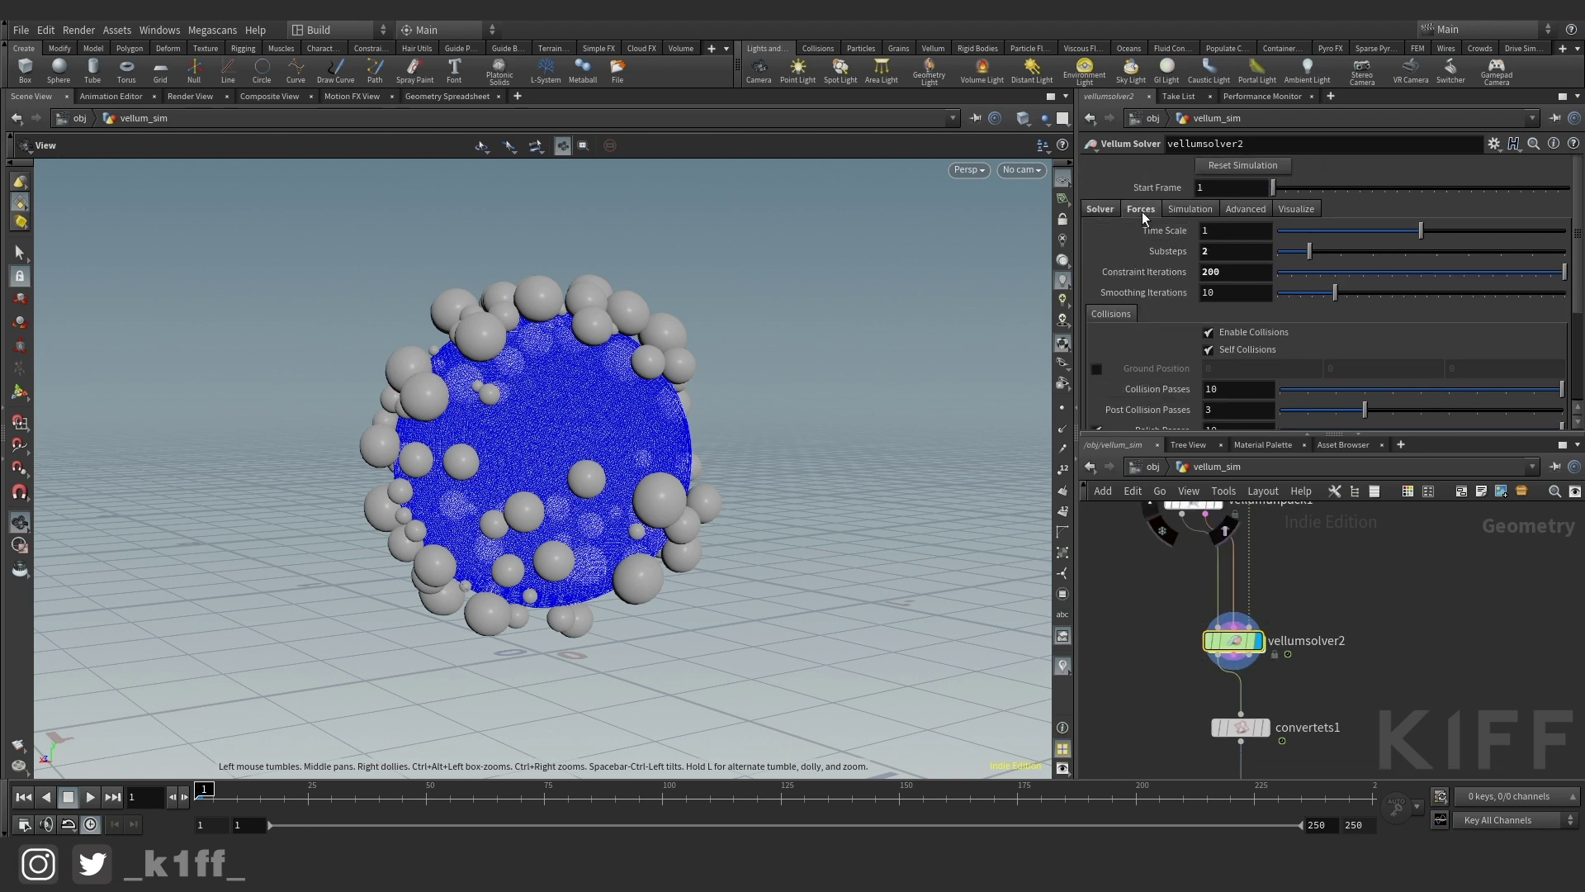
{"action": "left_click", "coordinate": [1142, 211]}
{"action": "left_click", "coordinate": [1112, 214]}
Step: Look inside vellumsolver2 at the popadvectbyvolumes1 parameters and return to the vellum_sim network
{"action": "double_click", "coordinate": [1230, 641]}
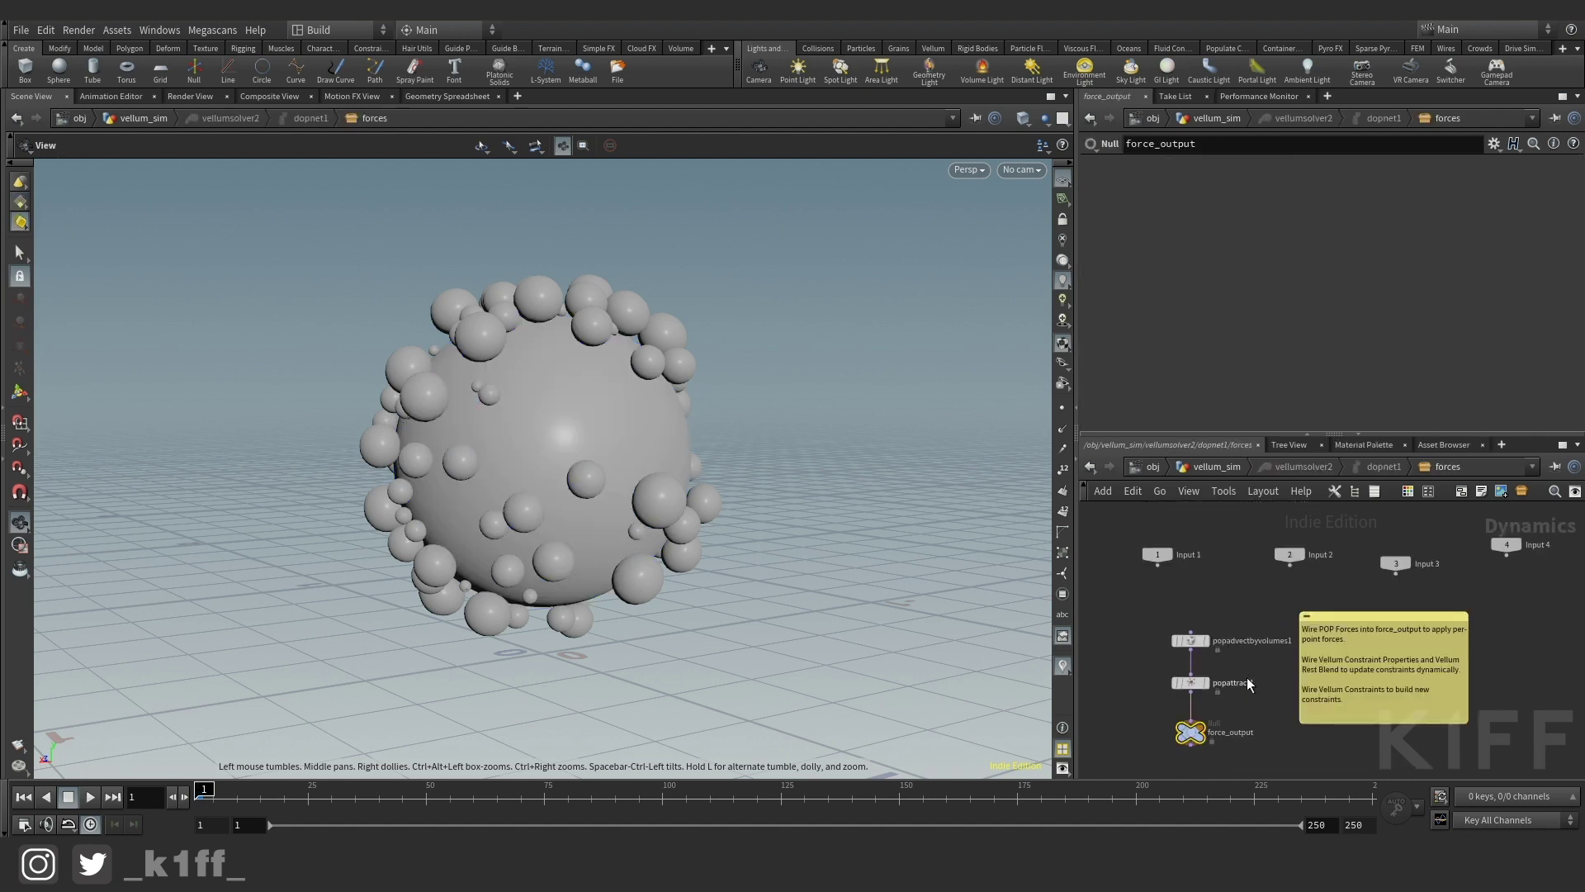
{"action": "left_click", "coordinate": [1190, 641]}
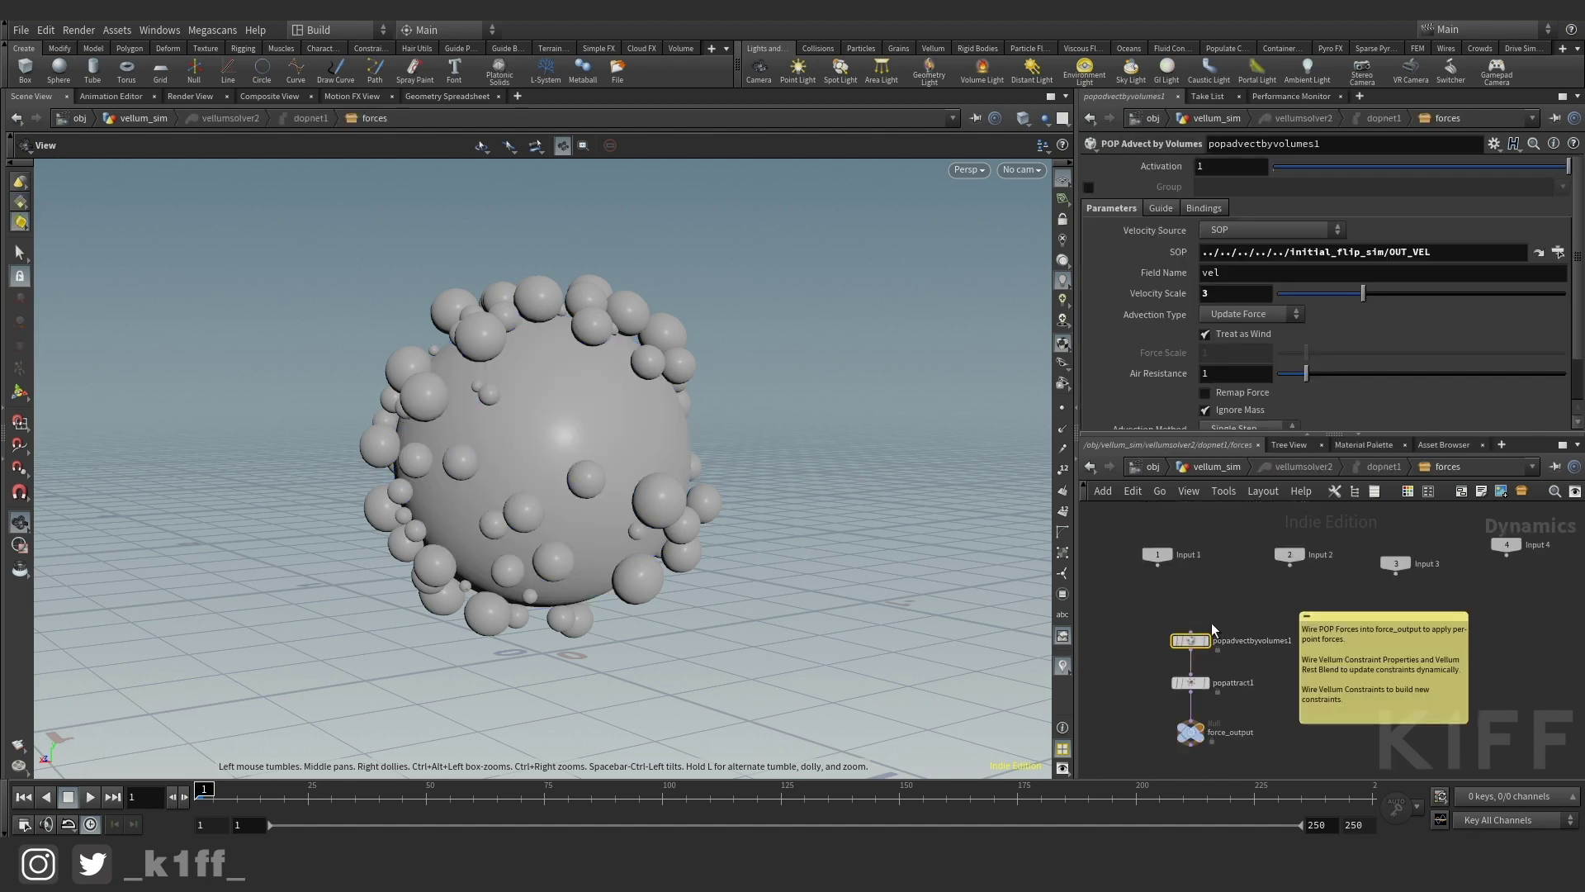
{"action": "left_click", "coordinate": [1217, 467]}
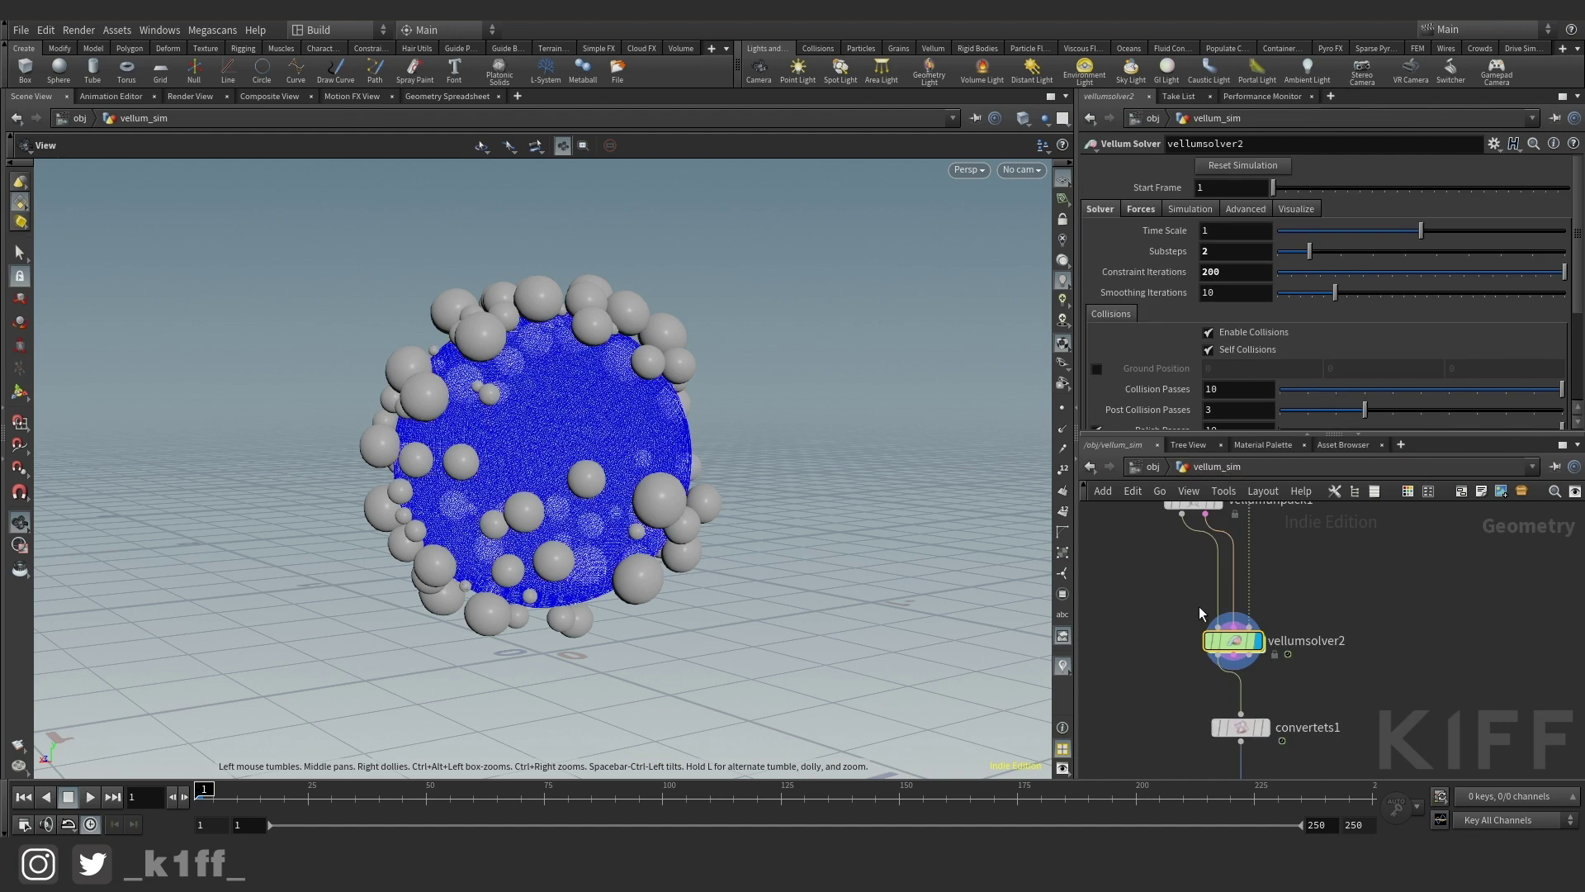
Step: Reopen the forces network of vellumsolver2, check the SOP velocity path of popadvectbyvolumes1, and go up to the obj level
{"action": "left_click_drag", "start_coordinate": [1231, 641], "coordinate": [1239, 636]}
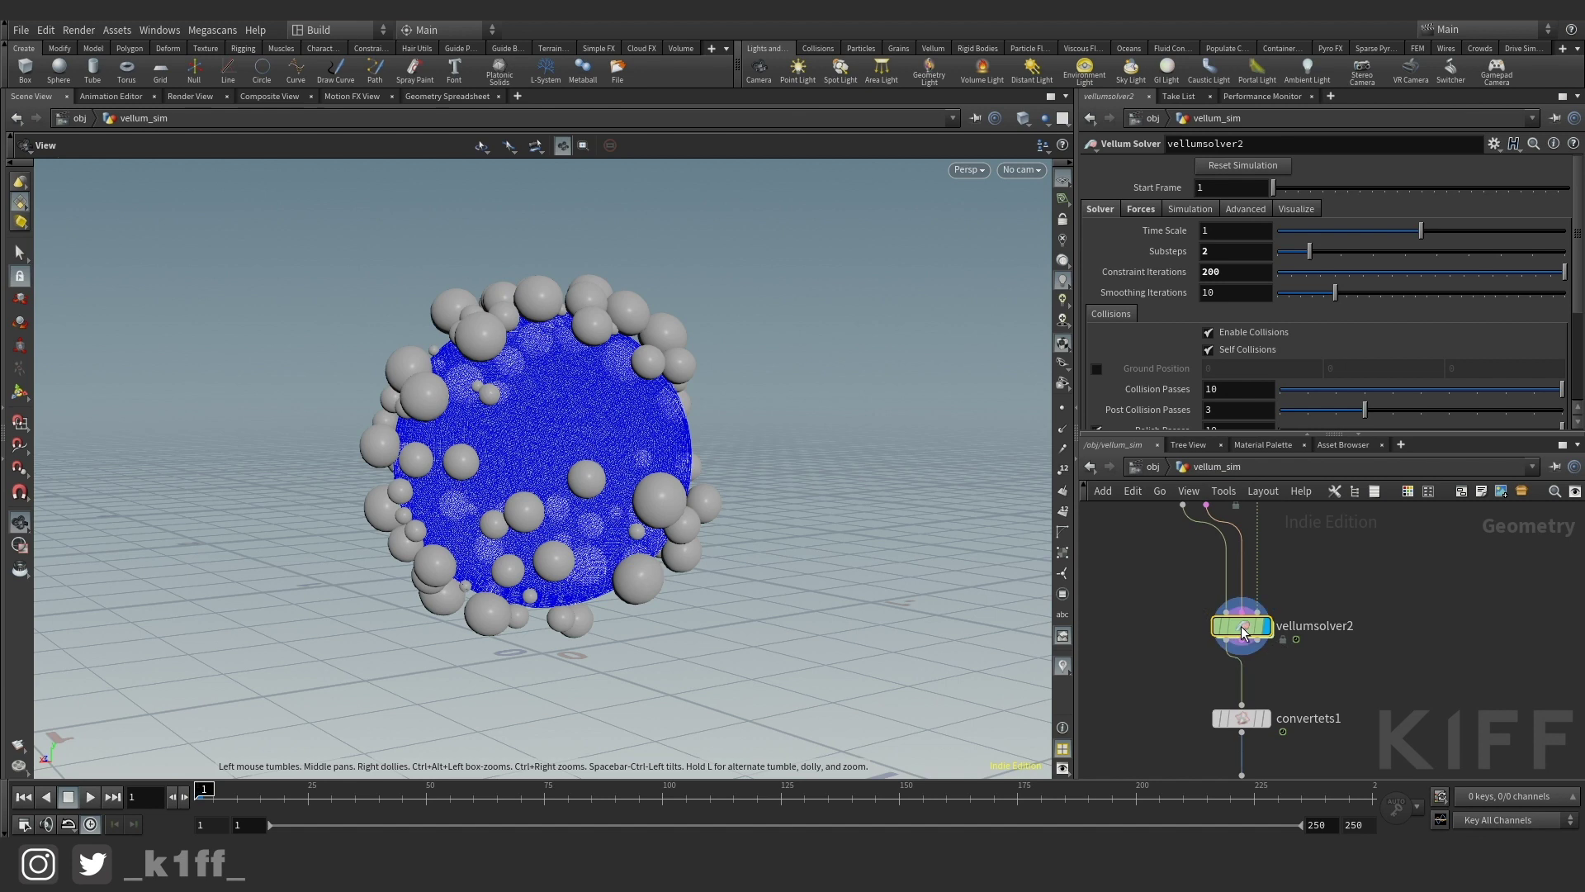
{"action": "double_click", "coordinate": [1238, 634]}
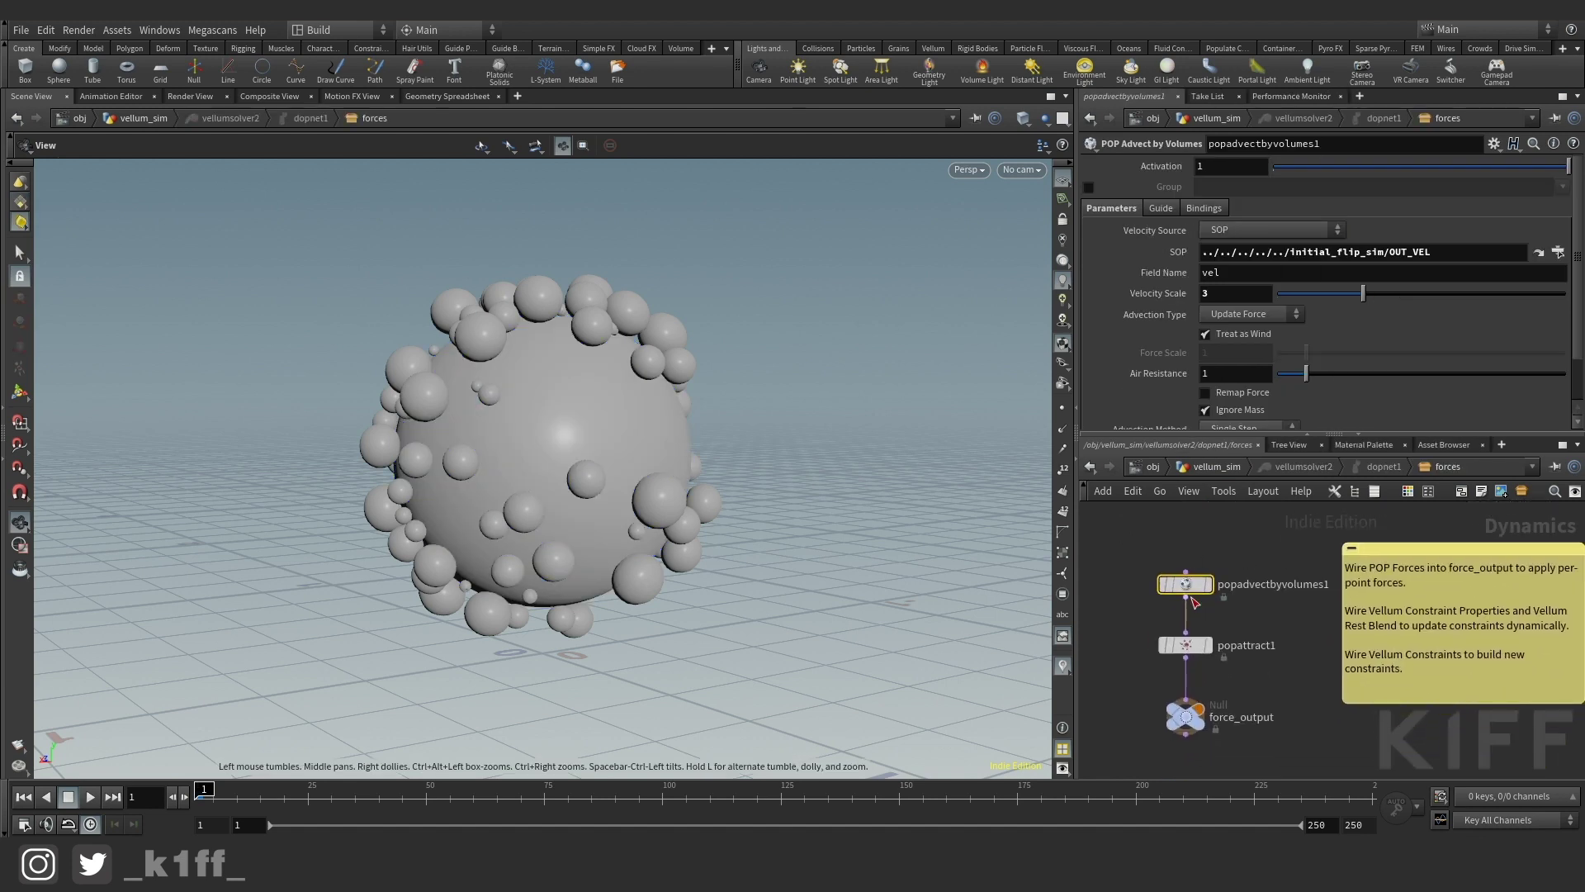
{"action": "left_click_drag", "start_coordinate": [1117, 553], "coordinate": [1252, 617]}
{"action": "middle_click_drag", "start_coordinate": [1257, 558], "coordinate": [1245, 587]}
{"action": "left_click", "coordinate": [1244, 251]}
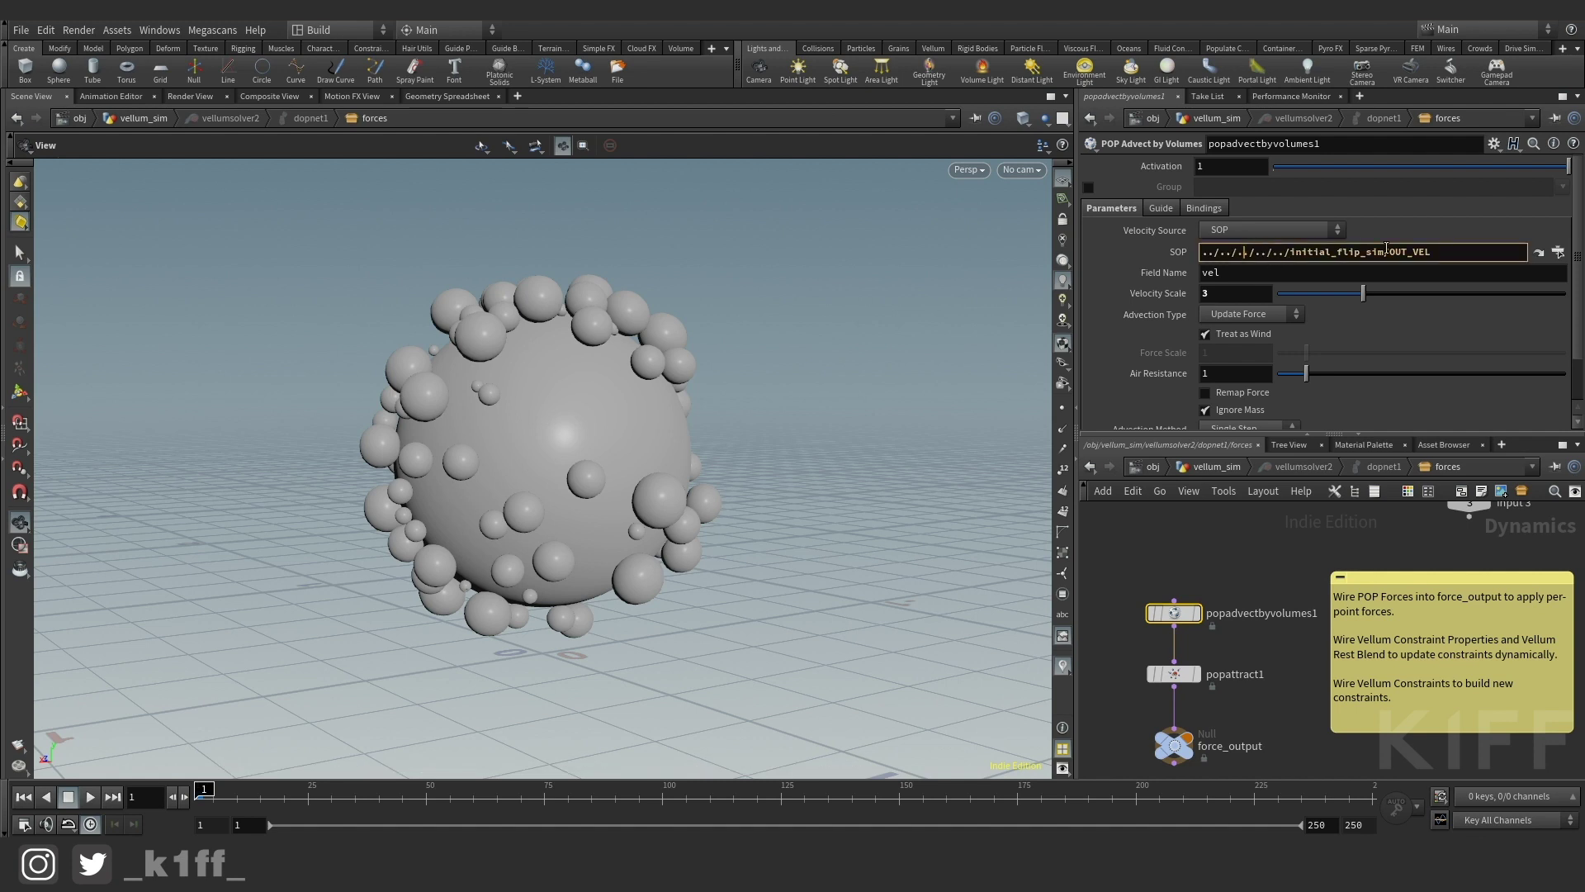
{"action": "left_click", "coordinate": [1143, 468]}
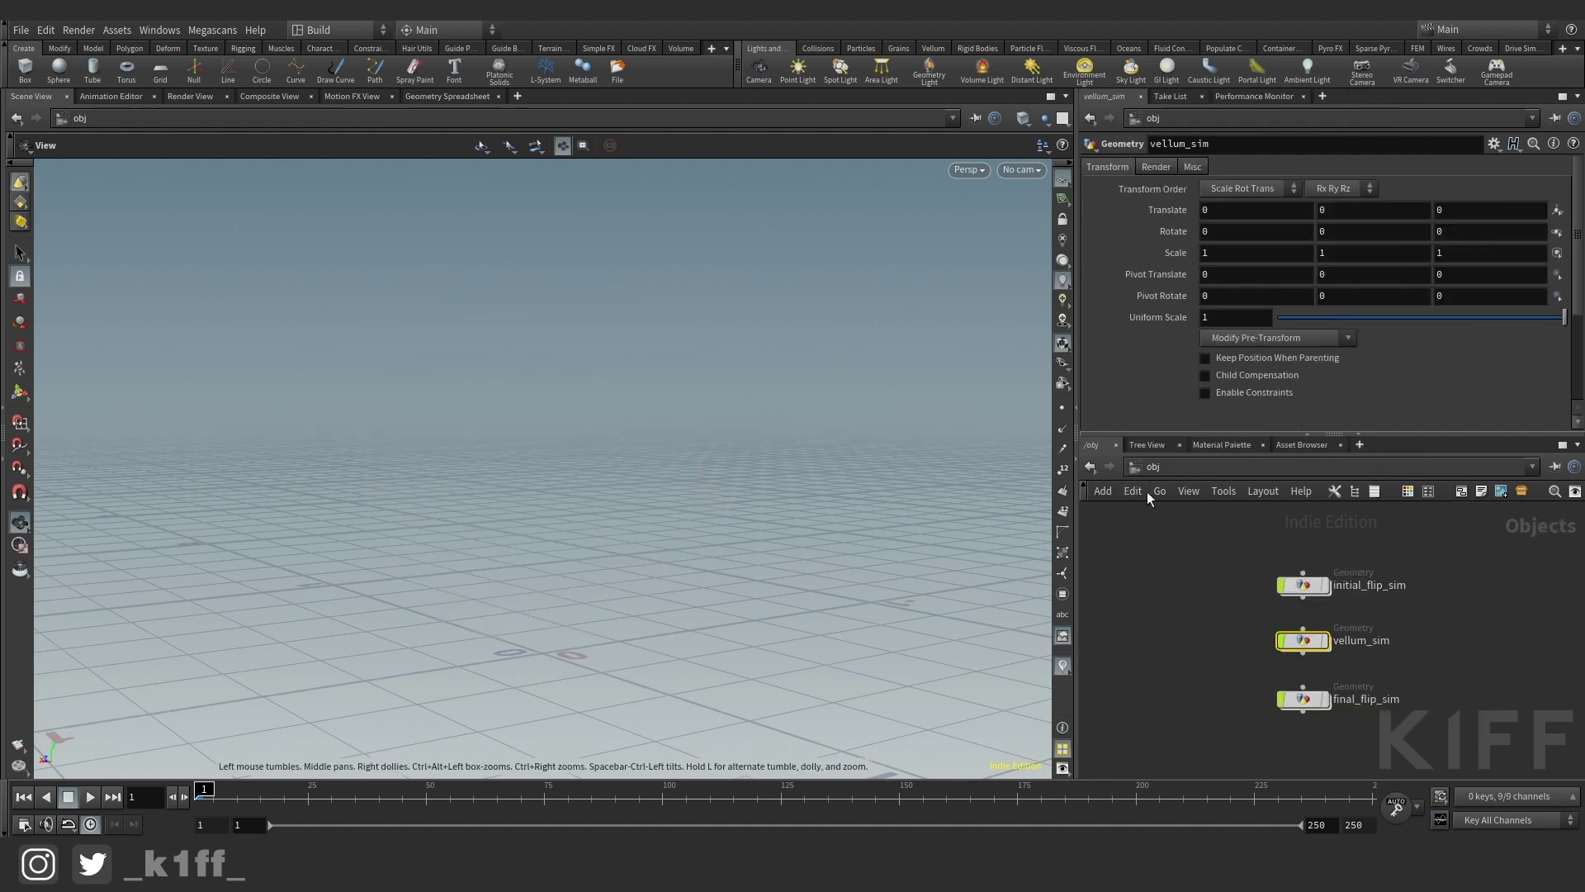
Step: Open the initial_flip_sim network and inspect the node information of the OUT_VEL null, including its volumes
{"action": "double_click", "coordinate": [1310, 587]}
{"action": "key", "text": "f"}
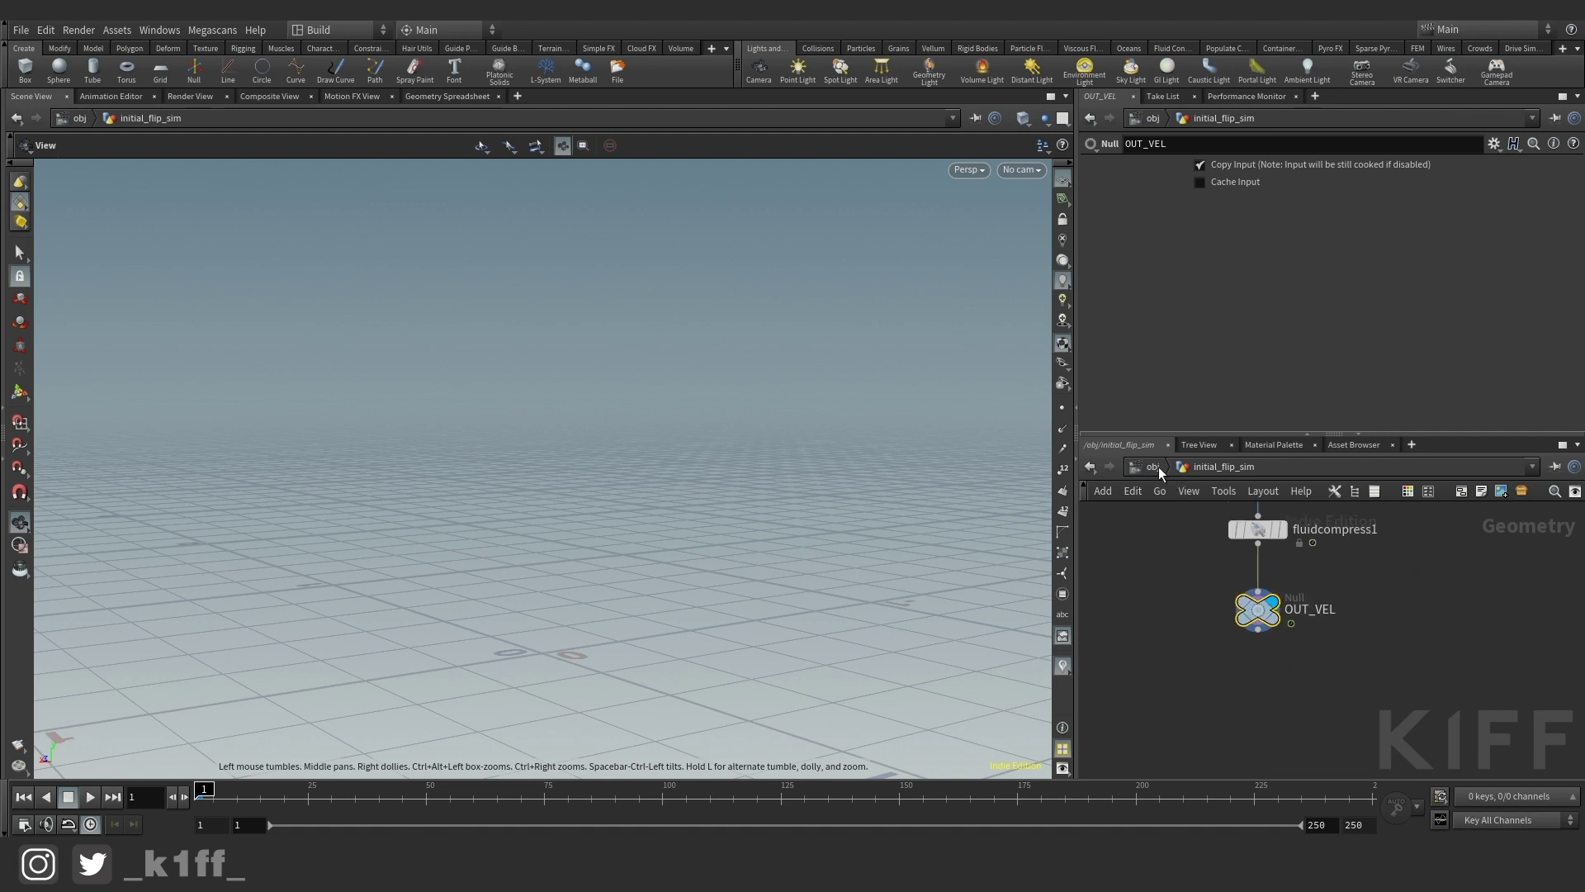
{"action": "middle_click_drag", "start_coordinate": [1251, 607], "coordinate": [1102, 658]}
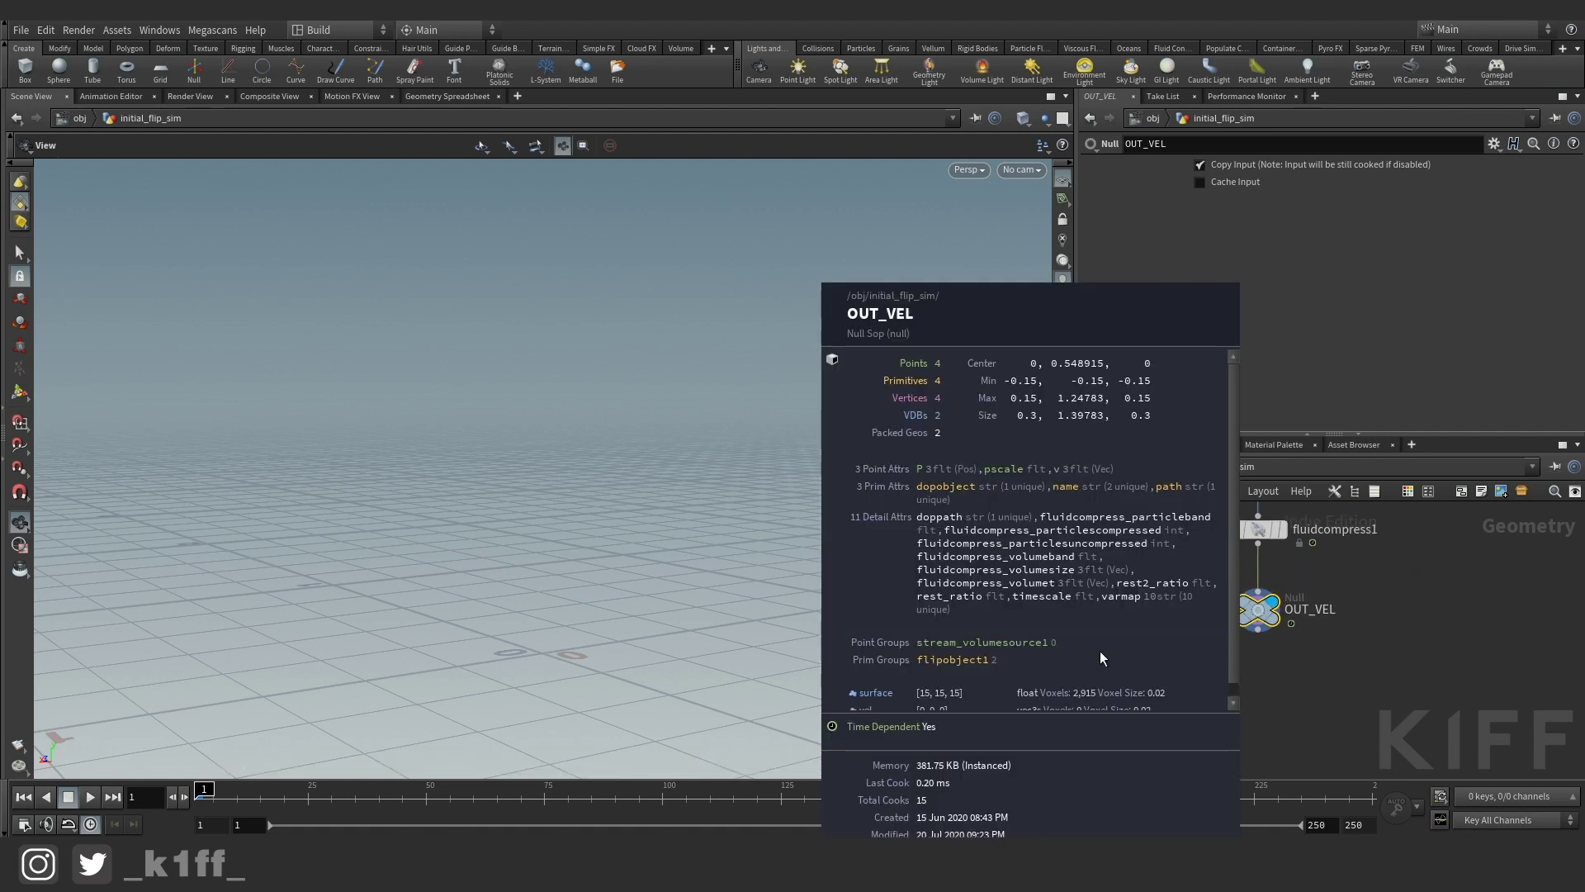
{"action": "middle_click_drag", "start_coordinate": [879, 706], "coordinate": [882, 705]}
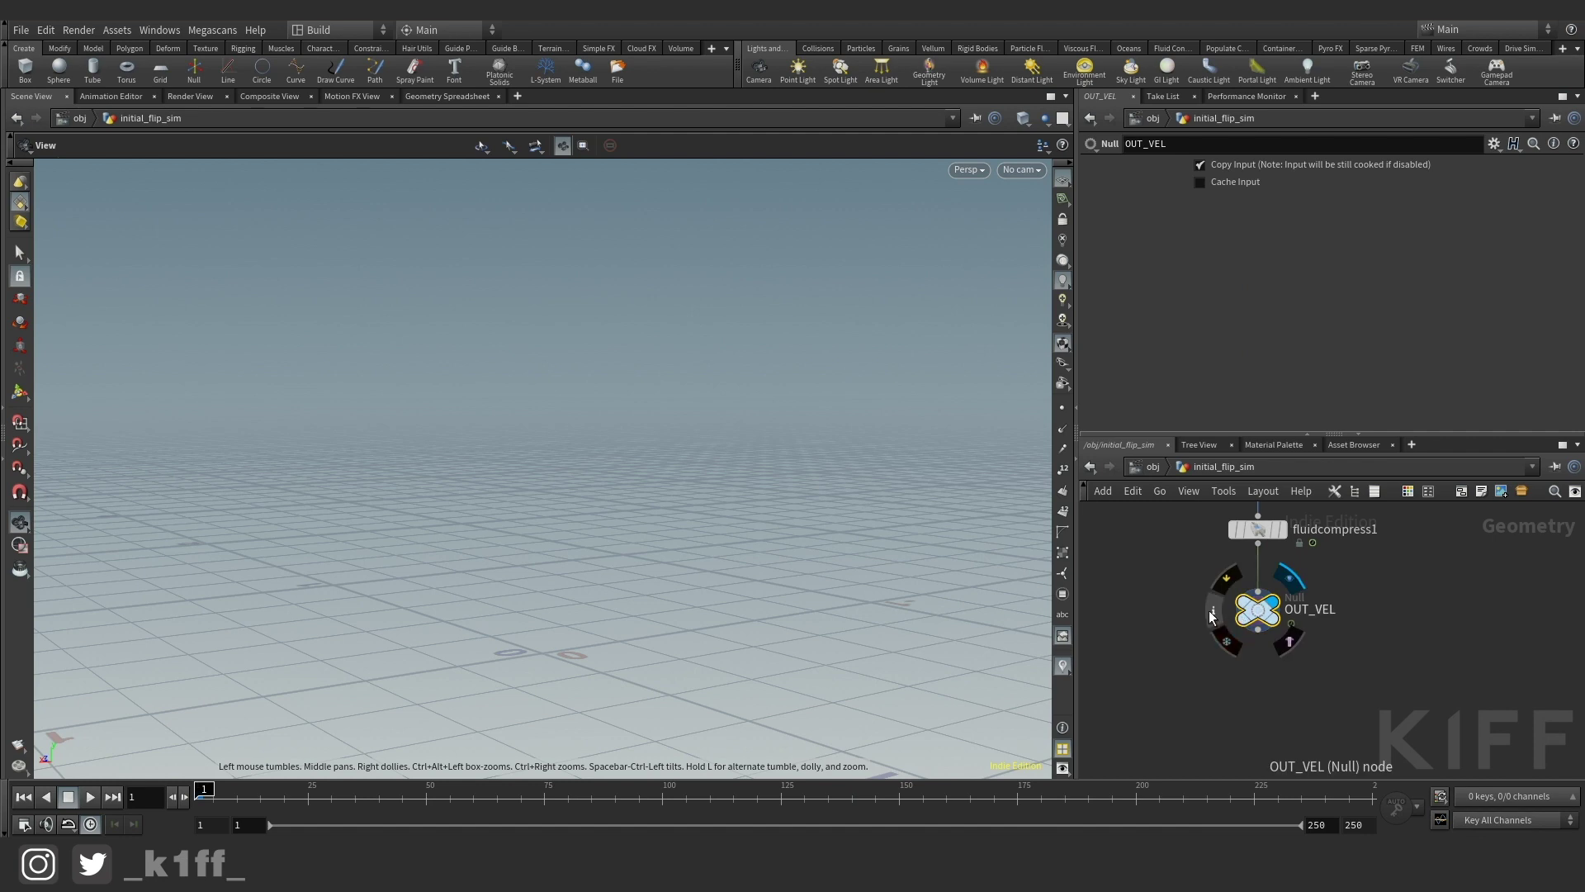
{"action": "left_click", "coordinate": [1210, 611]}
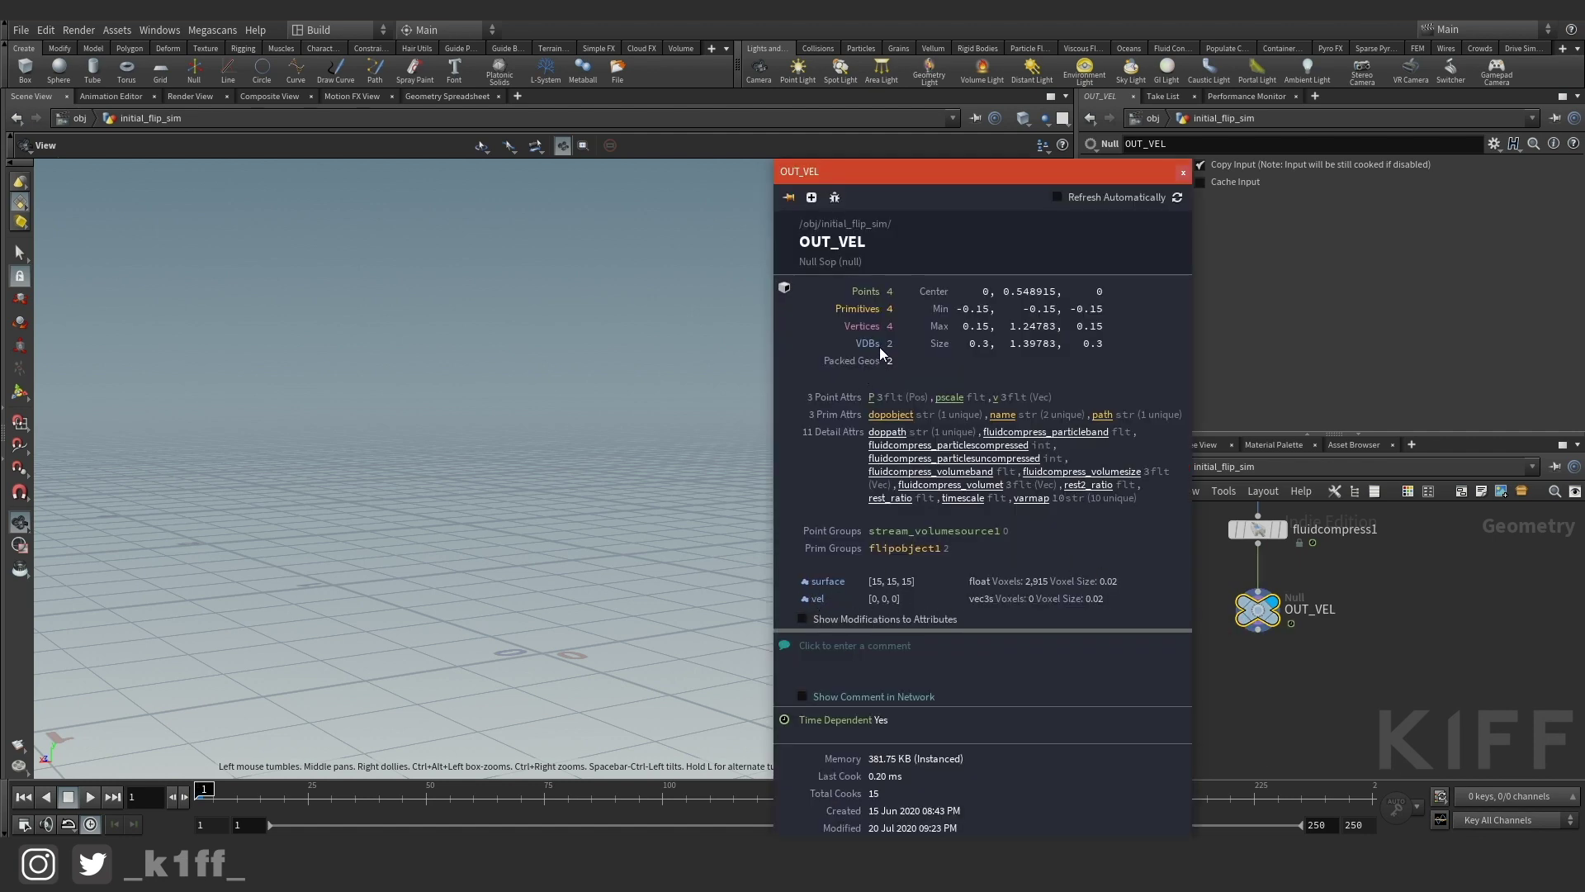
{"action": "left_click", "coordinate": [1182, 174]}
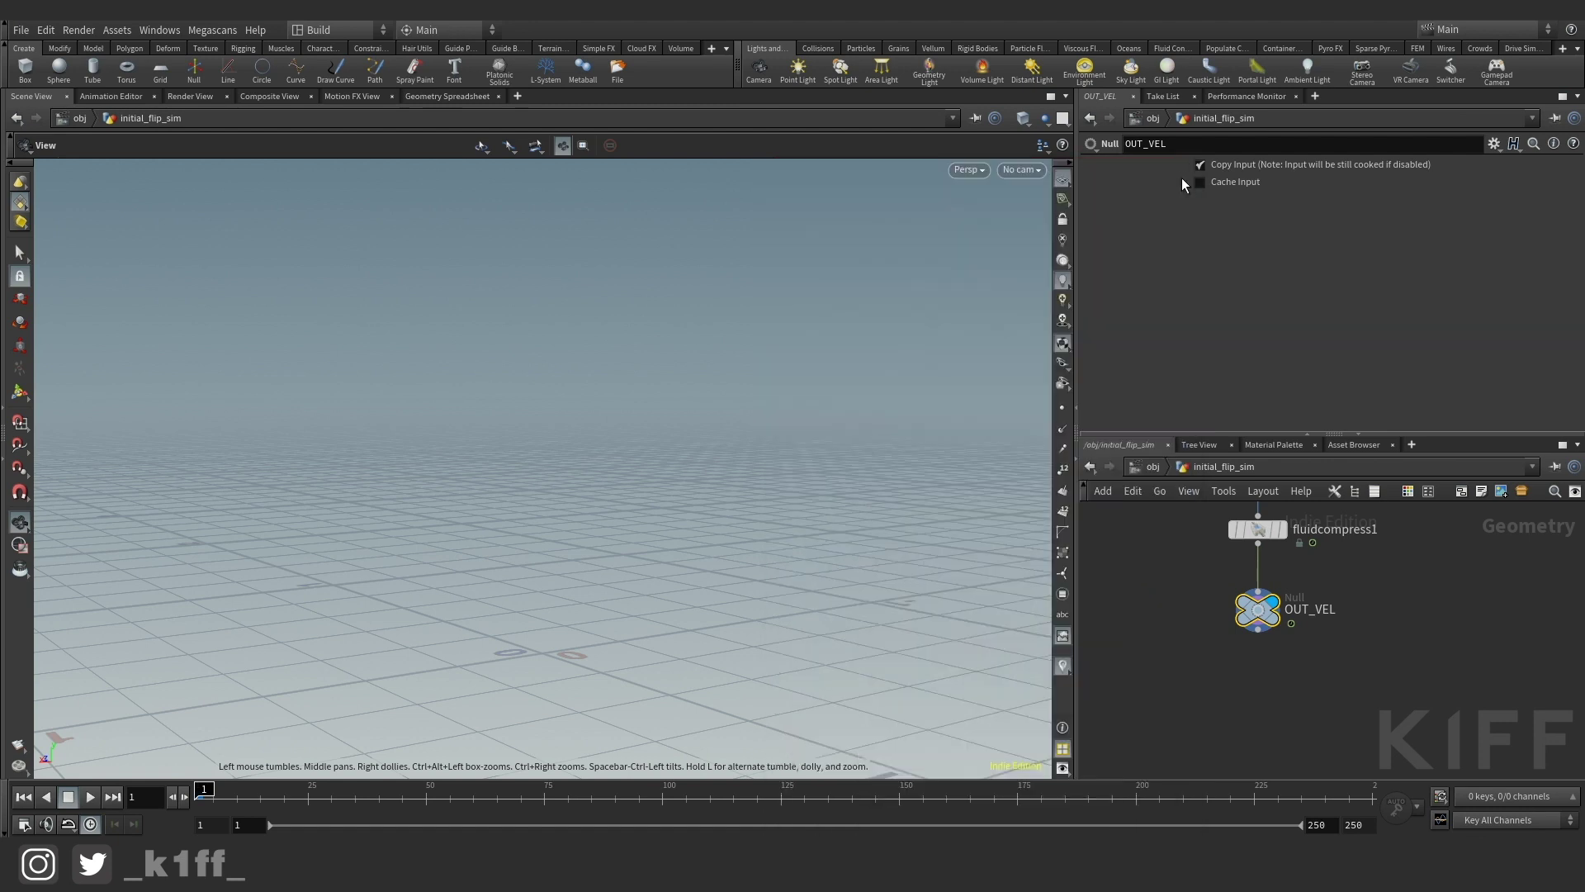
{"action": "left_click", "coordinate": [1153, 467]}
{"action": "double_click", "coordinate": [1310, 645]}
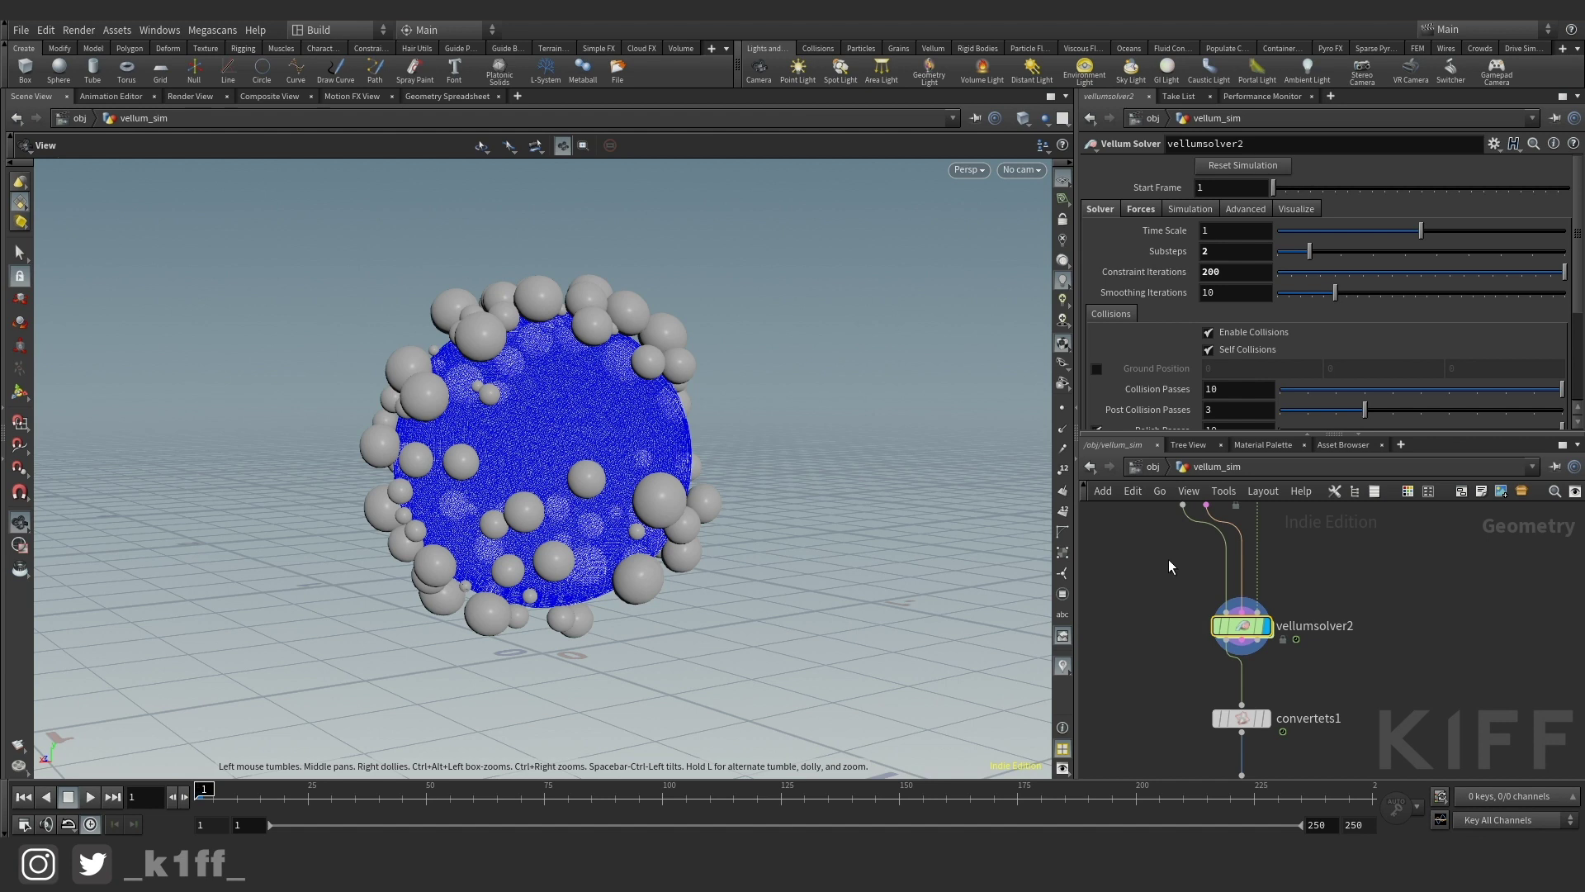
{"action": "left_click", "coordinate": [1153, 467]}
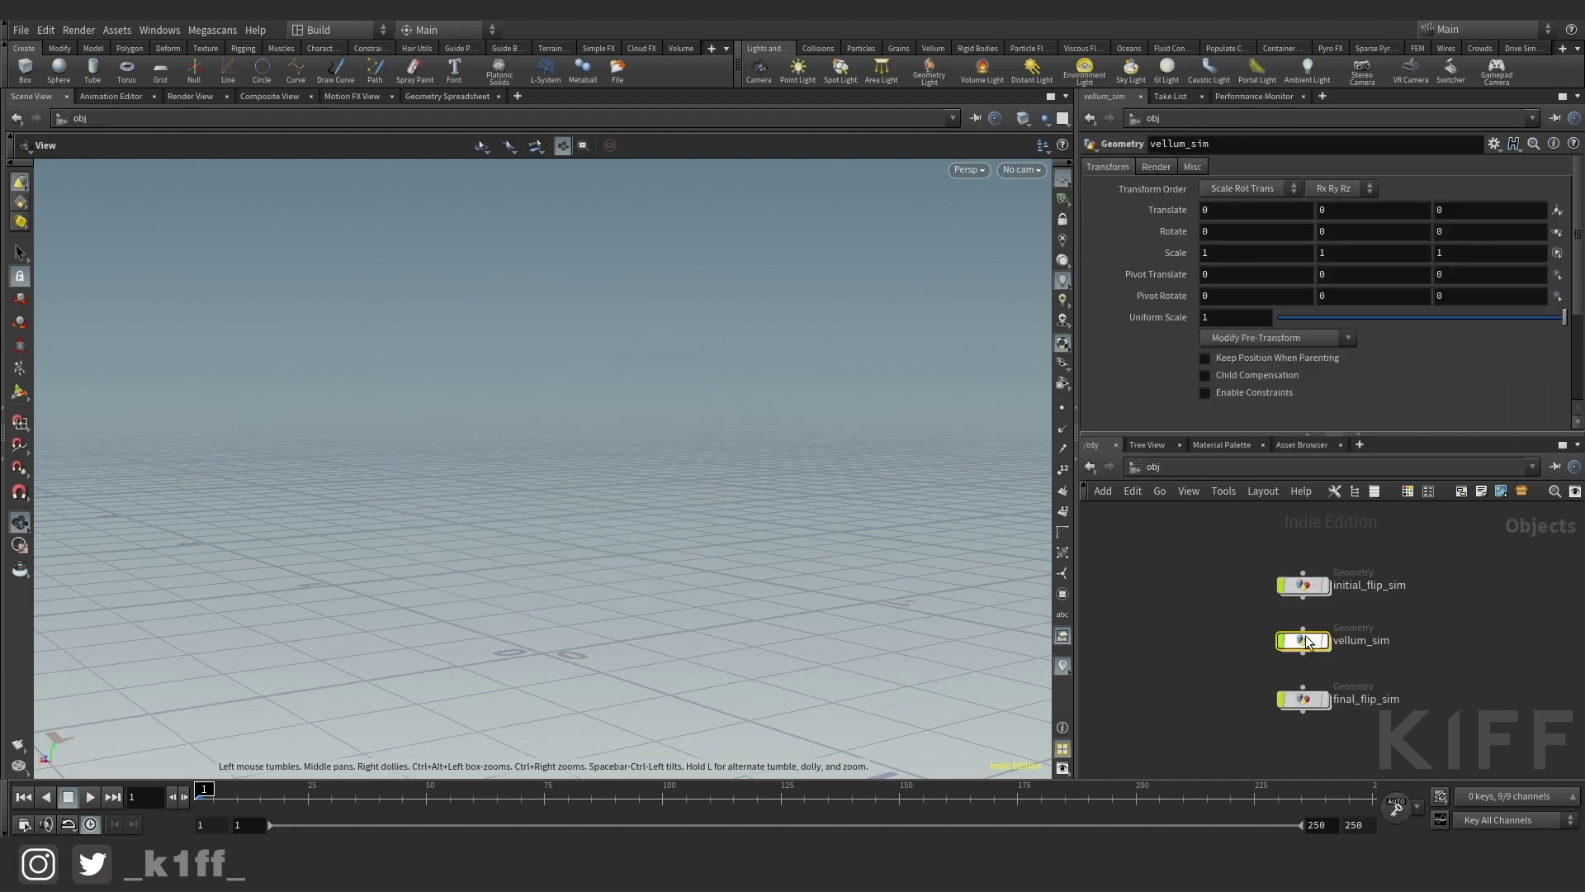
Step: Reopen the initial_flip_sim network and add a Volume Trail node below OUT_VEL
{"action": "double_click", "coordinate": [1307, 588]}
{"action": "key", "text": "Tab"}
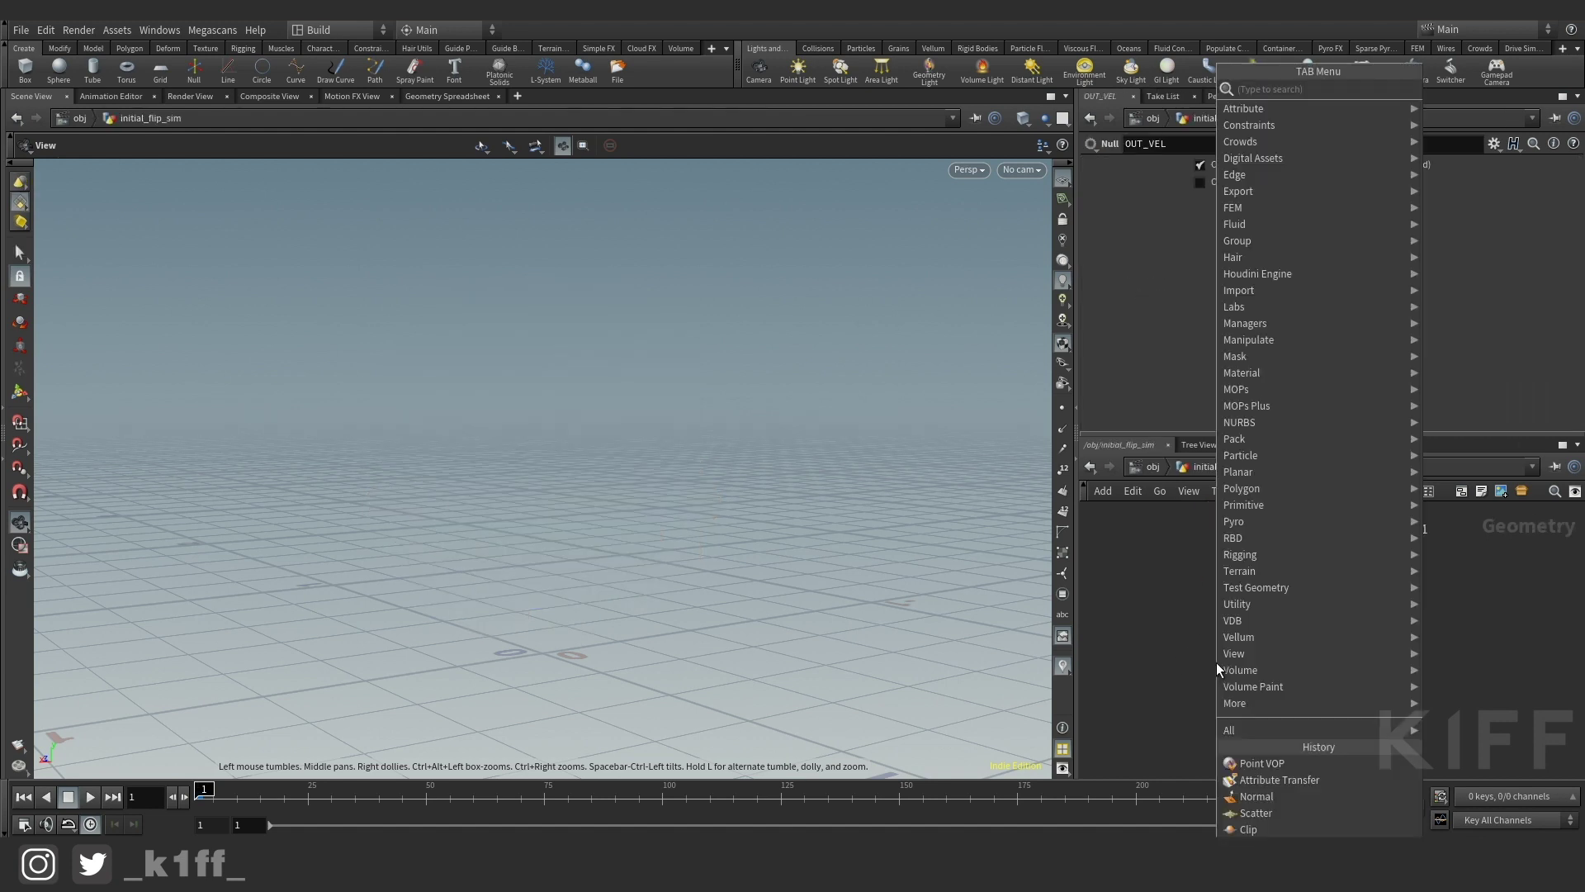
{"action": "type", "text": "volumtr"}
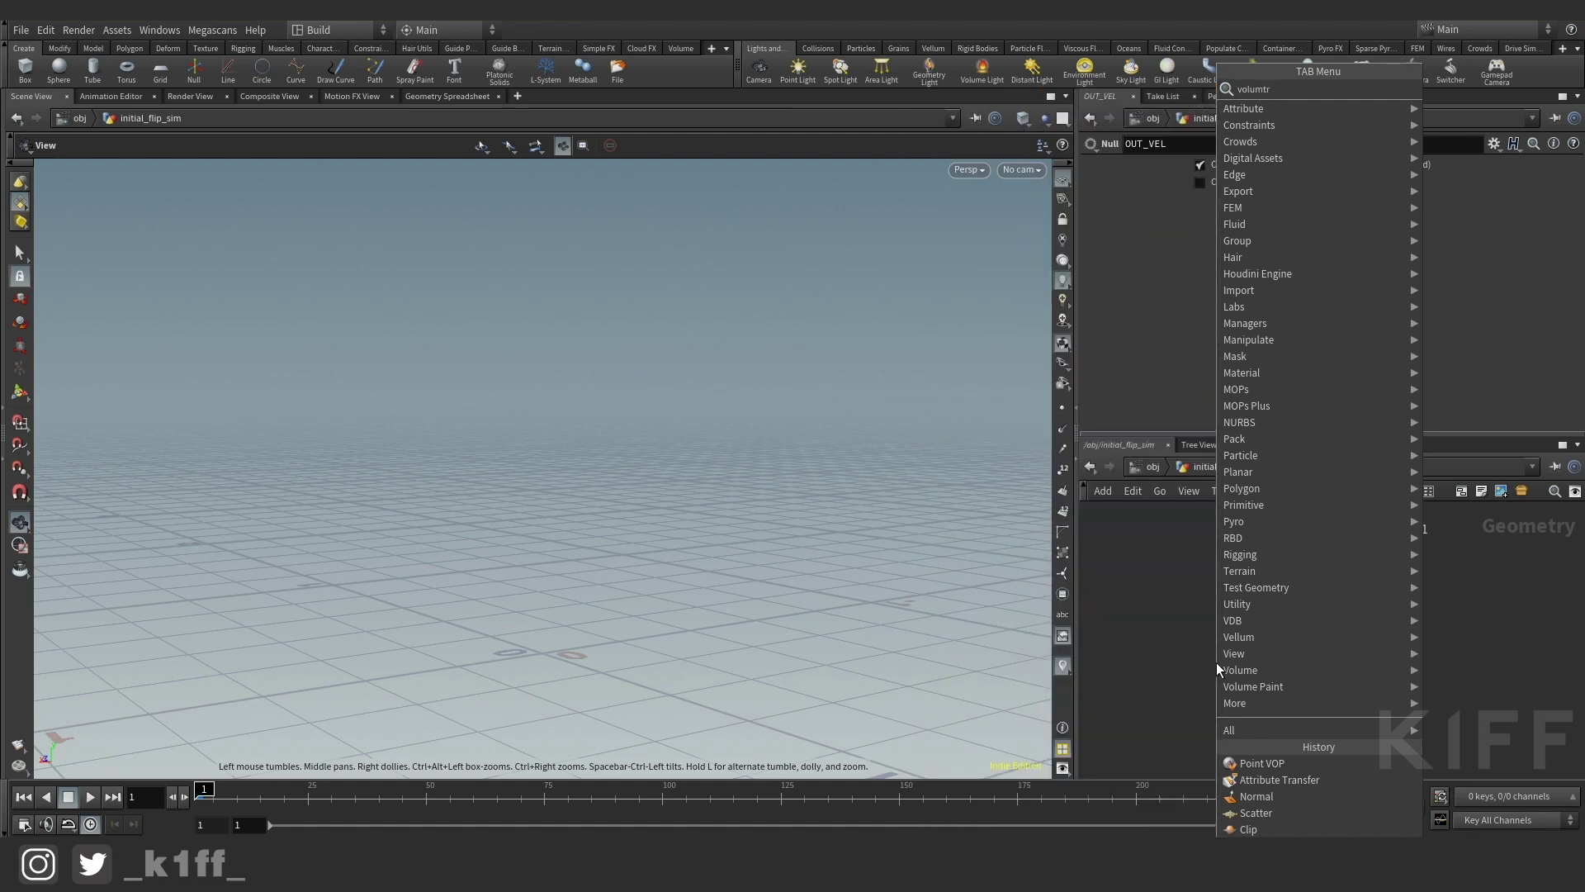
{"action": "key", "text": "Return"}
{"action": "left_click", "coordinate": [1209, 715]}
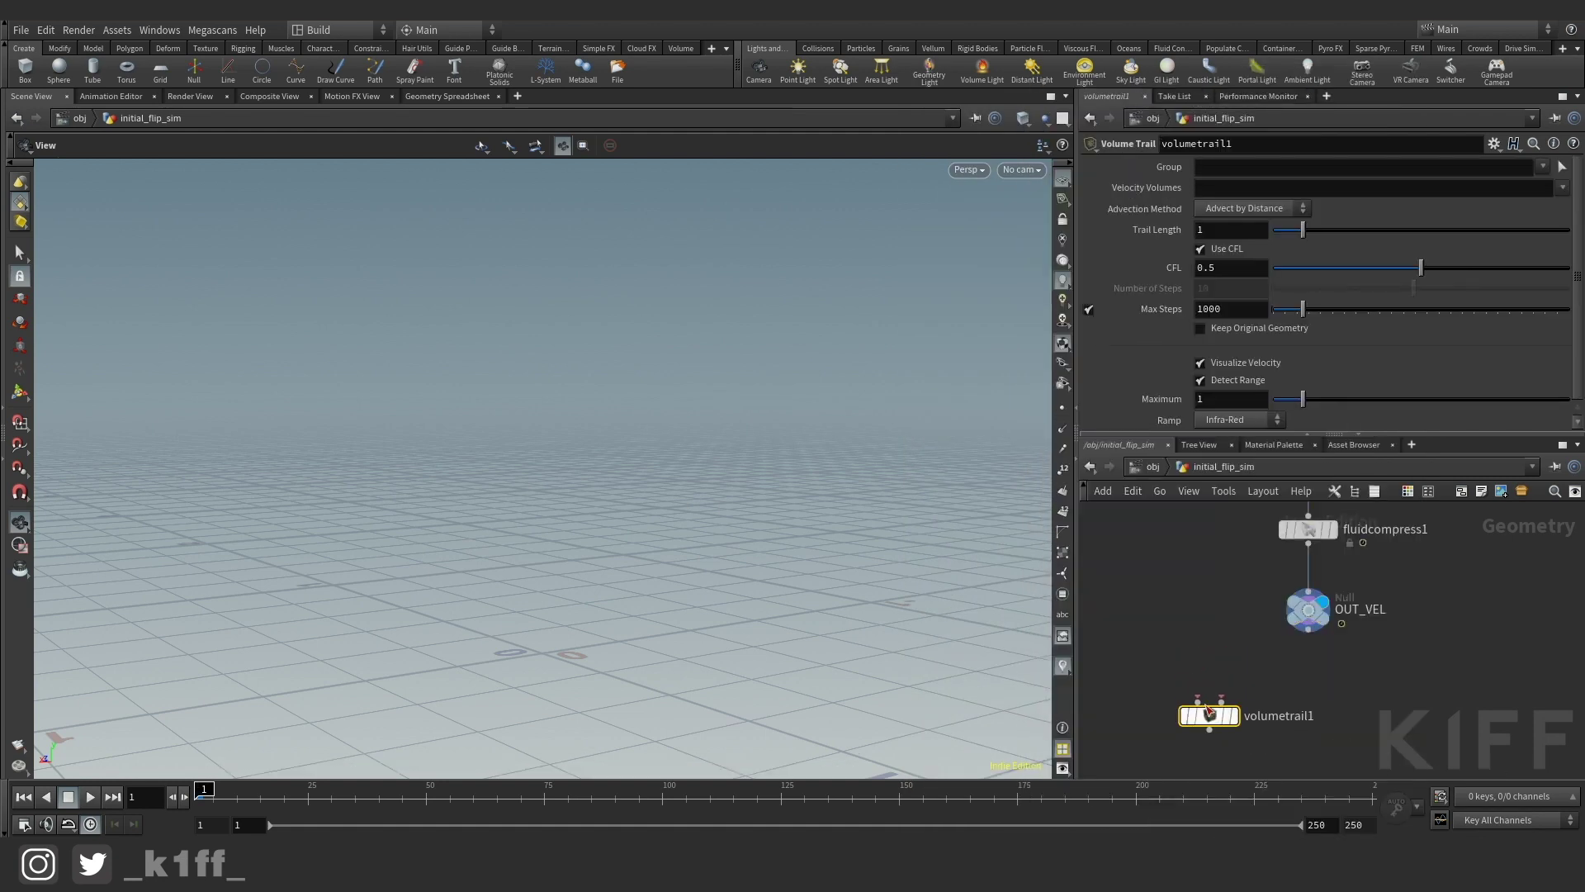
Step: Add a Box node beside OUT_VEL, above the volume trail node
{"action": "key", "text": "Tab"}
{"action": "type", "text": "box"}
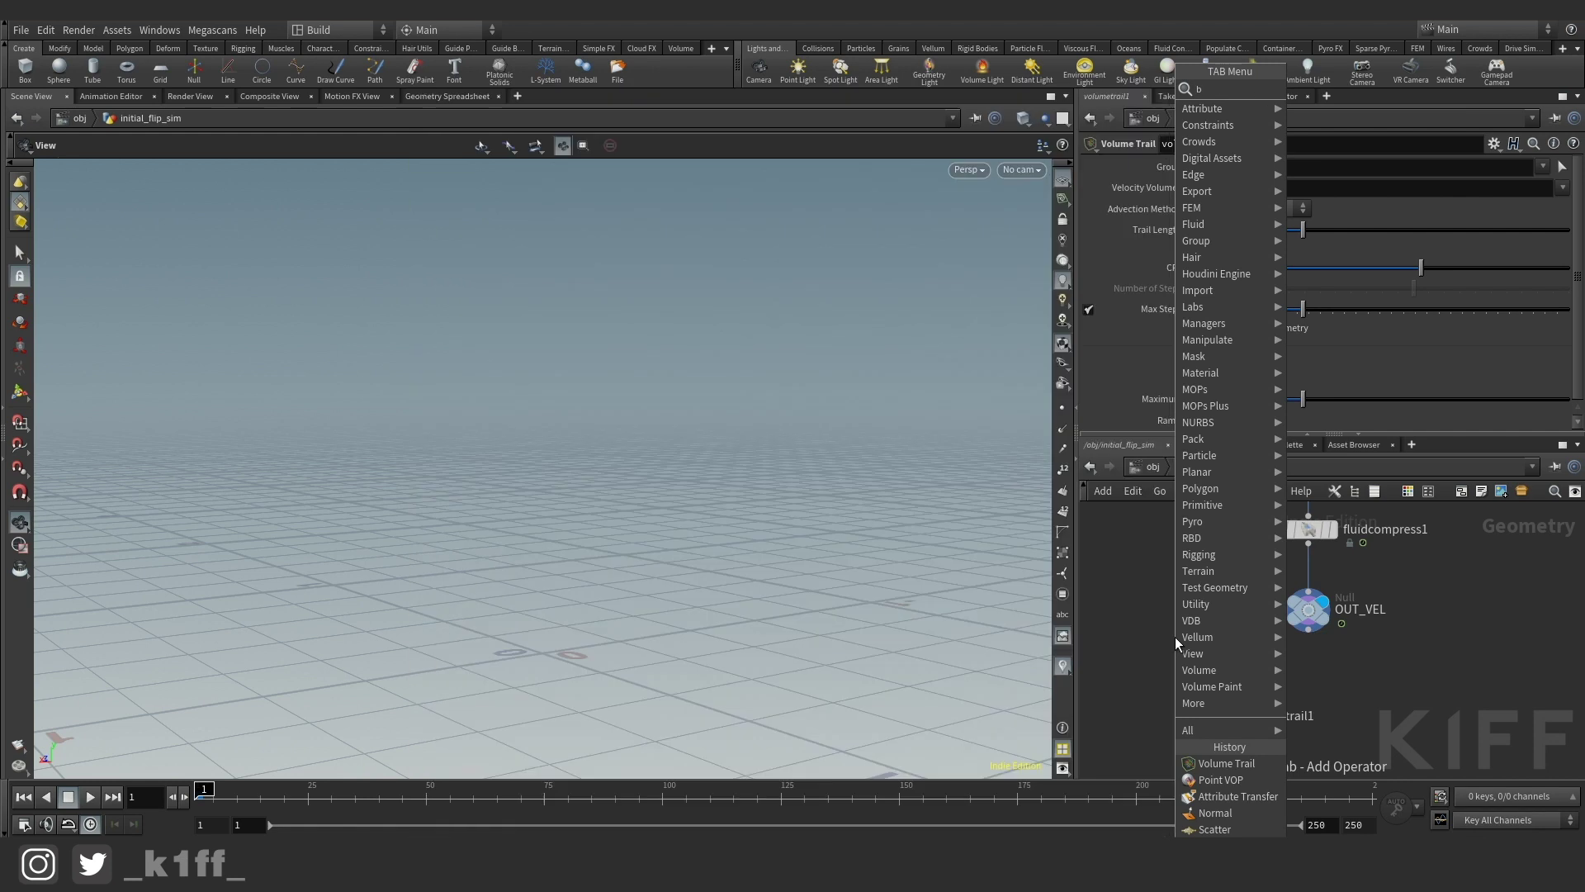
{"action": "key", "text": "Return"}
{"action": "left_click", "coordinate": [1134, 608]}
{"action": "left_click", "coordinate": [1154, 599]}
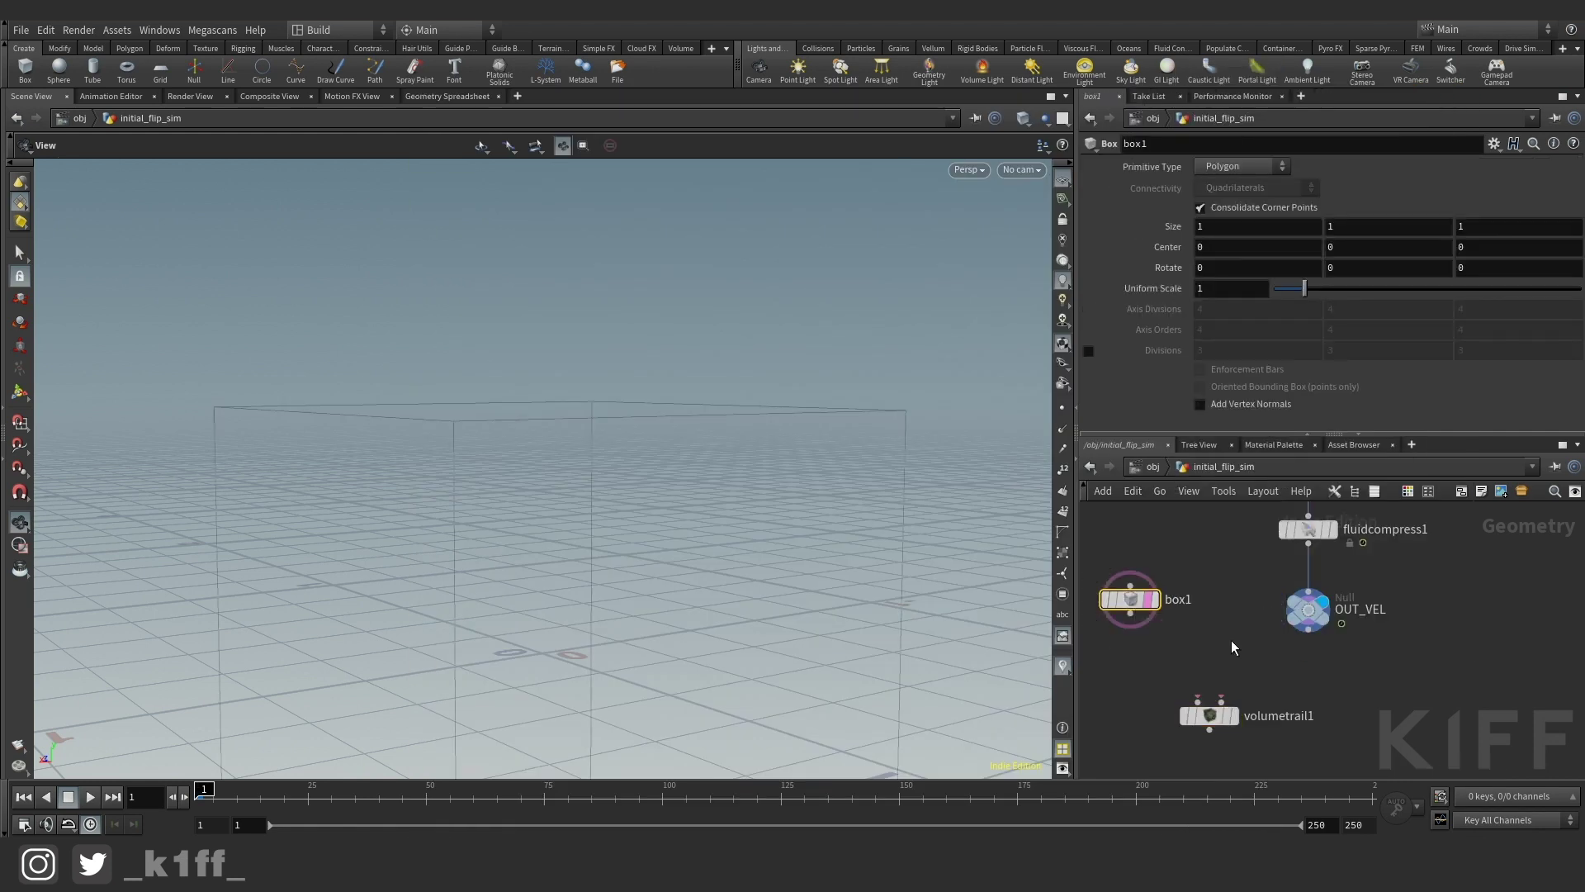
Step: Add a Points from Volume node fed by box1 and set its point separation to 0.02
{"action": "key", "text": "Tab"}
{"action": "type", "text": "sca"}
{"action": "key", "text": "Escape"}
{"action": "key", "text": "Tab"}
{"action": "type", "text": "poi"}
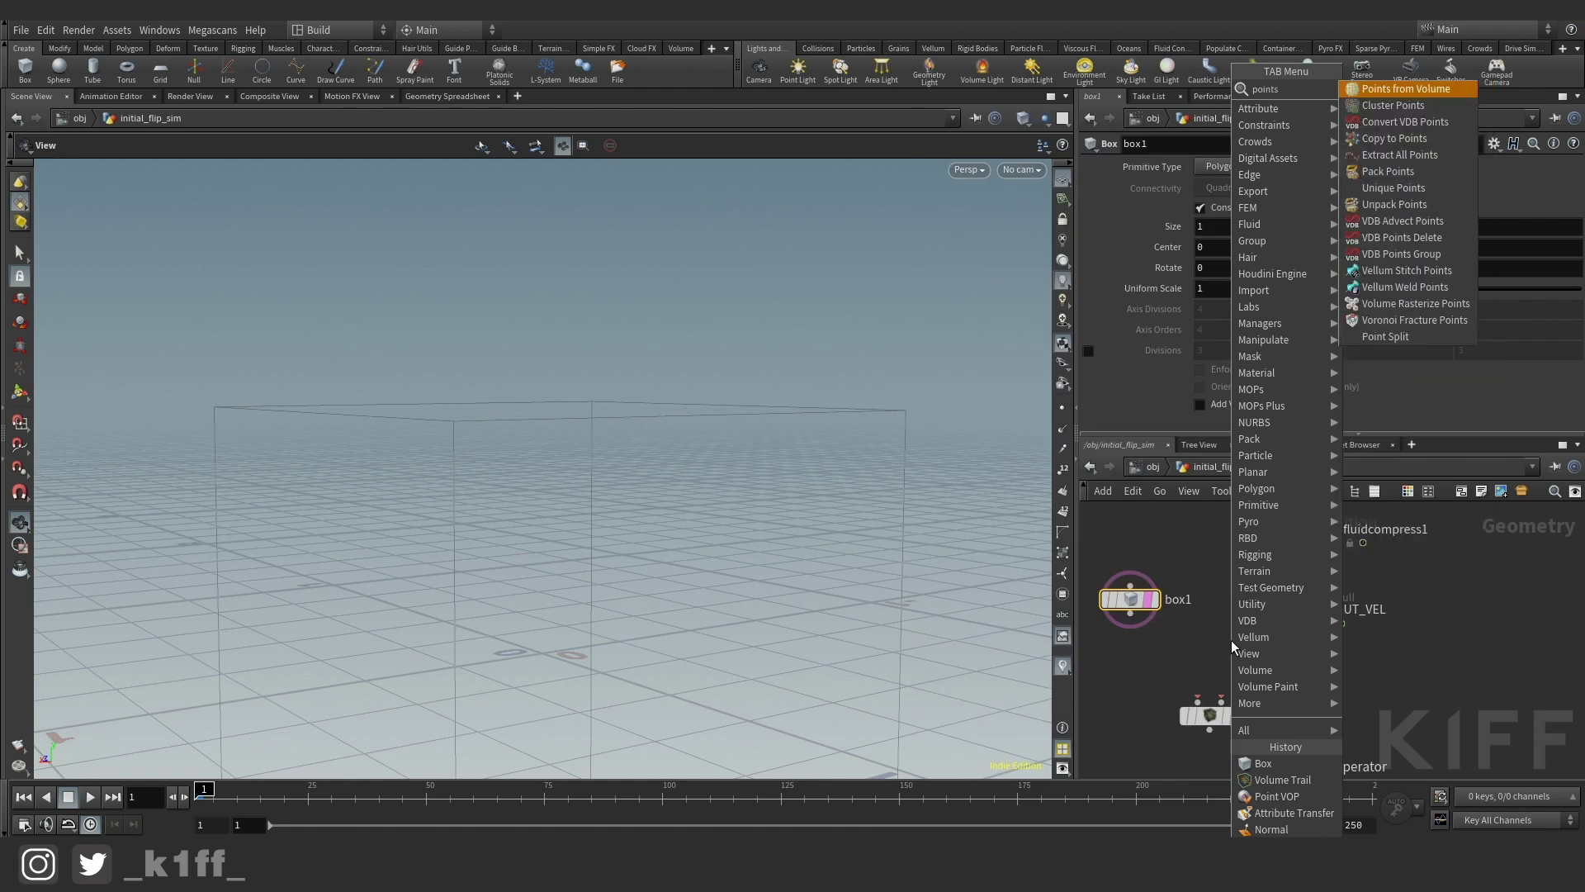
{"action": "key", "text": "Return"}
{"action": "left_click", "coordinate": [1121, 644]}
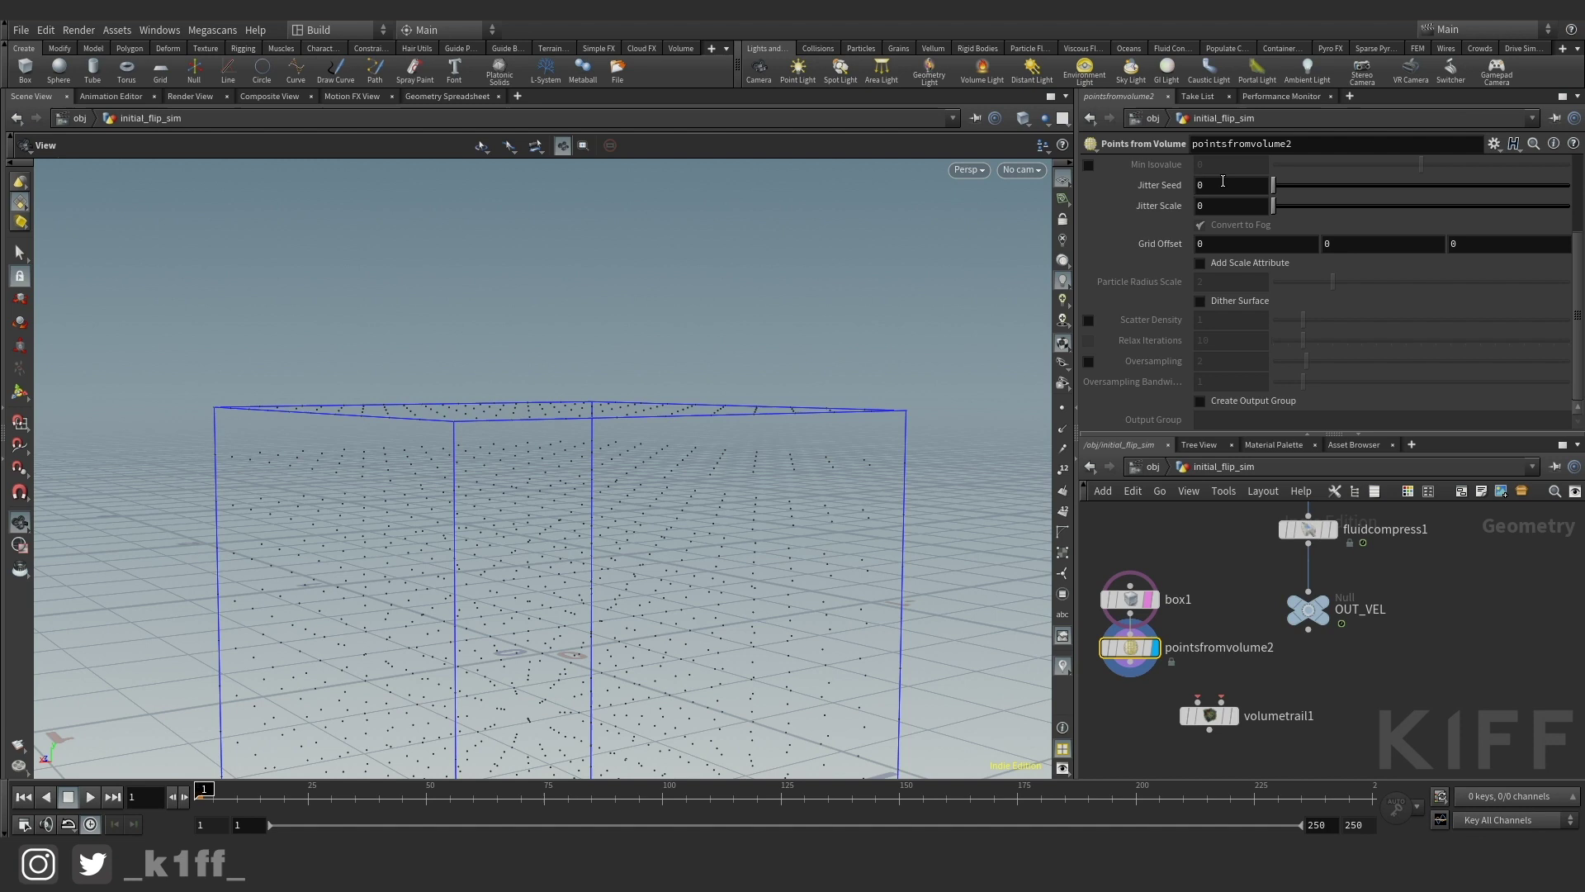
{"action": "scroll", "coordinate": [1235, 181], "scroll_direction": "up", "scroll_amount": 3}
{"action": "left_click", "coordinate": [1235, 247]}
{"action": "key", "text": "BackSpace"}
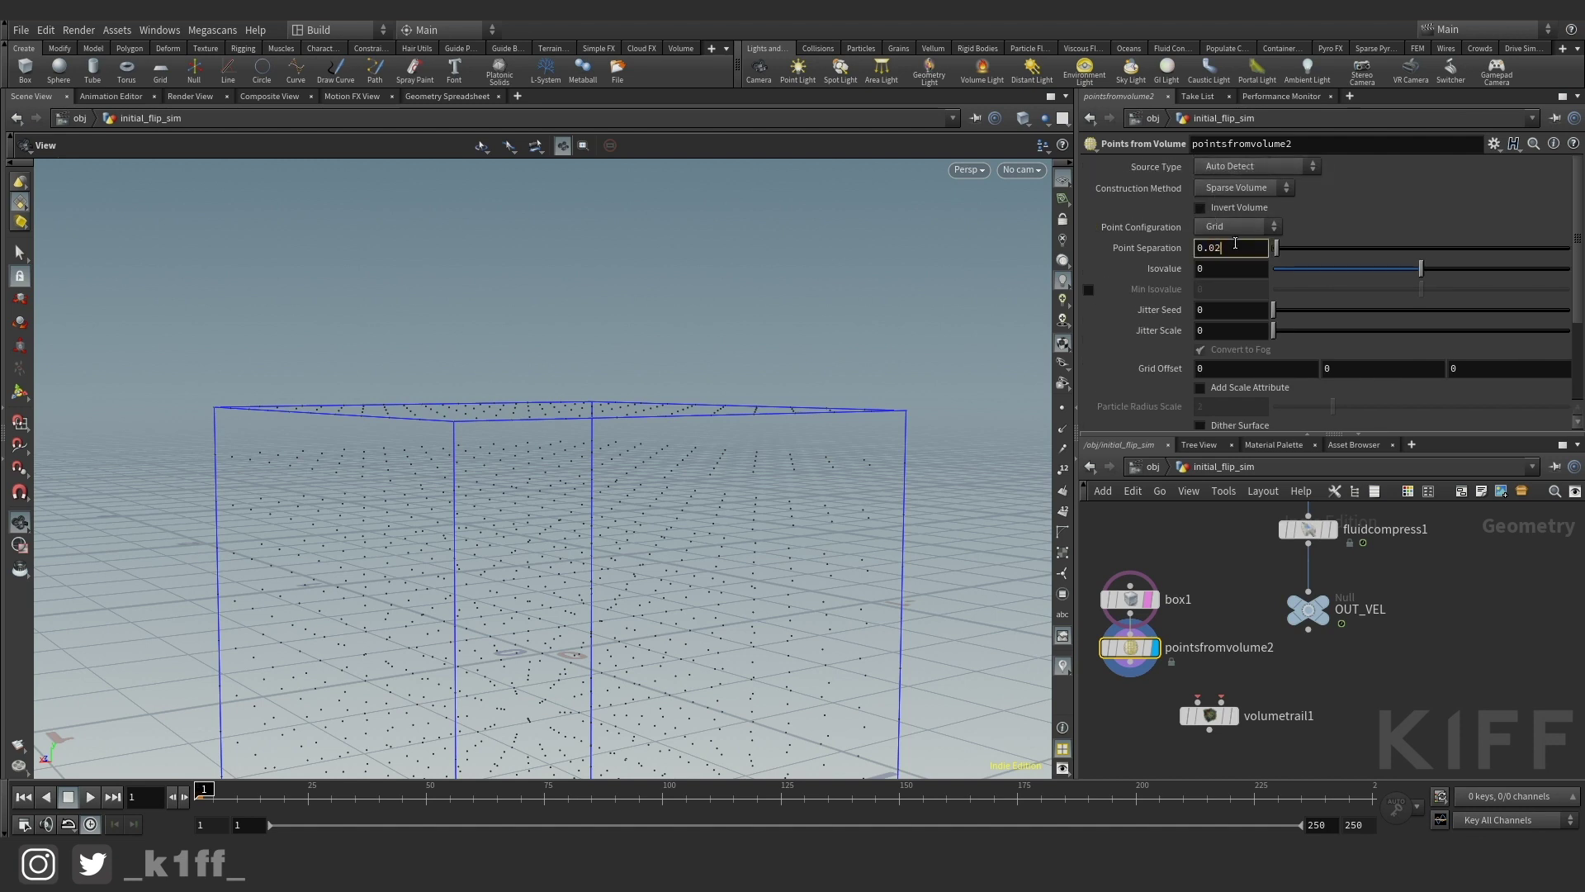
{"action": "key", "text": "Return"}
Step: Connect pointsfromvolume2 and OUT_VEL to the first and second inputs of volumetrail1 and display the trail node
{"action": "middle_click_drag", "start_coordinate": [1156, 641], "coordinate": [1160, 600]}
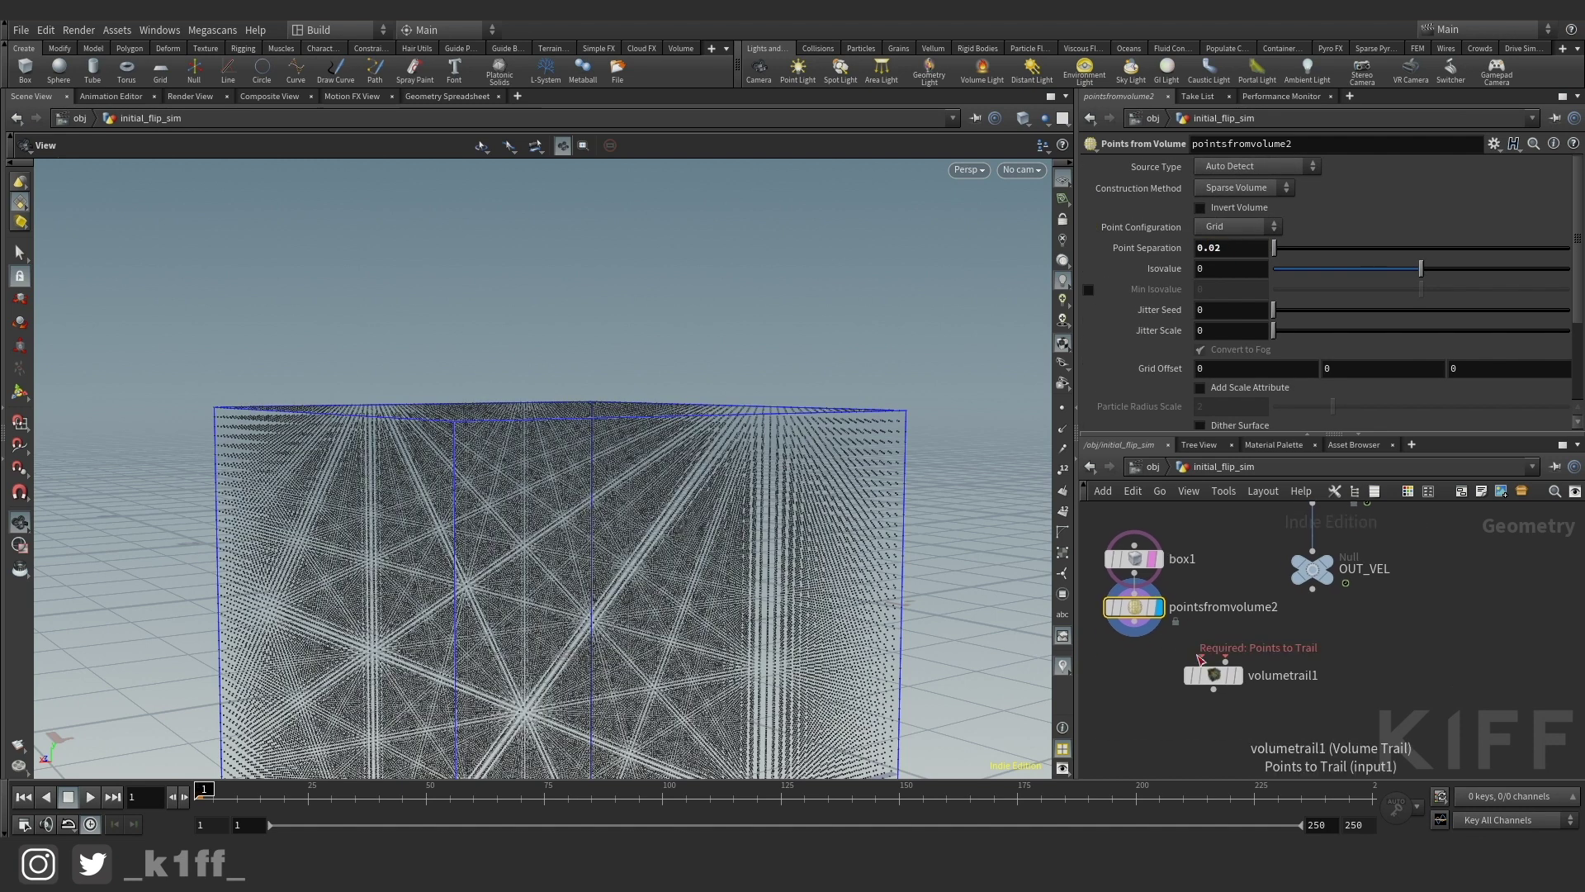
{"action": "left_click_drag", "start_coordinate": [1200, 659], "coordinate": [1134, 635]}
{"action": "left_click_drag", "start_coordinate": [1226, 661], "coordinate": [1313, 588]}
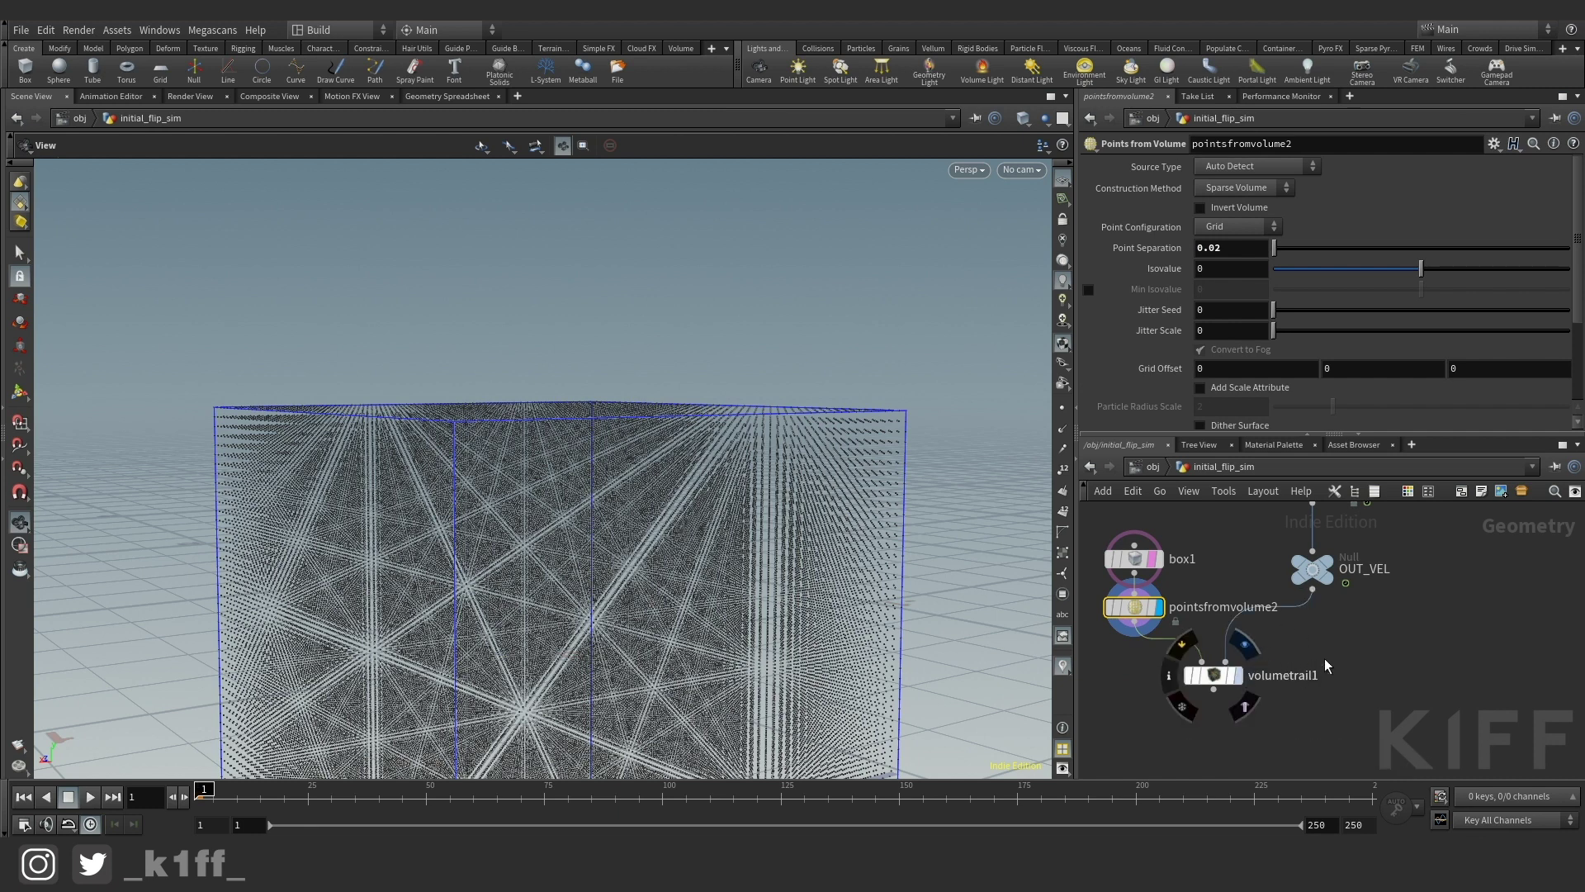
{"action": "left_click", "coordinate": [1236, 645]}
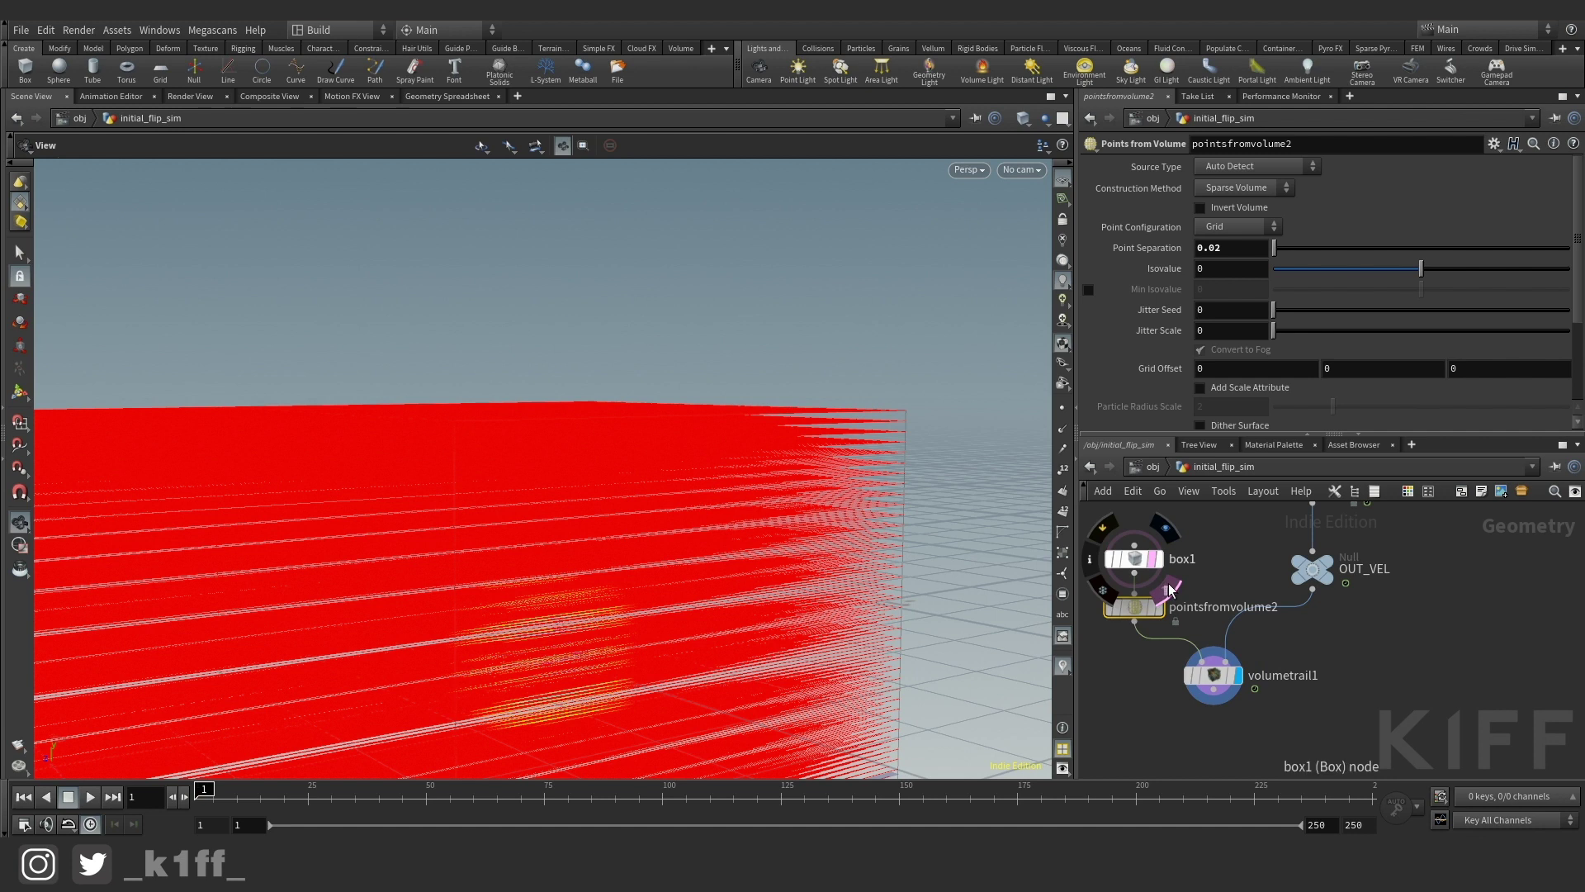
Step: Display OUT_VEL with box1 as template and set the box's Y center to 0.7
{"action": "left_click", "coordinate": [1169, 589]}
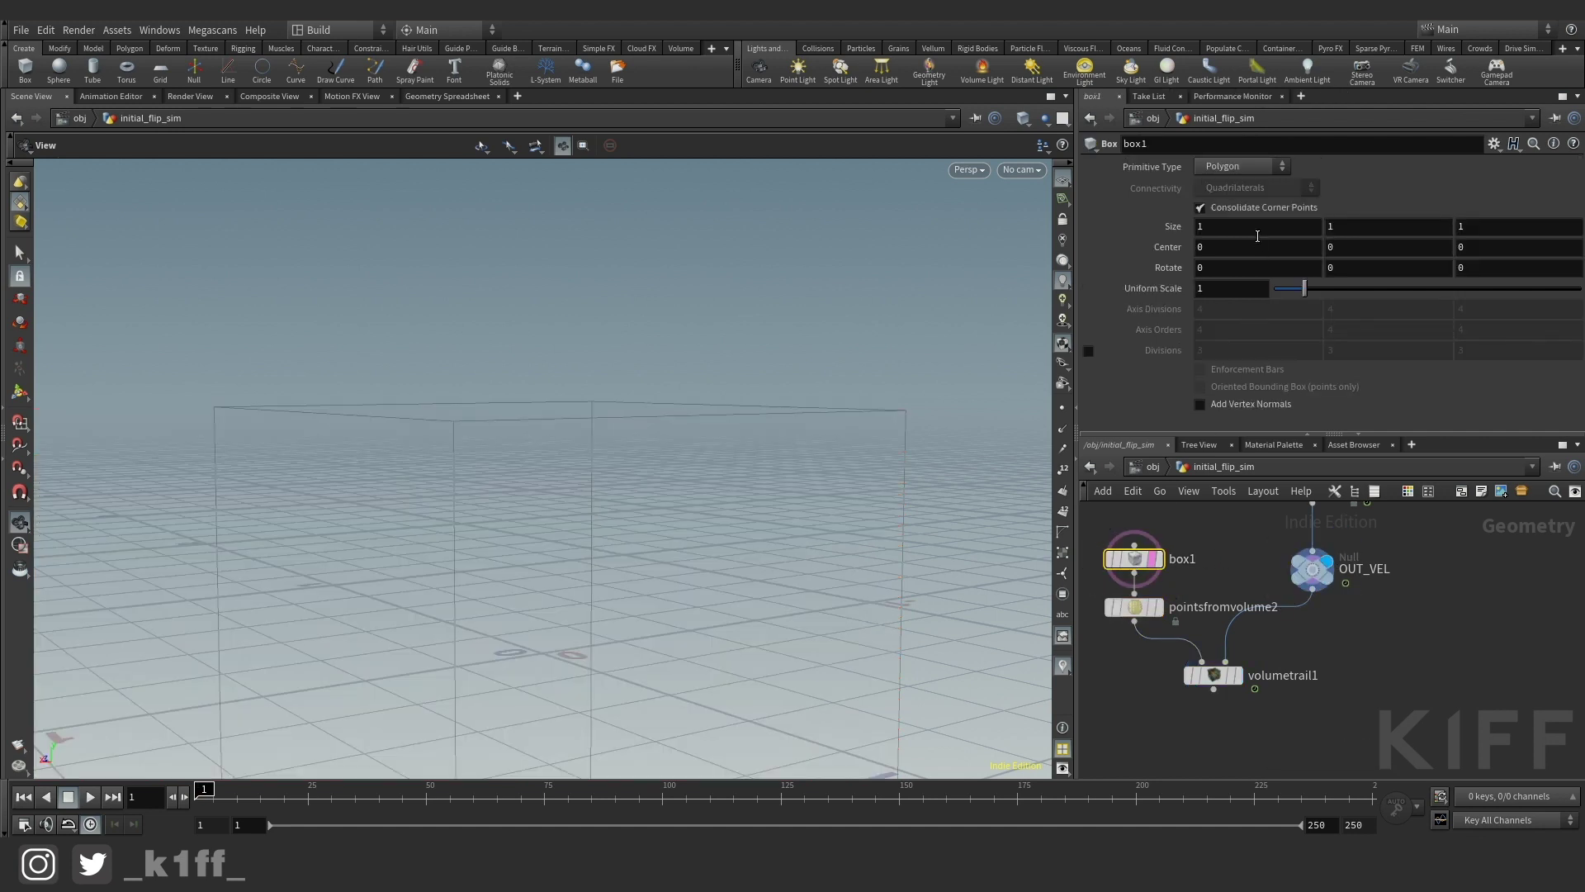
{"action": "type", "text": ".7"}
{"action": "key", "text": "Return"}
Step: Play the simulation while orbiting around the box to check that it encloses the fluid, and return to frame 1
{"action": "scroll", "coordinate": [1338, 628], "scroll_direction": "down", "scroll_amount": 3}
{"action": "mouse_move", "coordinate": [1360, 636]}
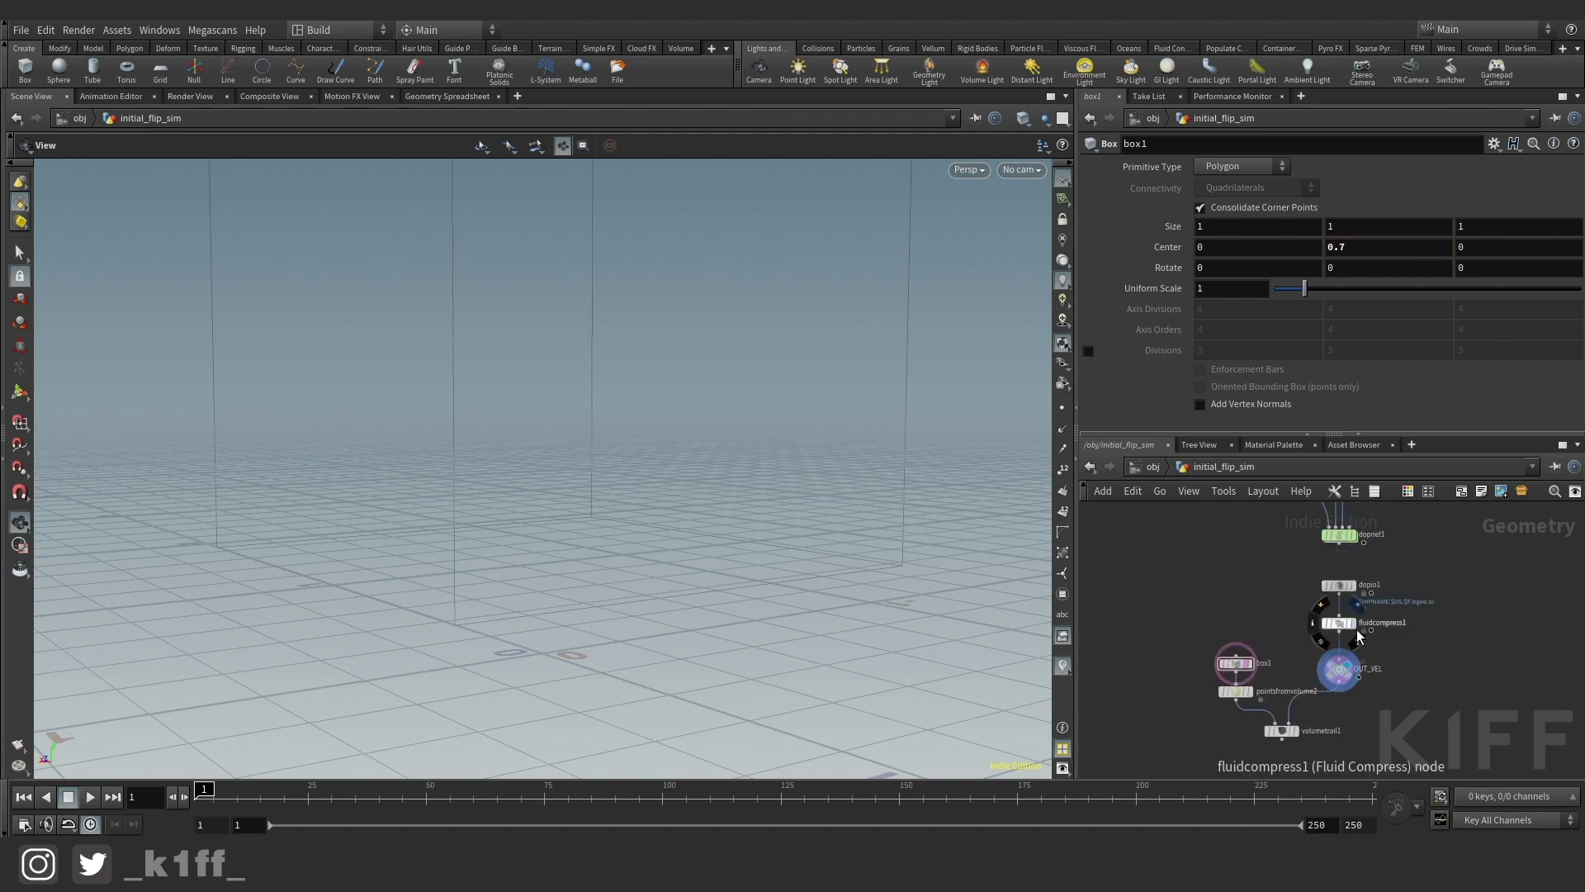
{"action": "key", "text": "Up"}
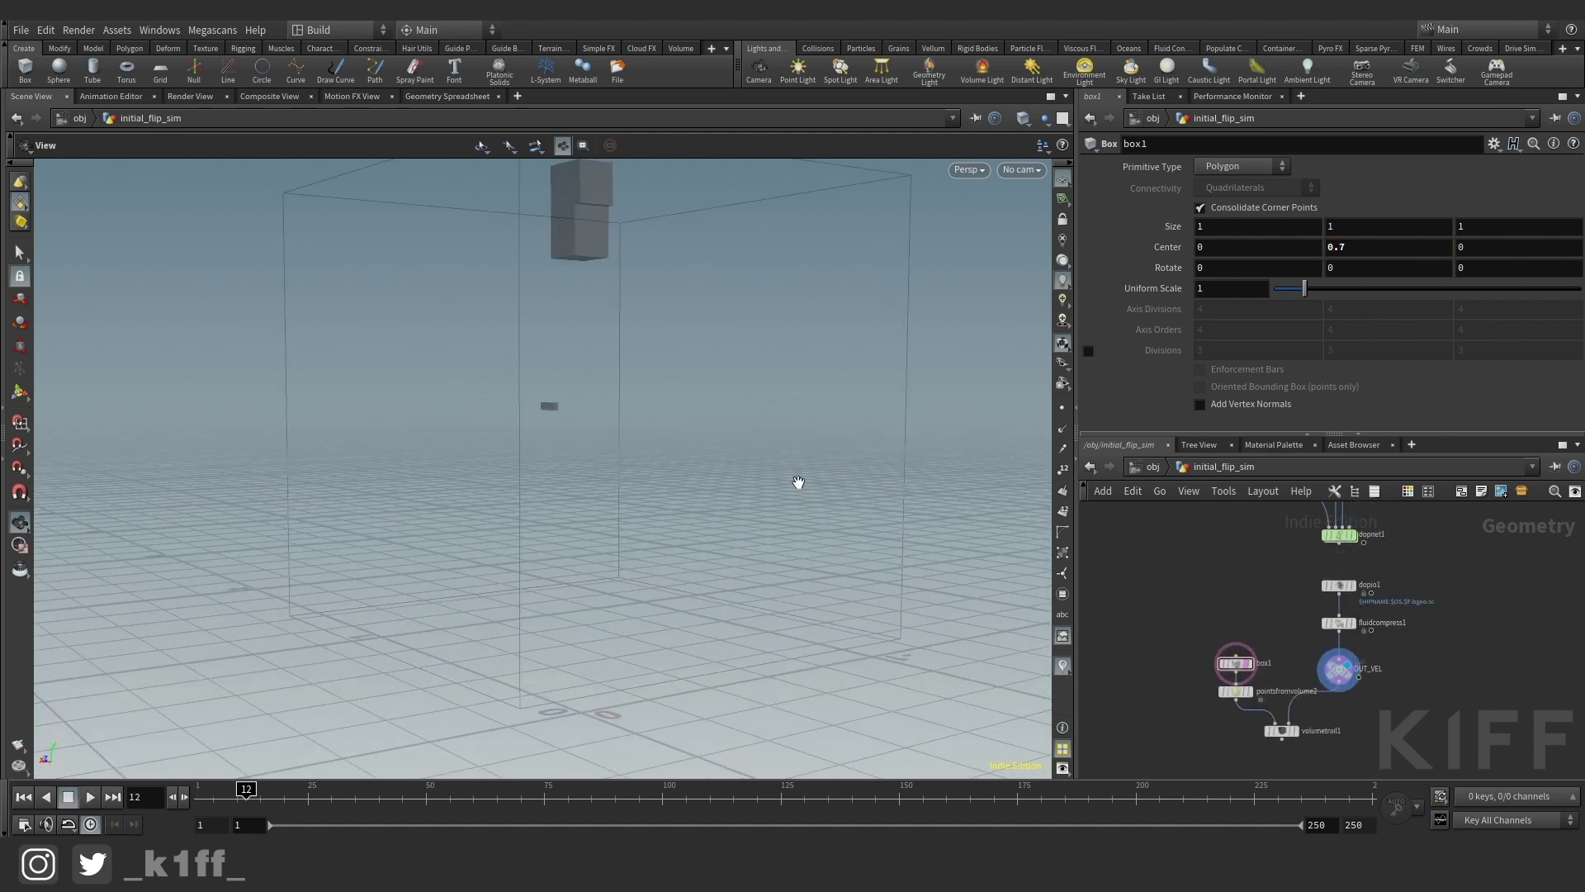
{"action": "left_click_drag", "start_coordinate": [779, 413], "coordinate": [856, 481]}
{"action": "key", "text": "ctrl+Up"}
{"action": "scroll", "coordinate": [1244, 675], "scroll_direction": "up", "scroll_amount": 3}
{"action": "scroll", "coordinate": [1244, 675], "scroll_direction": "down", "scroll_amount": 3}
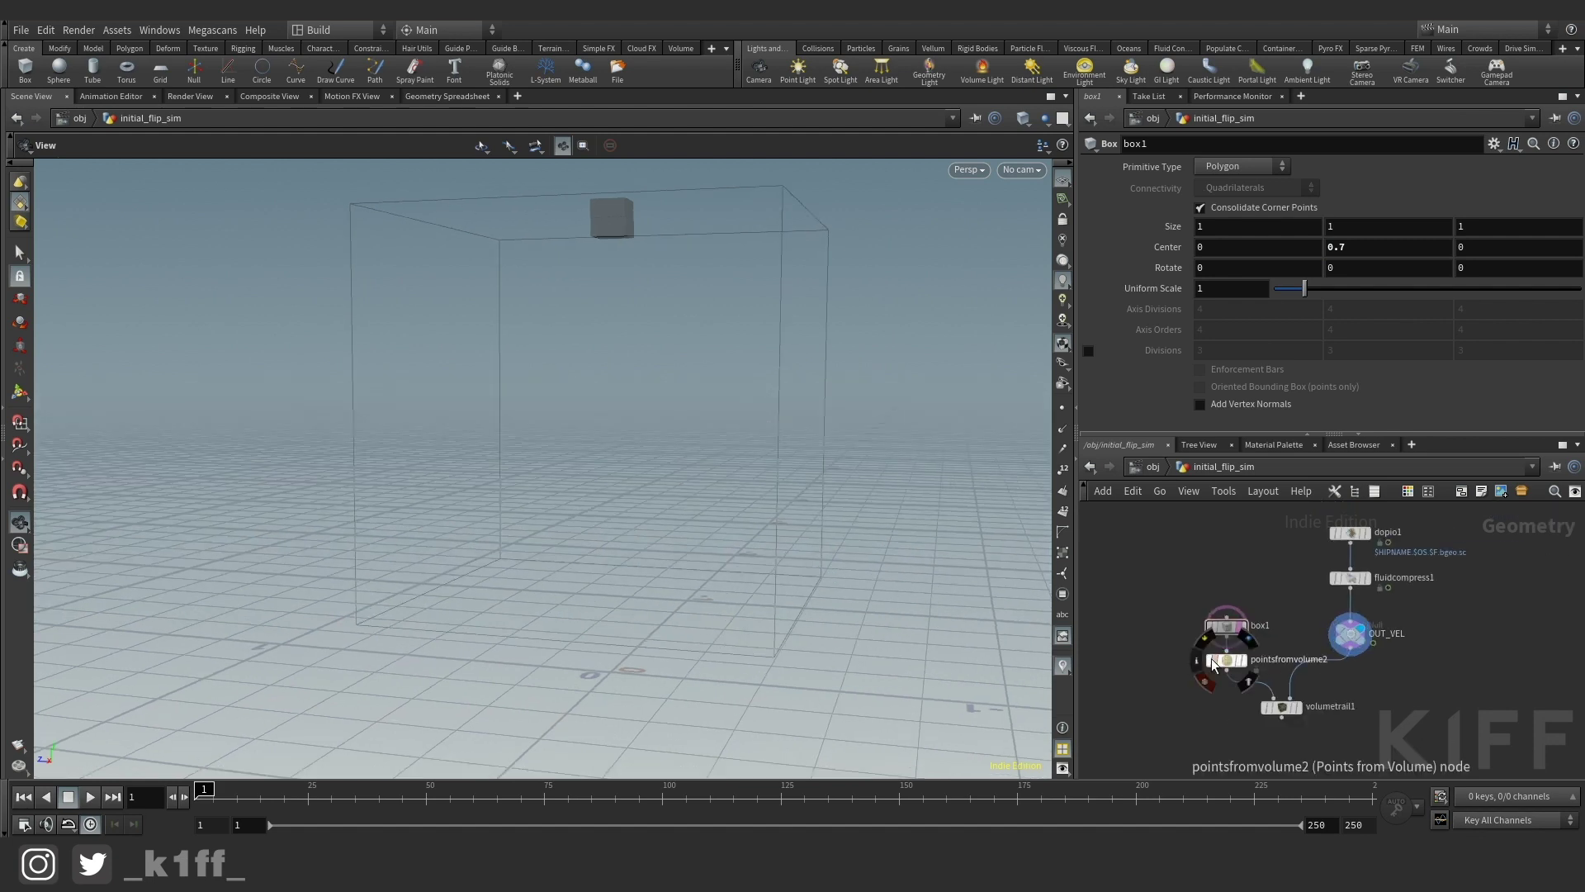
Step: Set the point separation of pointsfromvolume2 to 0.05 and display its points
{"action": "left_click", "coordinate": [1226, 660]}
{"action": "left_click", "coordinate": [1232, 248]}
{"action": "key", "text": "BackSpace"}
{"action": "type", "text": "5"}
{"action": "key", "text": "Return"}
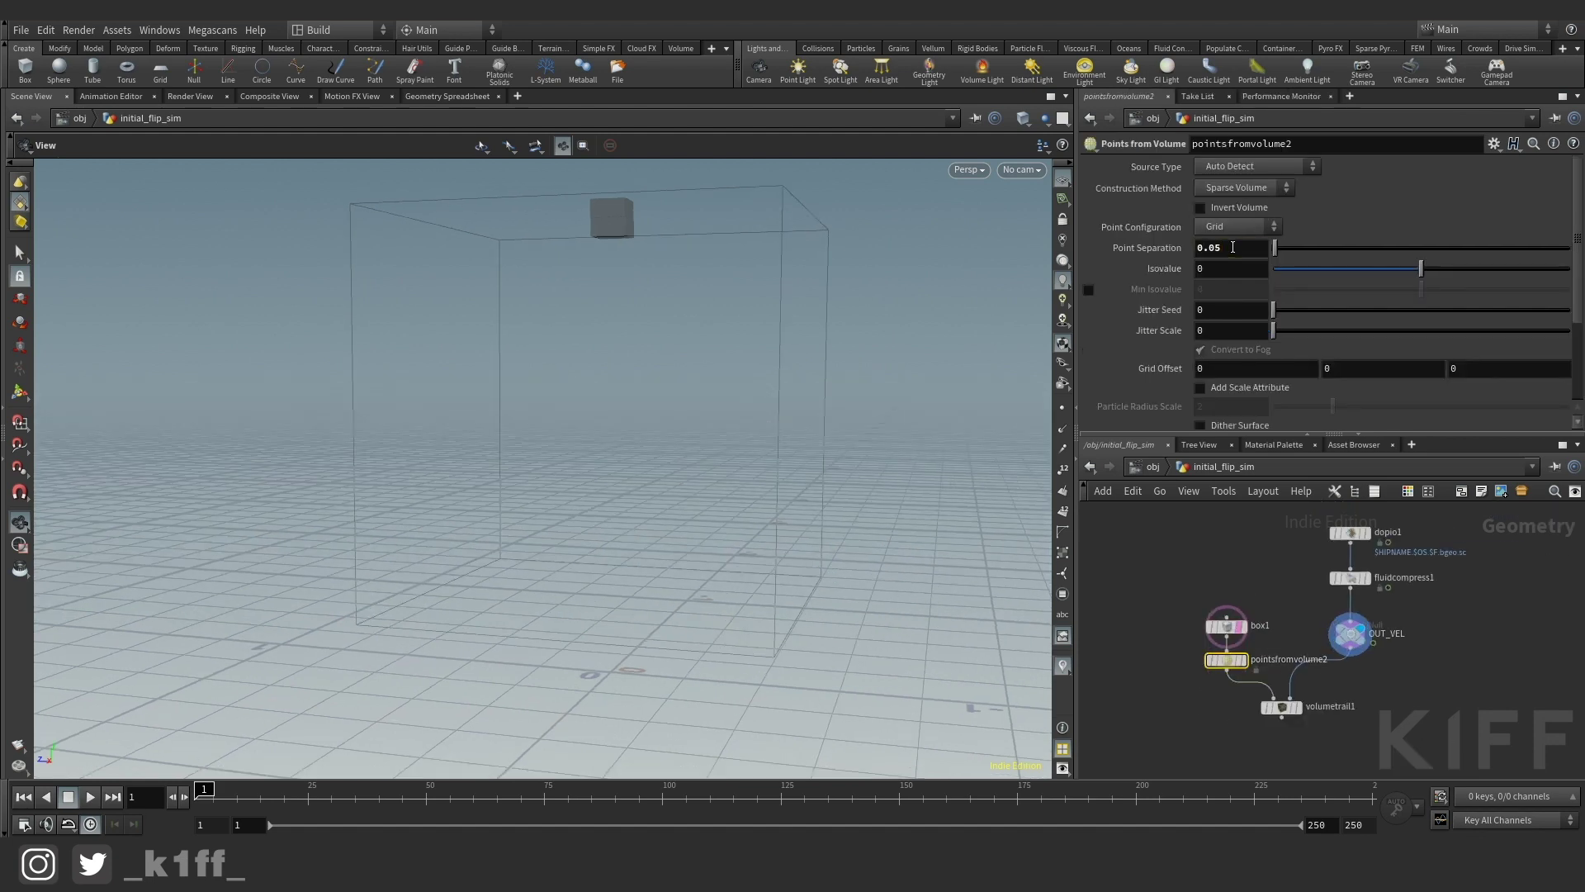
{"action": "left_click", "coordinate": [1242, 660]}
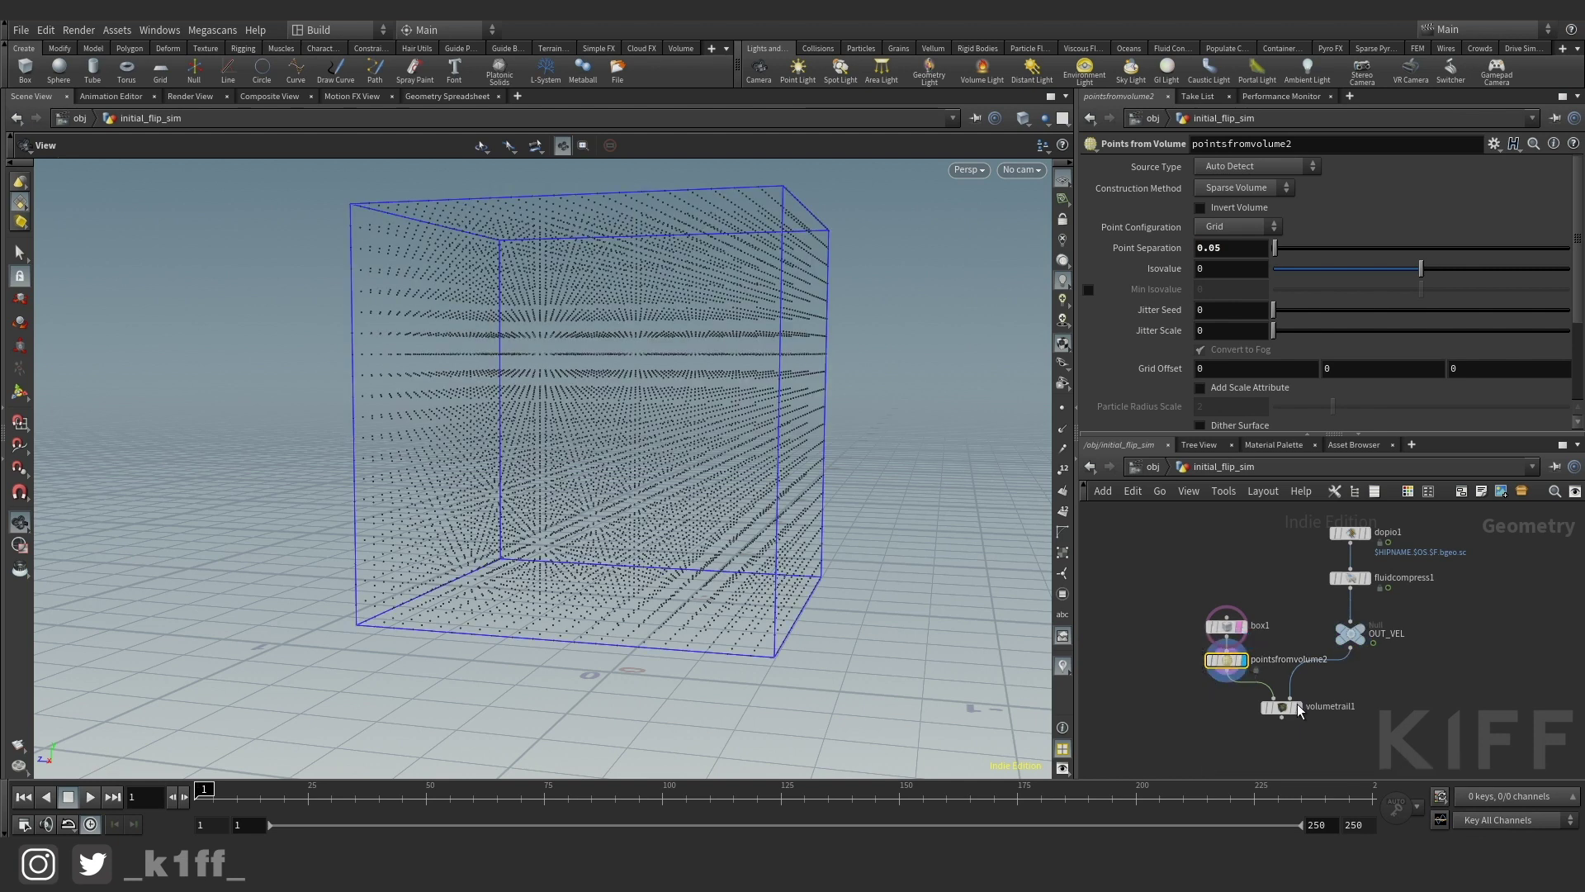
Step: Display volumetrail1, play a few frames of its trails from another angle, and select the node
{"action": "left_click", "coordinate": [1320, 698]}
{"action": "scroll", "coordinate": [839, 471], "scroll_direction": "up", "scroll_amount": 3}
{"action": "key", "text": "Up"}
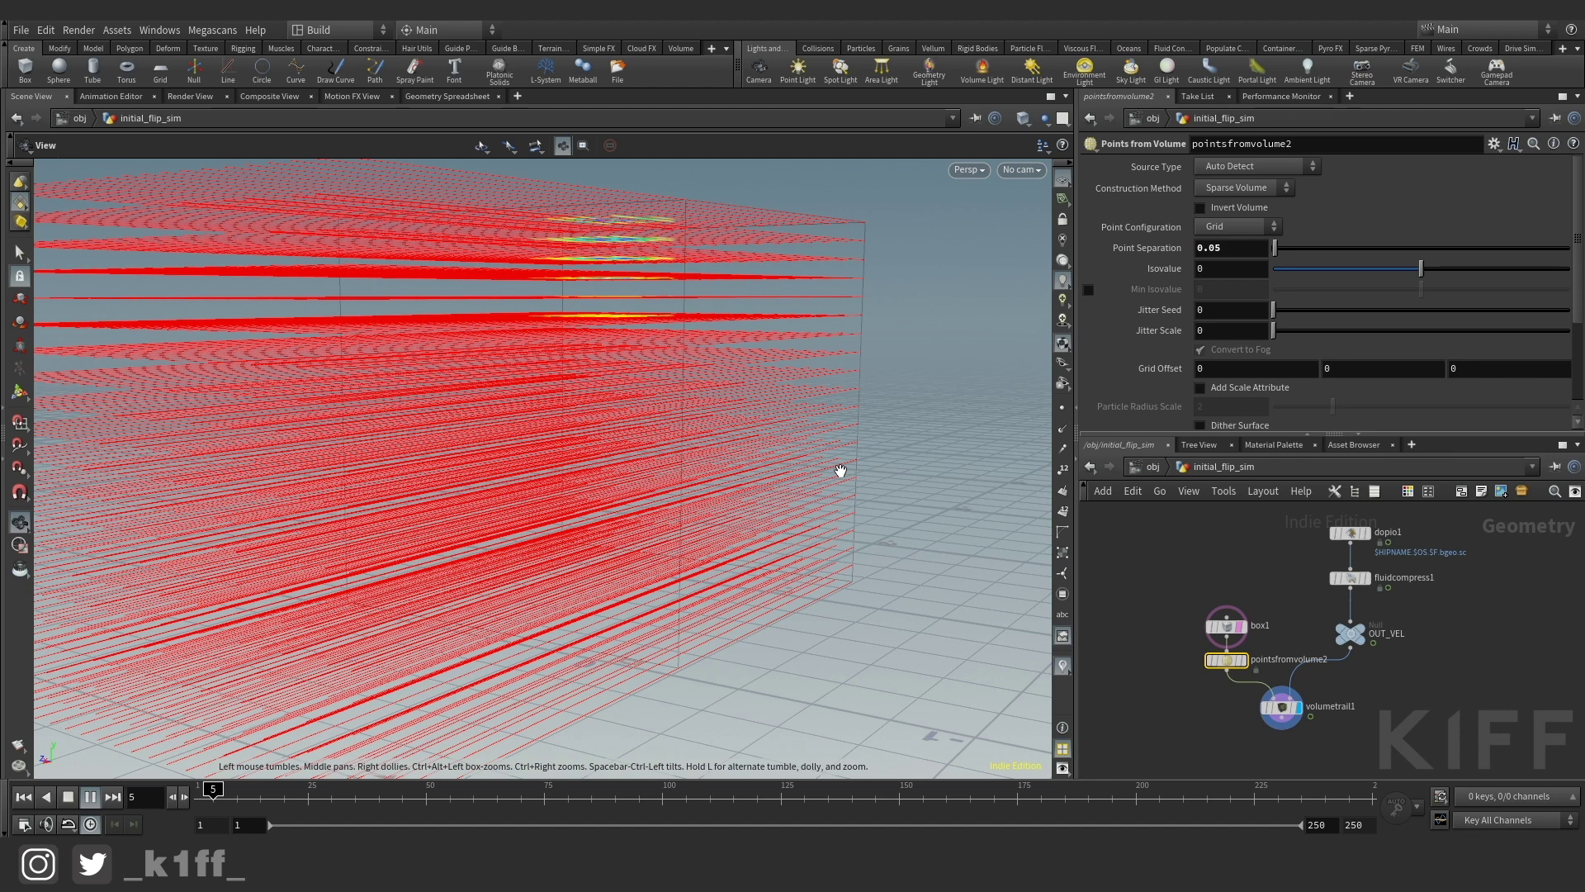
{"action": "left_click_drag", "start_coordinate": [771, 442], "coordinate": [713, 381]}
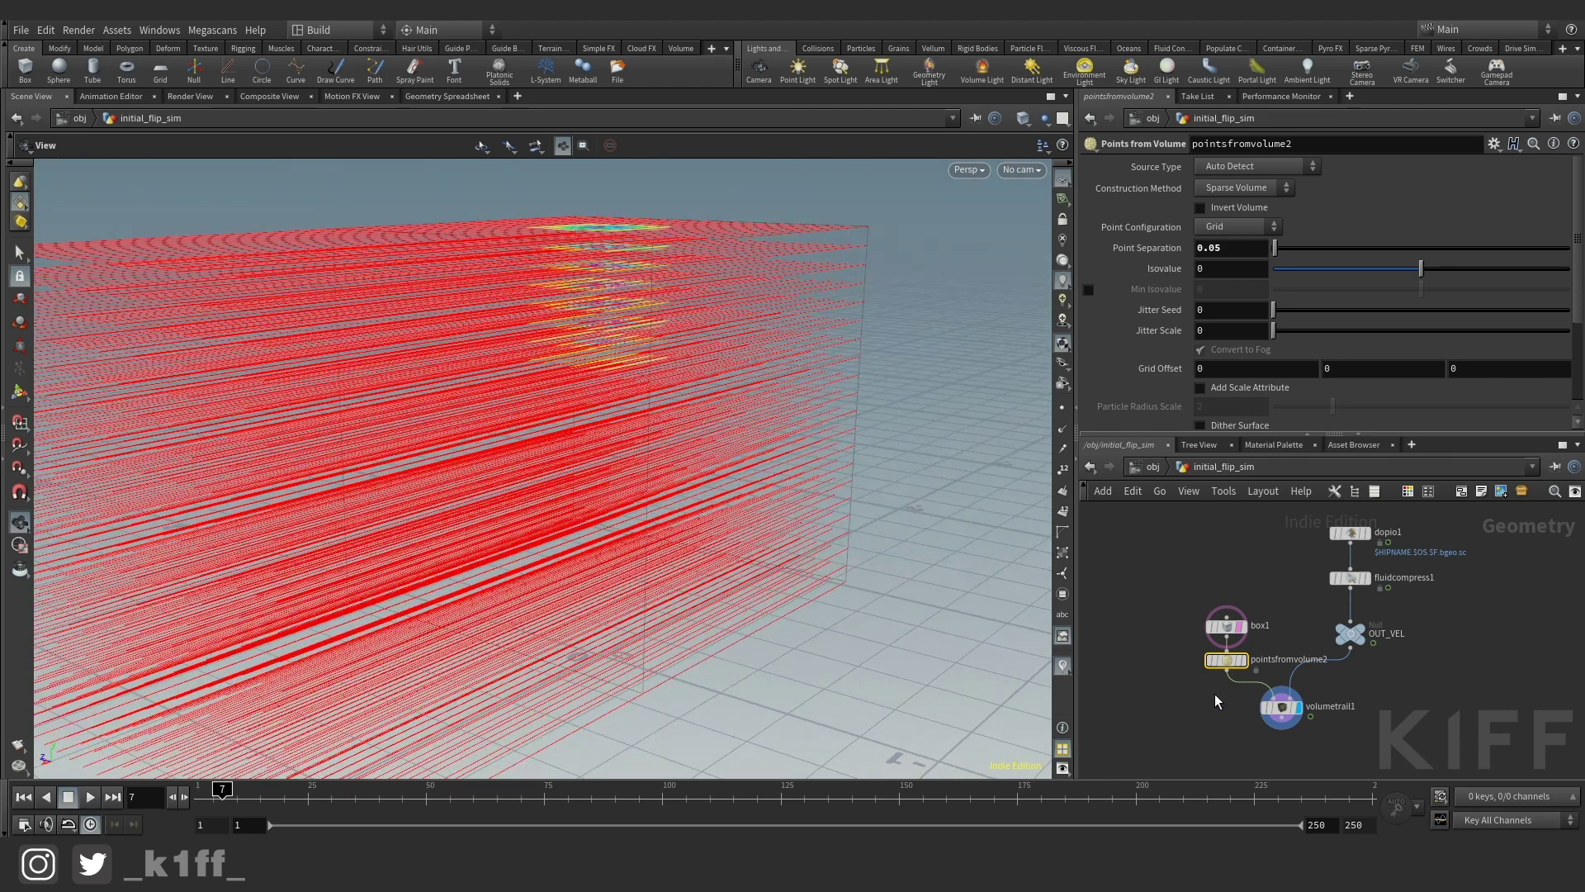
{"action": "key", "text": "Down"}
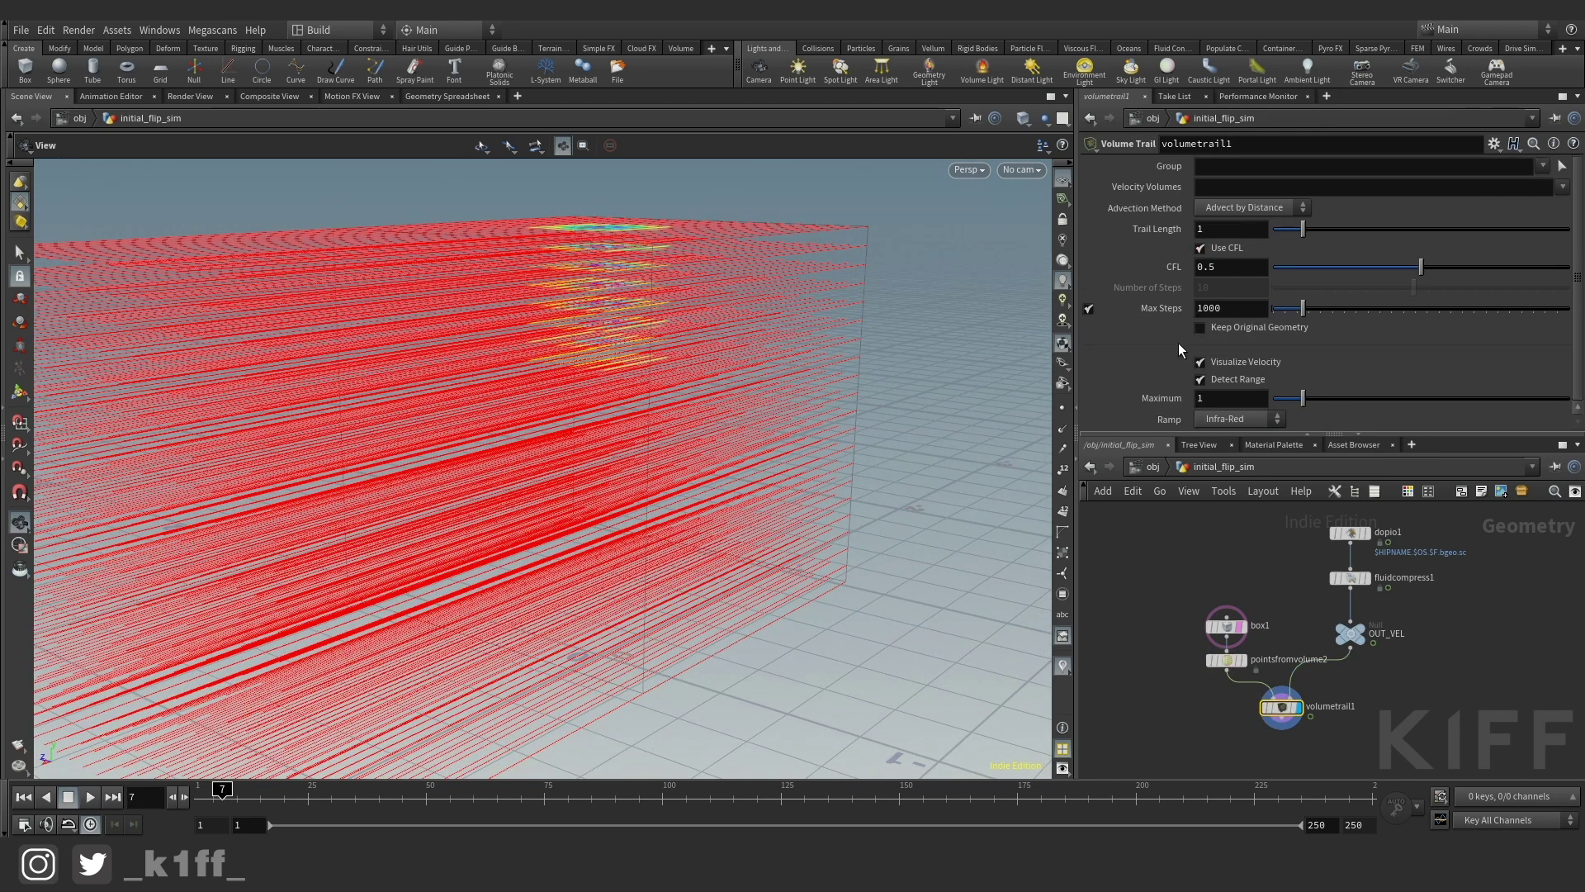
Step: Try Advect by Time as the advection method of volumetrail1 and switch back to Advect by Distance
{"action": "left_click", "coordinate": [1246, 209]}
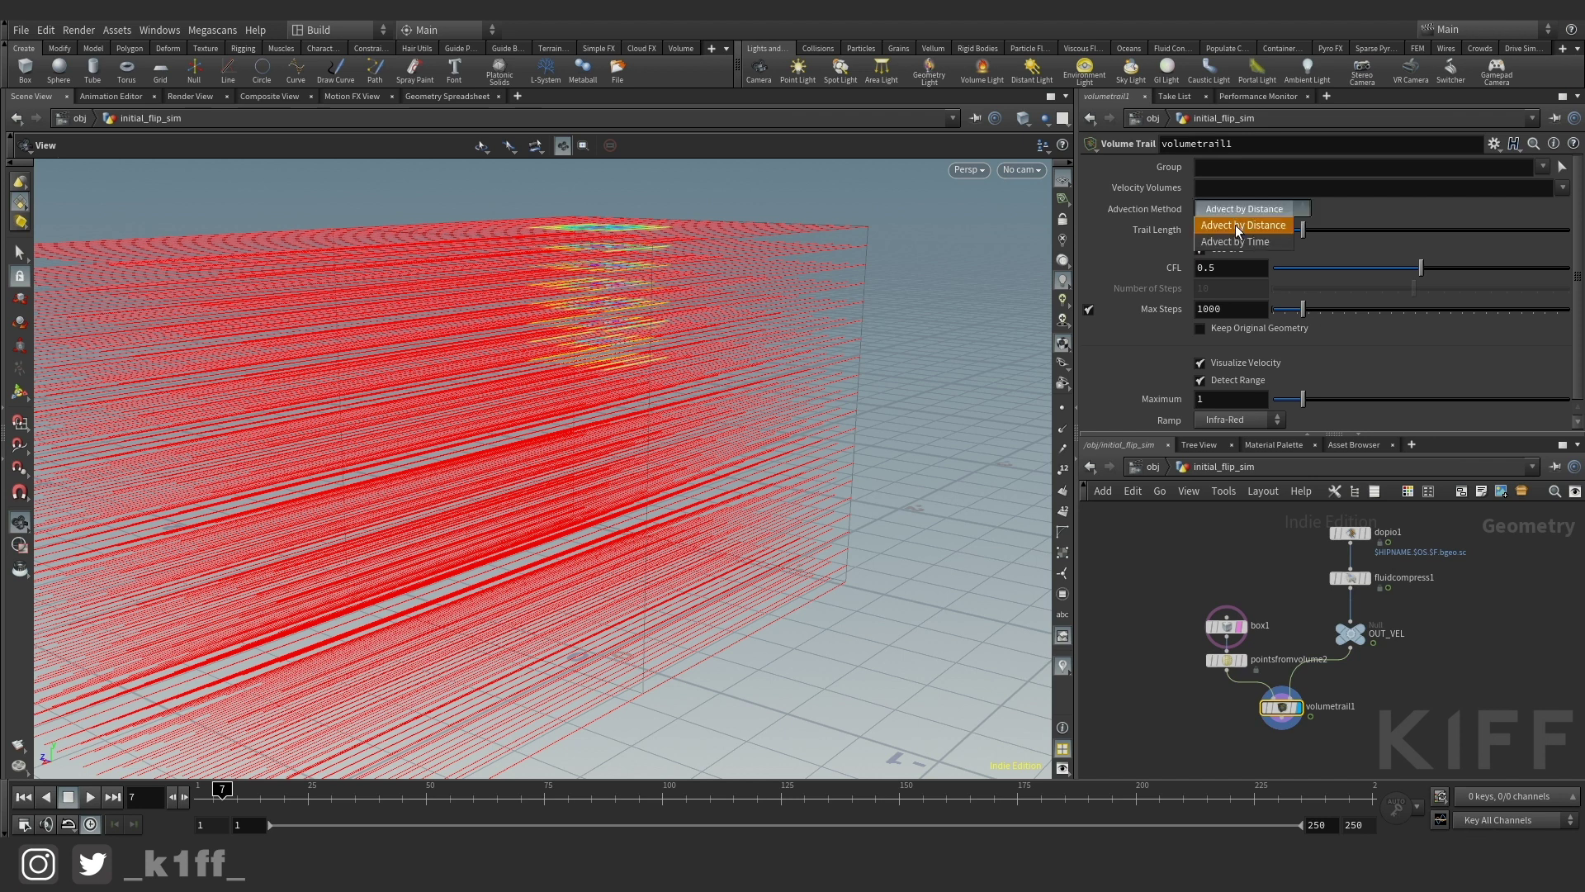
{"action": "left_click", "coordinate": [1235, 241]}
{"action": "left_click", "coordinate": [1238, 210]}
{"action": "left_click", "coordinate": [1236, 226]}
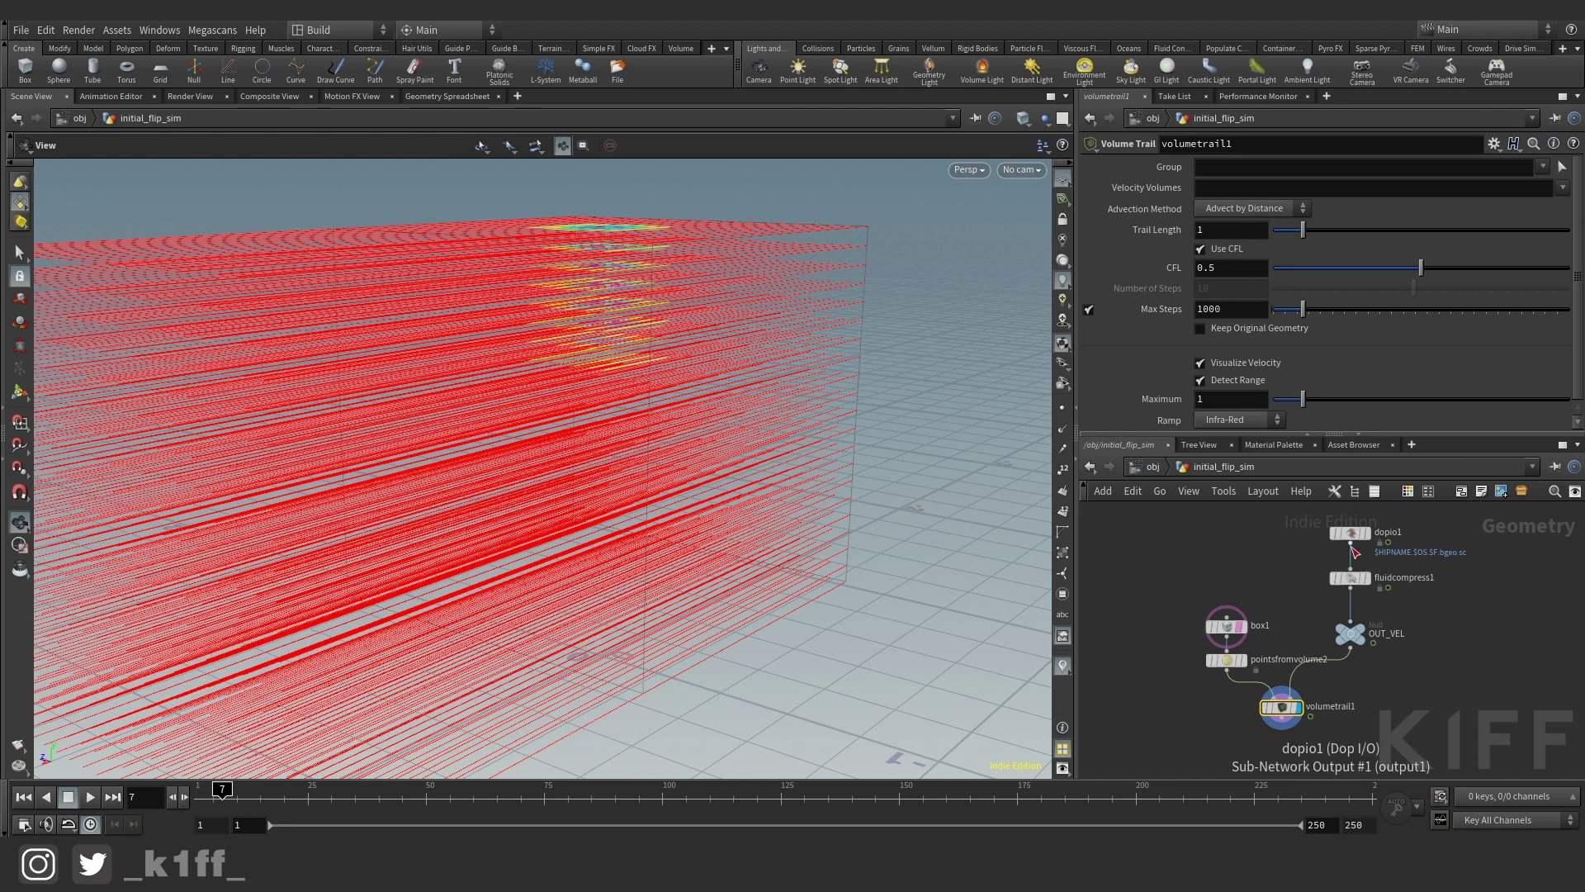
Step: Set the Velocity Volumes of volumetrail1 to vel
{"action": "left_click", "coordinate": [1217, 188]}
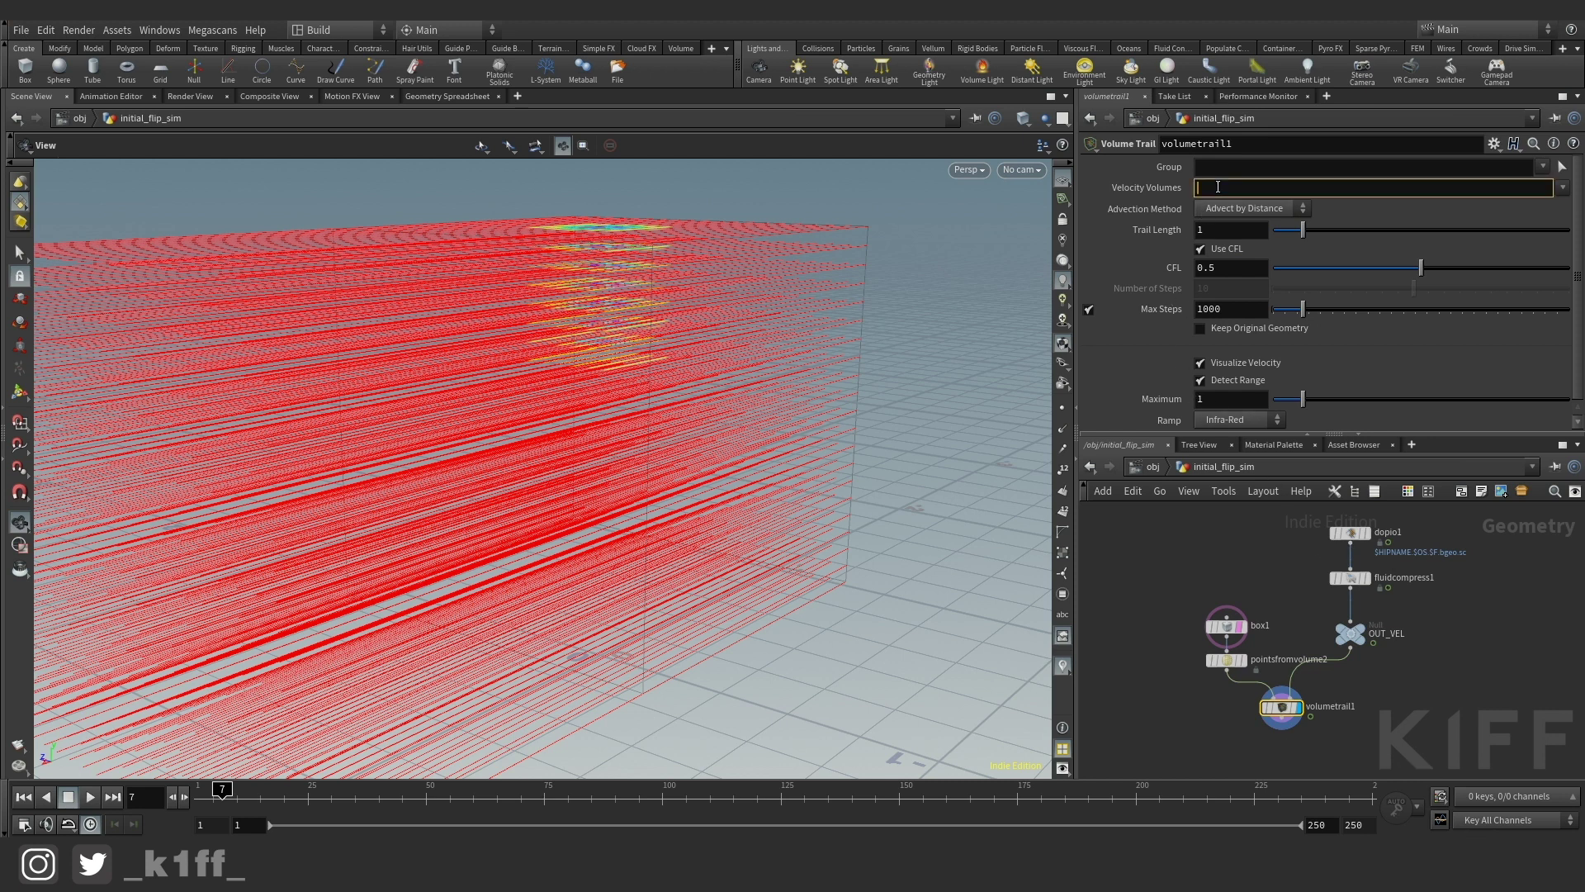
{"action": "type", "text": "vel"}
{"action": "key", "text": "Return"}
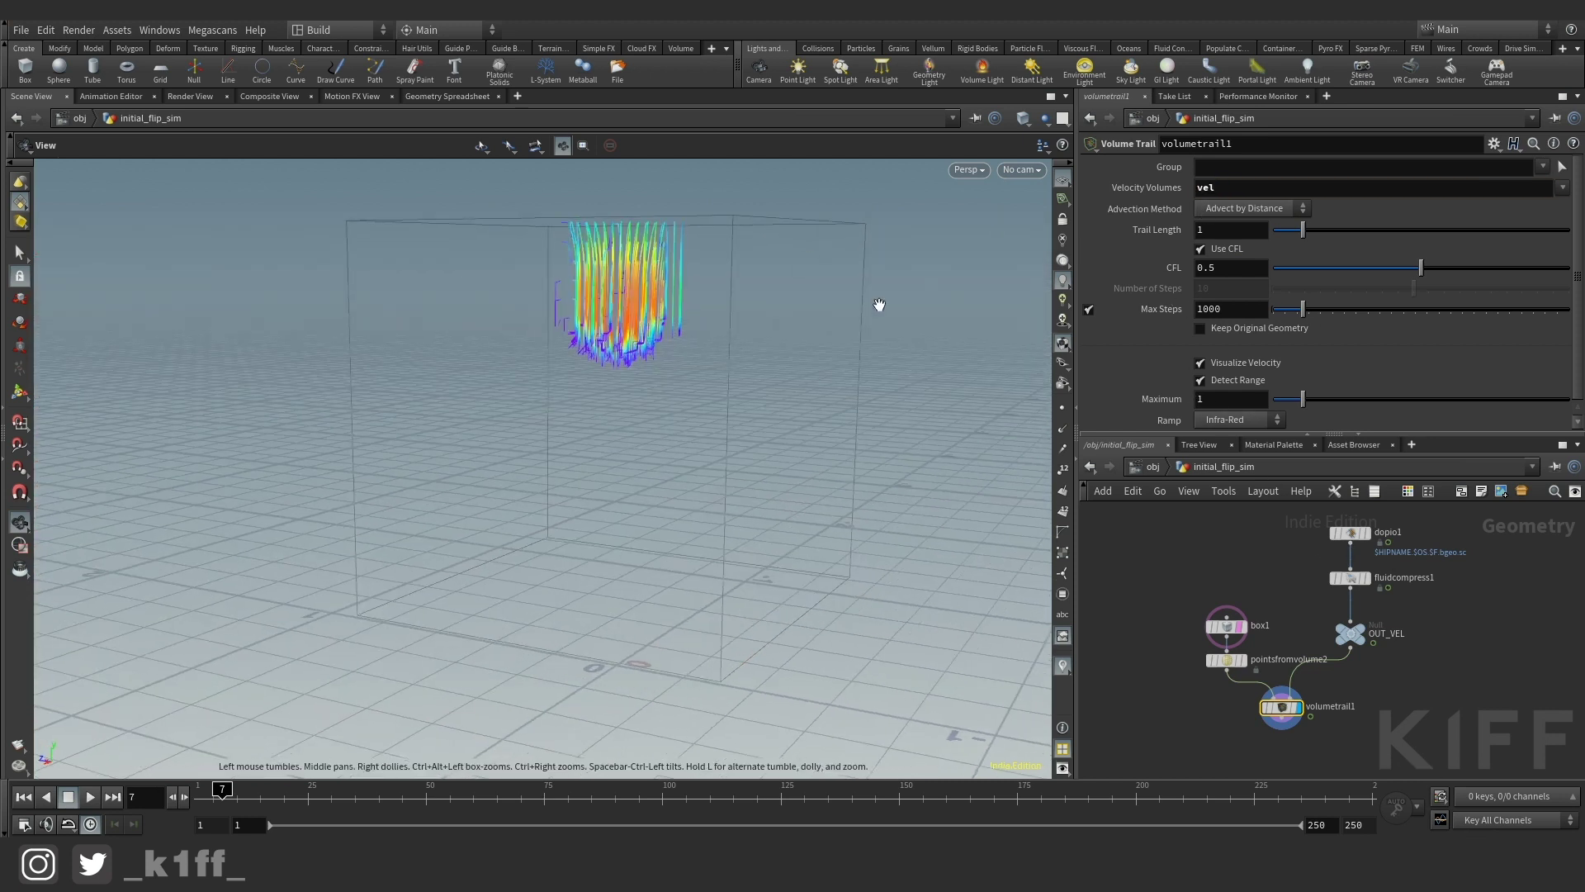
Step: Play the velocity trails from the first frame, examine the fluid's flow around the collision sphere, and rewind
{"action": "left_click_drag", "start_coordinate": [615, 360], "coordinate": [683, 367]}
{"action": "key", "text": "ctrl+Up"}
{"action": "key", "text": "Up"}
{"action": "key", "text": "Up"}
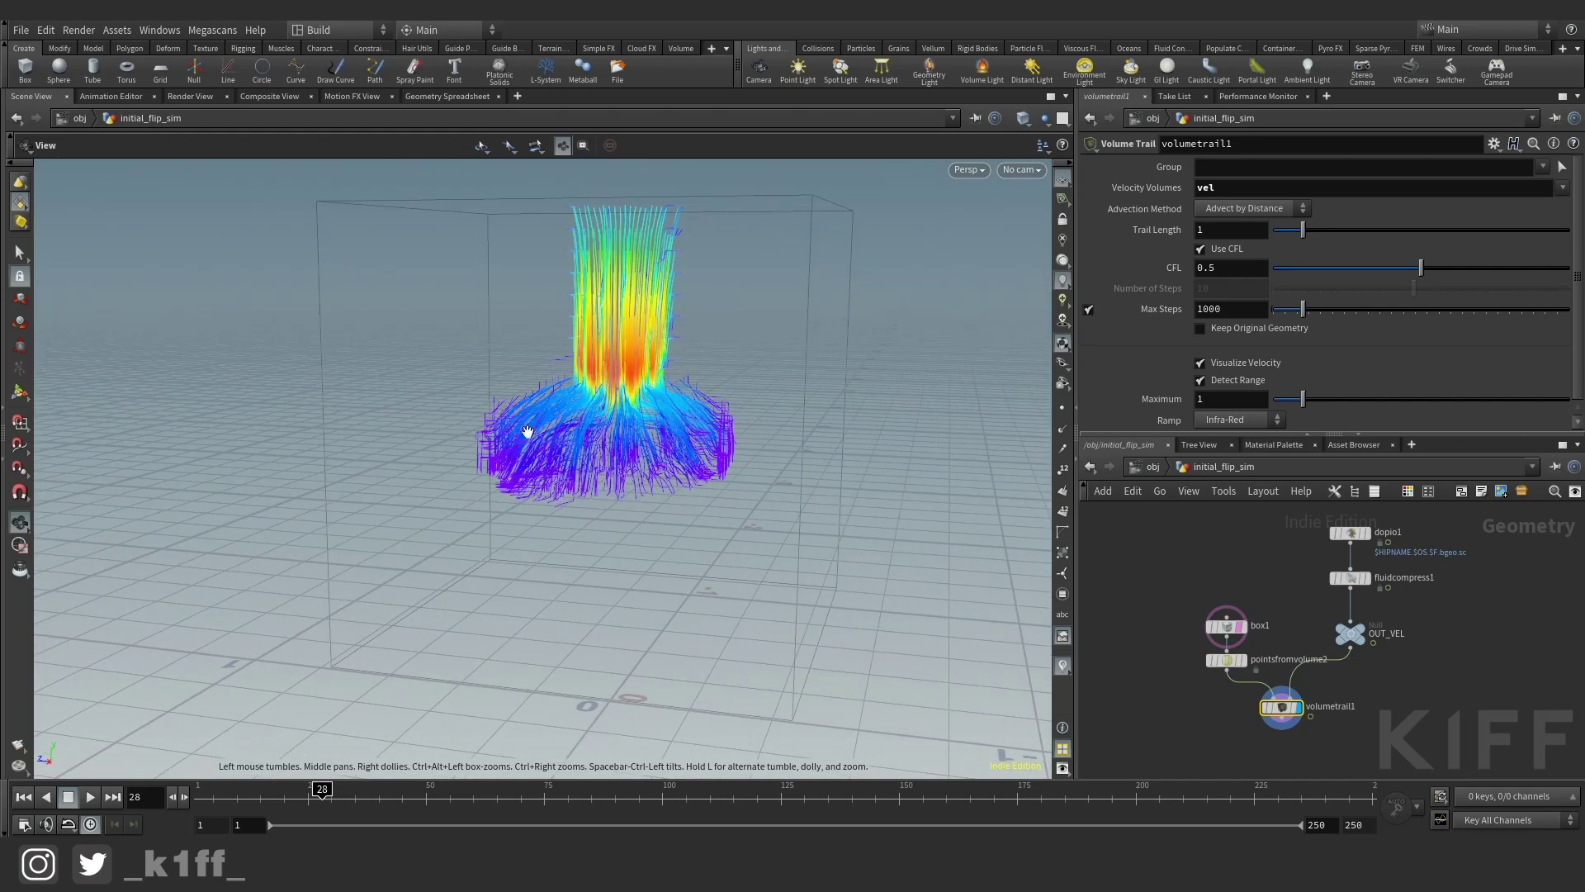
{"action": "left_click_drag", "start_coordinate": [593, 410], "coordinate": [627, 379]}
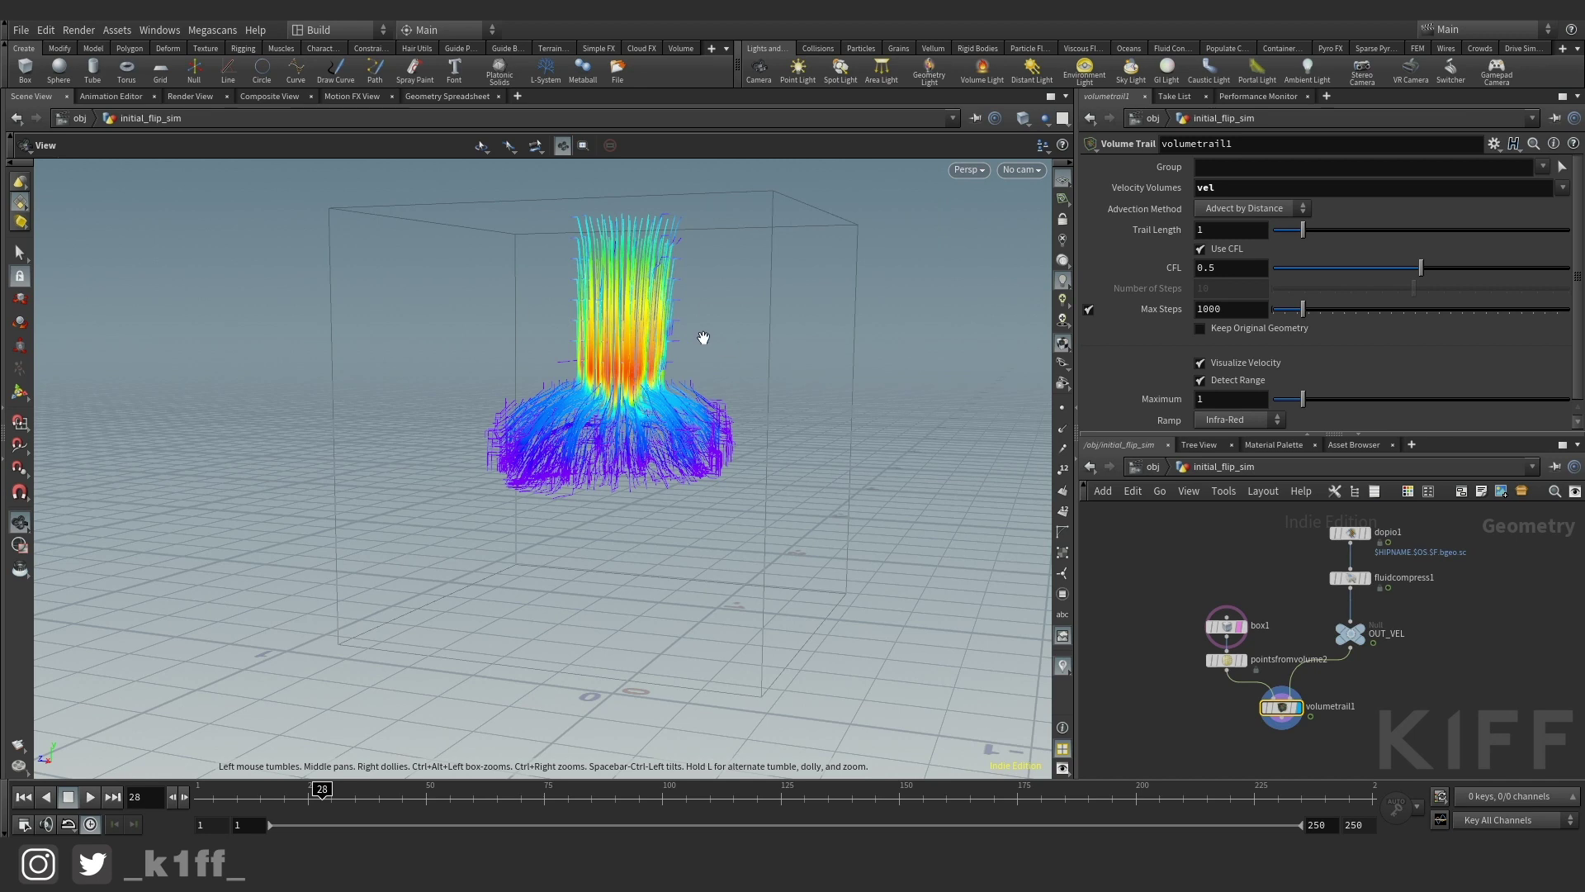
{"action": "key", "text": "ctrl+Up"}
{"action": "key", "text": "Up"}
{"action": "key", "text": "Up"}
{"action": "key", "text": "ctrl+Up"}
Step: Delete the box, points from volume and volume trail nodes, select OUT_VEL, and return to the vellum_sim network
{"action": "left_click_drag", "start_coordinate": [1156, 580], "coordinate": [1316, 770]}
{"action": "key", "text": "Delete"}
{"action": "left_click", "coordinate": [1351, 635]}
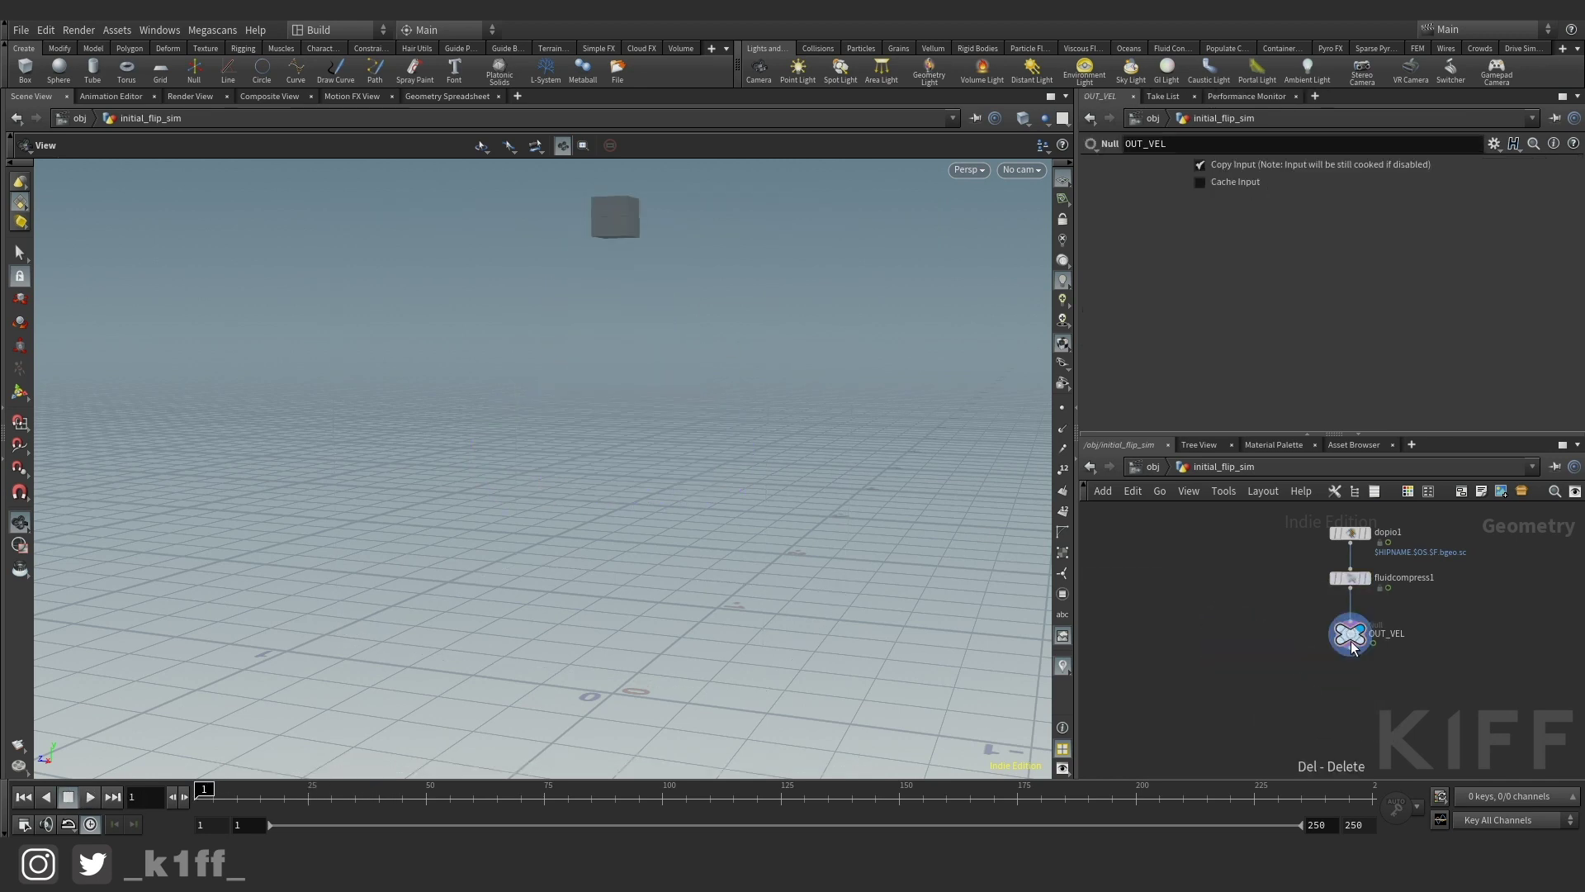
{"action": "key", "text": "u"}
{"action": "double_click", "coordinate": [1286, 641]}
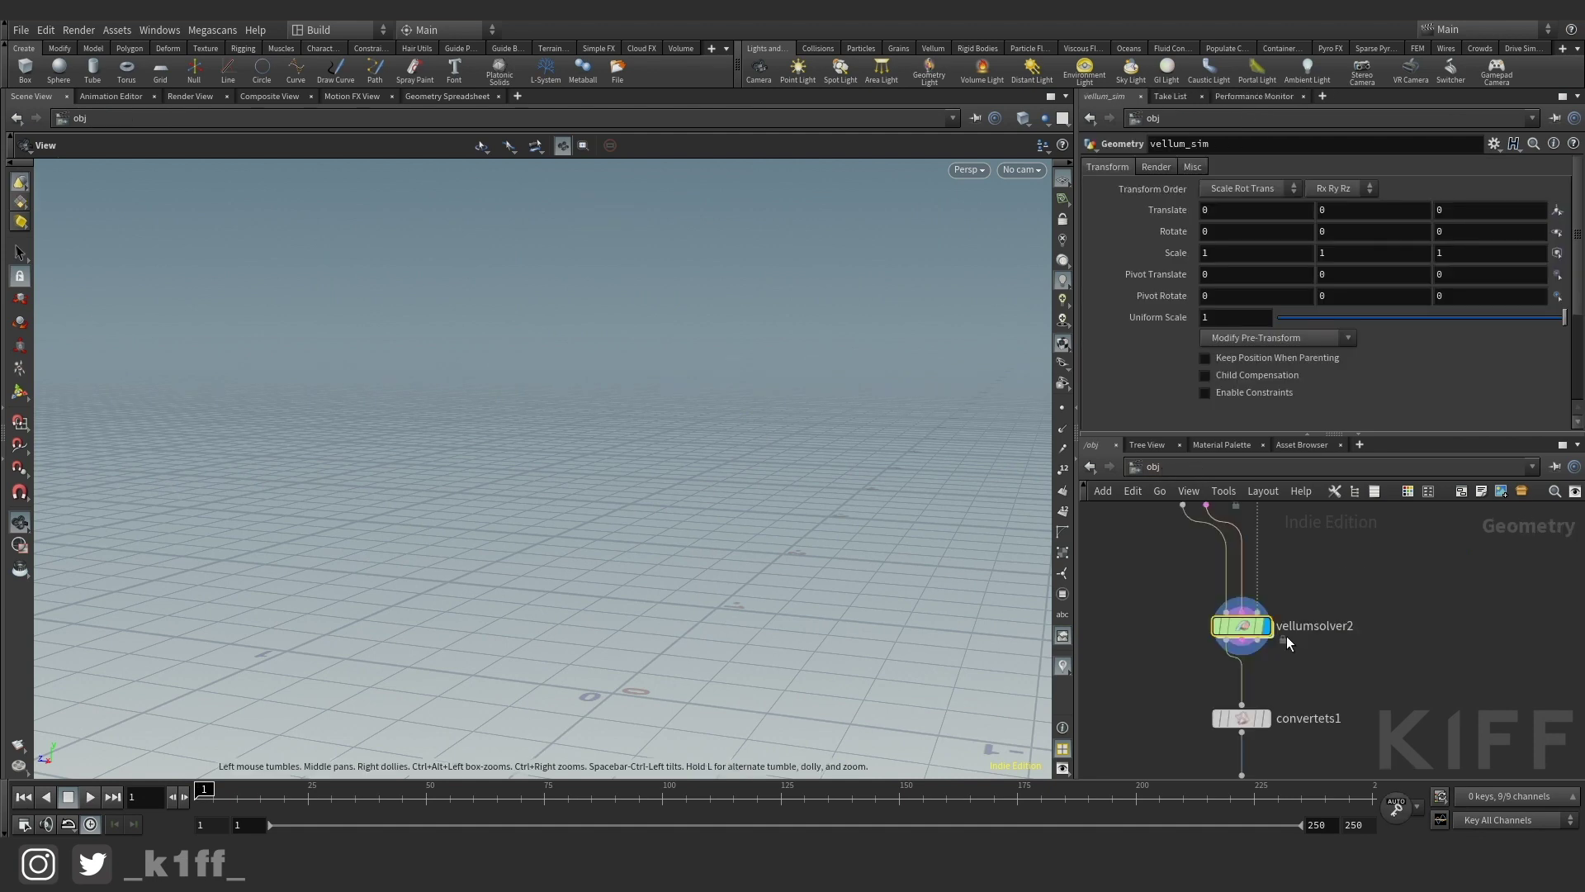
Step: Open the forces network inside vellumsolver2 and check the SOP path and velocity settings of popadvectbyvolumes1
{"action": "double_click", "coordinate": [1247, 642]}
{"action": "left_click_drag", "start_coordinate": [1315, 558], "coordinate": [1166, 631]}
{"action": "left_click", "coordinate": [1480, 248]}
{"action": "left_click", "coordinate": [1481, 248]}
{"action": "key", "text": "Return"}
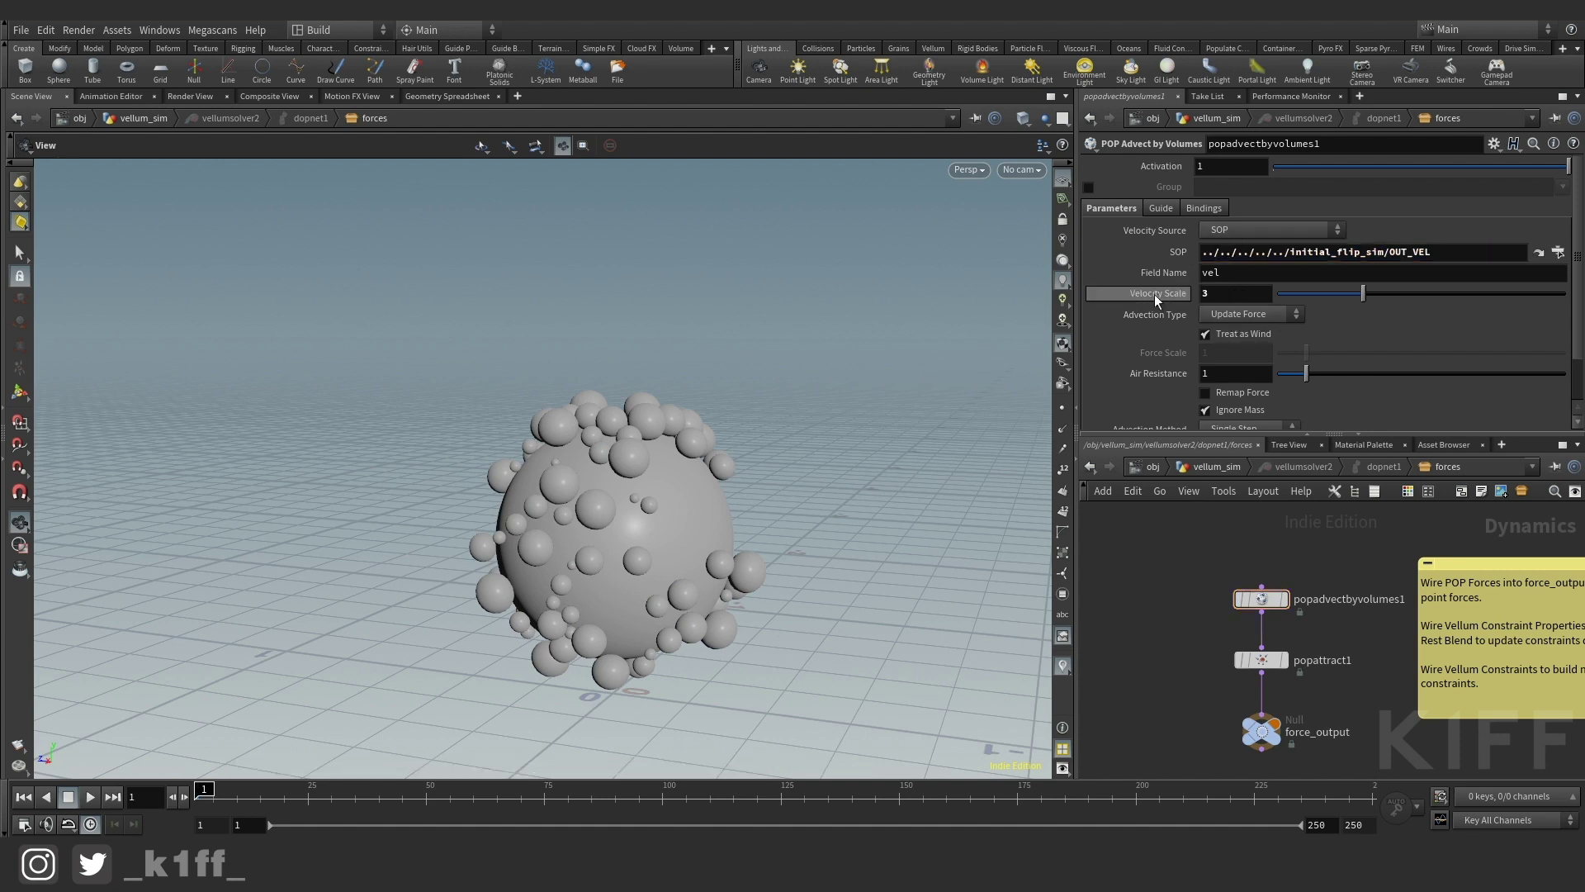
{"action": "scroll", "coordinate": [1151, 363], "scroll_direction": "down", "scroll_amount": 1}
{"action": "scroll", "coordinate": [1156, 314], "scroll_direction": "up", "scroll_amount": 1}
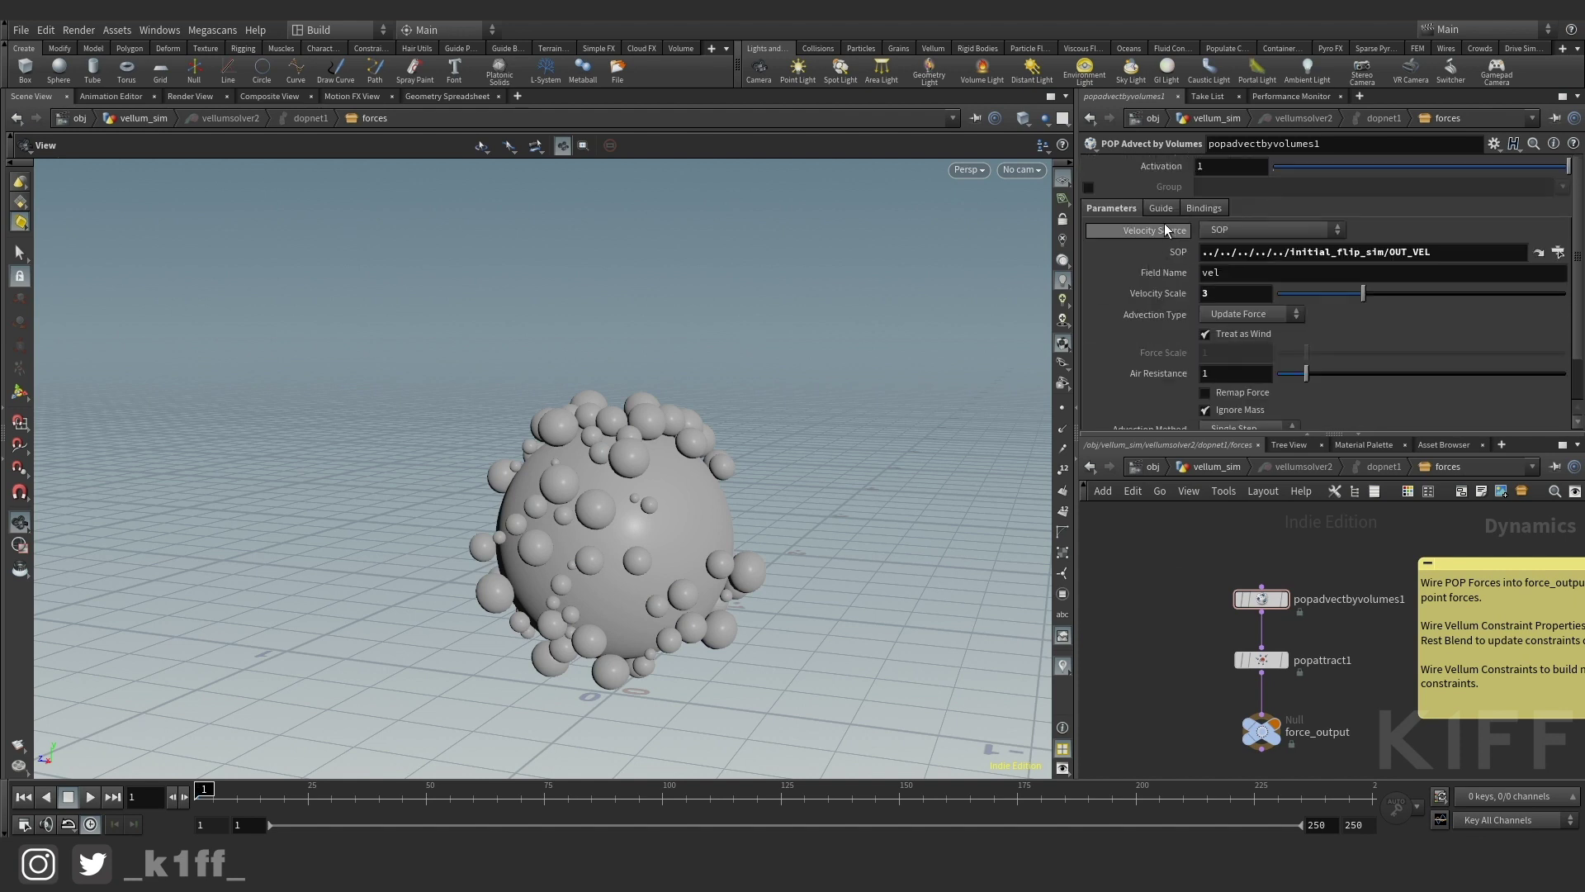
Step: Review the goal and force settings of popattract1, and return to the vellum_sim network
{"action": "left_click_drag", "start_coordinate": [1301, 690], "coordinate": [1328, 672]}
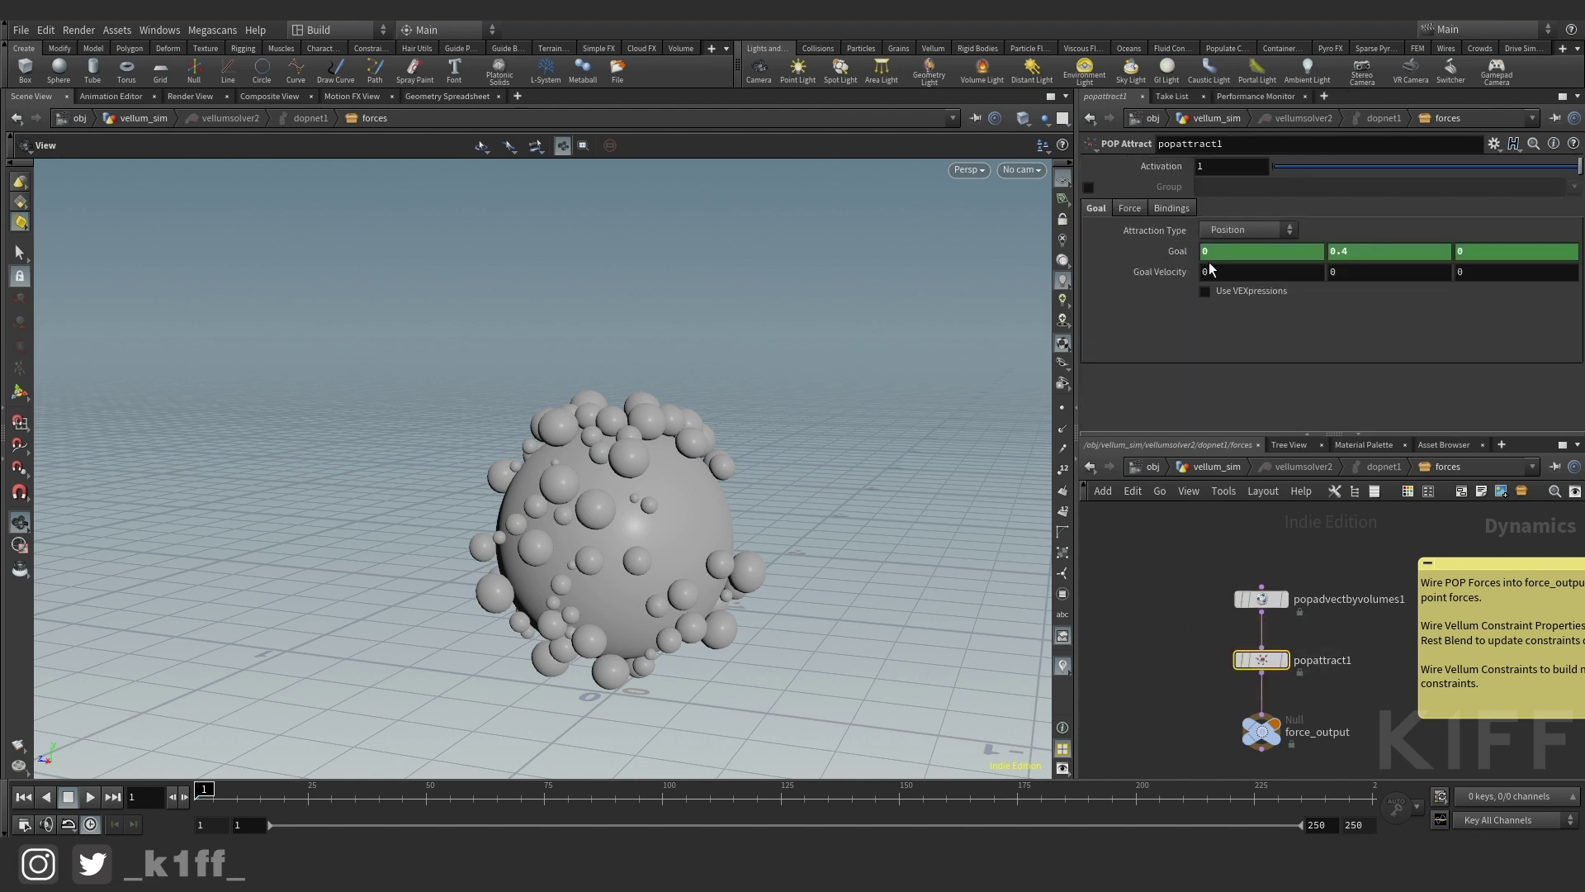
{"action": "left_click", "coordinate": [1131, 209]}
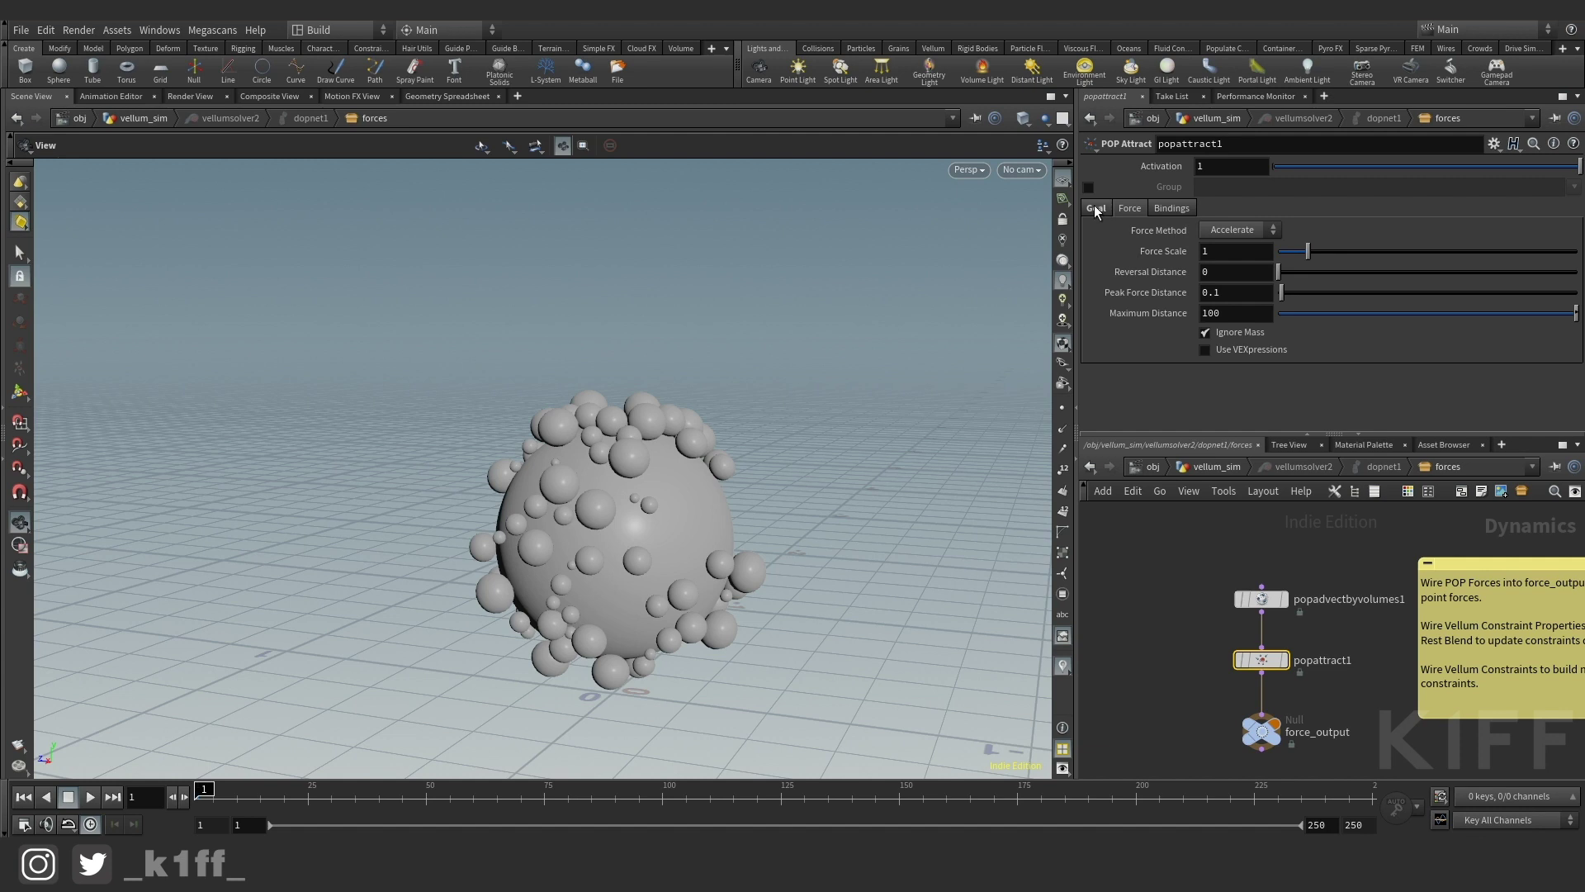
{"action": "left_click", "coordinate": [1096, 208]}
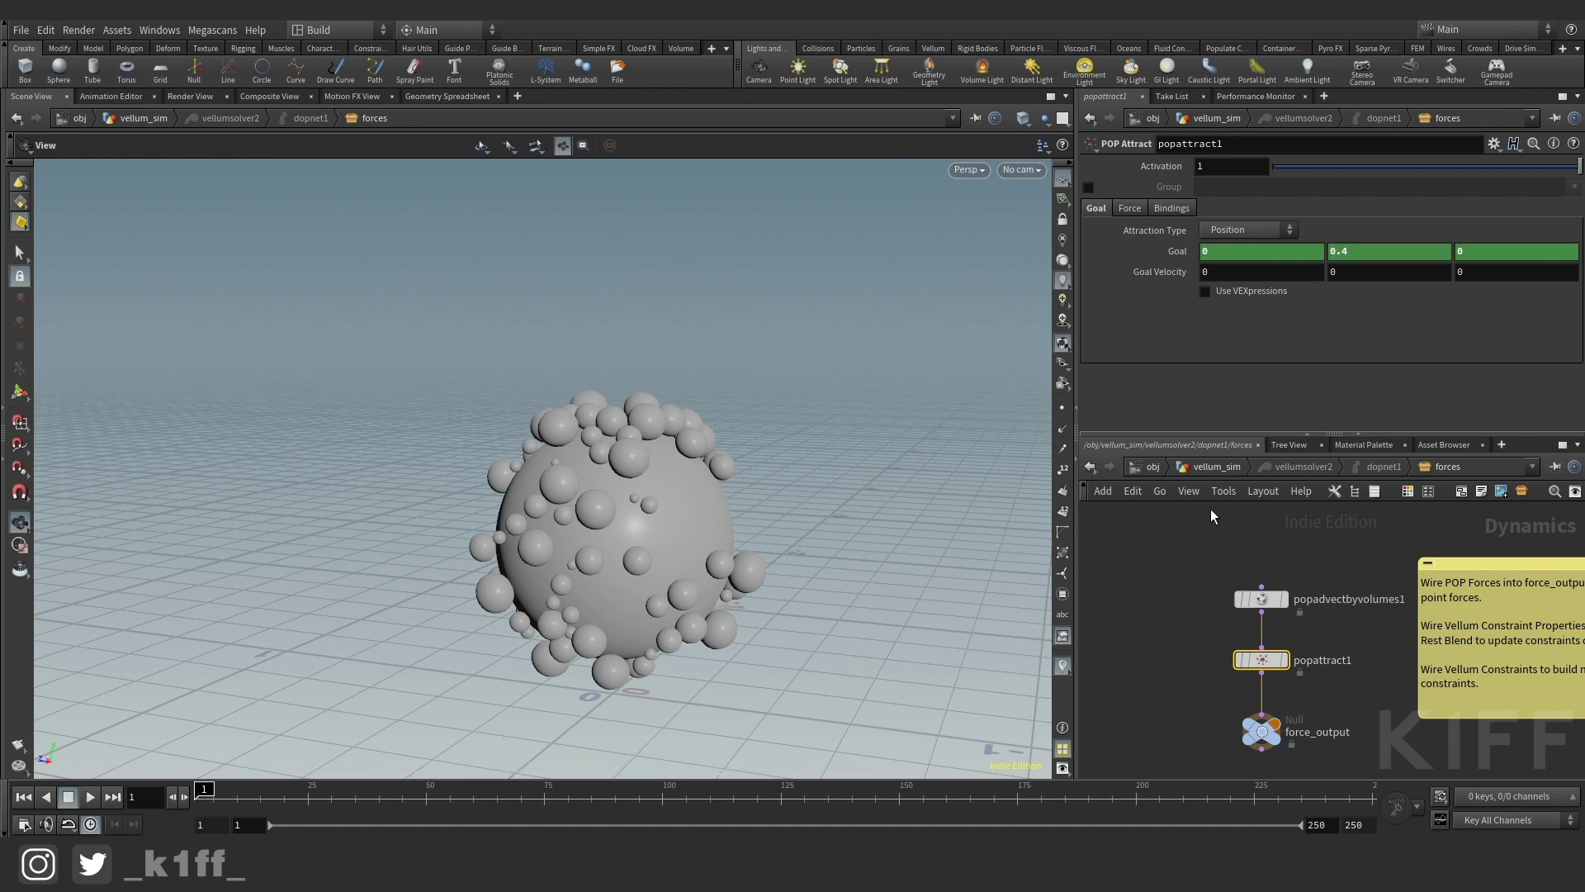
{"action": "middle_click_drag", "start_coordinate": [724, 510], "coordinate": [691, 454]}
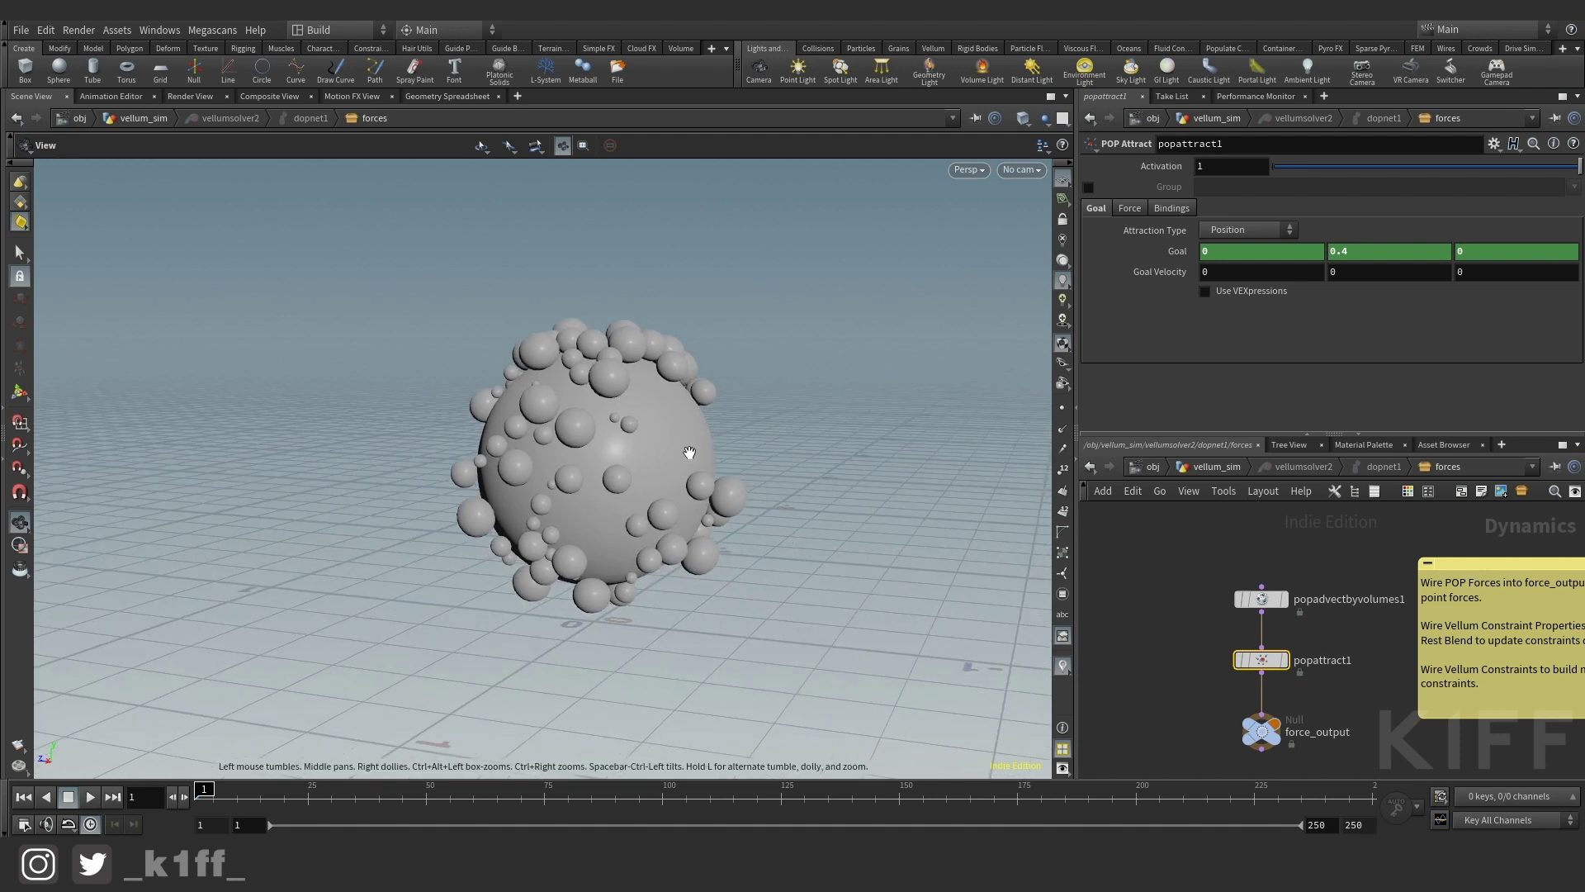
{"action": "left_click", "coordinate": [1217, 466]}
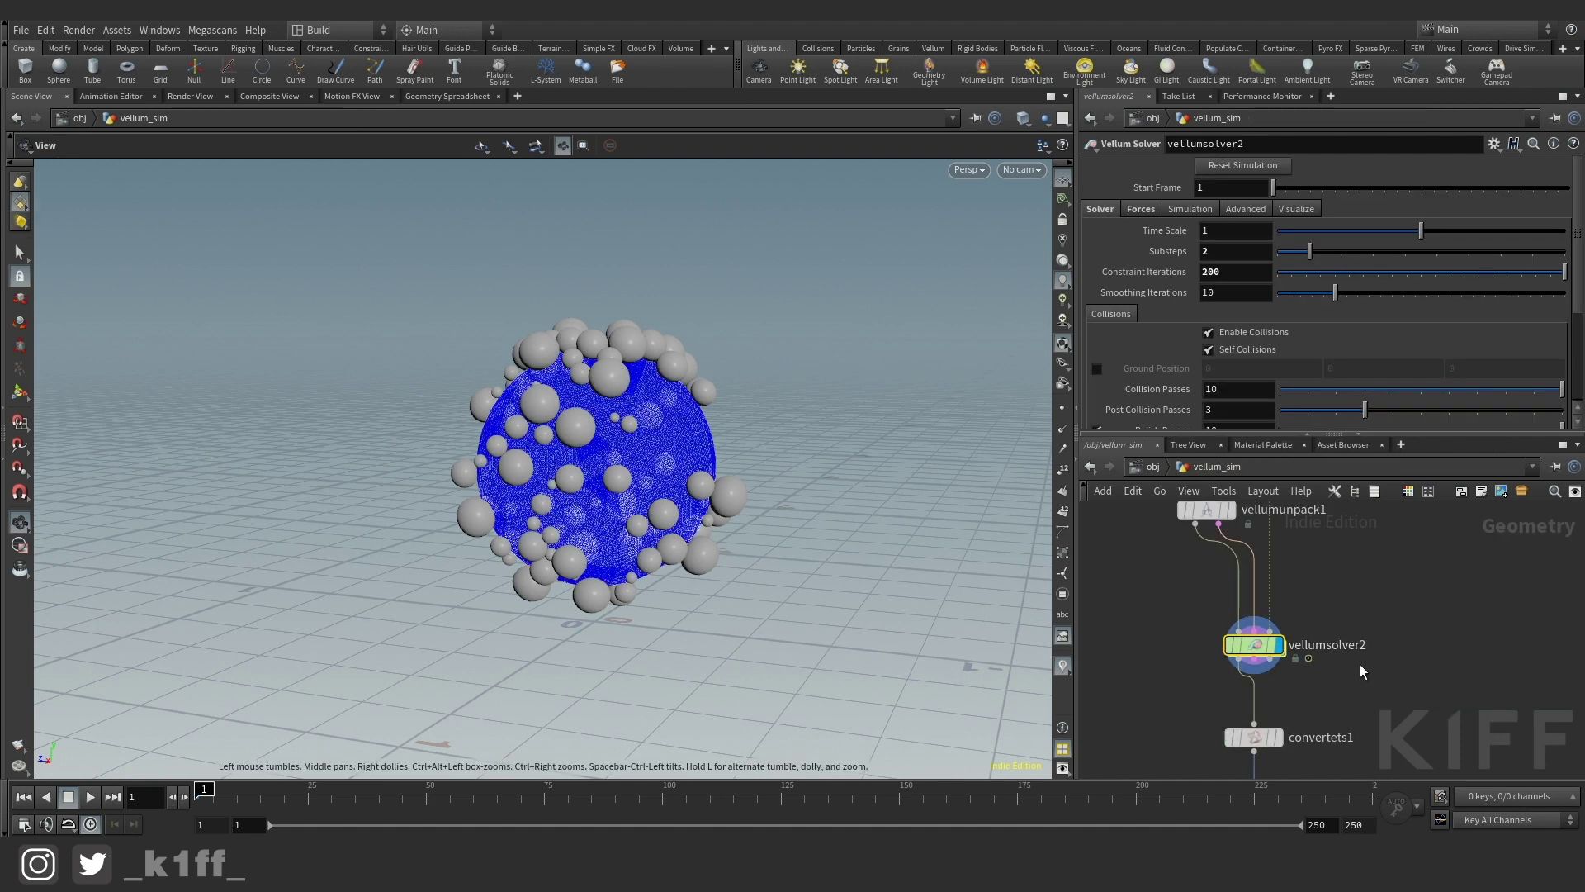
Step: Play the vellumsolver2 simulation from the first frame, examine up close how the small spheres move around the collision sphere, and rewind
{"action": "key", "text": "Up"}
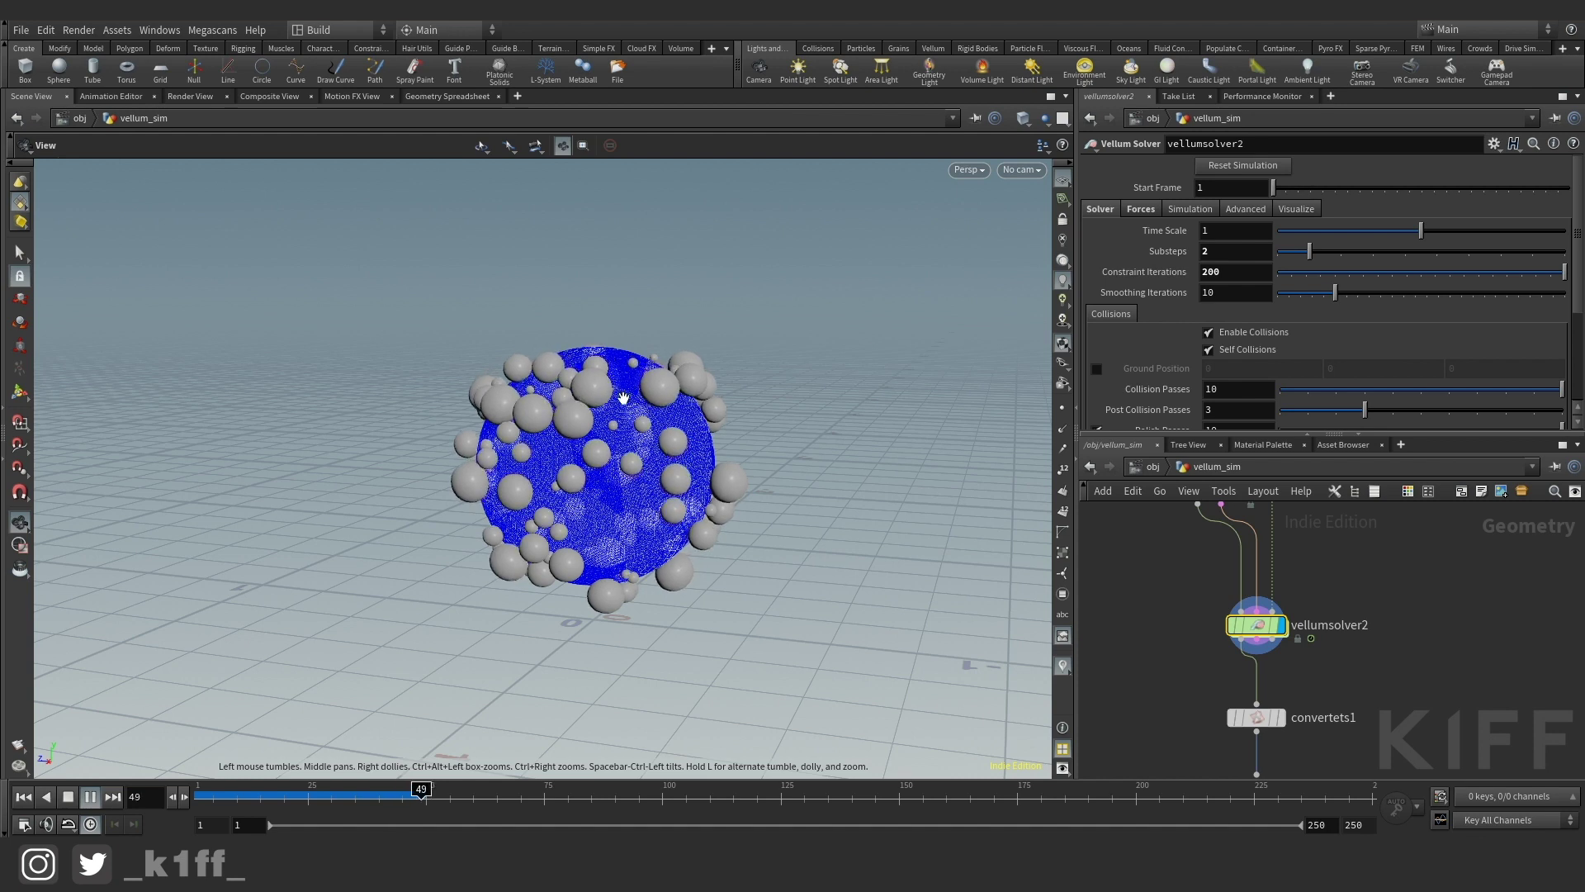
{"action": "key", "text": "ctrl+Up"}
{"action": "key", "text": "Up"}
{"action": "key", "text": "Up"}
{"action": "key", "text": "ctrl+Up"}
{"action": "right_click_drag", "start_coordinate": [496, 335], "coordinate": [637, 372]}
{"action": "key", "text": "Up"}
{"action": "mouse_move", "coordinate": [637, 371]}
{"action": "left_mouse_down"}
{"action": "mouse_move", "coordinate": [695, 373]}
{"action": "mouse_move", "coordinate": [636, 368]}
{"action": "left_mouse_up"}
{"action": "key", "text": "ctrl+Up"}
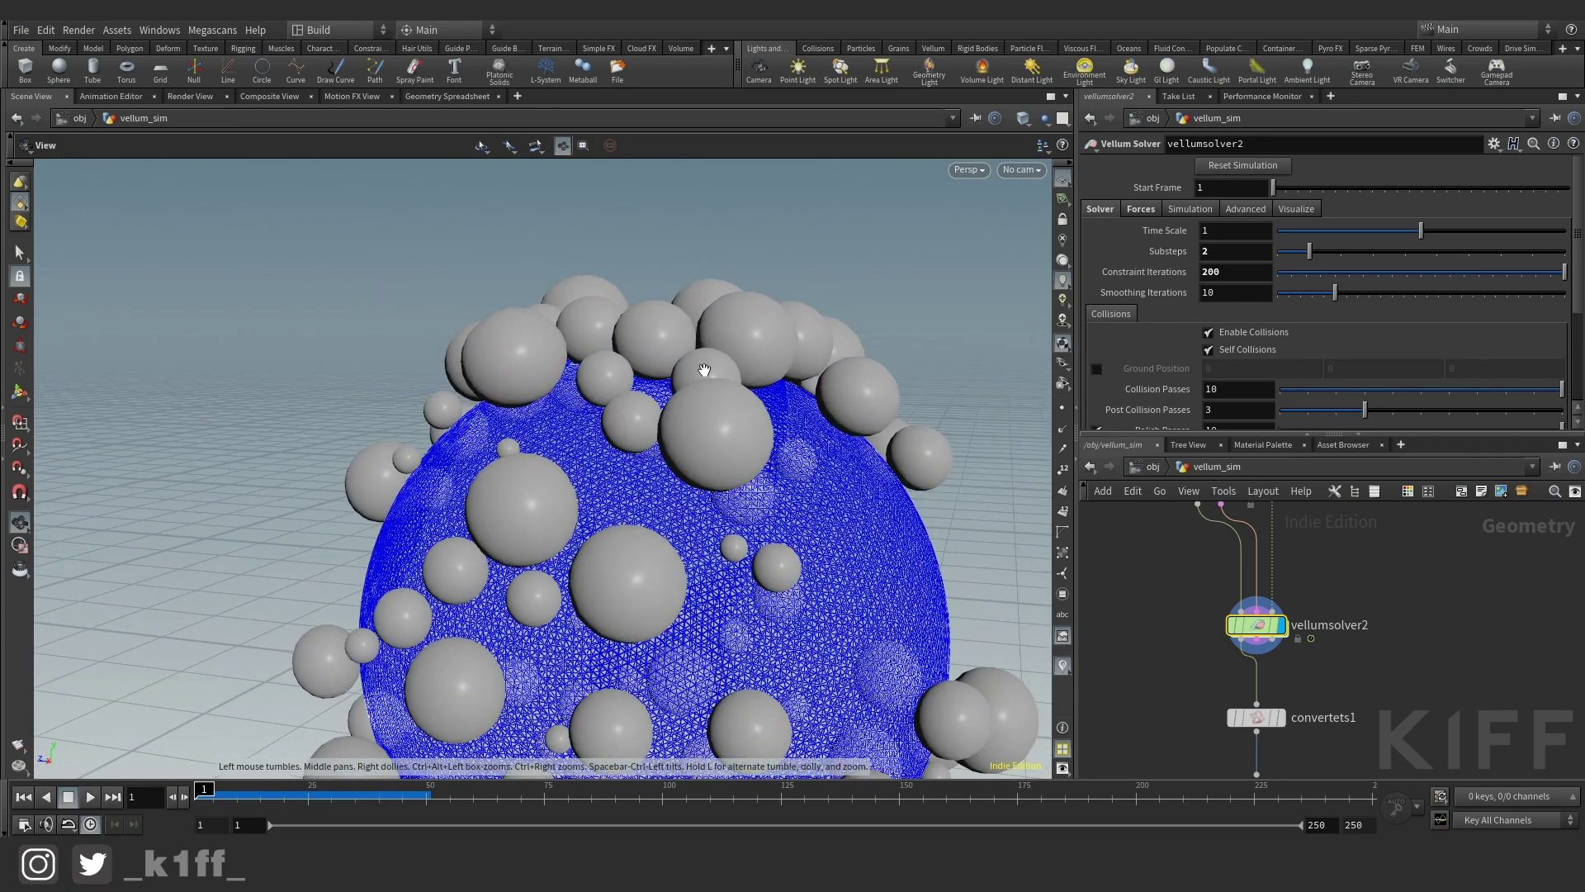
{"action": "middle_click_drag", "start_coordinate": [703, 368], "coordinate": [576, 393]}
{"action": "key", "text": "Up"}
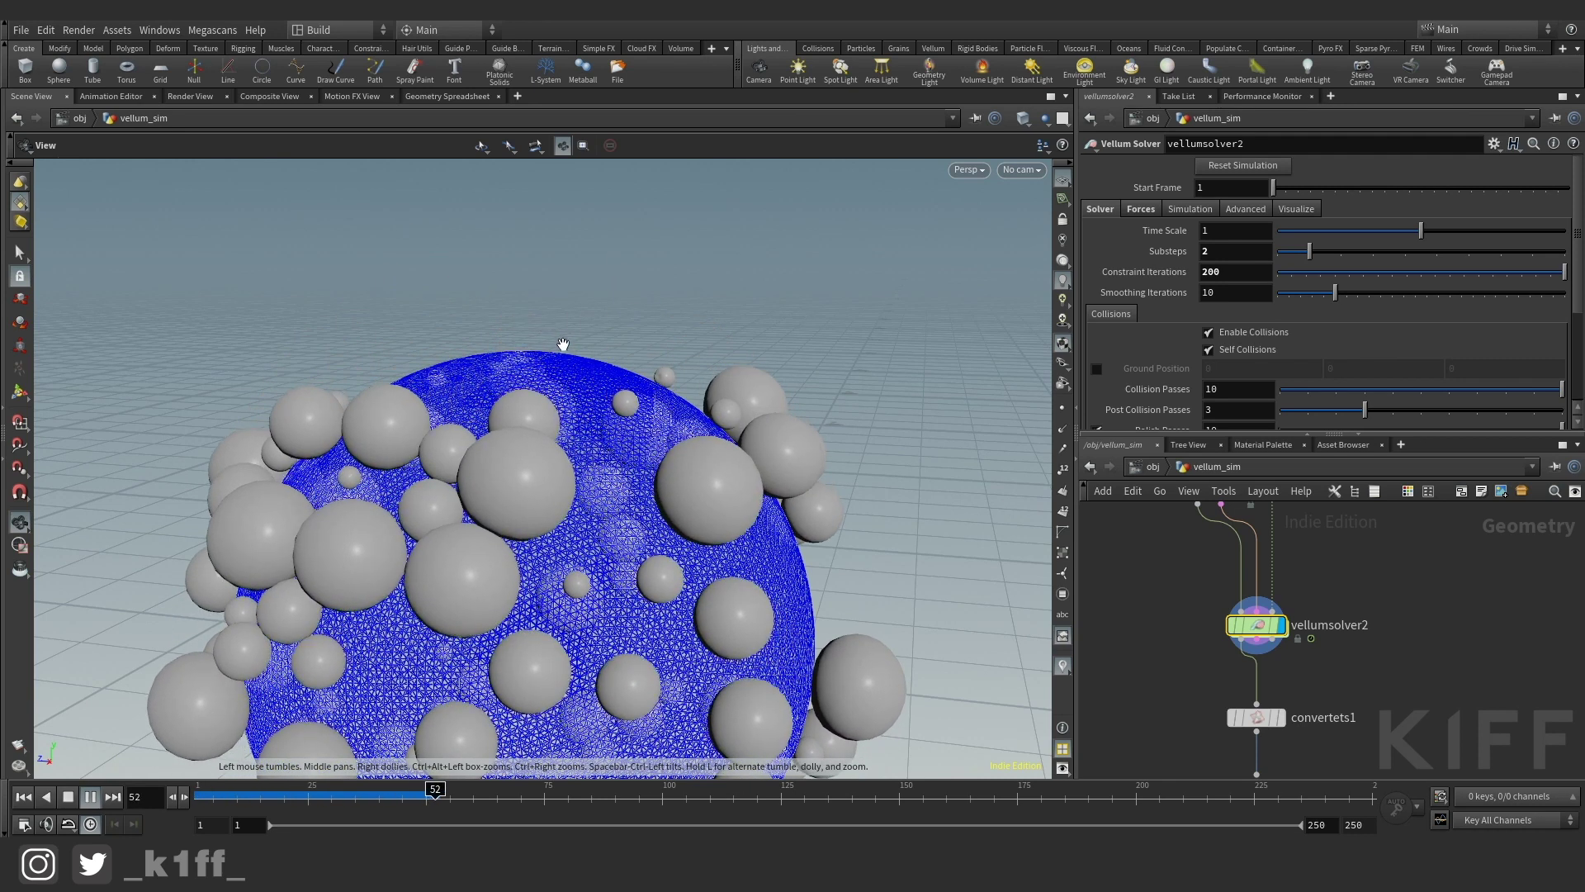
{"action": "key", "text": "ctrl+Up"}
{"action": "scroll", "coordinate": [563, 347], "scroll_direction": "down", "scroll_amount": 5}
{"action": "middle_click_drag", "start_coordinate": [580, 459], "coordinate": [617, 406]}
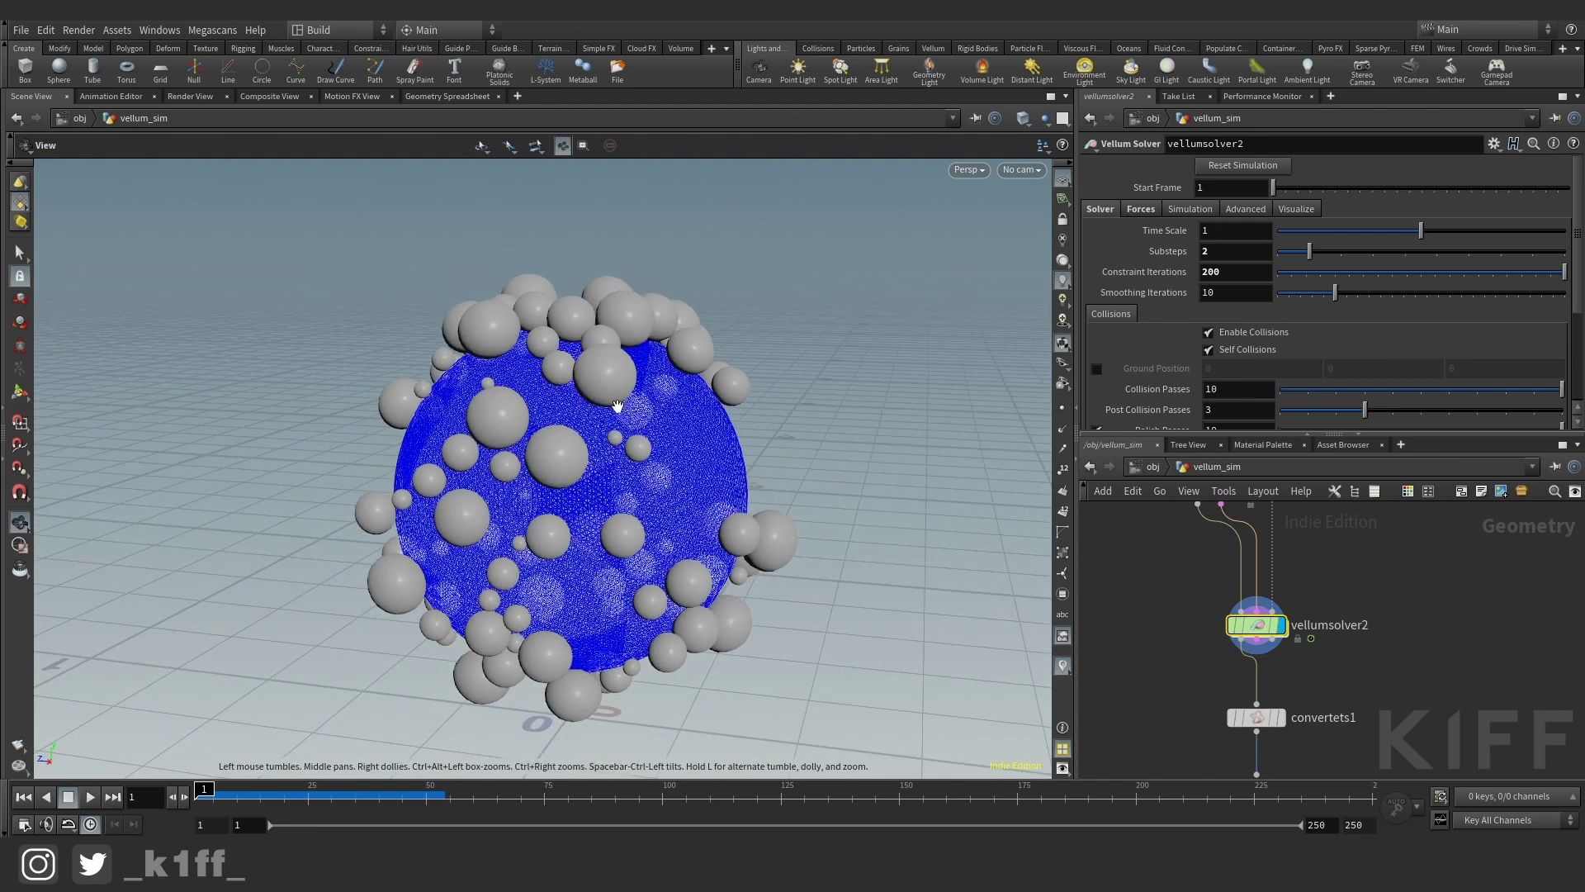
{"action": "left_click_drag", "start_coordinate": [617, 406], "coordinate": [596, 408]}
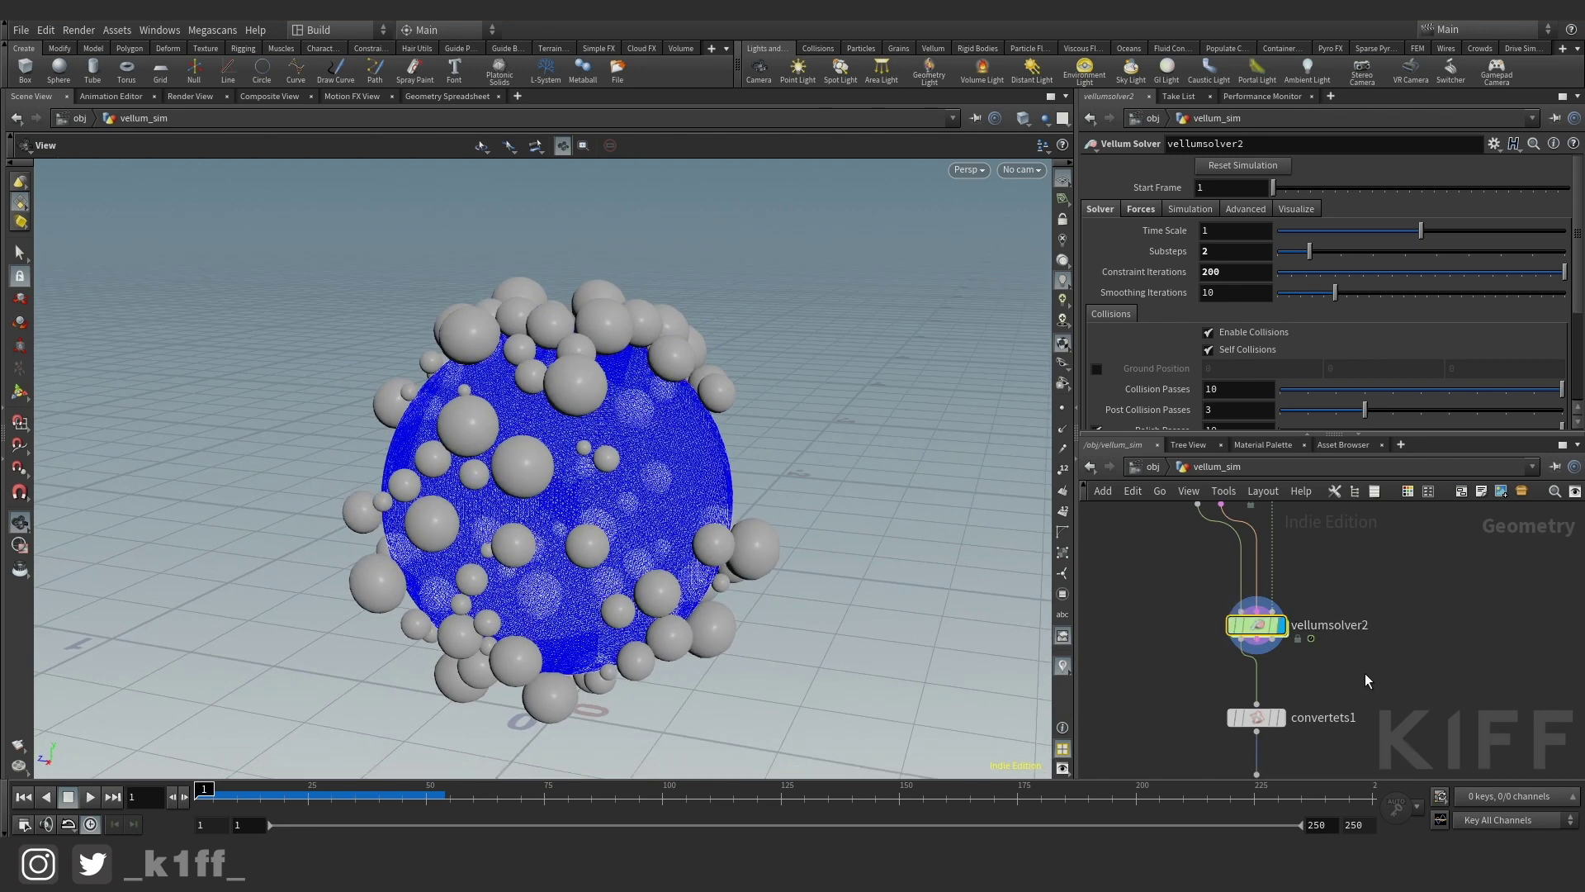
Step: Display convertets1 and compare its geometry information with that of vellumsolver2, keeping convertets1 displayed
{"action": "middle_click_drag", "start_coordinate": [1364, 689], "coordinate": [1379, 632]}
{"action": "left_click", "coordinate": [1270, 660]}
{"action": "middle_click_drag", "start_coordinate": [1160, 641], "coordinate": [1169, 613]}
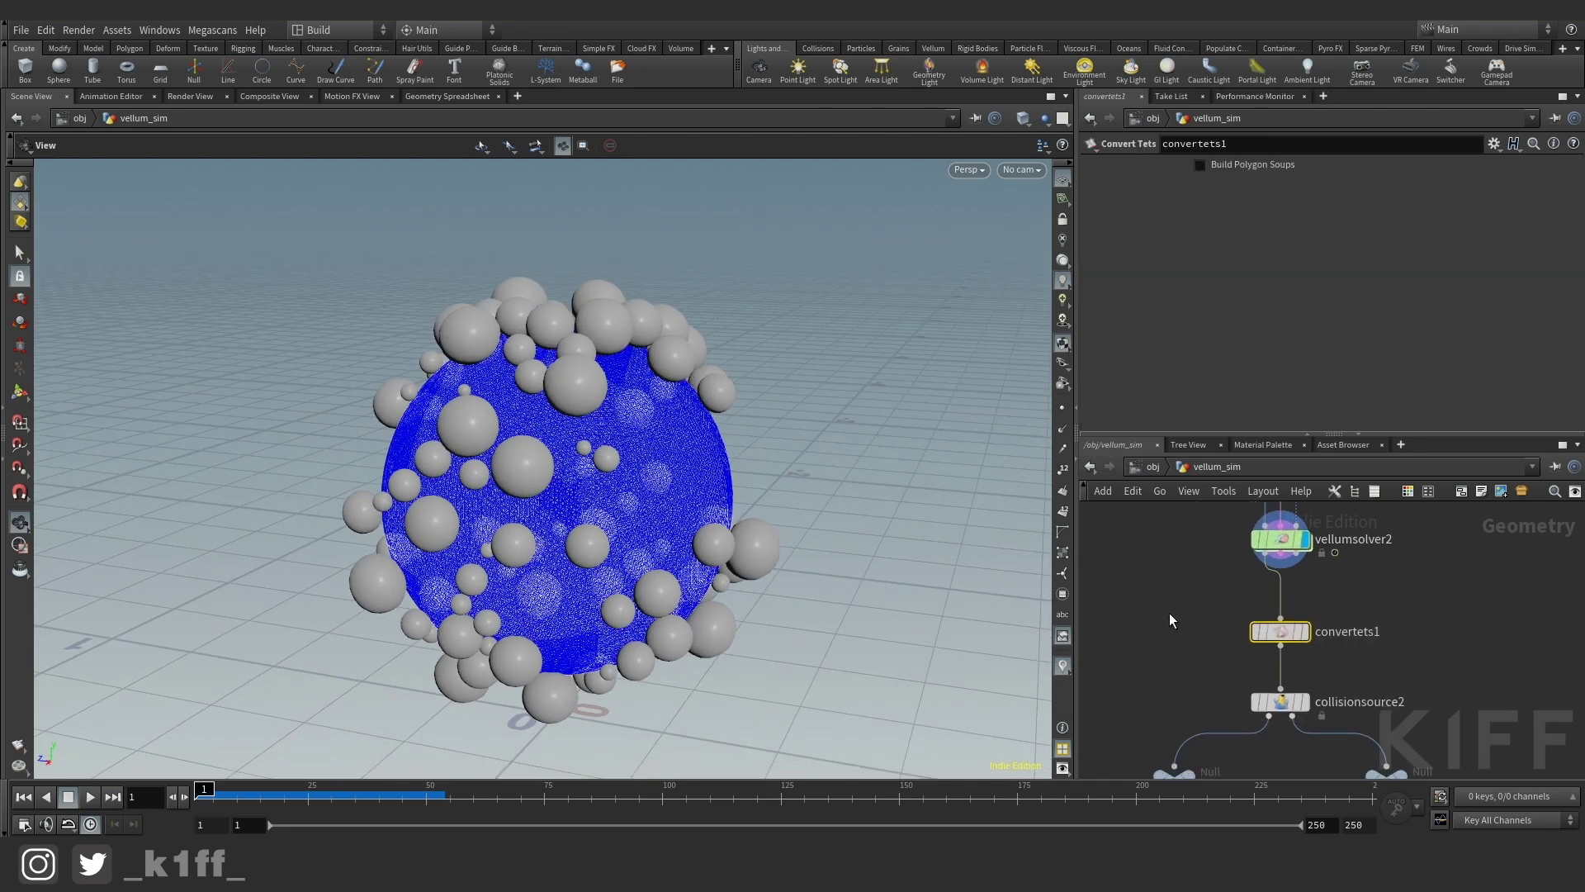
{"action": "left_click", "coordinate": [1304, 632]}
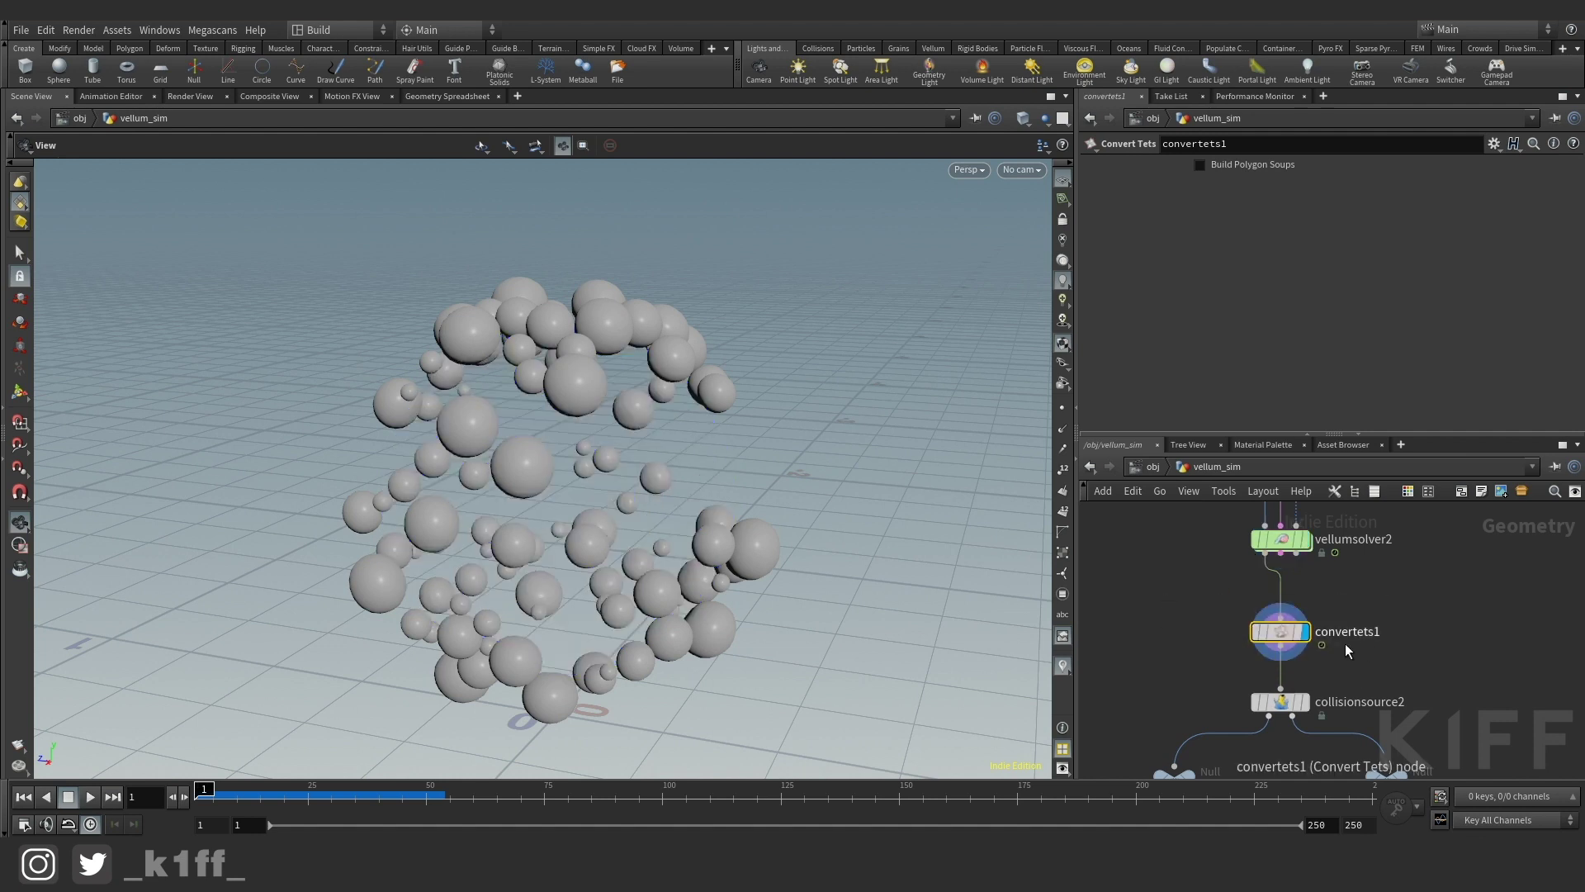
{"action": "middle_click", "coordinate": [1280, 630]}
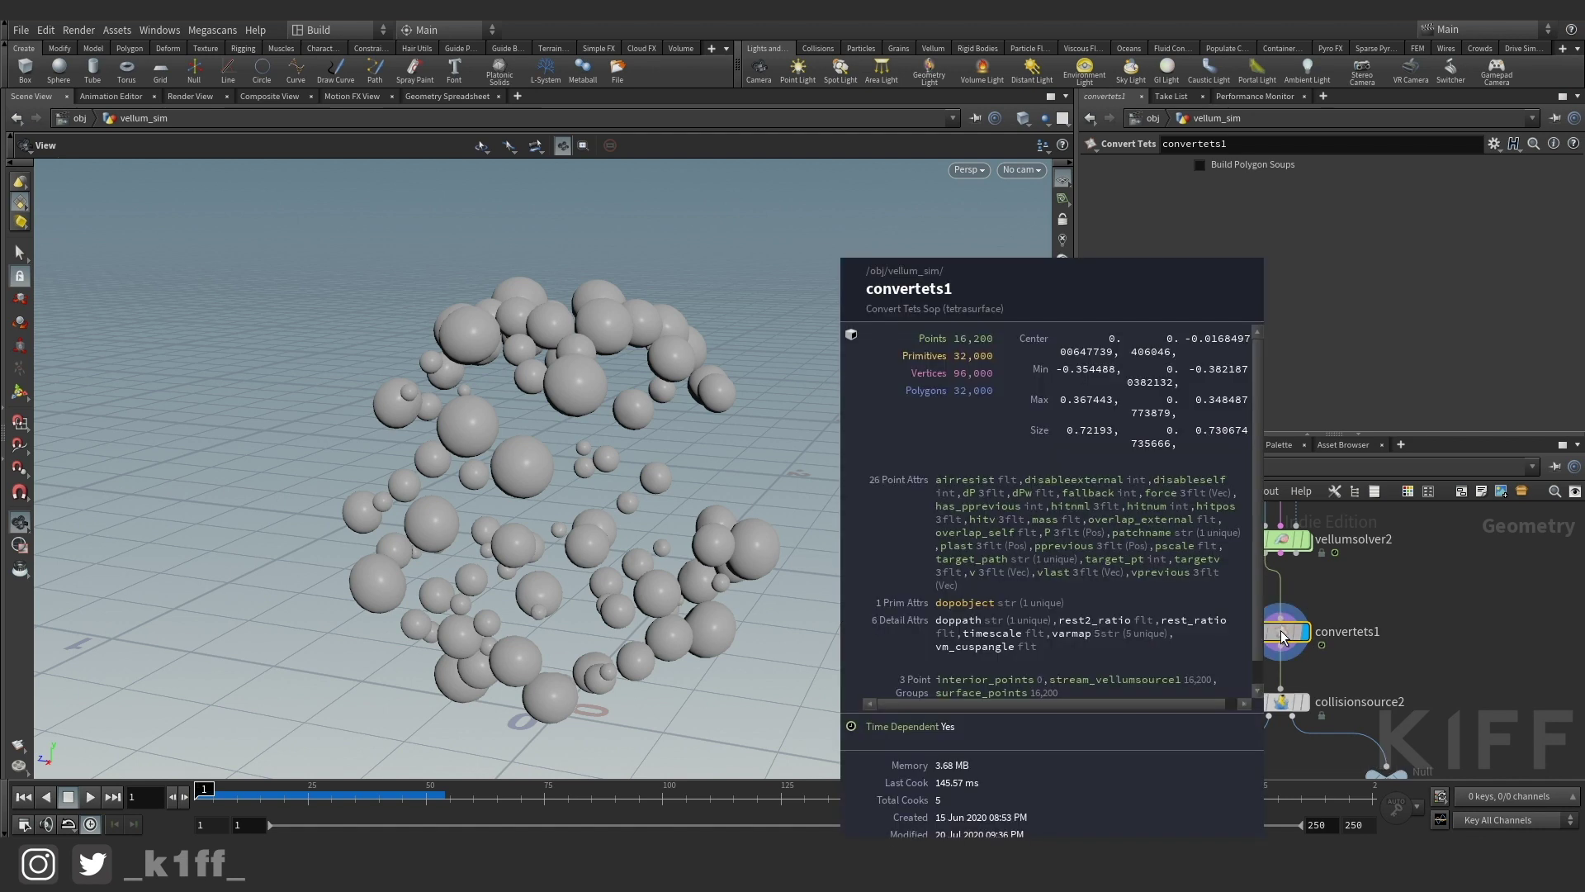
{"action": "left_click", "coordinate": [1305, 539]}
{"action": "middle_click", "coordinate": [1287, 538]}
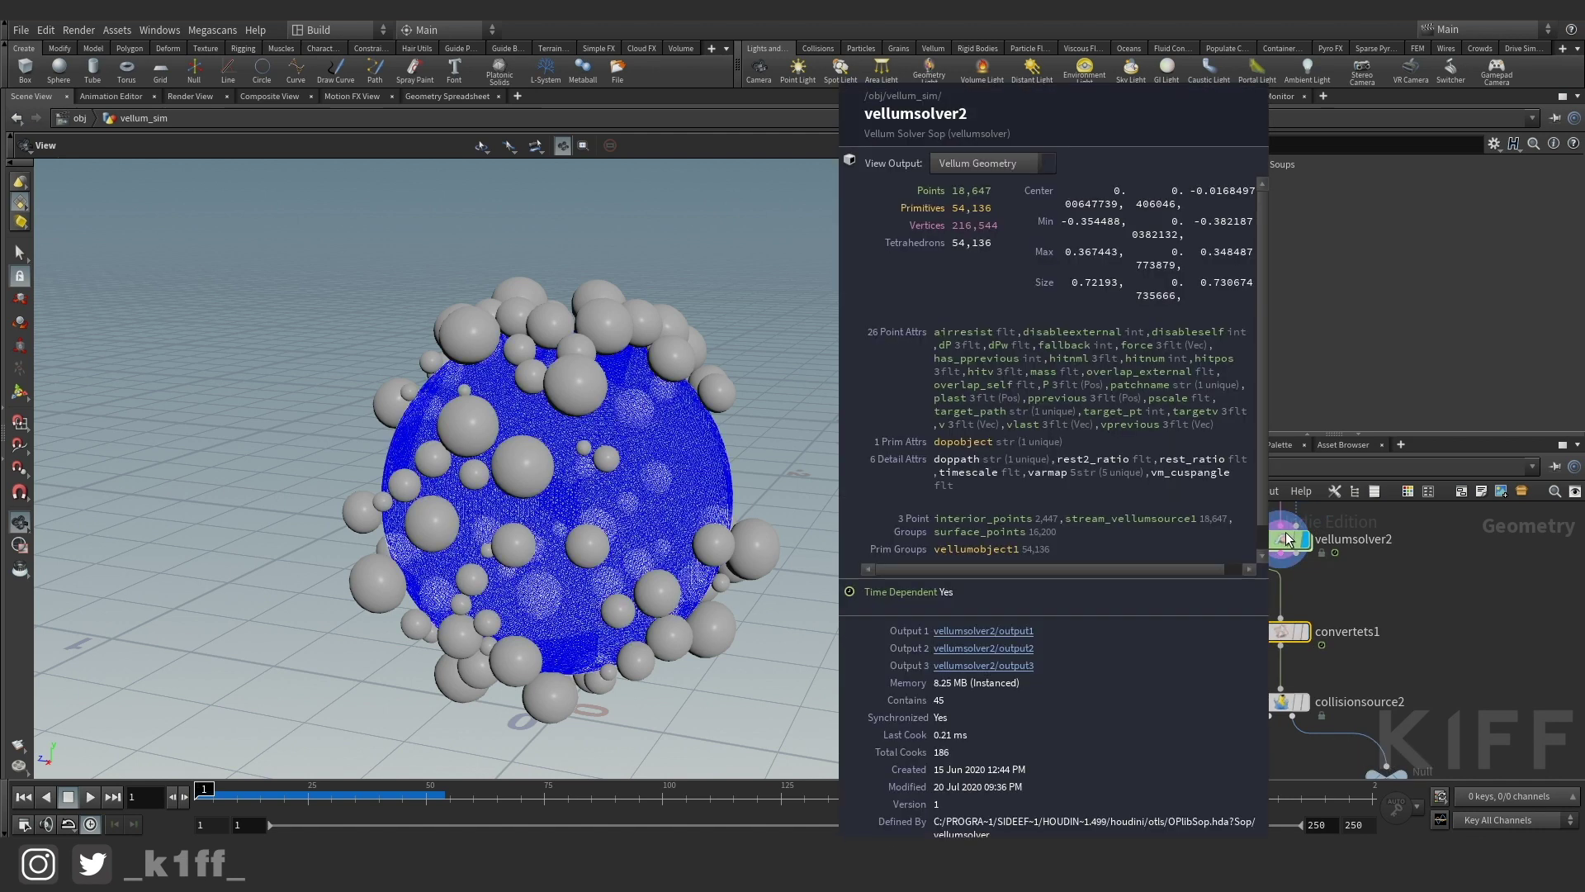
{"action": "left_click", "coordinate": [1304, 632]}
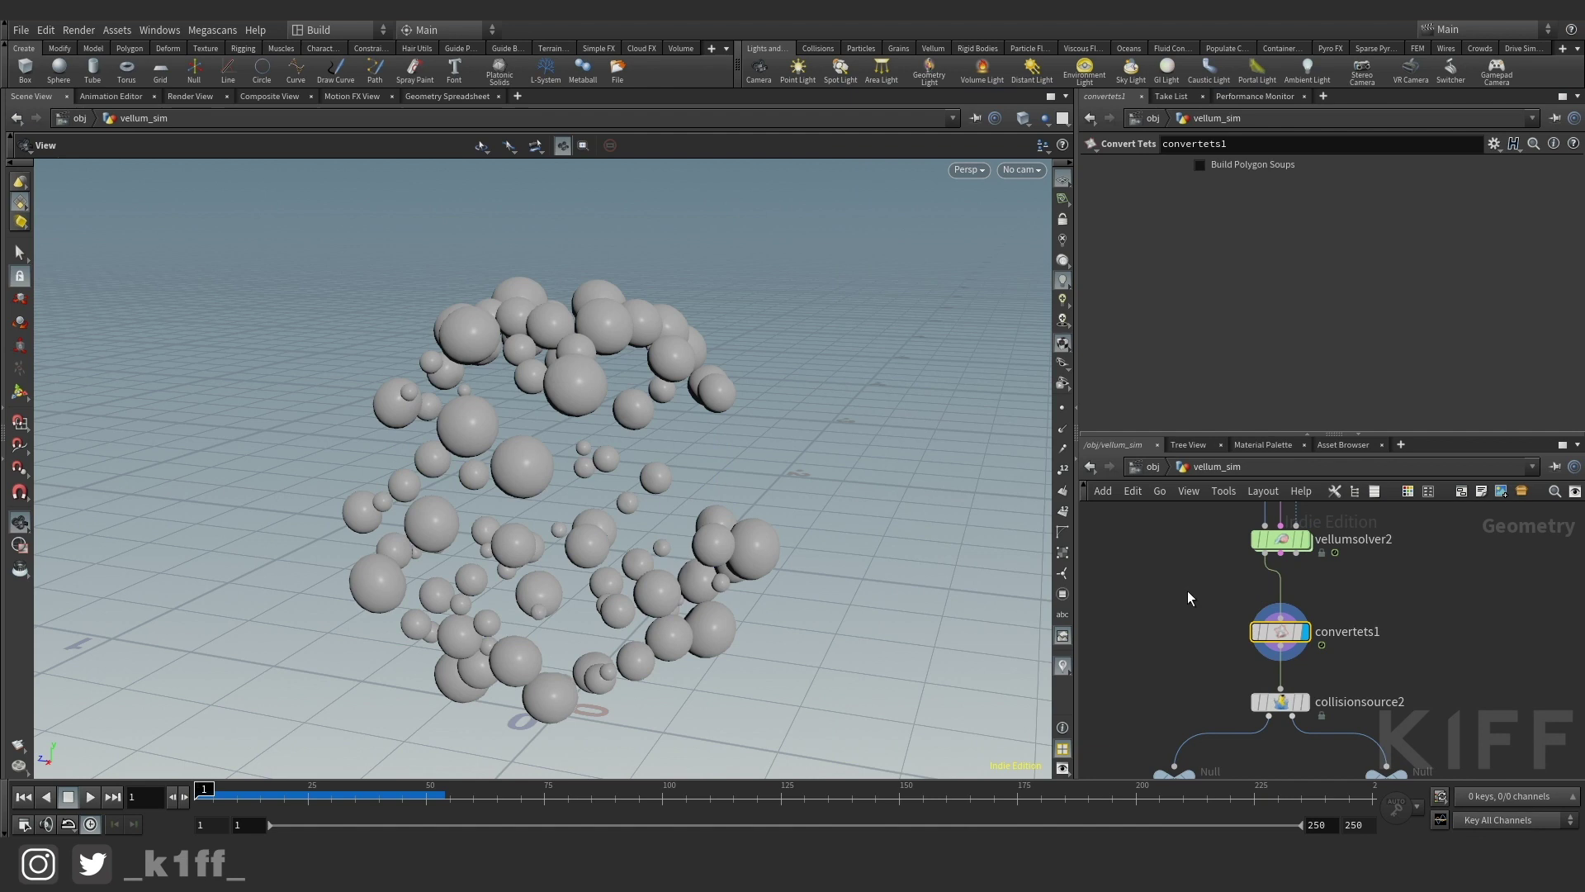
Step: Review the settings of solidconform1 upstream in the network and return to convertets1
{"action": "middle_click_drag", "start_coordinate": [1411, 674], "coordinate": [1404, 620]}
{"action": "mouse_move", "coordinate": [1218, 587]}
{"action": "middle_mouse_down"}
{"action": "mouse_move", "coordinate": [1214, 630]}
{"action": "mouse_move", "coordinate": [1184, 597]}
{"action": "mouse_move", "coordinate": [1164, 738]}
{"action": "middle_mouse_up"}
{"action": "scroll", "coordinate": [1176, 611], "scroll_direction": "down", "scroll_amount": 2}
{"action": "middle_click_drag", "start_coordinate": [1173, 616], "coordinate": [1178, 679]}
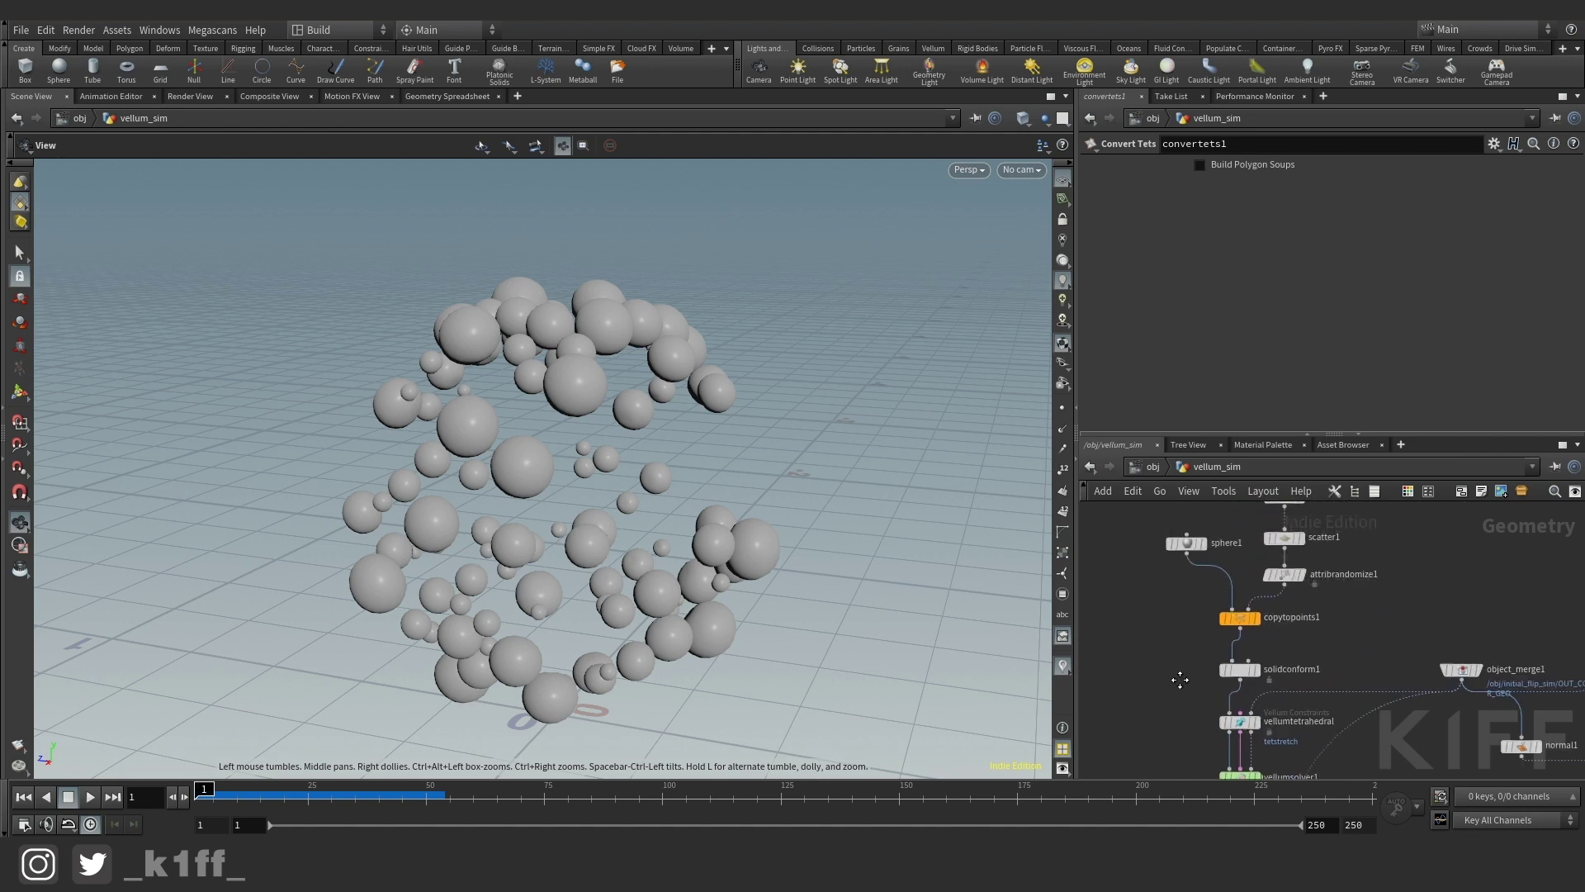
{"action": "left_click", "coordinate": [1240, 670]}
{"action": "middle_click_drag", "start_coordinate": [1366, 726], "coordinate": [1346, 605]}
{"action": "middle_click_drag", "start_coordinate": [1362, 705], "coordinate": [1334, 520]}
{"action": "middle_click_drag", "start_coordinate": [1395, 760], "coordinate": [1402, 530]}
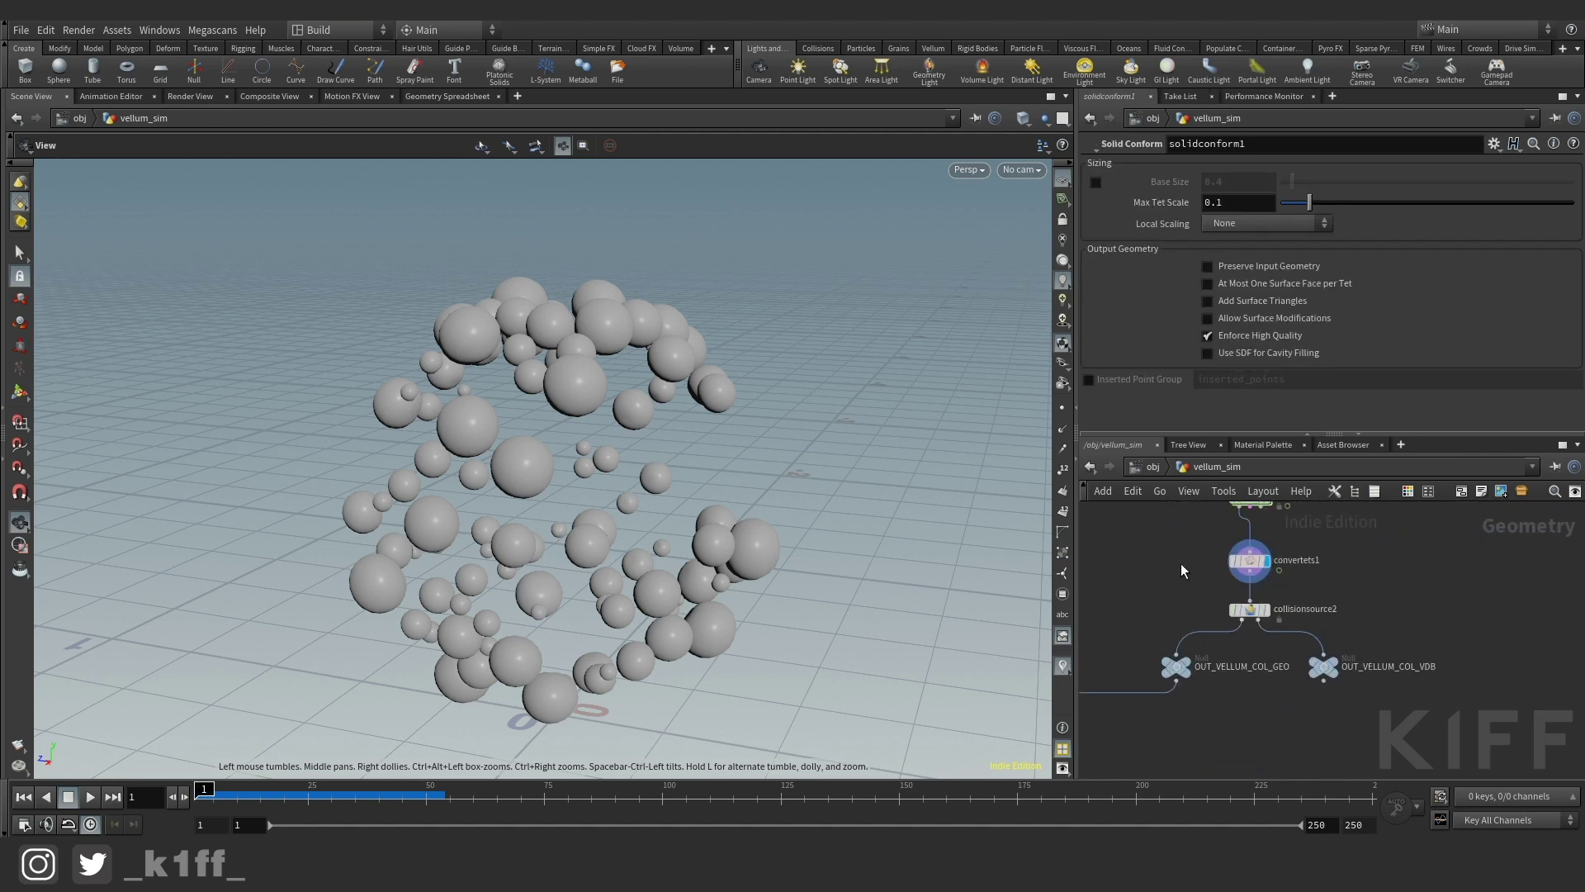
{"action": "left_click", "coordinate": [1214, 554]}
{"action": "scroll", "coordinate": [1210, 608], "scroll_direction": "up", "scroll_amount": 4}
{"action": "scroll", "coordinate": [1202, 624], "scroll_direction": "down", "scroll_amount": 1}
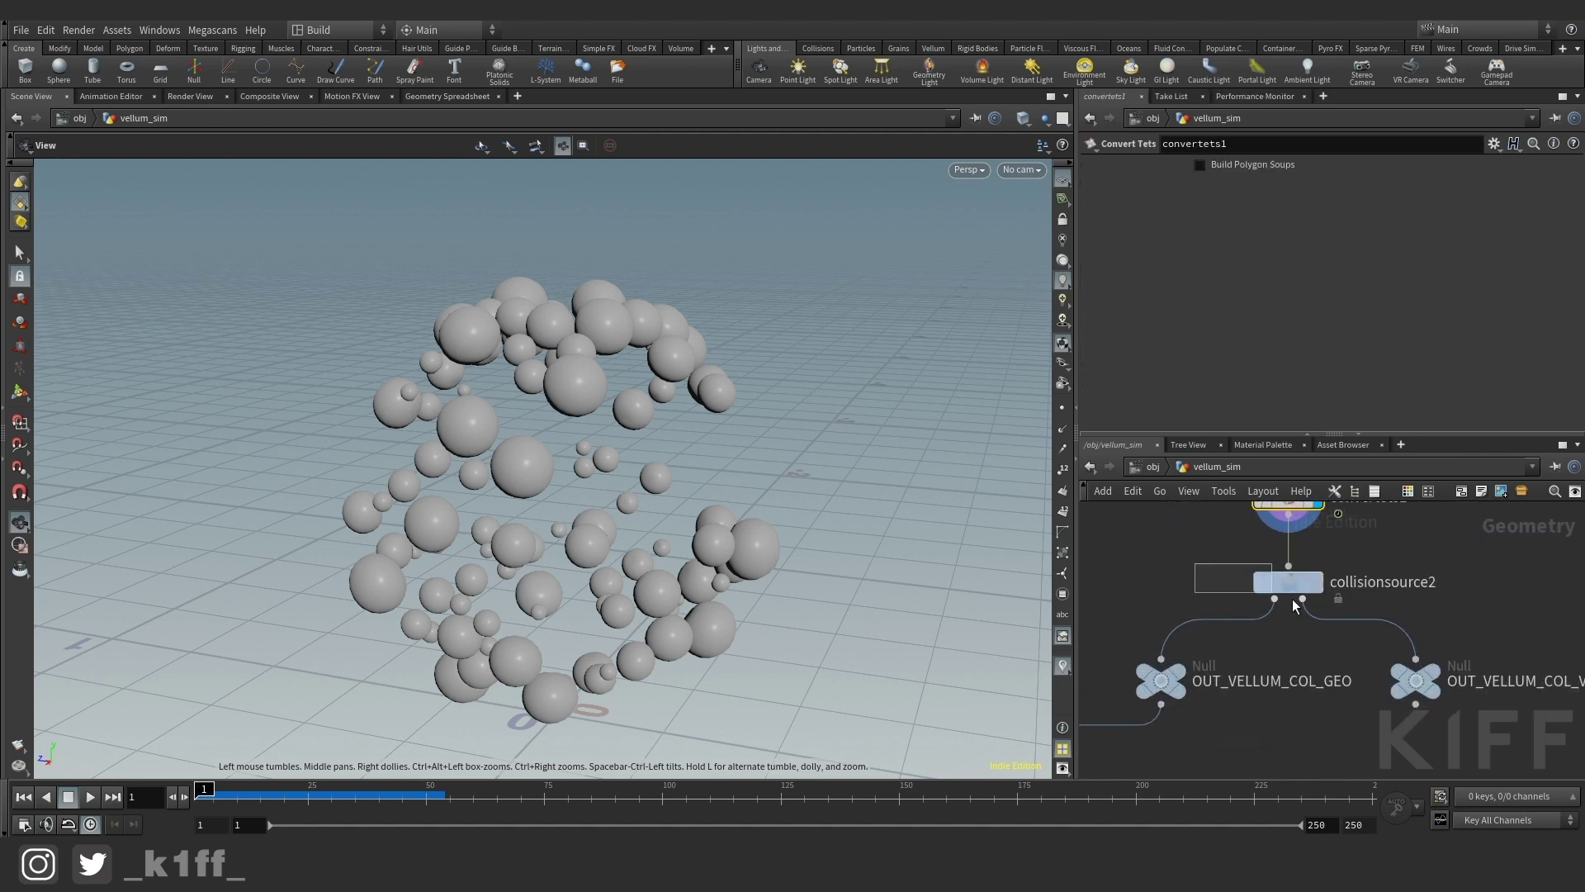
Step: Check the volume settings of collisionsource2, including the expression that drives its Voxel Size
{"action": "left_click", "coordinate": [1290, 596]}
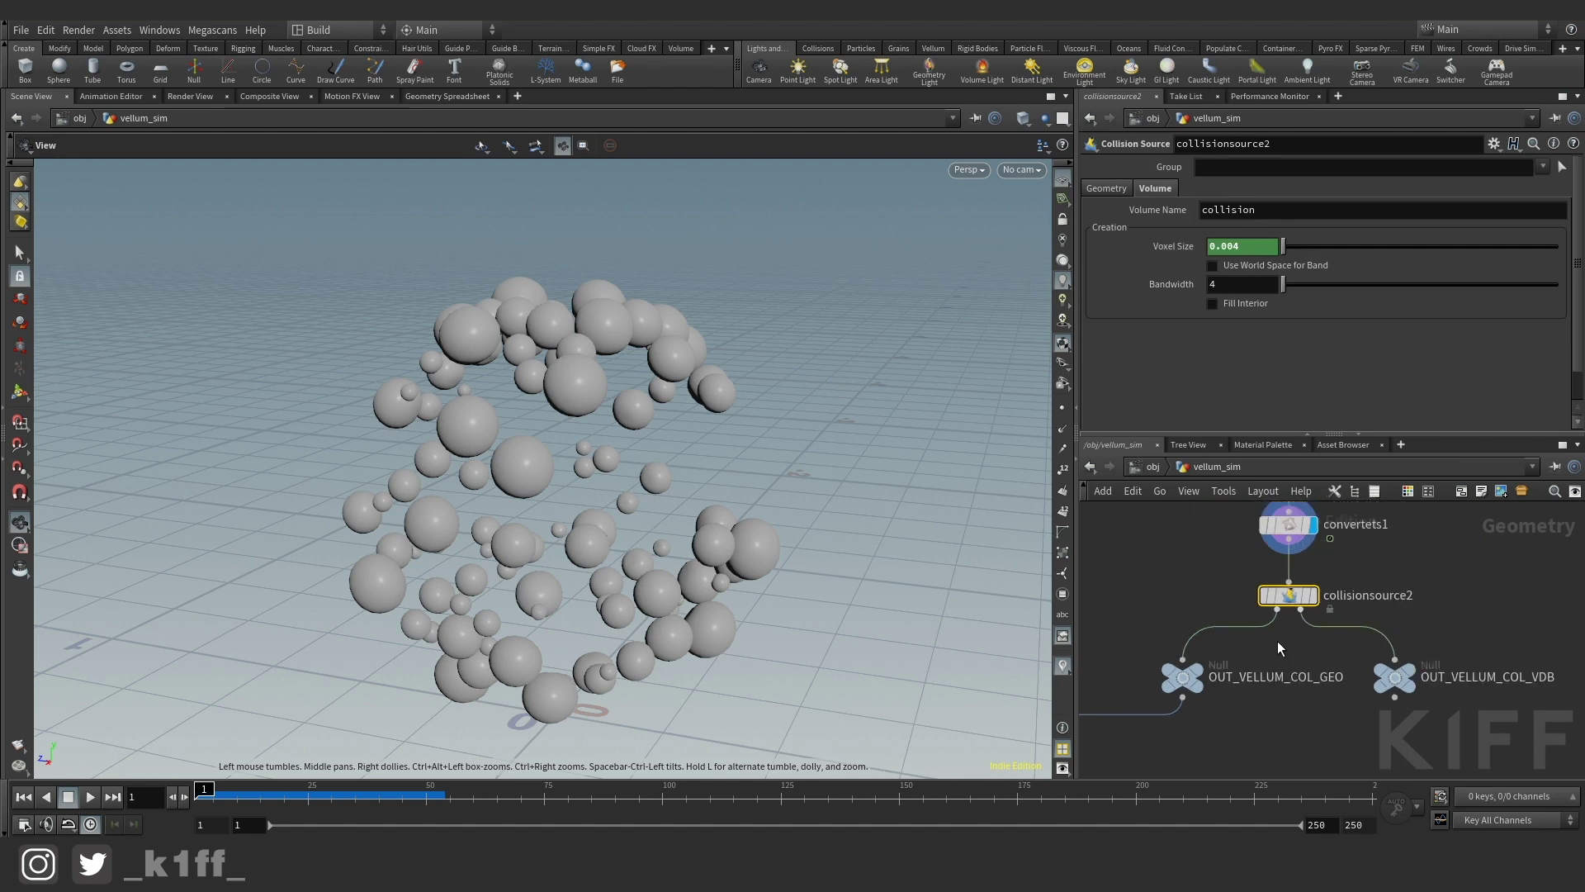
{"action": "scroll", "coordinate": [1211, 573], "scroll_direction": "down", "scroll_amount": 4}
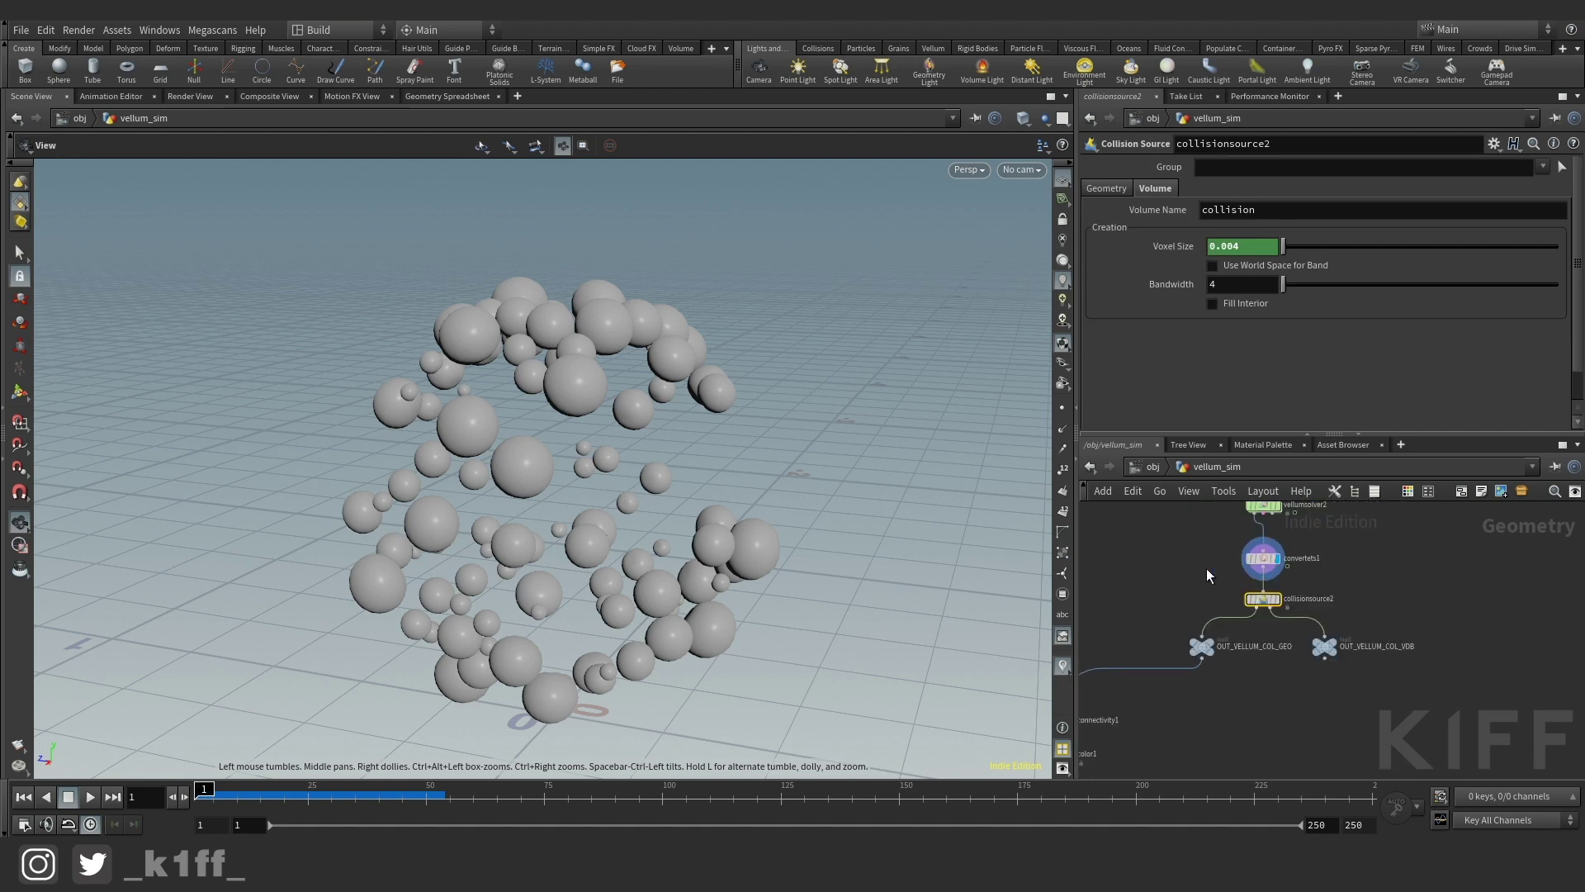
{"action": "scroll", "coordinate": [1211, 544], "scroll_direction": "up", "scroll_amount": 3}
{"action": "left_click", "coordinate": [1238, 246]}
{"action": "type", "text": "ch(\"../../final_flip_sim/pointsfromvolume1/particlesep\")*2"}
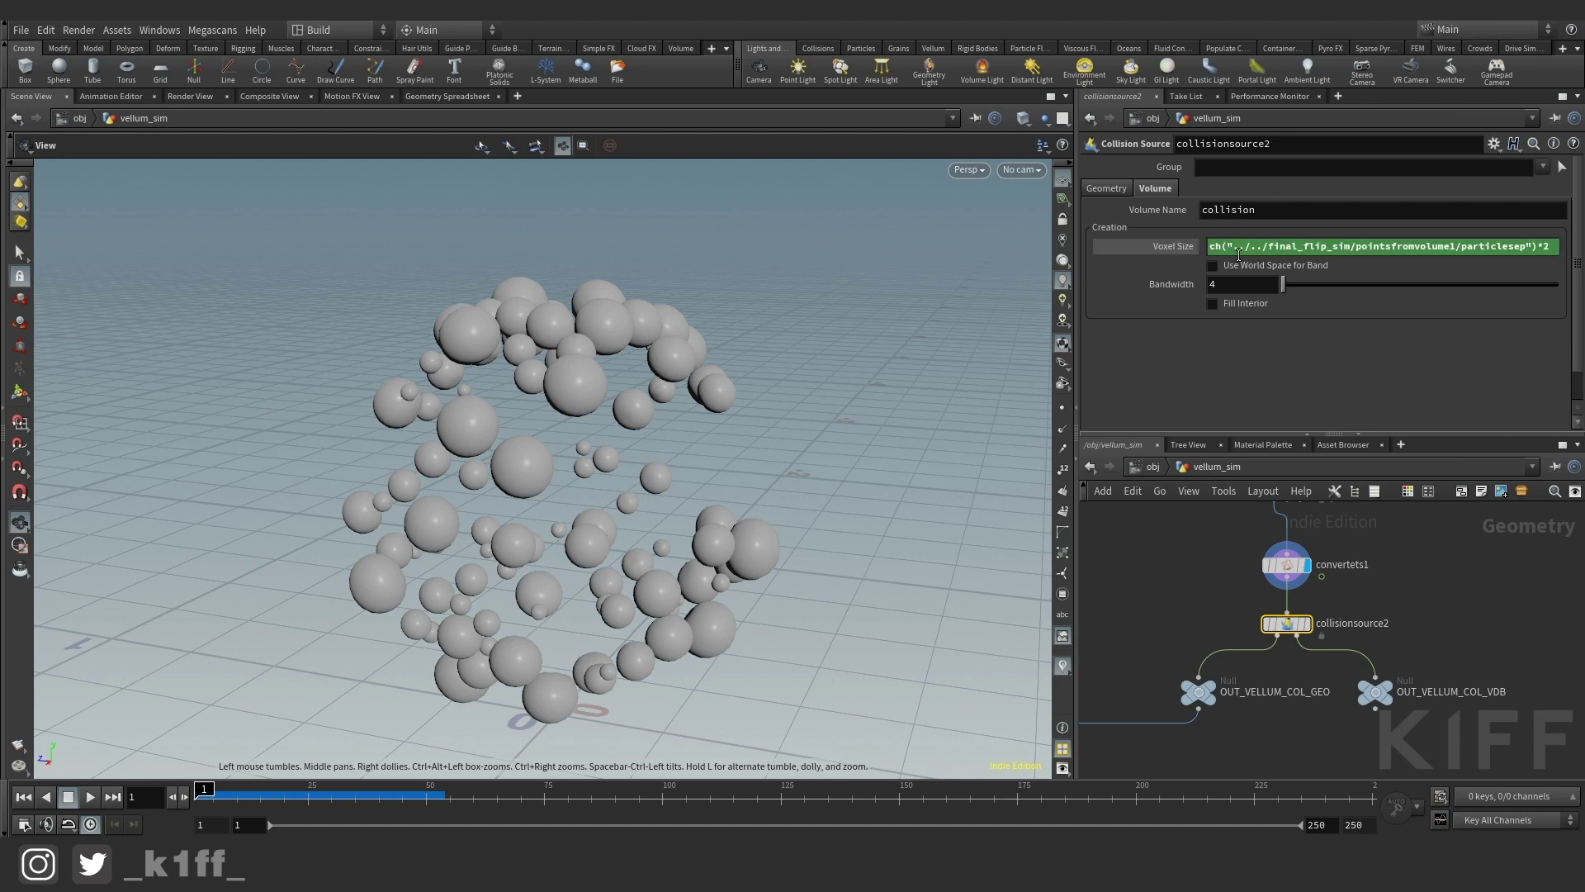
{"action": "key", "text": "Return"}
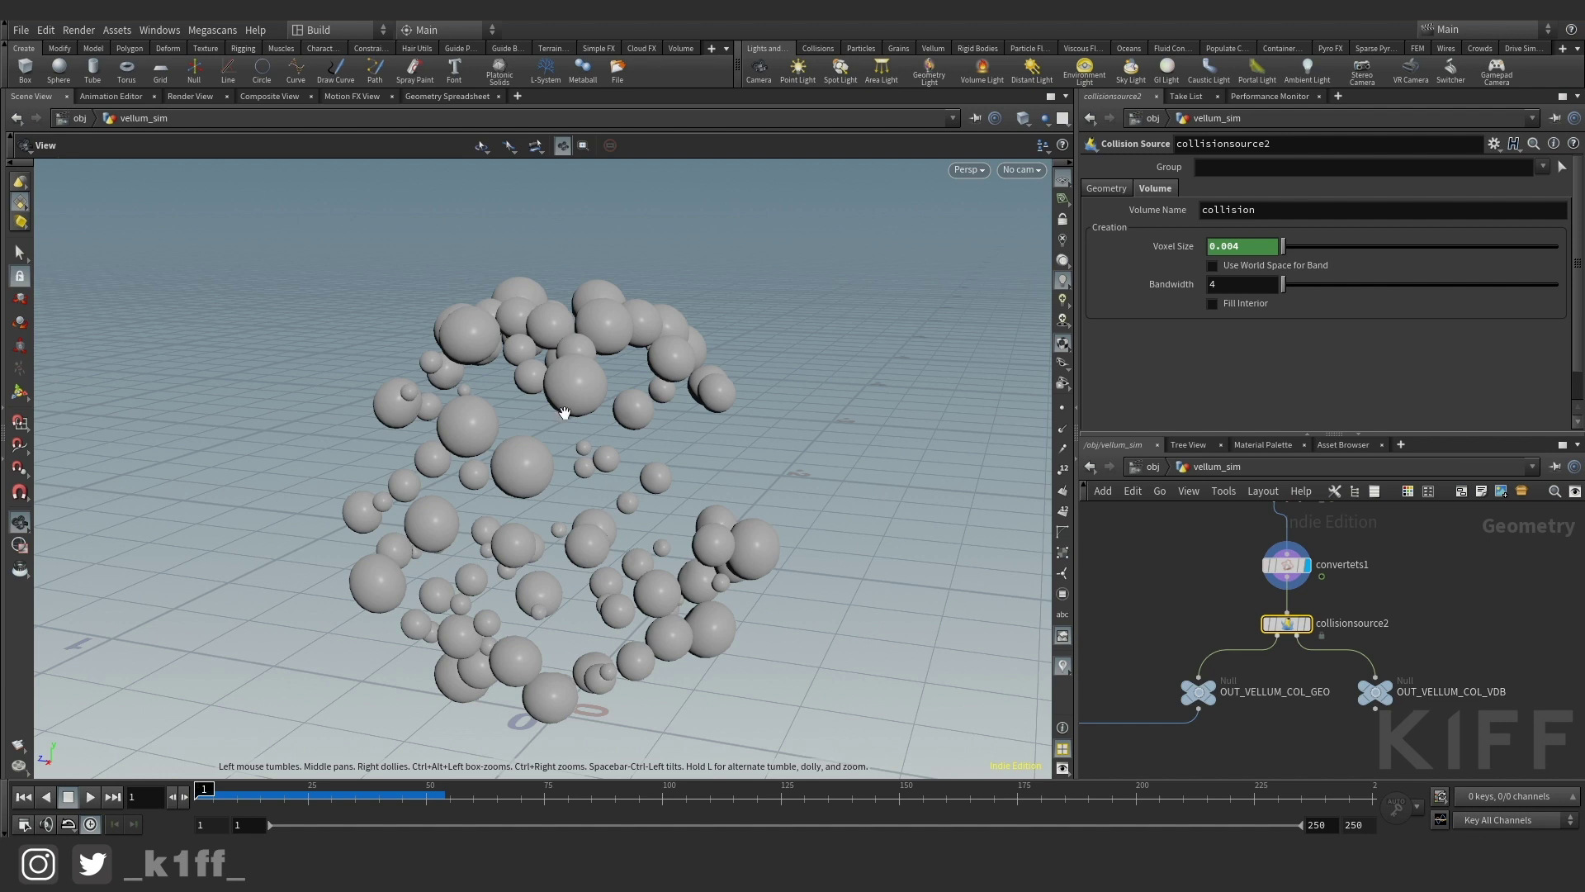
{"action": "mouse_move", "coordinate": [1177, 254]}
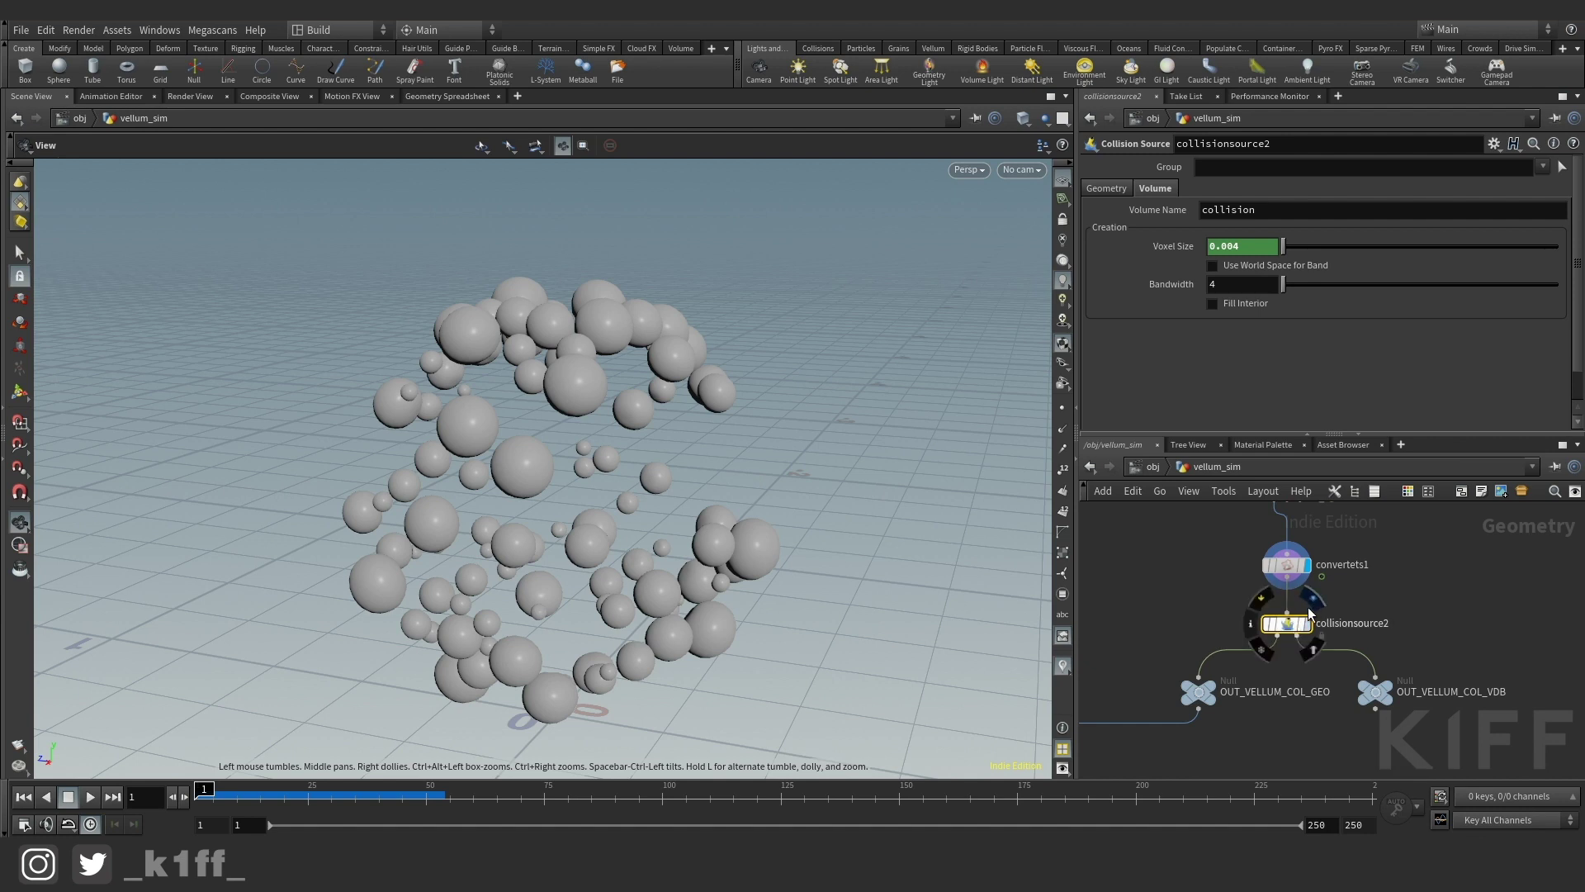
Step: Display collisionsource2, open its geometry settings, and play the simulation with point trails temporarily shown to examine the velocities
{"action": "left_click", "coordinate": [1316, 599]}
{"action": "left_click", "coordinate": [1105, 189]}
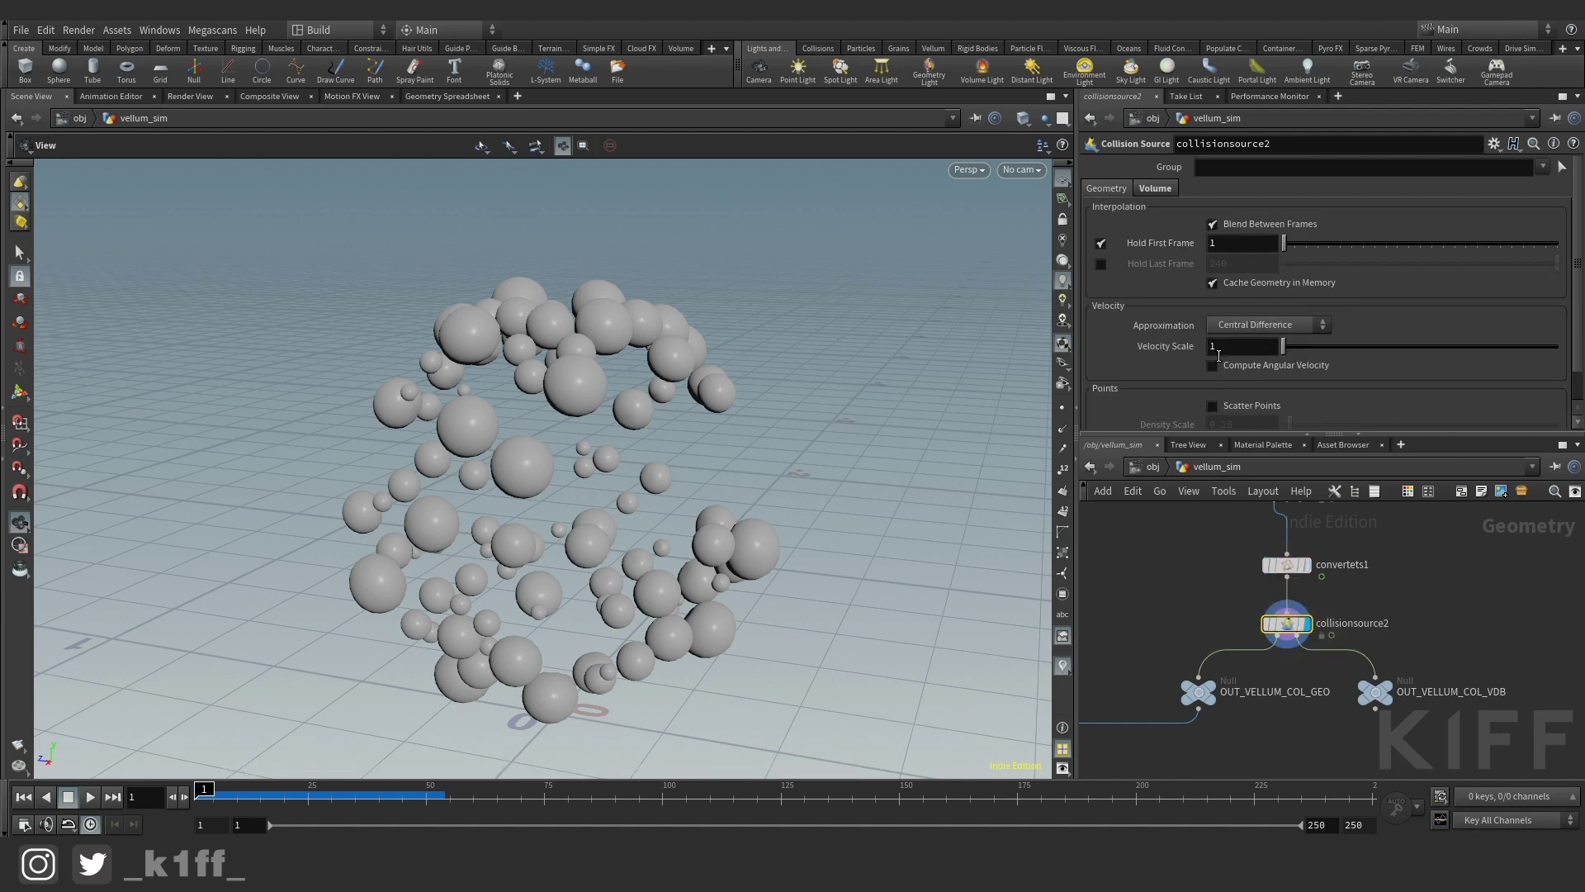
{"action": "key", "text": "Up"}
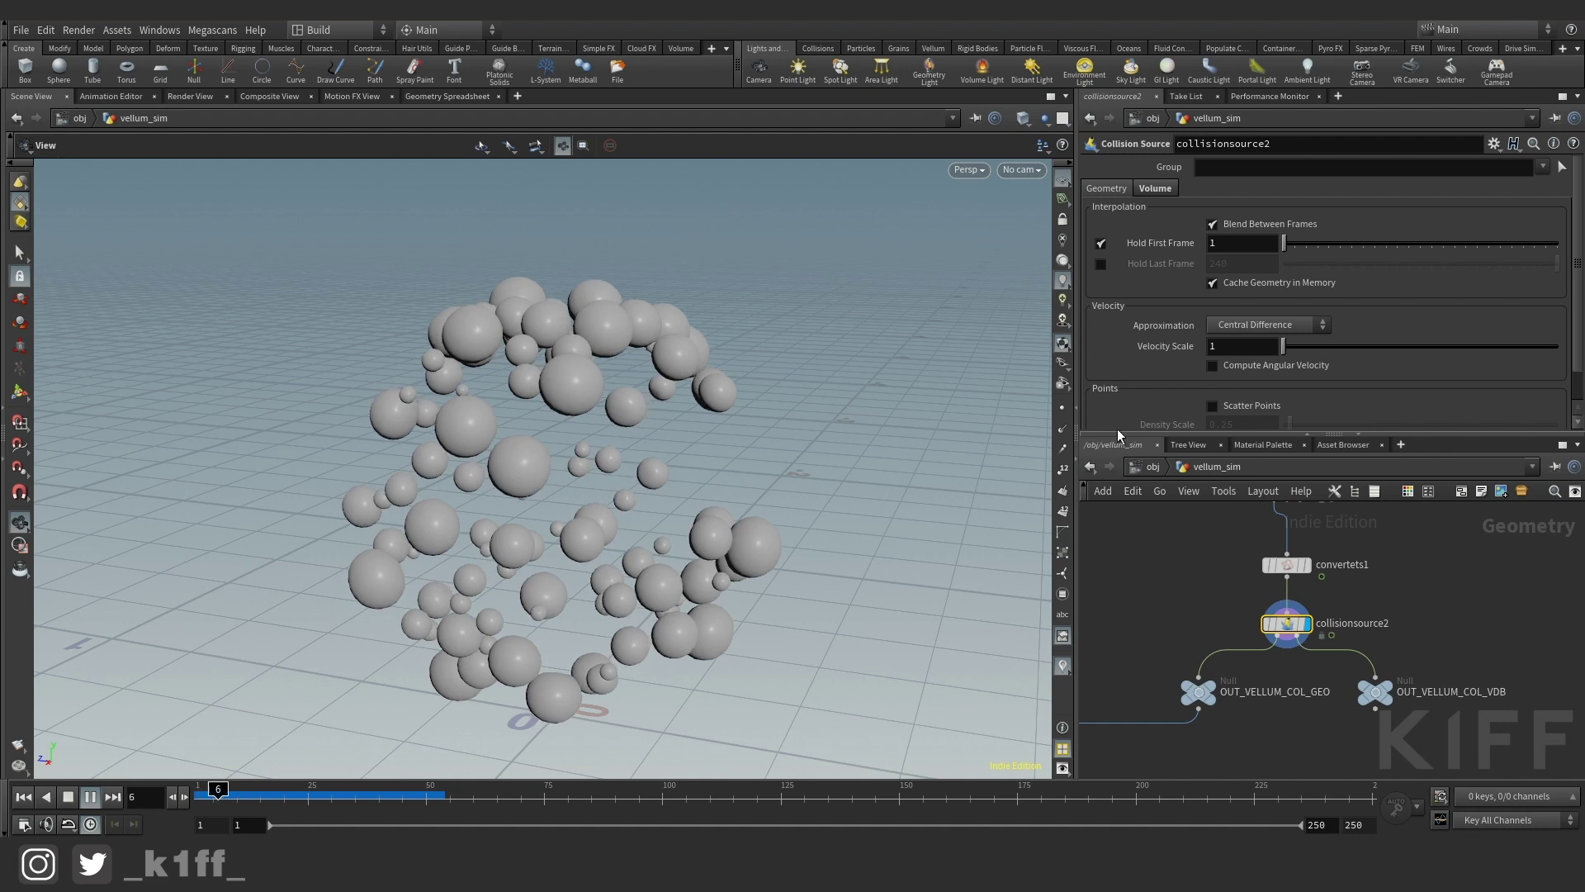
{"action": "left_click", "coordinate": [1063, 448]}
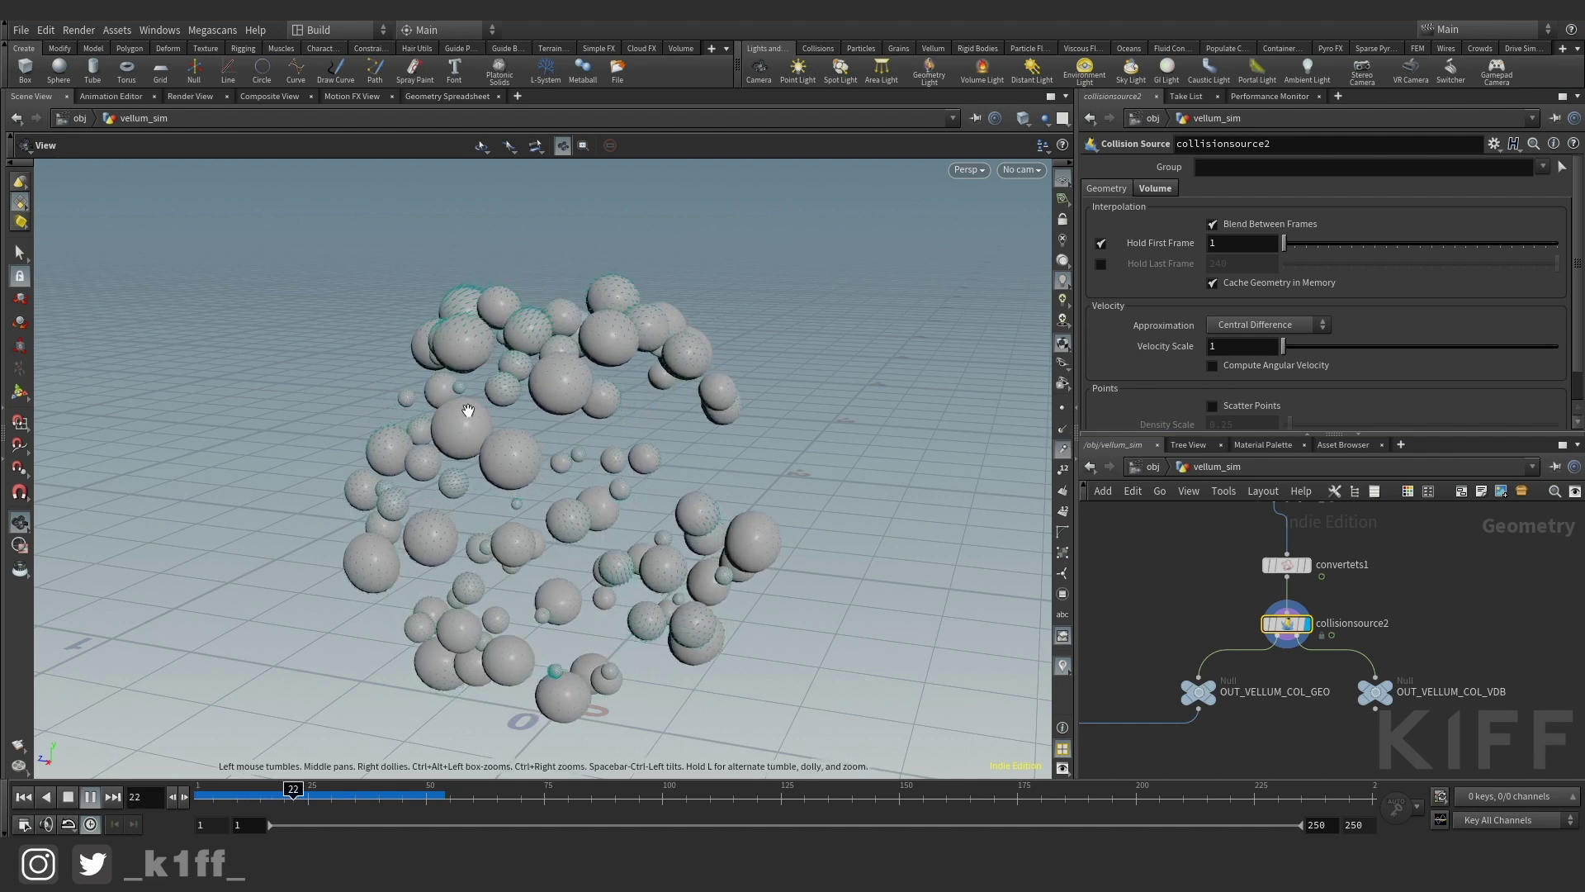
{"action": "key", "text": "Up"}
{"action": "left_click", "coordinate": [1063, 448]}
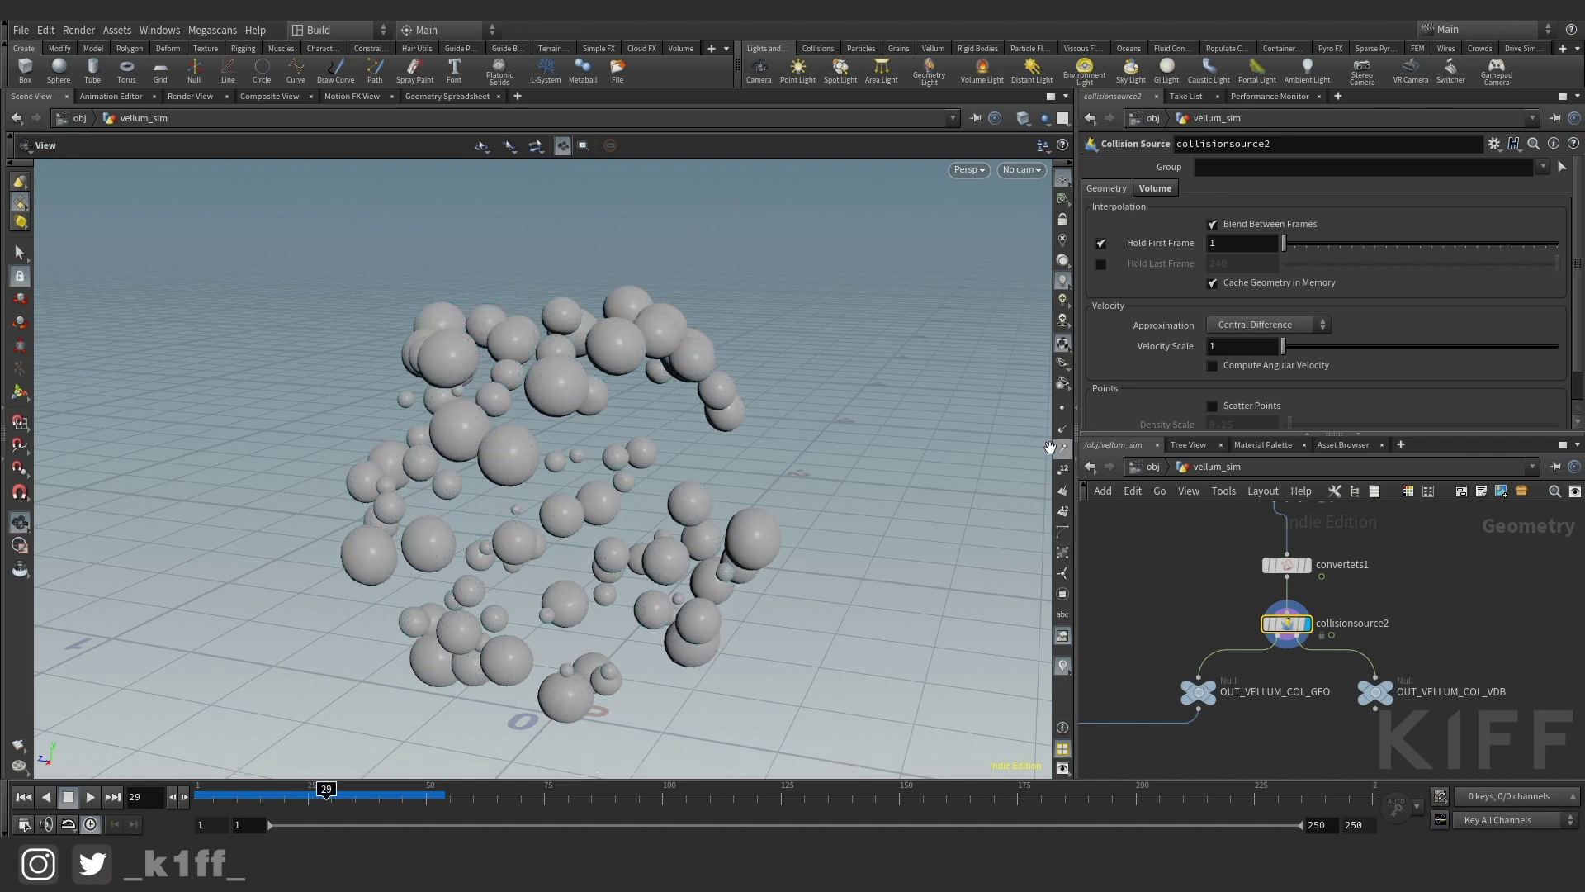
Step: Display the OUT_VELLUM_COL_VDB output in the viewport, and switch the display to OUT_VELLUM_COL_GEO
{"action": "left_click", "coordinate": [1198, 692]}
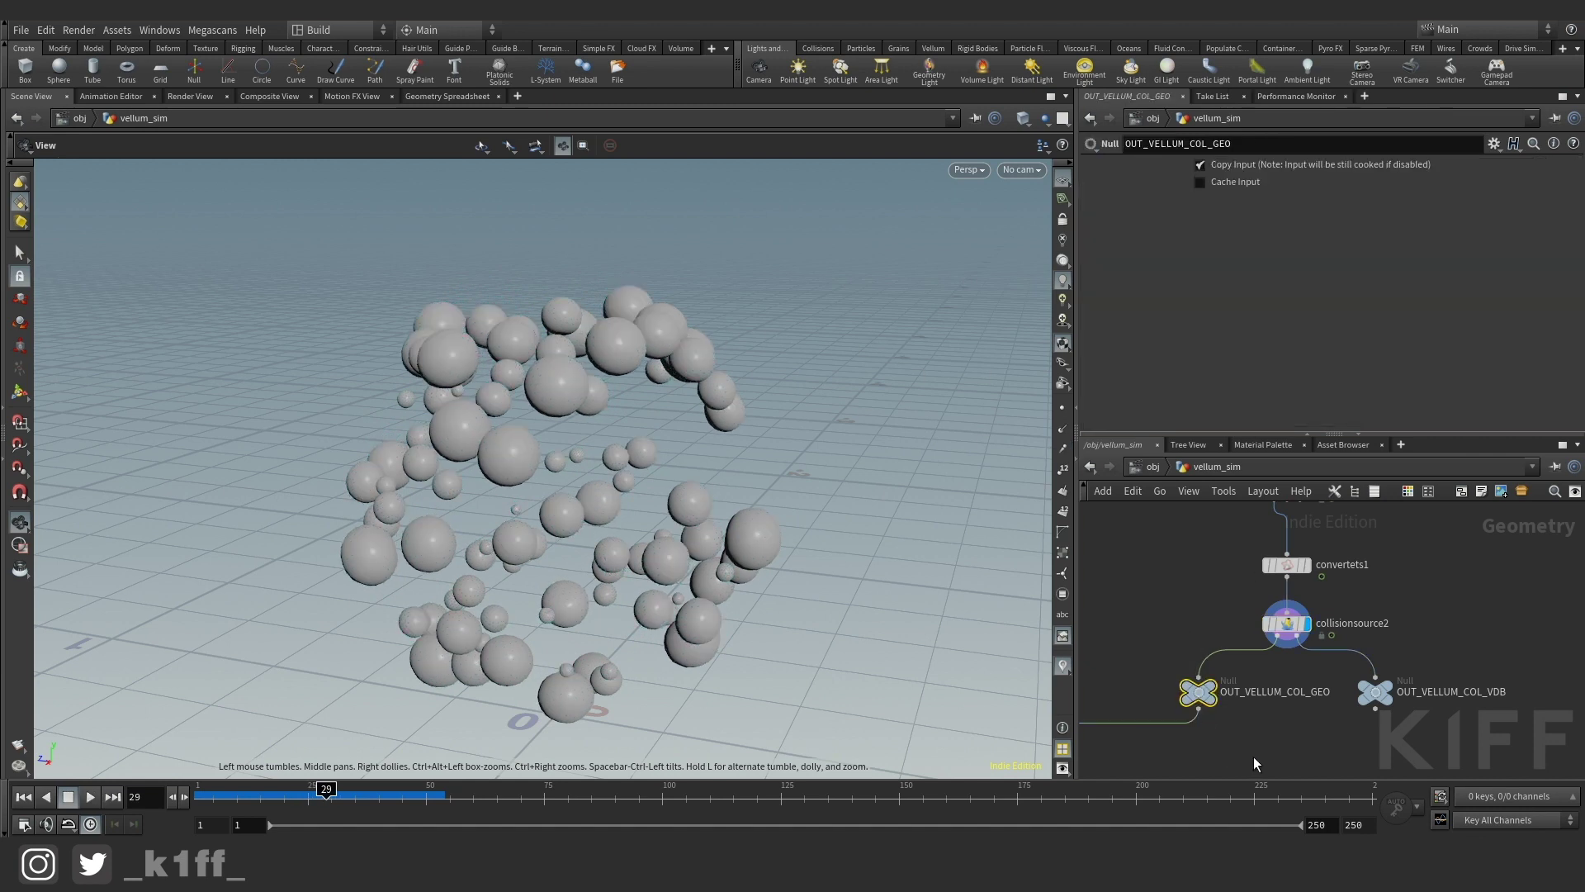
{"action": "left_click", "coordinate": [1358, 665]}
{"action": "left_click", "coordinate": [1373, 689]}
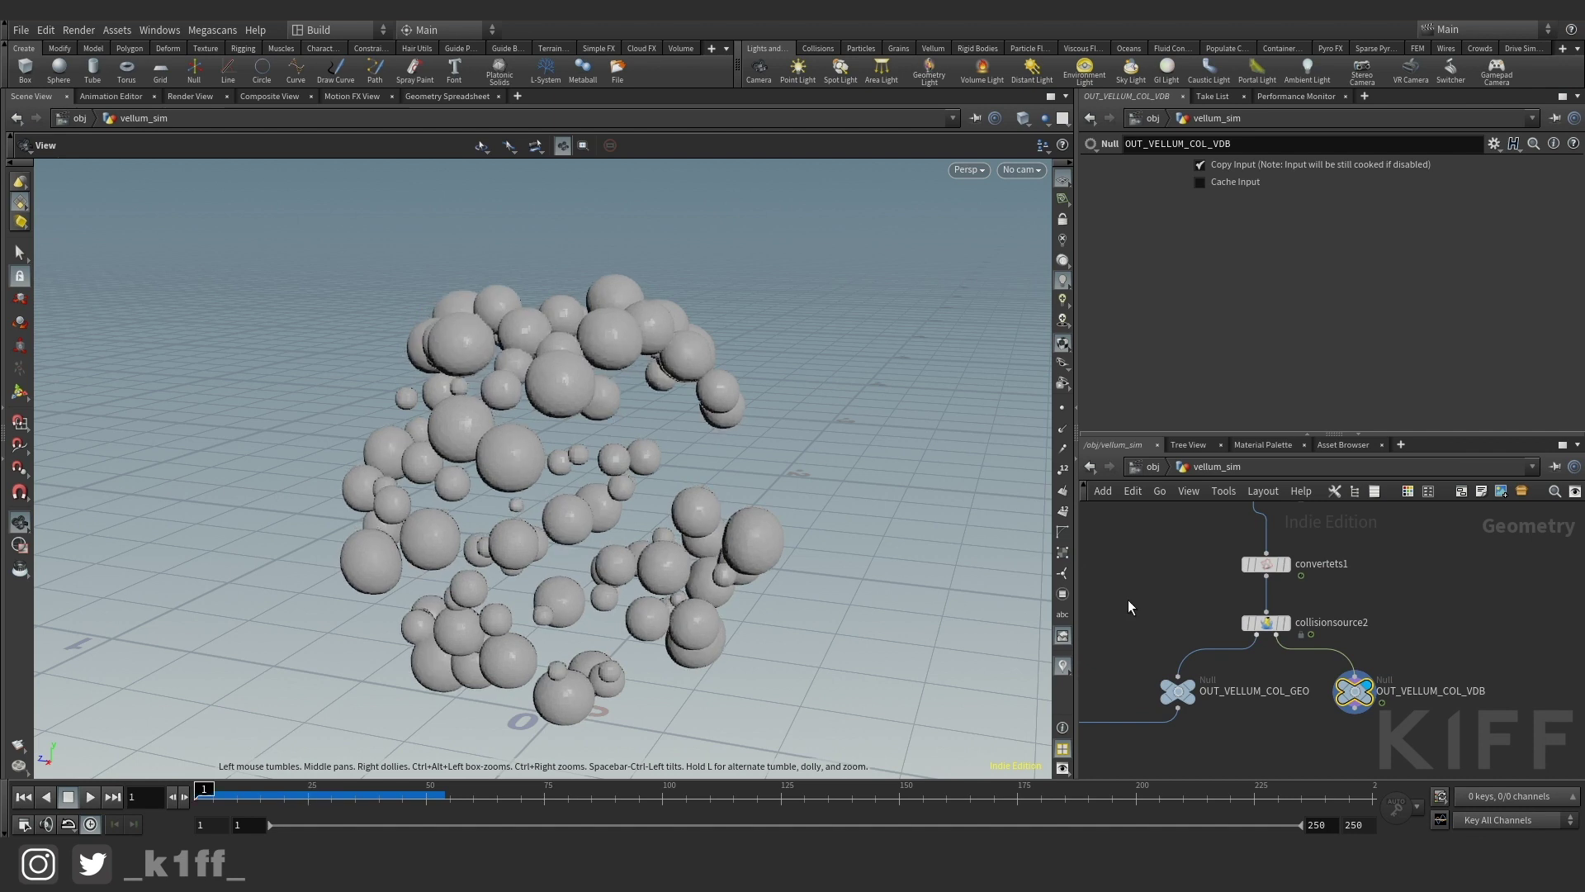
{"action": "mouse_move", "coordinate": [1275, 627]}
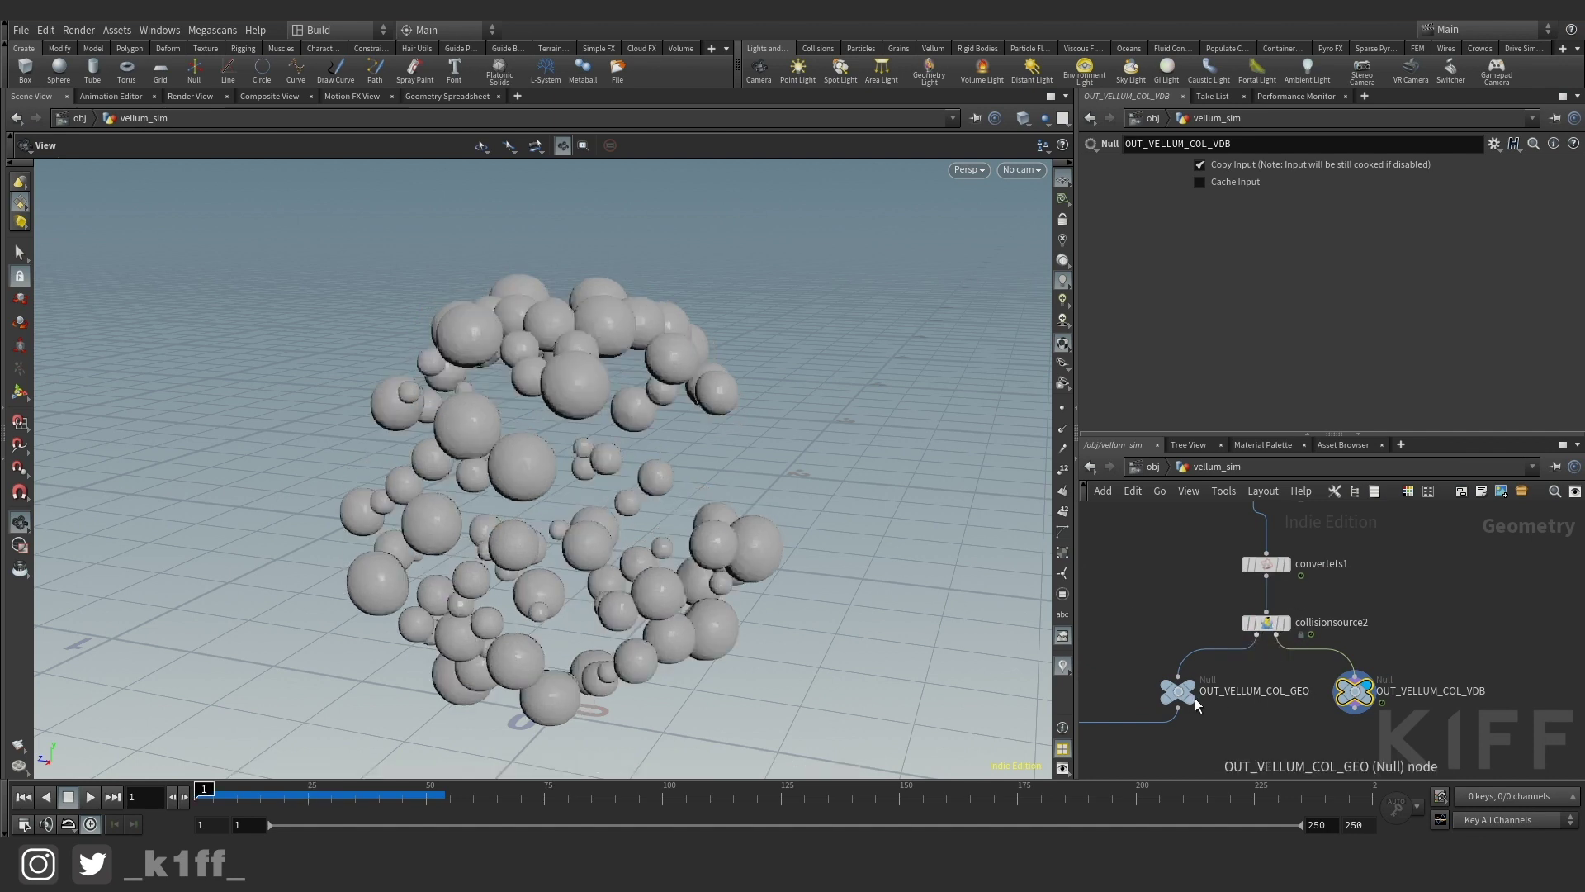
{"action": "left_click", "coordinate": [1168, 673]}
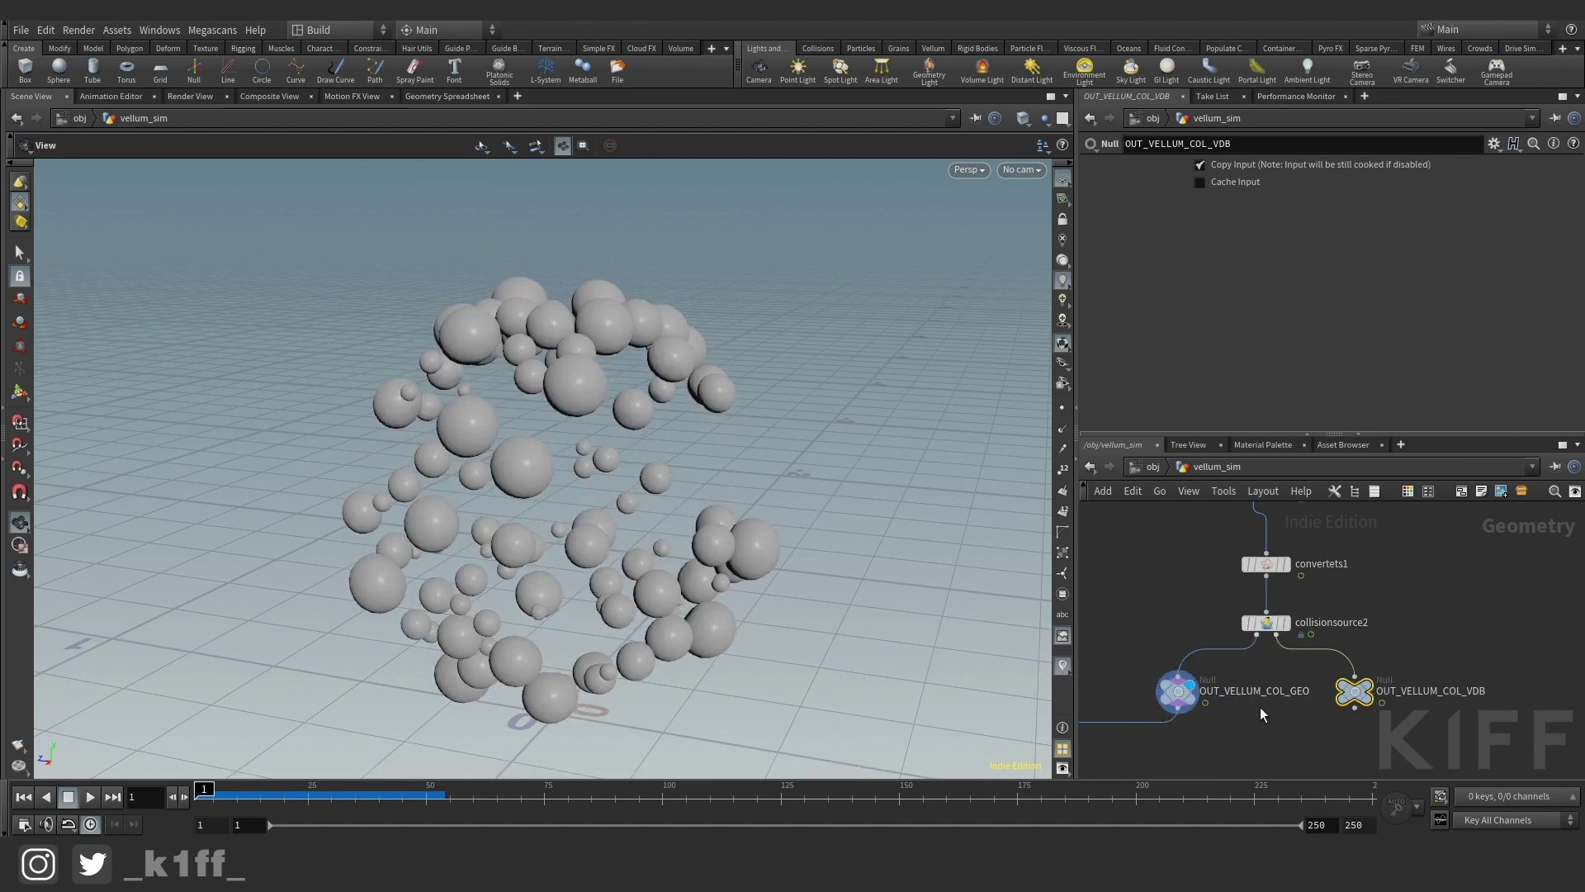
{"action": "middle_click_drag", "start_coordinate": [1282, 666], "coordinate": [1304, 617]}
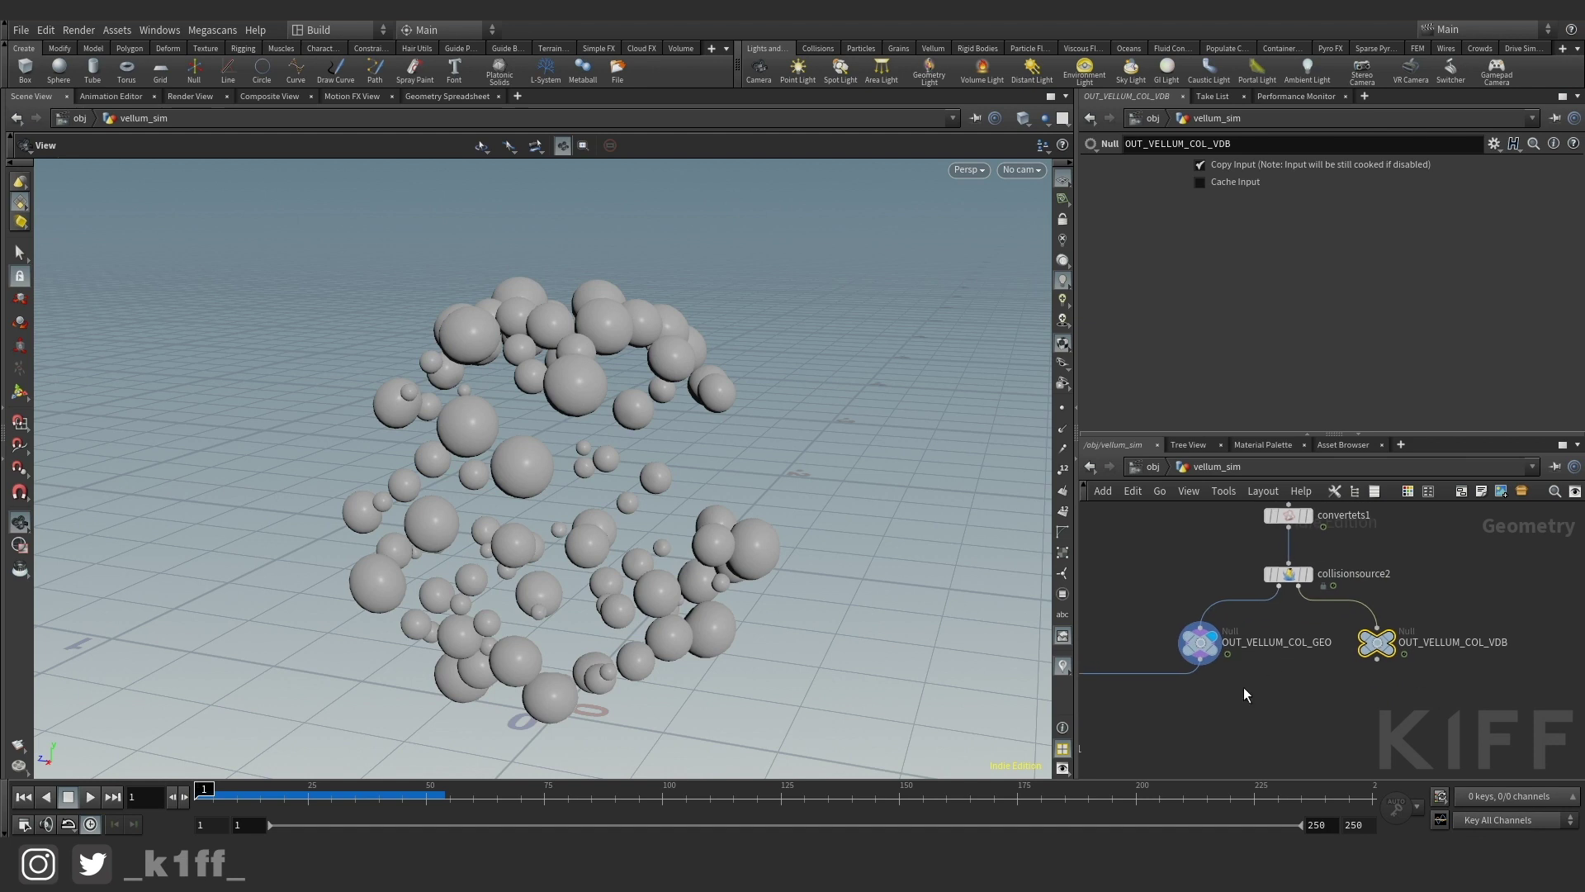
{"action": "scroll", "coordinate": [1244, 690], "scroll_direction": "down", "scroll_amount": 3}
{"action": "middle_click_drag", "start_coordinate": [1249, 715], "coordinate": [1366, 700]}
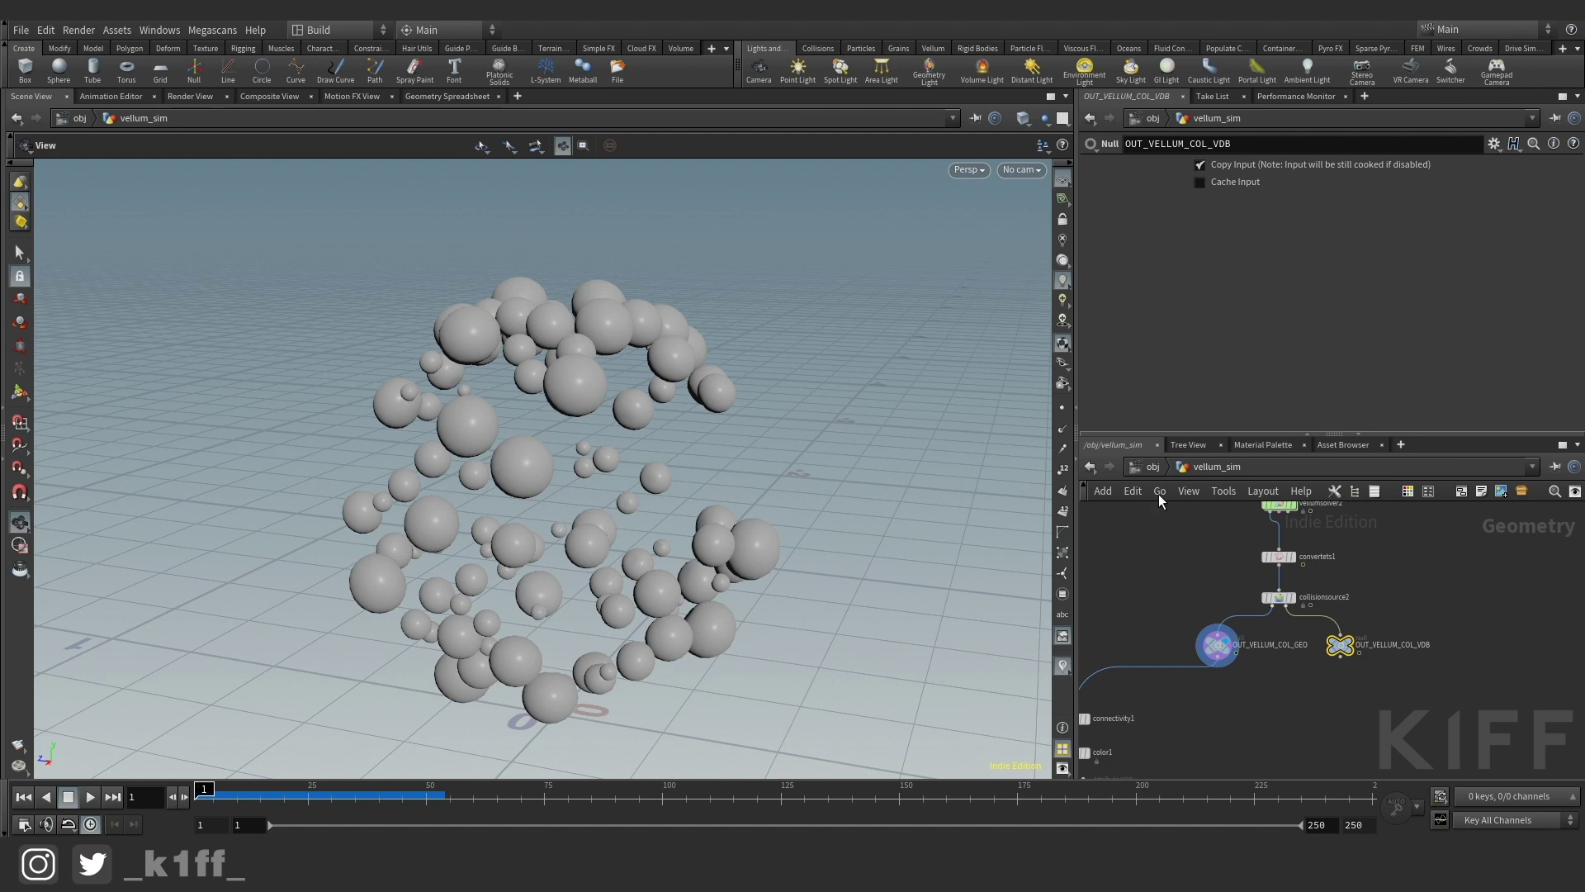
Step: Open the final_flip_sim network and display object_merge1, which imports OUT_EMITTER from initial_flip_sim
{"action": "left_click", "coordinate": [1154, 469]}
{"action": "left_click", "coordinate": [1375, 698]}
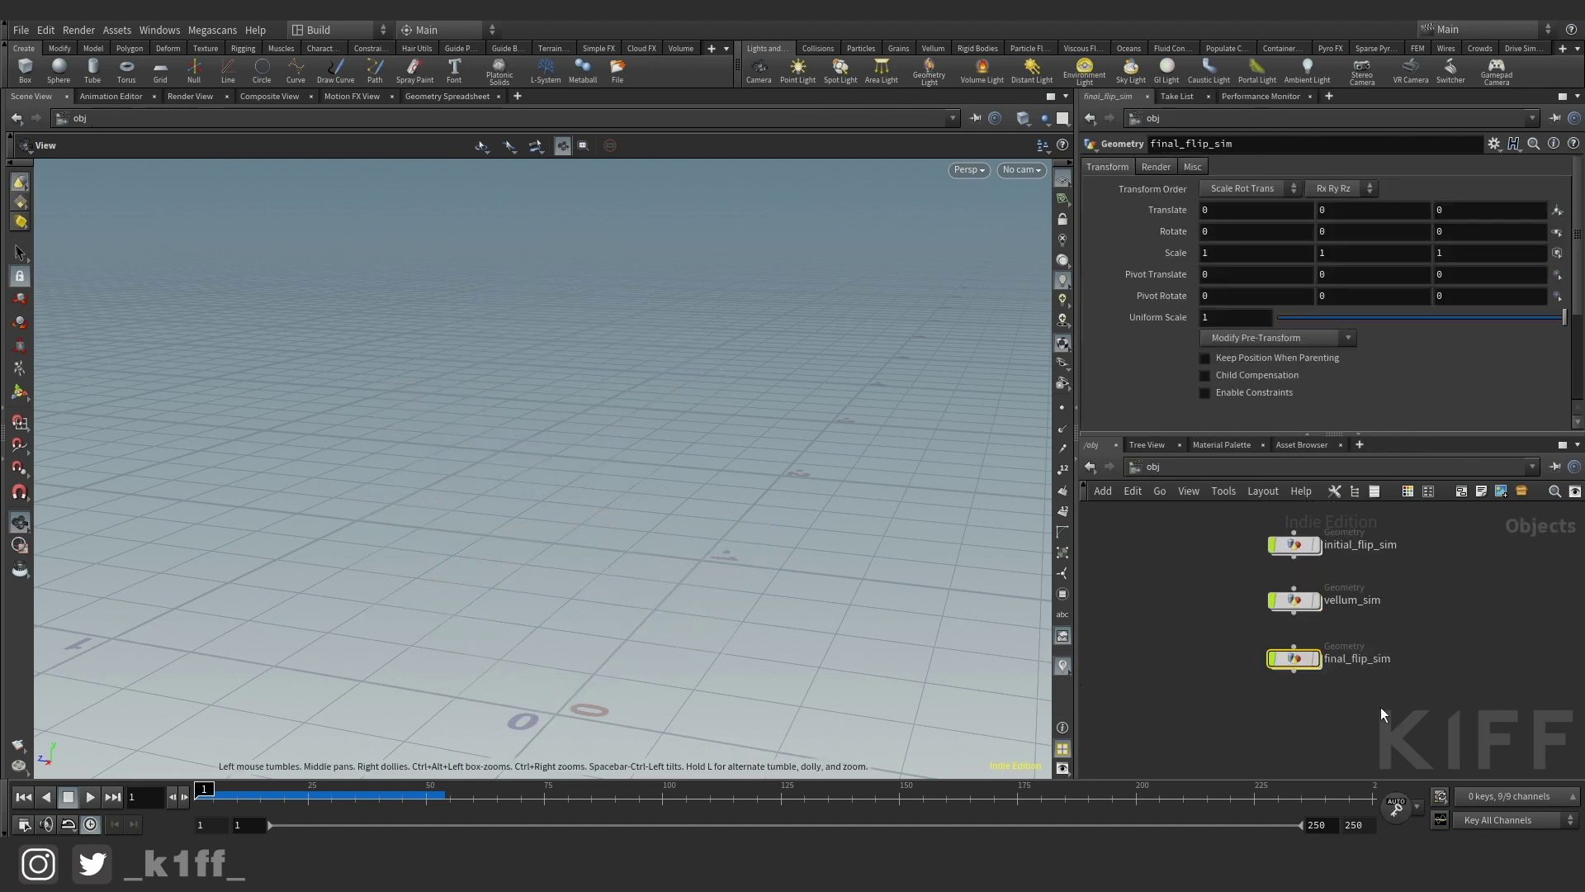
{"action": "double_click", "coordinate": [1287, 694]}
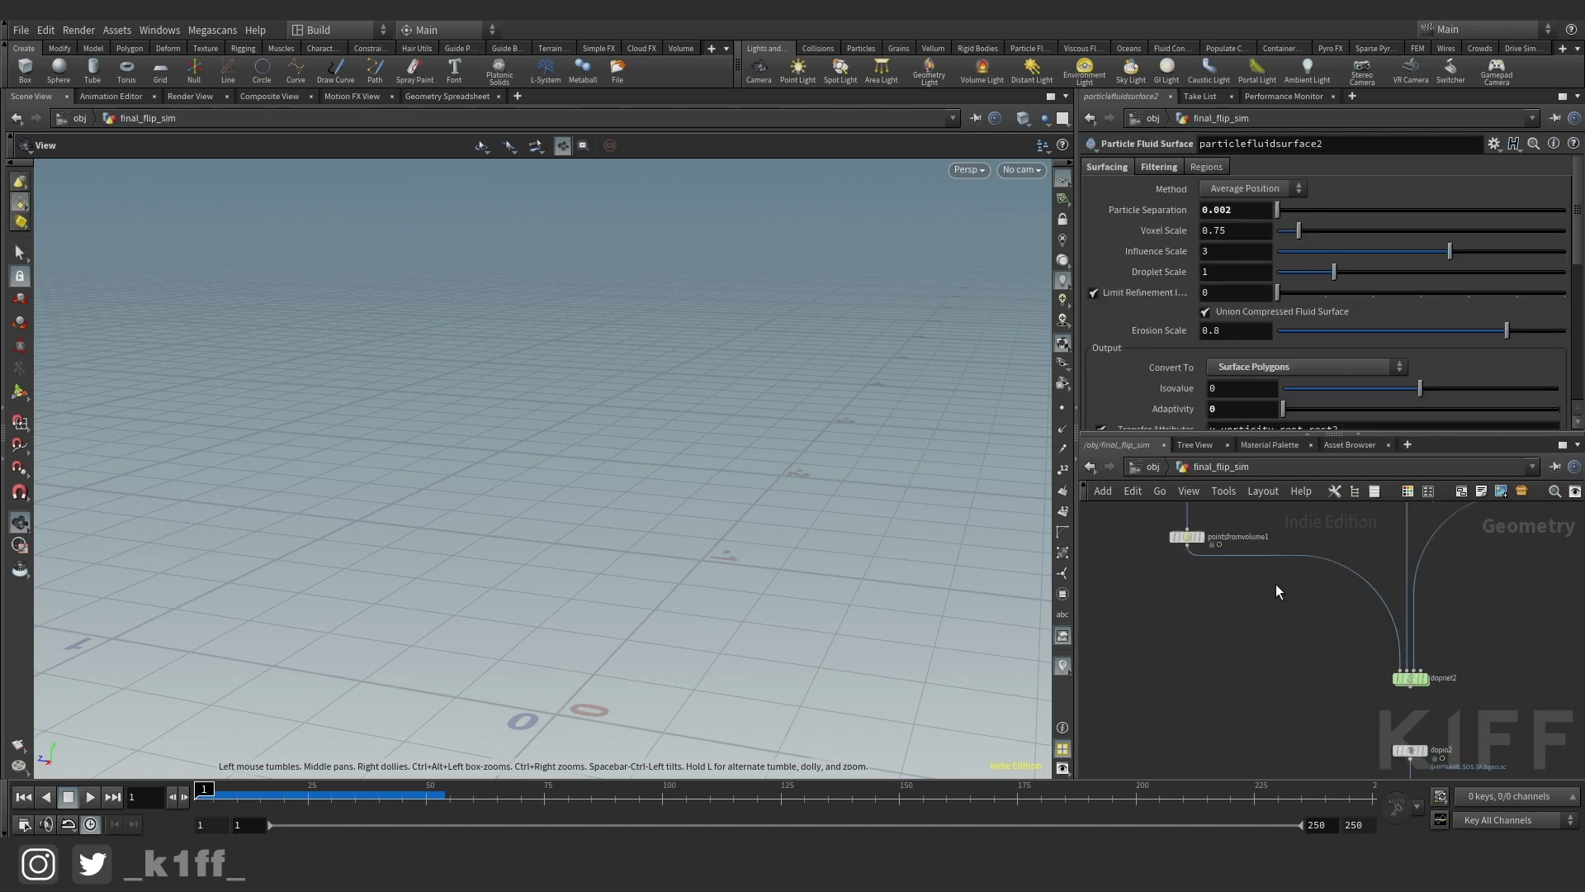
{"action": "left_click", "coordinate": [1187, 614]}
{"action": "scroll", "coordinate": [1247, 633], "scroll_direction": "up", "scroll_amount": 3}
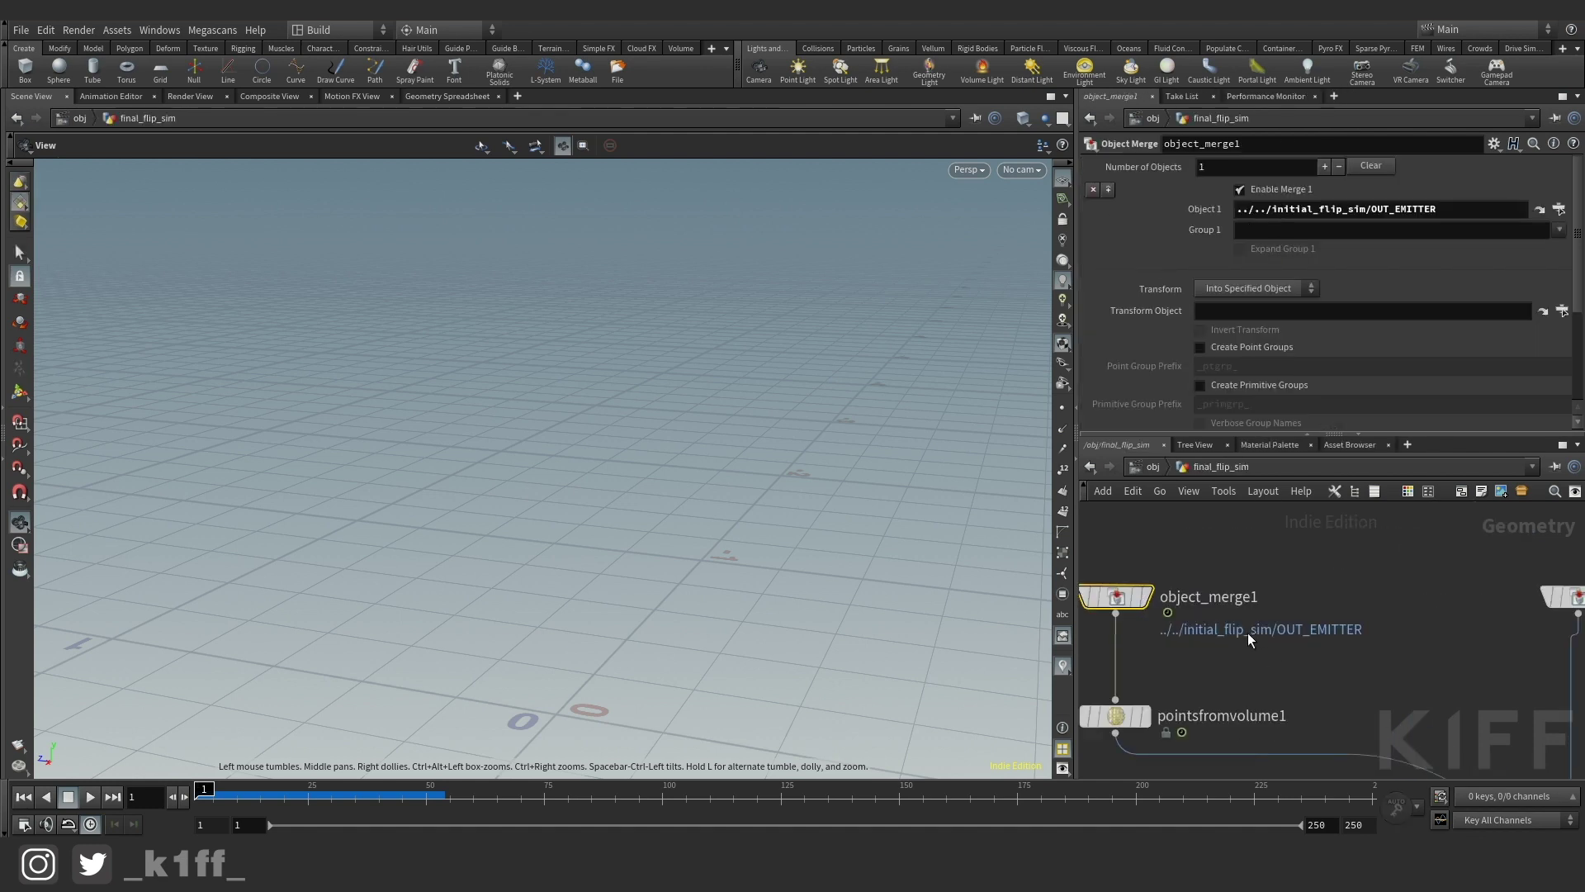
{"action": "middle_click_drag", "start_coordinate": [1299, 637], "coordinate": [1372, 638]}
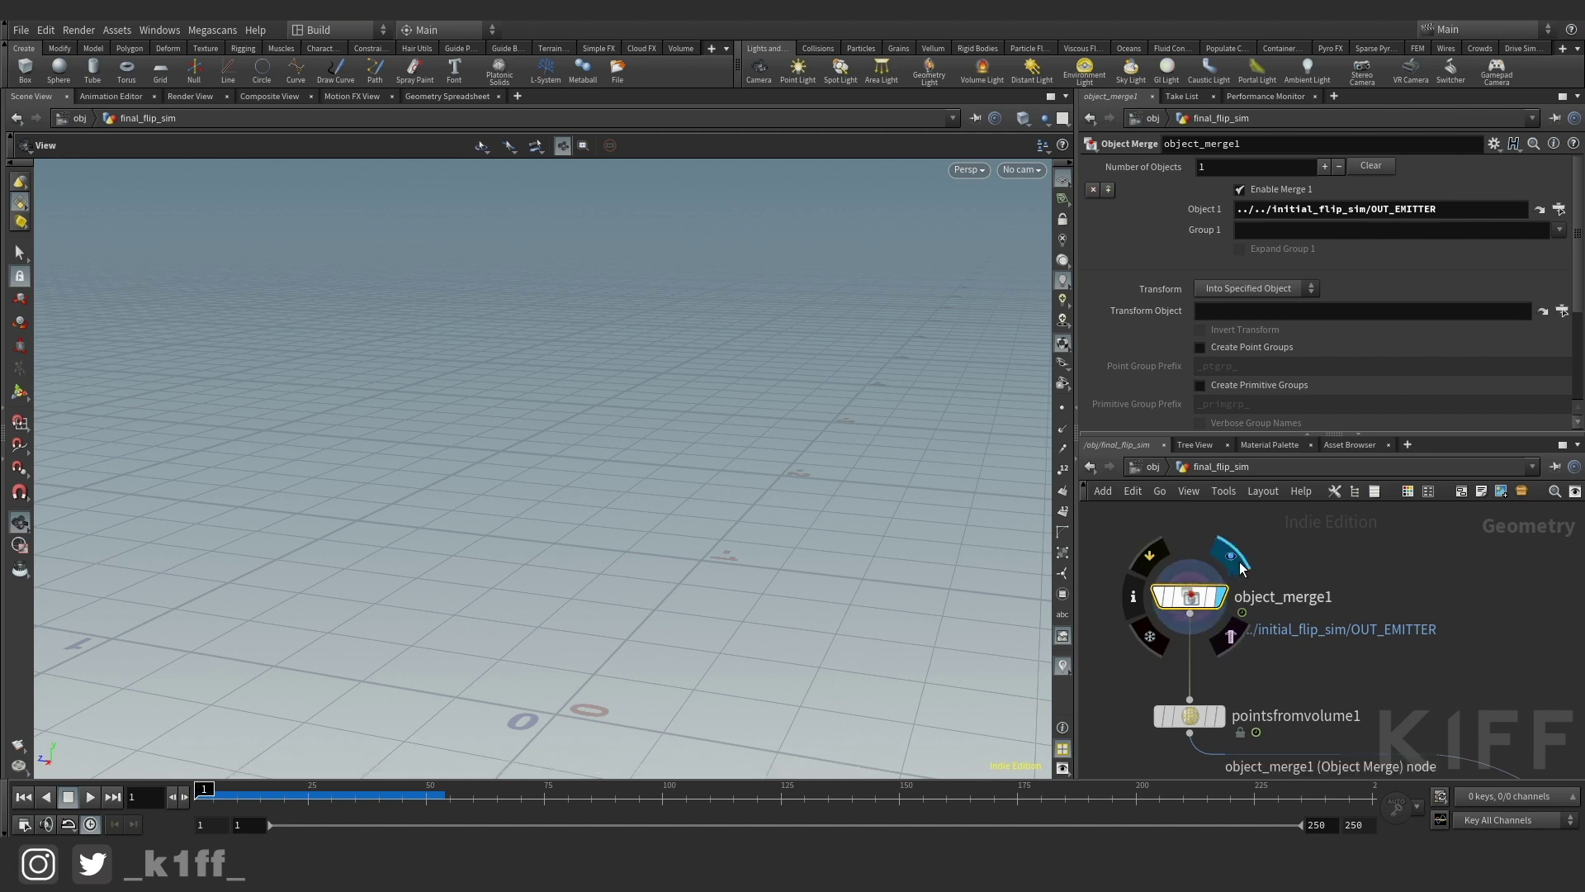
{"action": "left_click_drag", "start_coordinate": [655, 395], "coordinate": [619, 342]}
Step: Display pointsfromvolume1 and review its point separation, jitter and output group settings
{"action": "left_click_drag", "start_coordinate": [1125, 648], "coordinate": [1270, 729]}
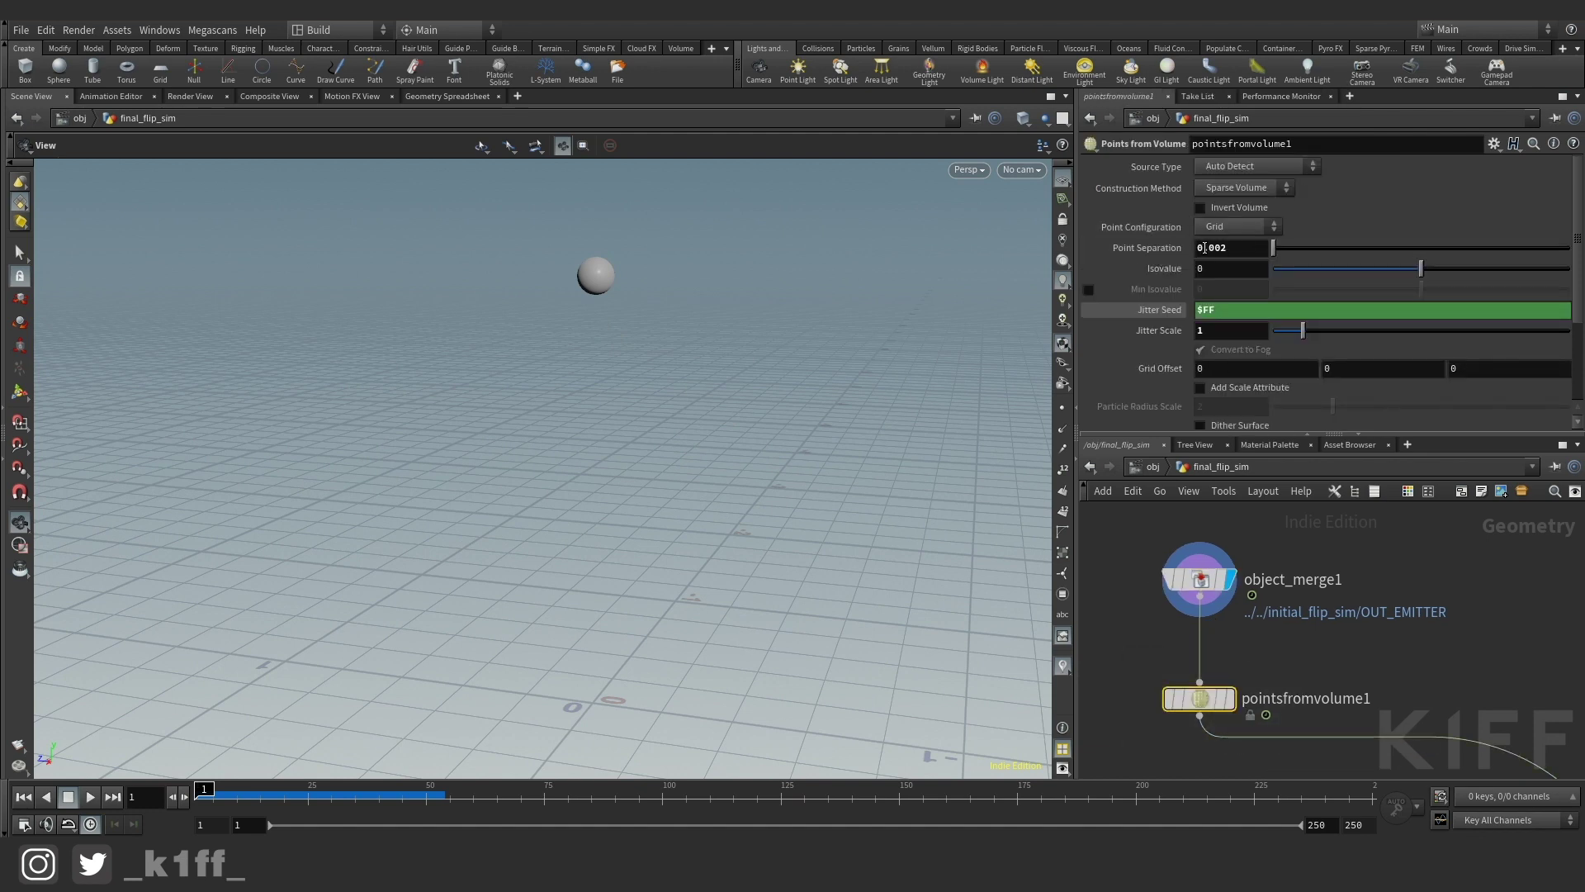
{"action": "left_click", "coordinate": [1229, 699]}
{"action": "scroll", "coordinate": [612, 304], "scroll_direction": "up", "scroll_amount": 5}
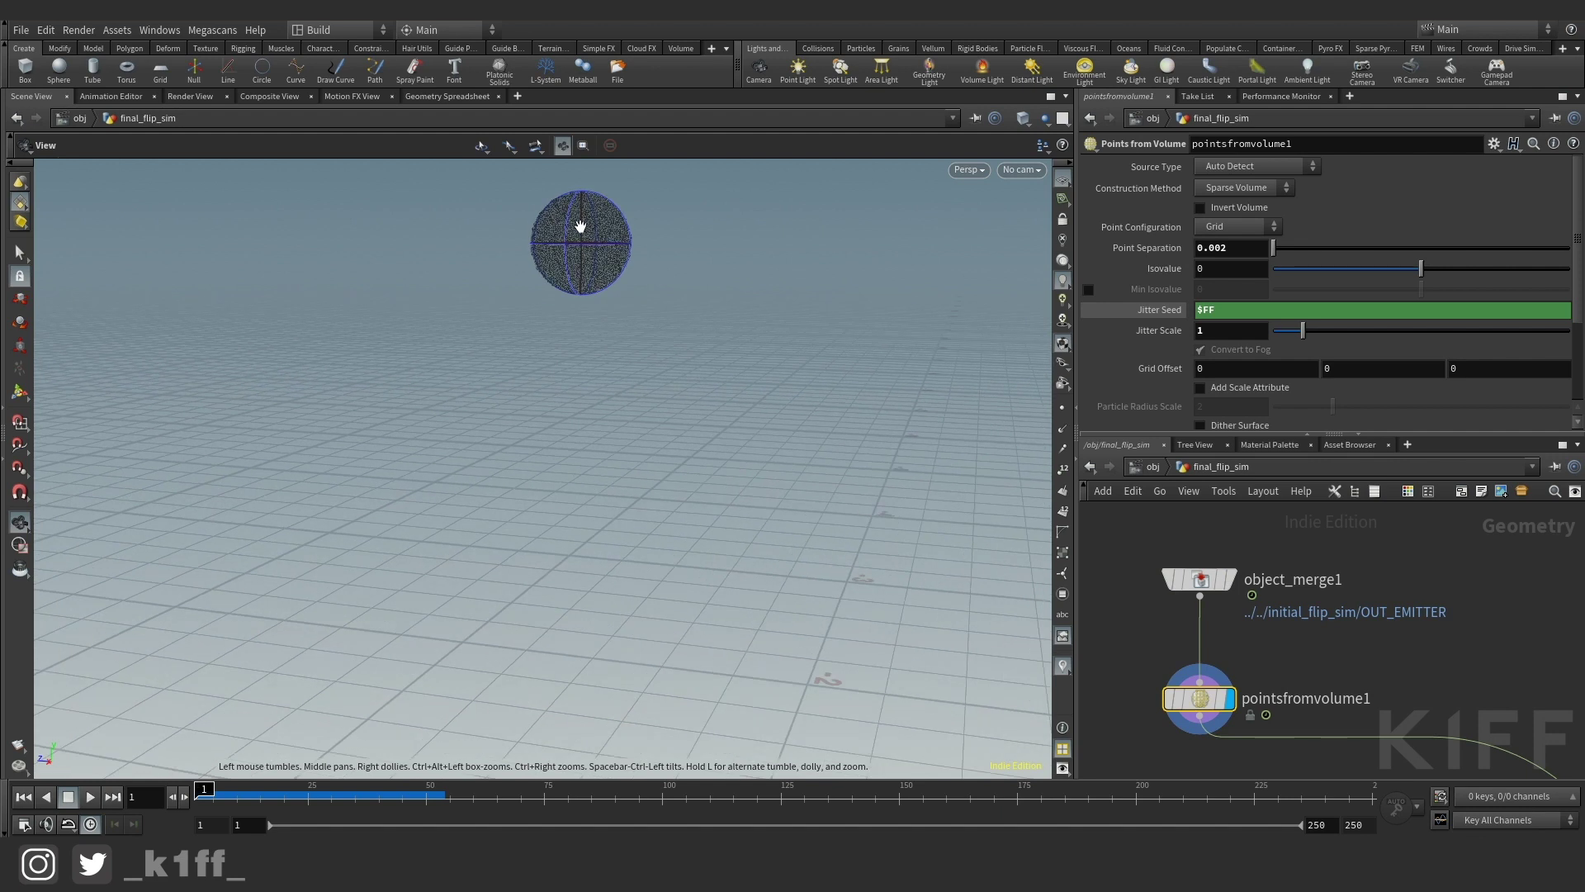
{"action": "middle_click", "coordinate": [1204, 698]}
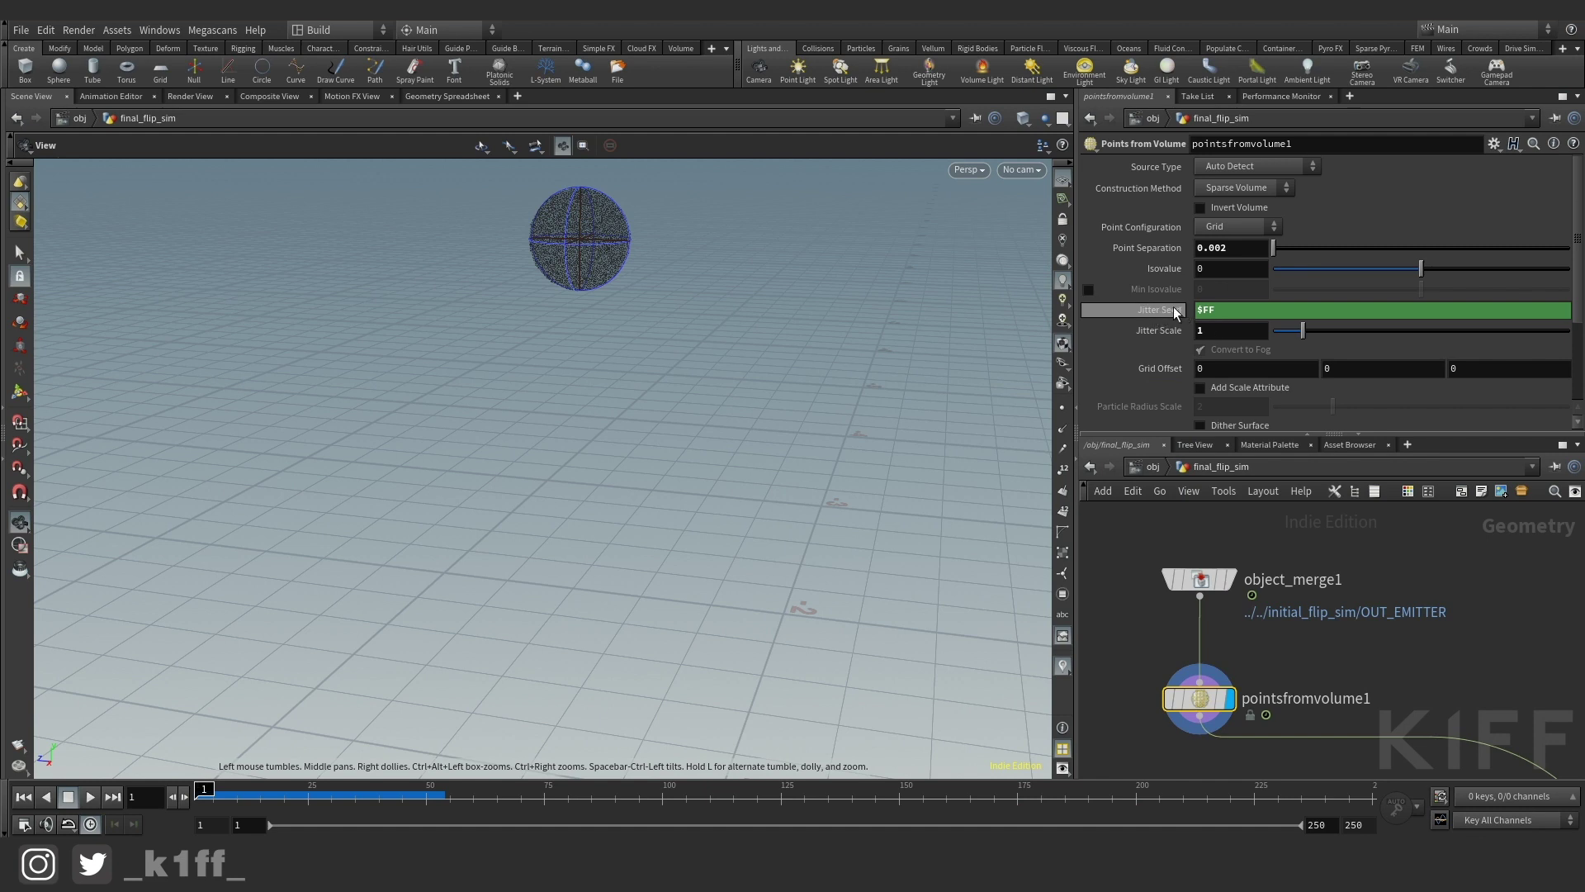
{"action": "scroll", "coordinate": [1189, 330], "scroll_direction": "down", "scroll_amount": 3}
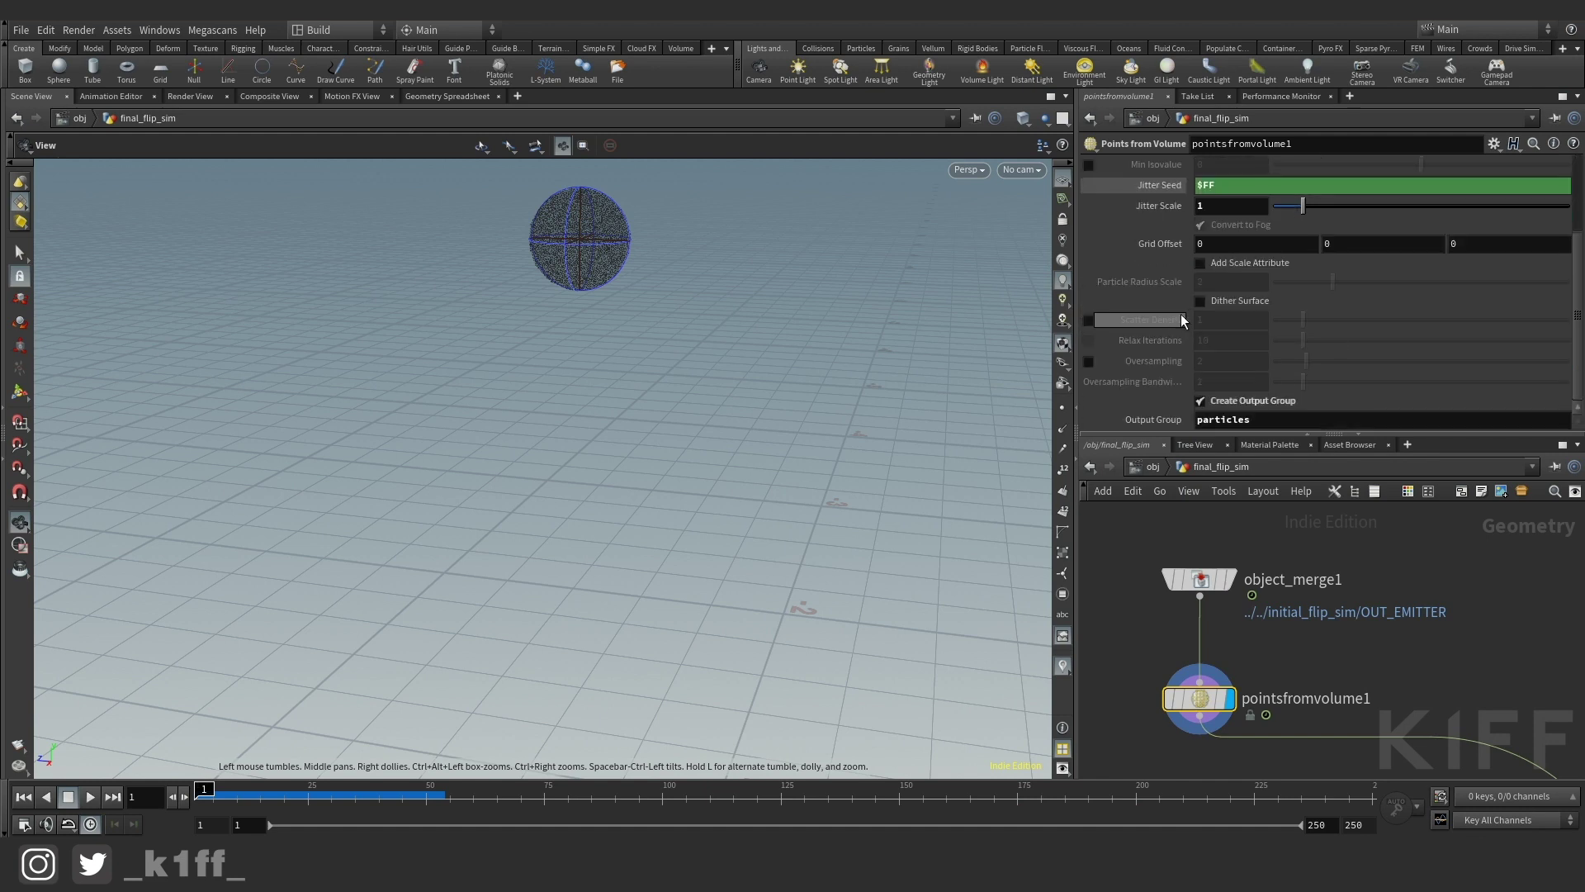
Step: Display object_merge2, which imports OUT_COLLIDER_VDB, and review its source path
{"action": "middle_click_drag", "start_coordinate": [1336, 564], "coordinate": [980, 534]}
{"action": "left_click", "coordinate": [1308, 555]}
{"action": "right_click_drag", "start_coordinate": [695, 585], "coordinate": [746, 690]}
{"action": "middle_click_drag", "start_coordinate": [746, 690], "coordinate": [627, 374]}
{"action": "left_click_drag", "start_coordinate": [642, 478], "coordinate": [642, 437]}
{"action": "left_click", "coordinate": [1282, 554]}
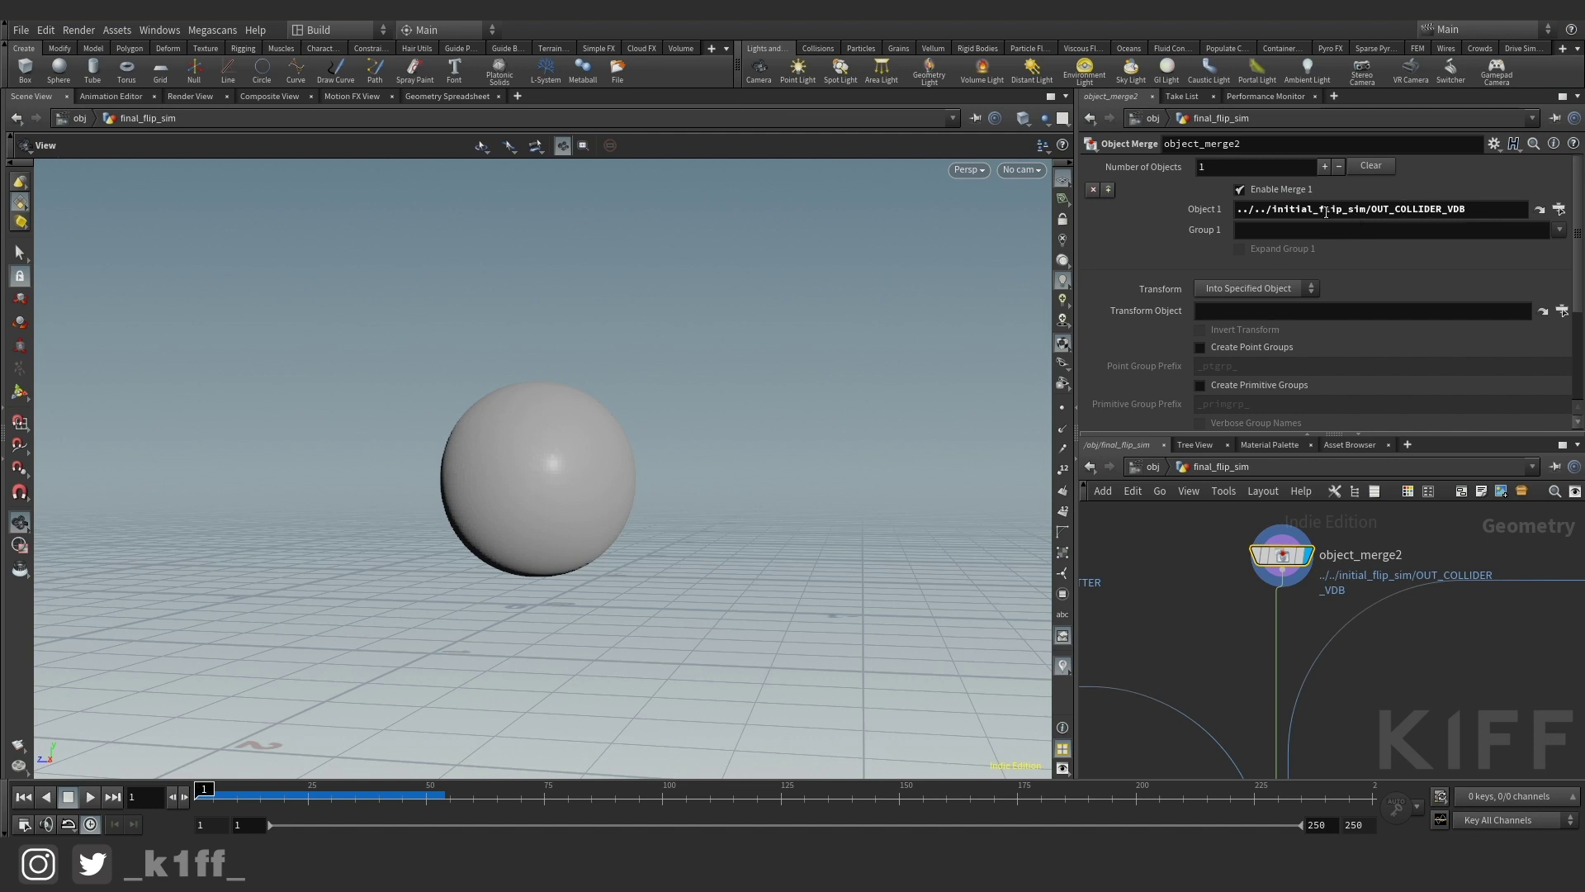
Step: Display object_merge3, which imports OUT_VELLUM_COL_VDB from vellum_sim, and review its source path
{"action": "middle_click_drag", "start_coordinate": [1403, 627], "coordinate": [1212, 666]}
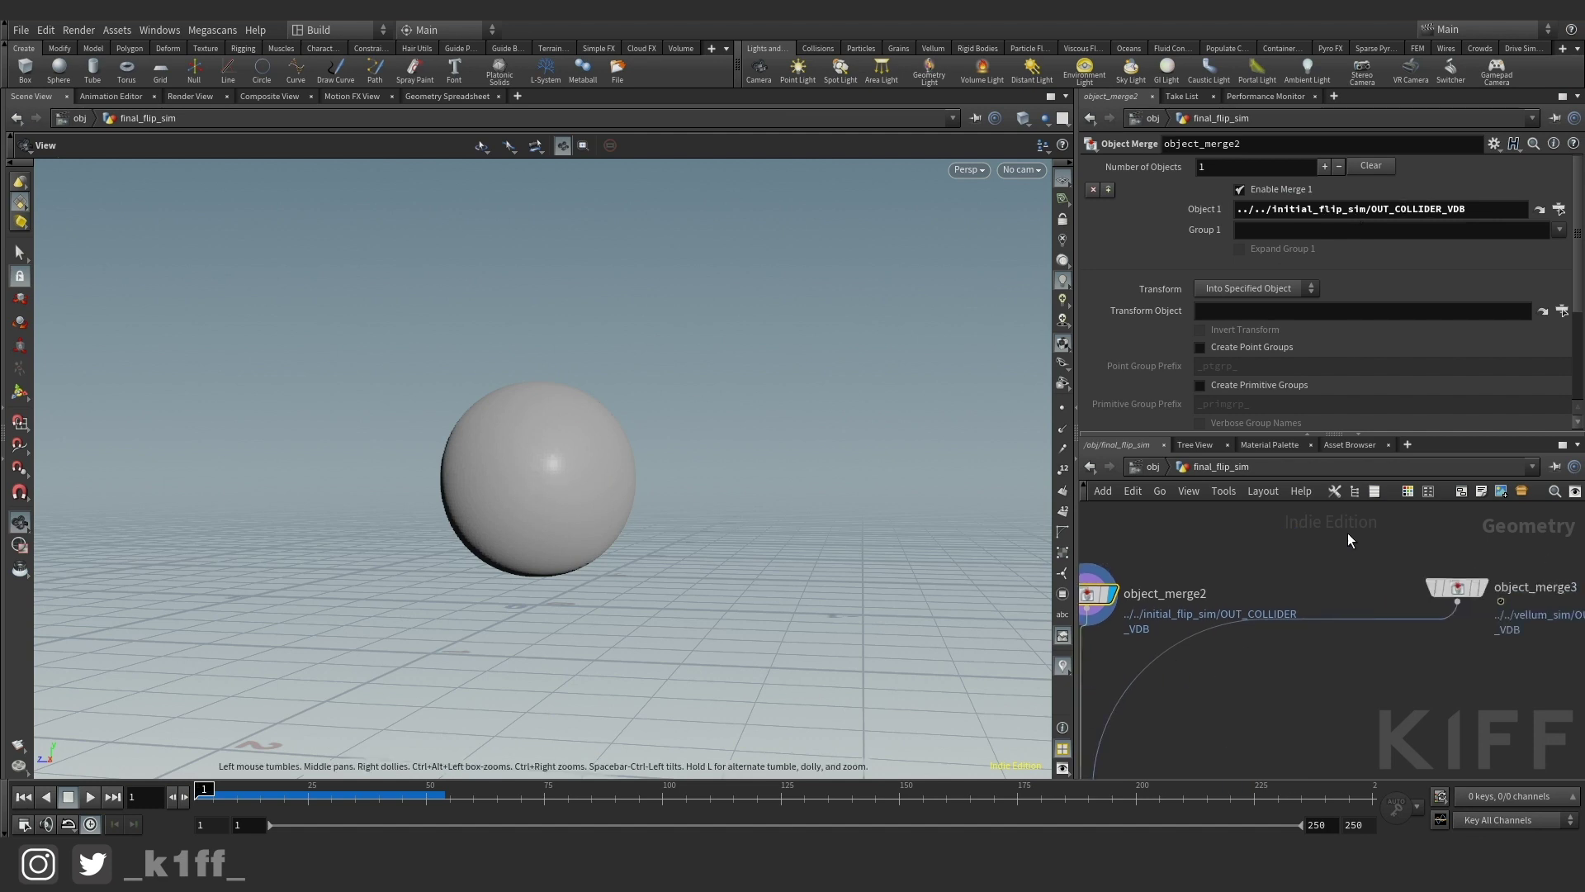
{"action": "middle_click_drag", "start_coordinate": [1520, 643], "coordinate": [1390, 657]}
{"action": "left_click_drag", "start_coordinate": [1276, 585], "coordinate": [1417, 646]}
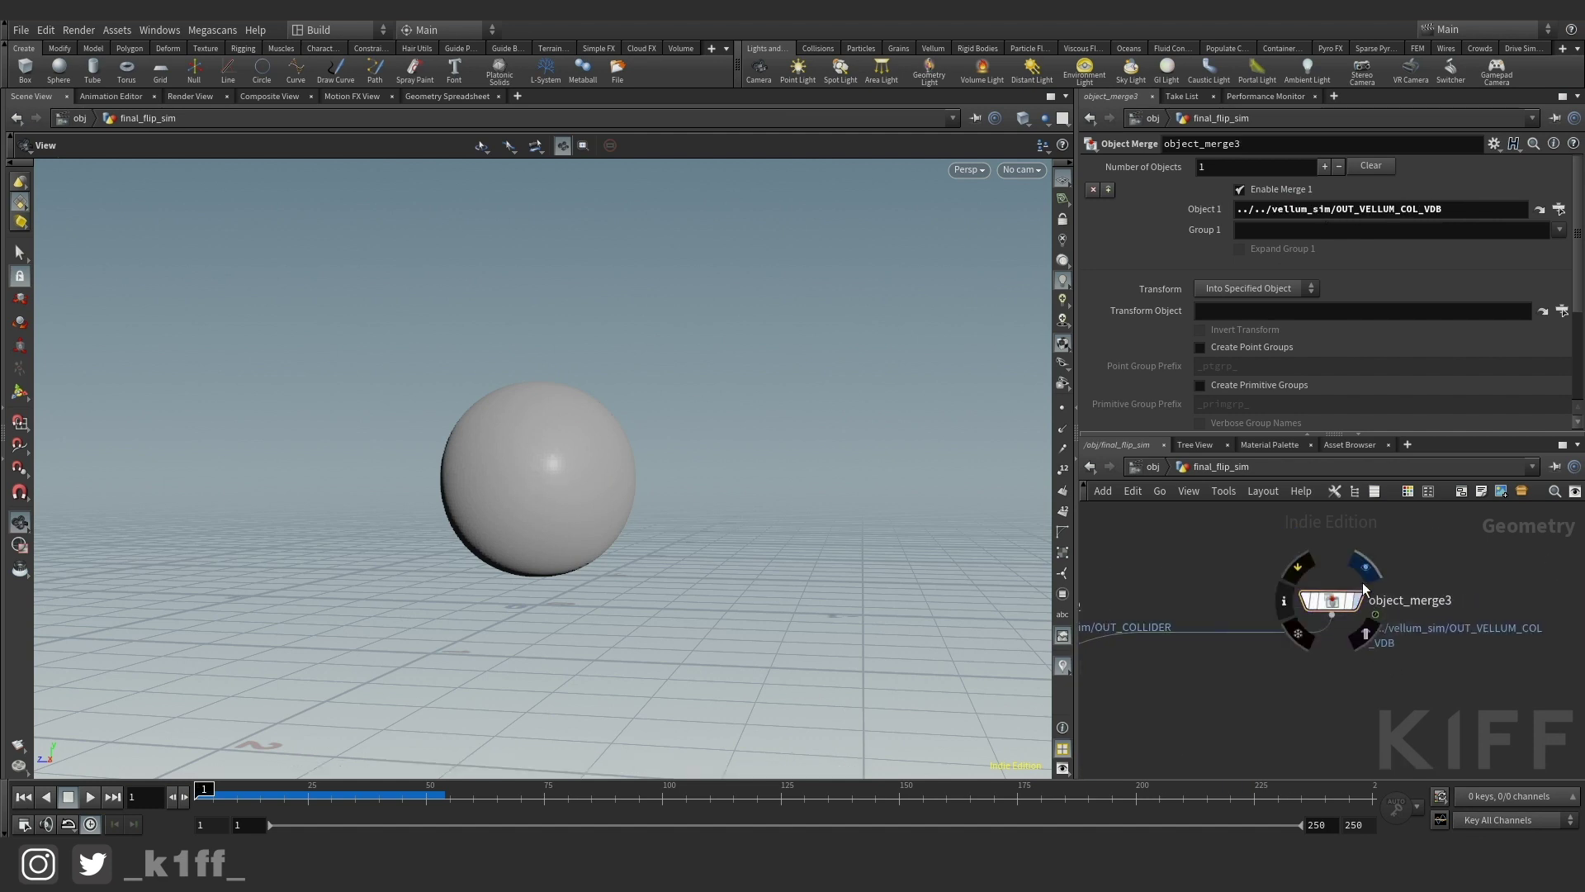
{"action": "left_click", "coordinate": [1363, 577]}
Step: Select dopnet2 and trace the emitter and collider branches connected to its inputs
{"action": "scroll", "coordinate": [1191, 672], "scroll_direction": "down", "scroll_amount": 3}
{"action": "scroll", "coordinate": [1271, 675], "scroll_direction": "down", "scroll_amount": 3}
{"action": "middle_click_drag", "start_coordinate": [1295, 695], "coordinate": [1368, 643]}
{"action": "scroll", "coordinate": [1382, 679], "scroll_direction": "up", "scroll_amount": 4}
{"action": "middle_click_drag", "start_coordinate": [1354, 702], "coordinate": [1386, 677]}
{"action": "left_click_drag", "start_coordinate": [1201, 634], "coordinate": [1369, 695]}
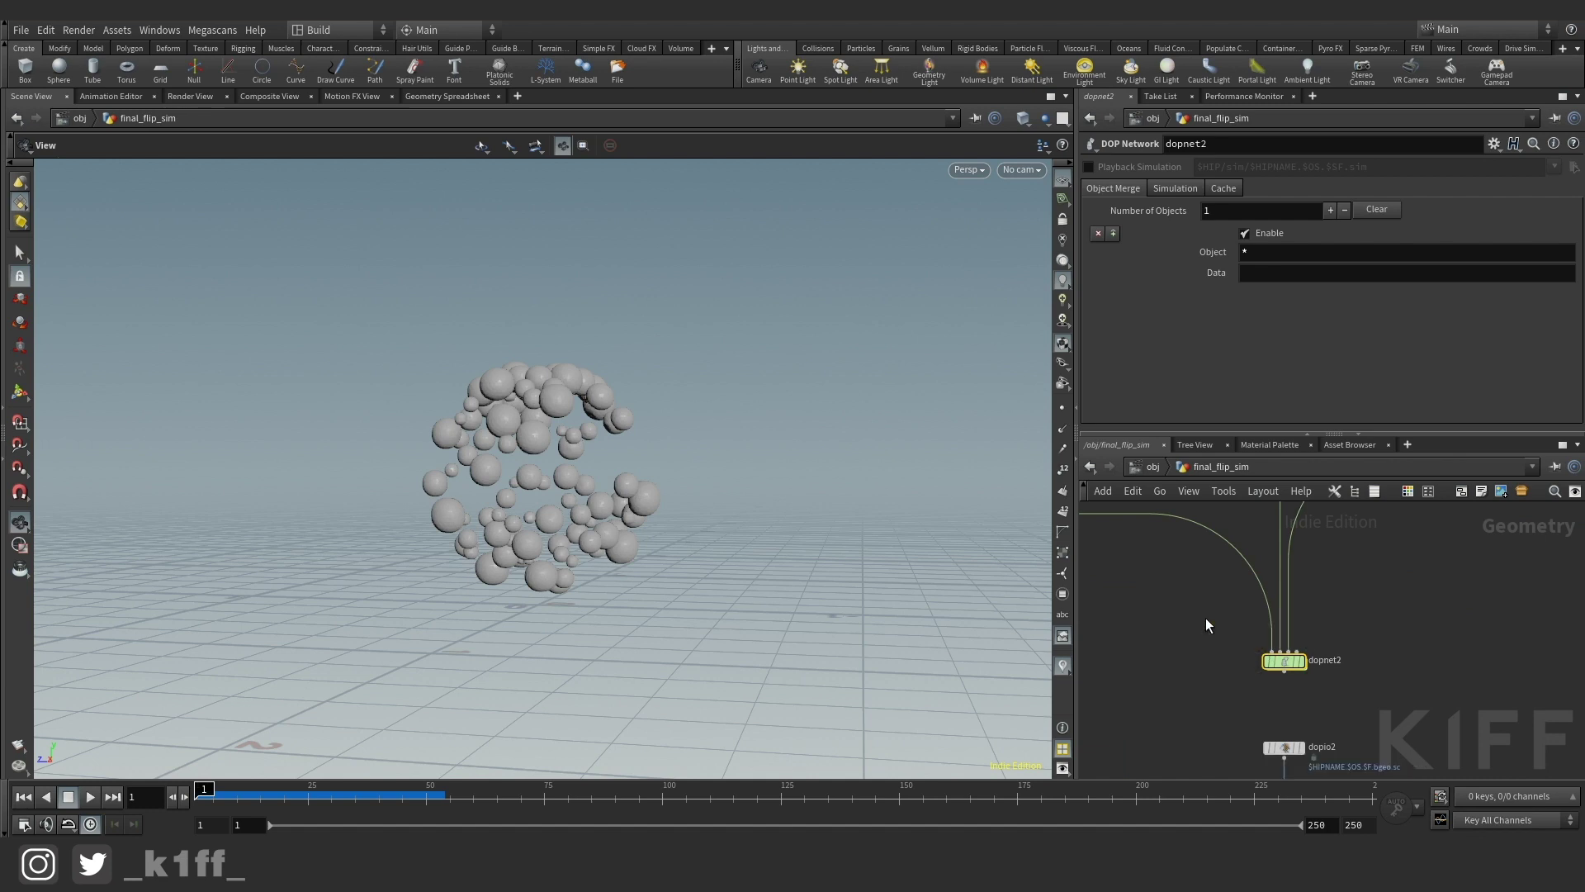
{"action": "scroll", "coordinate": [1222, 619], "scroll_direction": "down", "scroll_amount": 2}
{"action": "scroll", "coordinate": [1342, 680], "scroll_direction": "up", "scroll_amount": 3}
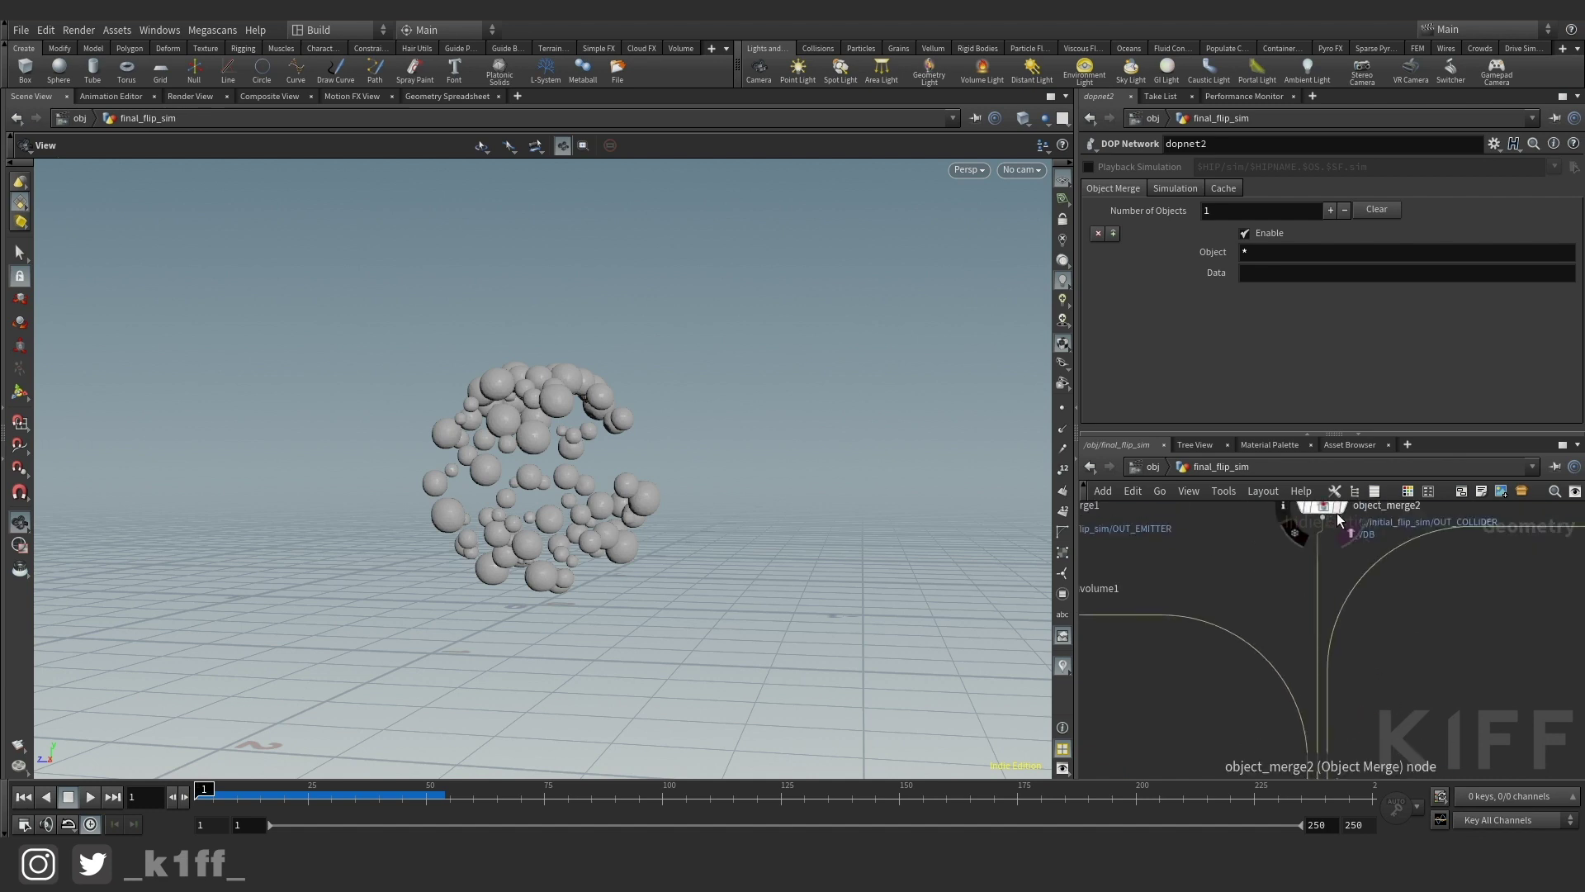
{"action": "scroll", "coordinate": [1329, 642], "scroll_direction": "down", "scroll_amount": 2}
{"action": "scroll", "coordinate": [1418, 608], "scroll_direction": "up", "scroll_amount": 2}
{"action": "scroll", "coordinate": [1400, 596], "scroll_direction": "down", "scroll_amount": 2}
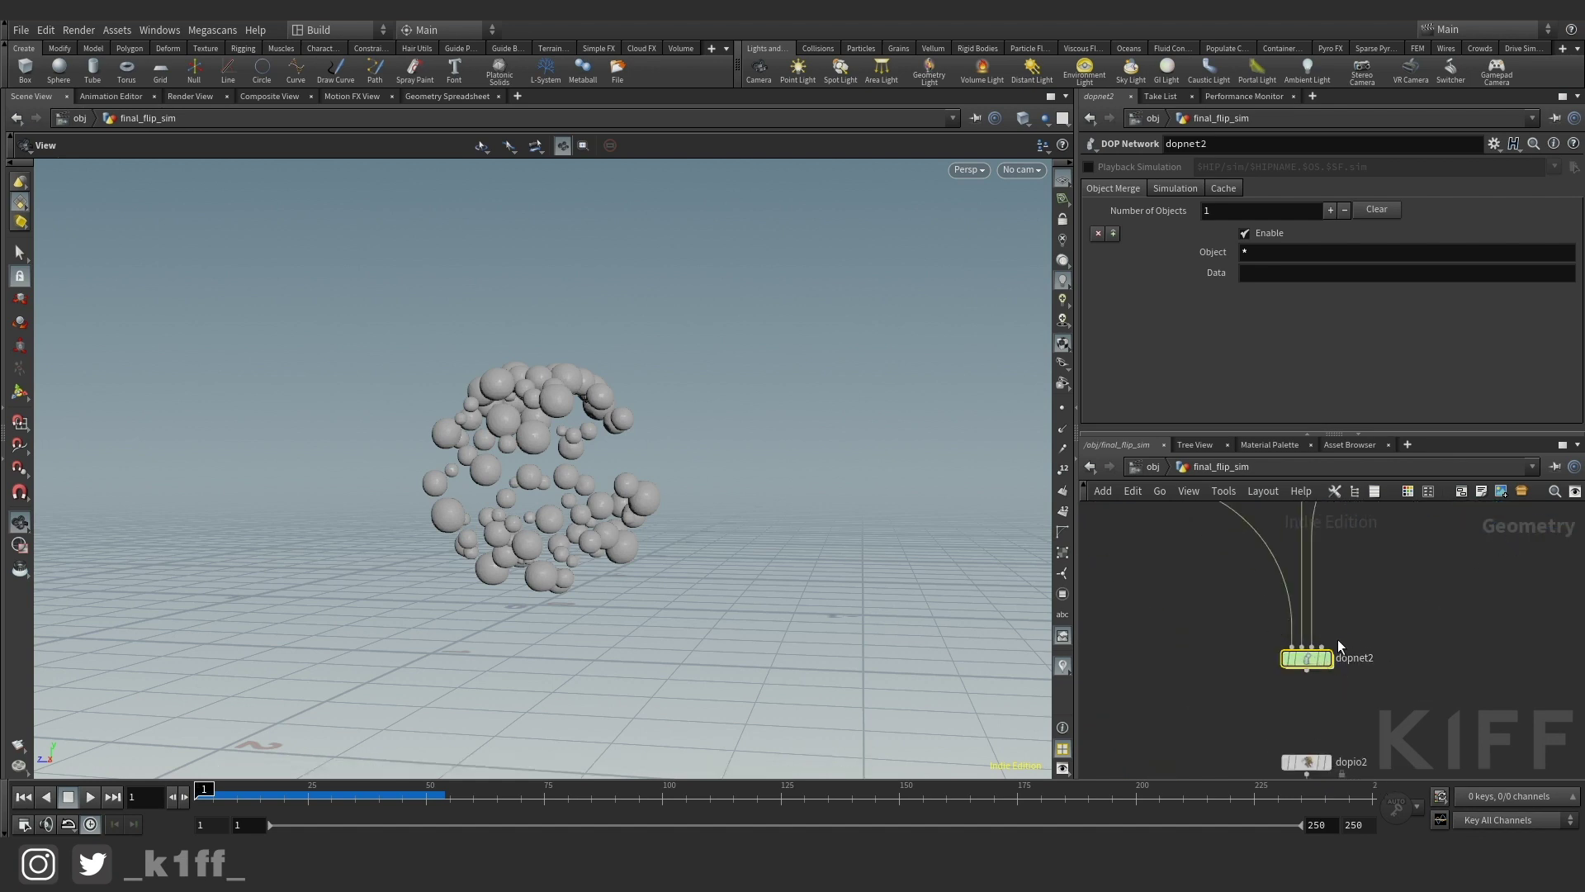
Step: Select pointsfromvolume1 and check its Point Separation setting
{"action": "middle_click_drag", "start_coordinate": [1266, 498], "coordinate": [1283, 563]}
{"action": "middle_click_drag", "start_coordinate": [1182, 527], "coordinate": [1169, 637]}
{"action": "left_click", "coordinate": [1193, 627]}
{"action": "scroll", "coordinate": [1243, 266], "scroll_direction": "up", "scroll_amount": 3}
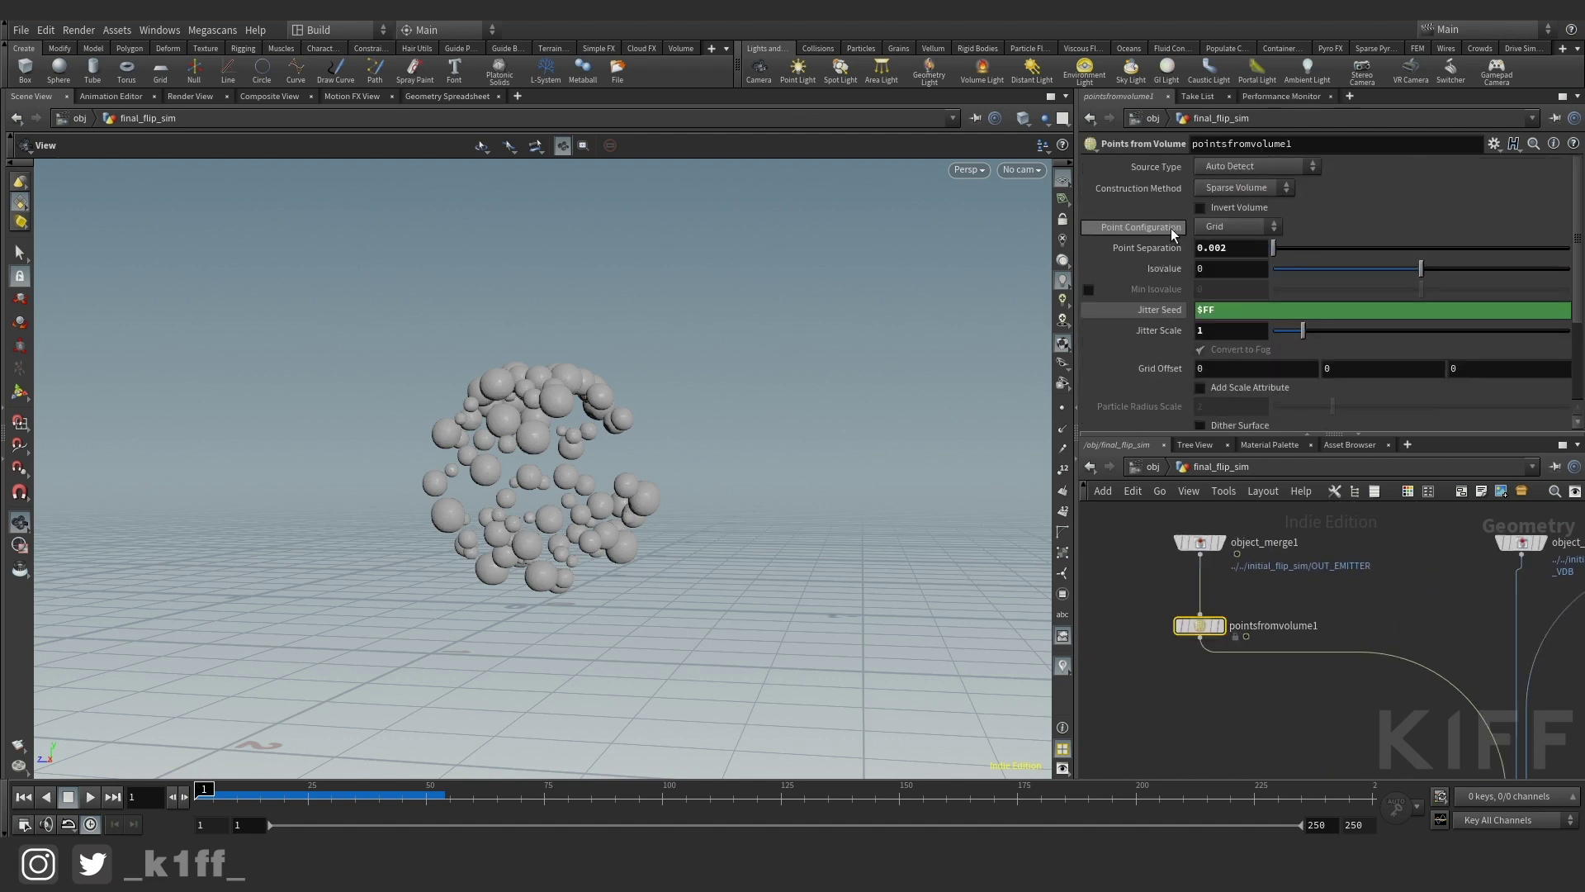
Step: Open vellum_sim and check the expression linking collisionsource2's Voxel Size to the point separation of pointsfromvolume1
{"action": "left_click", "coordinate": [1146, 466]}
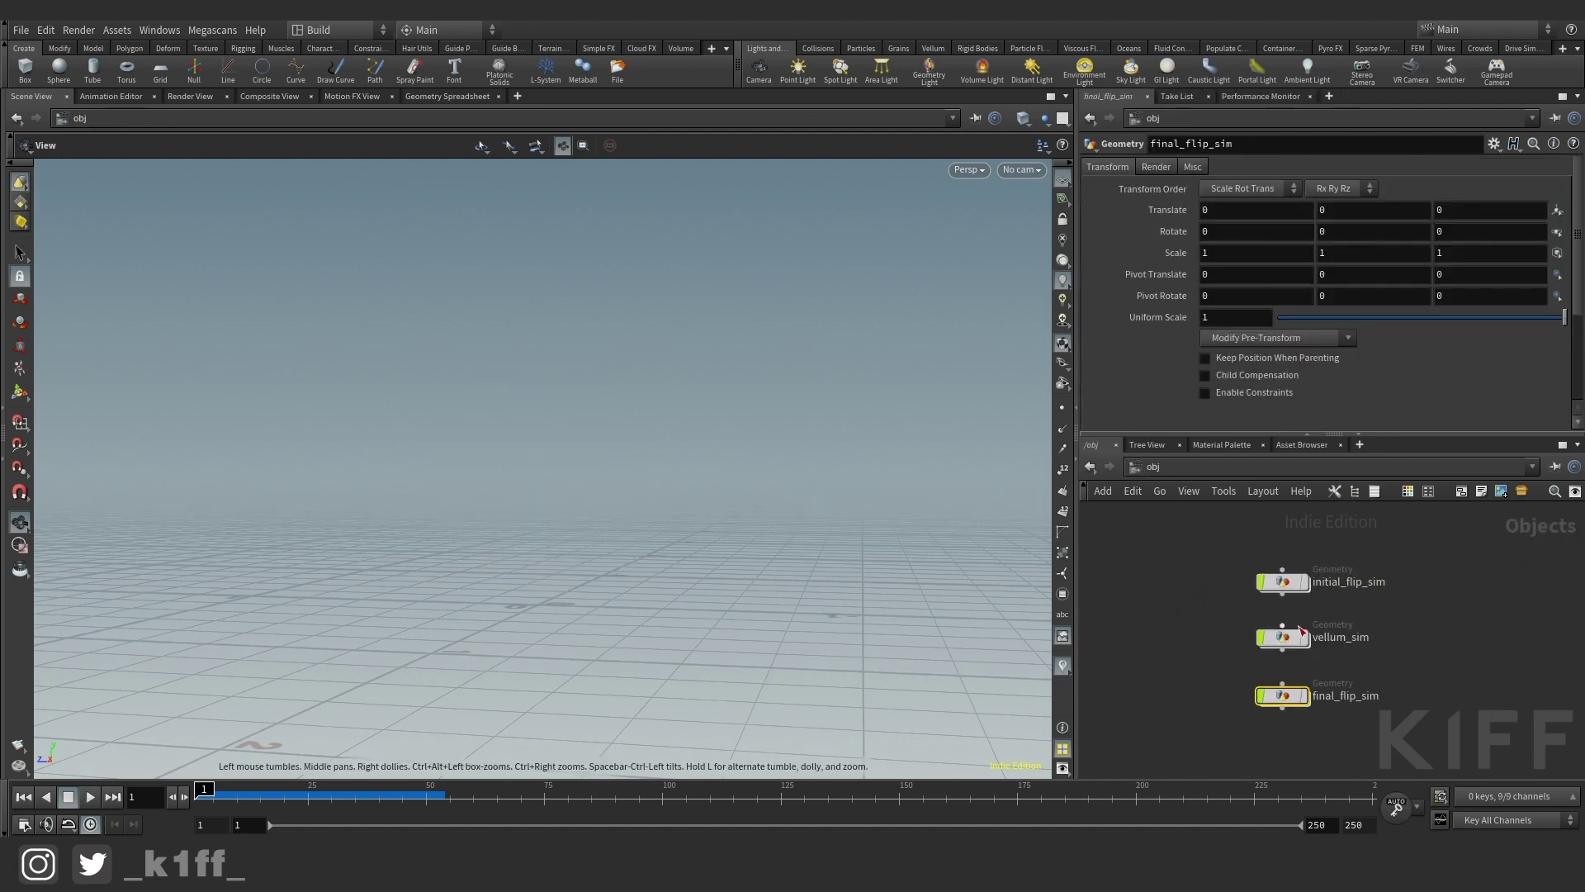
{"action": "double_click", "coordinate": [1285, 642]}
{"action": "left_click", "coordinate": [1278, 597]}
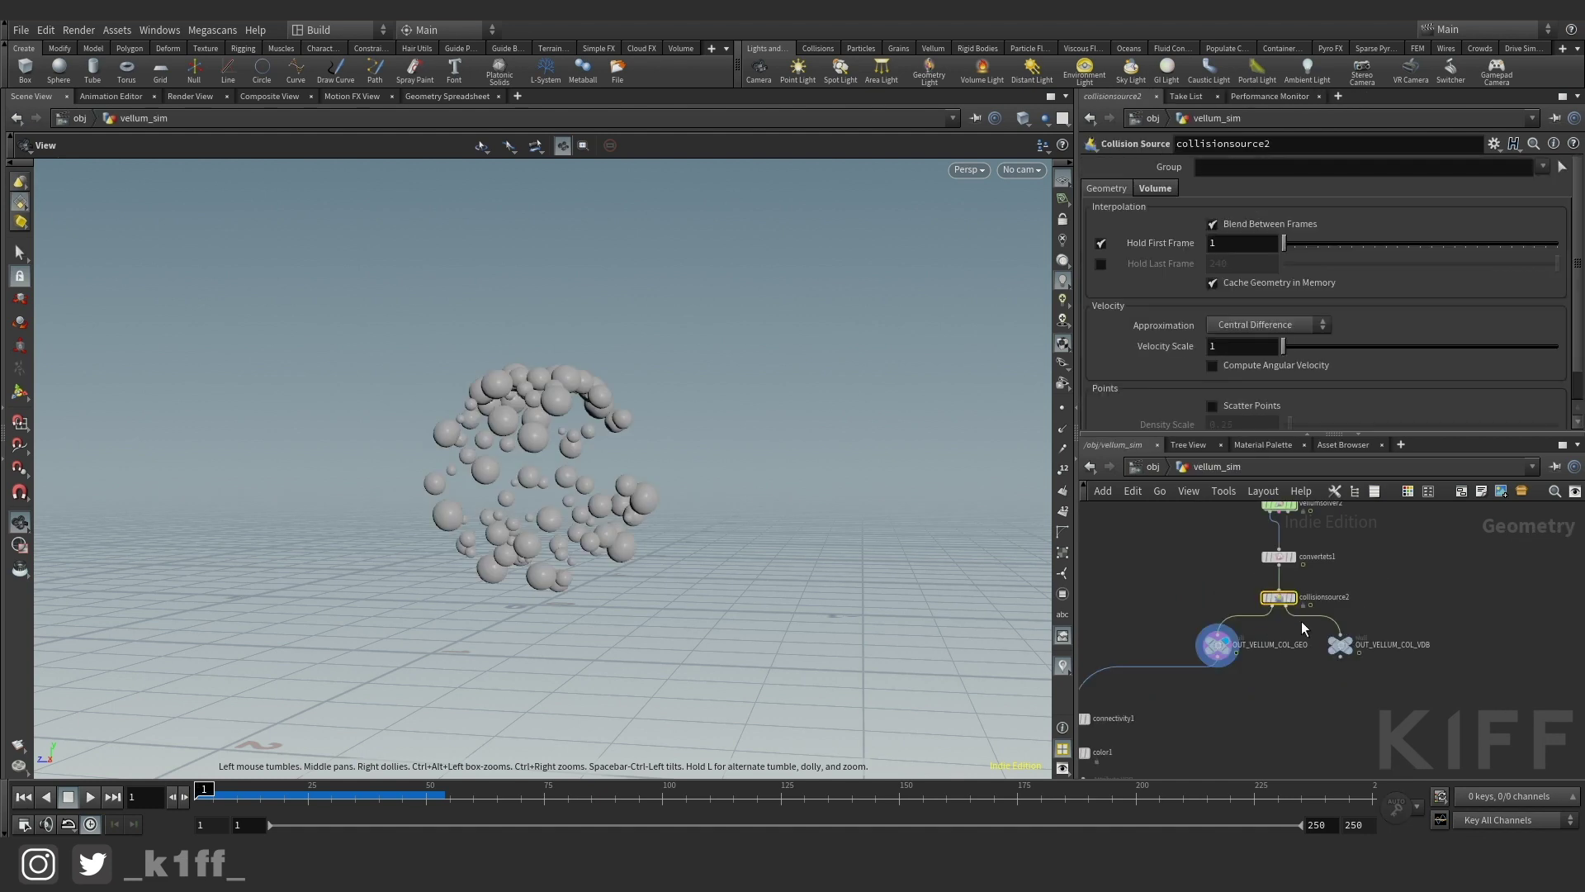
{"action": "left_click", "coordinate": [1153, 192]}
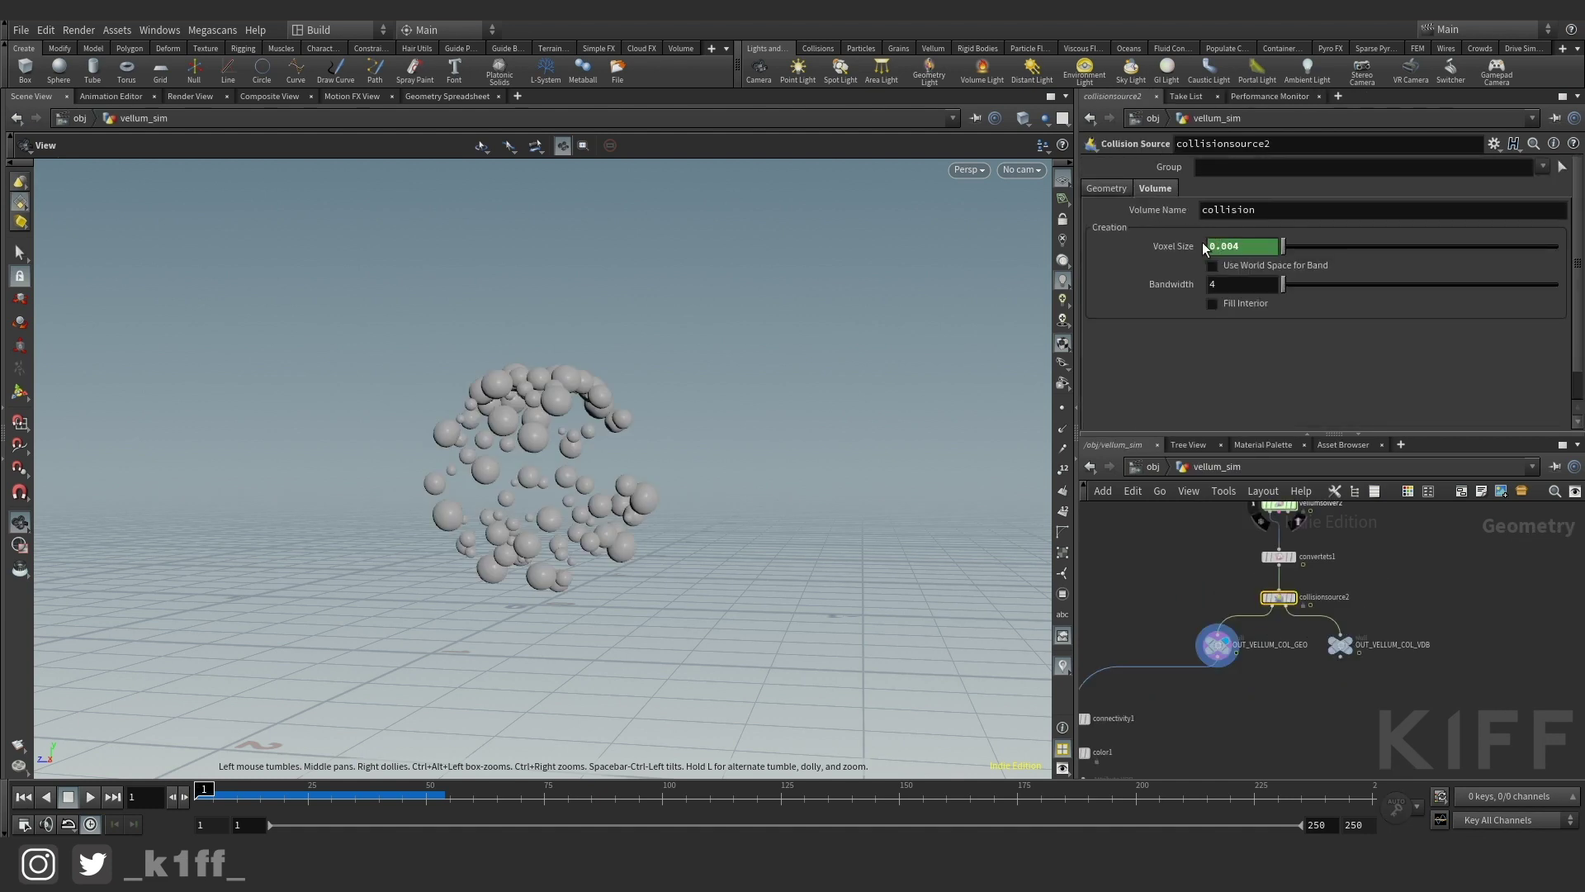
{"action": "left_click", "coordinate": [1172, 246]}
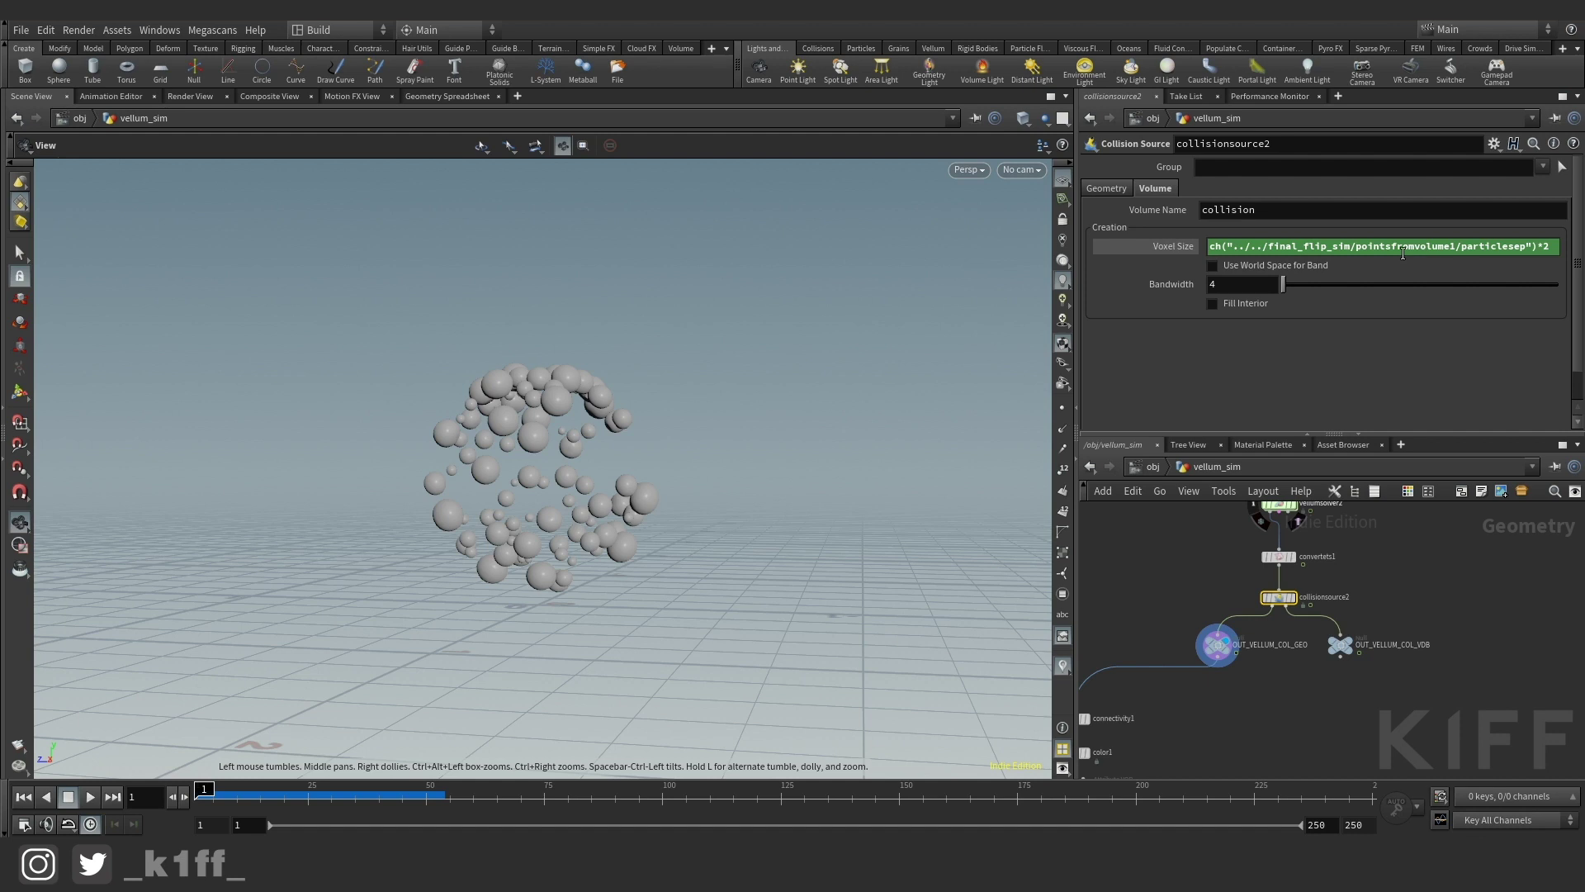
{"action": "left_click", "coordinate": [1173, 246]}
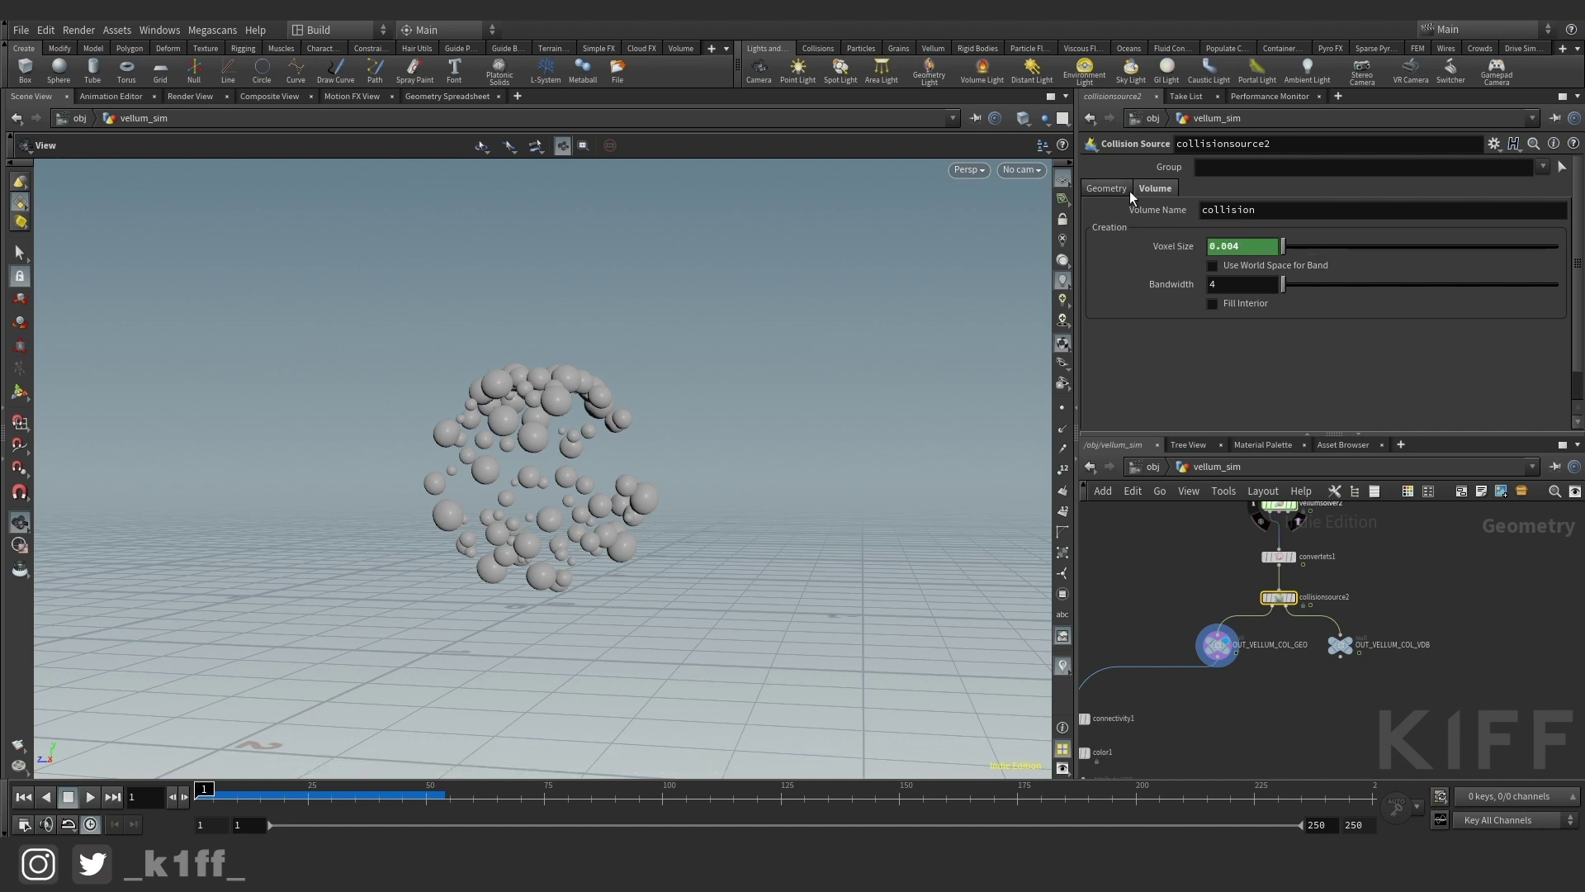
{"action": "left_click", "coordinate": [1107, 189]}
Step: Return to final_flip_sim and select pointsfromvolume1 to view its point separation again
{"action": "left_click", "coordinate": [1149, 467]}
{"action": "double_click", "coordinate": [1280, 693]}
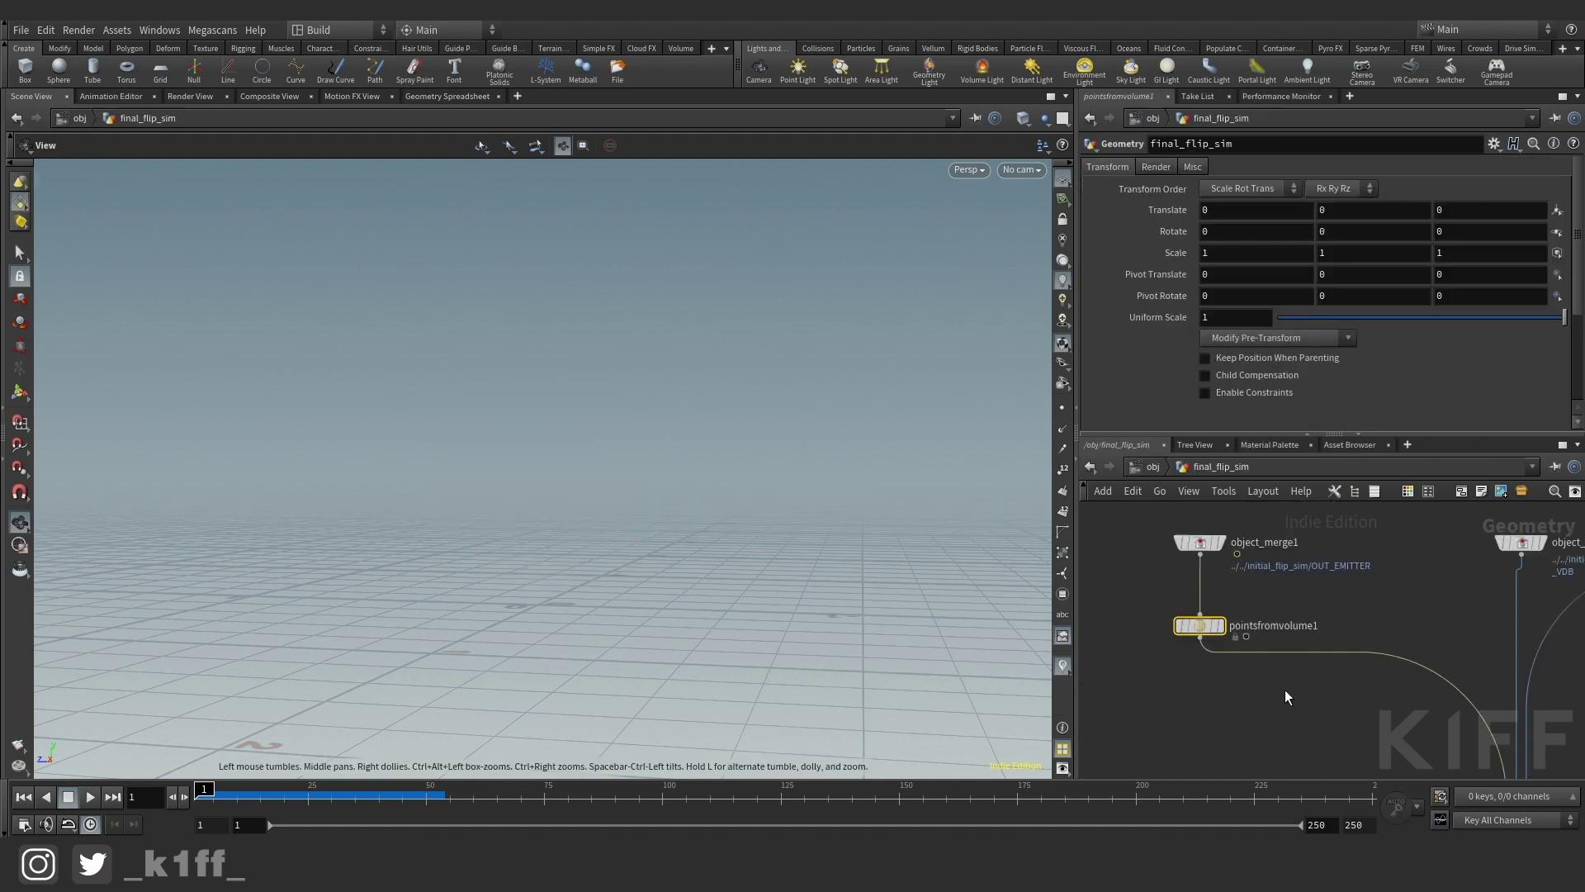
{"action": "left_click", "coordinate": [1199, 625]}
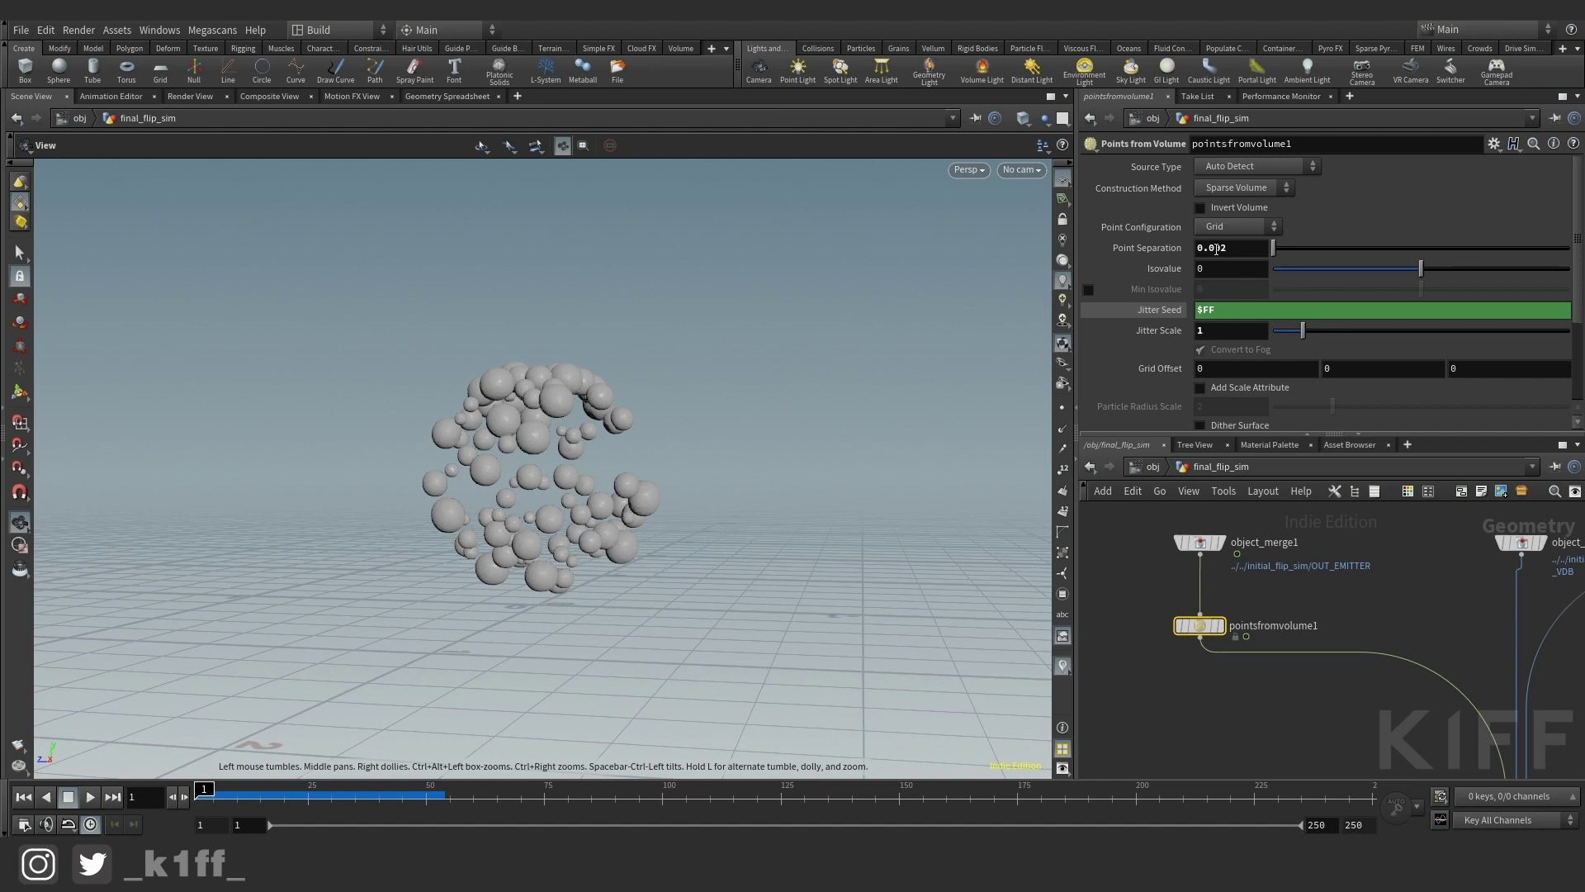
Step: Display dopnet2 in the viewport and enter its dynamics network
{"action": "middle_click_drag", "start_coordinate": [1408, 707], "coordinate": [1246, 540]}
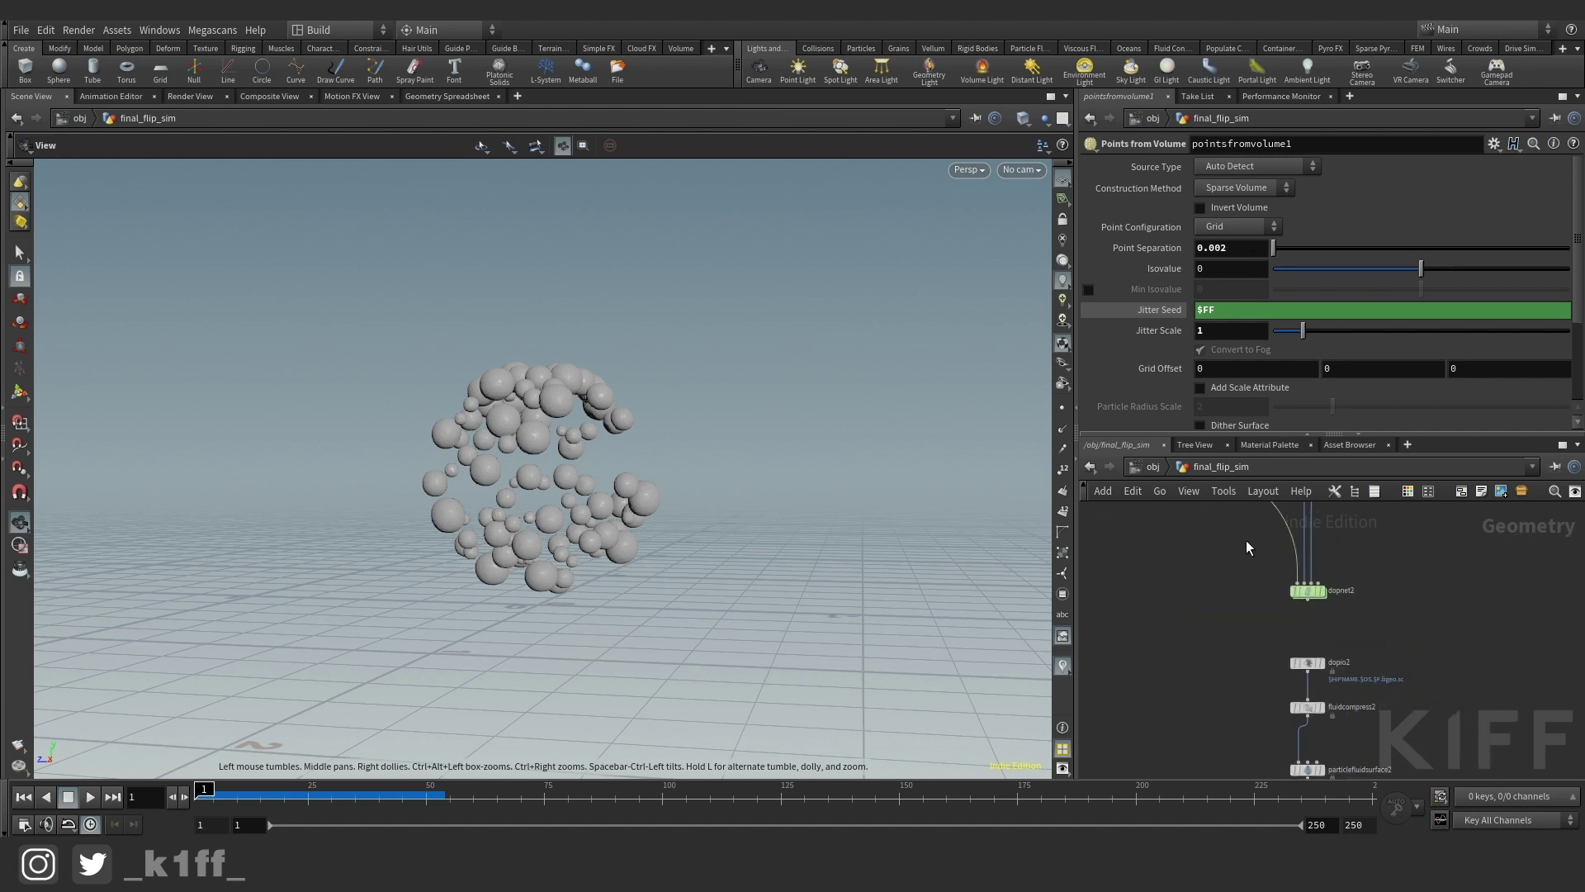
{"action": "left_click", "coordinate": [1322, 588]}
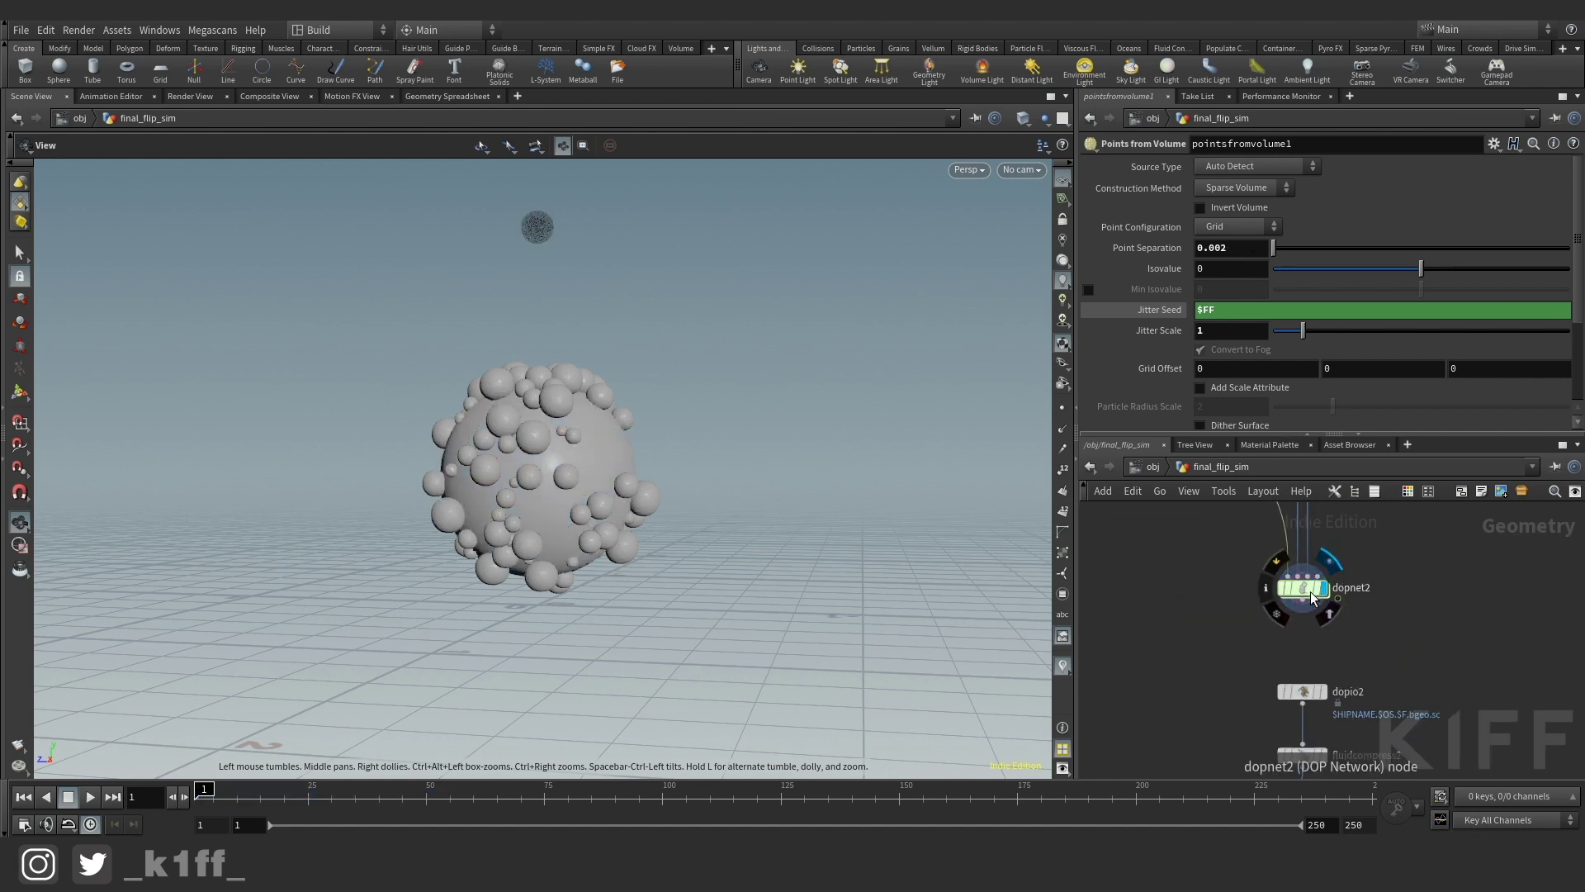
{"action": "double_click", "coordinate": [1304, 591]}
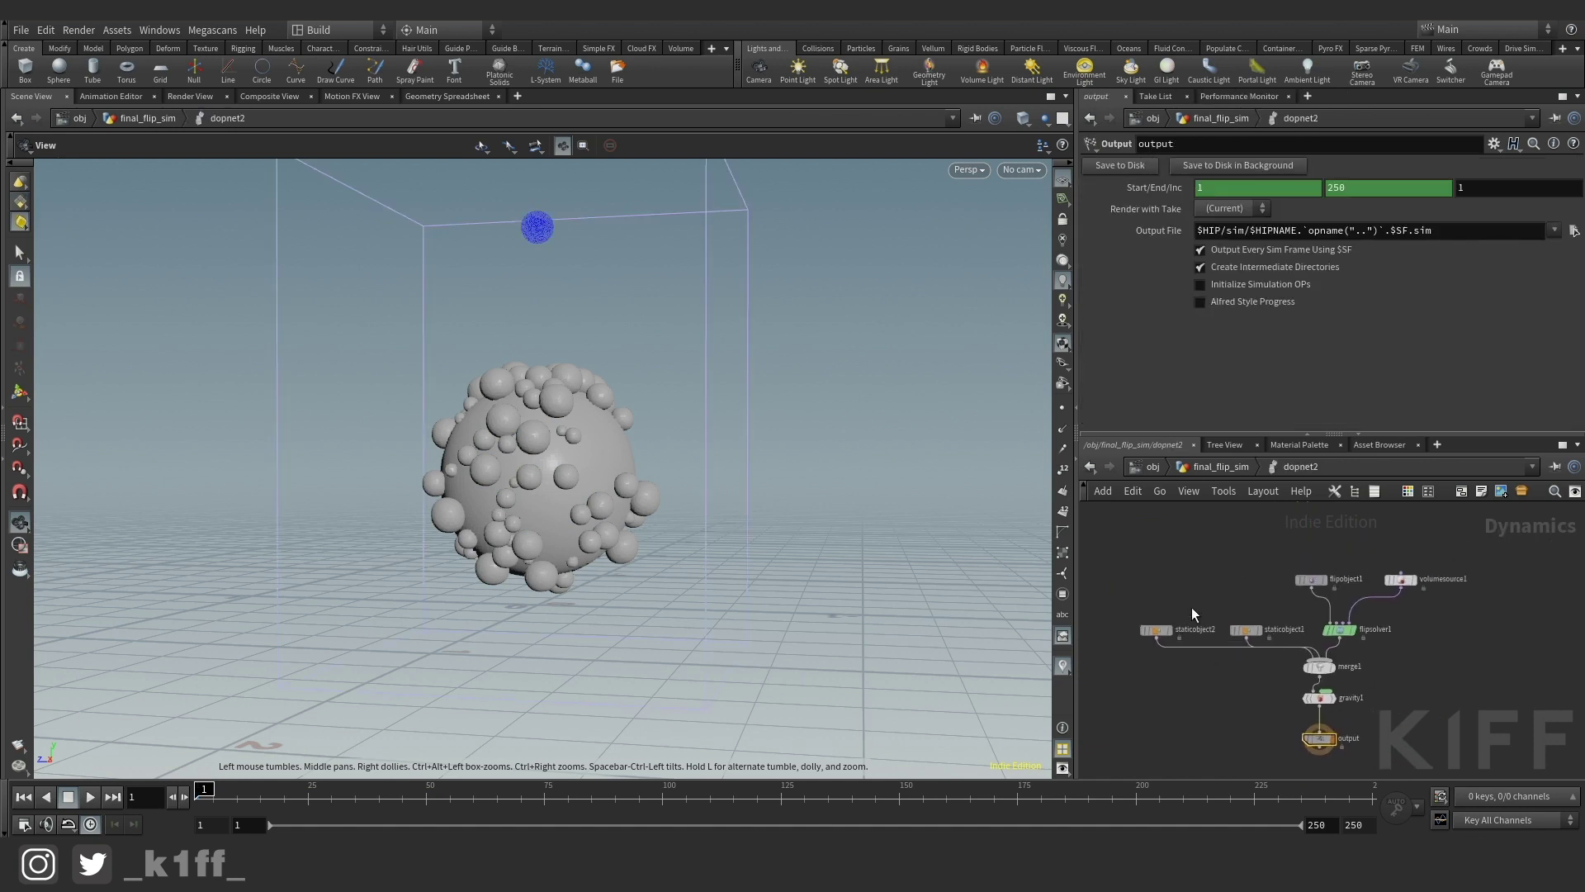
Step: Select staticobject2 and examine the opinputpath expression in its SOP Path
{"action": "left_click", "coordinate": [1156, 630]}
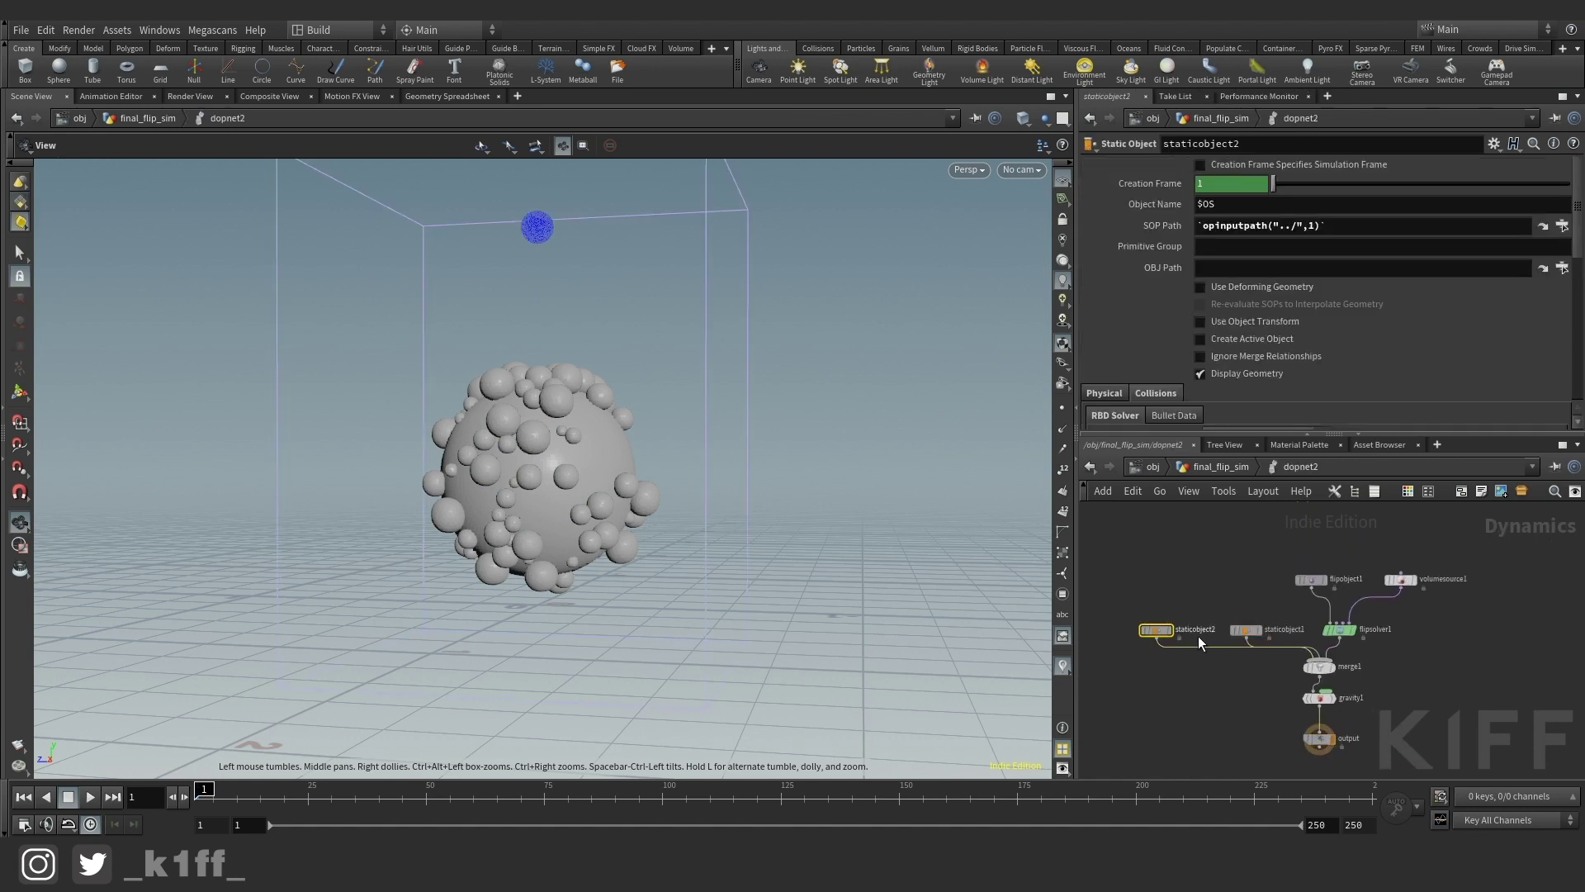
{"action": "scroll", "coordinate": [1197, 660], "scroll_direction": "up", "scroll_amount": 3}
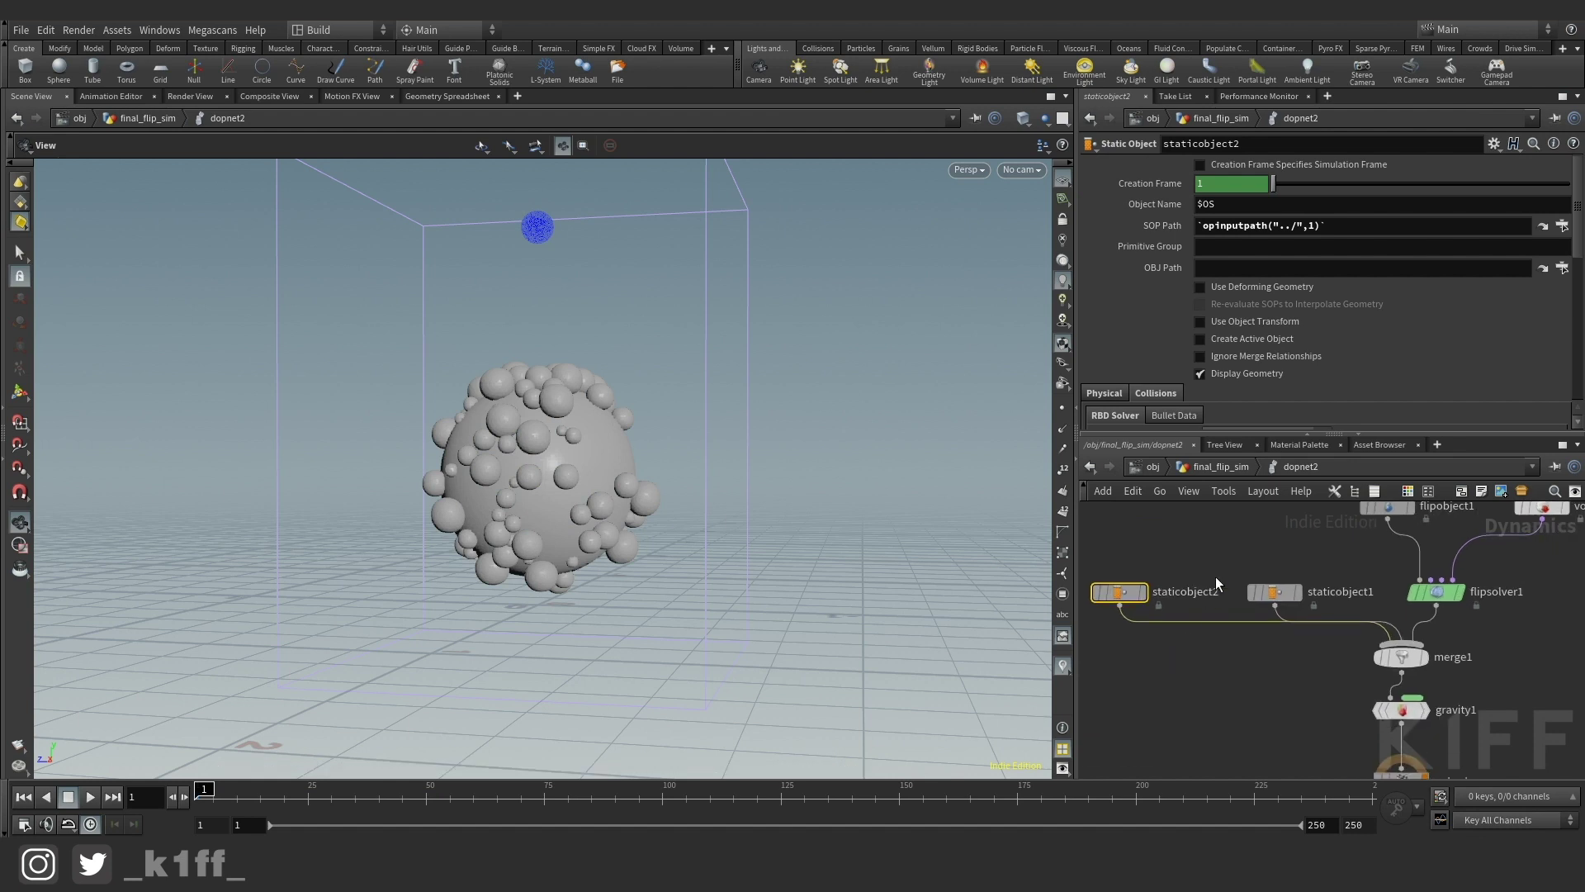
{"action": "left_click", "coordinate": [1257, 228]}
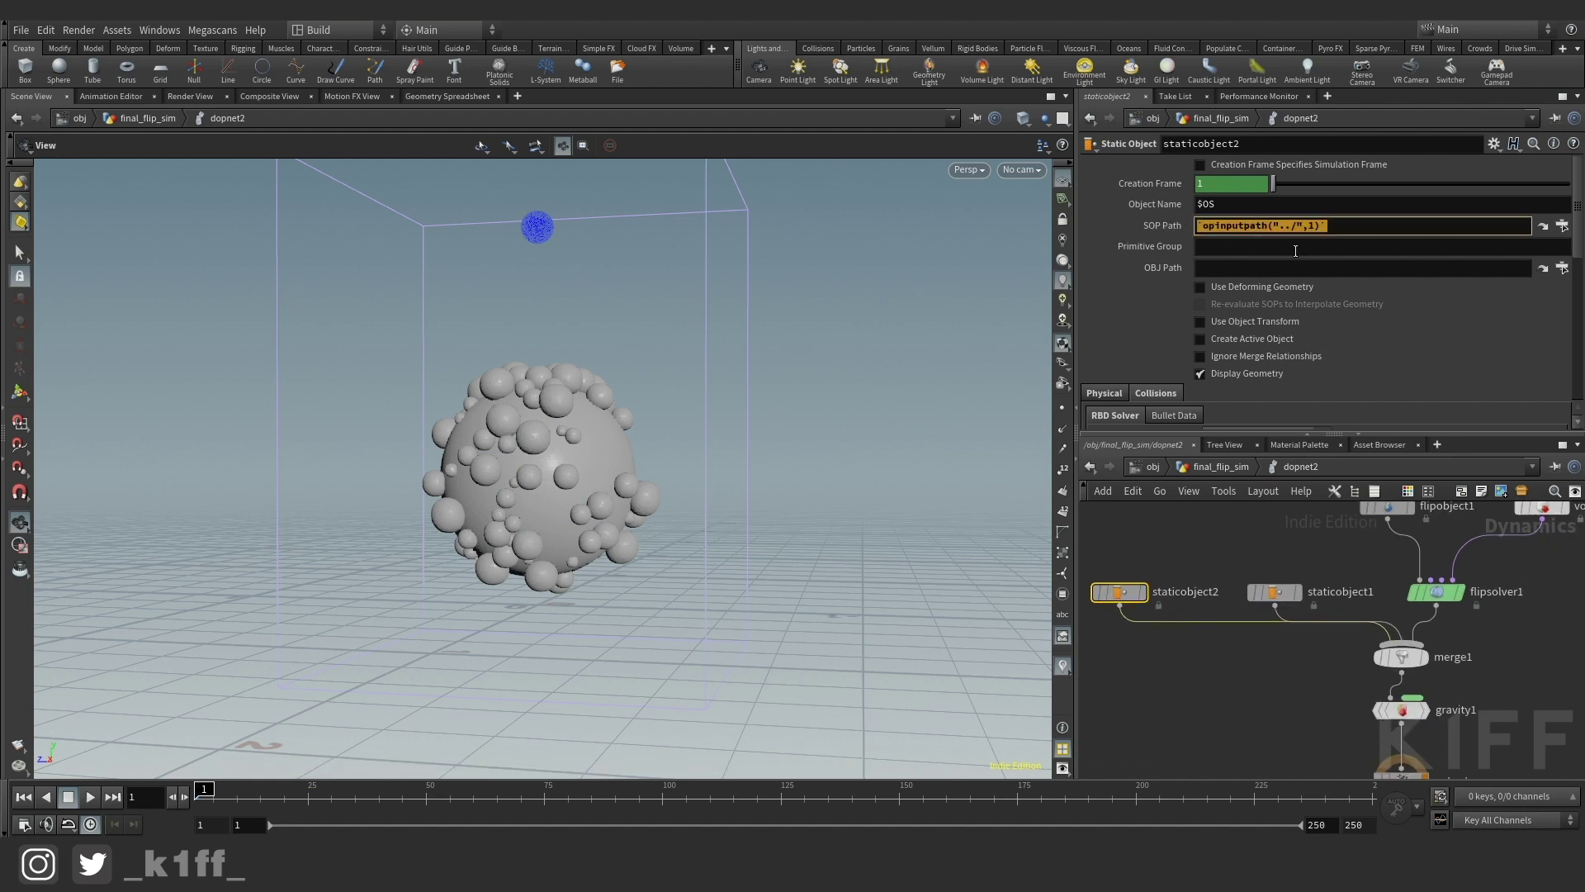
{"action": "left_click", "coordinate": [1342, 234]}
{"action": "left_click", "coordinate": [1216, 562]}
Step: Select staticobject1 and examine its SOP Path expression and deforming geometry options
{"action": "left_click", "coordinate": [1278, 591]}
{"action": "left_click_drag", "start_coordinate": [1342, 229], "coordinate": [1158, 237]}
{"action": "left_click_drag", "start_coordinate": [1282, 539], "coordinate": [1217, 645]}
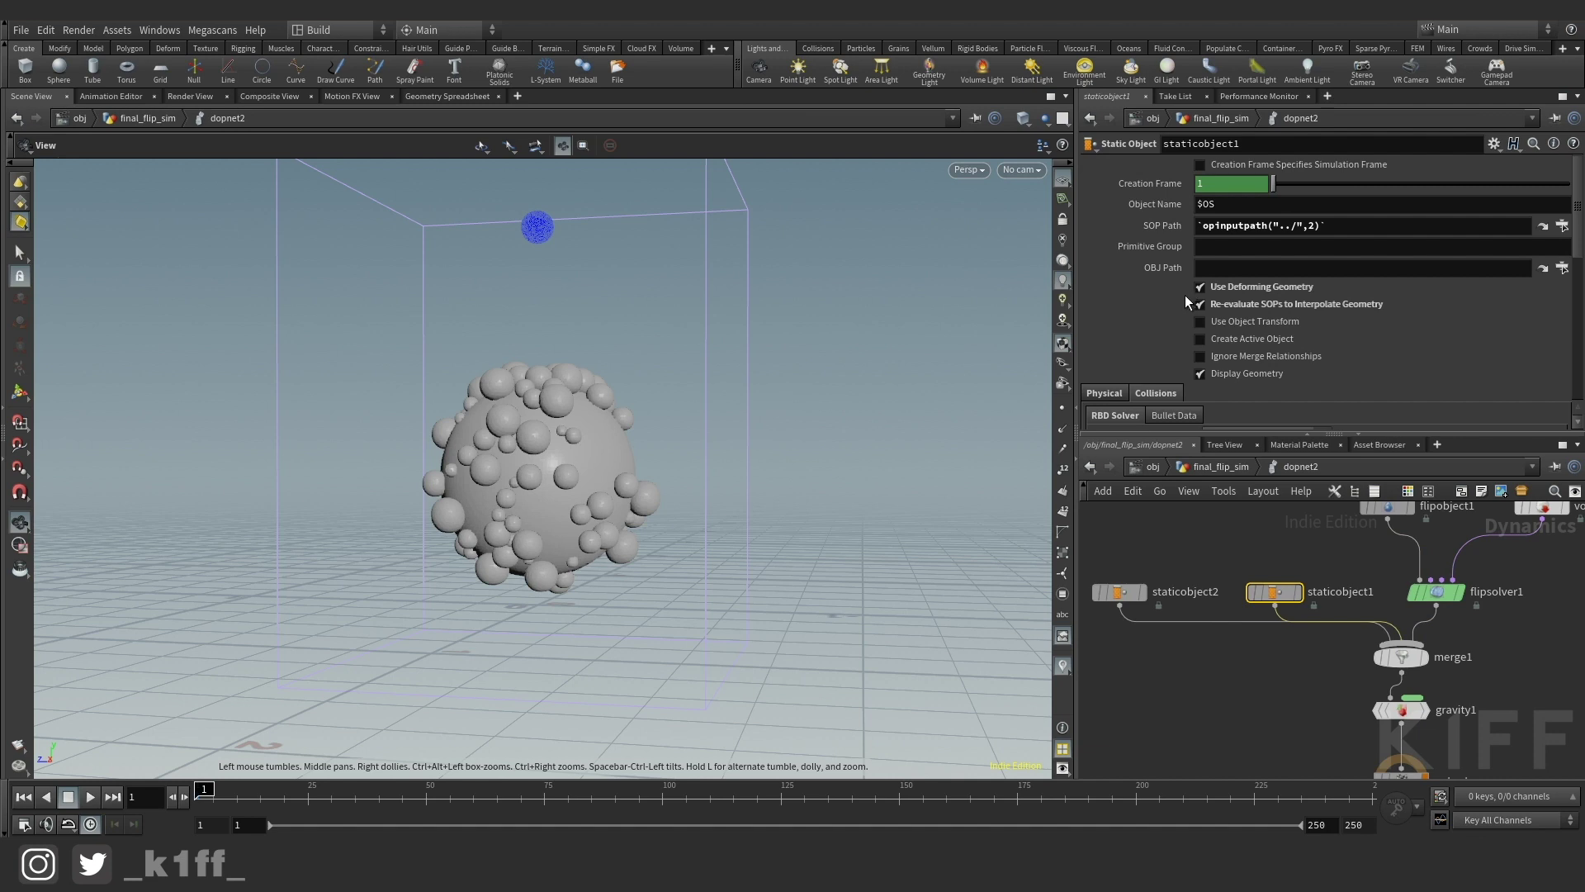
Step: Review the collision volume settings of staticobject1, including its Volume Sample mode and Proxy Volume expression
{"action": "scroll", "coordinate": [1182, 259], "scroll_direction": "down", "scroll_amount": 2}
{"action": "scroll", "coordinate": [1181, 280], "scroll_direction": "down", "scroll_amount": 3}
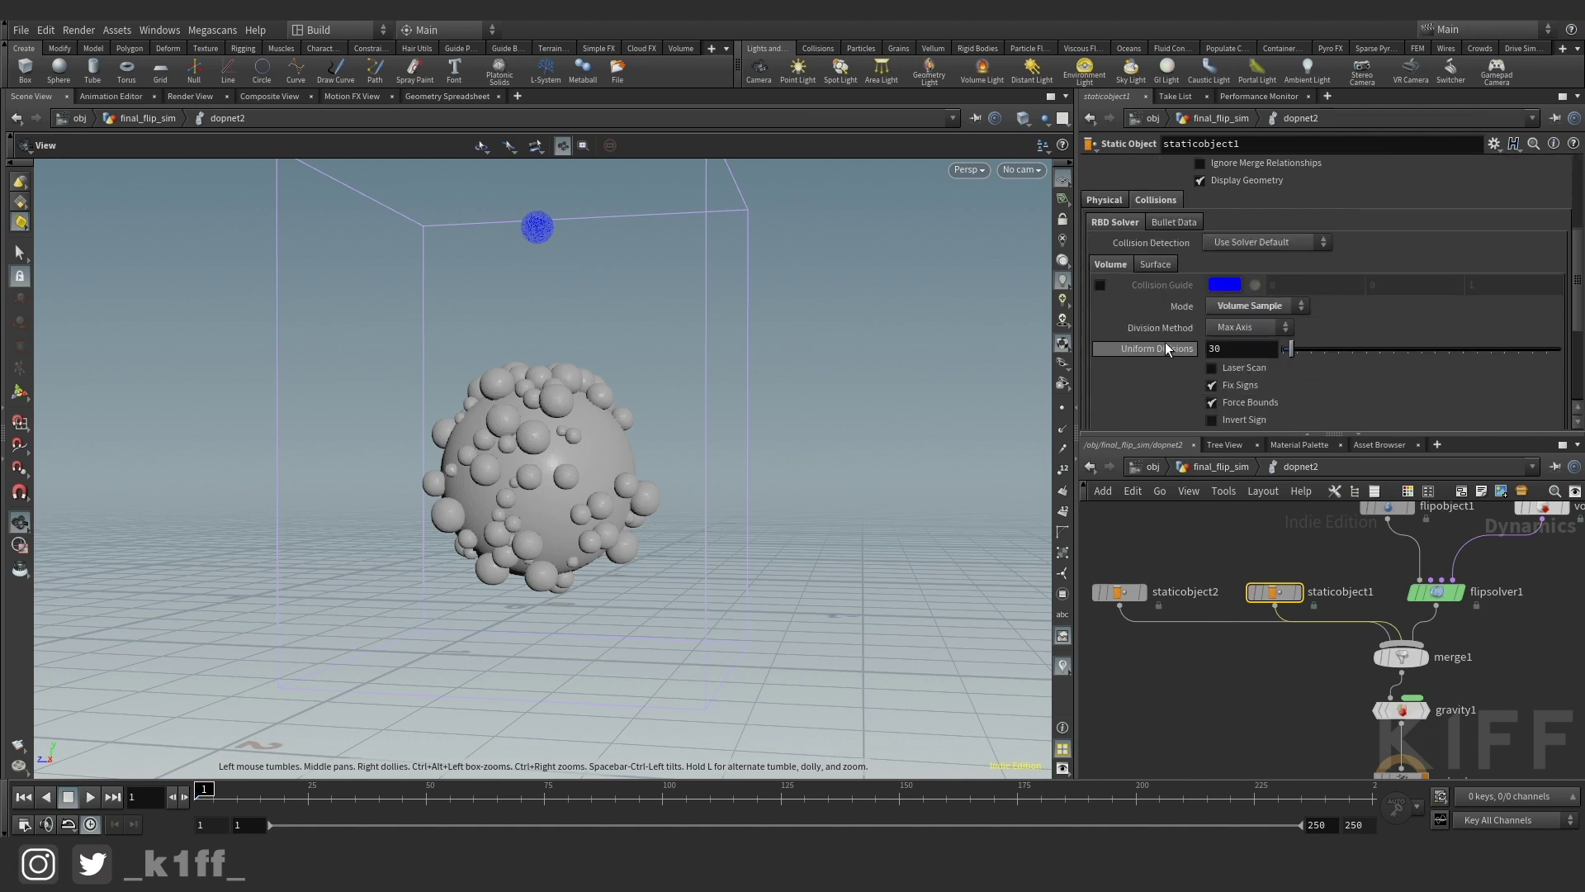
{"action": "scroll", "coordinate": [1171, 318], "scroll_direction": "down", "scroll_amount": 3}
{"action": "scroll", "coordinate": [1291, 377], "scroll_direction": "down", "scroll_amount": 2}
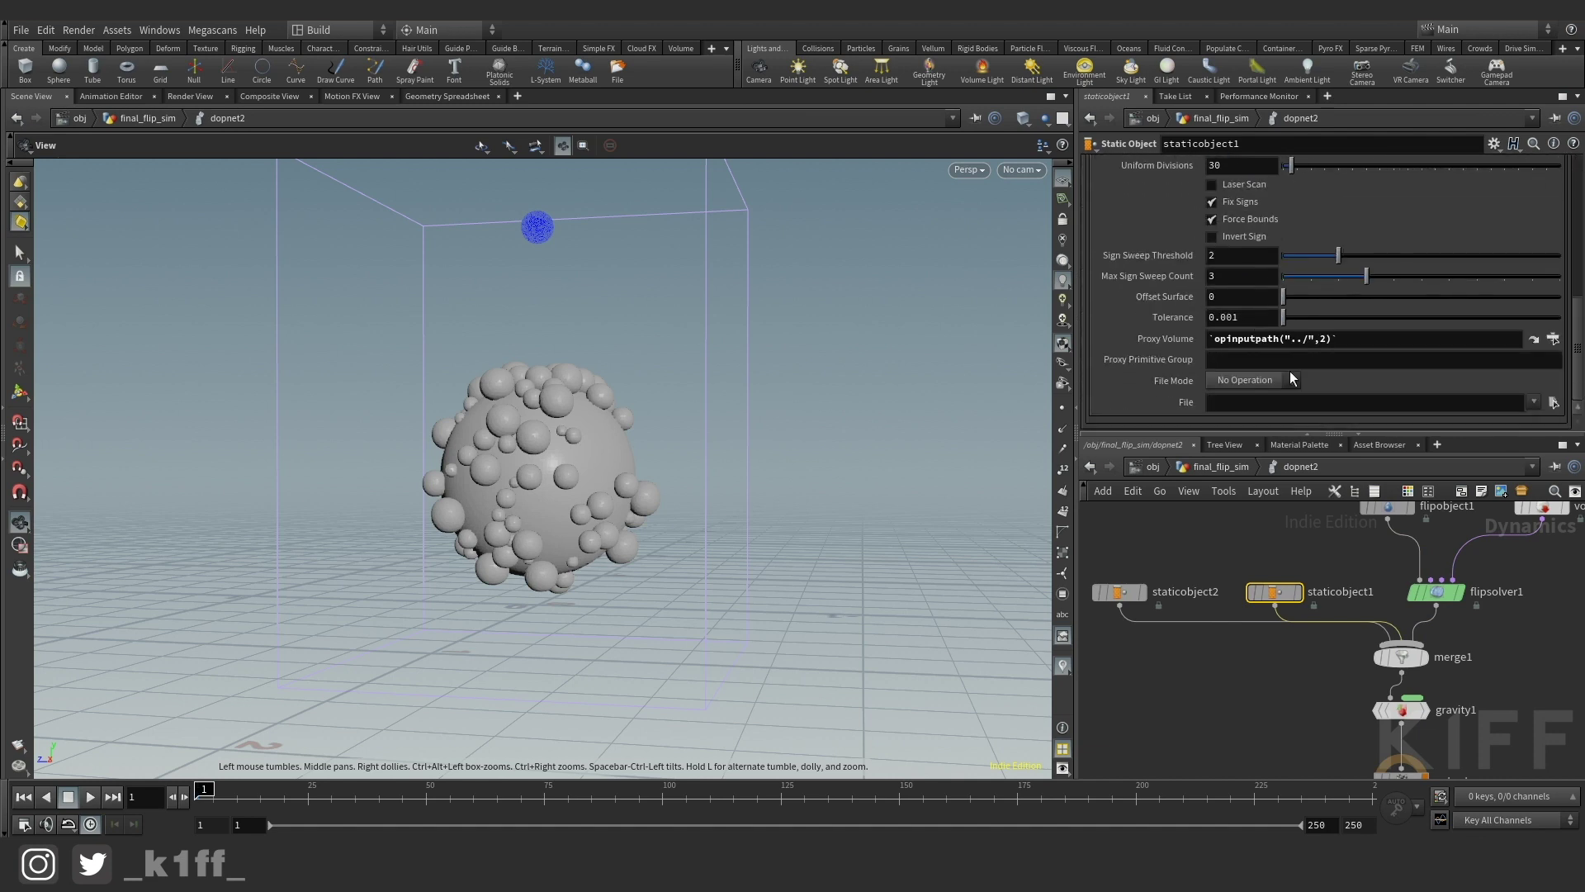
{"action": "left_click_drag", "start_coordinate": [1373, 343], "coordinate": [1126, 345]}
Step: Compare the deforming geometry and Proxy Volume settings of staticobject2 with those of staticobject1
{"action": "left_click", "coordinate": [1136, 591]}
{"action": "scroll", "coordinate": [1219, 235], "scroll_direction": "up", "scroll_amount": 5}
{"action": "scroll", "coordinate": [1239, 314], "scroll_direction": "down", "scroll_amount": 5}
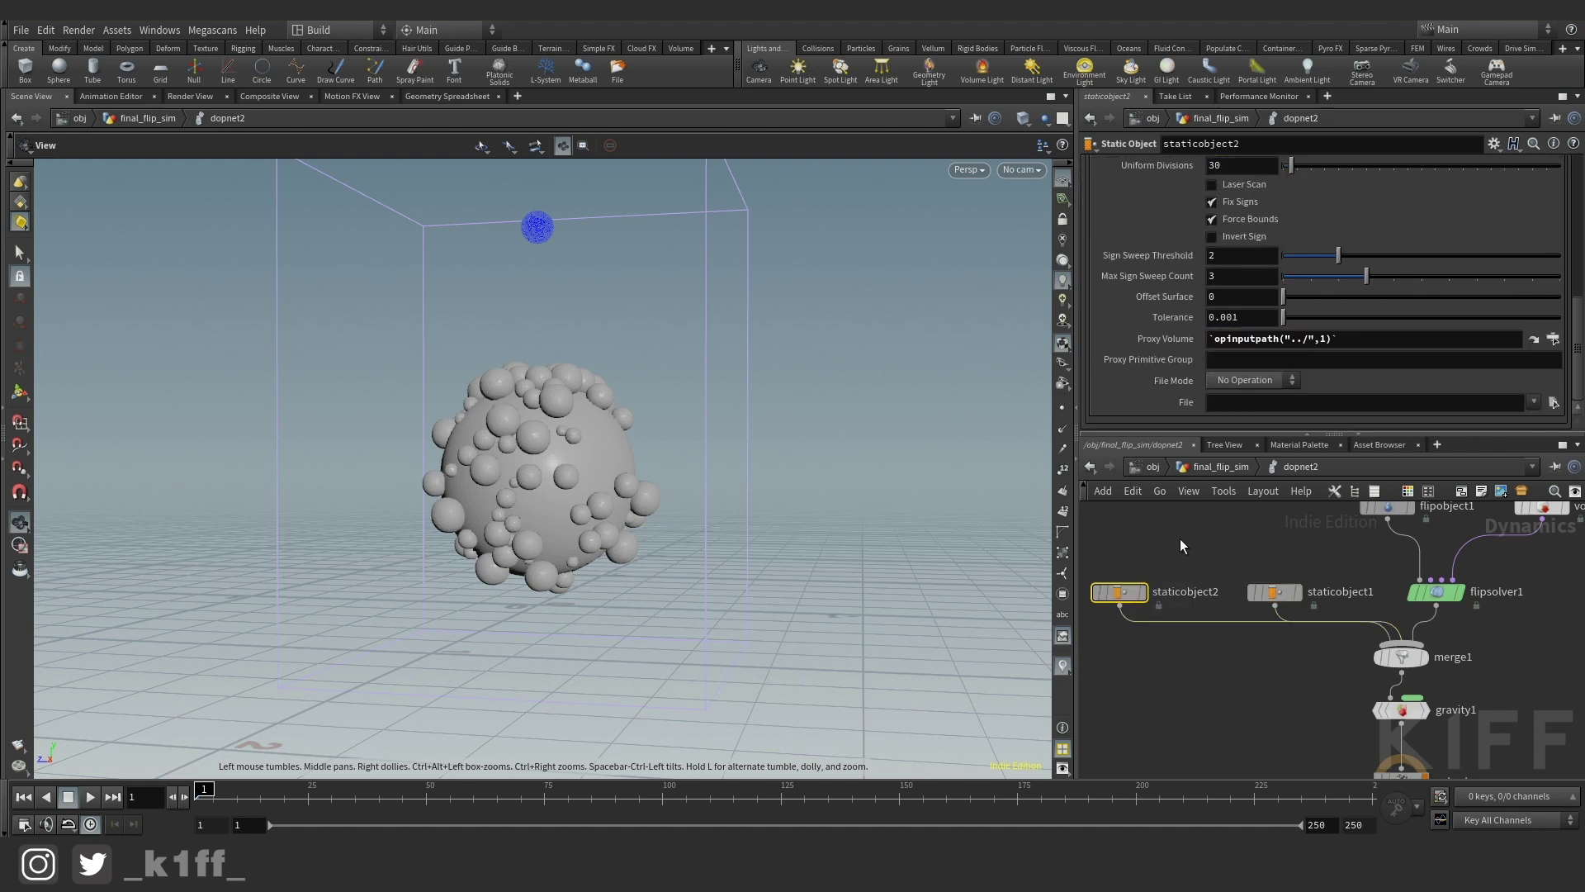
{"action": "scroll", "coordinate": [1207, 354], "scroll_direction": "up", "scroll_amount": 5}
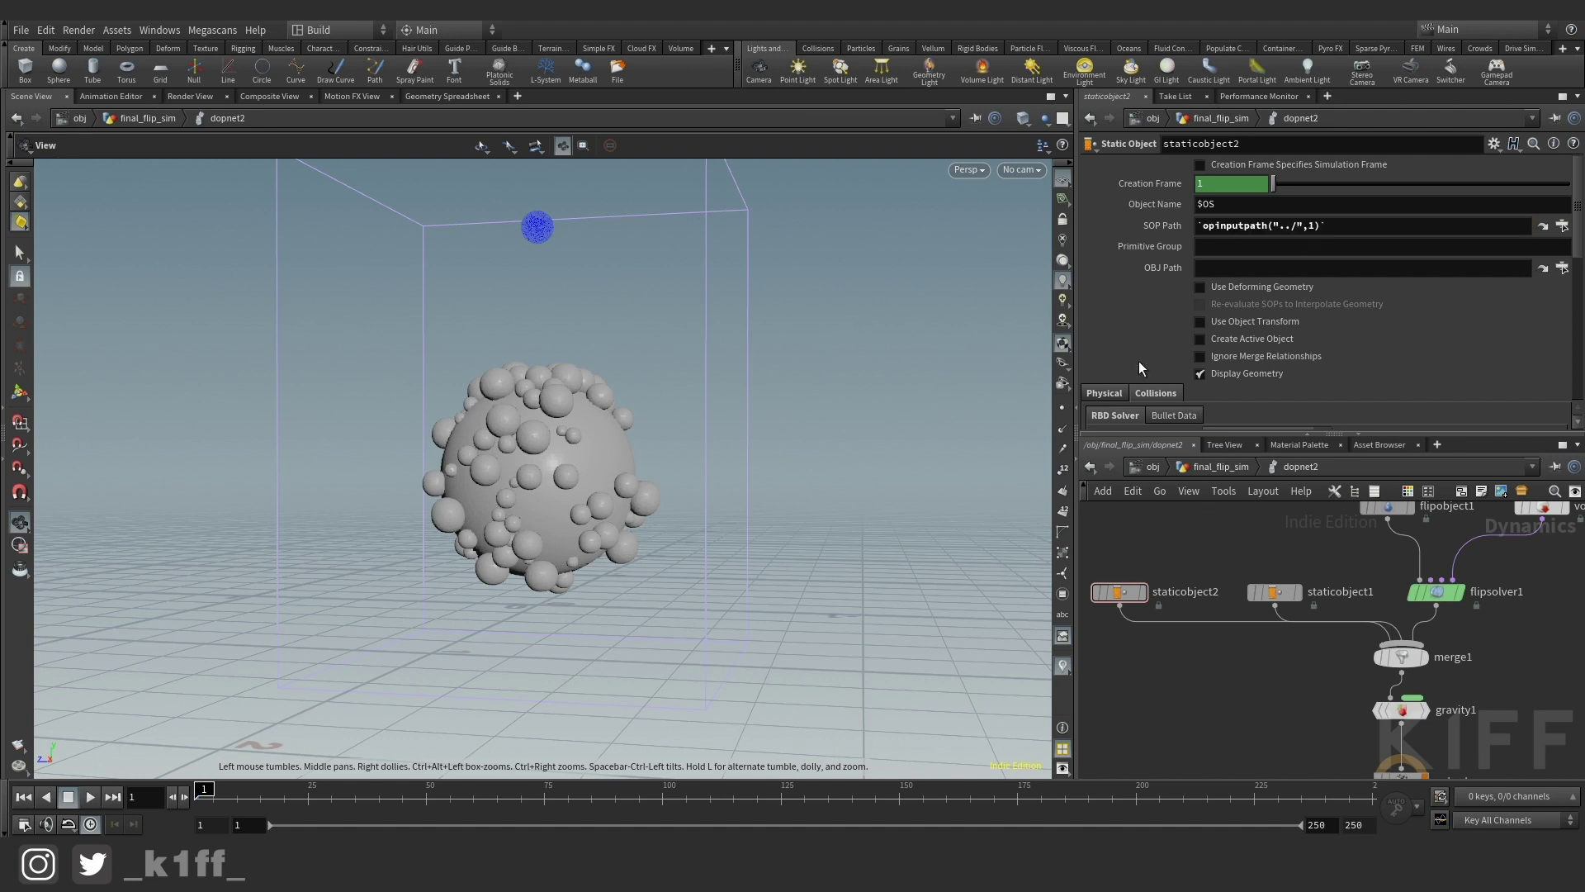
{"action": "left_click", "coordinate": [1274, 592]}
{"action": "left_click", "coordinate": [1127, 593]}
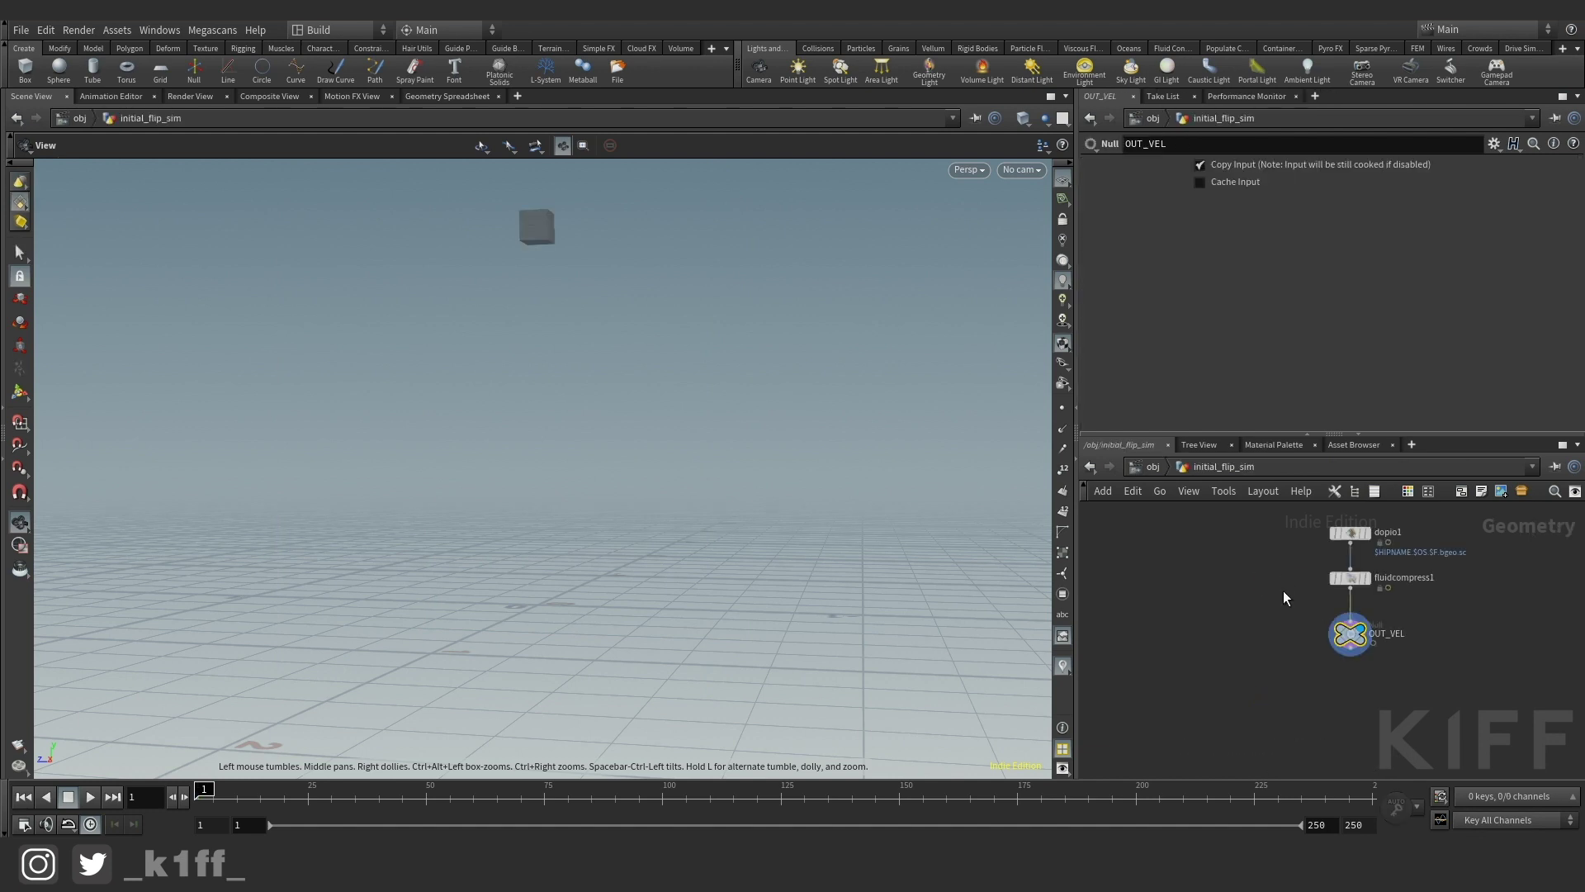
Step: Examine how the emitter and collisionsource1 branches feed the DOP network in initial_flip_sim
{"action": "scroll", "coordinate": [1254, 553], "scroll_direction": "down", "scroll_amount": 3}
{"action": "middle_click_drag", "start_coordinate": [1256, 552], "coordinate": [1222, 721]}
{"action": "scroll", "coordinate": [1271, 641], "scroll_direction": "up", "scroll_amount": 5}
{"action": "middle_click_drag", "start_coordinate": [1140, 615], "coordinate": [1271, 662]}
{"action": "scroll", "coordinate": [1311, 673], "scroll_direction": "down", "scroll_amount": 2}
{"action": "middle_click_drag", "start_coordinate": [1361, 719], "coordinate": [1241, 712]}
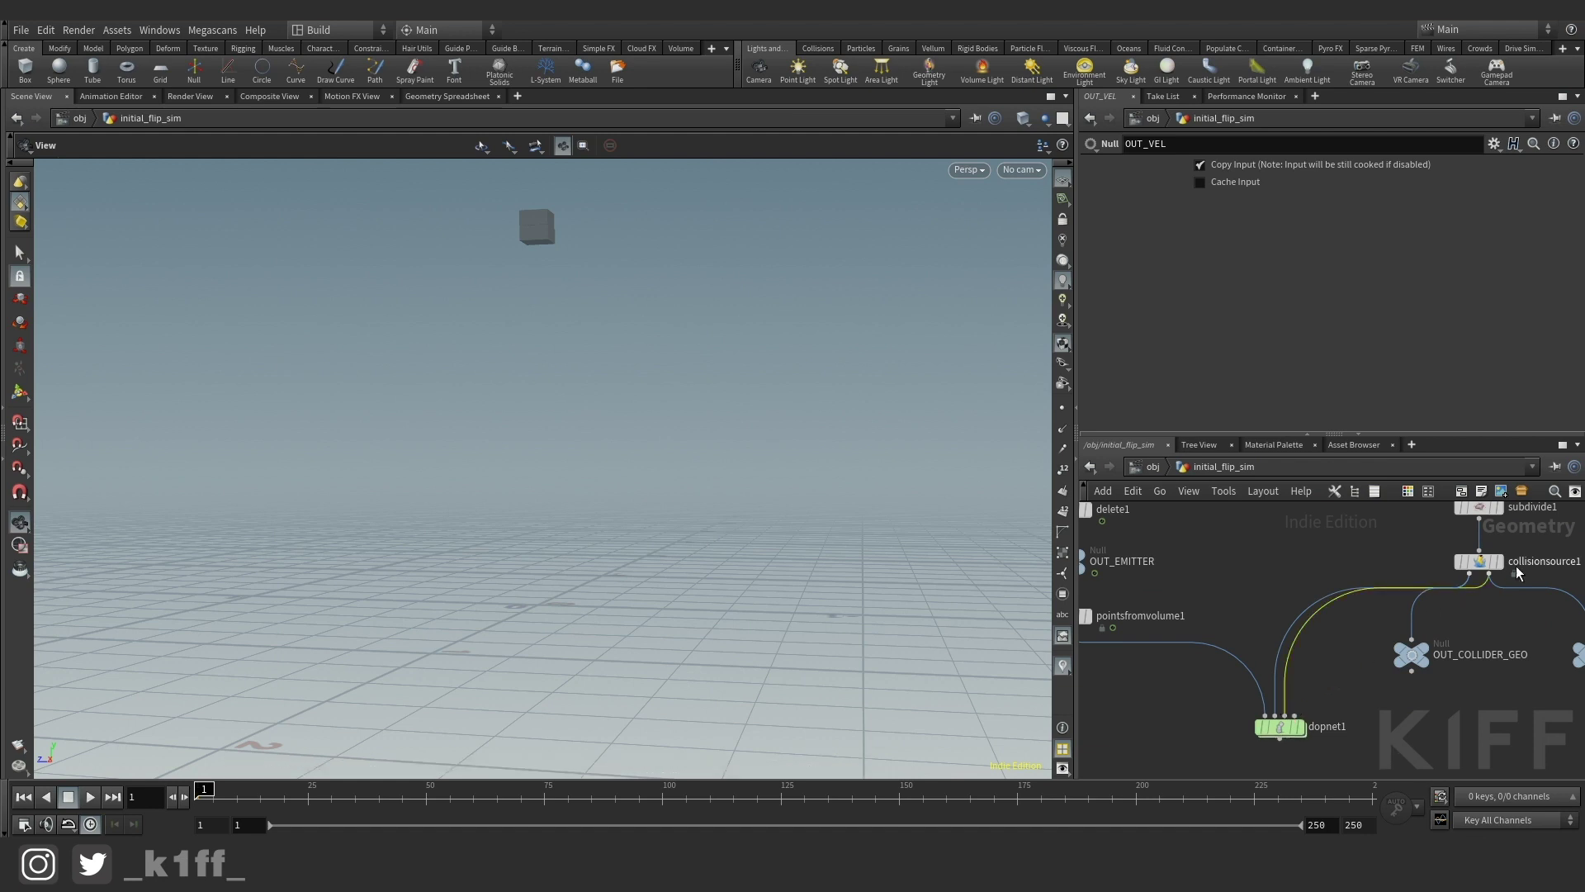
Step: Enter dopnet2 inside final_flip_sim and review the SOP Path and collision volume settings of staticobject2
{"action": "left_click", "coordinate": [1154, 466]}
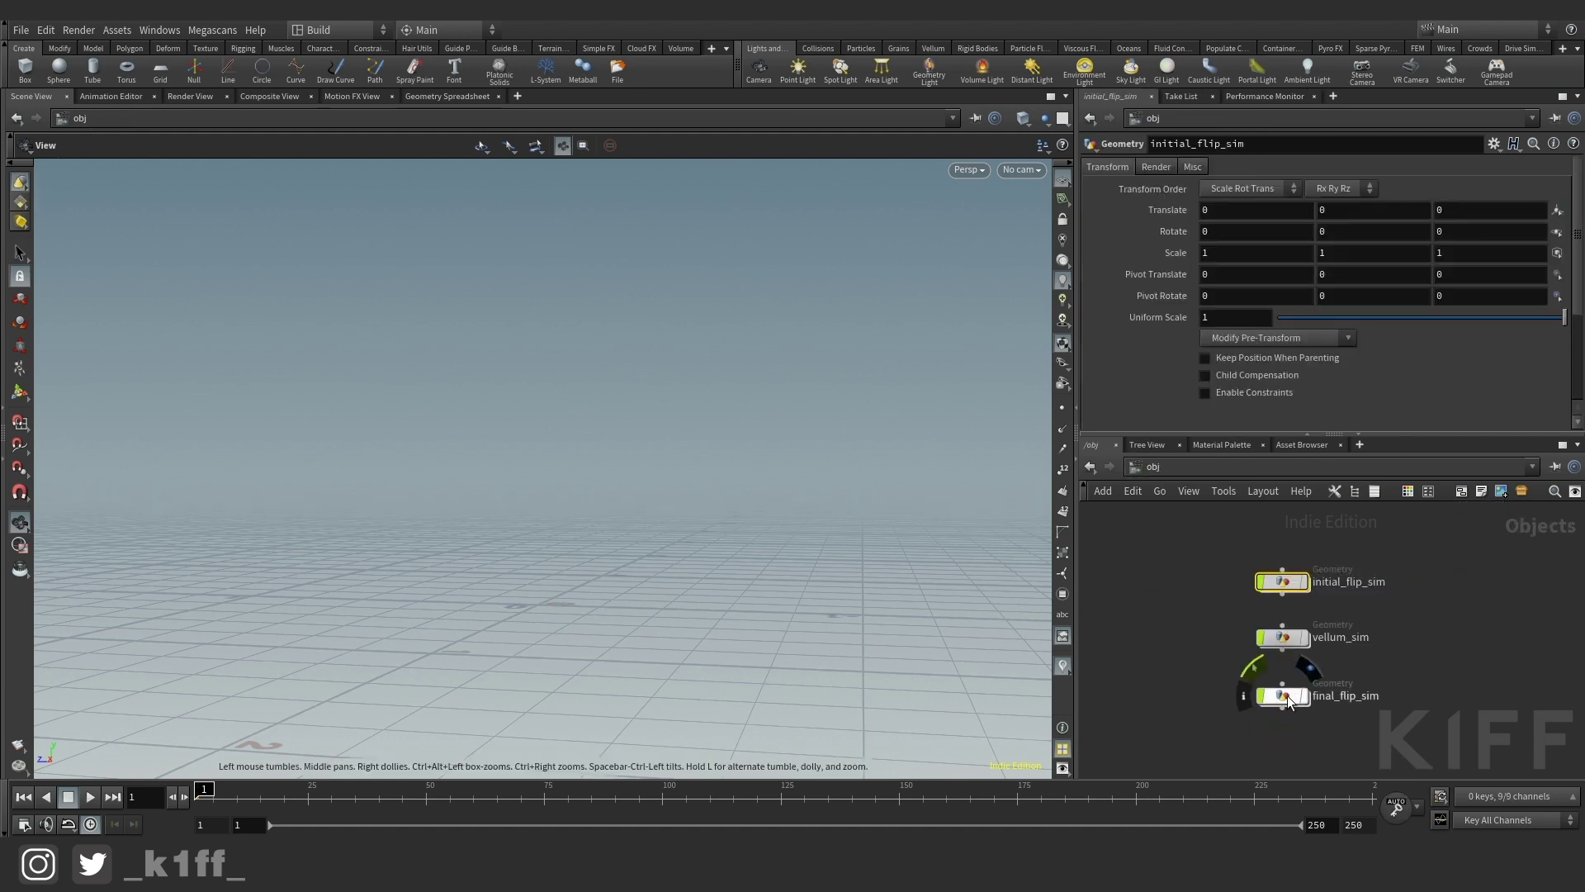
{"action": "double_click", "coordinate": [1284, 696]}
{"action": "double_click", "coordinate": [1292, 588]}
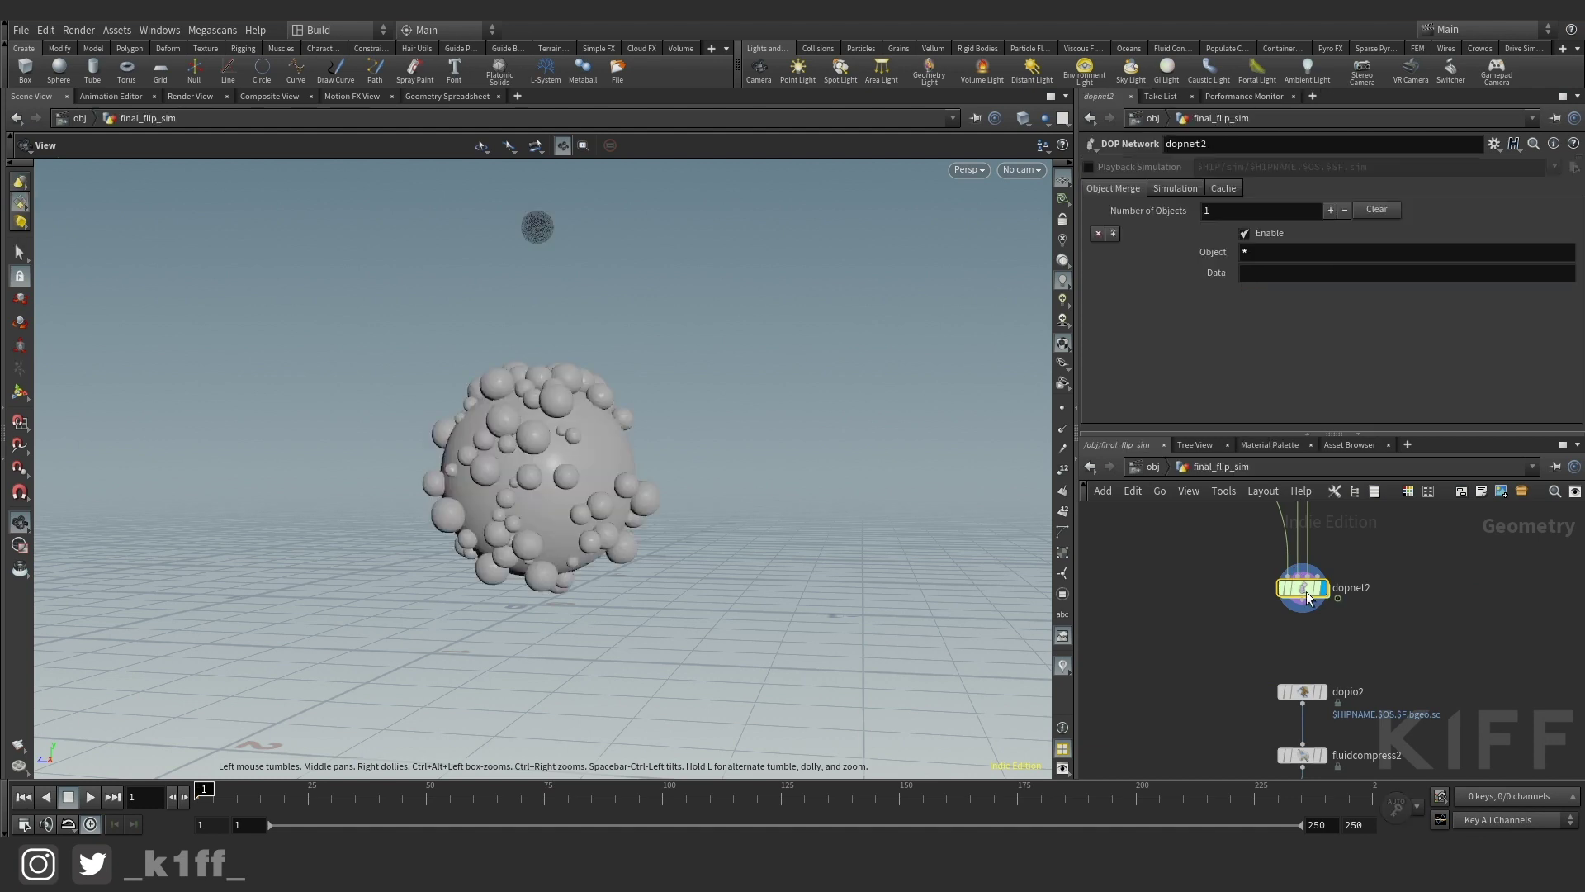
{"action": "left_click_drag", "start_coordinate": [1250, 547], "coordinate": [1252, 657]}
{"action": "left_click", "coordinate": [1120, 592]}
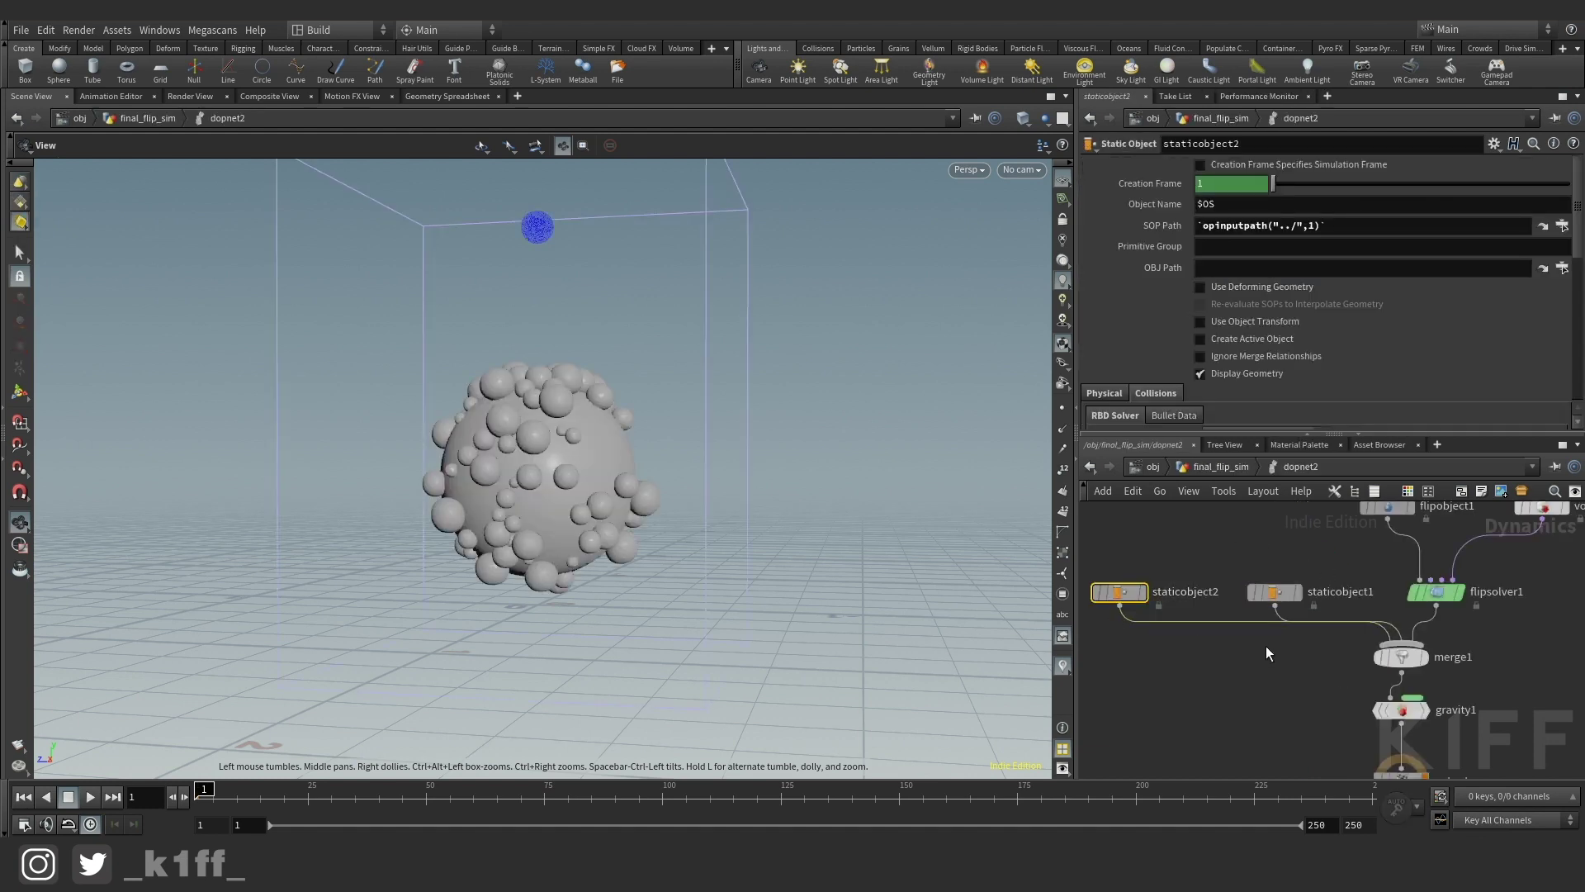
{"action": "scroll", "coordinate": [1265, 369], "scroll_direction": "down", "scroll_amount": 3}
{"action": "scroll", "coordinate": [1238, 379], "scroll_direction": "down", "scroll_amount": 1}
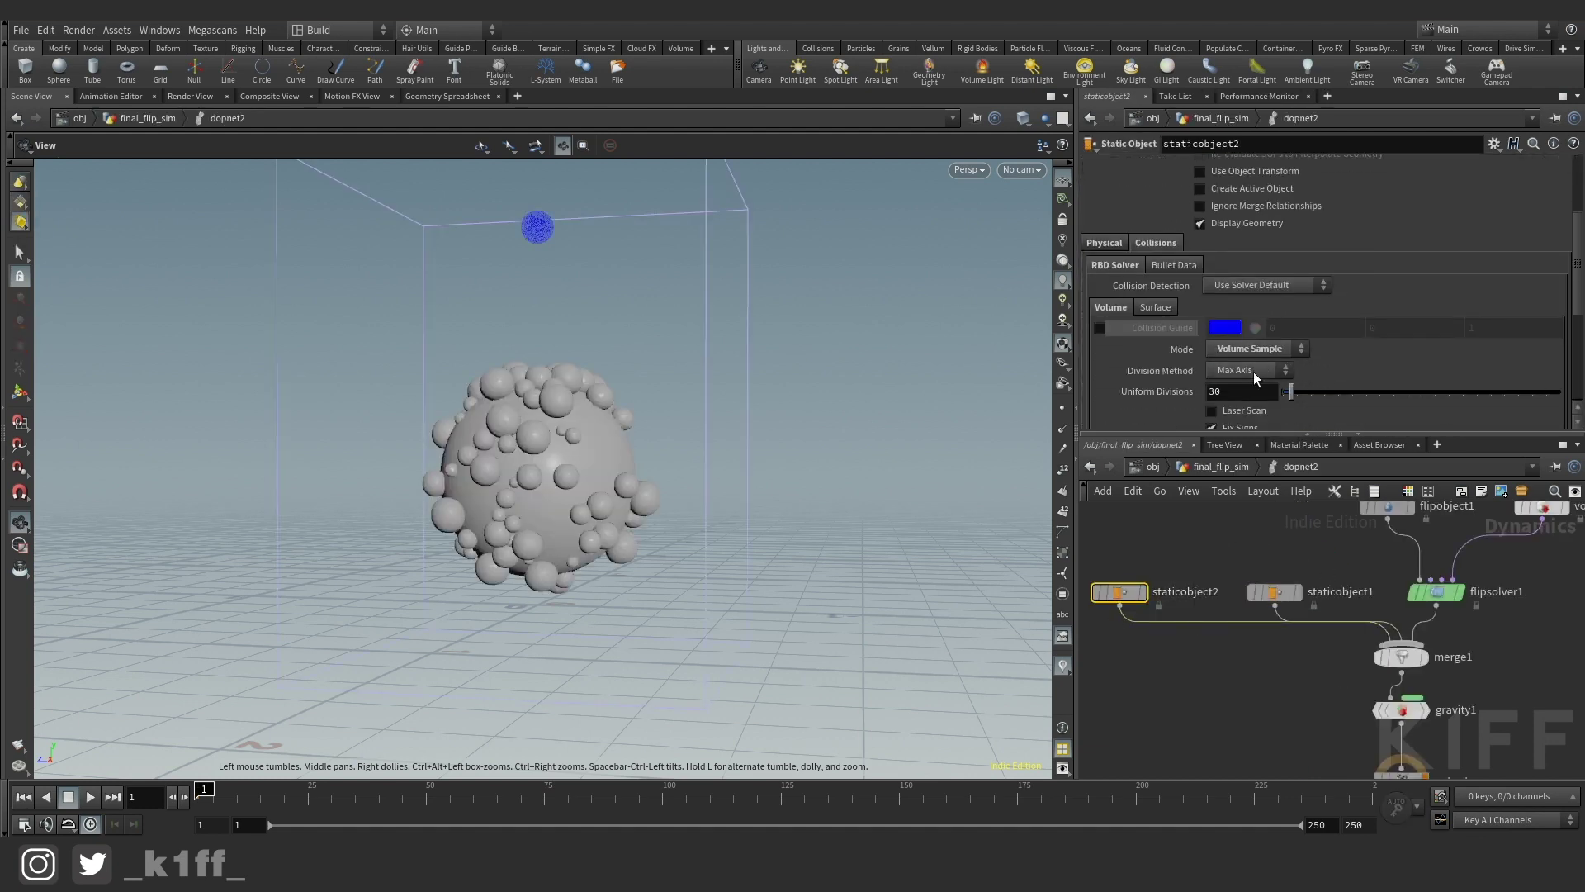
{"action": "scroll", "coordinate": [1266, 675], "scroll_direction": "down", "scroll_amount": 3}
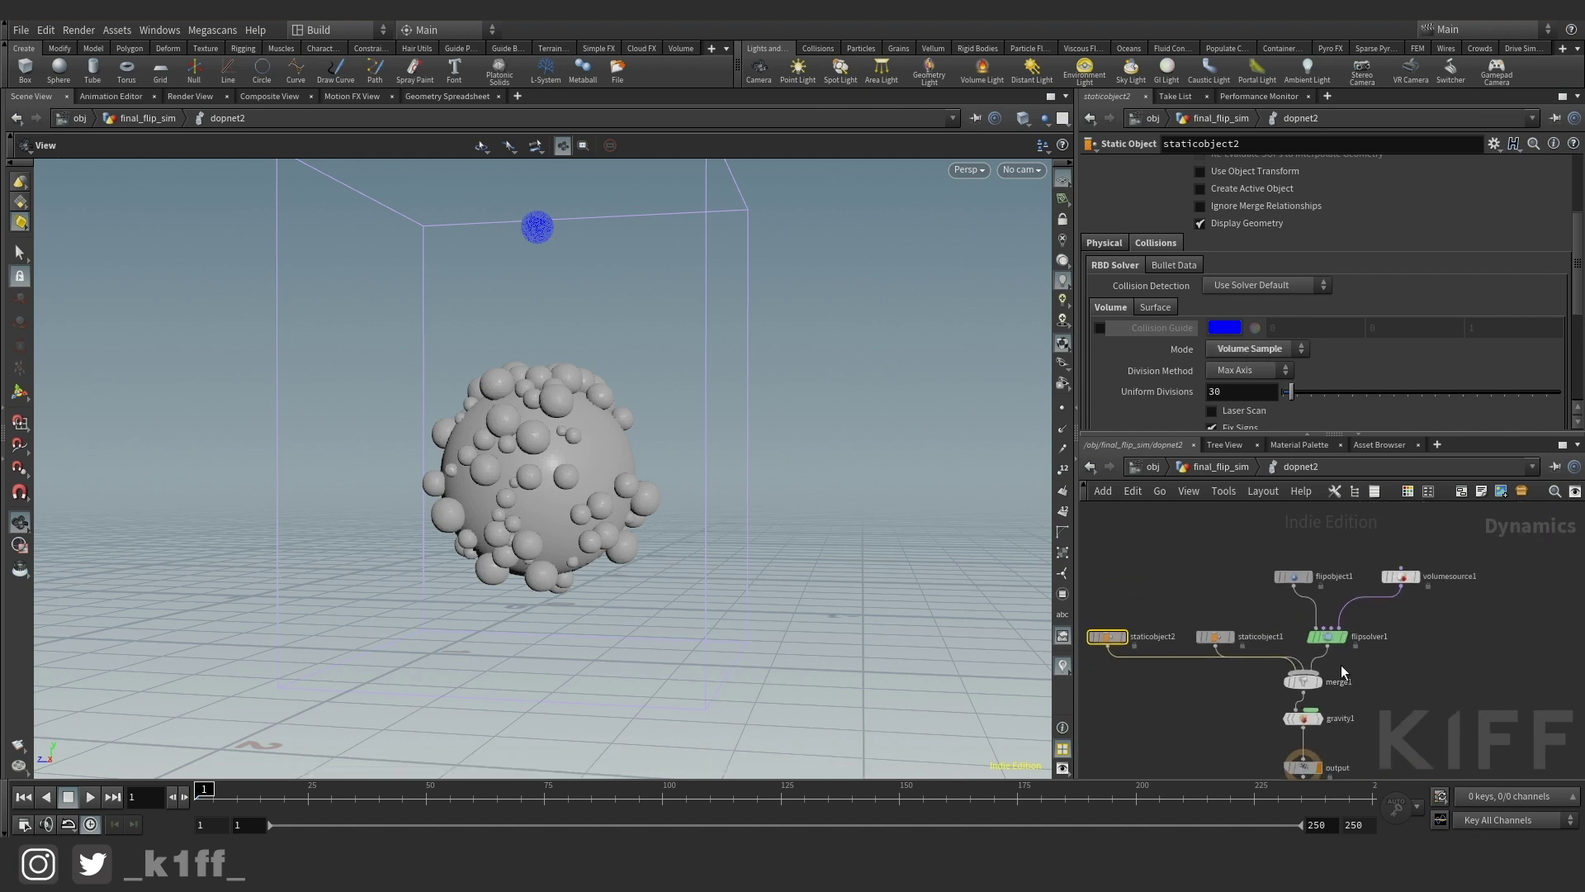
Step: Review the initial data of flipobject1 and the force settings of gravity1
{"action": "left_click", "coordinate": [1295, 577]}
{"action": "left_click", "coordinate": [1107, 309]}
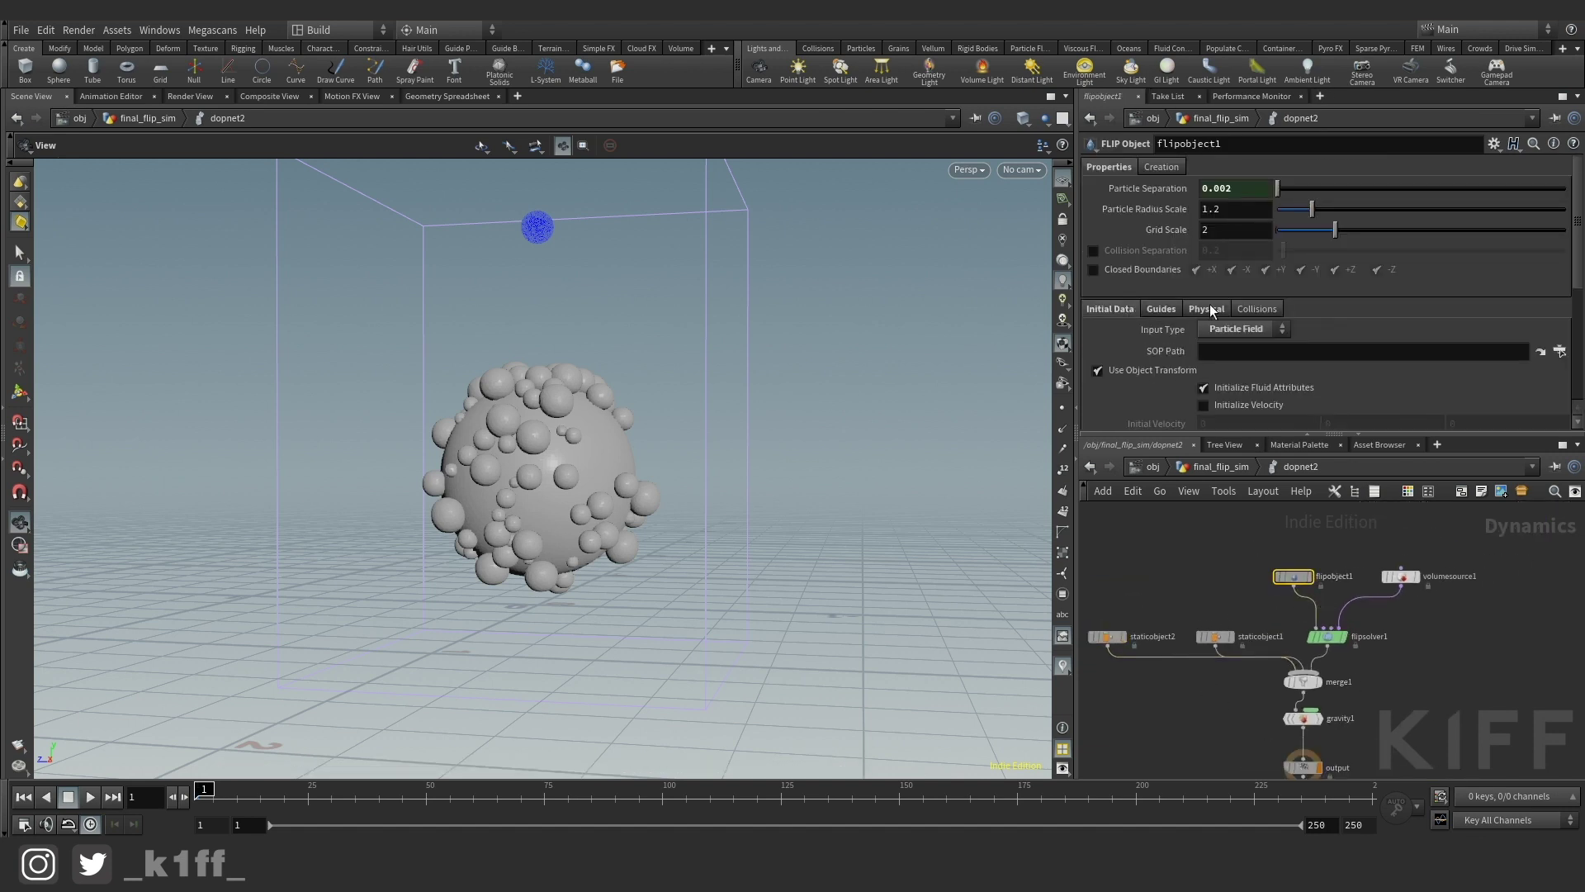
{"action": "middle_click_drag", "start_coordinate": [1321, 729], "coordinate": [1324, 688]}
{"action": "left_click", "coordinate": [1304, 678]}
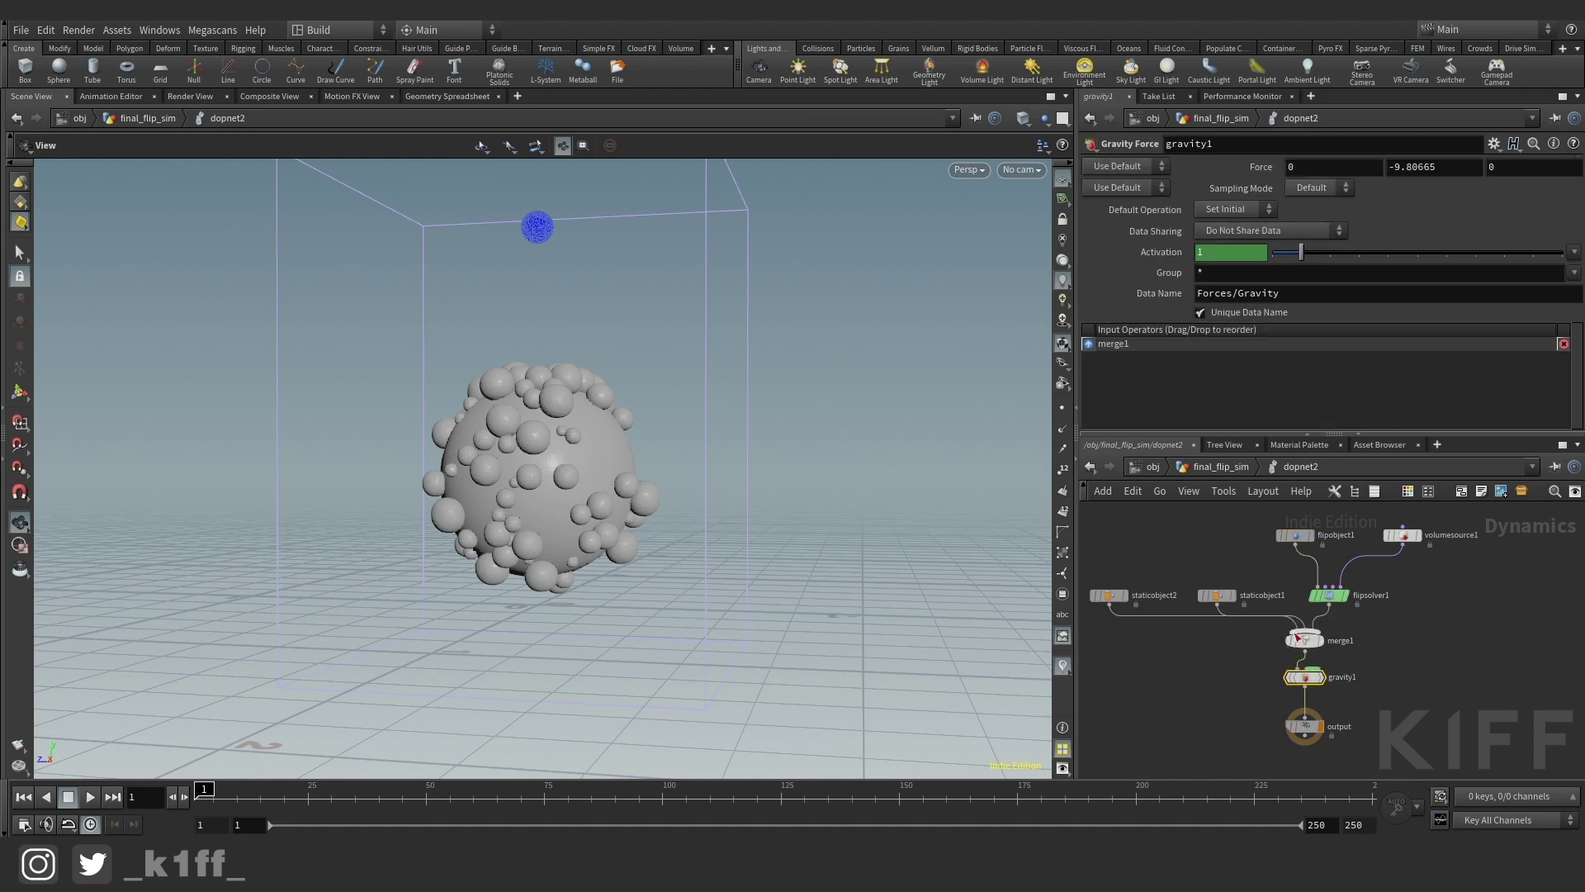
{"action": "middle_click_drag", "start_coordinate": [1256, 547], "coordinate": [1235, 583]}
Step: Select flipobject1 and examine its Particle Separation setting
{"action": "left_click", "coordinate": [1274, 570]}
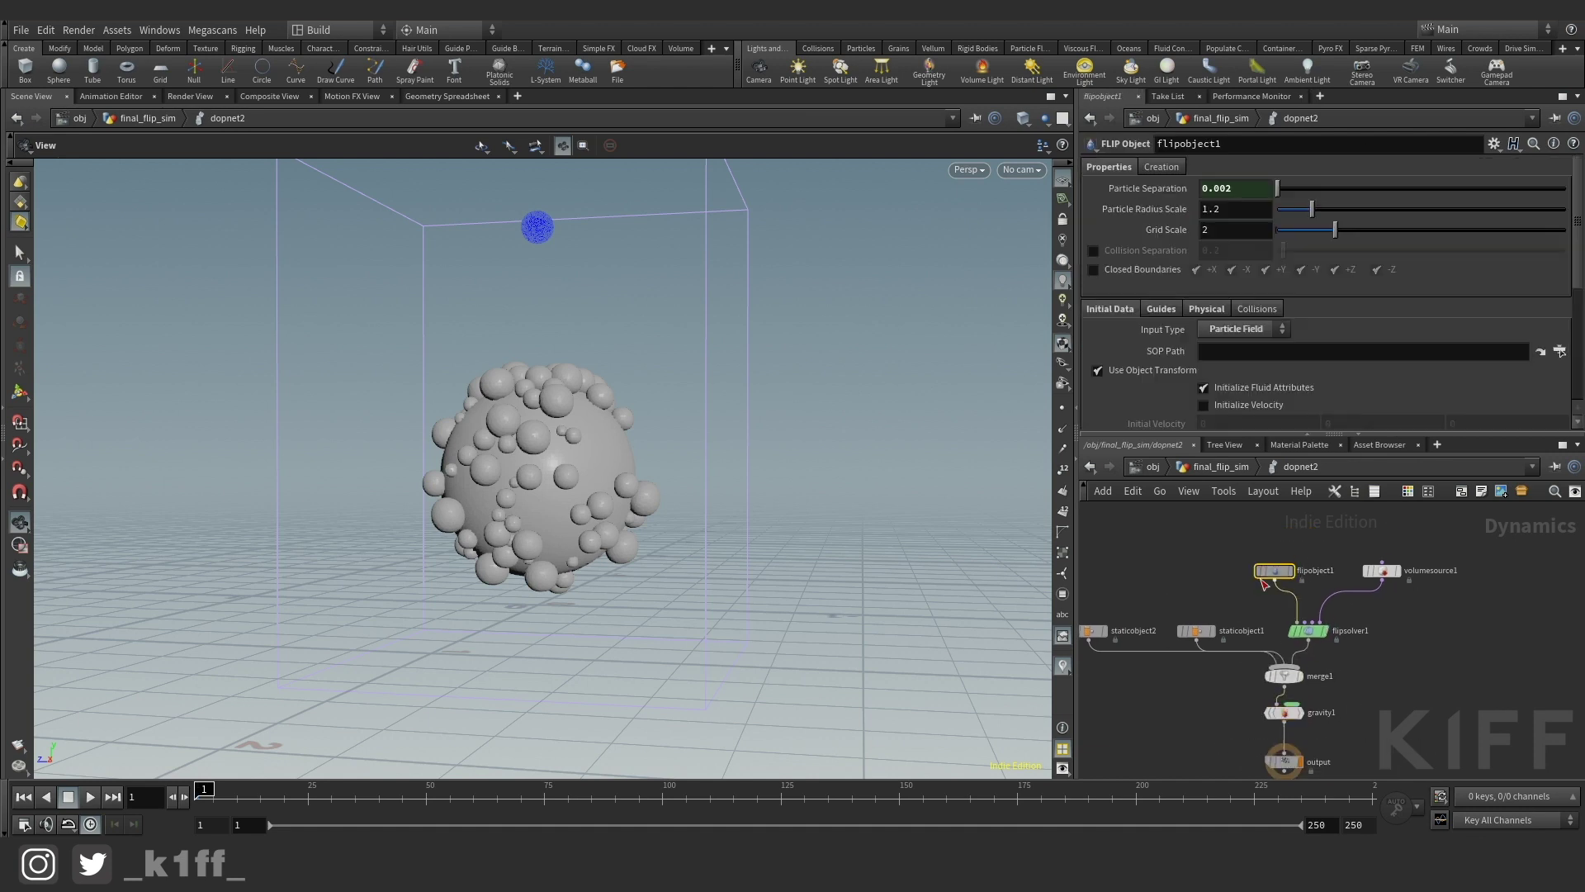
{"action": "left_click", "coordinate": [1157, 192]}
{"action": "left_click", "coordinate": [1157, 191]}
{"action": "left_click", "coordinate": [1166, 183]}
{"action": "left_click", "coordinate": [1160, 188]}
{"action": "scroll", "coordinate": [1172, 335], "scroll_direction": "down", "scroll_amount": 1}
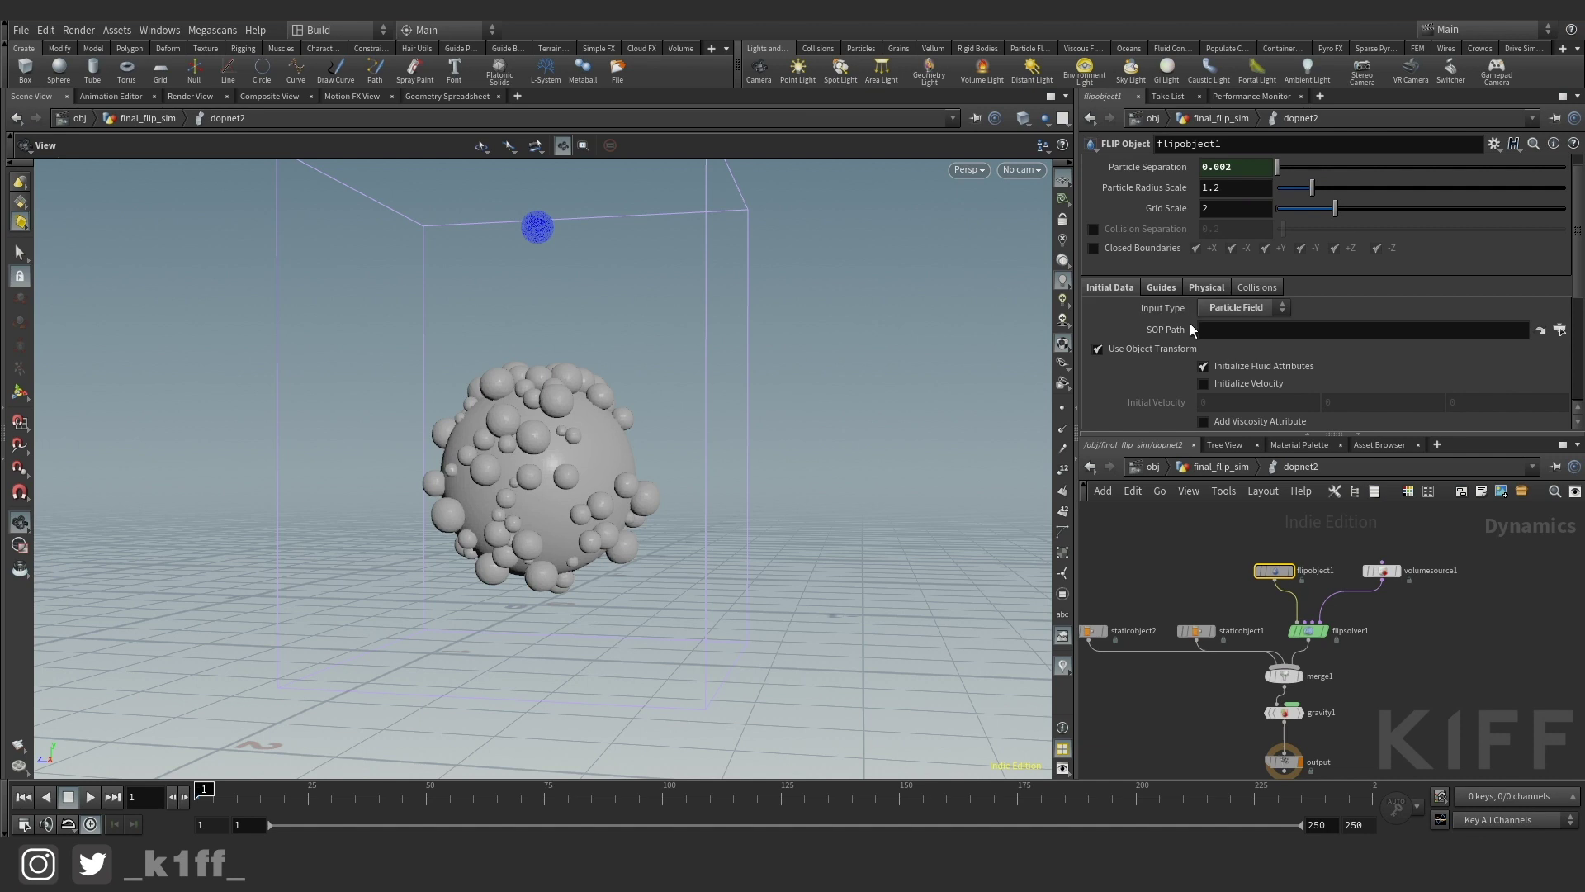
Step: Go through the guide settings of flipobject1 and compare its physical Density and Viscosity with its initial data
{"action": "left_click", "coordinate": [1170, 288]}
{"action": "left_click", "coordinate": [1148, 307]}
{"action": "left_click", "coordinate": [1114, 307]}
{"action": "left_click", "coordinate": [1205, 287]}
{"action": "scroll", "coordinate": [1197, 314], "scroll_direction": "down", "scroll_amount": 3}
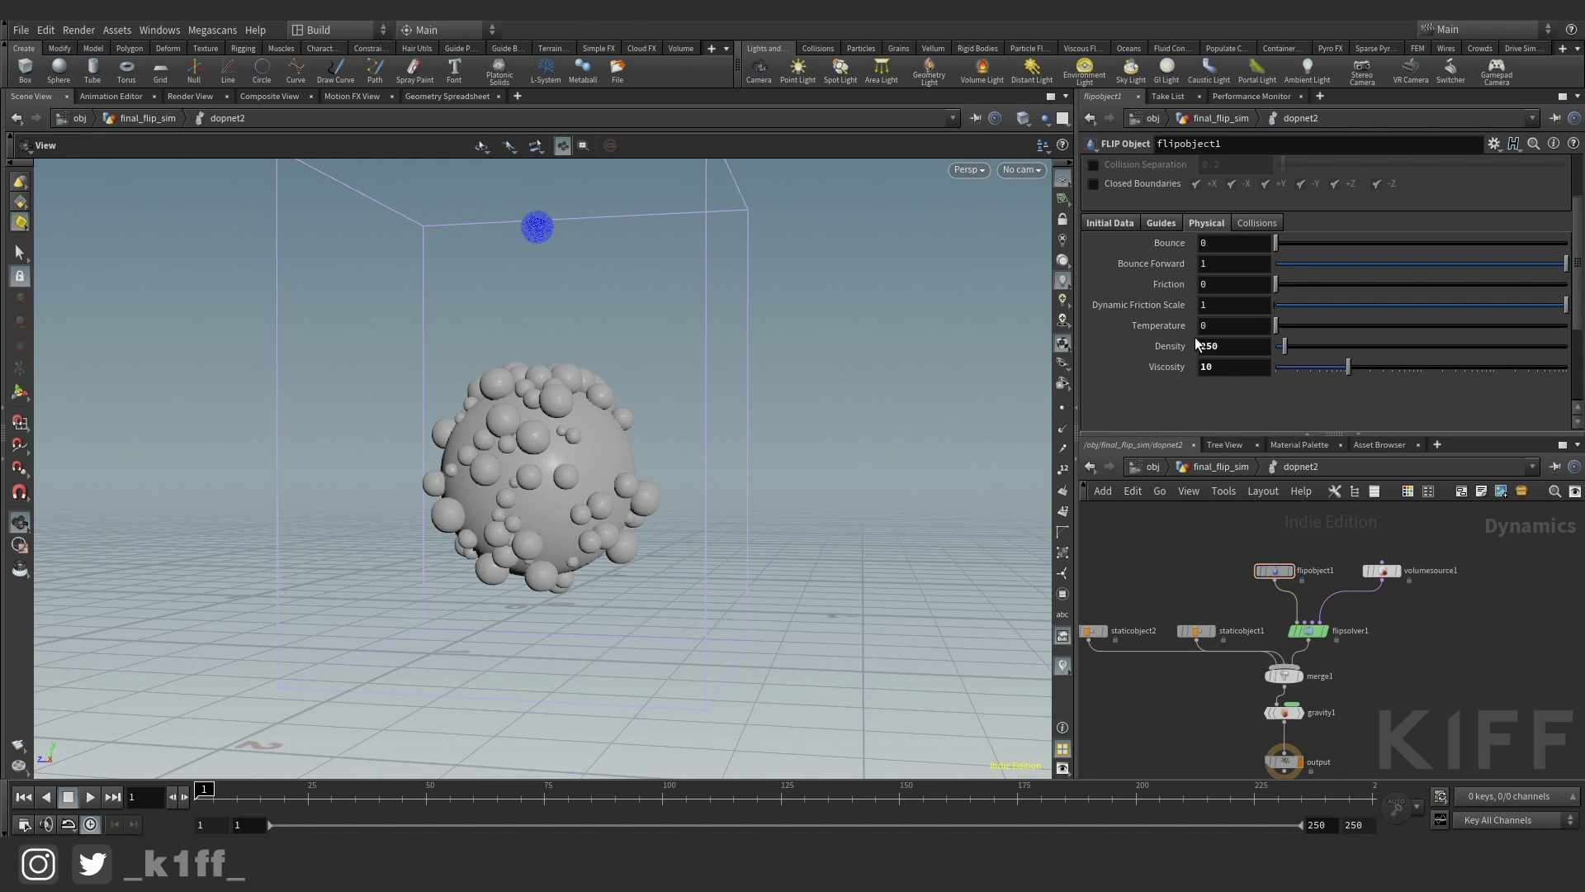
{"action": "left_click", "coordinate": [1121, 230]}
{"action": "scroll", "coordinate": [1156, 273], "scroll_direction": "up", "scroll_amount": 2}
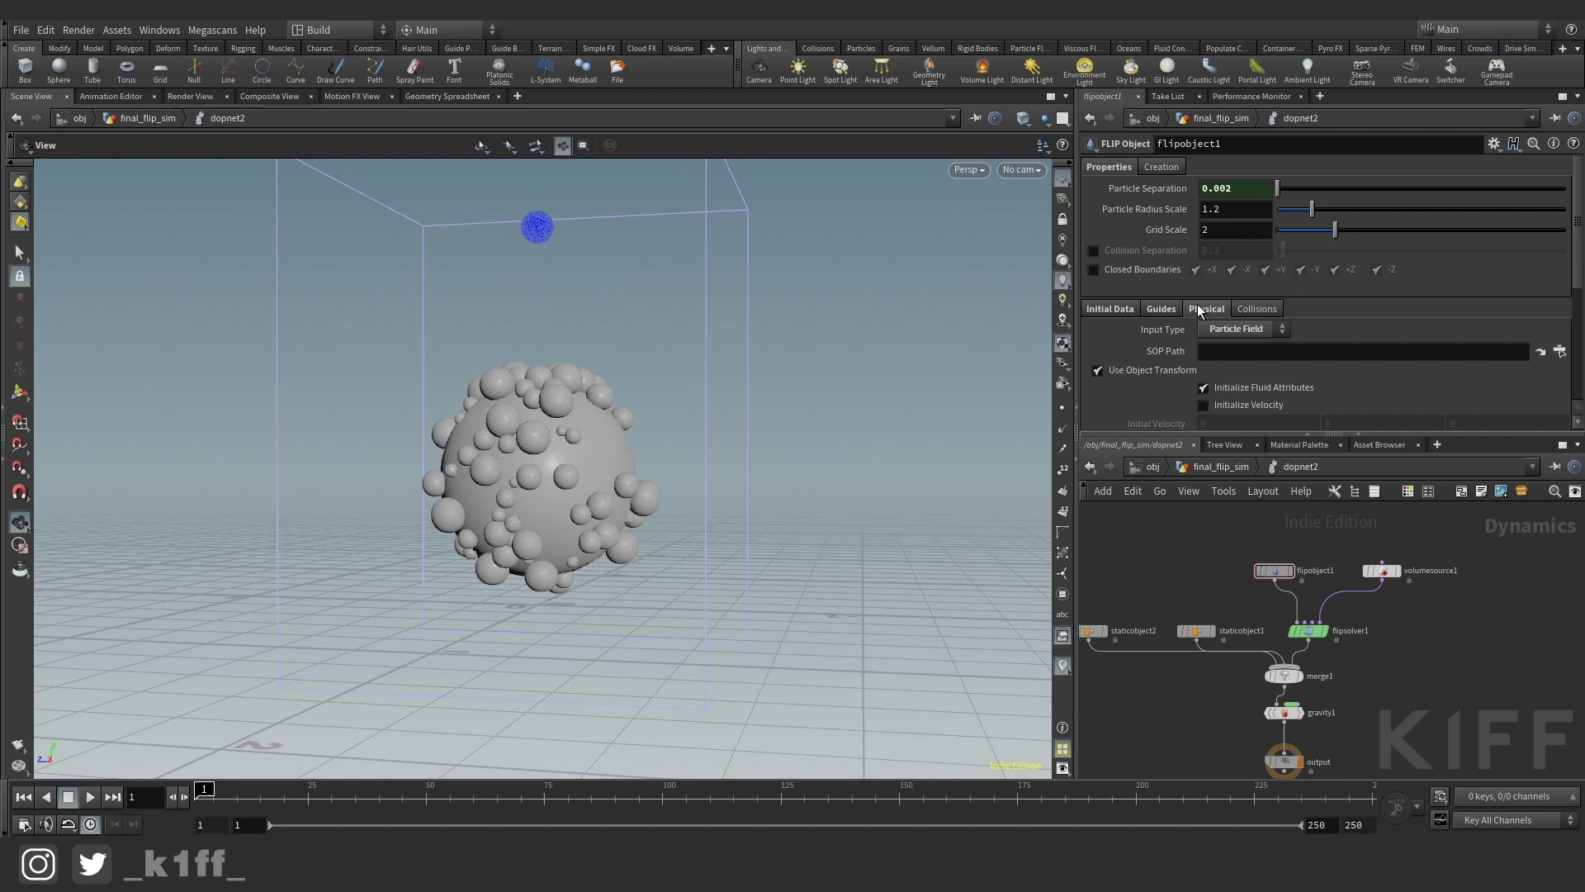
{"action": "left_click", "coordinate": [1197, 308]}
{"action": "scroll", "coordinate": [1193, 355], "scroll_direction": "down", "scroll_amount": 3}
{"action": "left_click", "coordinate": [1133, 244]}
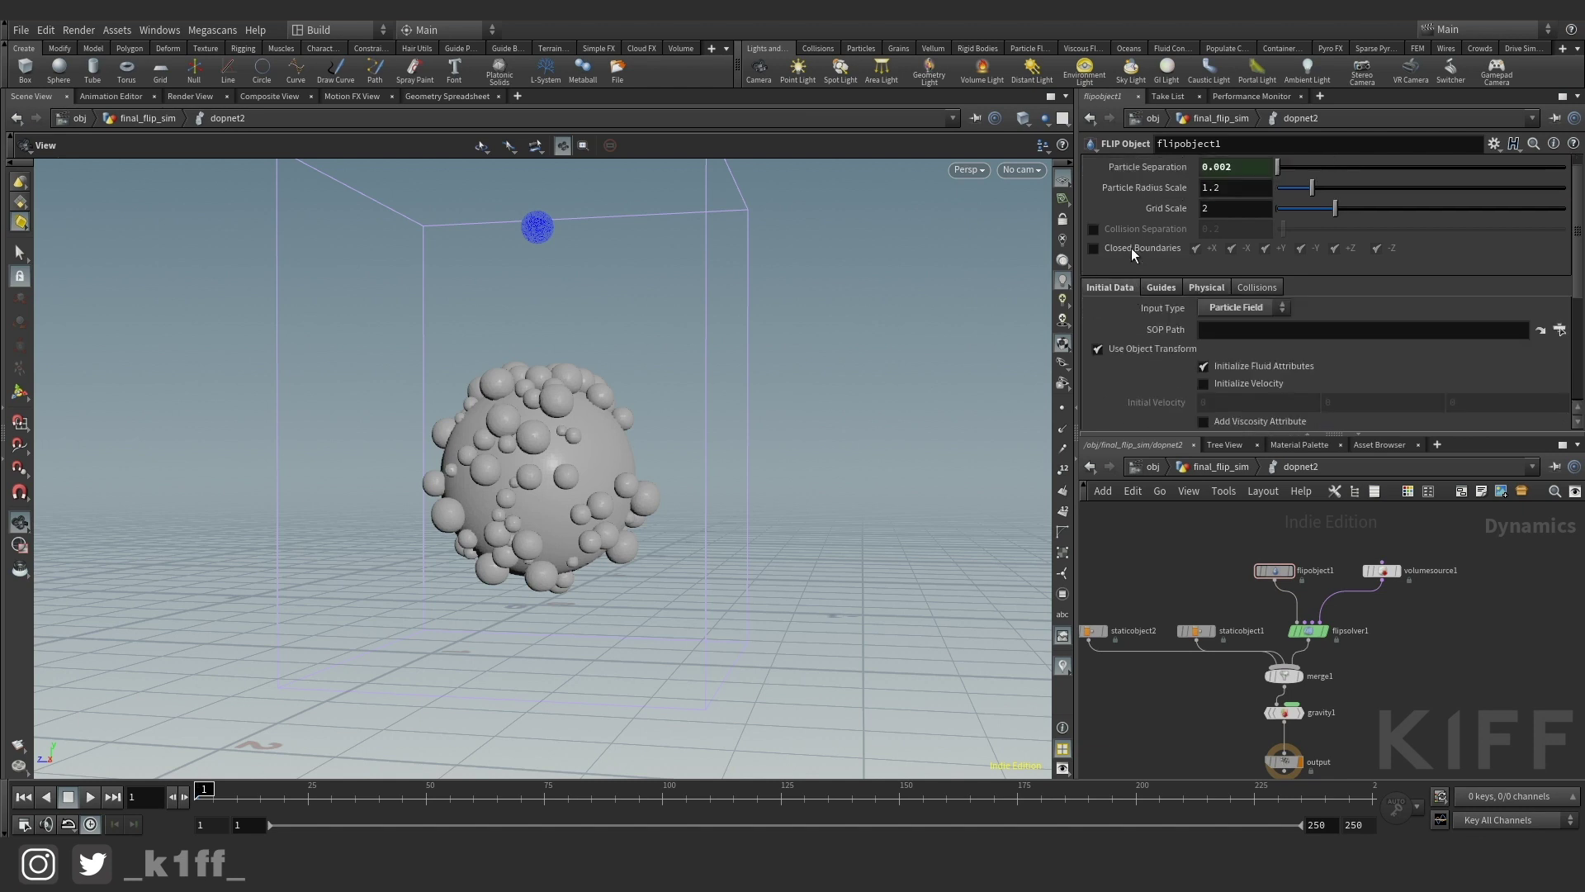
Step: Review the Source FLIP initialization and volume operations of volumesource1
{"action": "left_click", "coordinate": [1381, 569]}
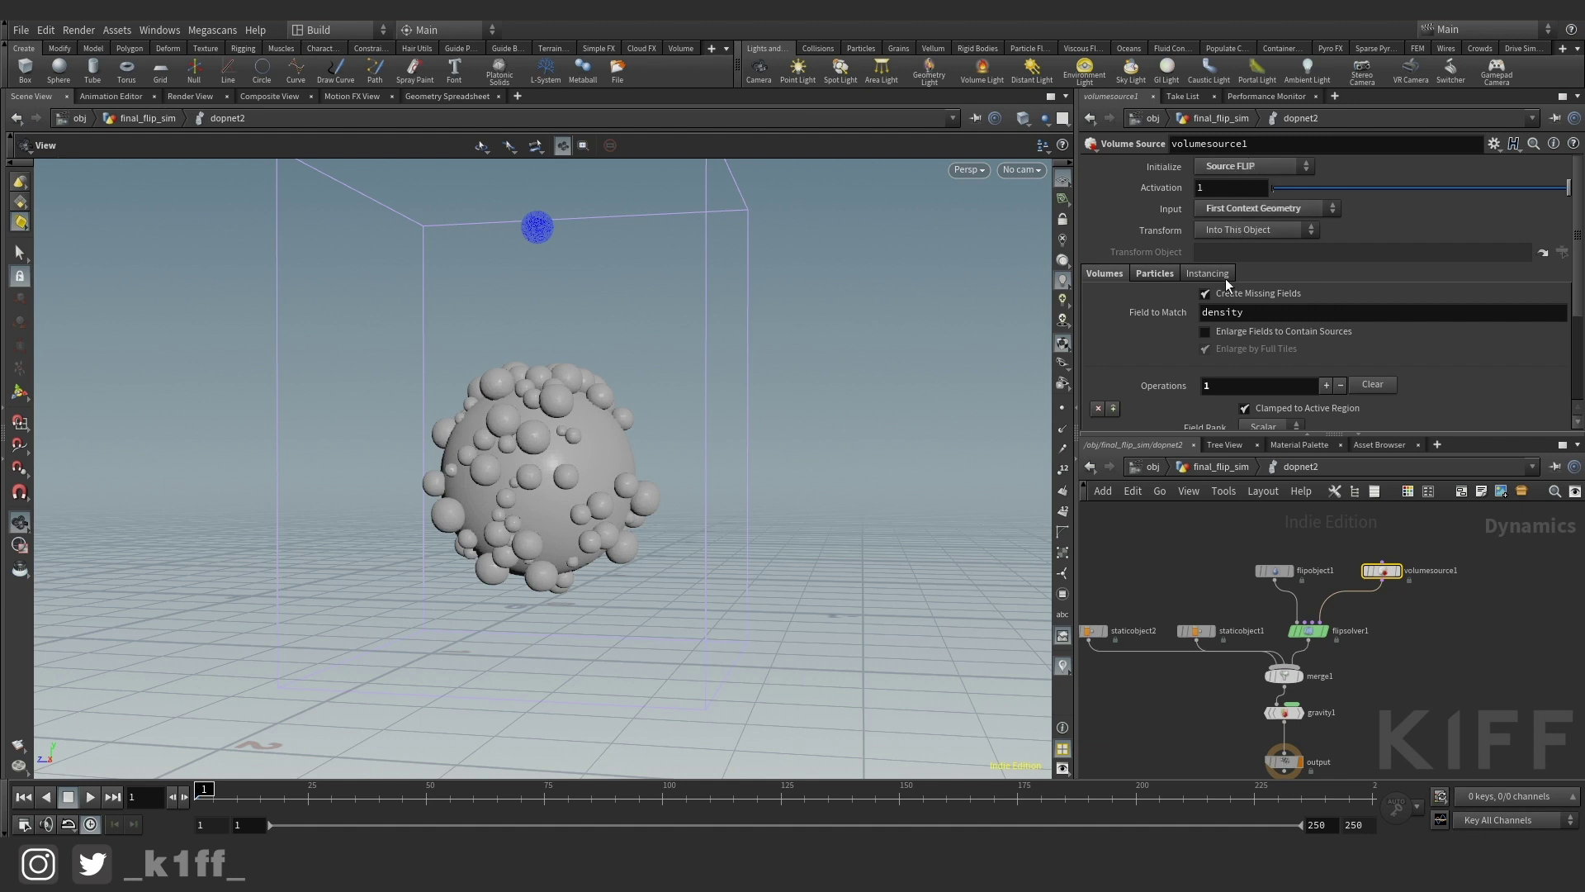
{"action": "scroll", "coordinate": [1172, 330], "scroll_direction": "down", "scroll_amount": 4}
{"action": "scroll", "coordinate": [1180, 214], "scroll_direction": "up", "scroll_amount": 4}
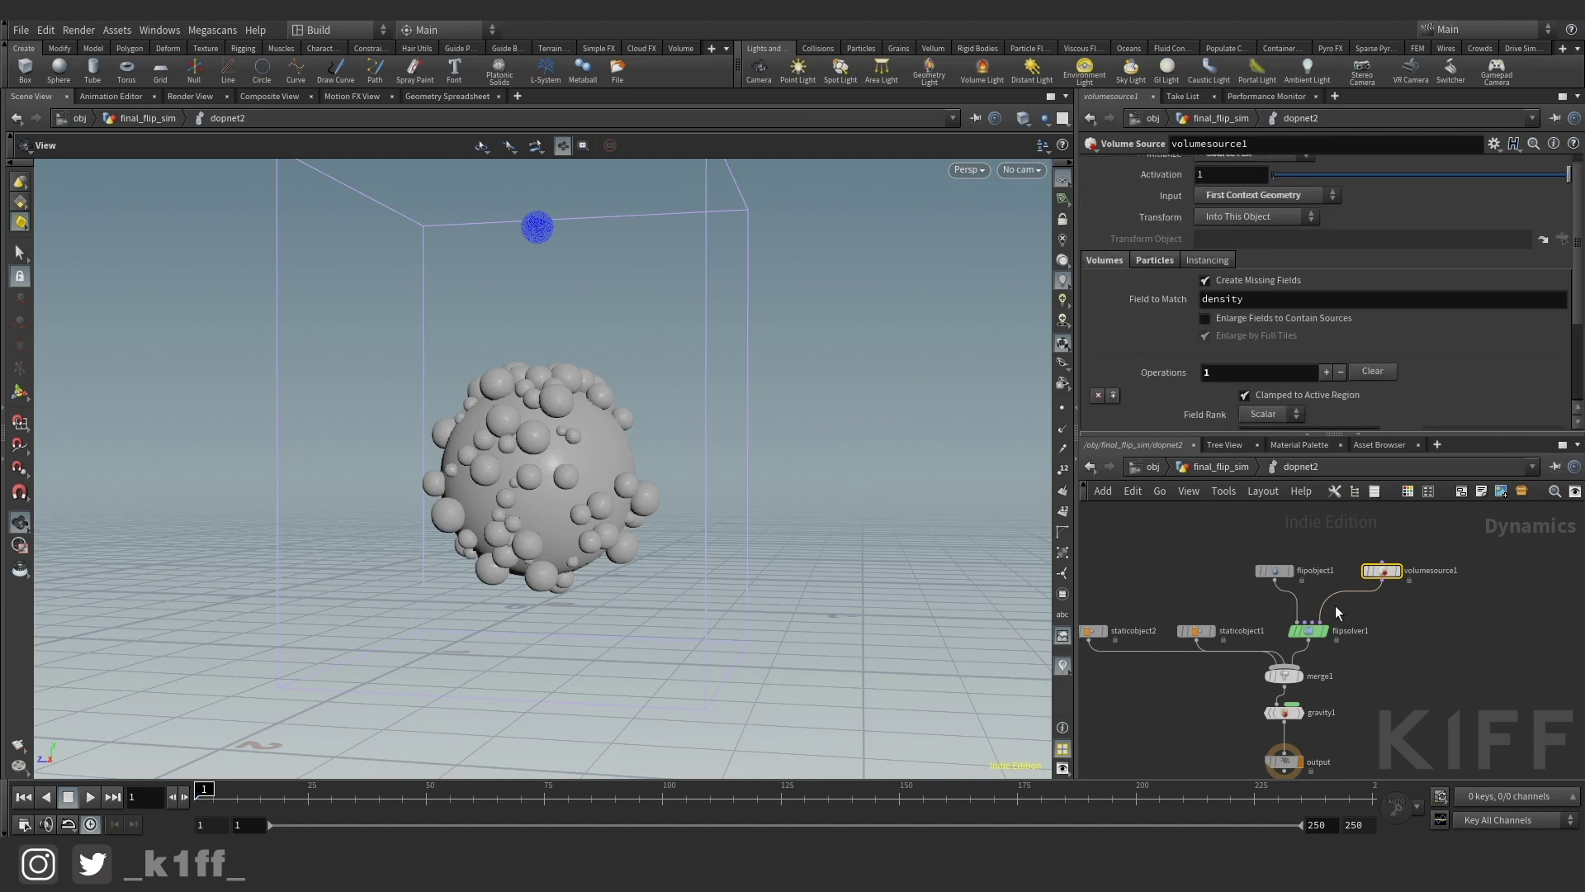
Step: Select flipsolver1 and review its substeps and its particle motion behavior and reseeding settings
{"action": "left_click_drag", "start_coordinate": [1335, 634], "coordinate": [1319, 628]}
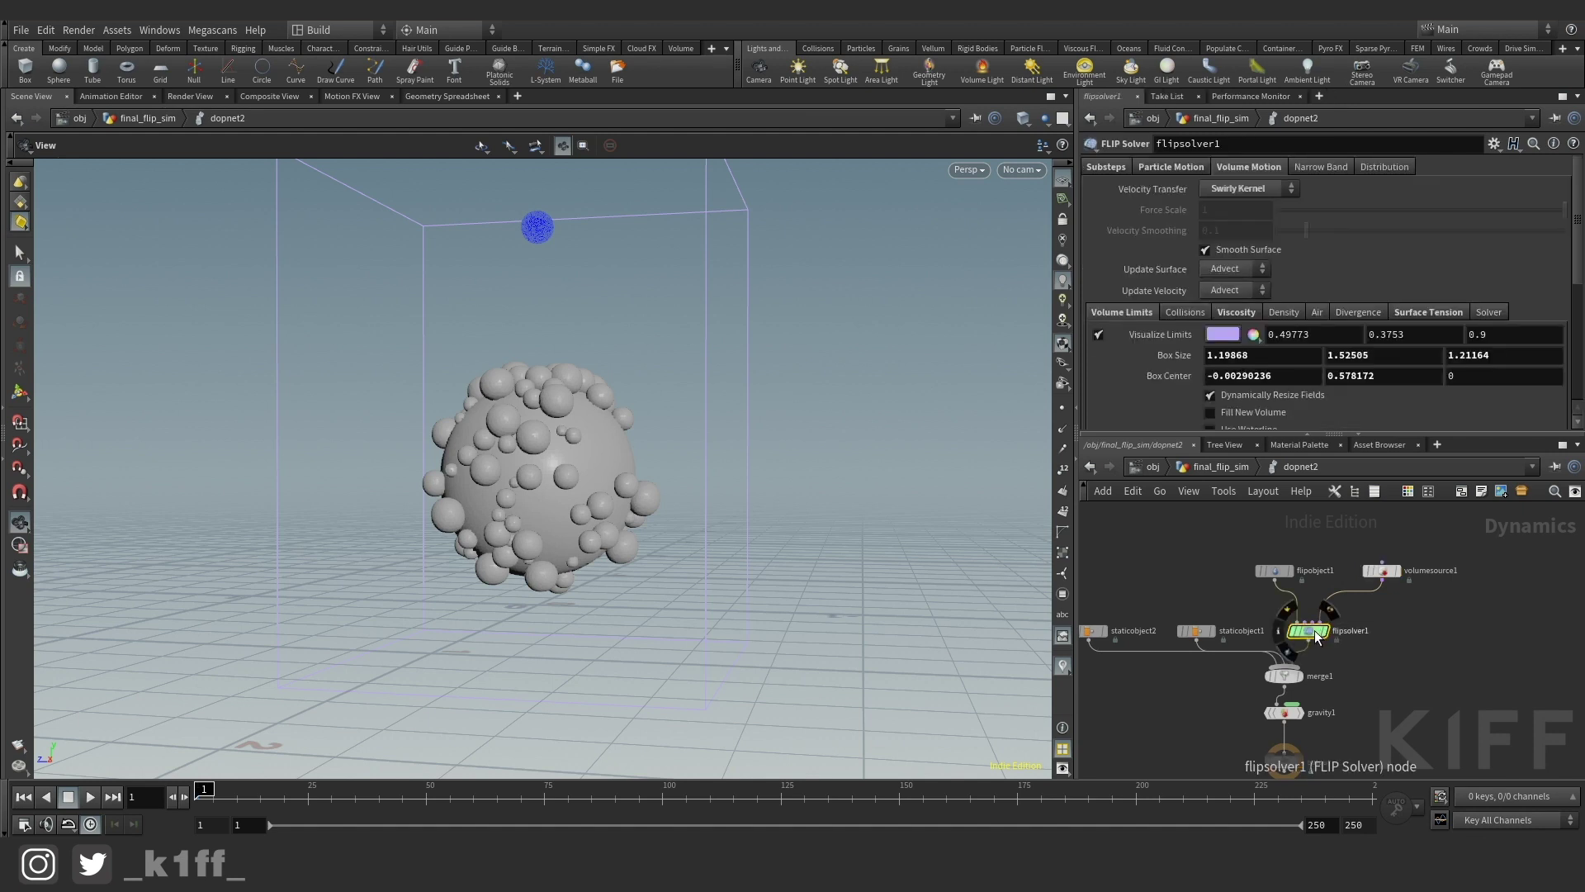
{"action": "left_click", "coordinate": [1111, 168]}
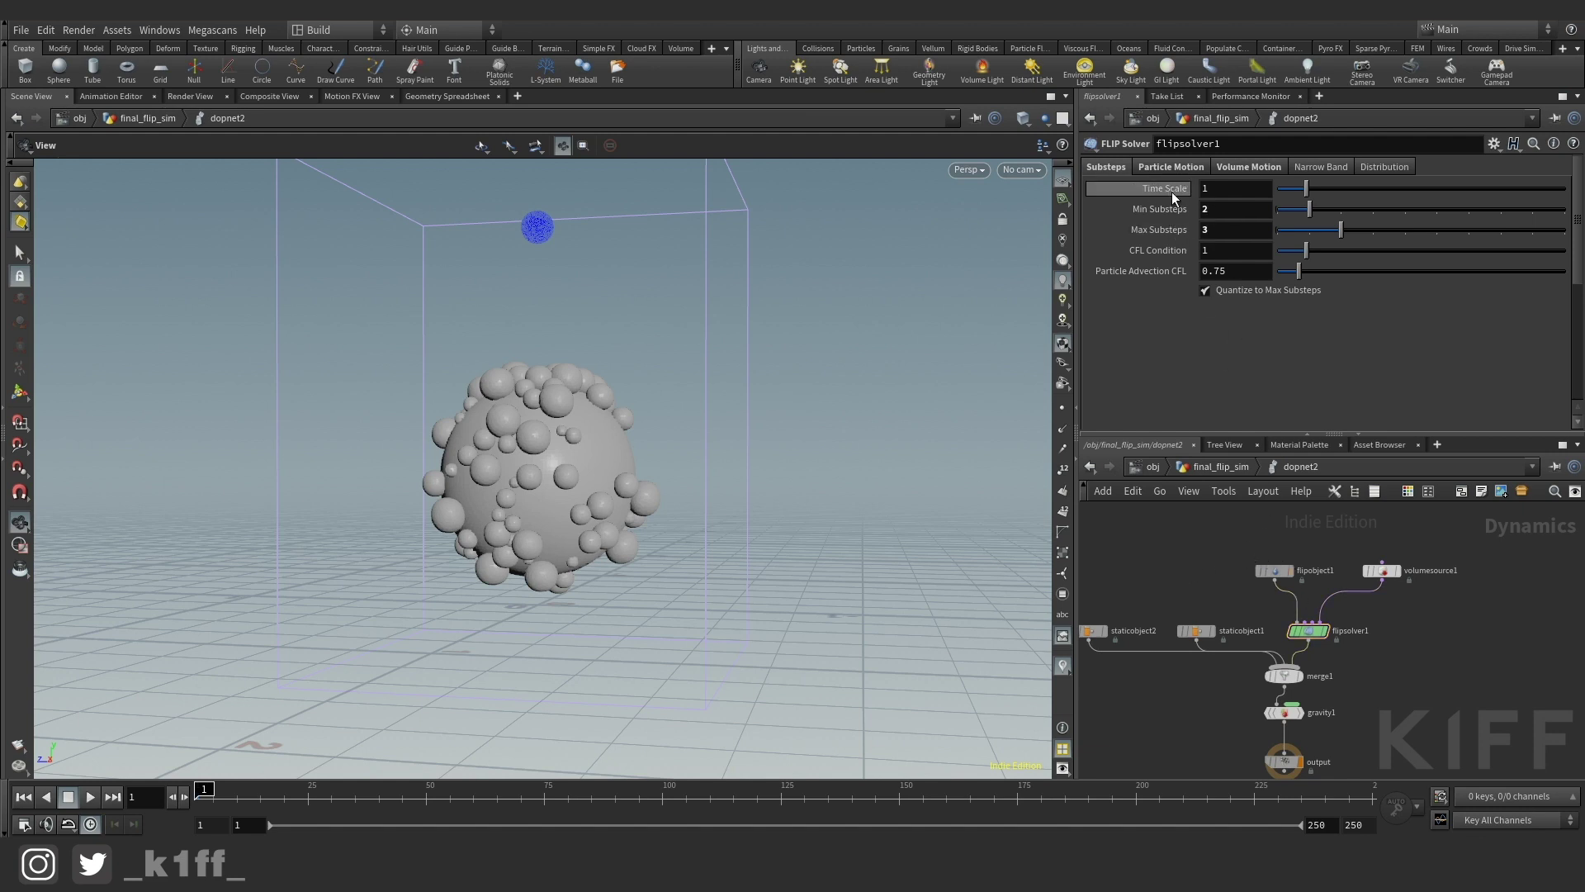
{"action": "left_click", "coordinate": [1173, 167]}
{"action": "left_click", "coordinate": [1109, 287]}
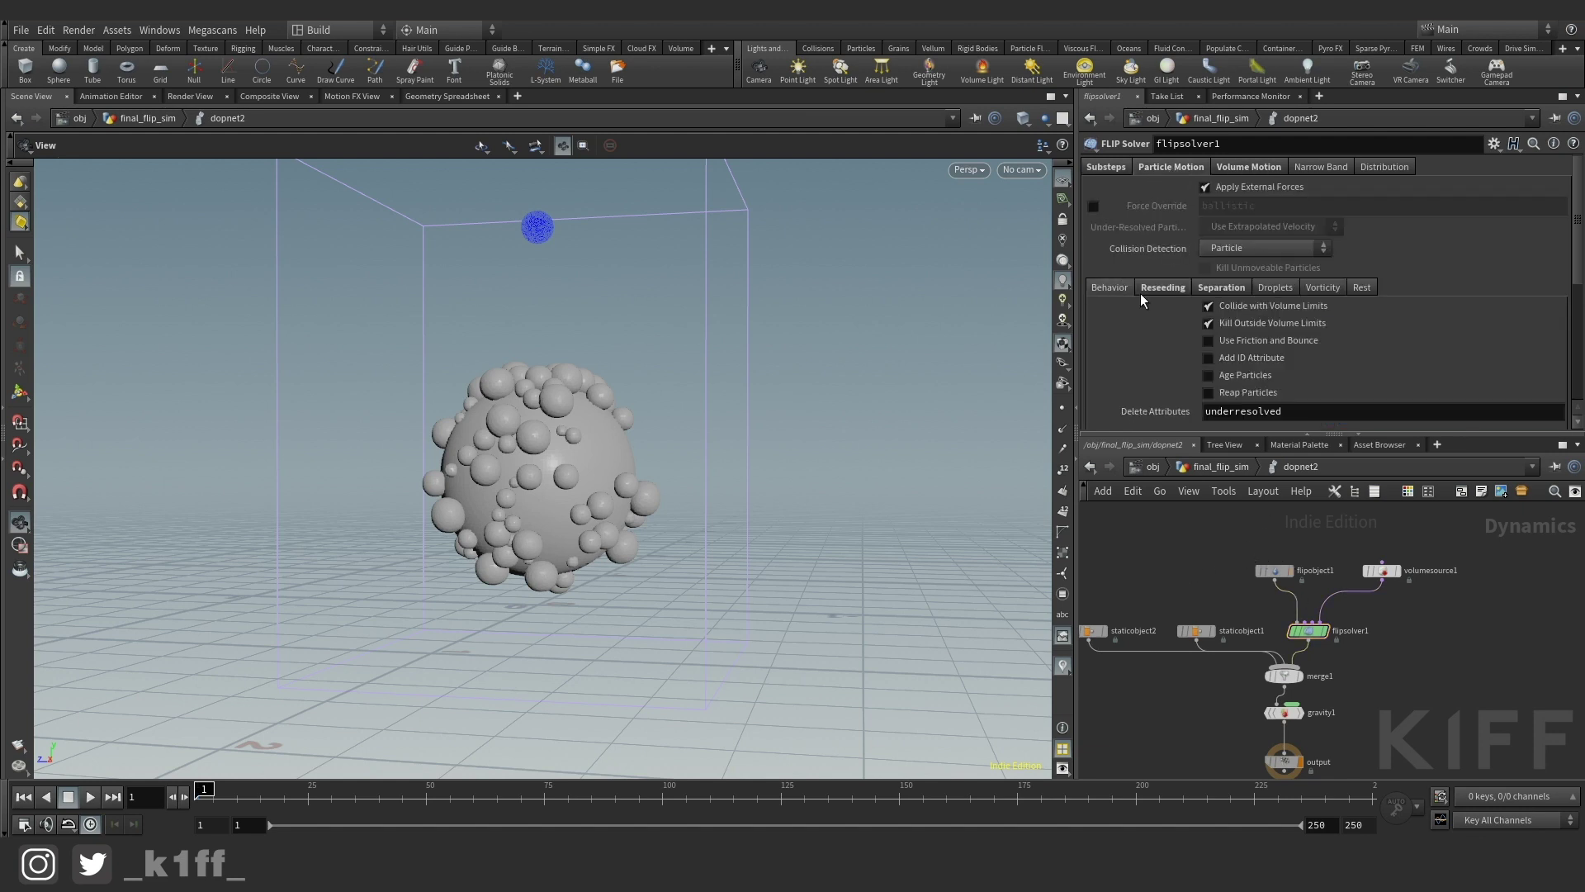
{"action": "scroll", "coordinate": [1170, 203], "scroll_direction": "down", "scroll_amount": 1}
{"action": "left_click", "coordinate": [1168, 245]}
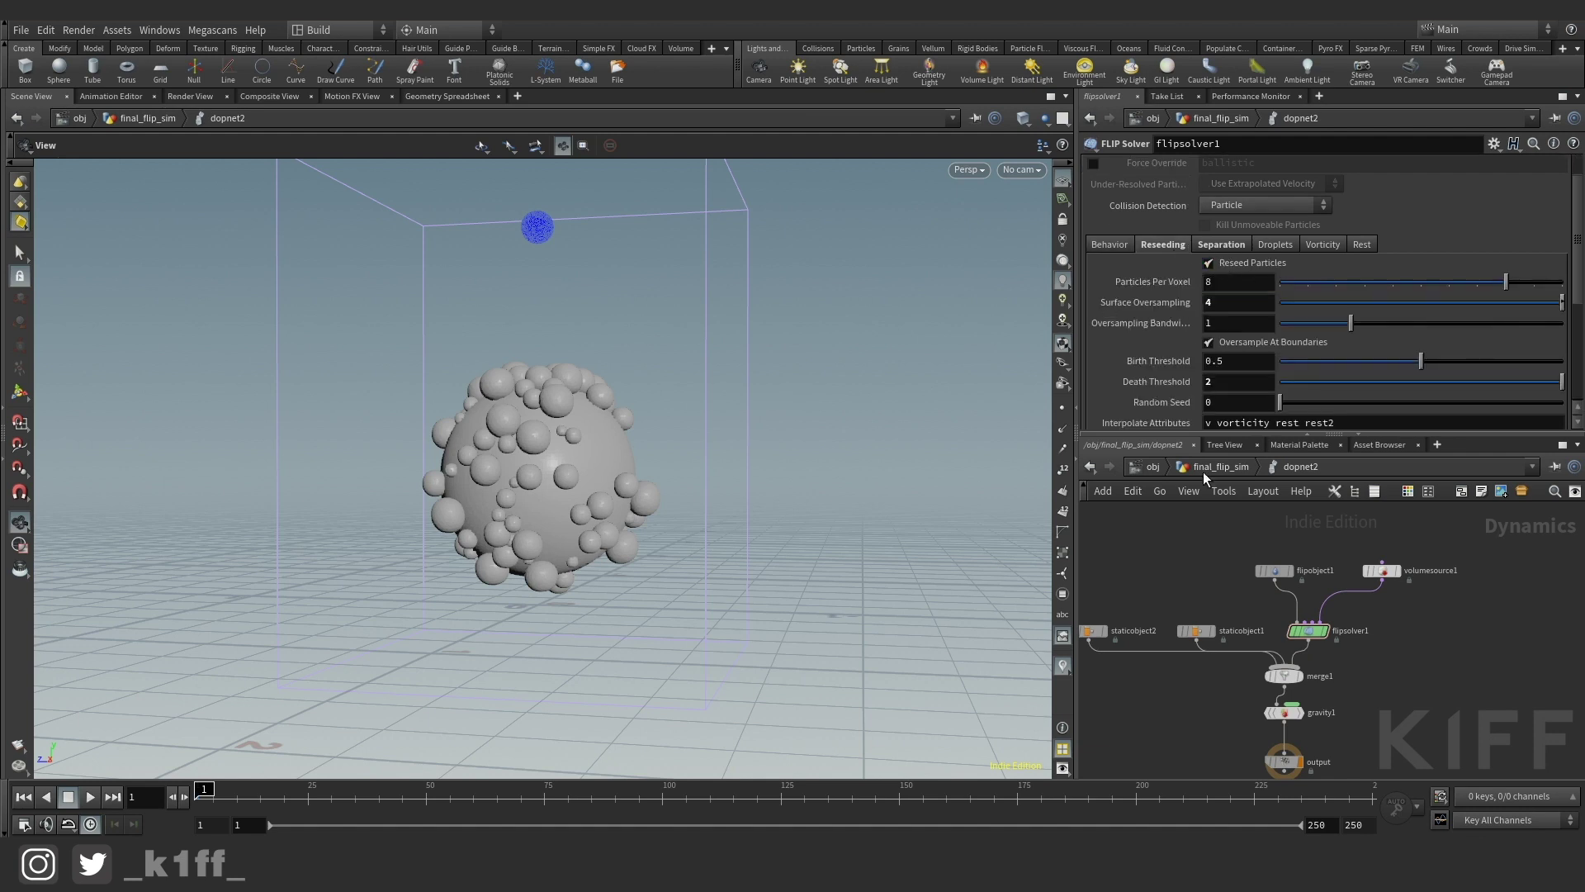
Step: Try a Surface Oversampling of 1.5 in the reseeding settings of flipsolver1, and set it back to 4
{"action": "scroll", "coordinate": [1209, 339], "scroll_direction": "down", "scroll_amount": 1}
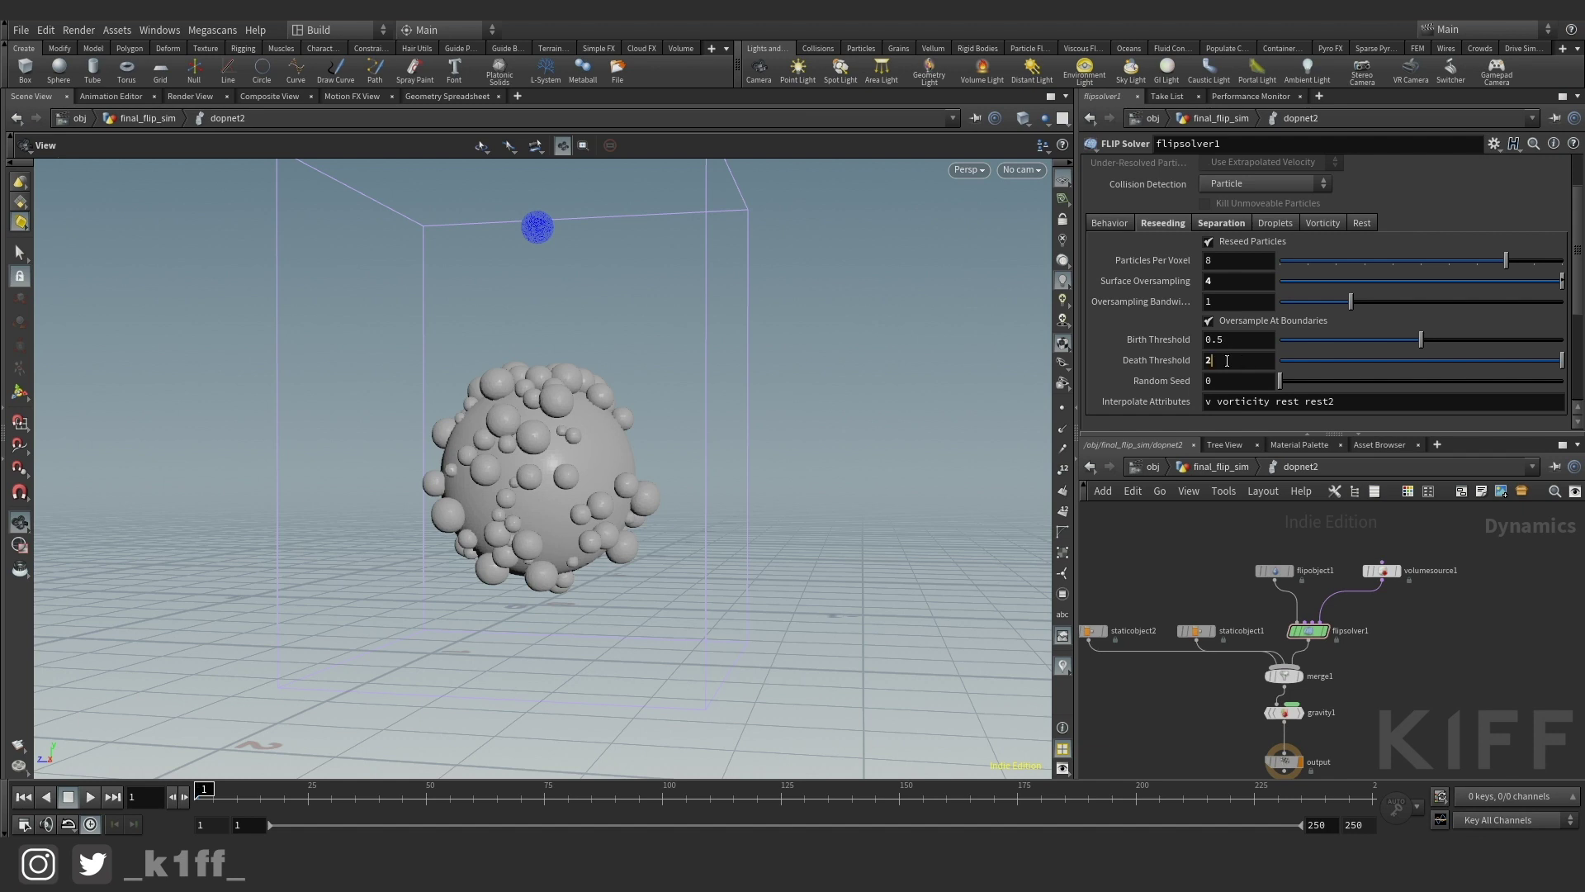
{"action": "left_click_drag", "start_coordinate": [1214, 282], "coordinate": [1187, 289]}
{"action": "type", "text": "1.5"}
{"action": "key", "text": "Return"}
{"action": "double_click", "coordinate": [1241, 277]}
{"action": "type", "text": "4"}
{"action": "key", "text": "Return"}
{"action": "double_click", "coordinate": [1223, 284]}
{"action": "key", "text": "Return"}
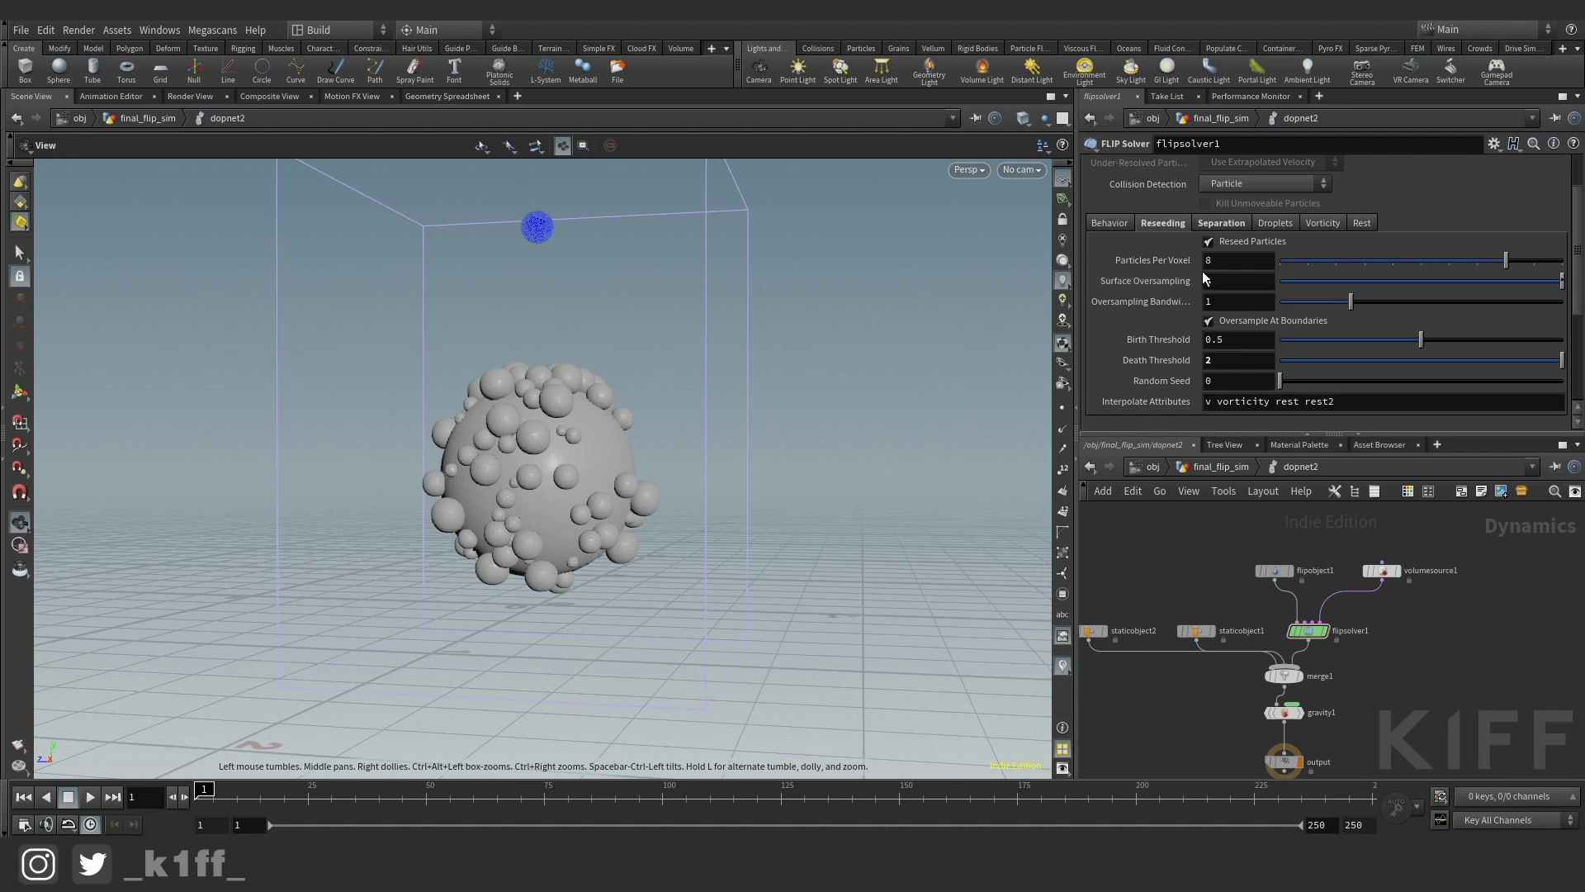
Step: Examine the Death Threshold and the particle separation settings of flipsolver1
{"action": "left_click", "coordinate": [1240, 361]}
{"action": "key", "text": "Return"}
{"action": "mouse_move", "coordinate": [1167, 359]}
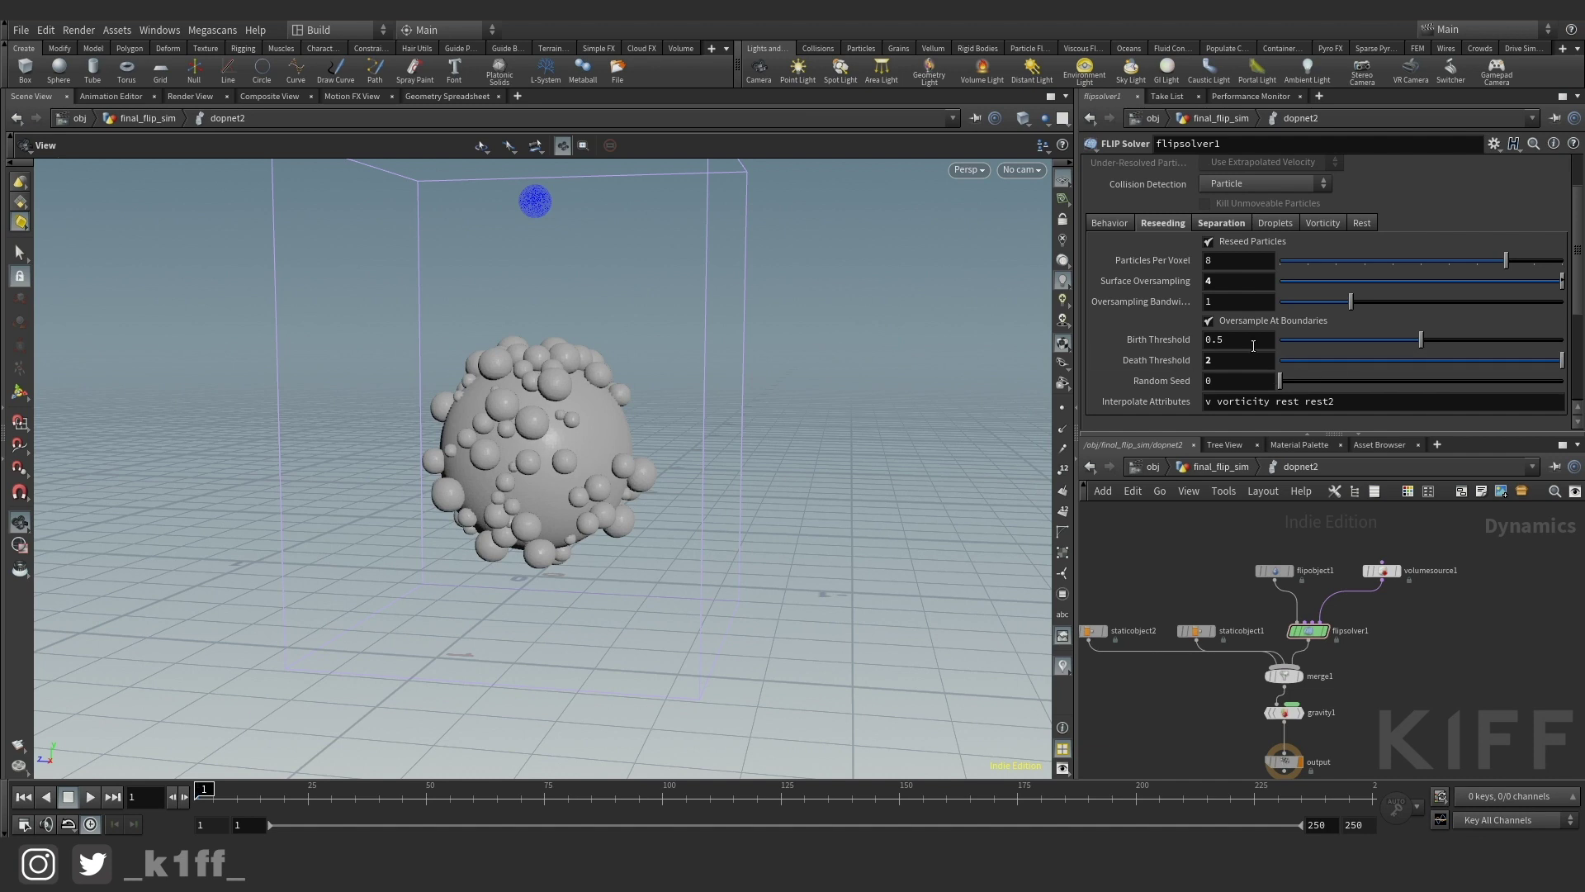
{"action": "scroll", "coordinate": [1207, 246], "scroll_direction": "up", "scroll_amount": 3}
{"action": "left_click", "coordinate": [1219, 287]}
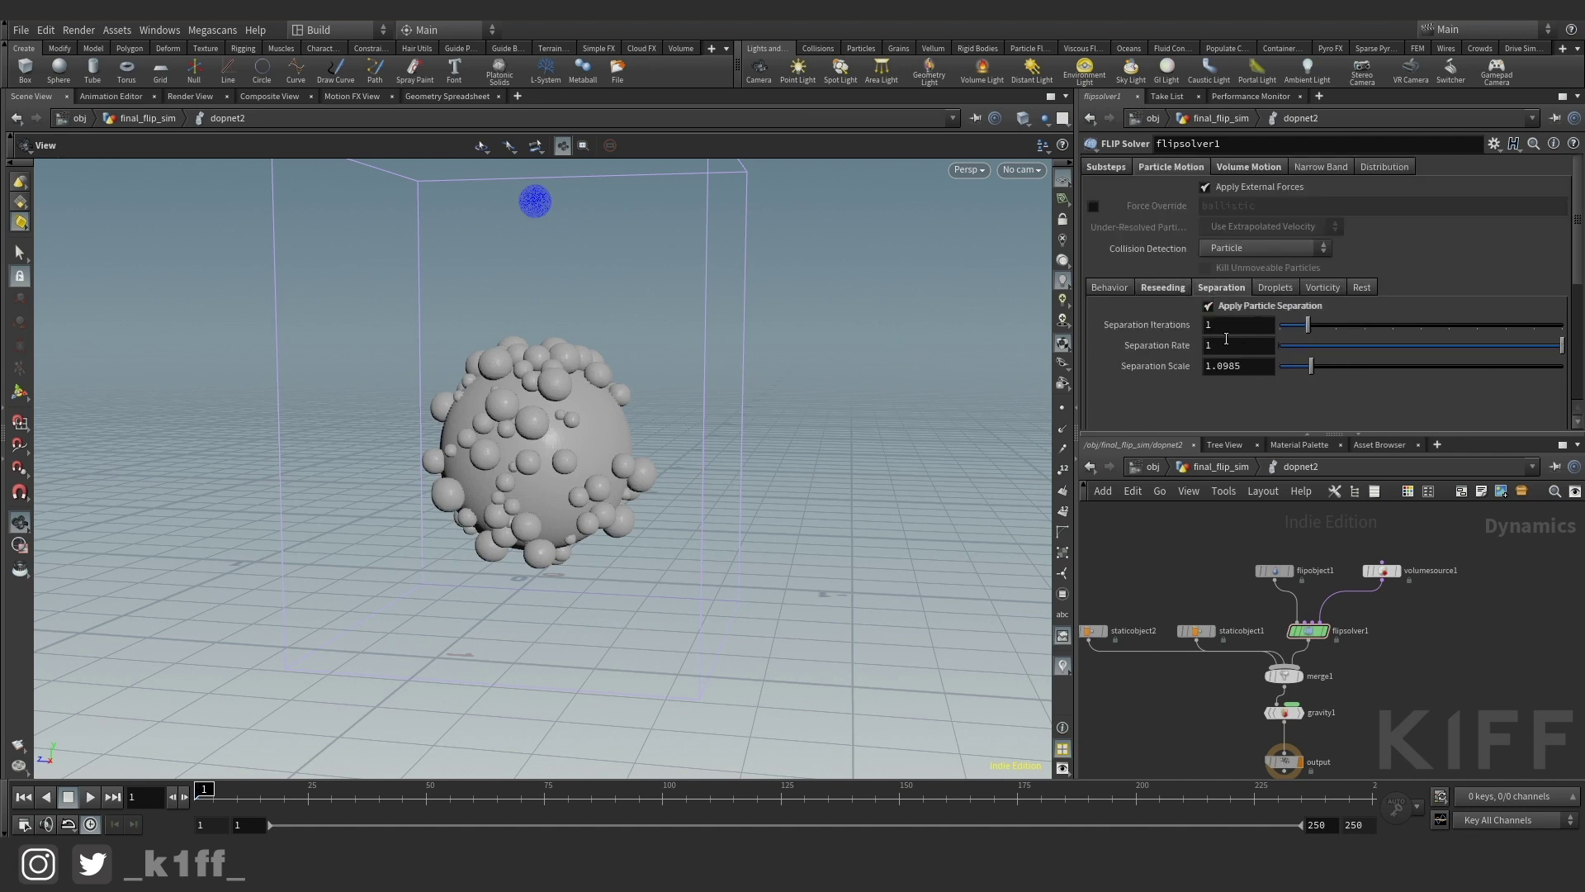
{"action": "mouse_move", "coordinate": [1229, 311]}
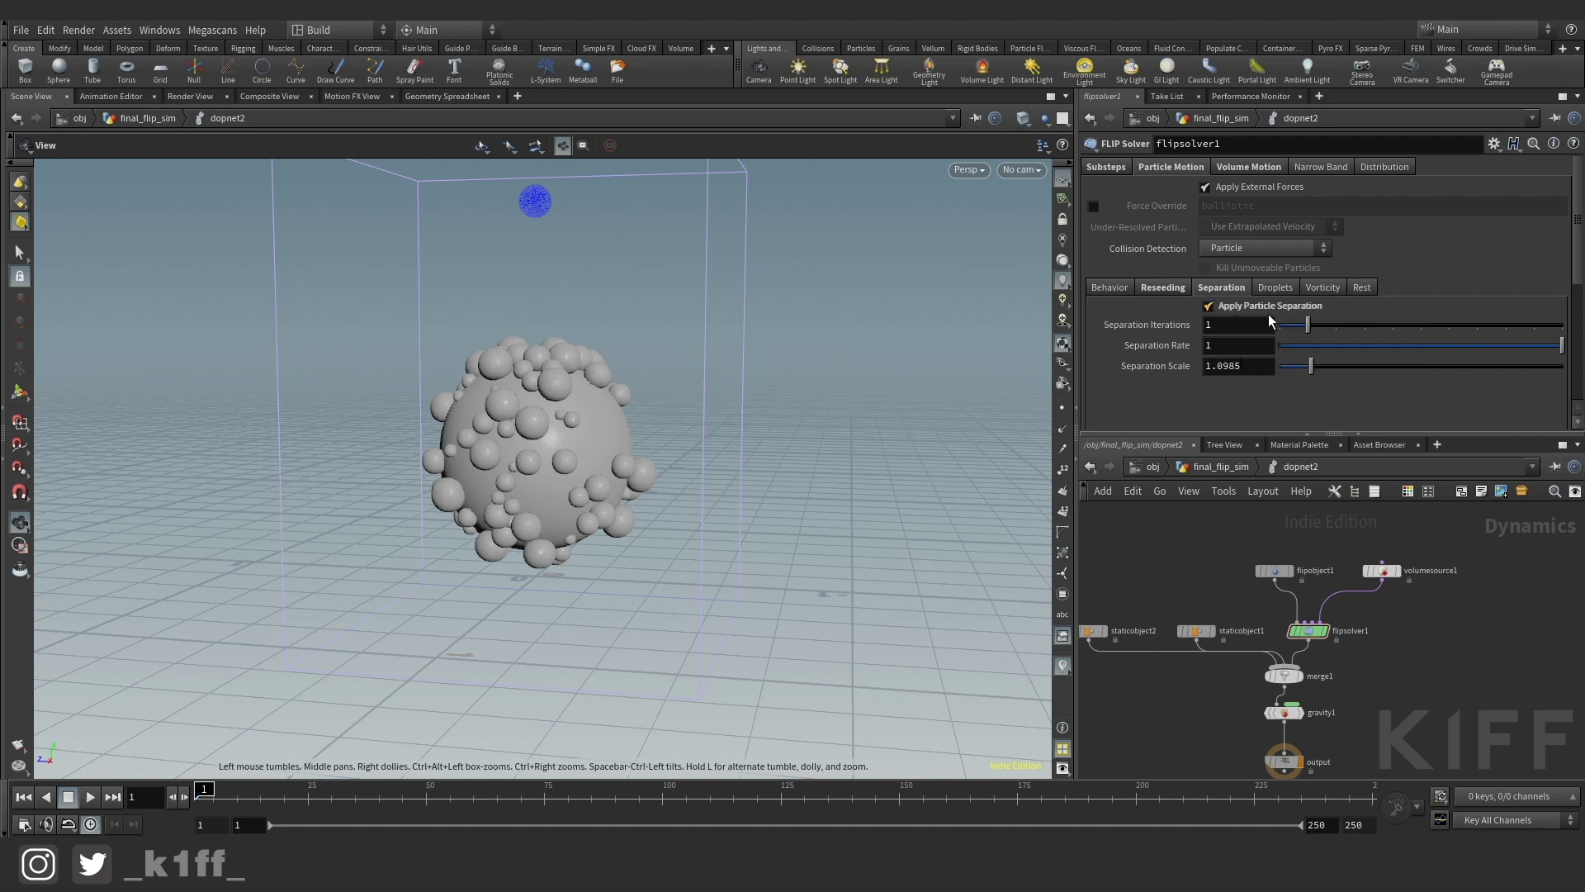
Step: Review the volume limits, viscosity and surface tension settings of flipsolver1's volume motion
{"action": "left_click", "coordinate": [1233, 172]}
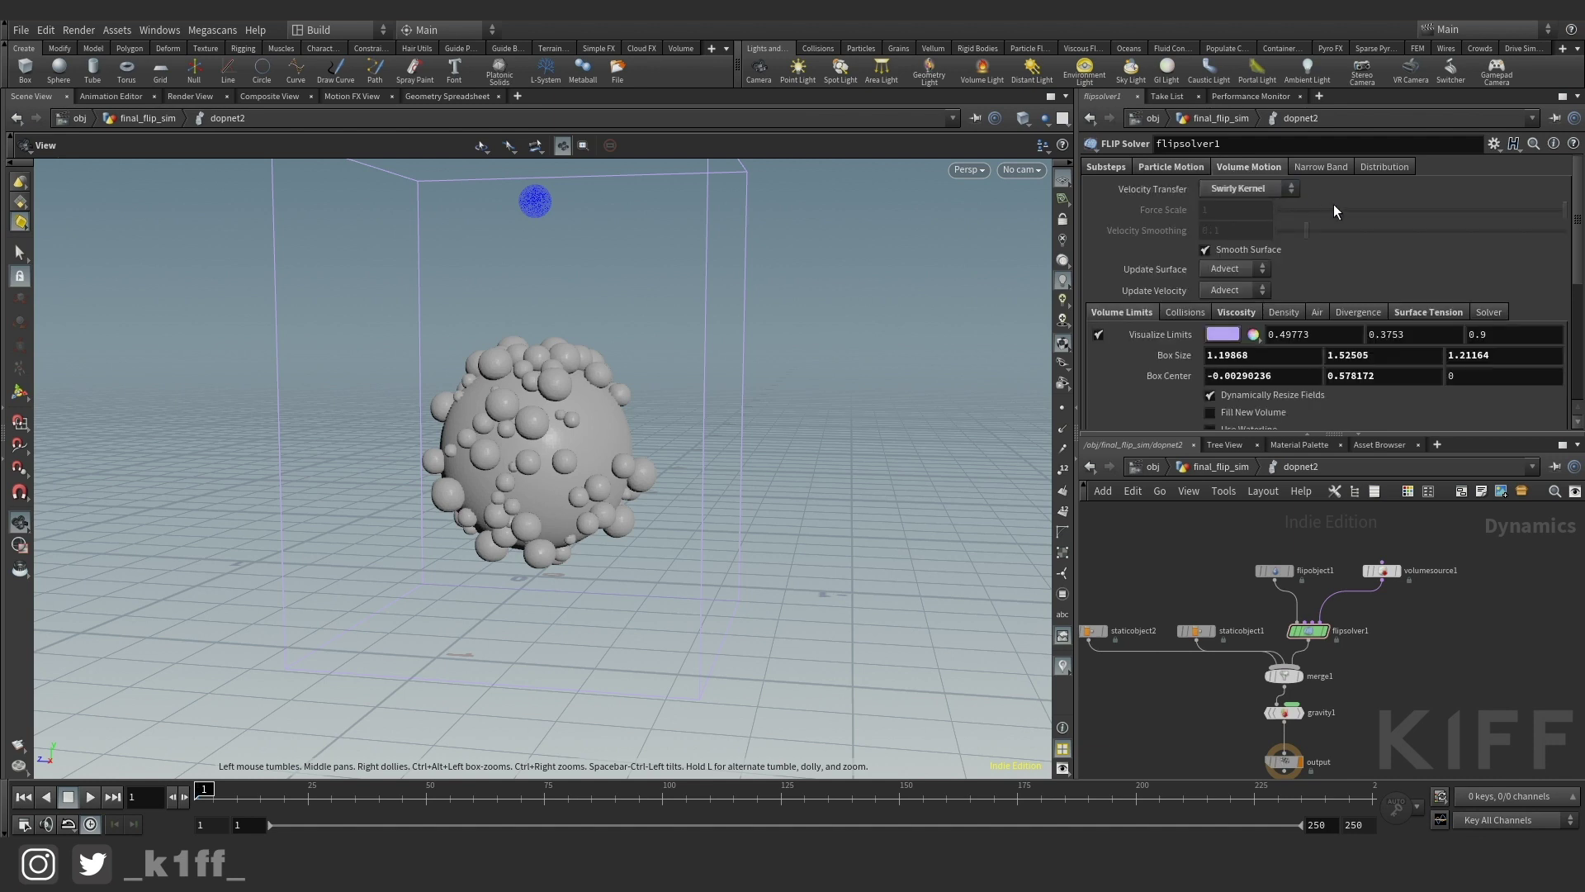
{"action": "scroll", "coordinate": [1128, 322], "scroll_direction": "down", "scroll_amount": 3}
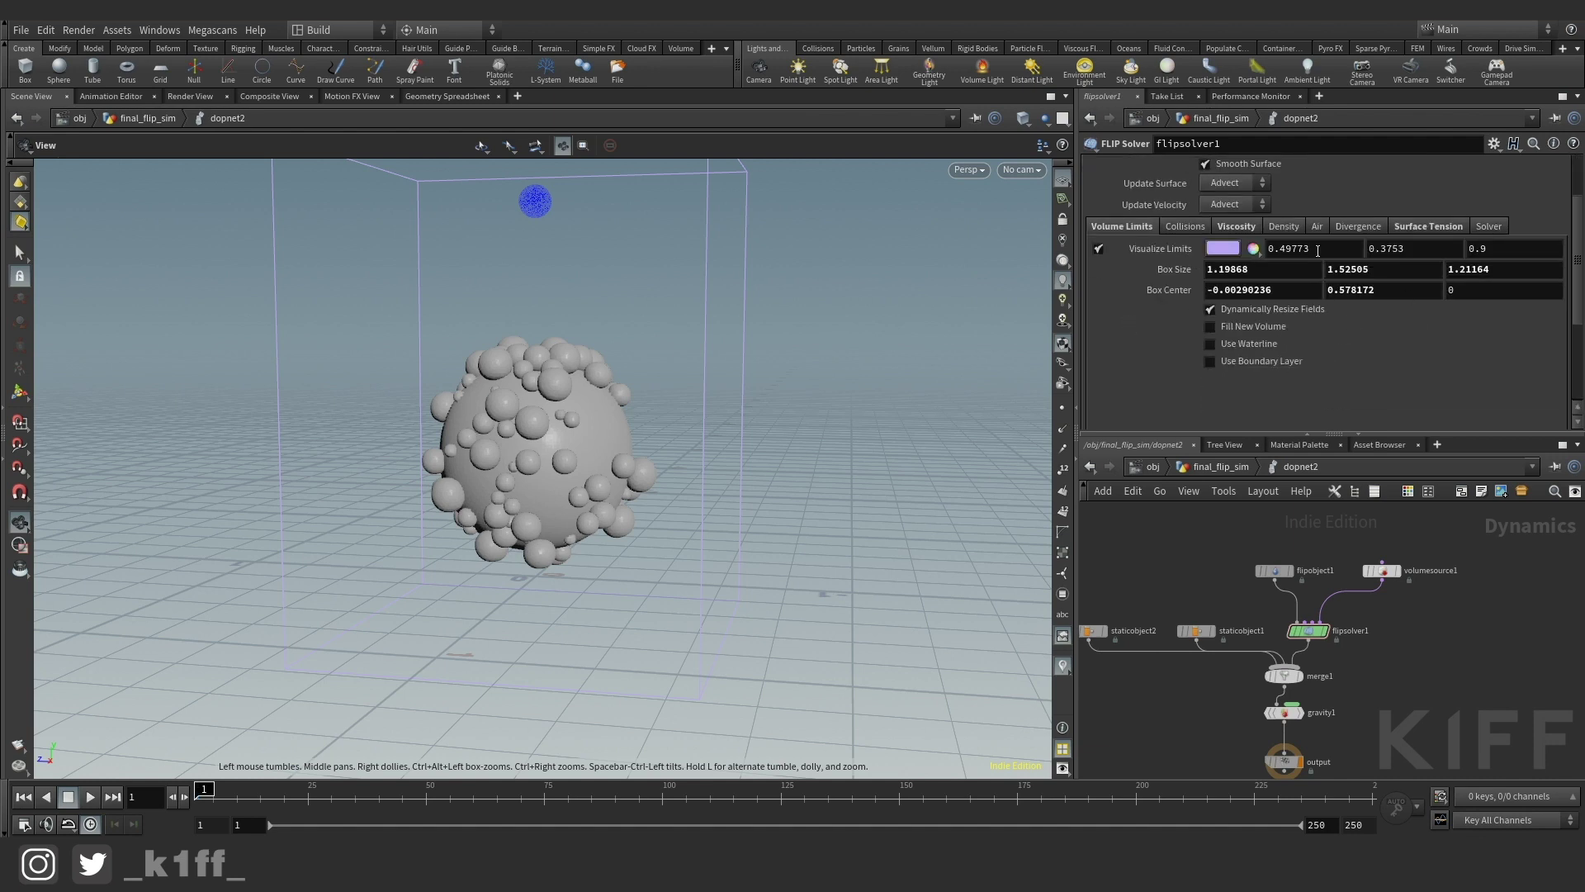
{"action": "scroll", "coordinate": [1222, 299], "scroll_direction": "up", "scroll_amount": 3}
{"action": "left_click", "coordinate": [1245, 315]}
{"action": "left_click", "coordinate": [1414, 313]}
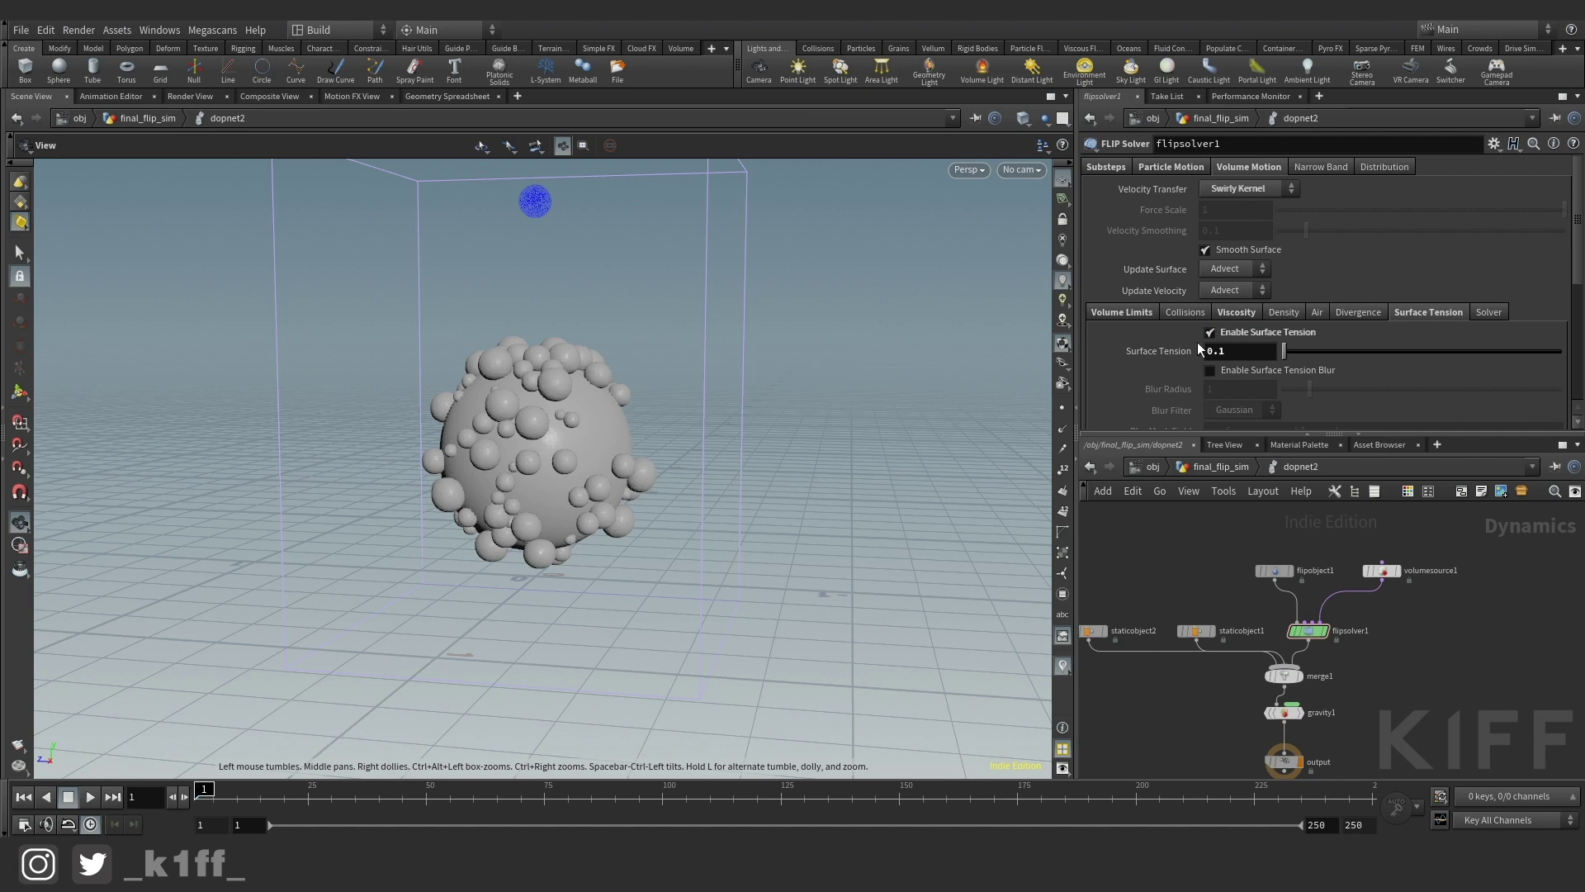
{"action": "left_click", "coordinate": [1127, 314]}
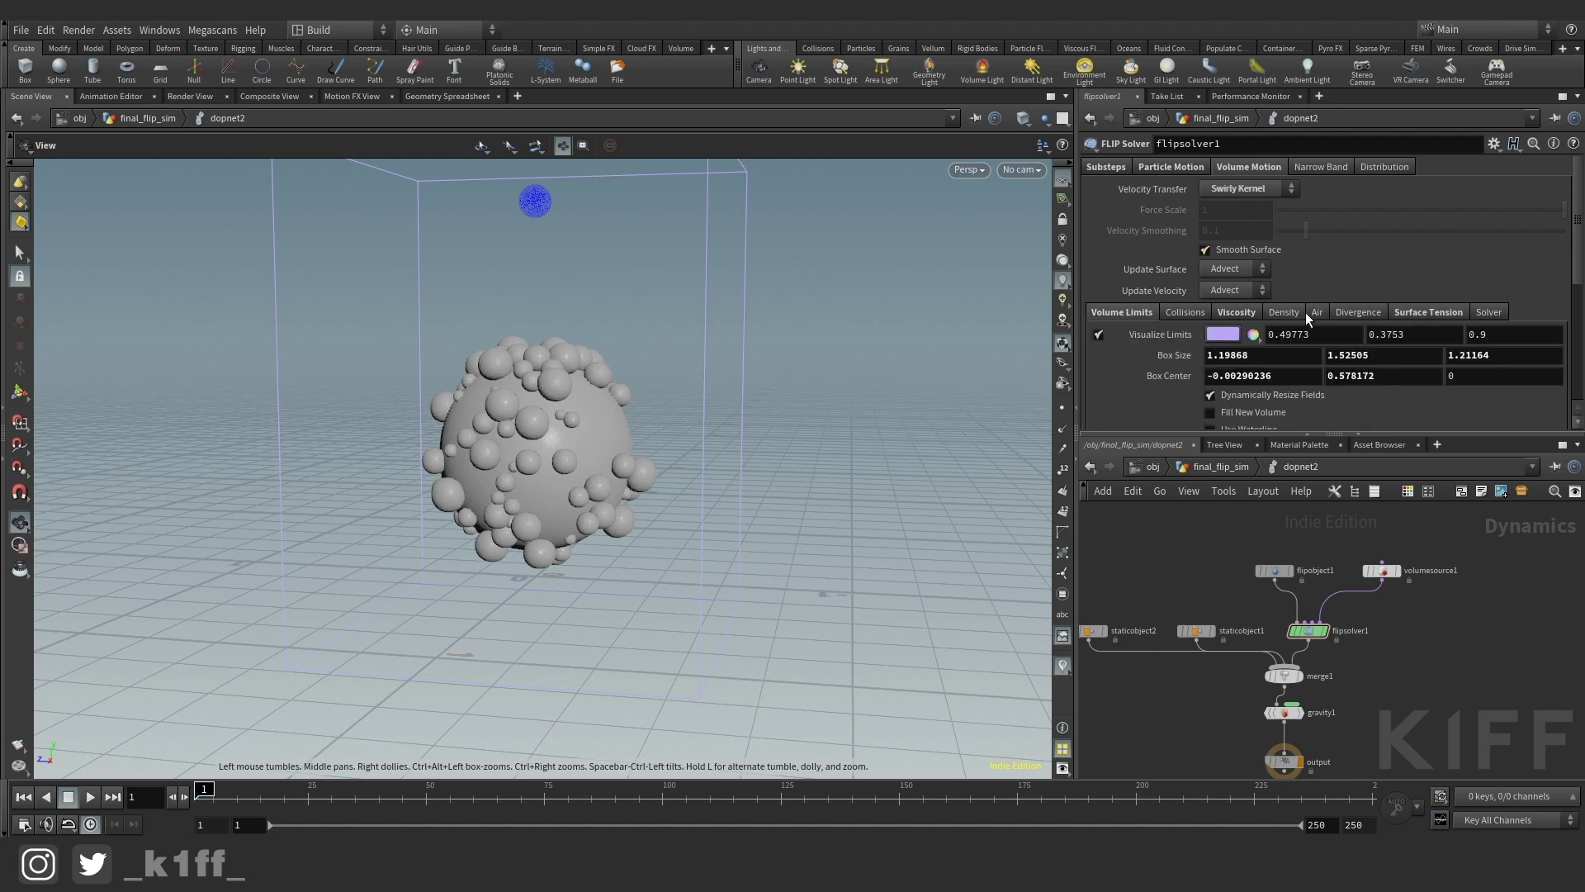
{"action": "left_click", "coordinate": [1429, 313]}
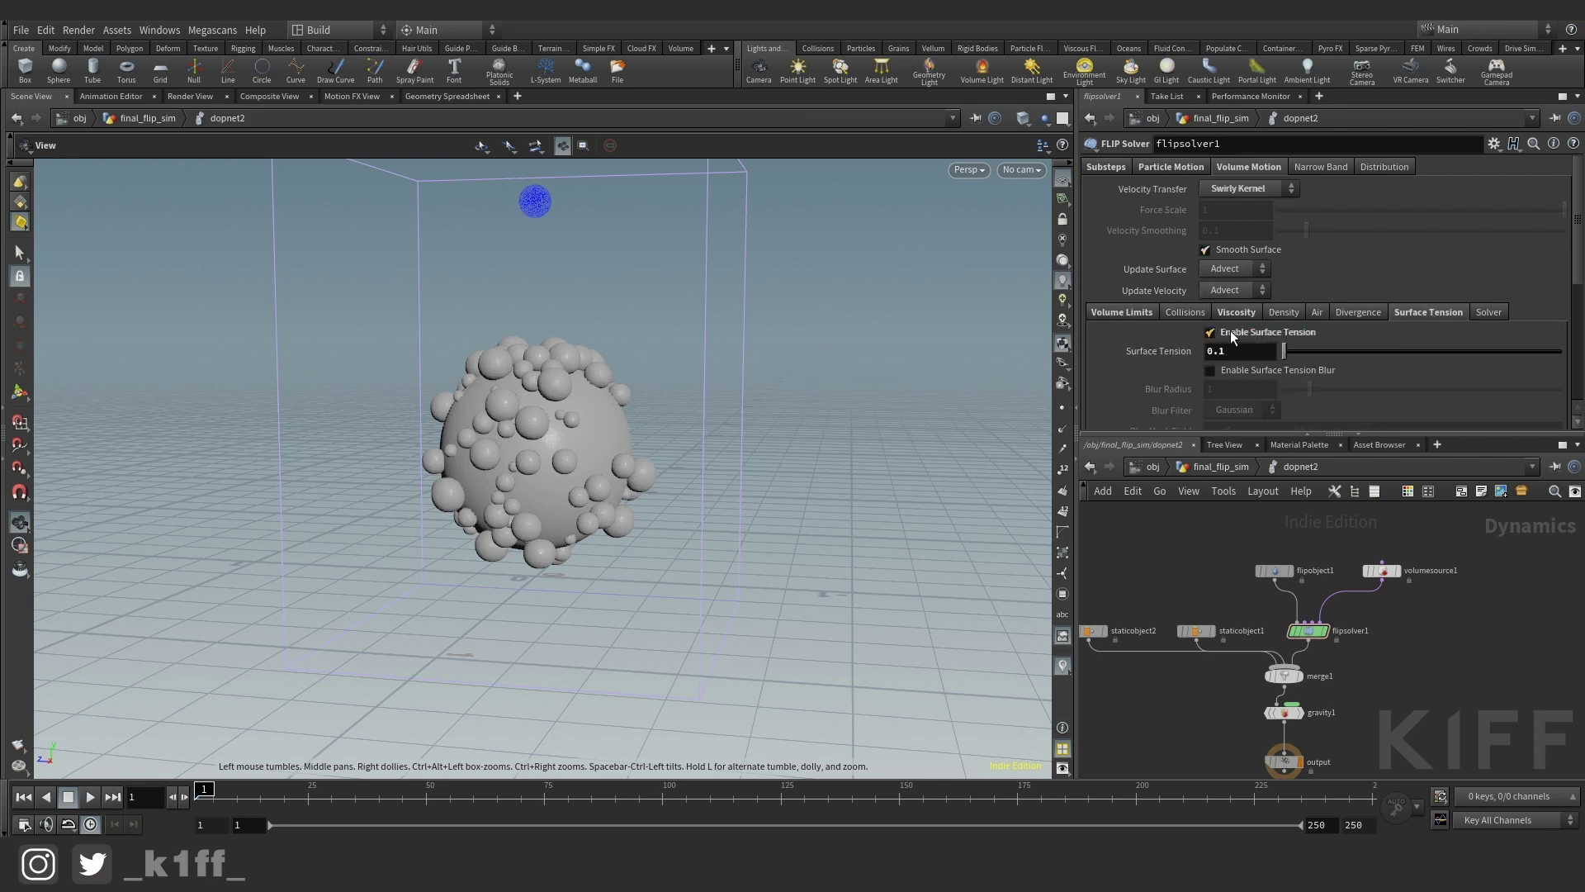
Step: Check flipsolver1's minimum and maximum substeps against its surface tension setting
{"action": "left_click", "coordinate": [1107, 167]}
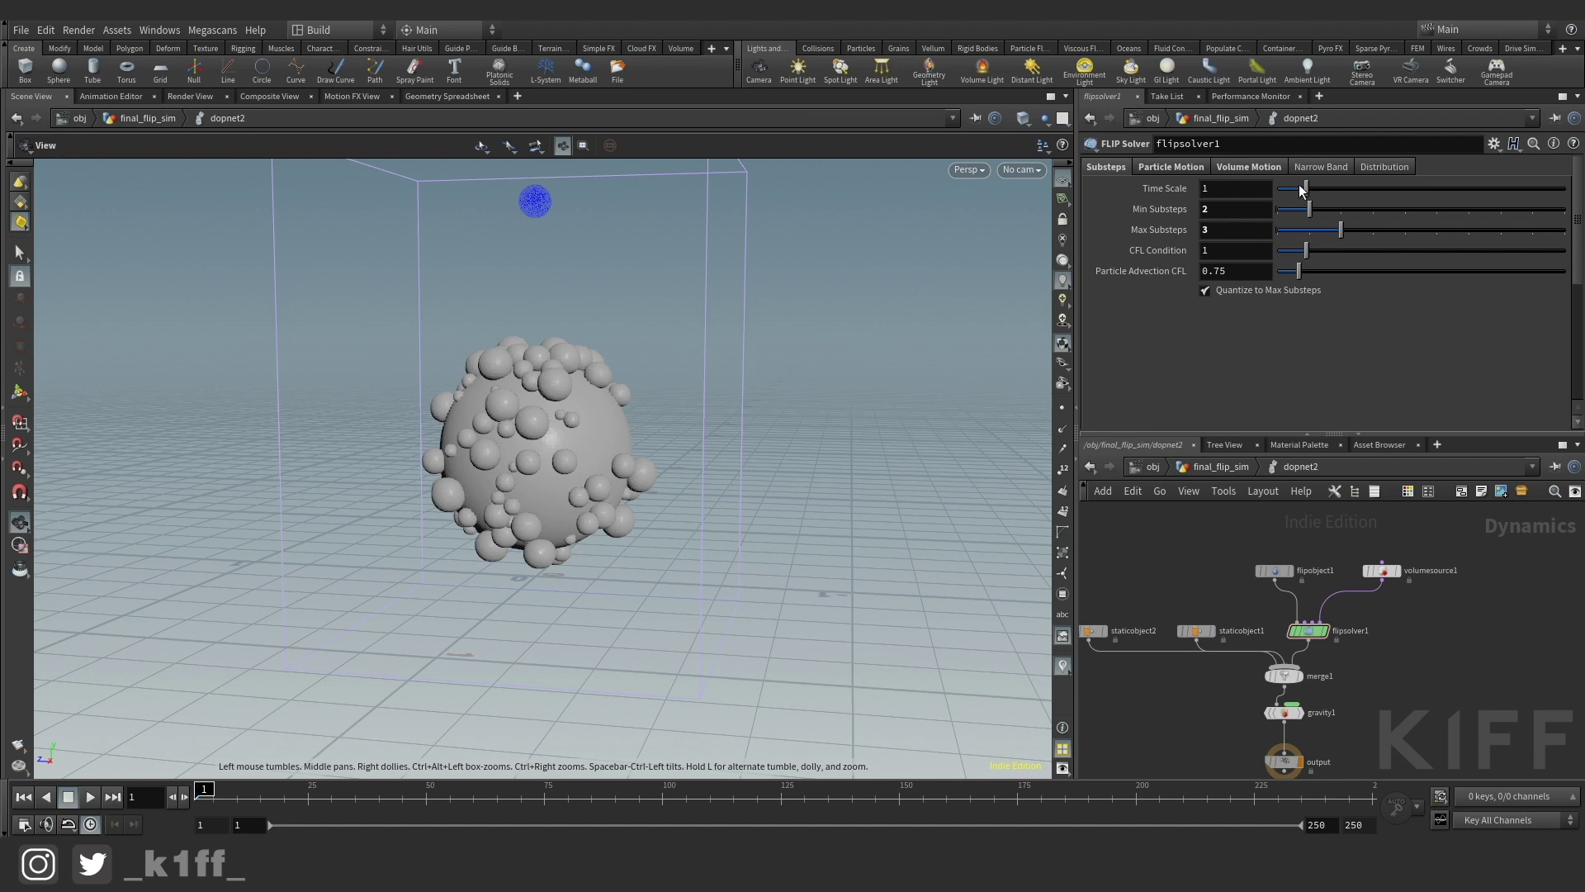
{"action": "left_click", "coordinate": [1261, 167]}
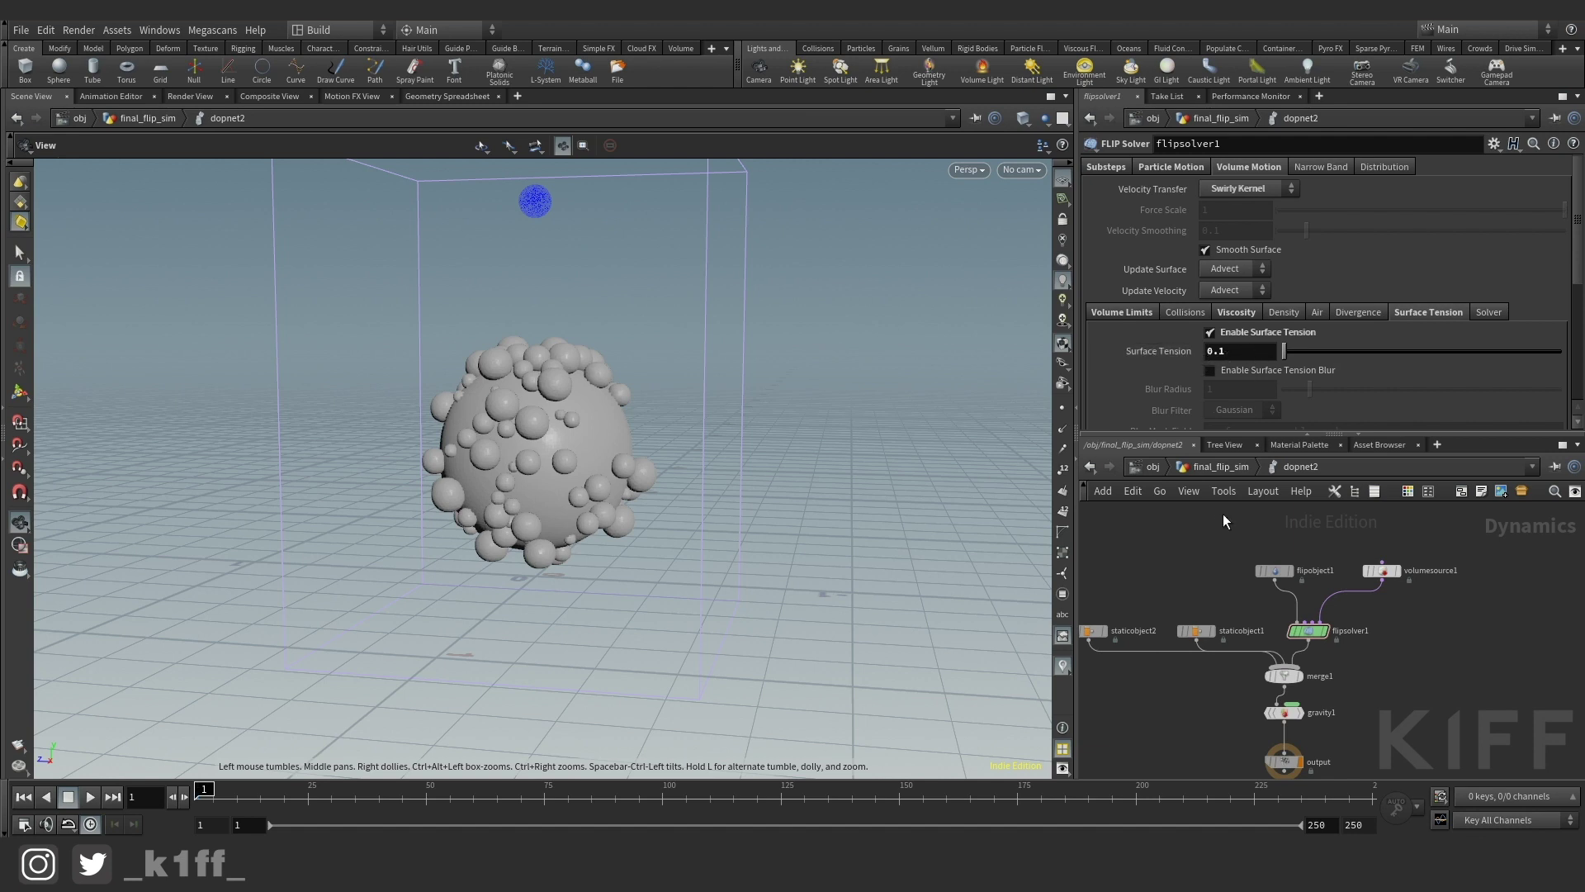
{"action": "left_click", "coordinate": [1105, 166]}
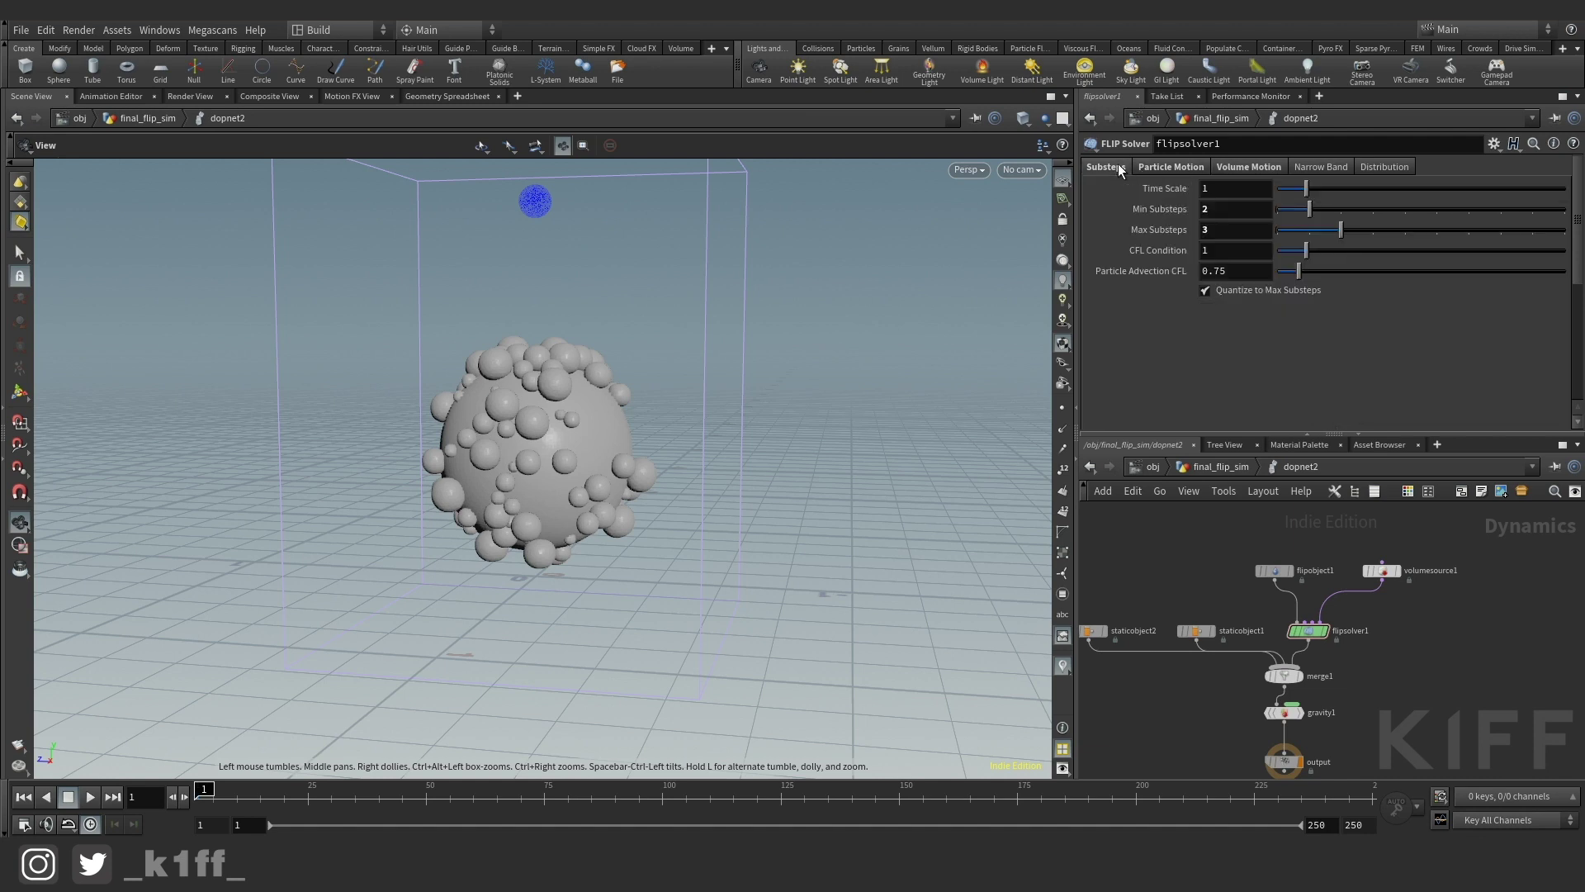
Step: Return to the final_flip_sim network and display the dopio2 node
{"action": "middle_click_drag", "start_coordinate": [1429, 677], "coordinate": [1458, 642]}
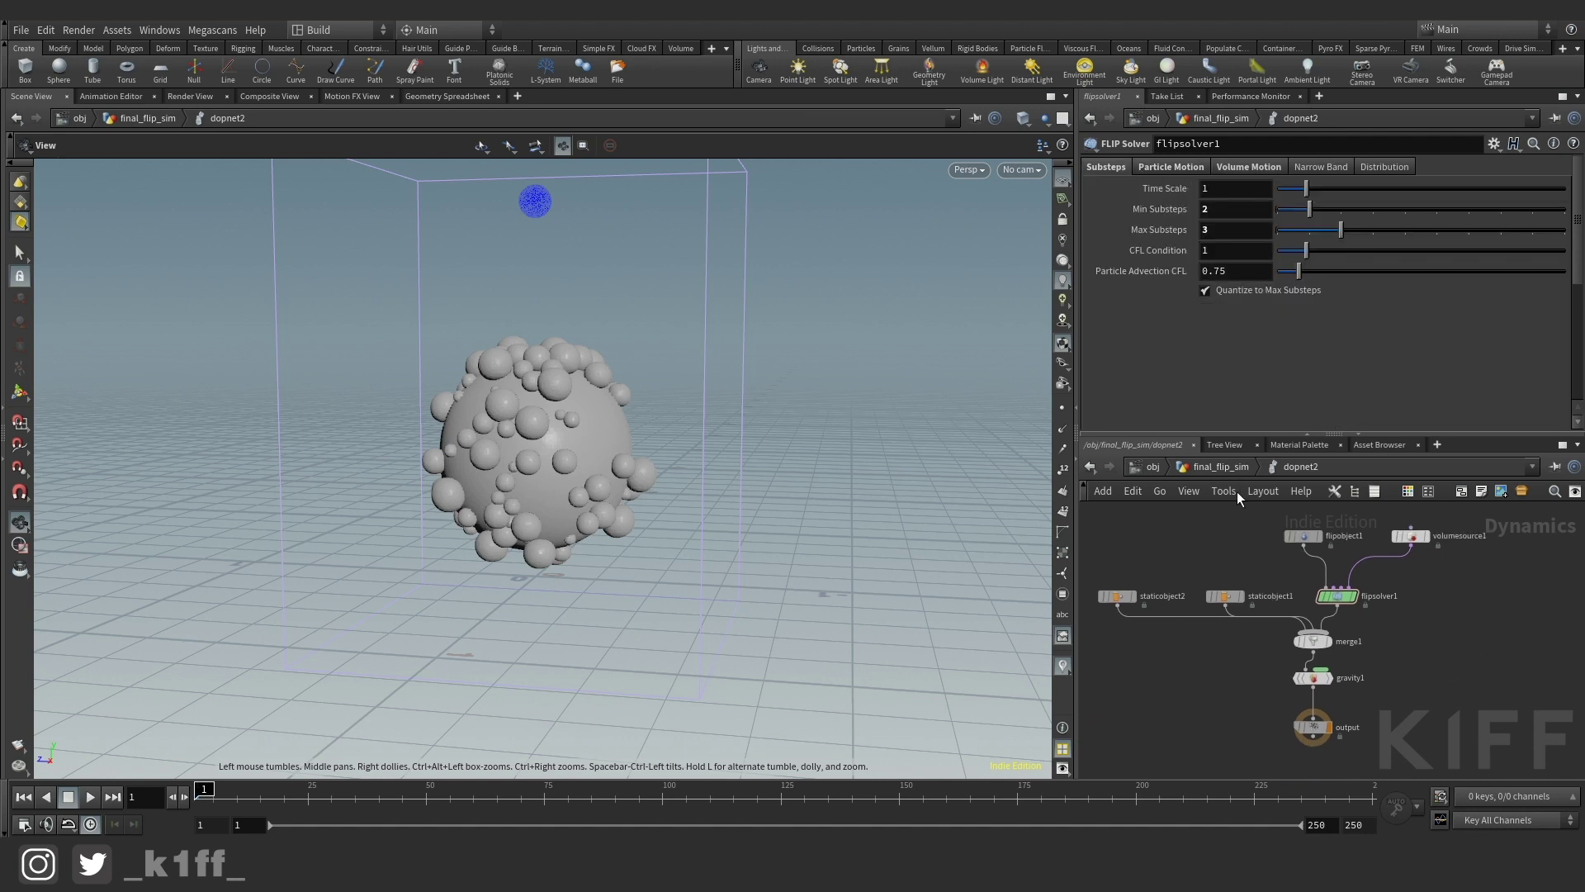
{"action": "left_click", "coordinate": [1213, 467]}
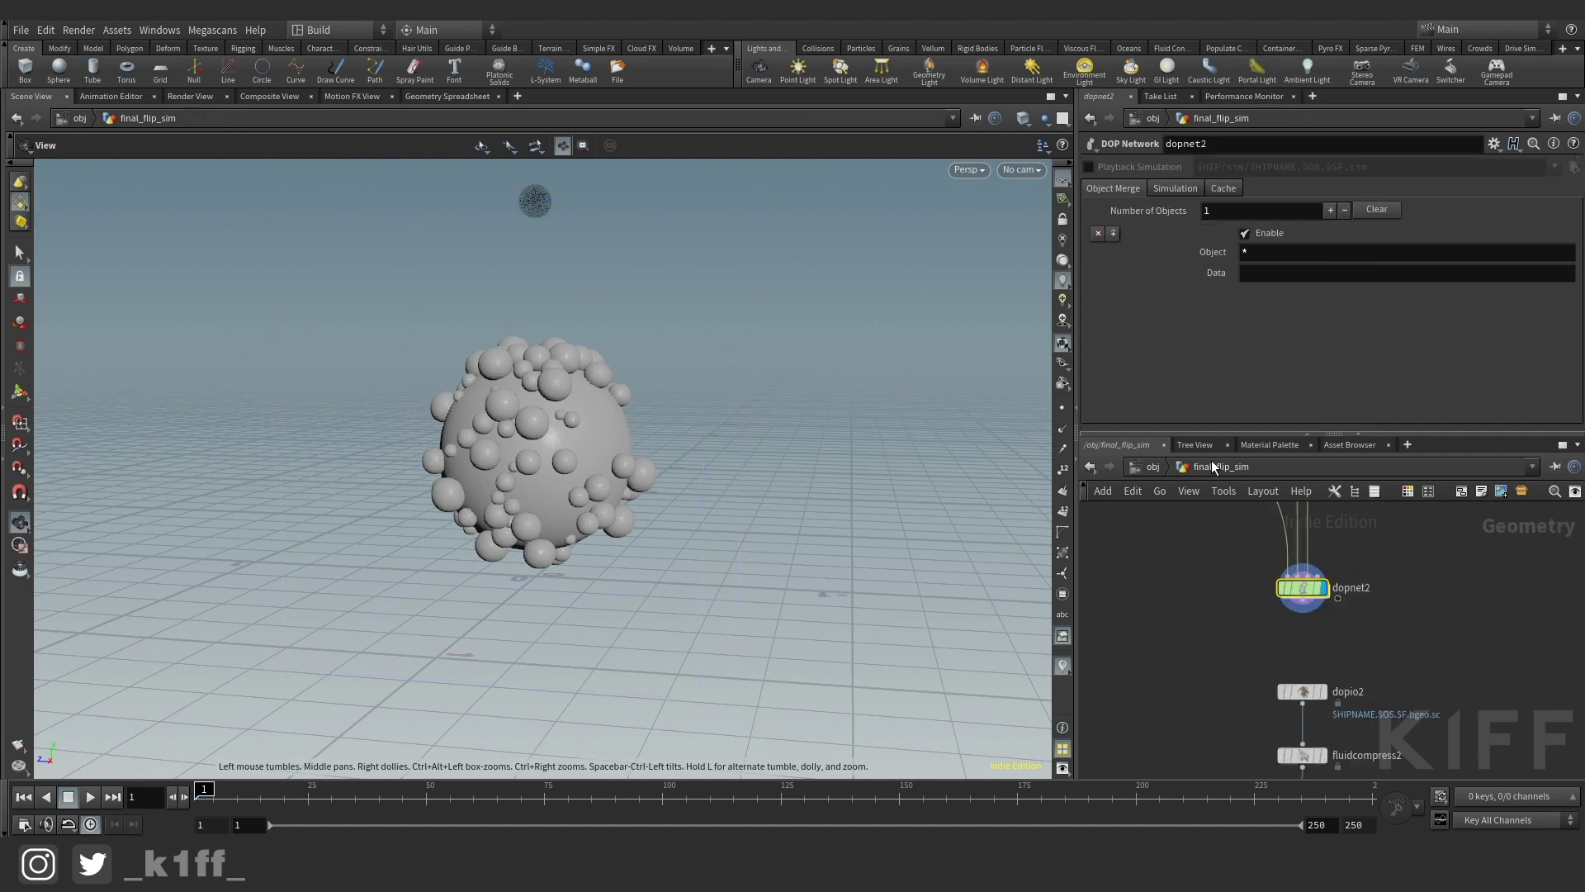
{"action": "left_click", "coordinate": [1326, 612]}
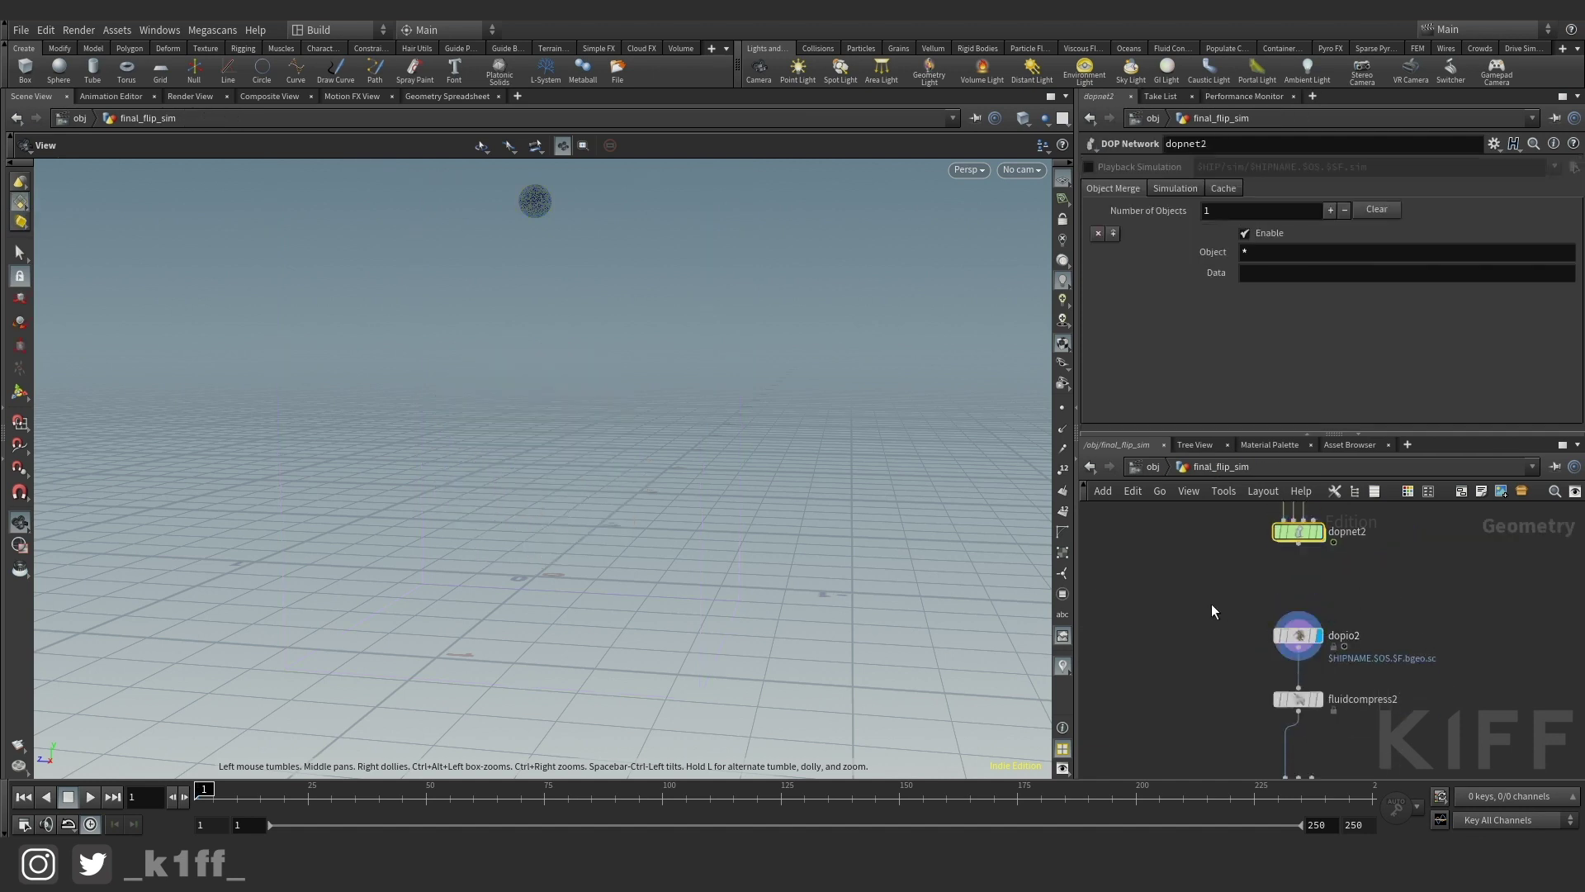
Step: Check that dopio2's DOP Network and DOP Node paths reference the flipobject1 node inside dopnet2
{"action": "left_click_drag", "start_coordinate": [1295, 533], "coordinate": [1282, 245]}
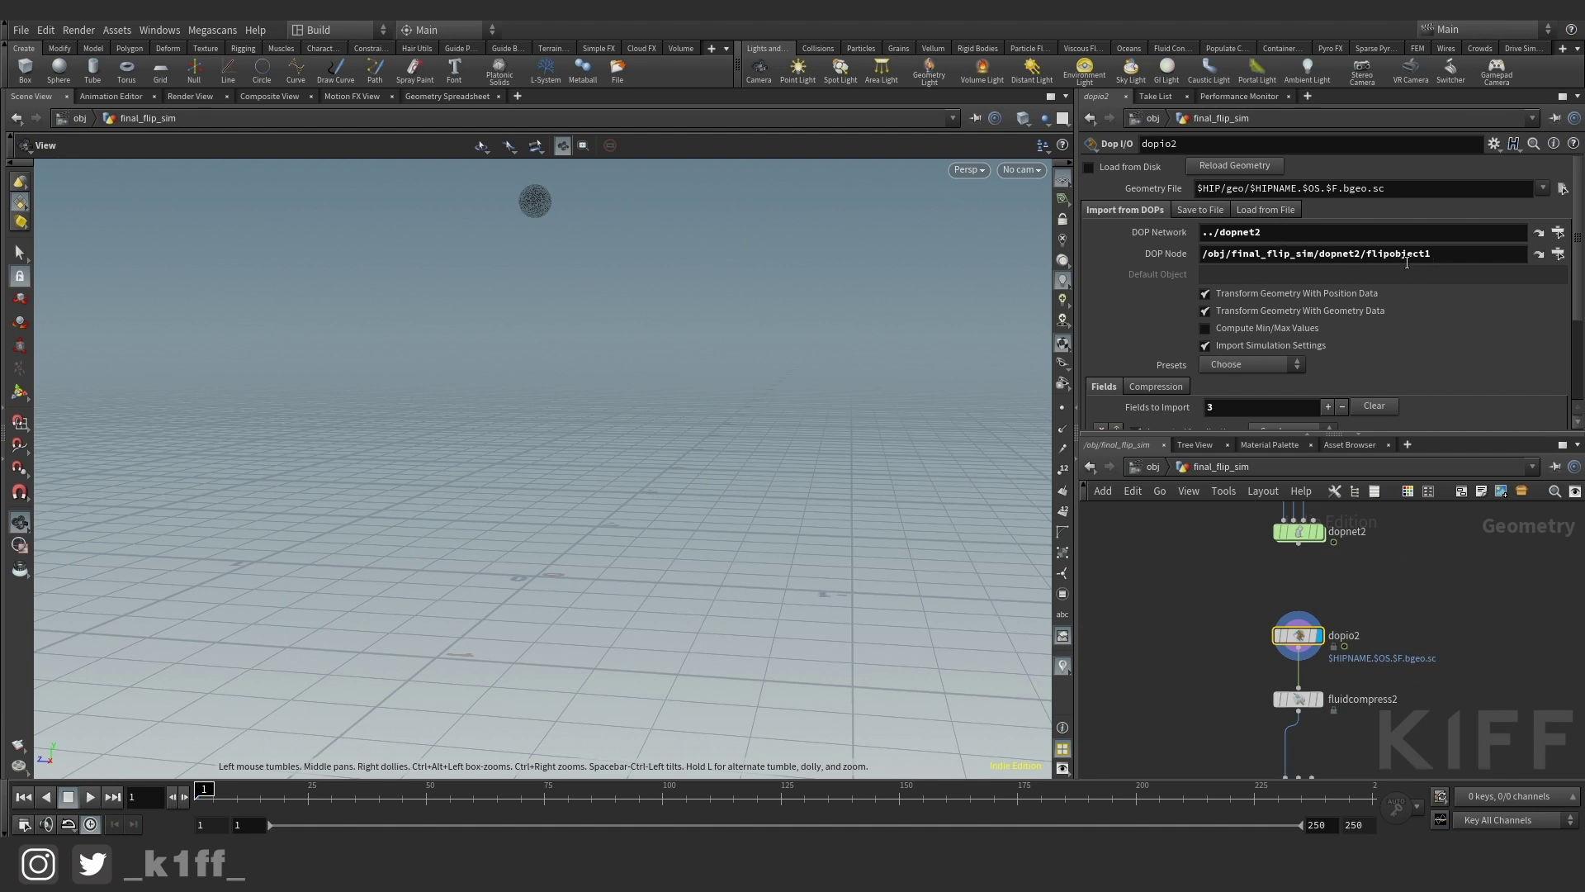
{"action": "double_click", "coordinate": [1295, 532]}
{"action": "left_click_drag", "start_coordinate": [1315, 544], "coordinate": [1316, 545]}
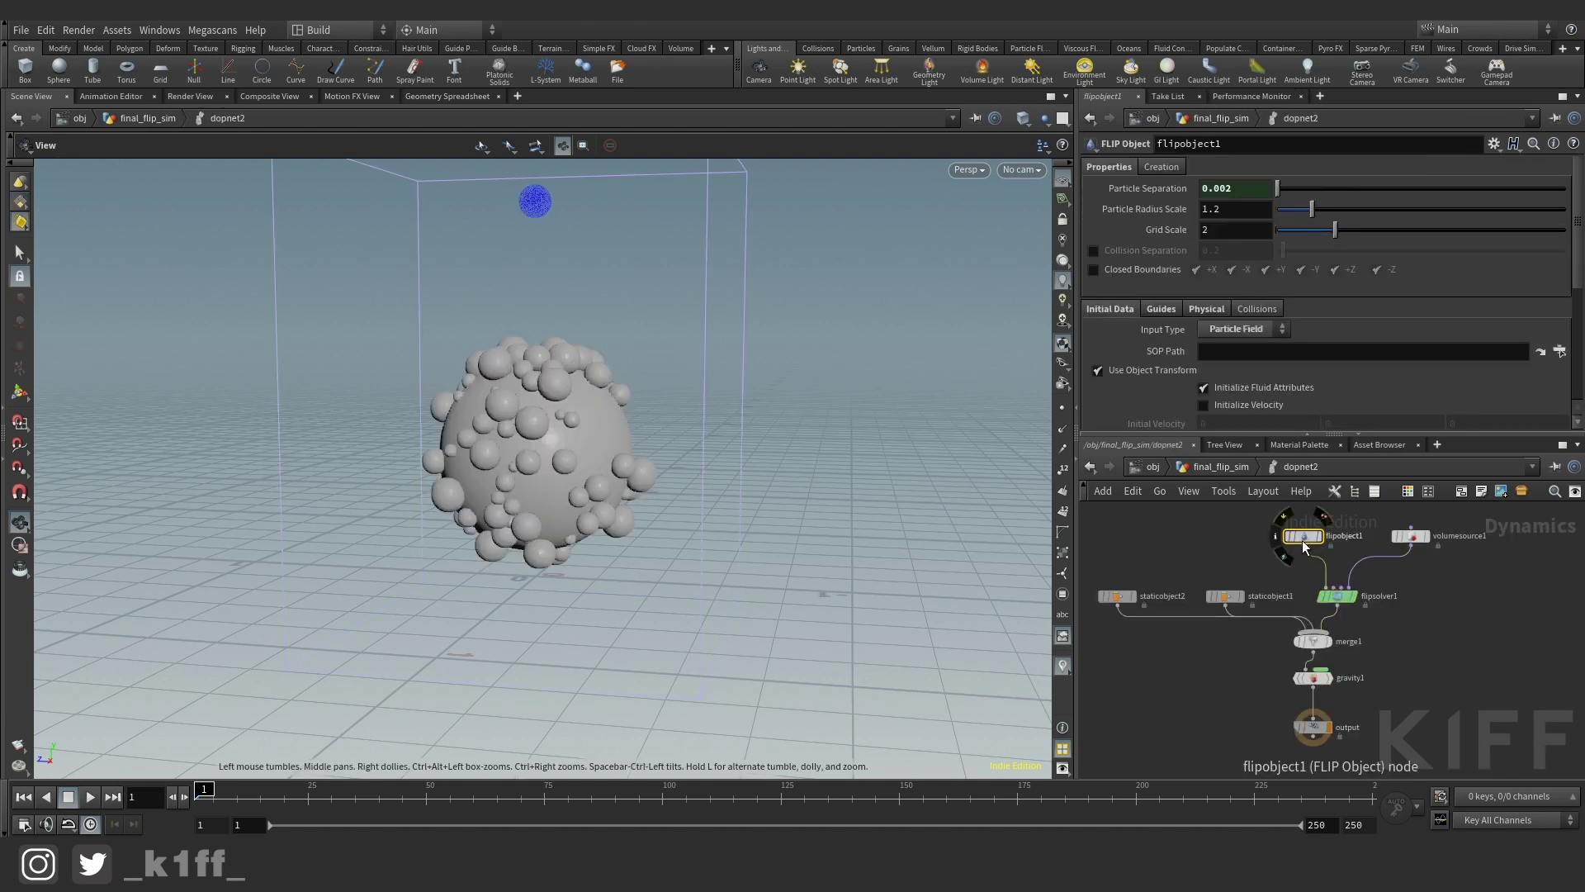
{"action": "left_click", "coordinate": [1207, 467]}
{"action": "left_click", "coordinate": [1346, 638]}
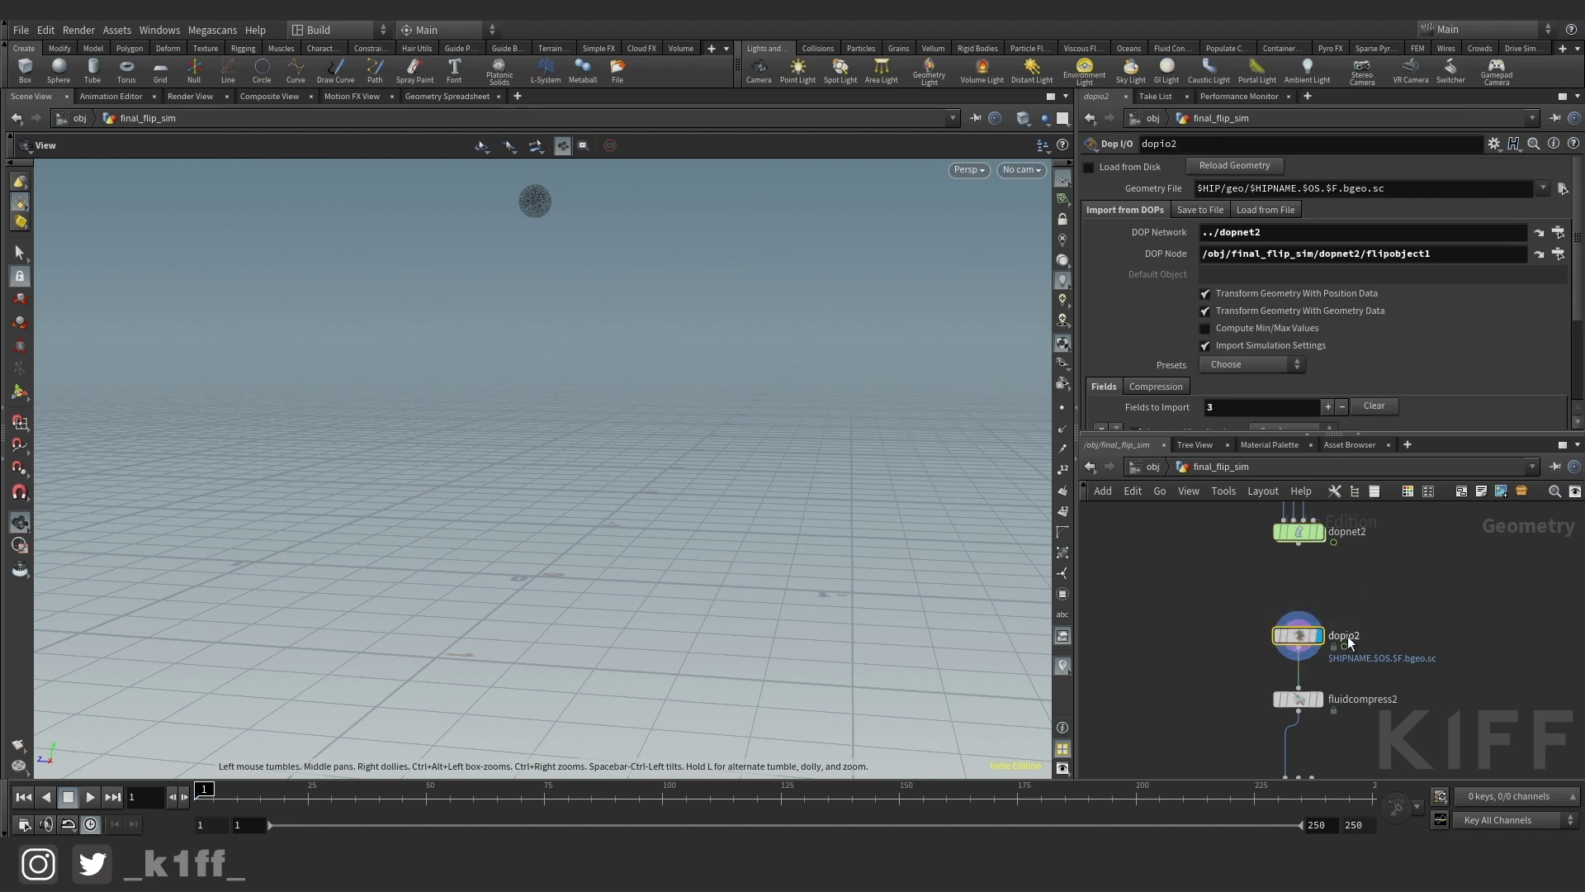
{"action": "left_click_drag", "start_coordinate": [1437, 254], "coordinate": [1103, 256]}
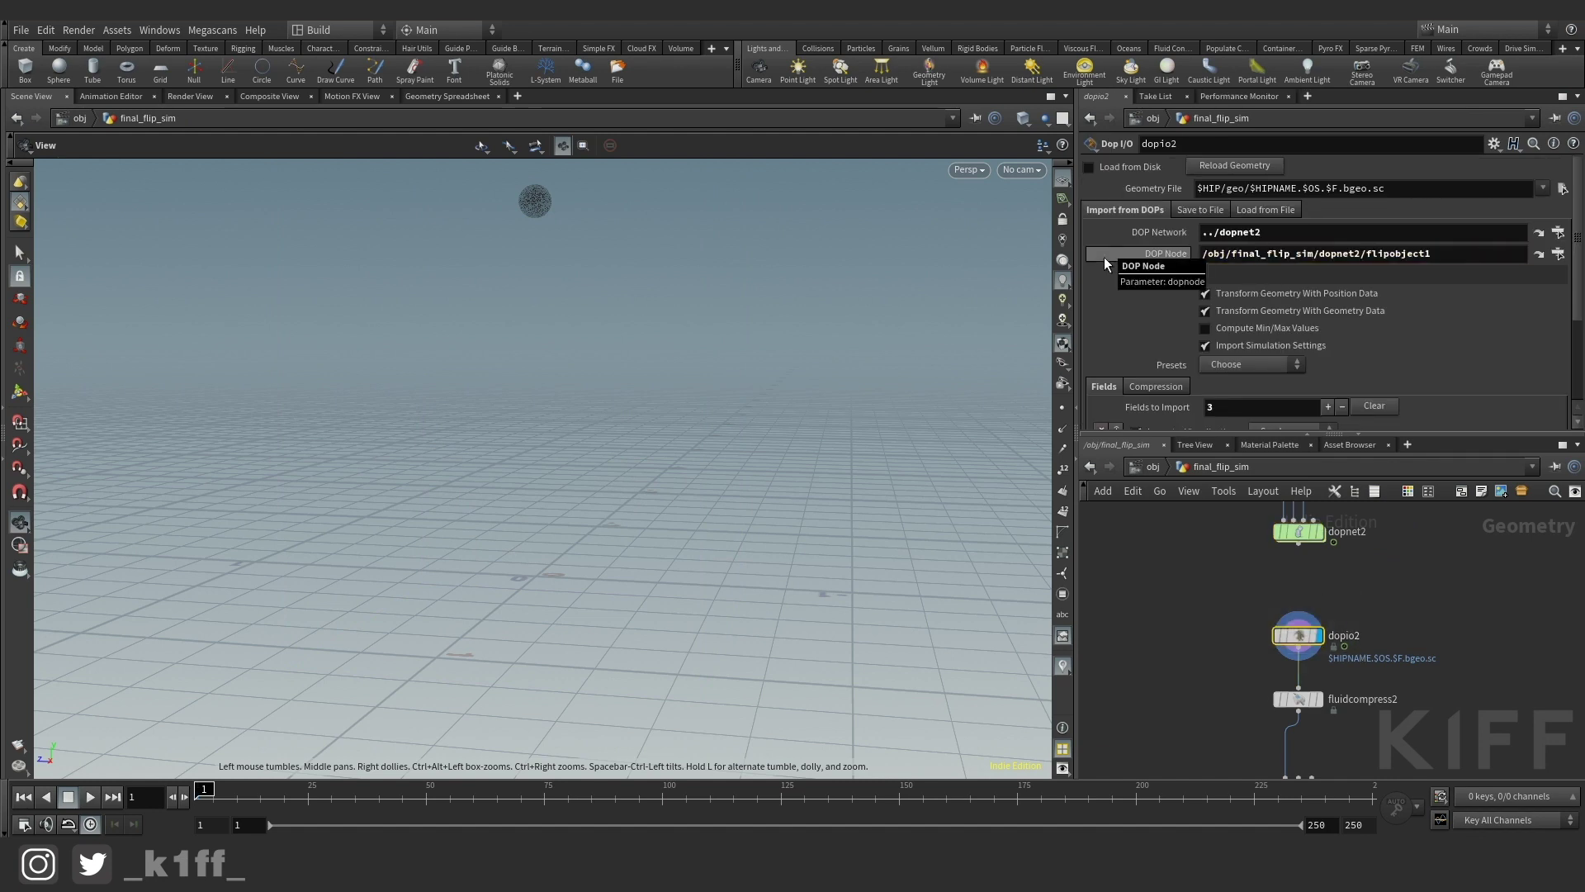
Step: Apply the FLIP Fluid preset to dopio2's fields to import
{"action": "scroll", "coordinate": [1226, 328], "scroll_direction": "down", "scroll_amount": 1}
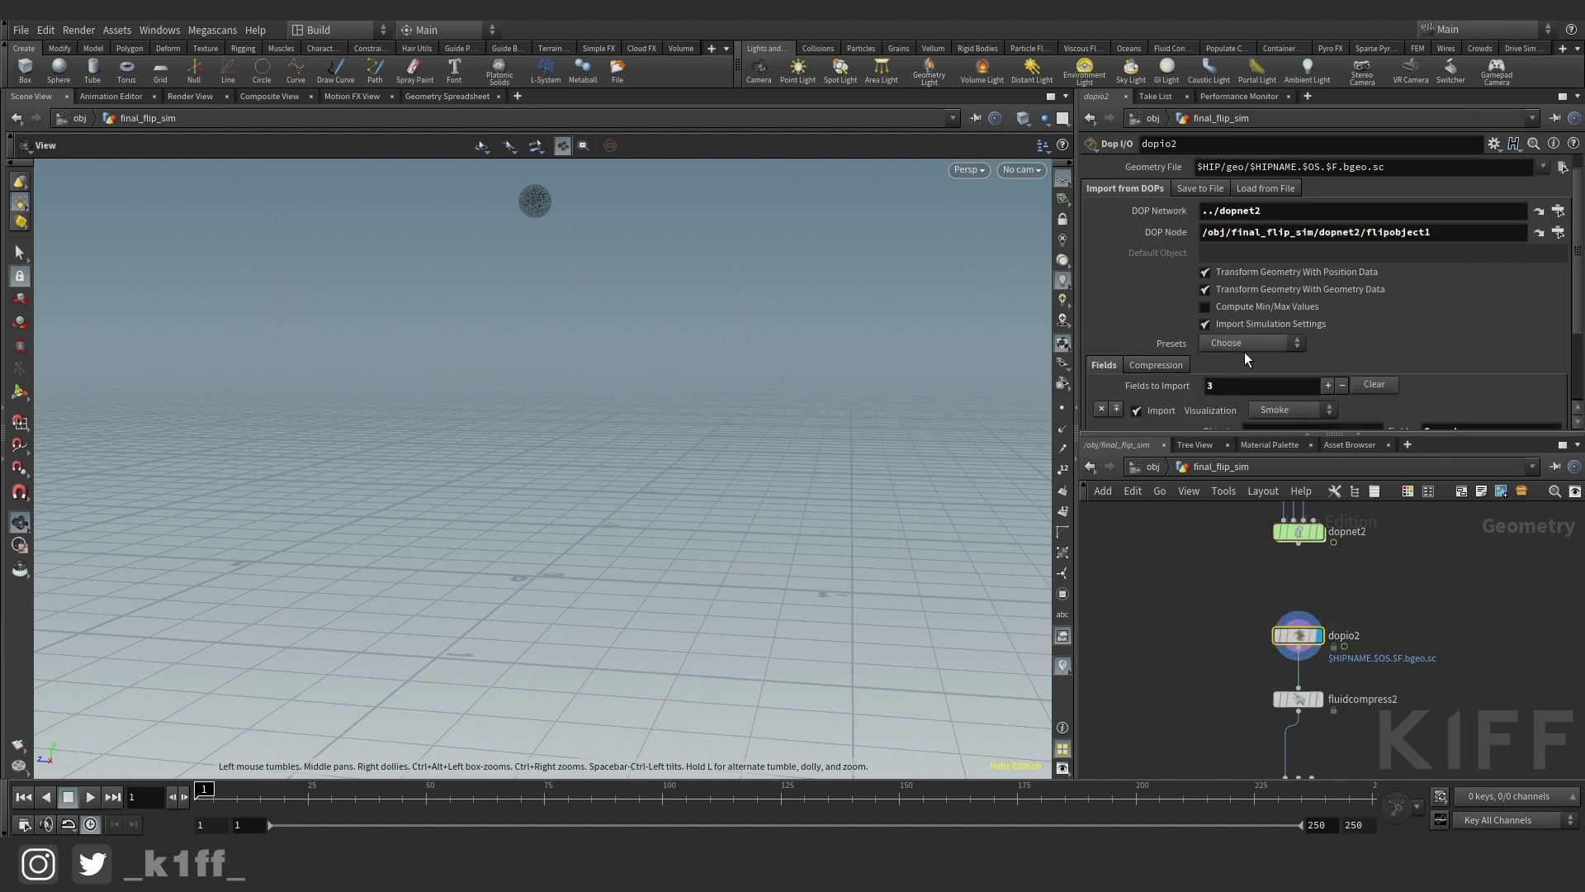
{"action": "left_click", "coordinate": [1247, 345]}
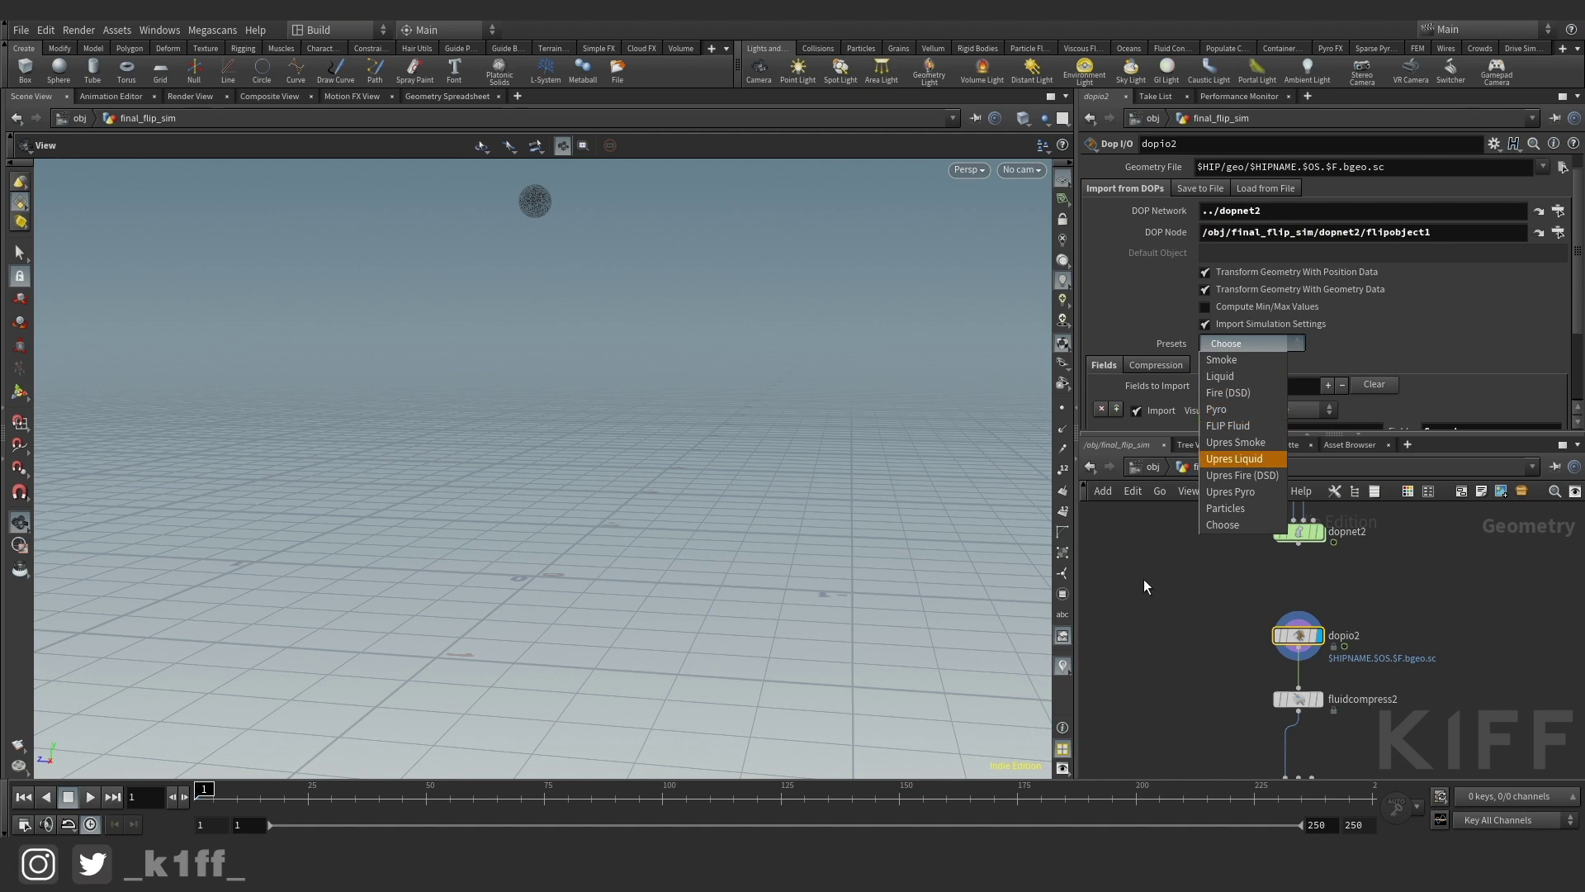
{"action": "left_click", "coordinate": [1236, 427]}
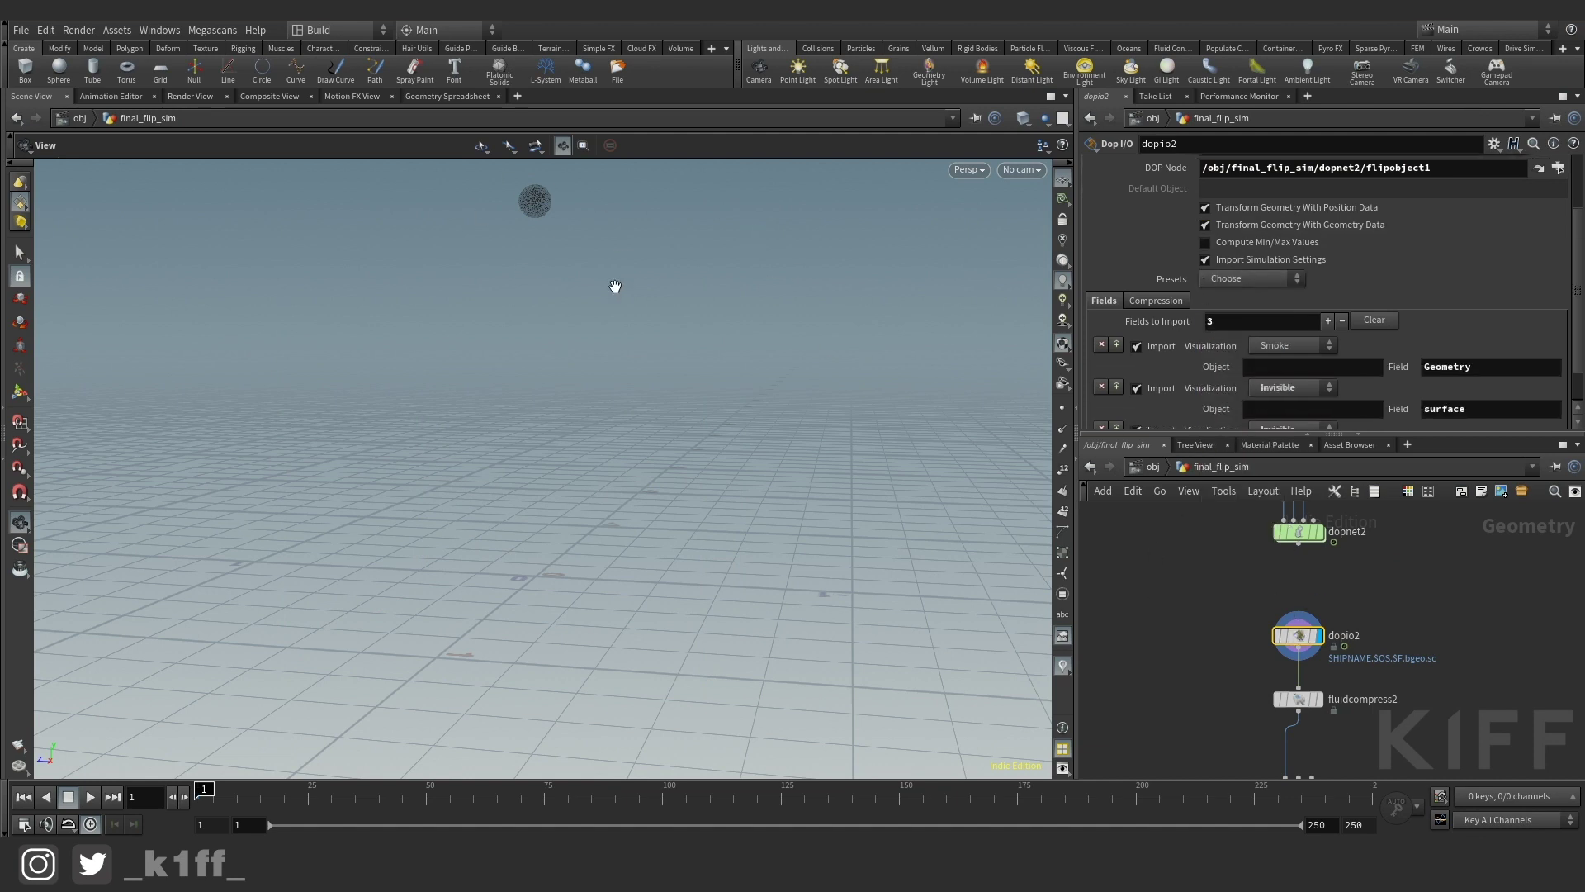
Step: Examine fluidcompress2's particle separation and its other particle and volume compression settings
{"action": "middle_click_drag", "start_coordinate": [1254, 695], "coordinate": [1194, 606]}
{"action": "left_click", "coordinate": [1237, 609]}
{"action": "left_click_drag", "start_coordinate": [1245, 607], "coordinate": [1245, 623]}
{"action": "left_click", "coordinate": [1168, 181]}
{"action": "left_click", "coordinate": [1168, 181]}
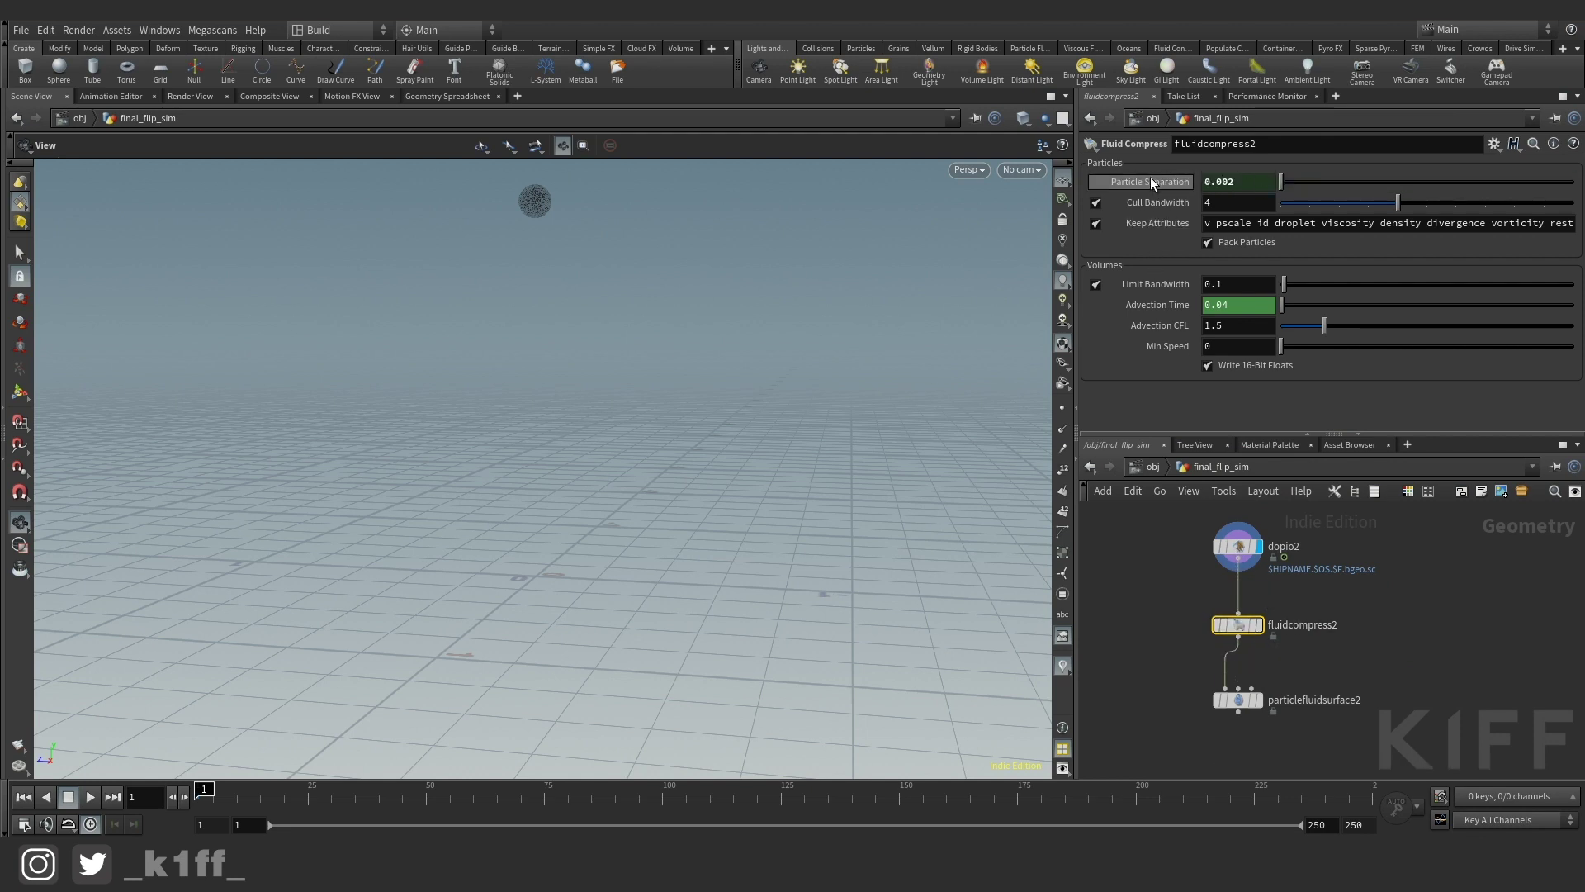
{"action": "scroll", "coordinate": [1161, 525], "scroll_direction": "down", "scroll_amount": 3}
{"action": "middle_click_drag", "start_coordinate": [1161, 525], "coordinate": [1274, 669]}
{"action": "mouse_move", "coordinate": [1226, 621]}
{"action": "middle_mouse_down"}
{"action": "mouse_move", "coordinate": [1217, 641]}
{"action": "mouse_move", "coordinate": [1232, 601]}
{"action": "middle_mouse_up"}
{"action": "left_click", "coordinate": [1238, 621]}
{"action": "left_click", "coordinate": [1272, 660]}
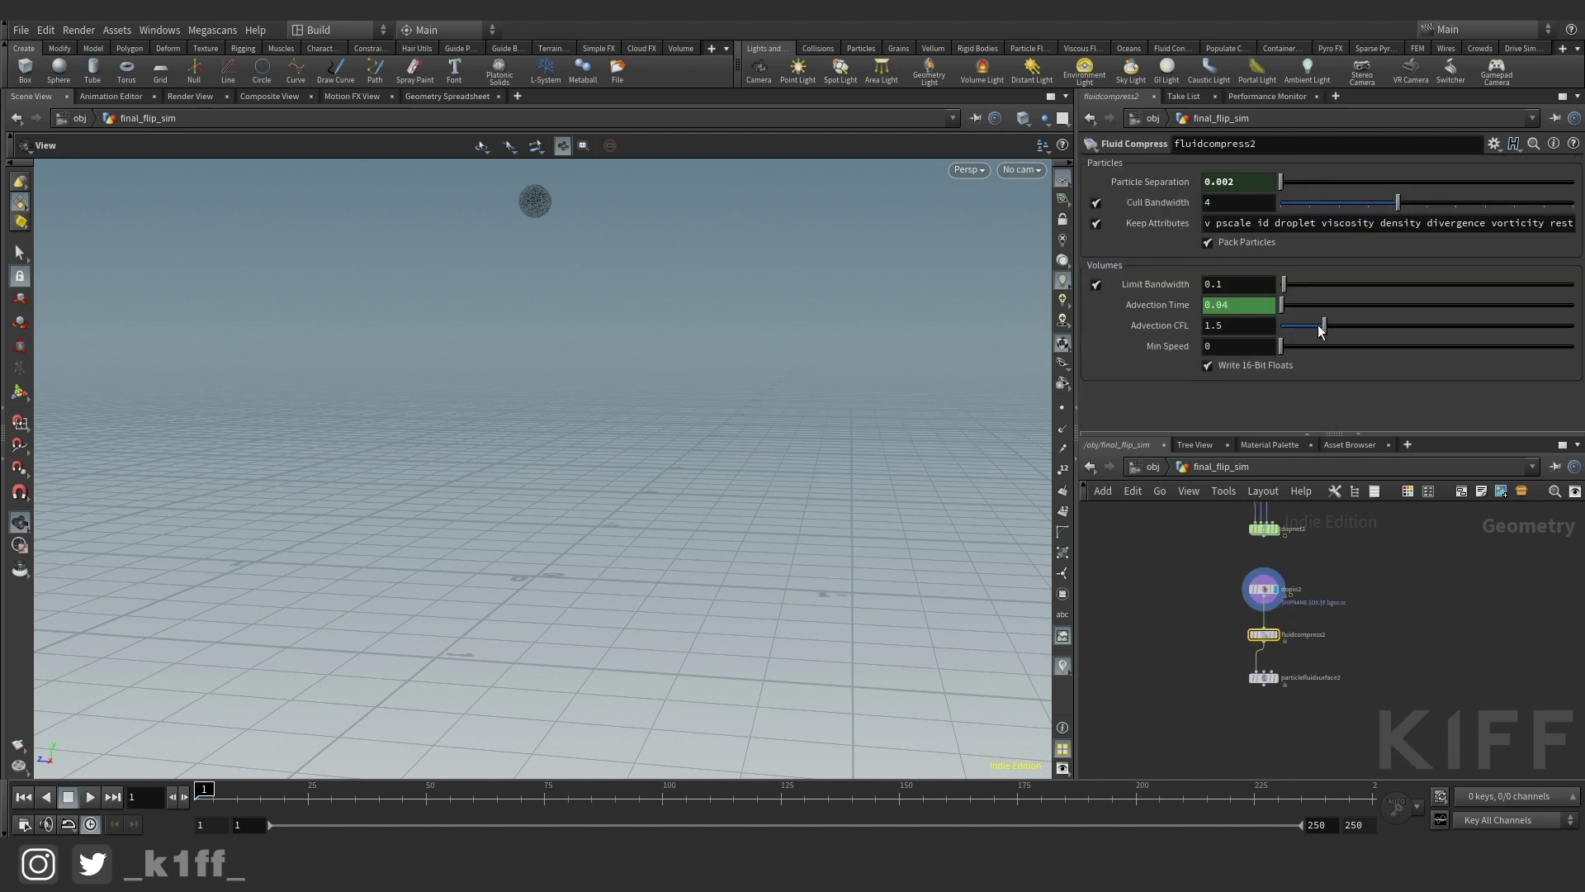
Step: Try a File Cache node between fluidcompress2 and particlefluidsurface2, and delete it again
{"action": "key", "text": "Tab"}
{"action": "type", "text": "file"}
{"action": "key", "text": "Return"}
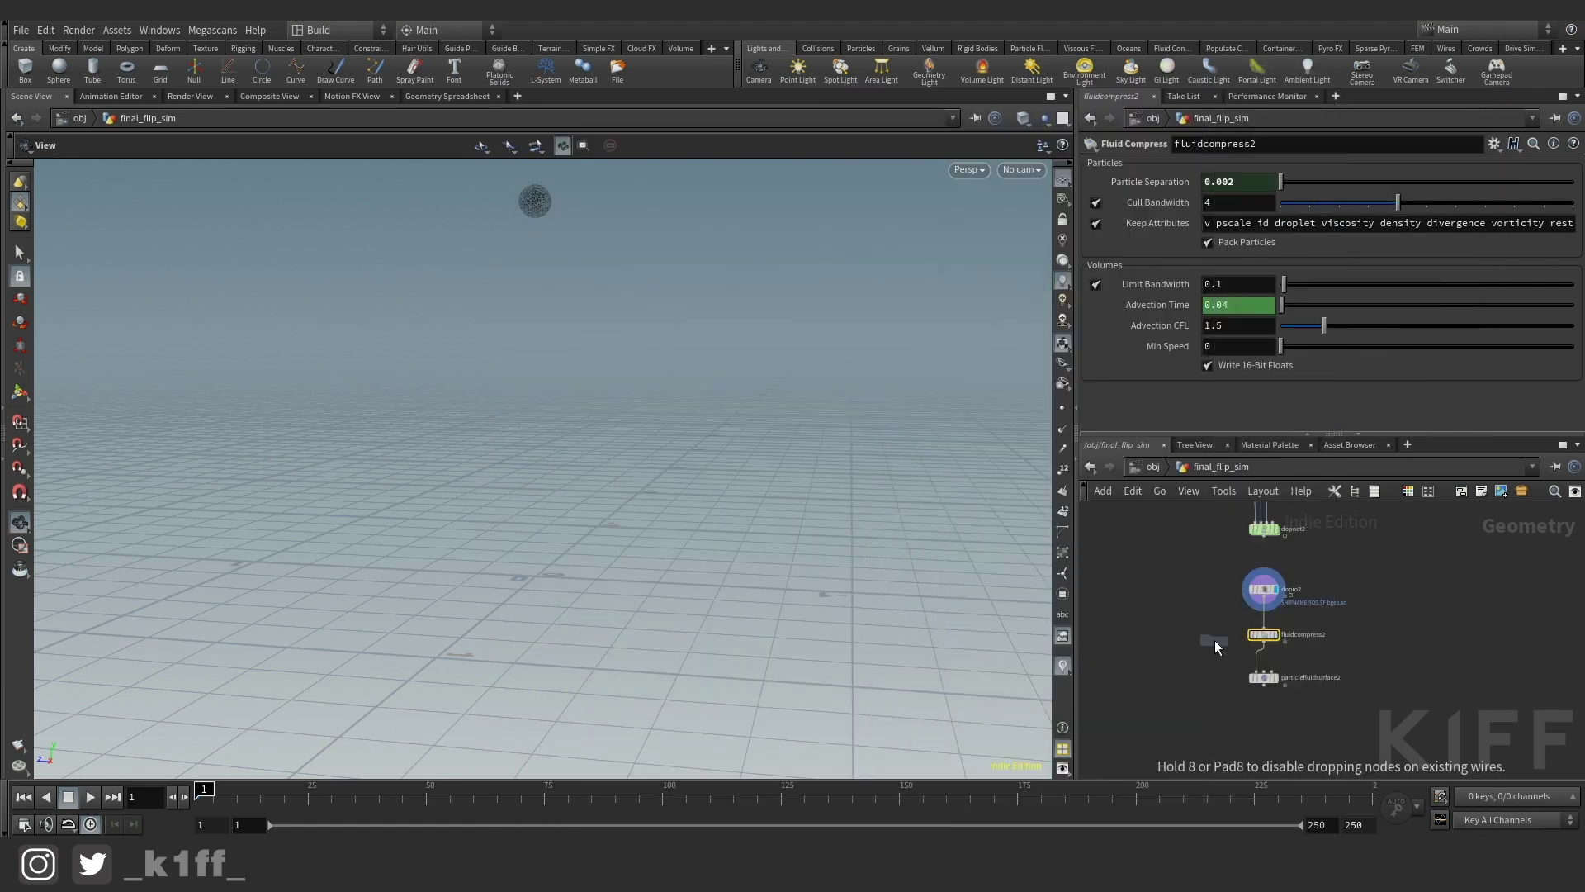
{"action": "key", "text": "Tab"}
{"action": "type", "text": "filec"}
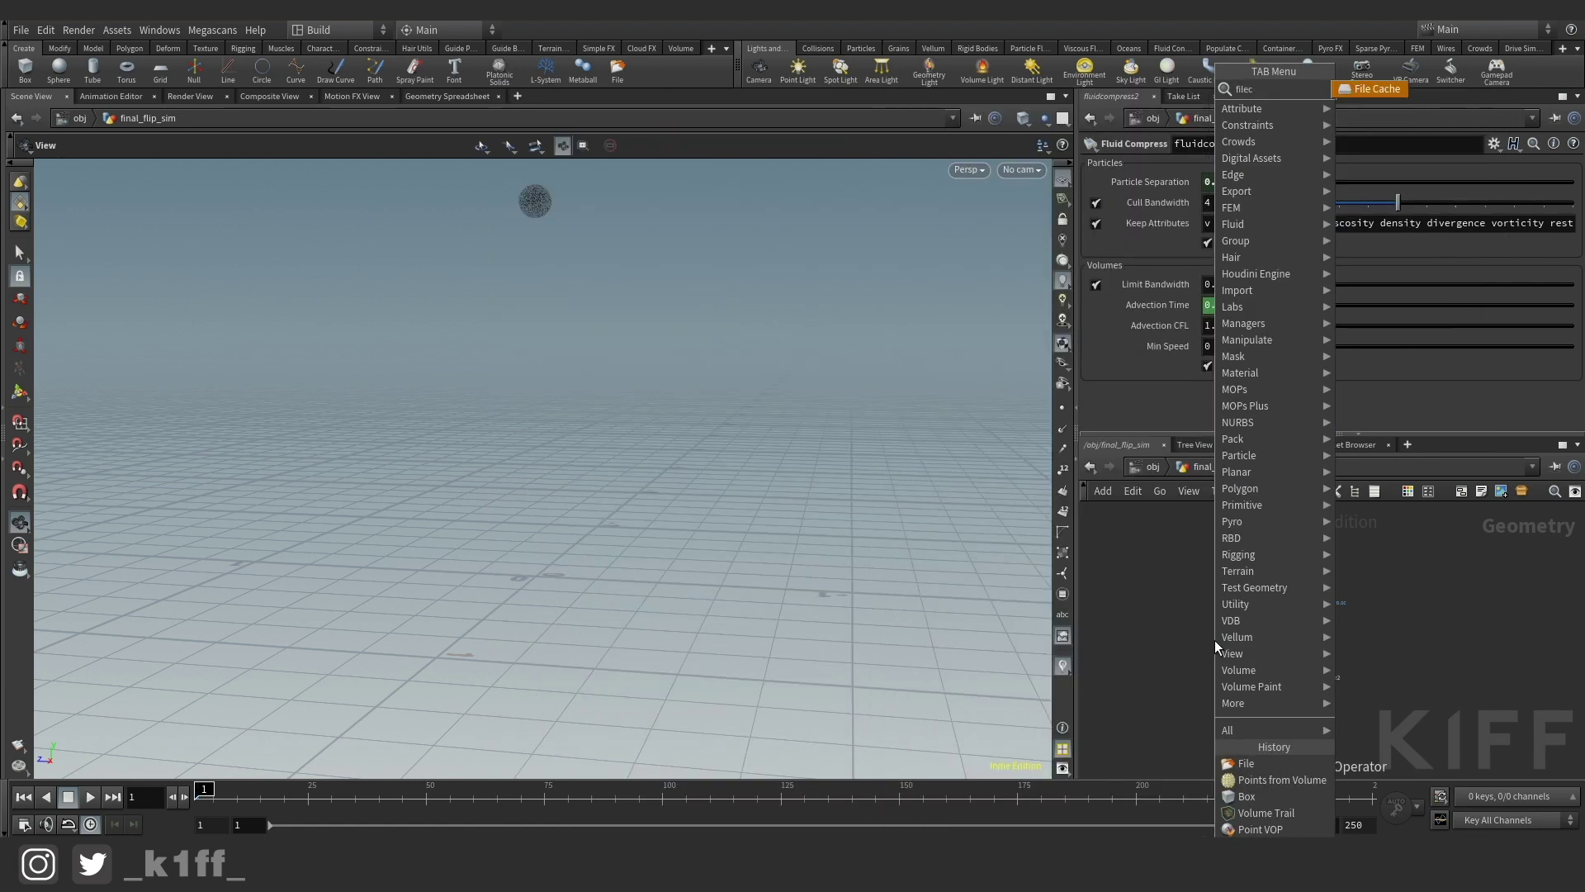
{"action": "key", "text": "Return"}
{"action": "left_click", "coordinate": [1217, 672]}
{"action": "left_click_drag", "start_coordinate": [1216, 671], "coordinate": [1264, 664]}
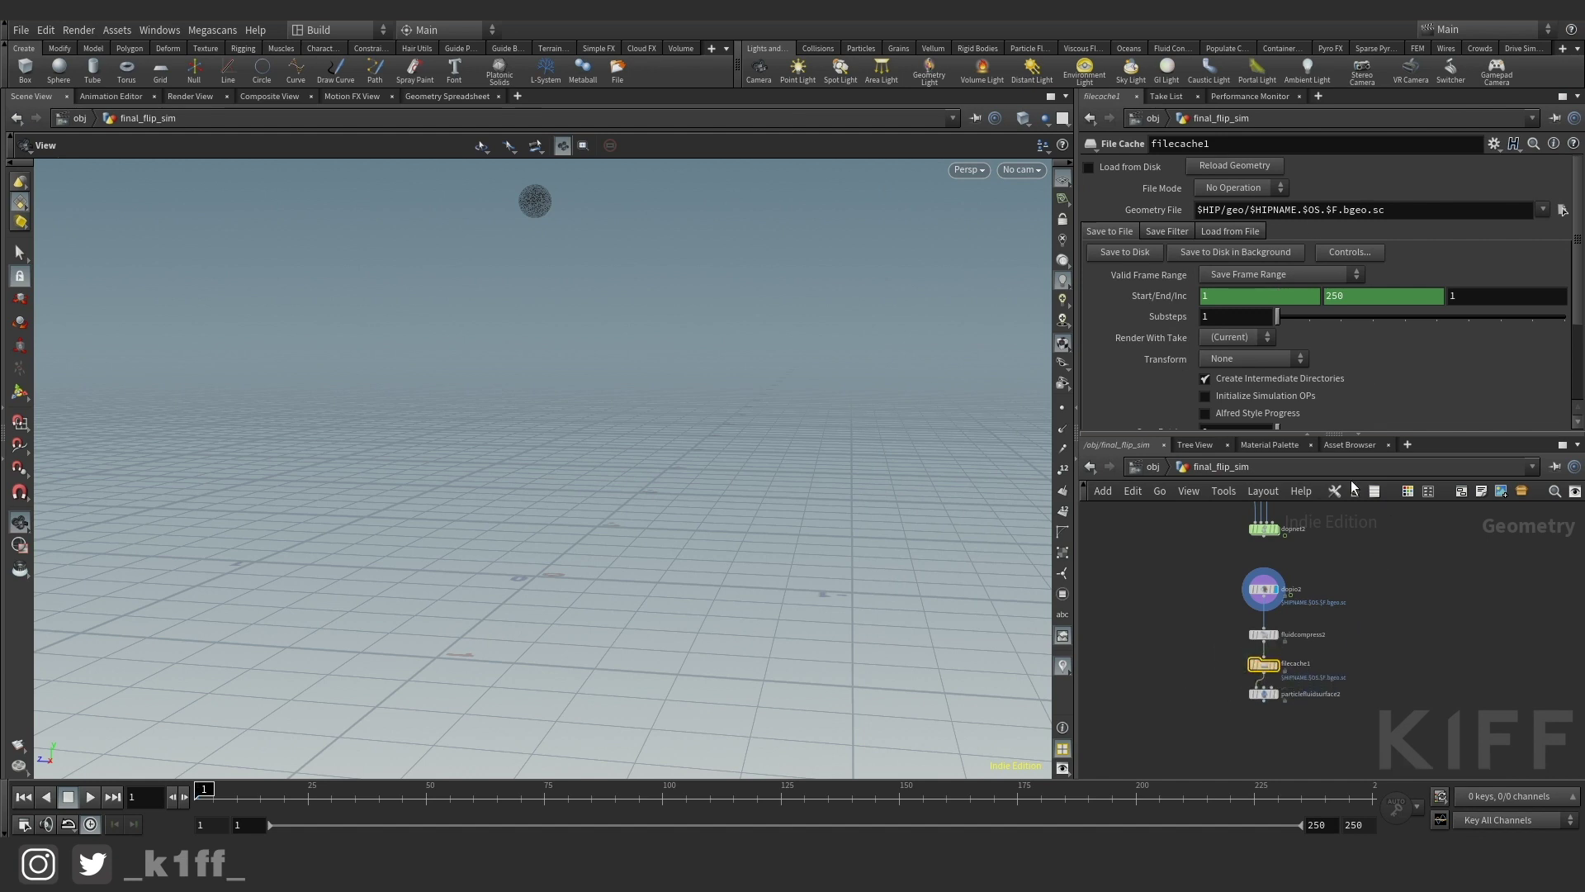
{"action": "key", "text": "Delete"}
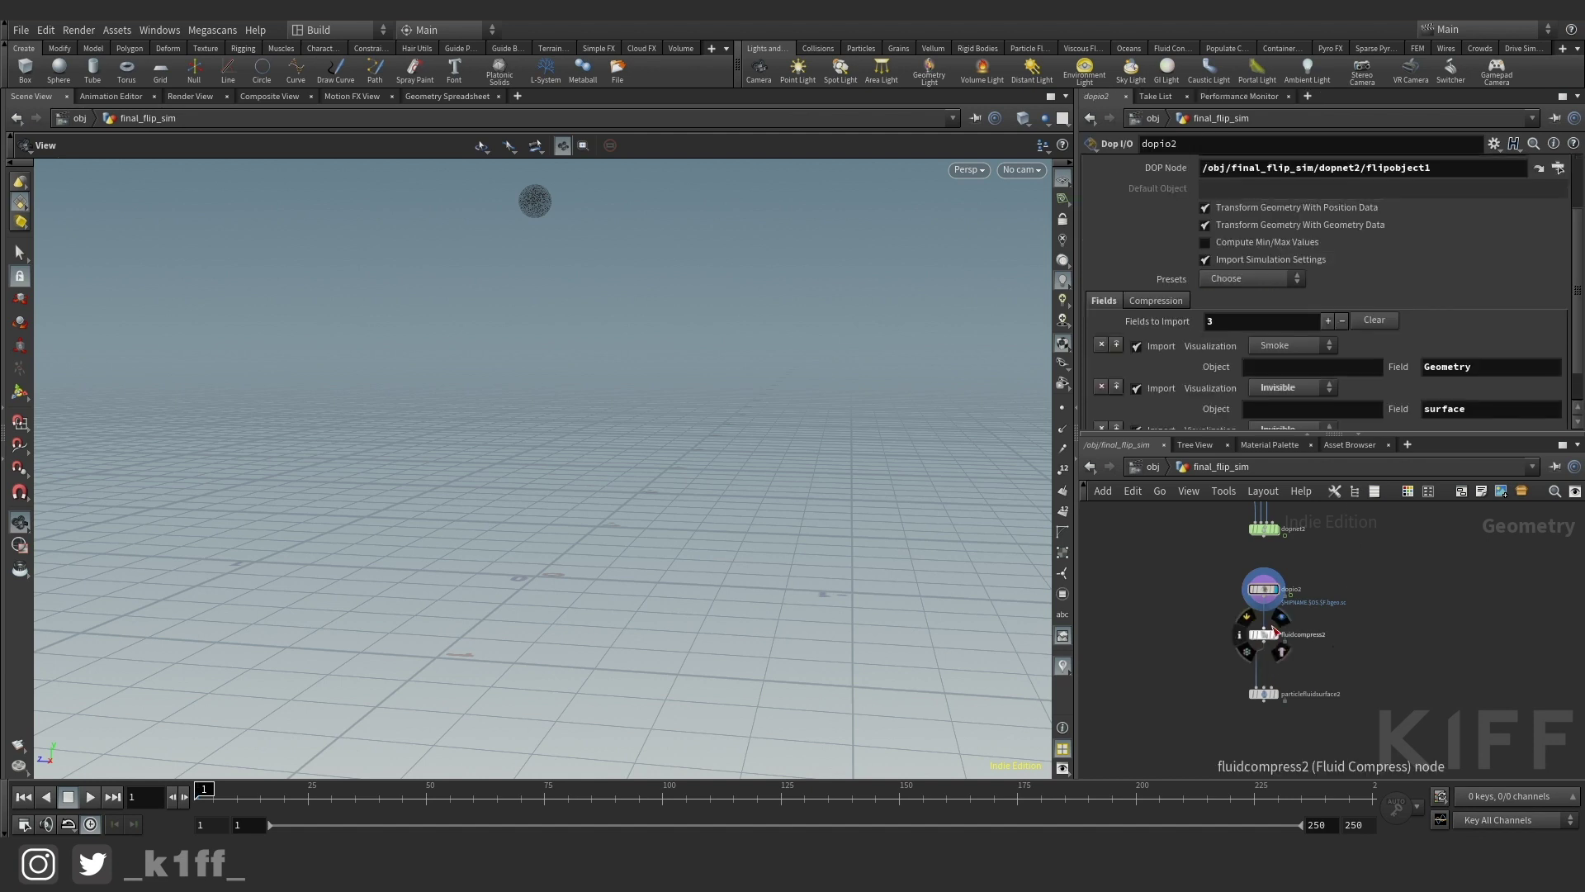
Step: Add a spare Particle Fluid Surface node beside particlefluidsurface2 and delete it again
{"action": "scroll", "coordinate": [1344, 686], "scroll_direction": "up", "scroll_amount": 3}
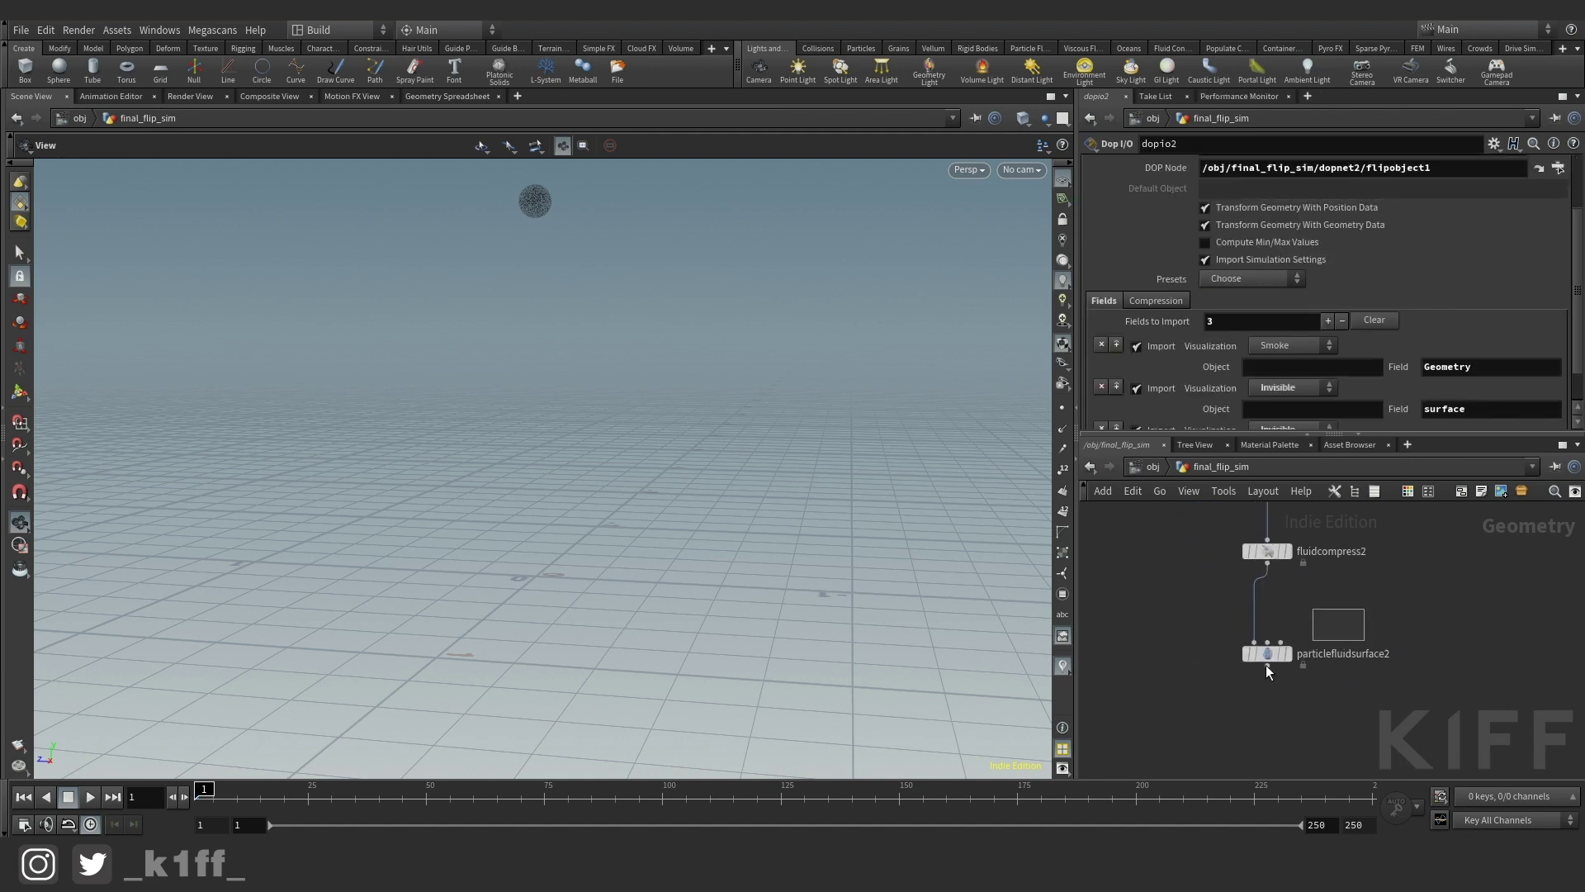
{"action": "left_click", "coordinate": [1265, 657]}
{"action": "key", "text": "Tab"}
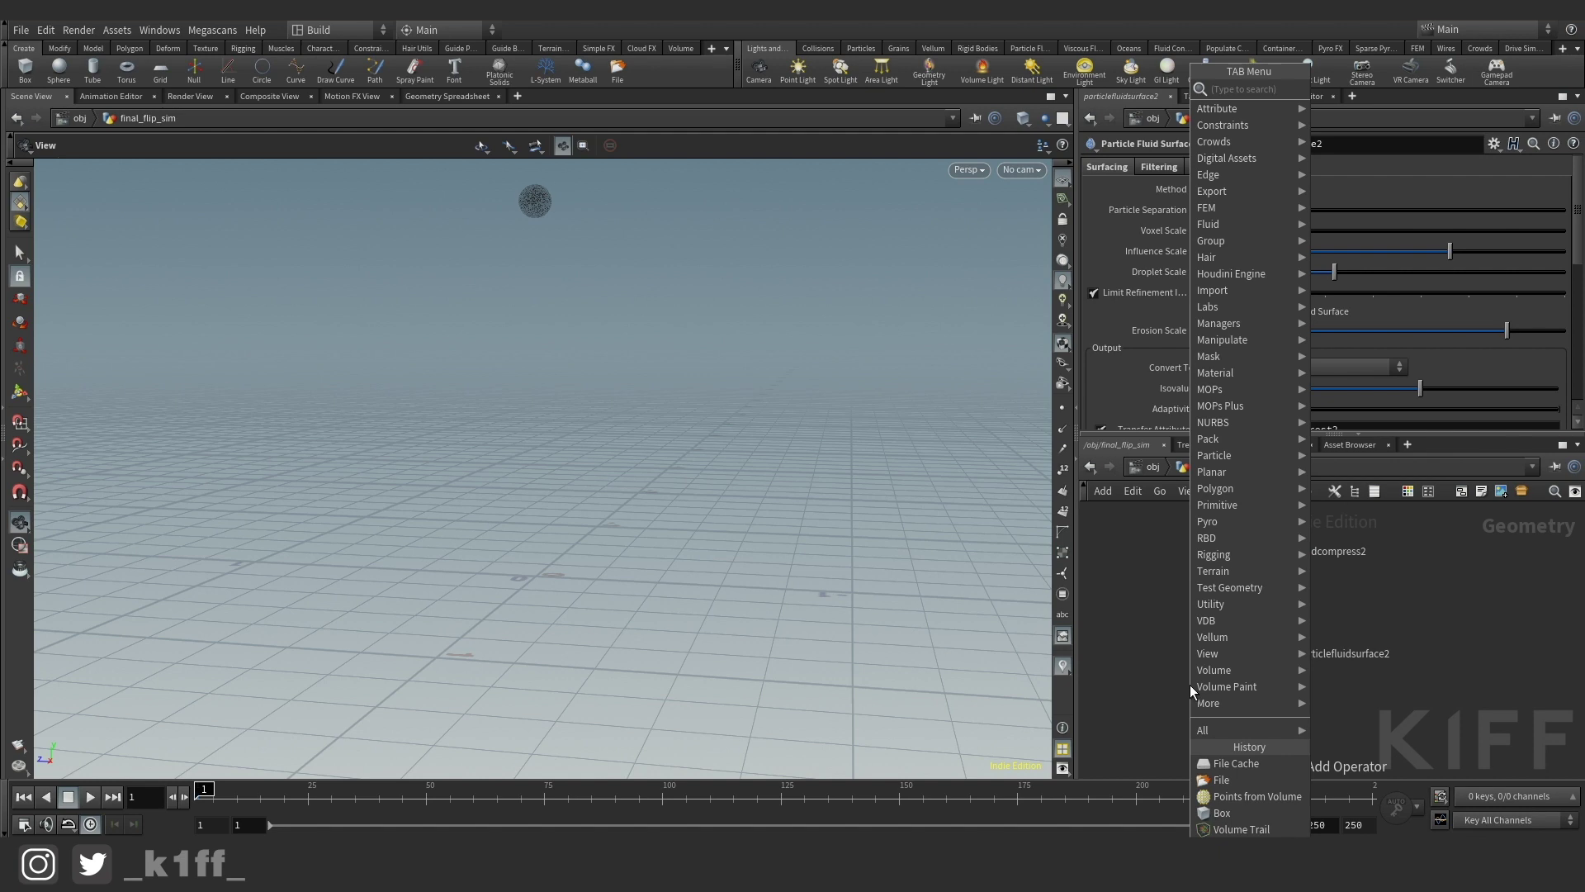
{"action": "type", "text": "flui"}
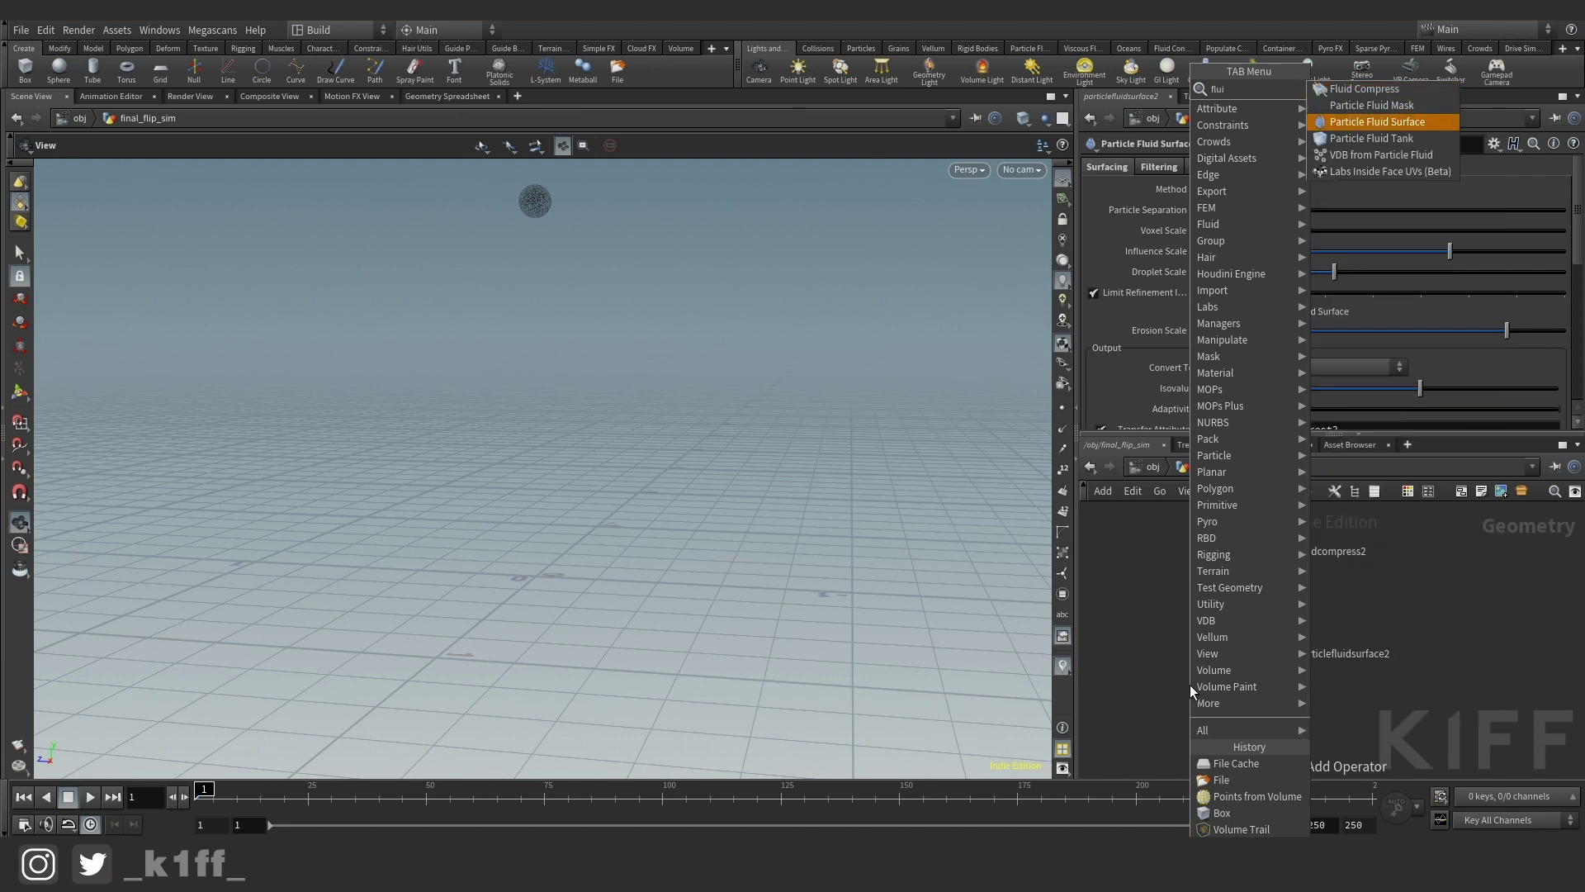
{"action": "key", "text": "Return"}
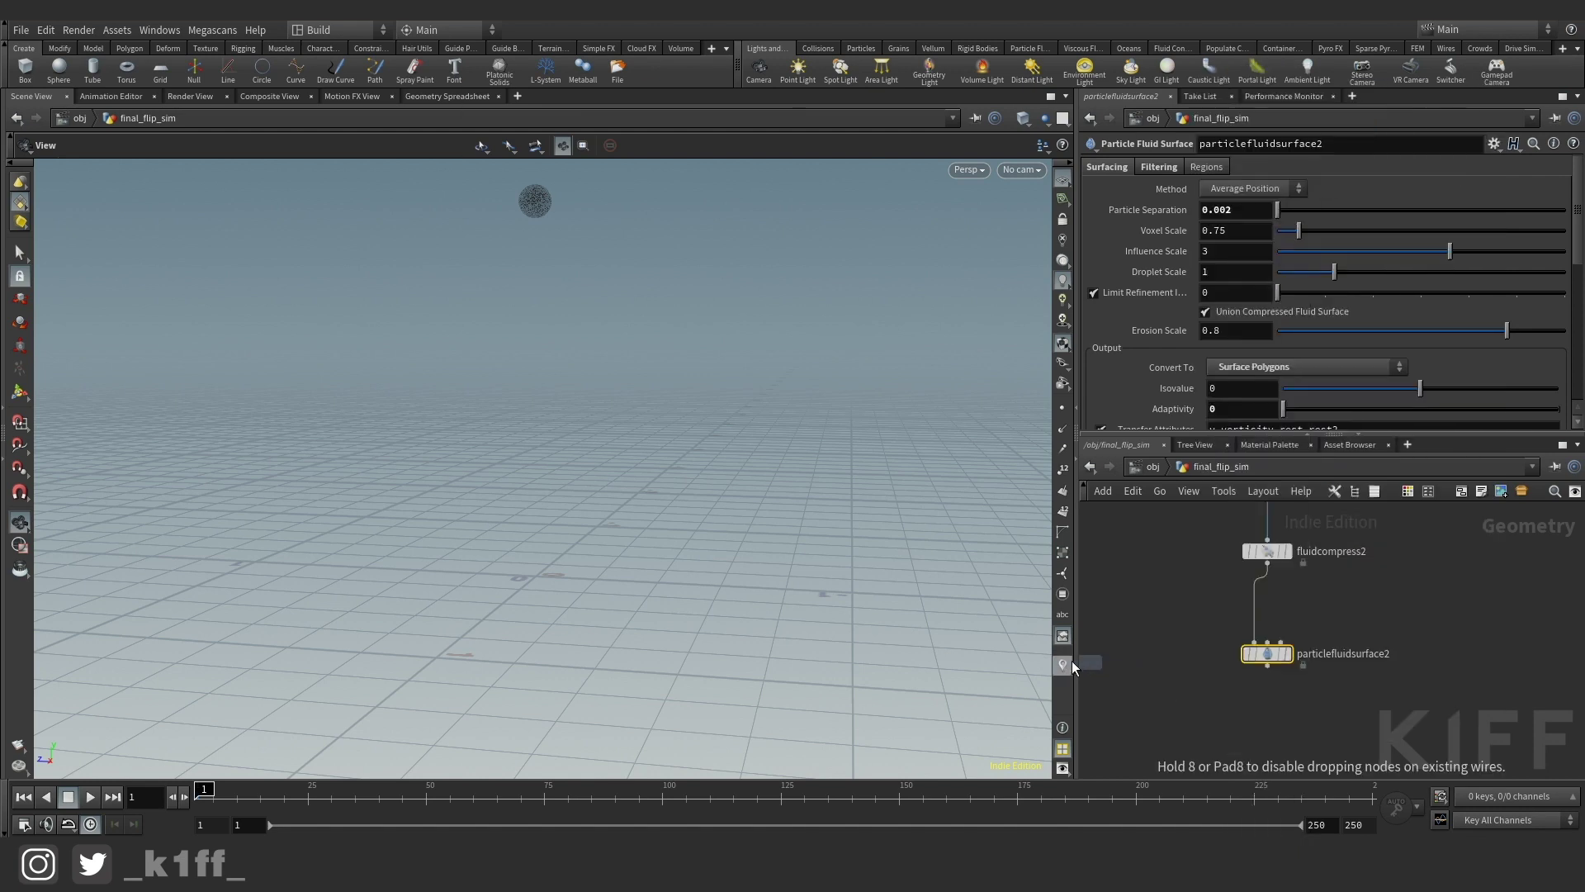
{"action": "left_click", "coordinate": [1131, 653]}
{"action": "left_click_drag", "start_coordinate": [1183, 588], "coordinate": [1112, 695]}
{"action": "key", "text": "Delete"}
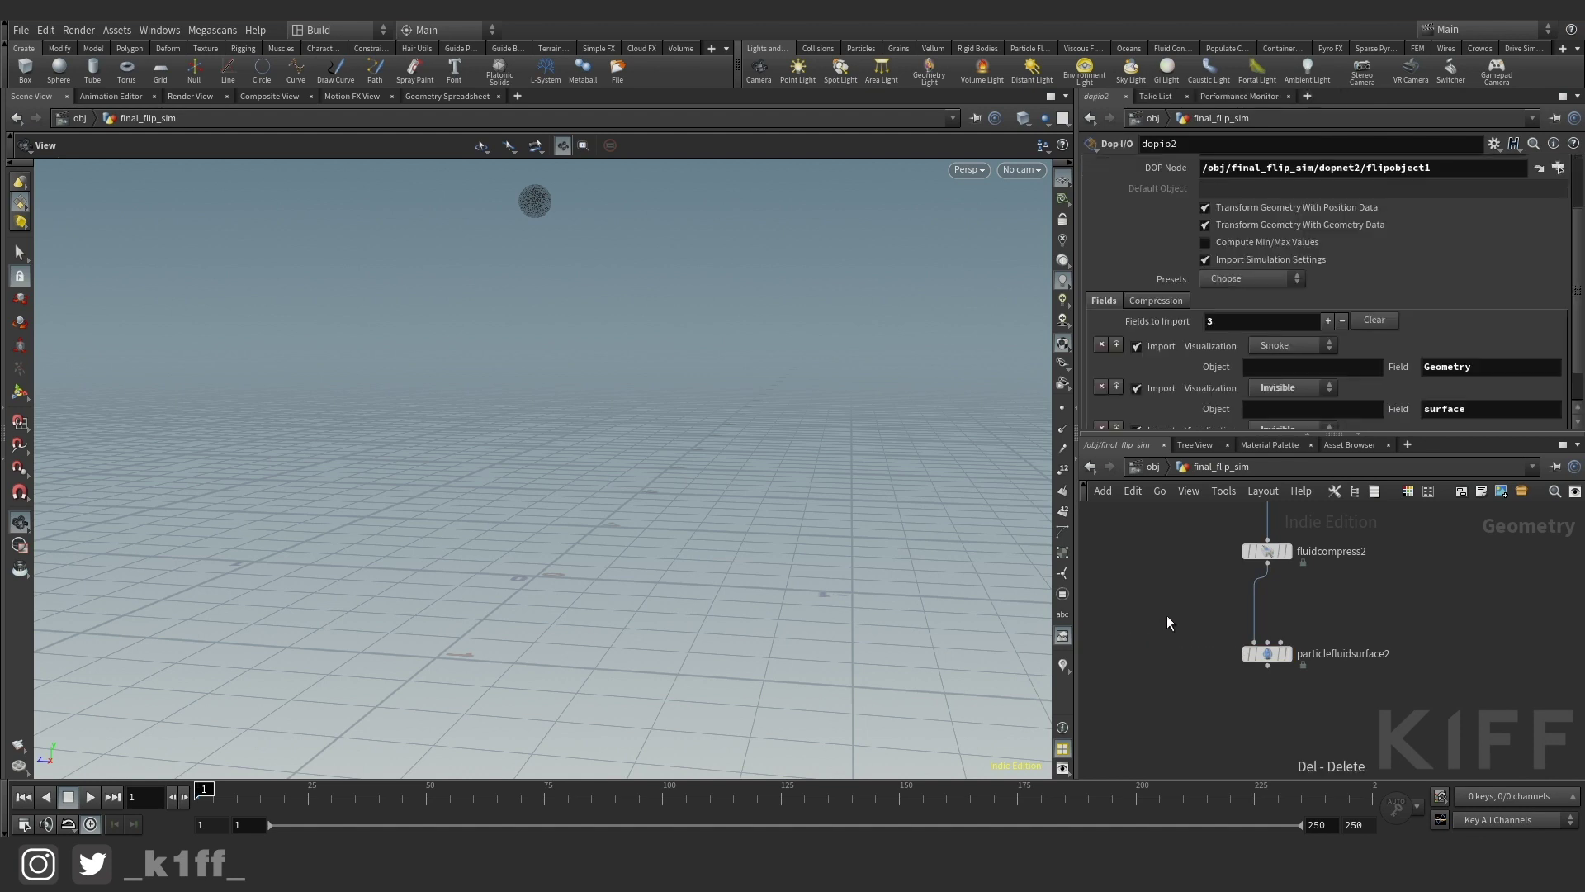
Step: Compare particlefluidsurface2's particle separation with the point separation of pointsfromvolume1
{"action": "left_click", "coordinate": [1263, 652]}
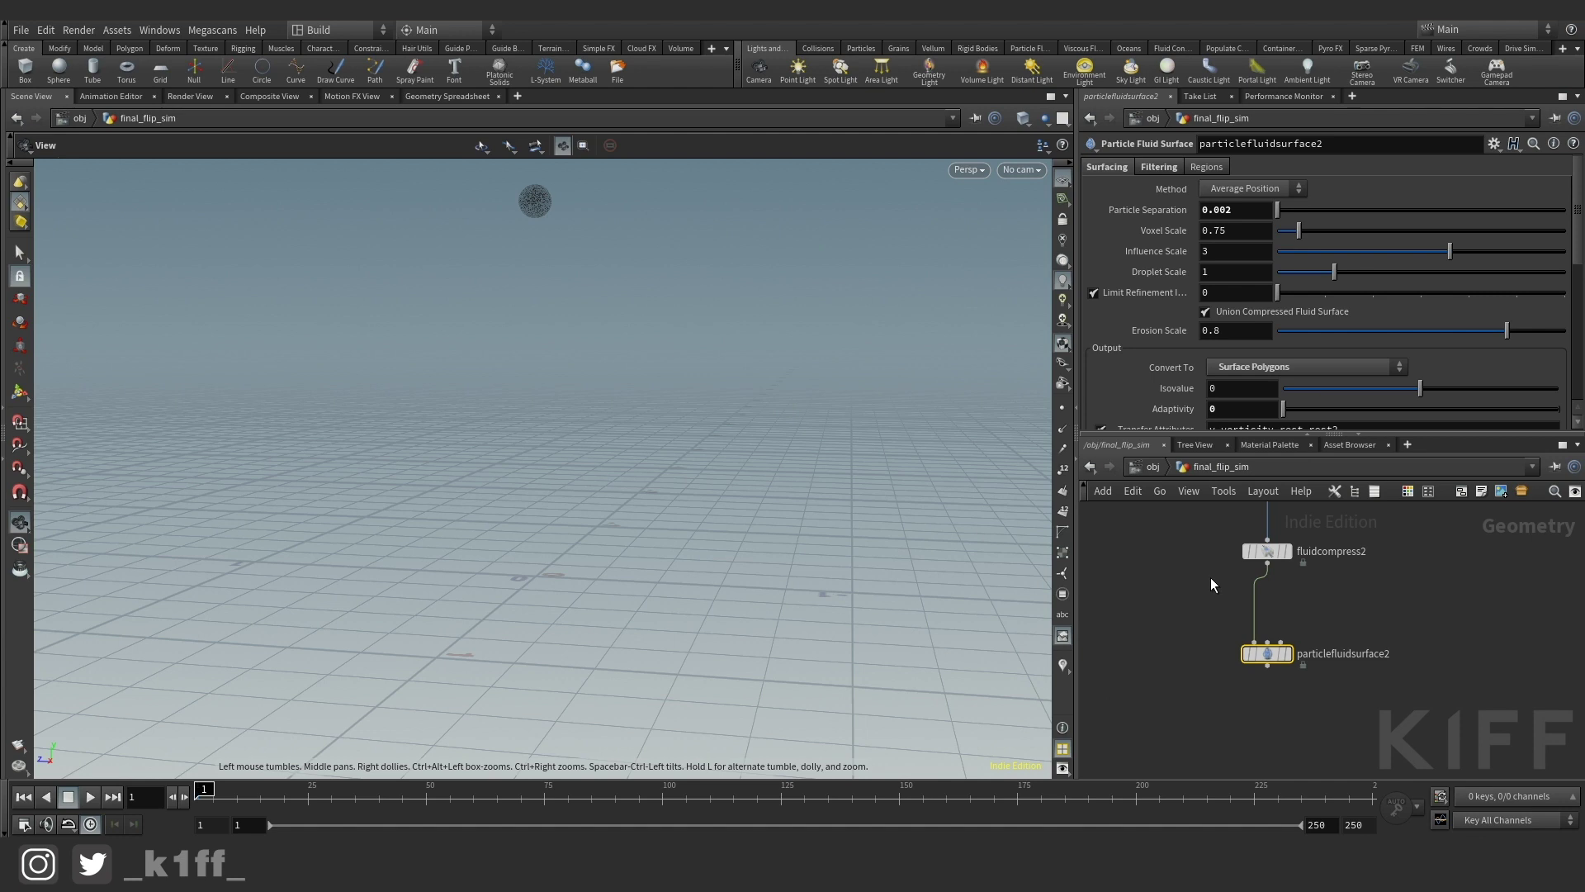
{"action": "left_click_drag", "start_coordinate": [1189, 609], "coordinate": [1359, 705]}
{"action": "scroll", "coordinate": [1222, 583], "scroll_direction": "up", "scroll_amount": 10}
{"action": "left_click", "coordinate": [1217, 592]}
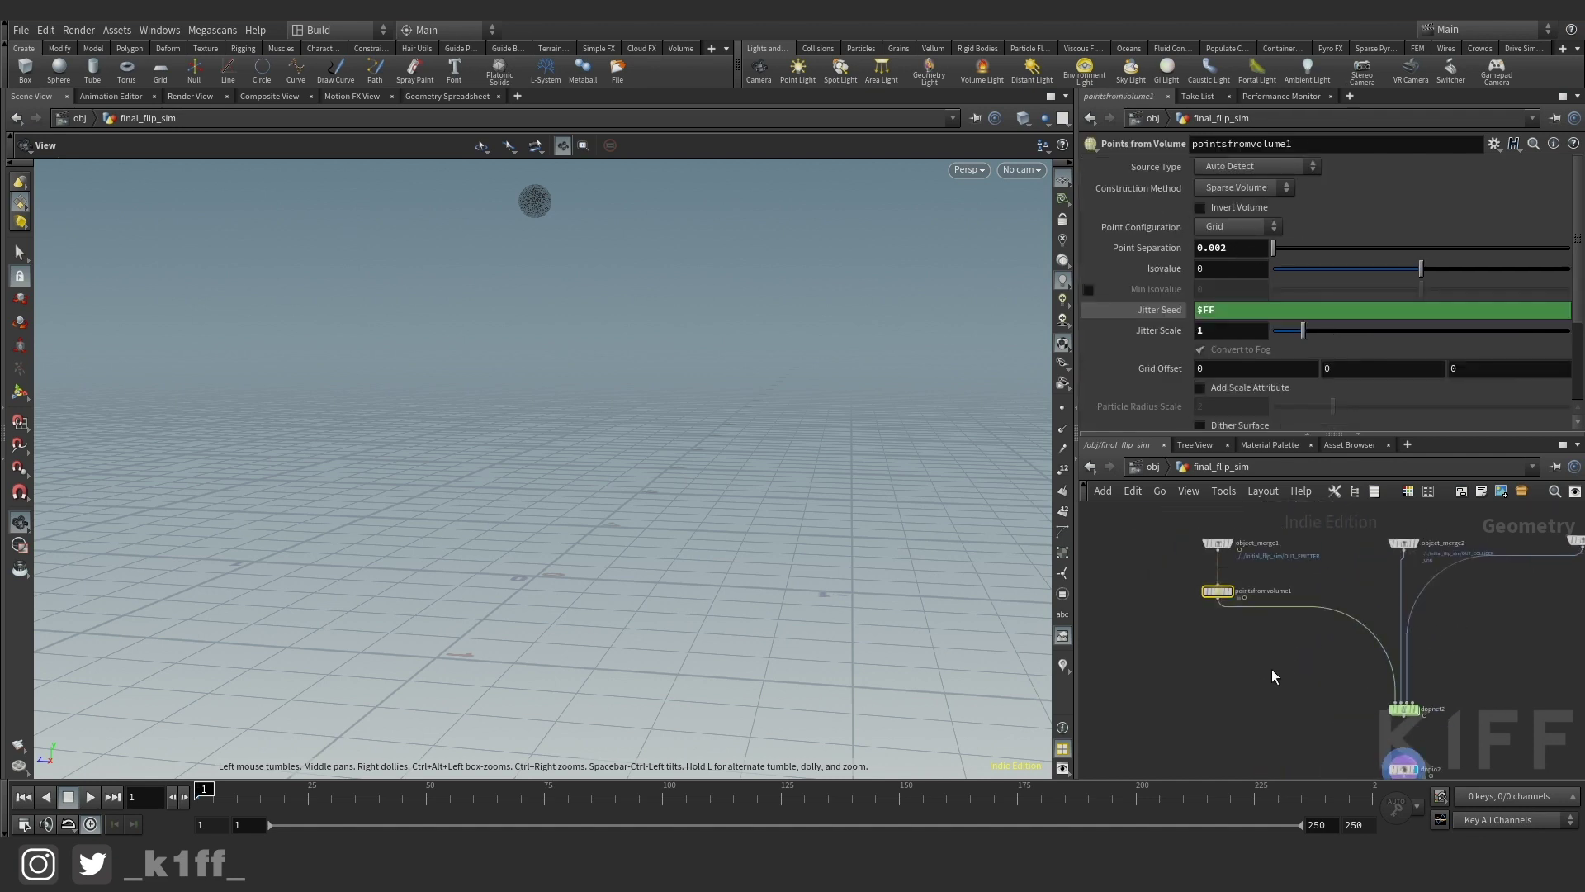
{"action": "middle_click_drag", "start_coordinate": [1273, 670], "coordinate": [1227, 576]}
{"action": "left_click", "coordinate": [1274, 643]}
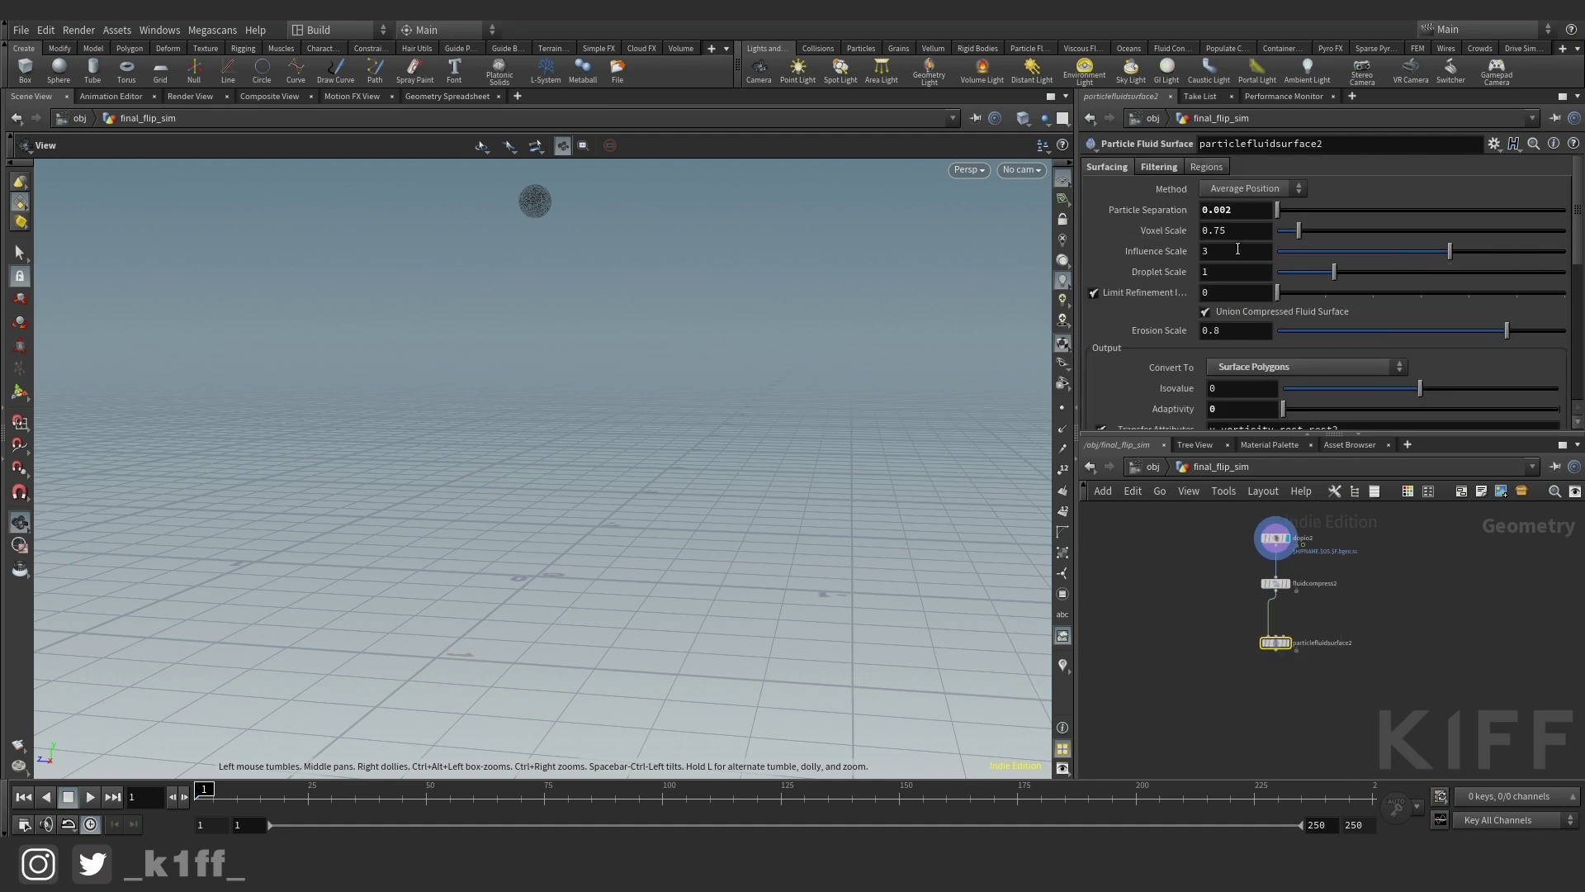
Step: Try an Adaptivity of 0.005 on particlefluidsurface2's surface output
{"action": "scroll", "coordinate": [1189, 325], "scroll_direction": "down", "scroll_amount": 3}
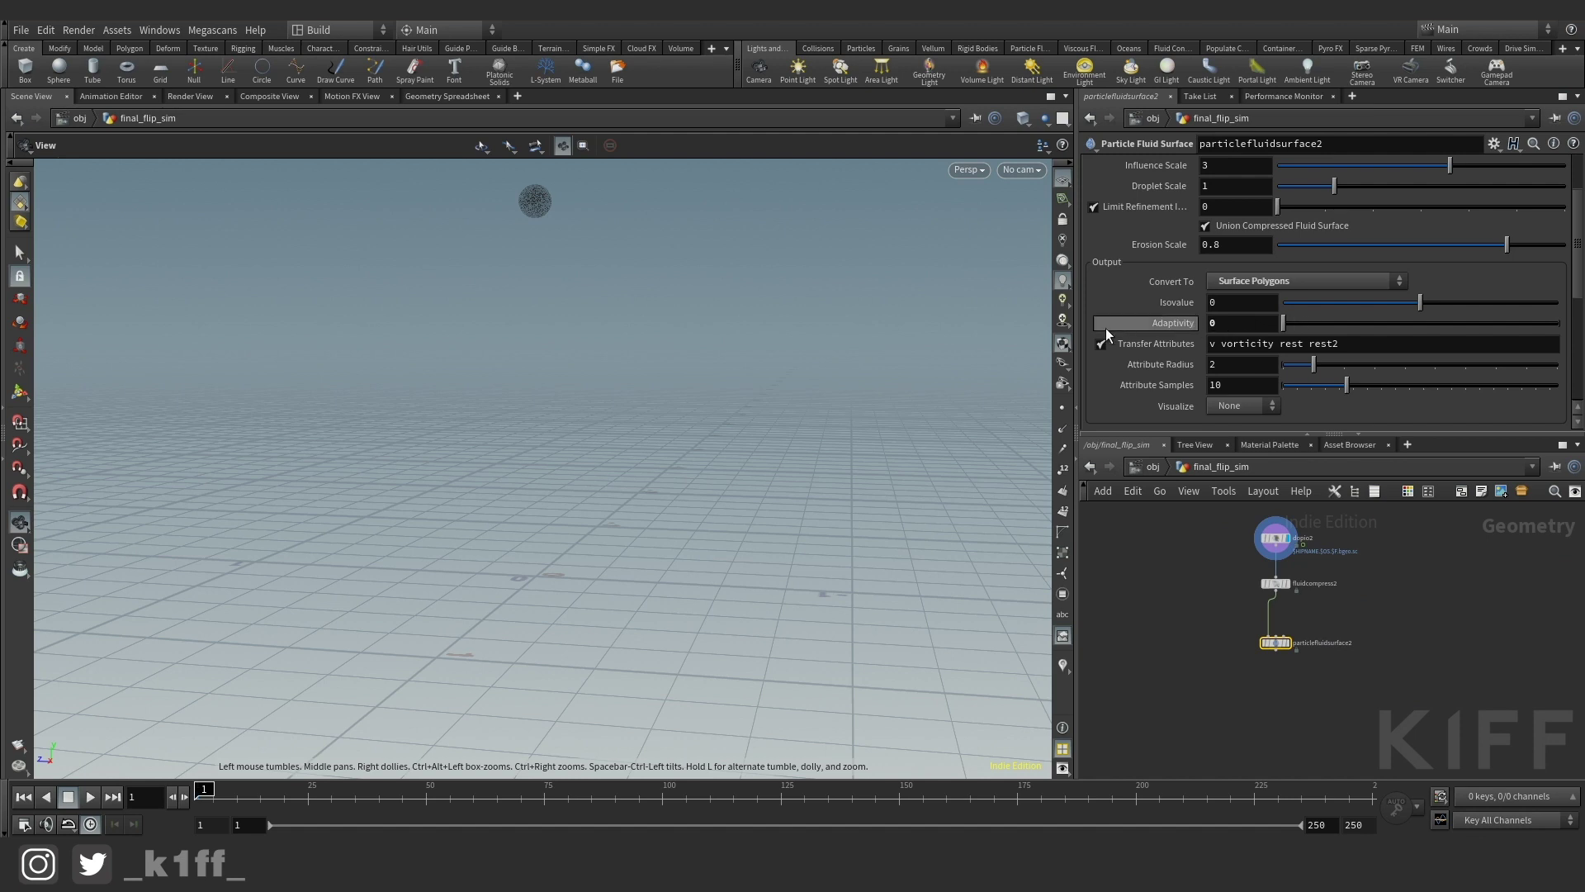
{"action": "left_click", "coordinate": [1257, 323]}
{"action": "type", "text": ".005"}
{"action": "key", "text": "Return"}
{"action": "middle_click", "coordinate": [1156, 322], "text": "ctrl"}
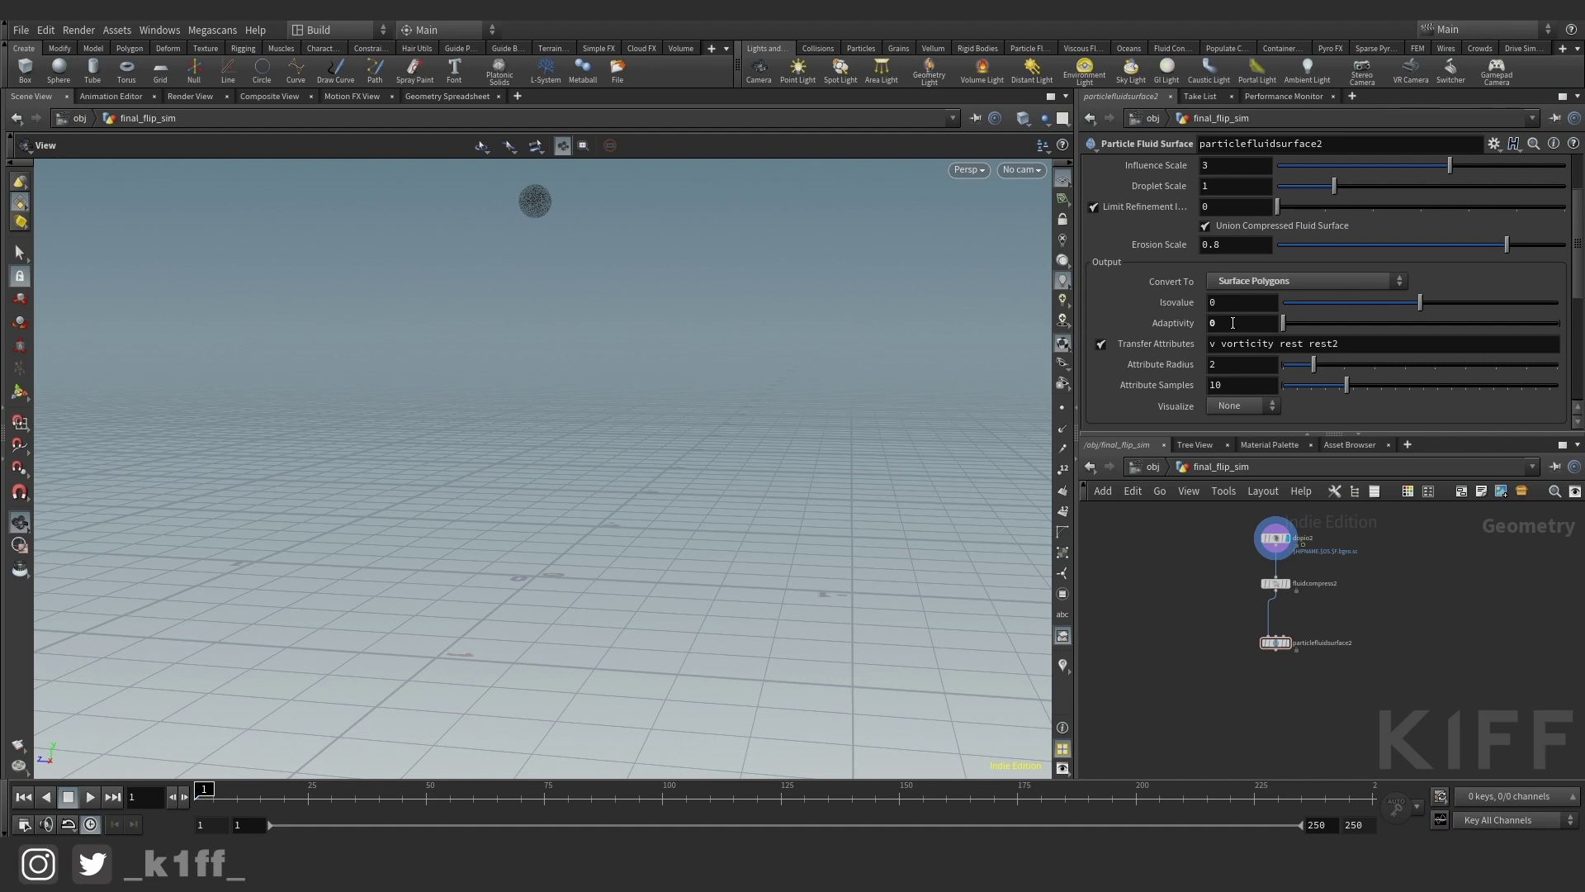
Step: Review the Dilate, Smooth and Erode filtering settings of particlefluidsurface2
{"action": "scroll", "coordinate": [1232, 322], "scroll_direction": "up", "scroll_amount": 4}
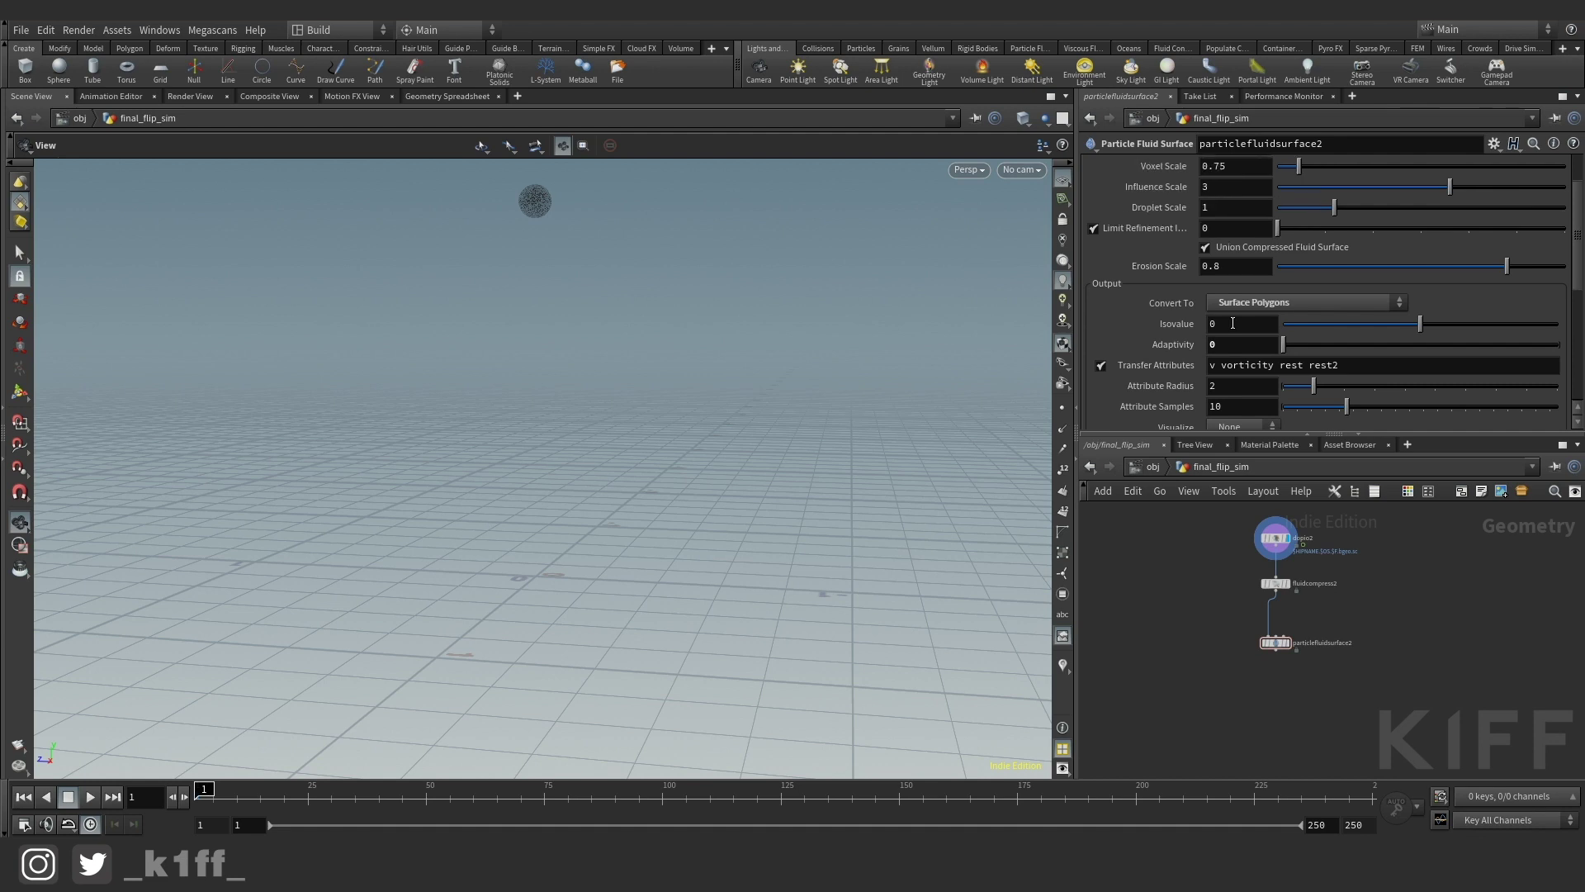
{"action": "left_click", "coordinate": [1158, 166]}
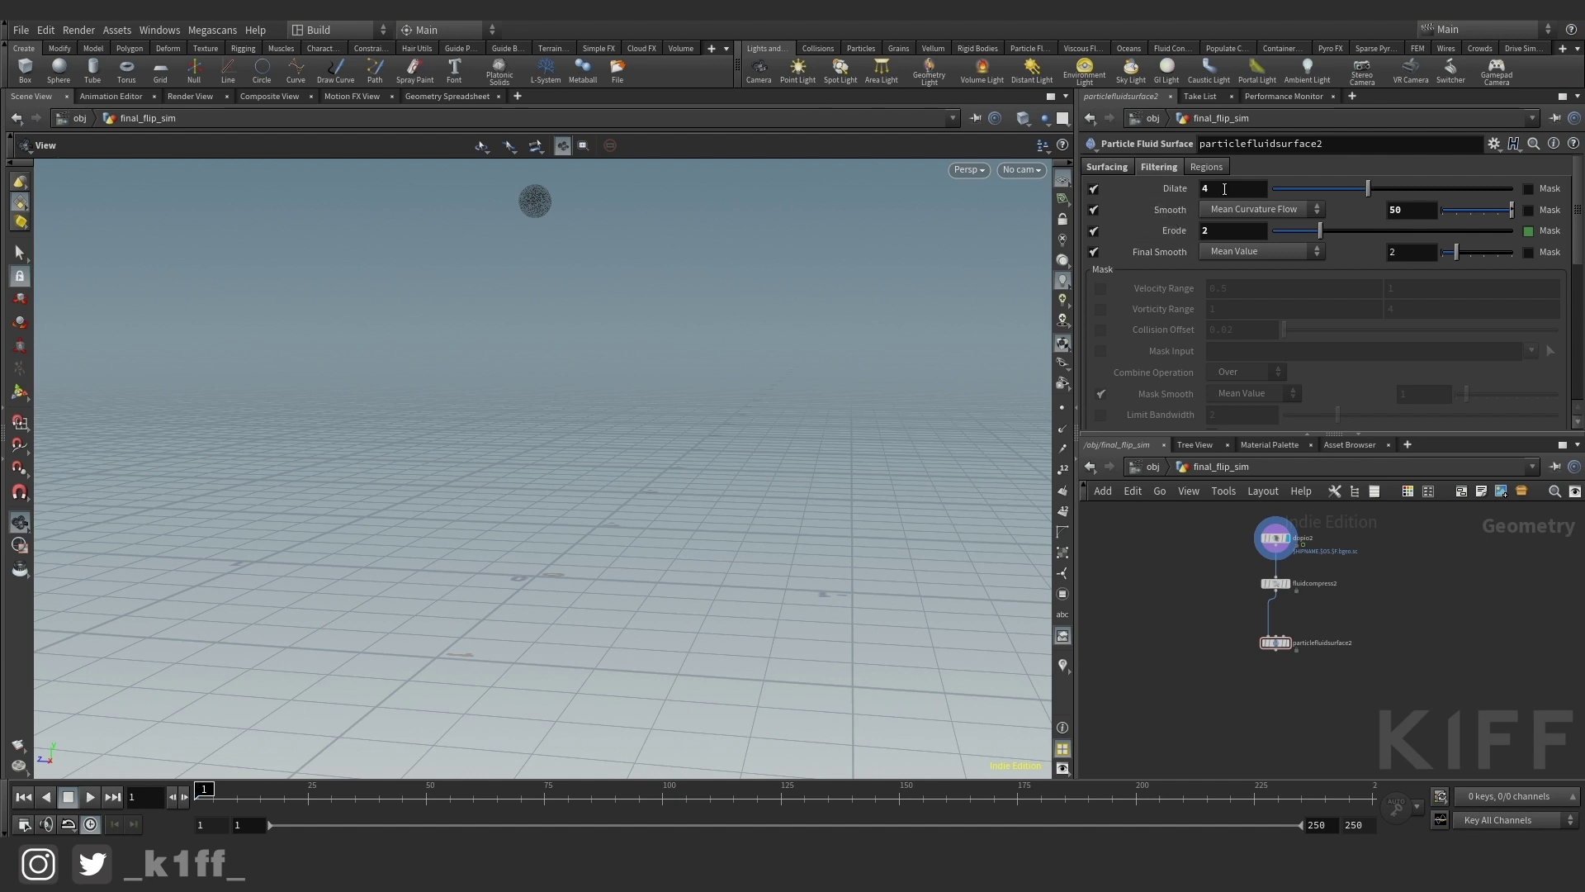
{"action": "left_click", "coordinate": [1167, 229]}
{"action": "key", "text": "Return"}
{"action": "left_click", "coordinate": [1232, 209]}
{"action": "left_click", "coordinate": [1236, 210]}
Step: Place an unconnected Particle Fluid Surface node for comparison and enable its Dilate and Erode filters
{"action": "key", "text": "Tab"}
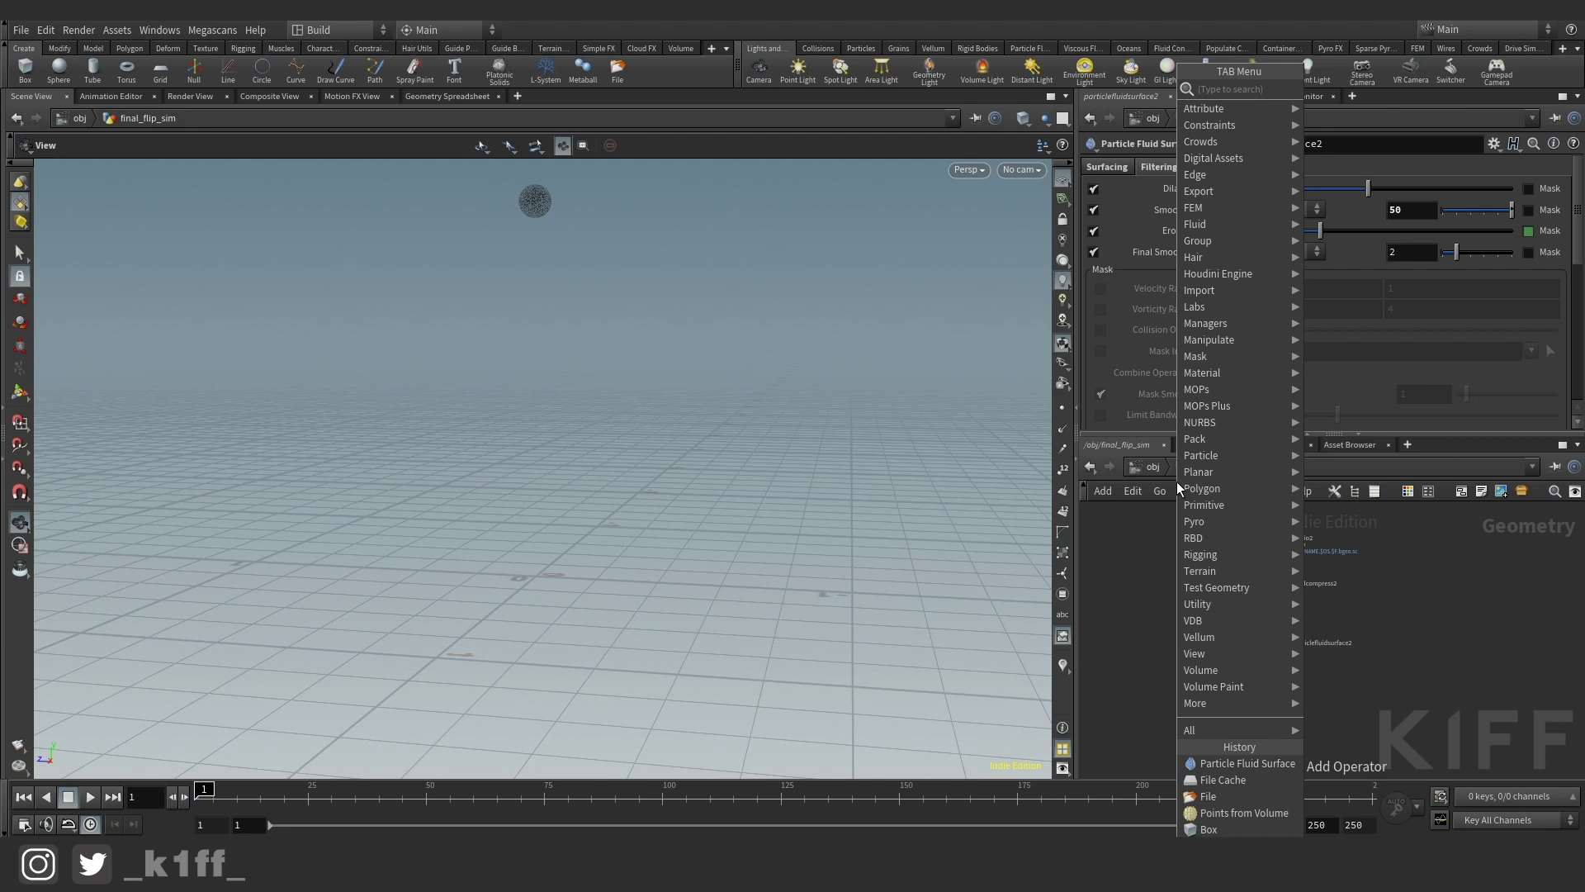
{"action": "left_click", "coordinate": [1246, 763]}
{"action": "left_click", "coordinate": [1167, 667]}
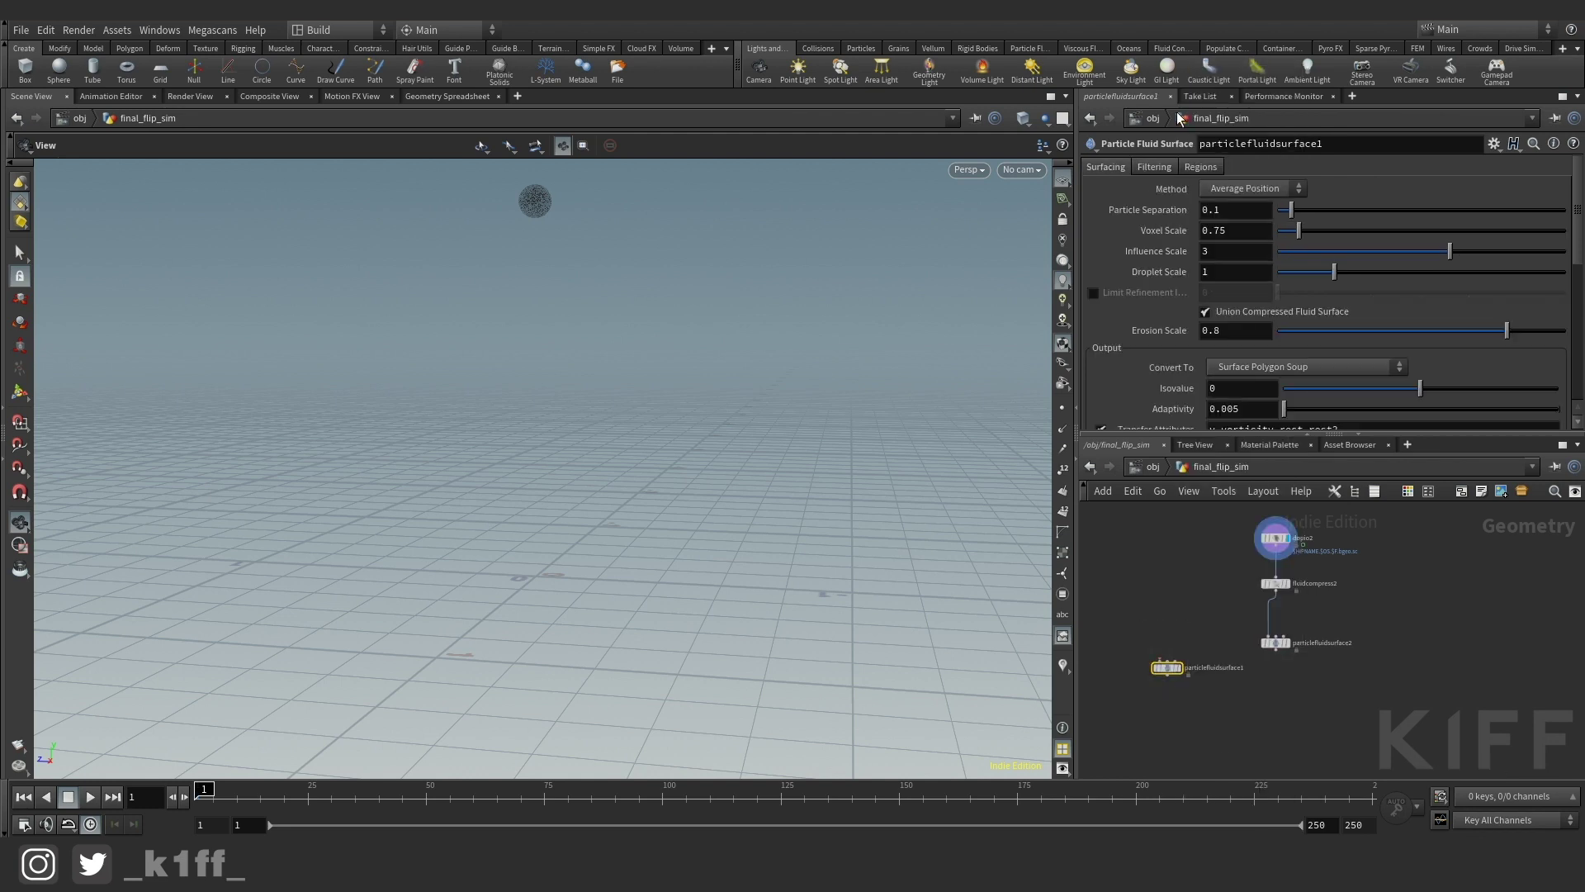
{"action": "left_click", "coordinate": [1154, 166]}
{"action": "left_click", "coordinate": [1094, 189]}
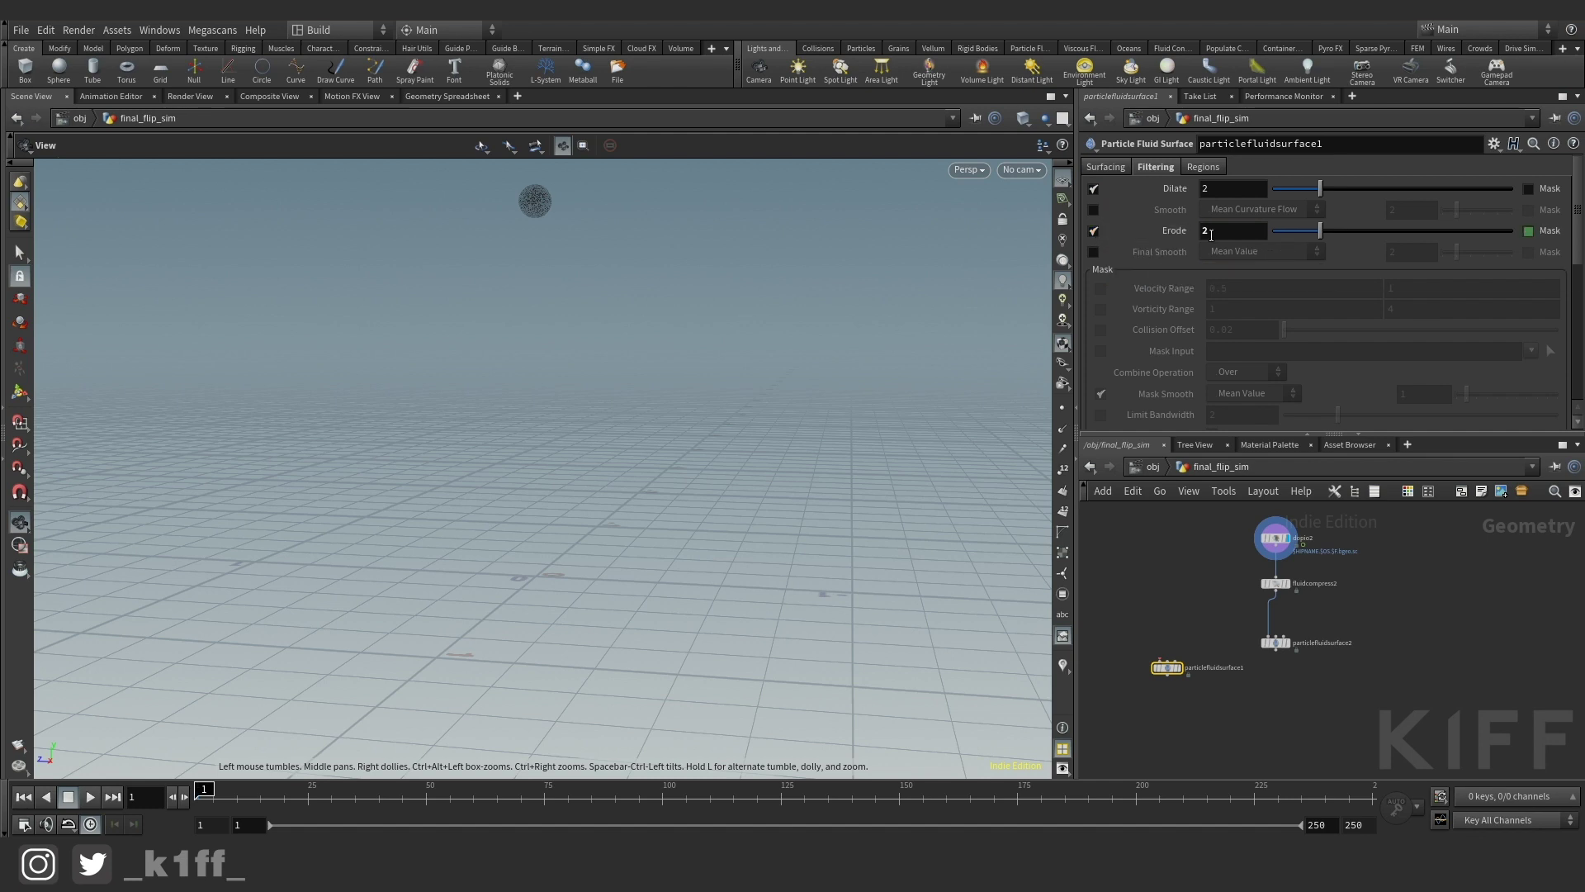
Step: Set the comparison node's Dilate to 4, enable its Smooth filter, and delete the node
{"action": "left_click", "coordinate": [1157, 187]}
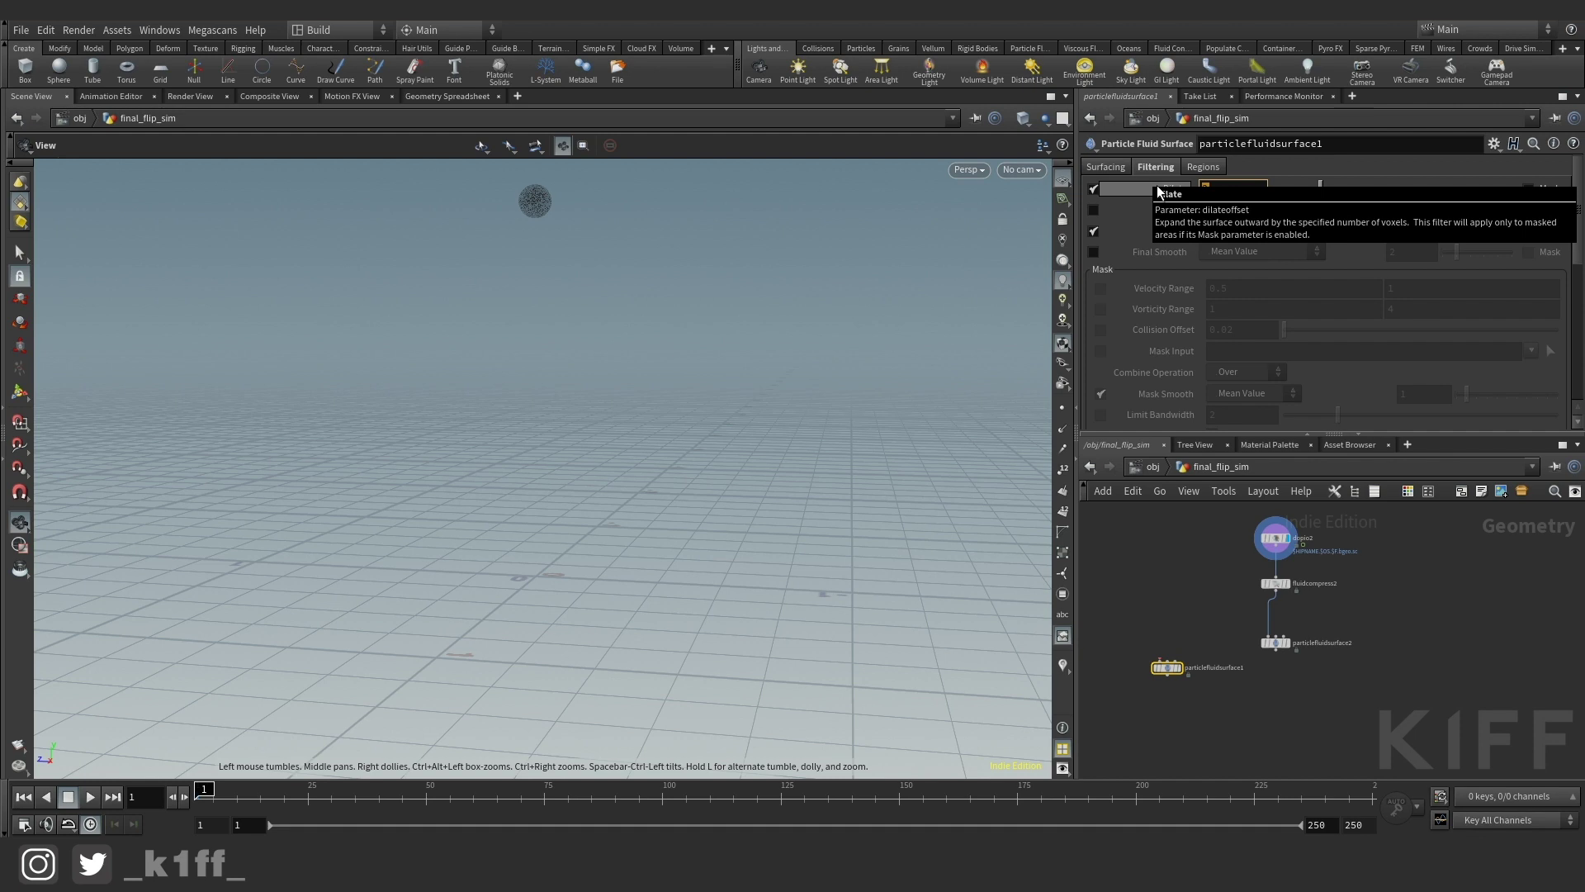
{"action": "type", "text": "4"}
{"action": "key", "text": "Return"}
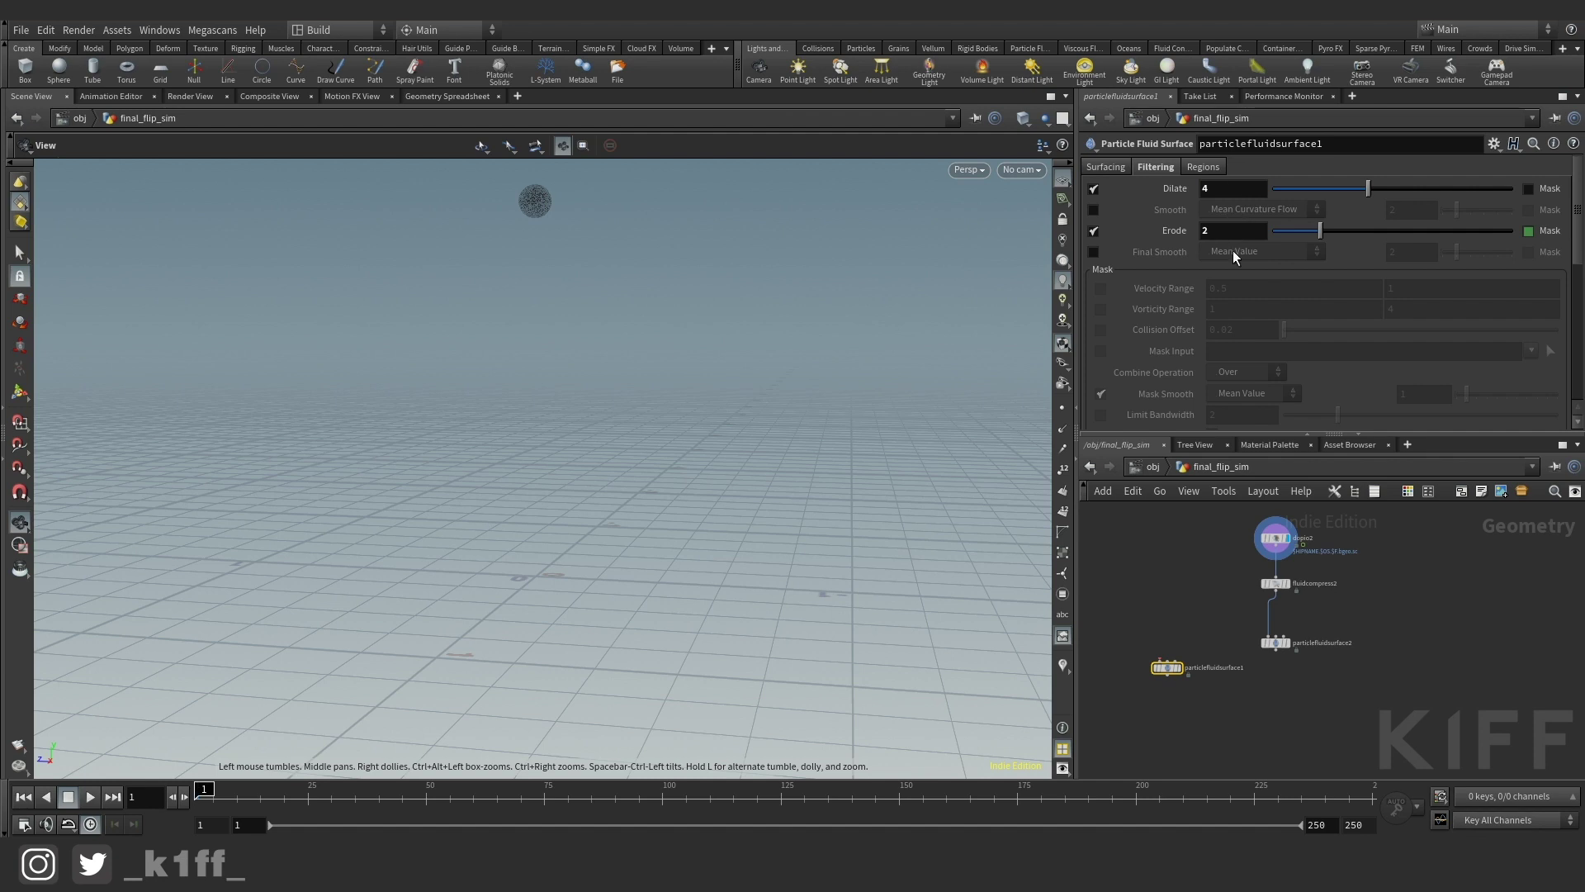
{"action": "left_click", "coordinate": [1094, 210]}
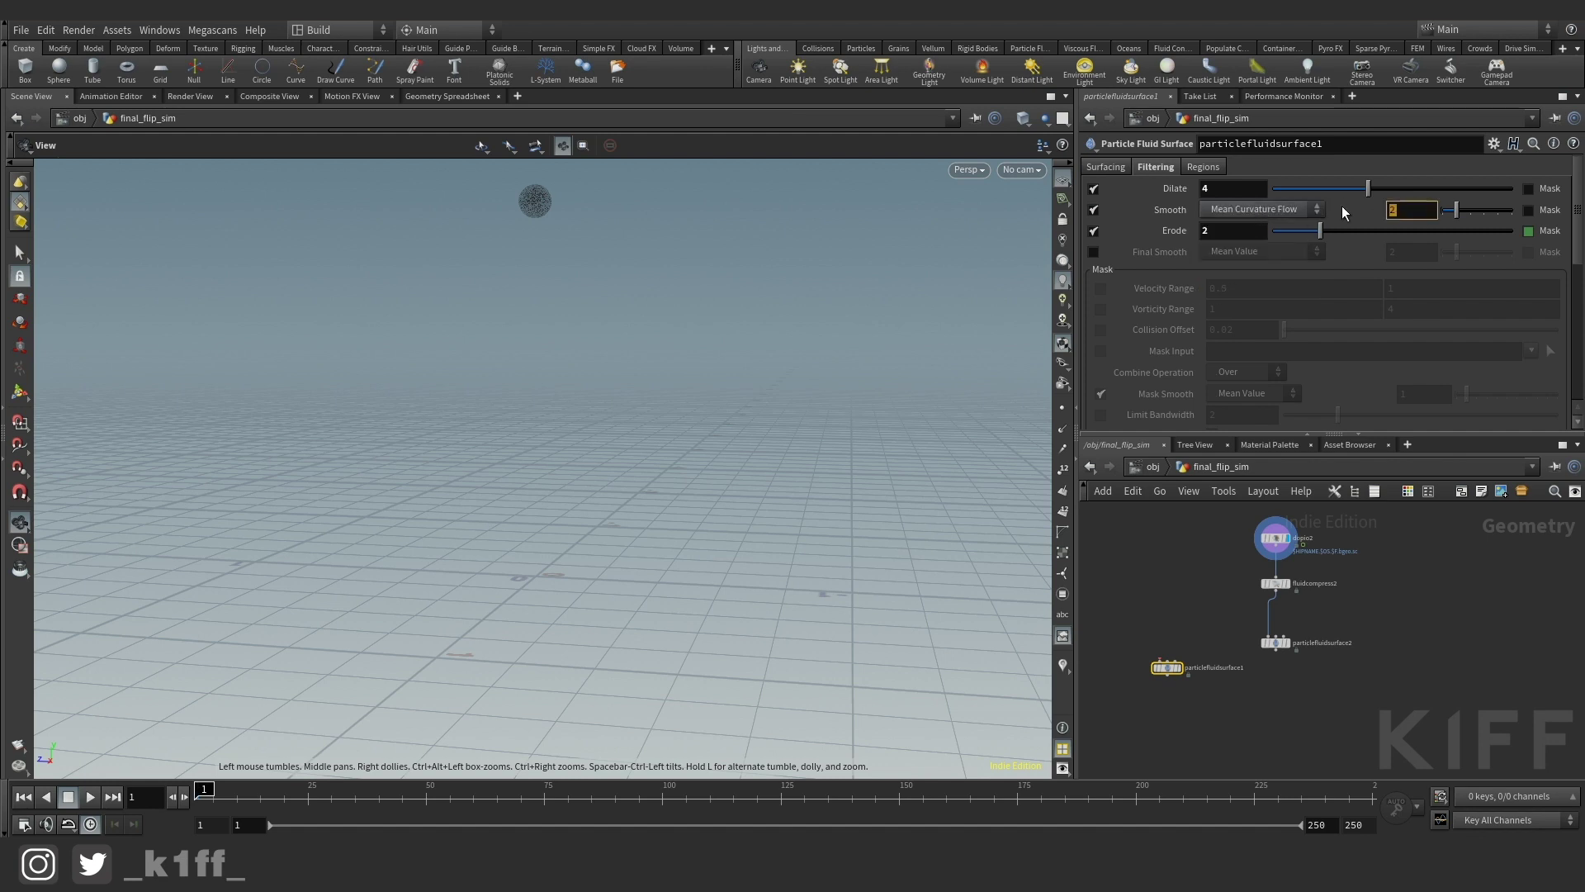
{"action": "key", "text": "Delete"}
Step: Inspect particlefluidsurface2's Smooth amount and the available Final Smooth methods, keeping Mean Value
{"action": "left_click", "coordinate": [1280, 643]}
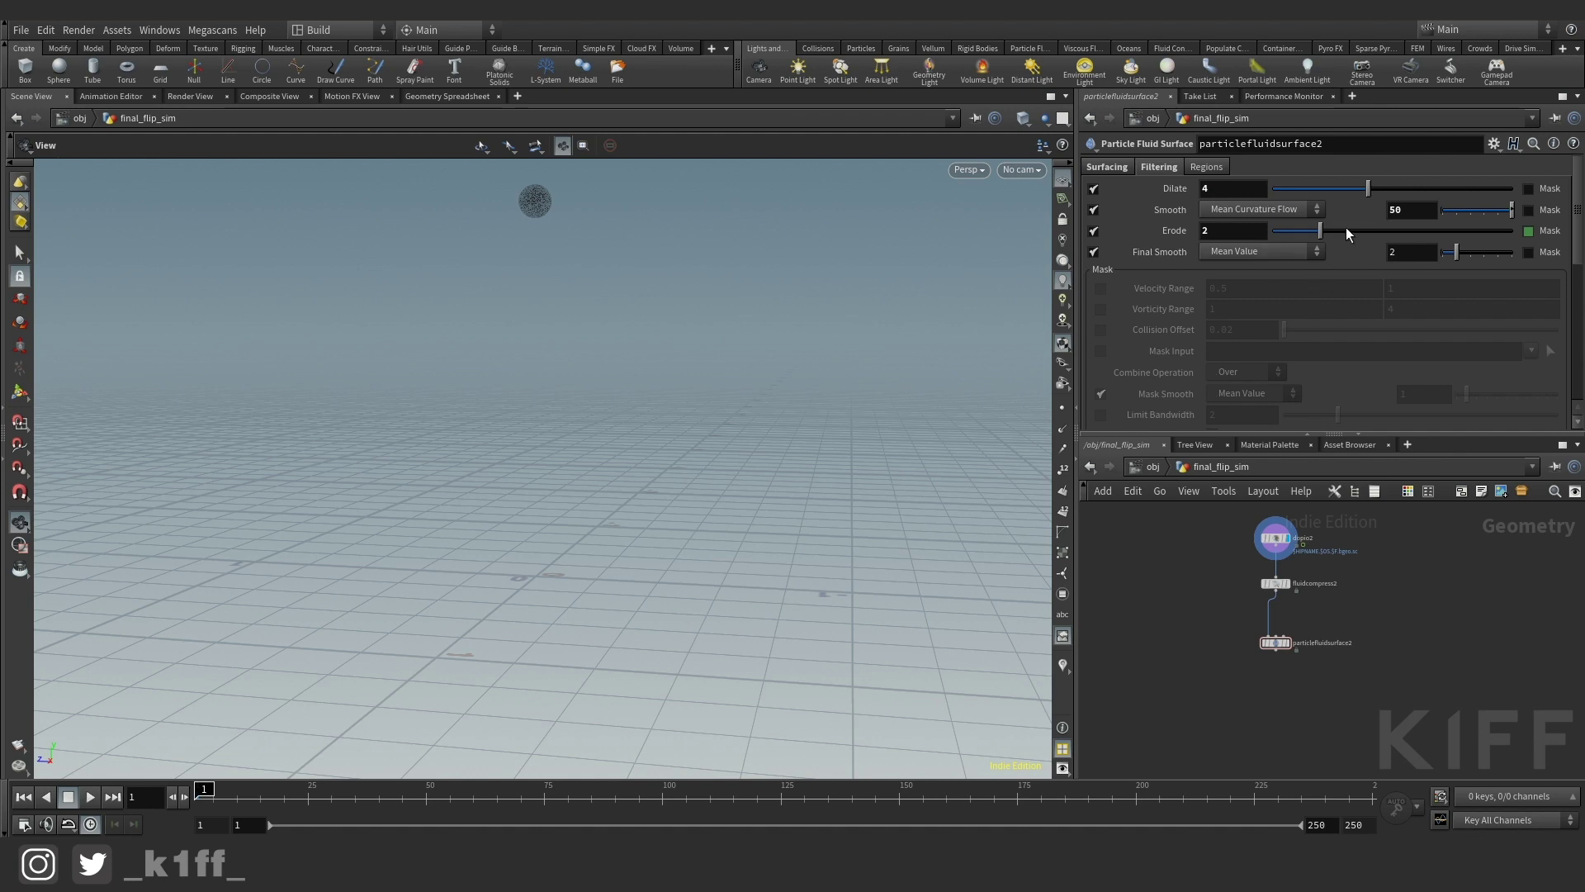
{"action": "left_click", "coordinate": [1413, 211]}
{"action": "key", "text": "Tab"}
{"action": "key", "text": "Return"}
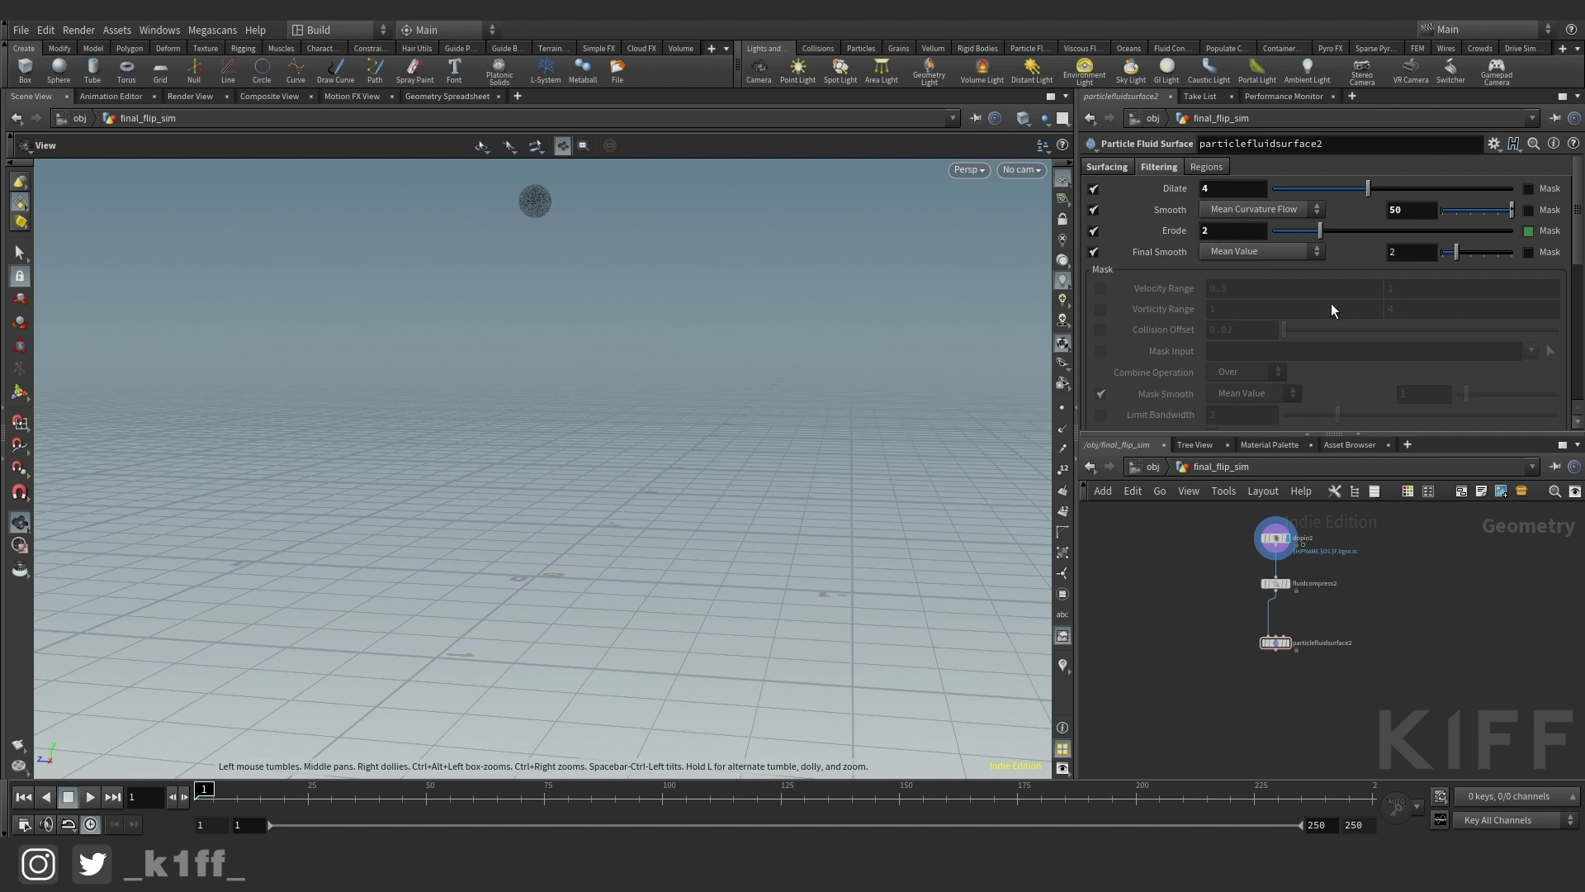
{"action": "left_click", "coordinate": [1237, 253]}
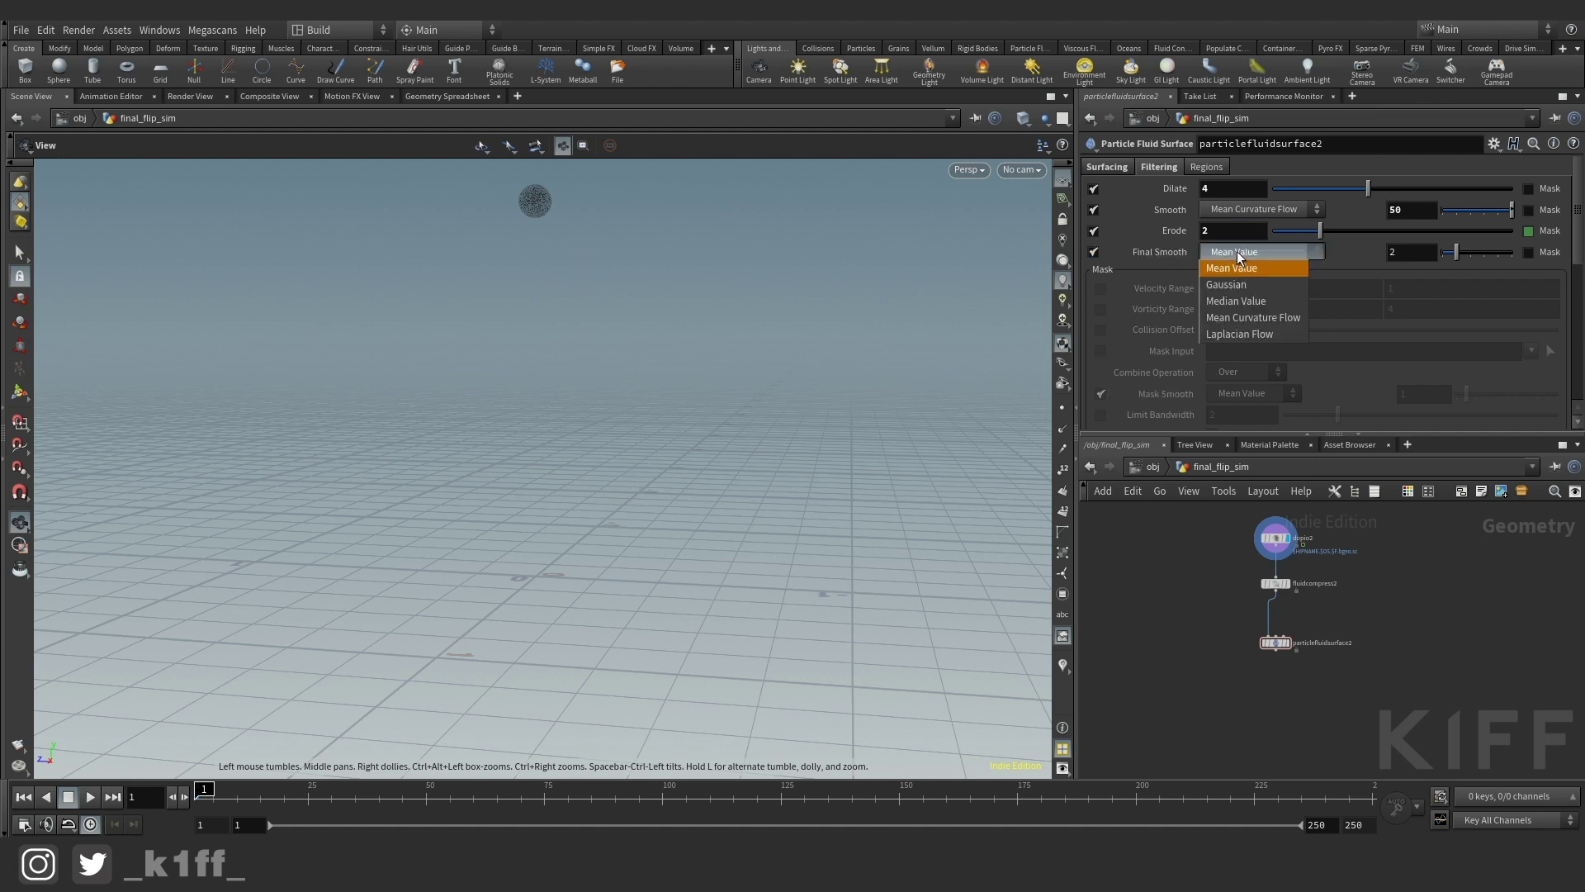
{"action": "left_click", "coordinate": [1260, 251]}
Step: Attach a File Cache node to particlefluidsurface2's output as a caching example, and delete the node
{"action": "left_click_drag", "start_coordinate": [1226, 608], "coordinate": [1313, 673]}
{"action": "left_click", "coordinate": [1276, 652]}
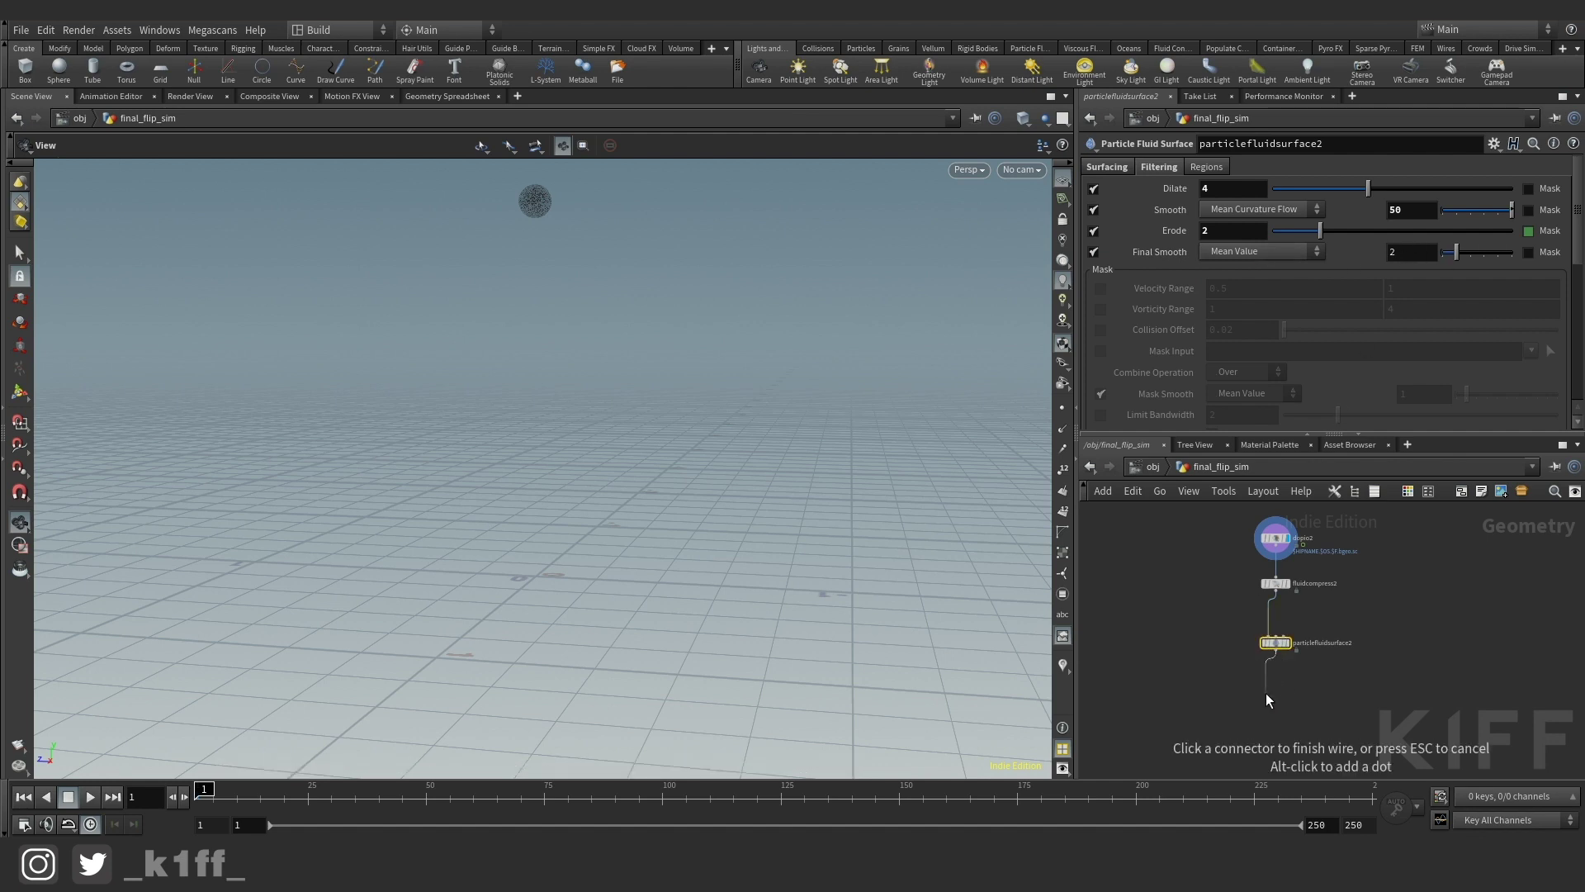
{"action": "key", "text": "Tab"}
{"action": "key", "text": "Escape"}
{"action": "left_click", "coordinate": [1267, 695]}
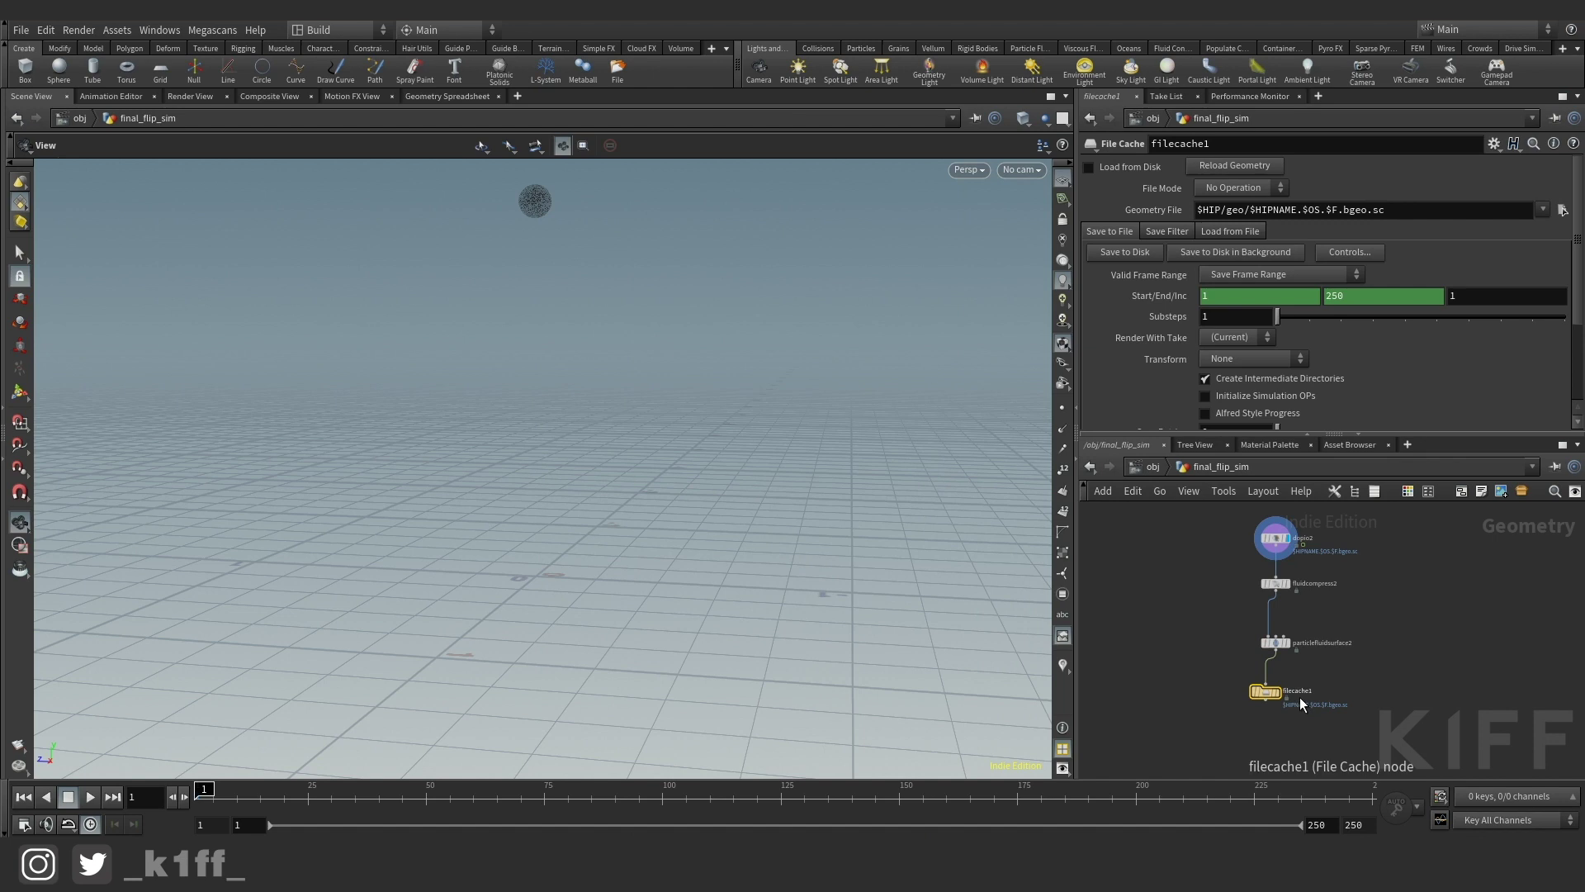
{"action": "key", "text": "Delete"}
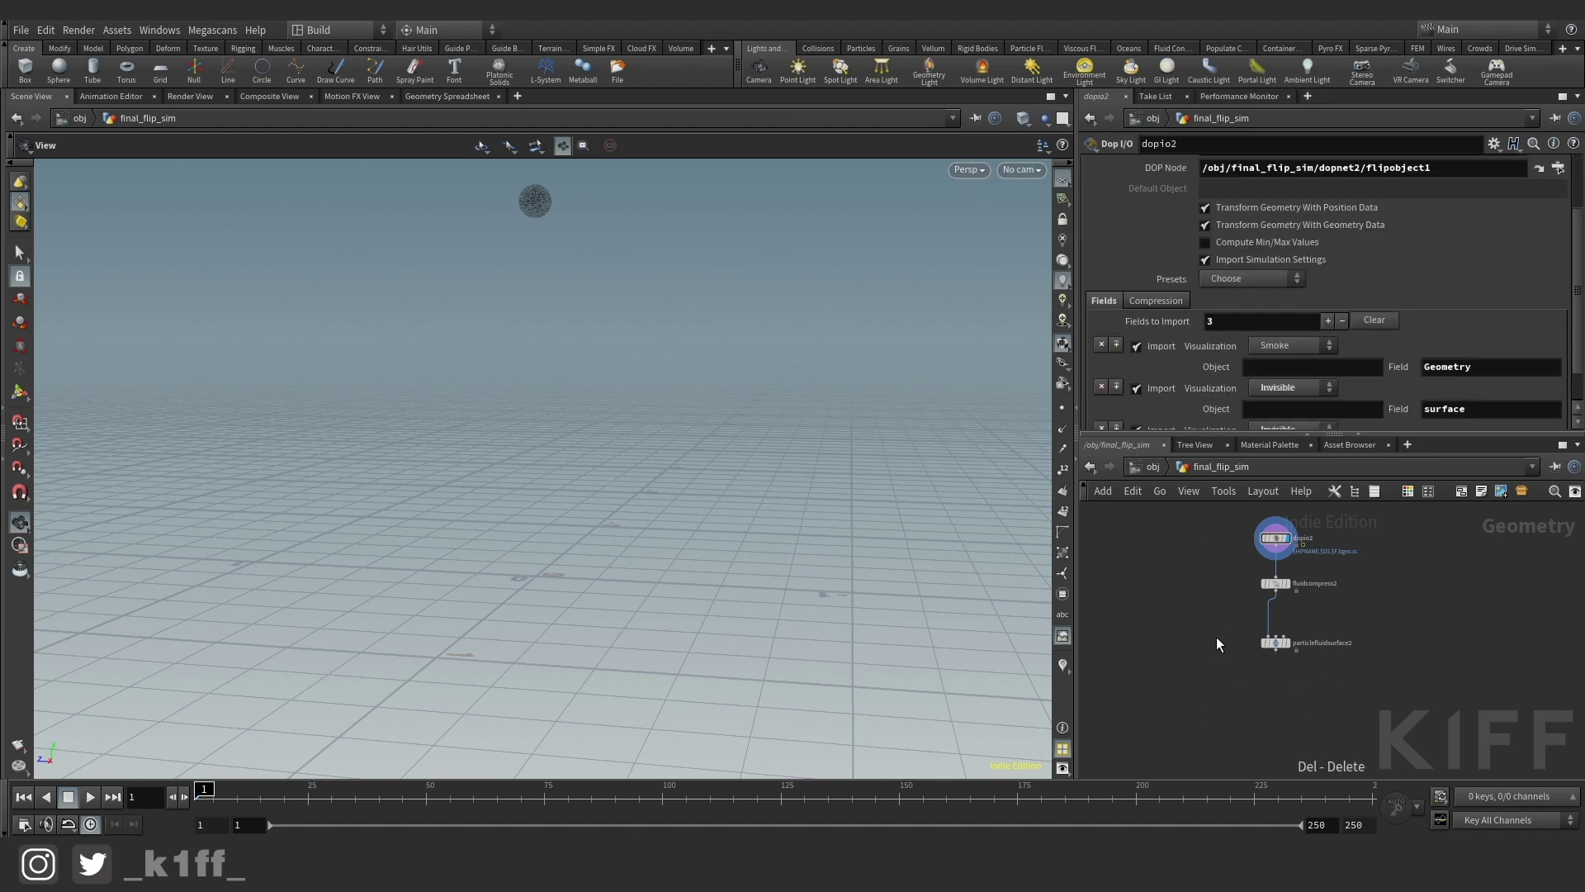
Step: Place an unconnected ROP Alembic Output node below particlefluidsurface2 as an alternative export option
{"action": "key", "text": "Tab"}
{"action": "type", "text": "alem"}
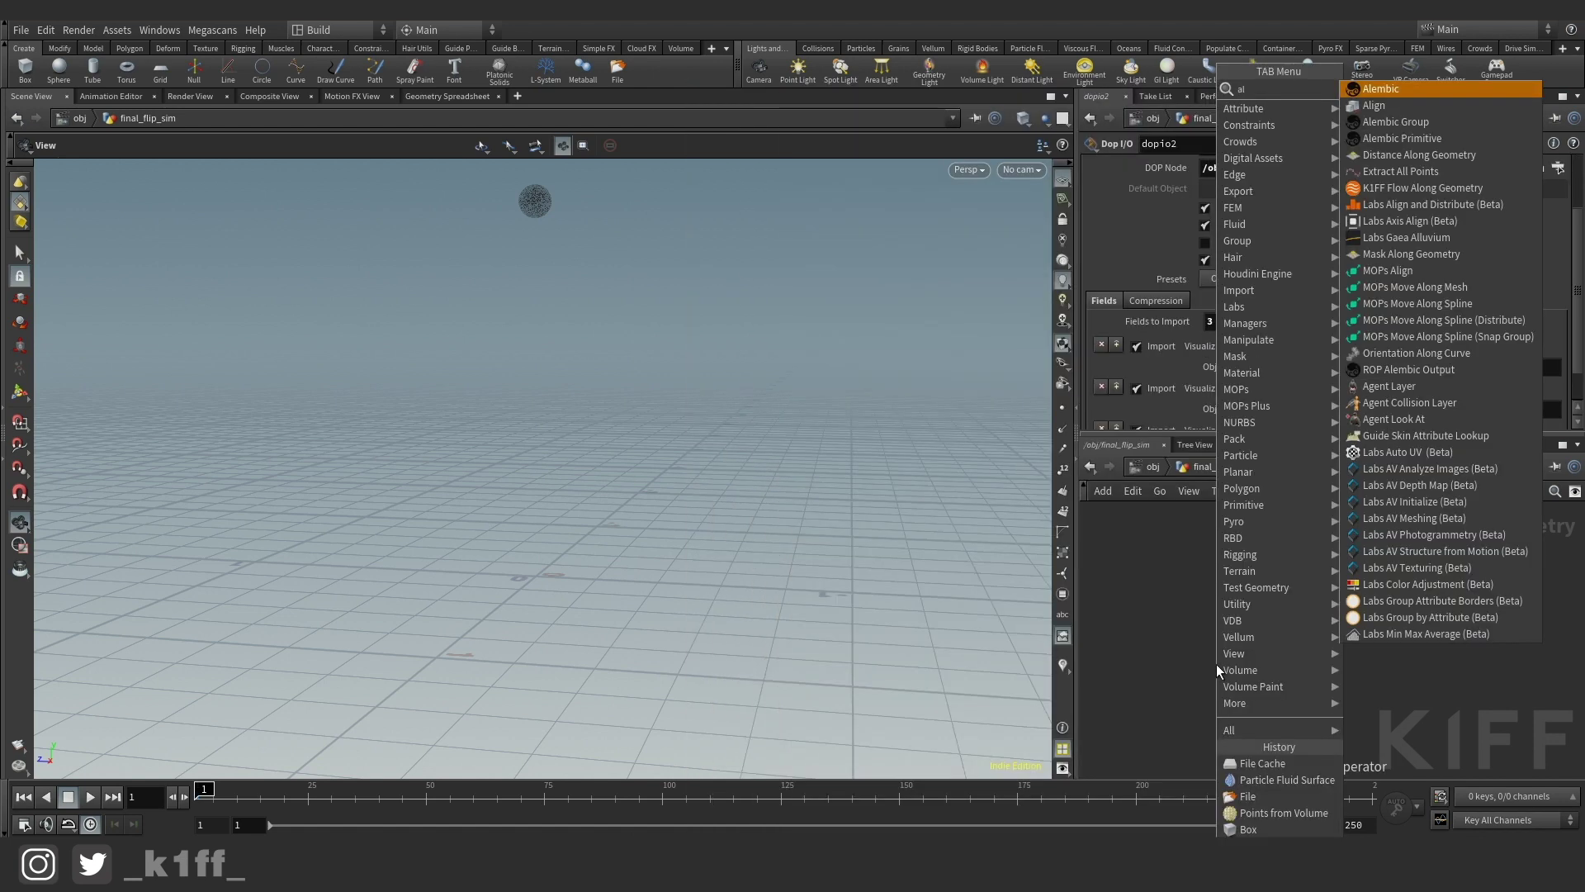
{"action": "key", "text": "Down"}
{"action": "key", "text": "Down"}
{"action": "key", "text": "Down"}
{"action": "key", "text": "Down"}
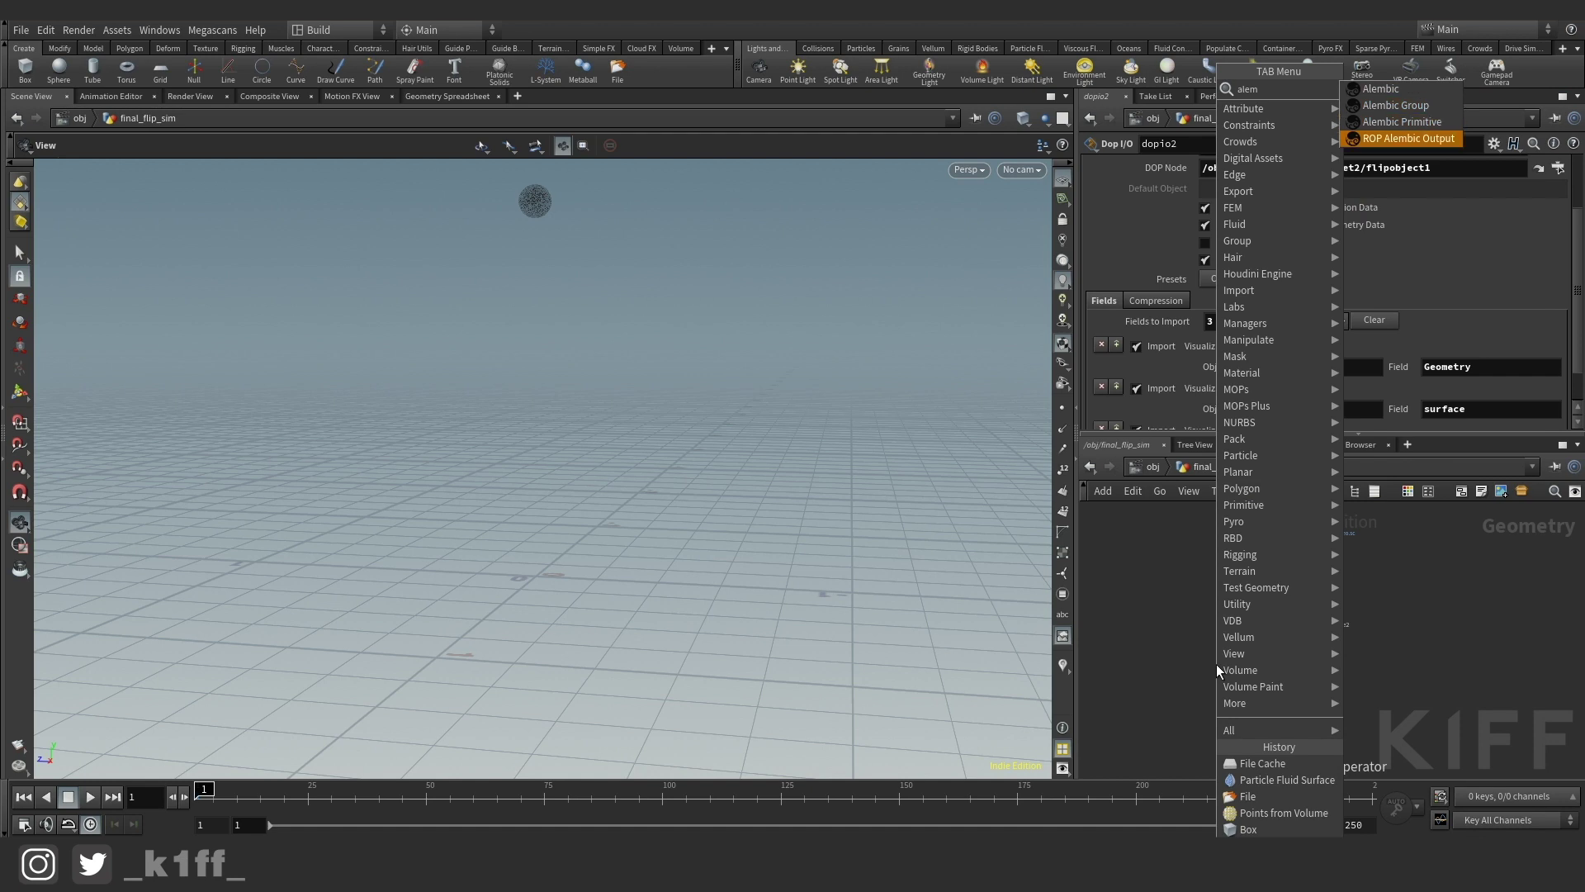
{"action": "key", "text": "Return"}
{"action": "left_click", "coordinate": [1254, 691]}
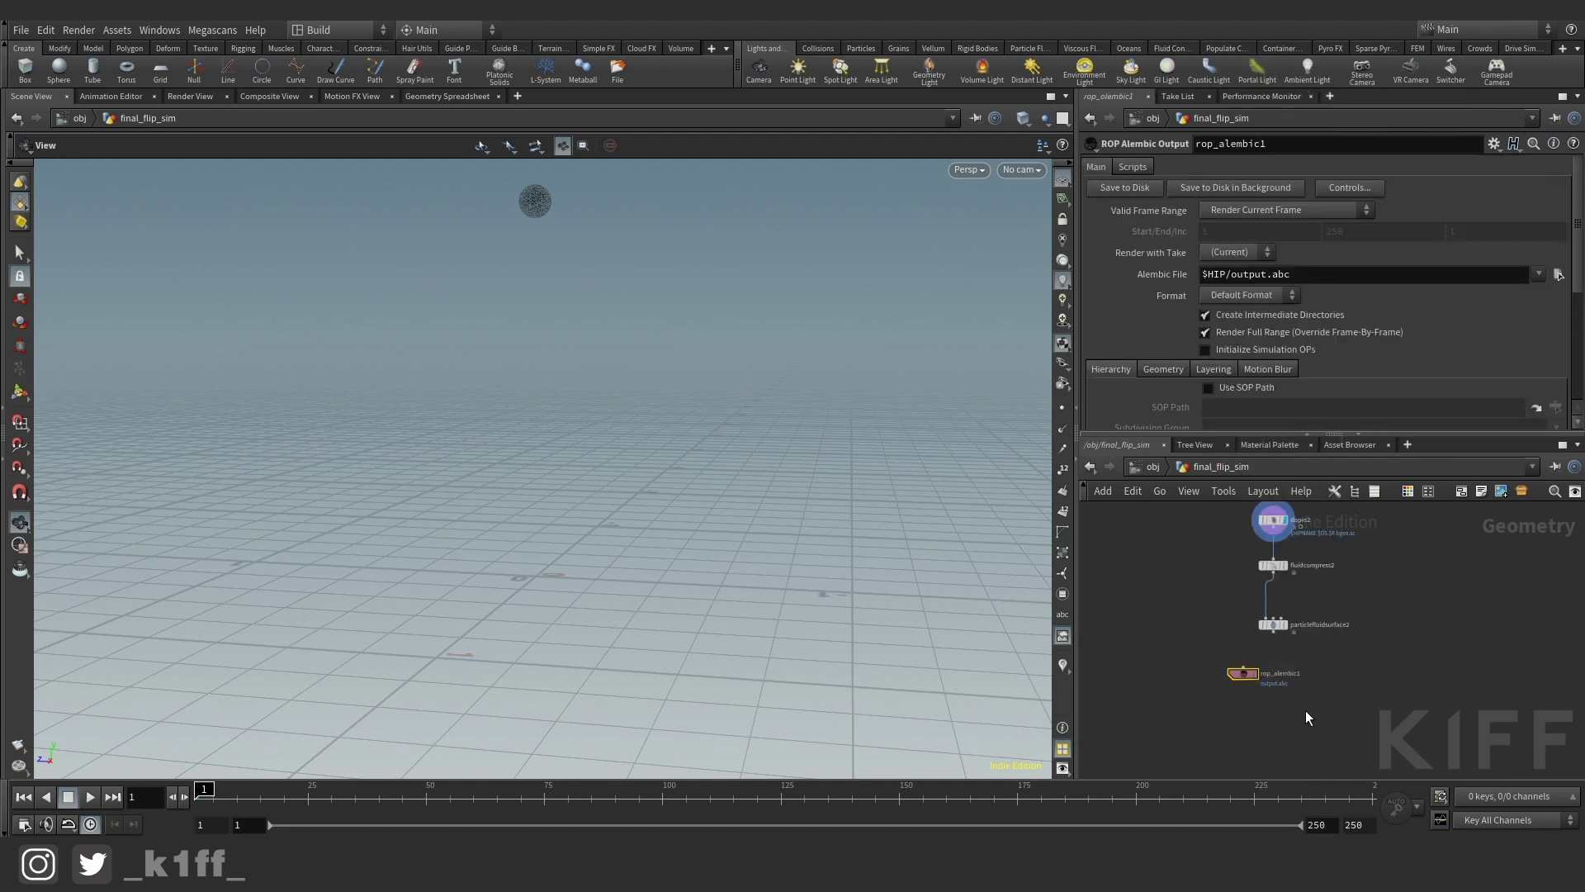
Step: Set the ROP Alembic Output's valid frame range to Render Frame Range, and delete the node
{"action": "left_click", "coordinate": [1266, 206]}
{"action": "left_click", "coordinate": [1260, 230]}
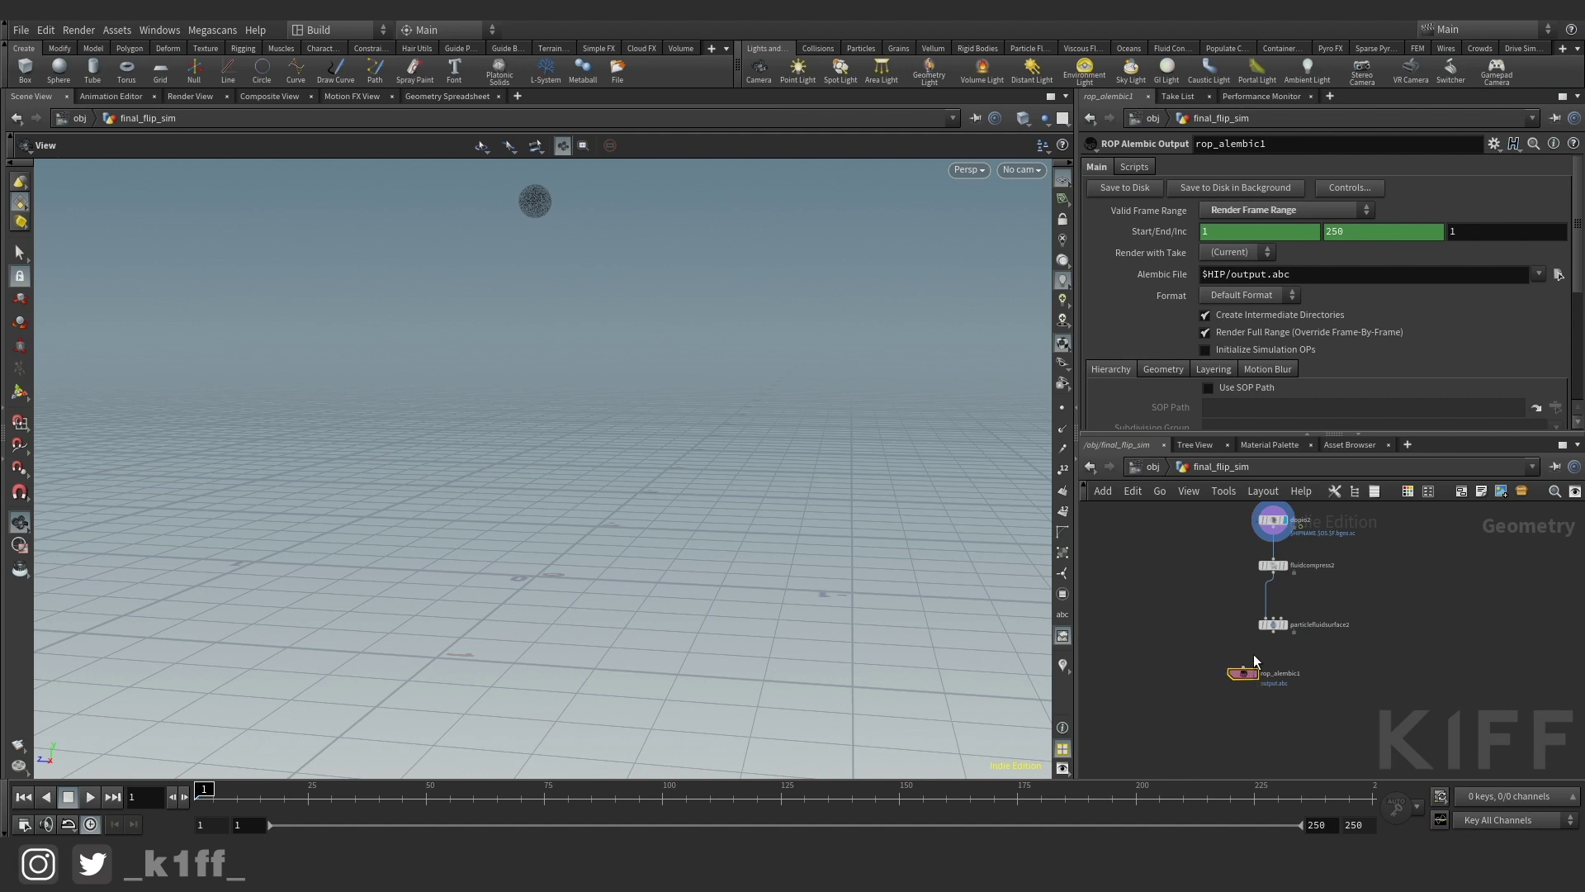
{"action": "key", "text": "Delete"}
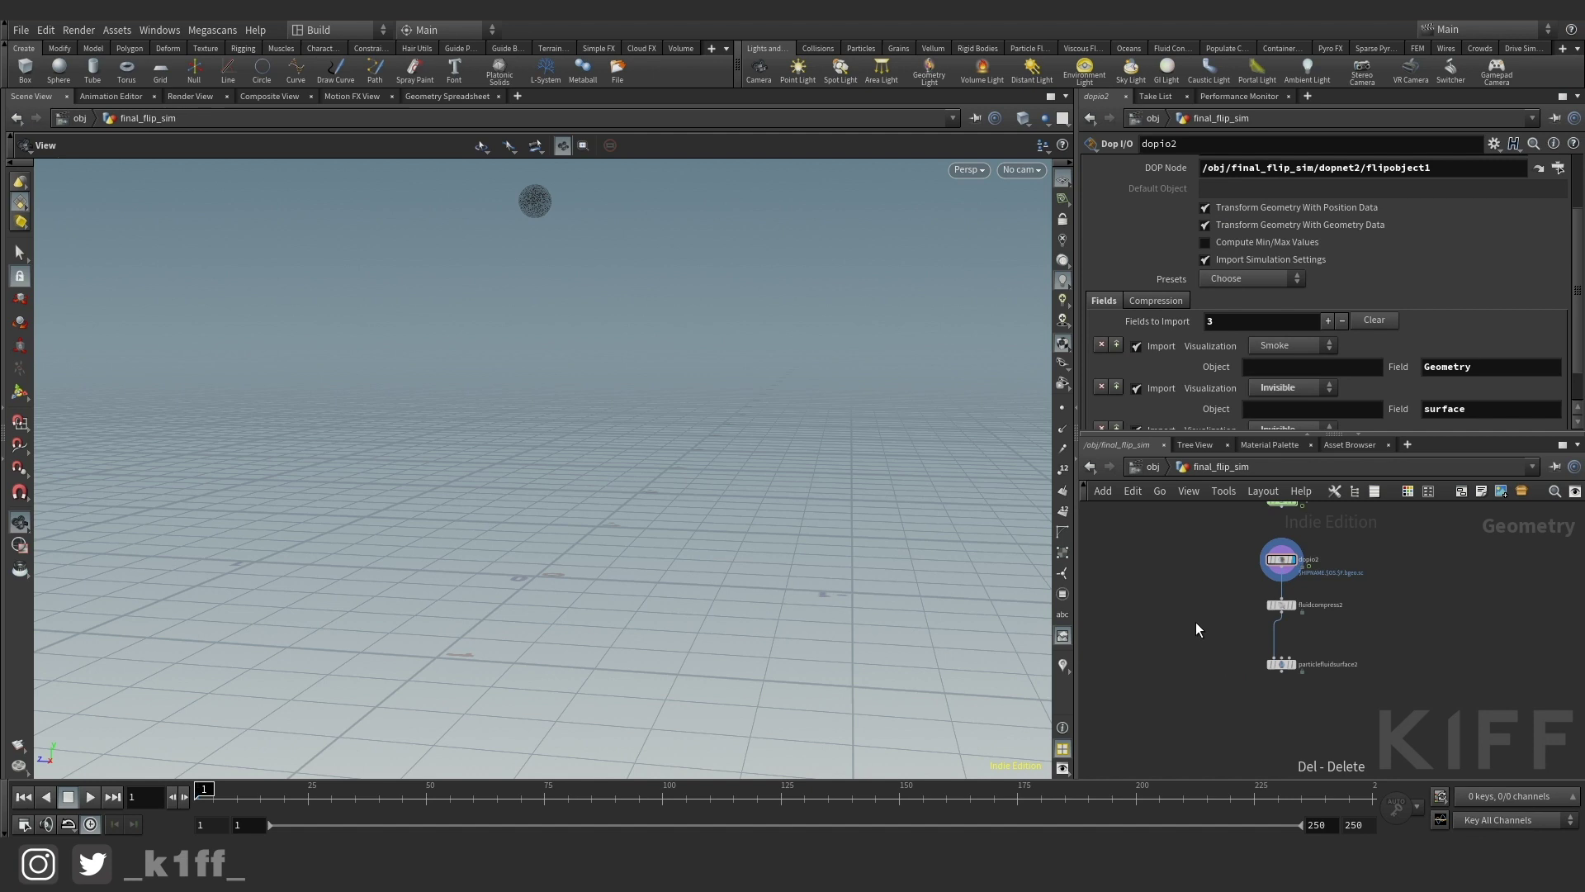
Step: Leave the final_flip_sim network for the obj level and clear the node selection
{"action": "middle_click_drag", "start_coordinate": [1225, 592], "coordinate": [1224, 628]}
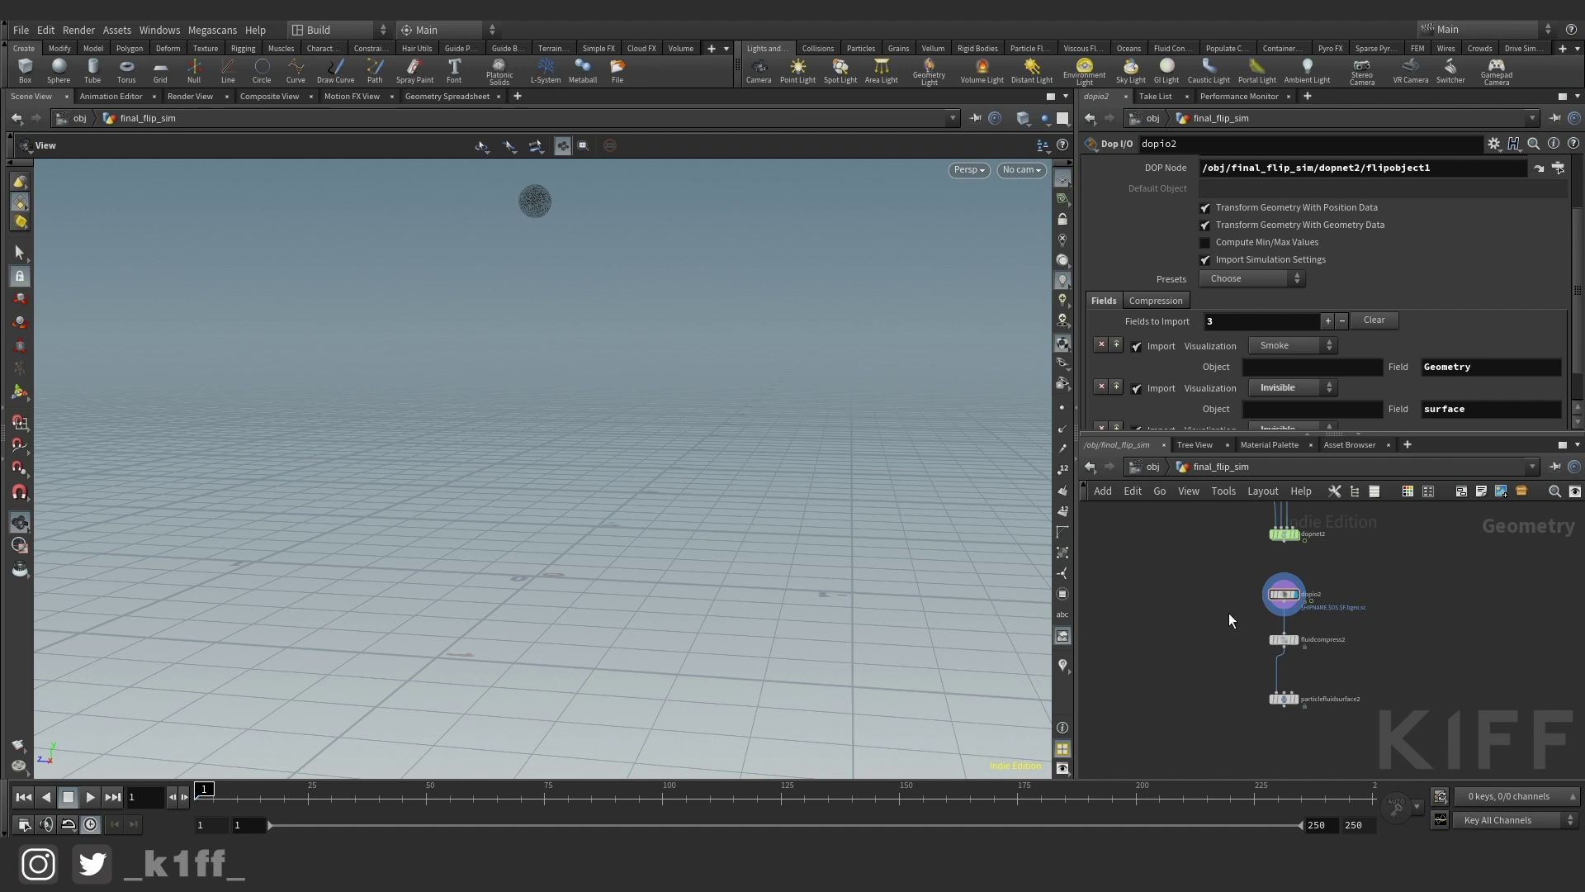
{"action": "scroll", "coordinate": [1217, 576], "scroll_direction": "down", "scroll_amount": 3}
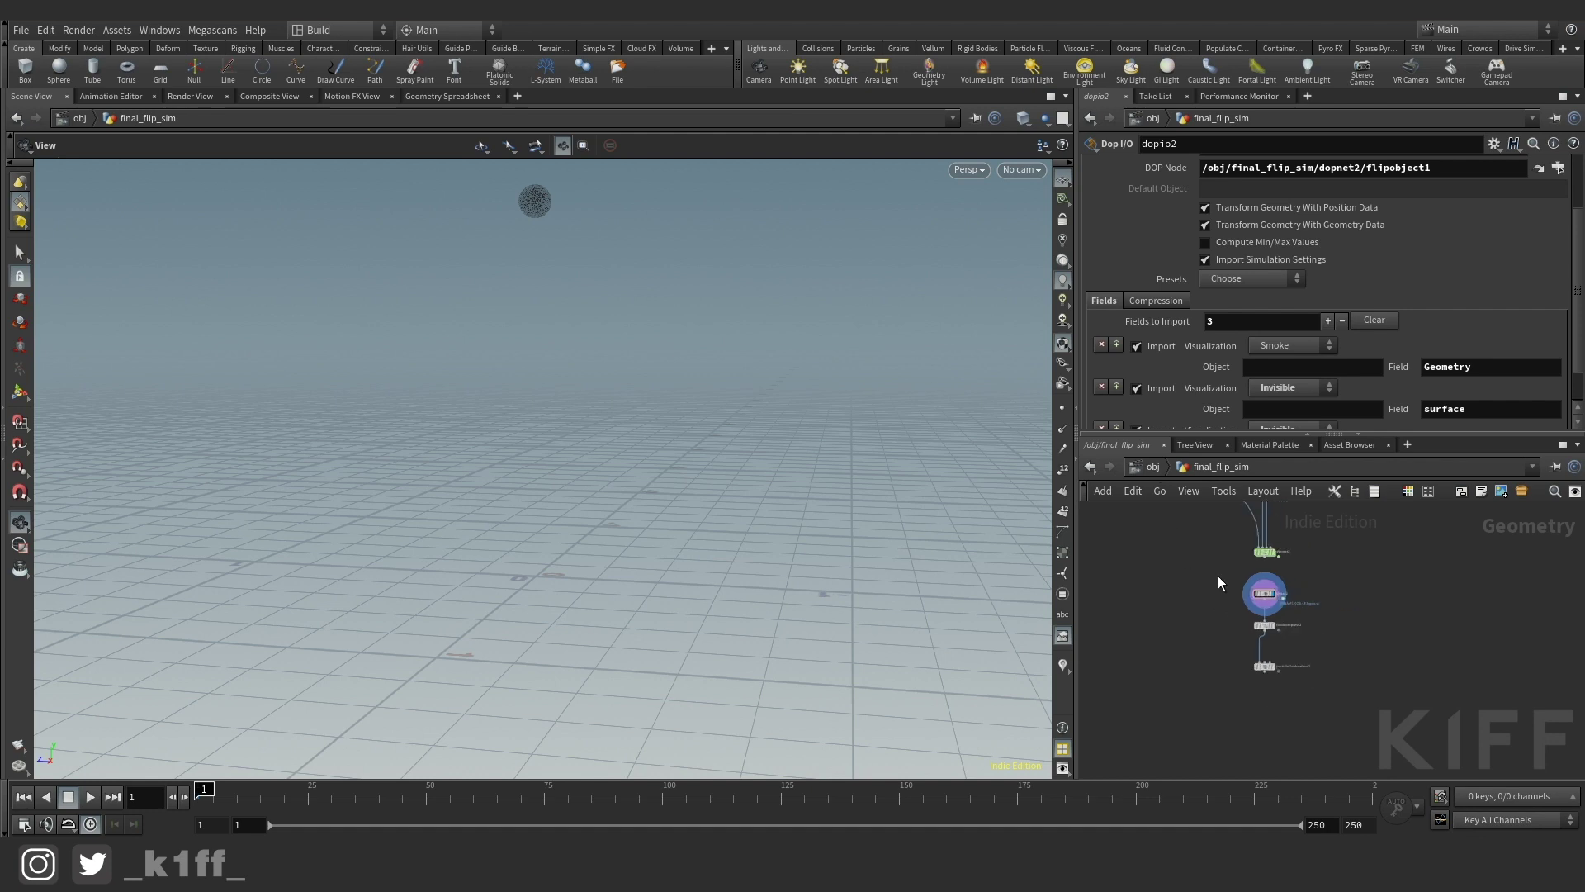
{"action": "left_click", "coordinate": [1156, 468]}
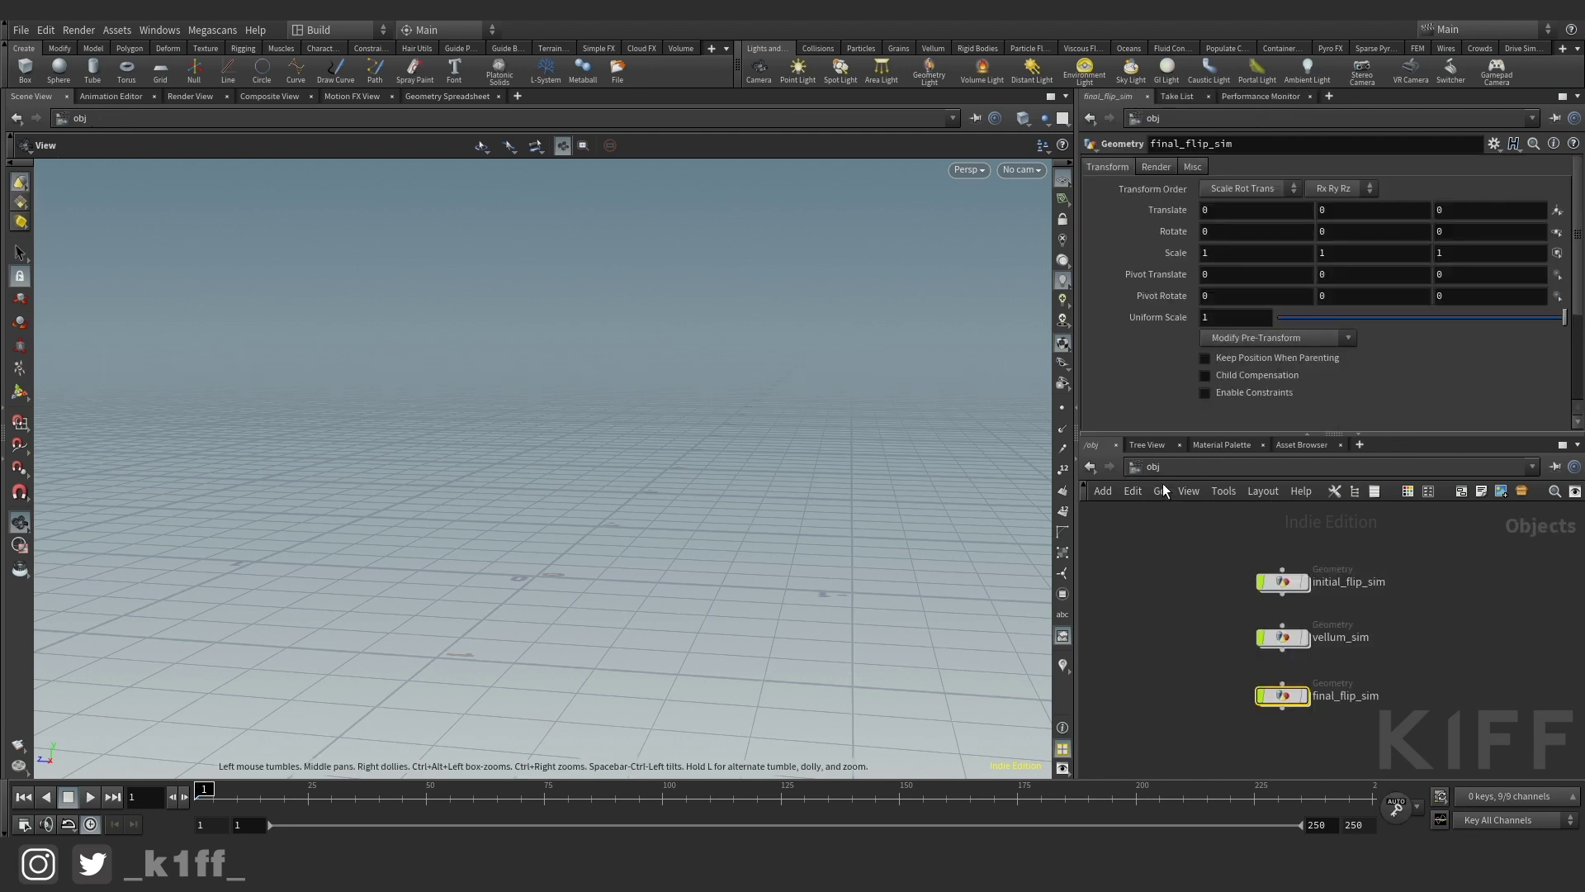
{"action": "left_click", "coordinate": [1202, 609]}
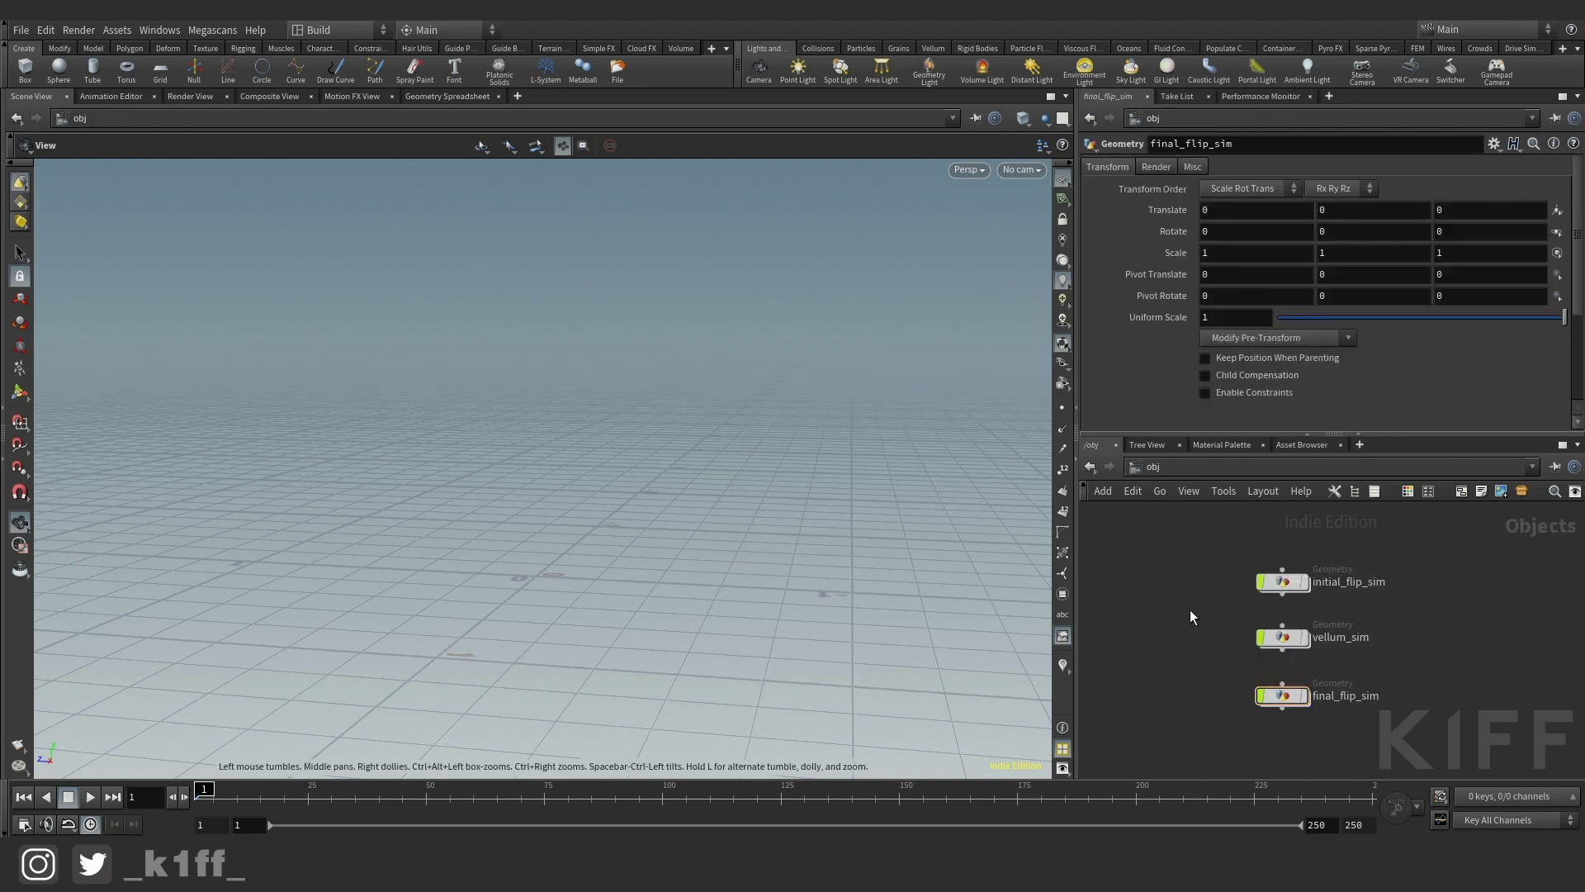